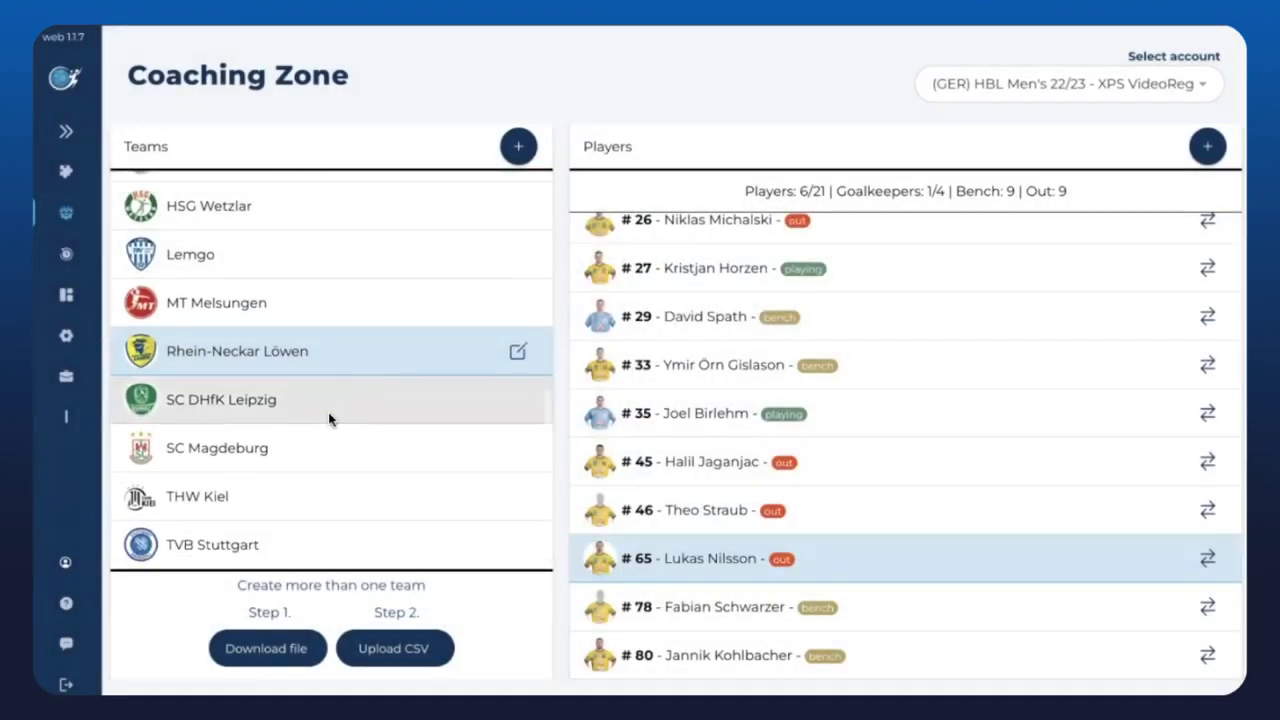
Step: Review the SC DHfK Leipzig and TVB Stuttgart rosters, including the edit details of TVB Stuttgart's player number 12
left_click(330, 419)
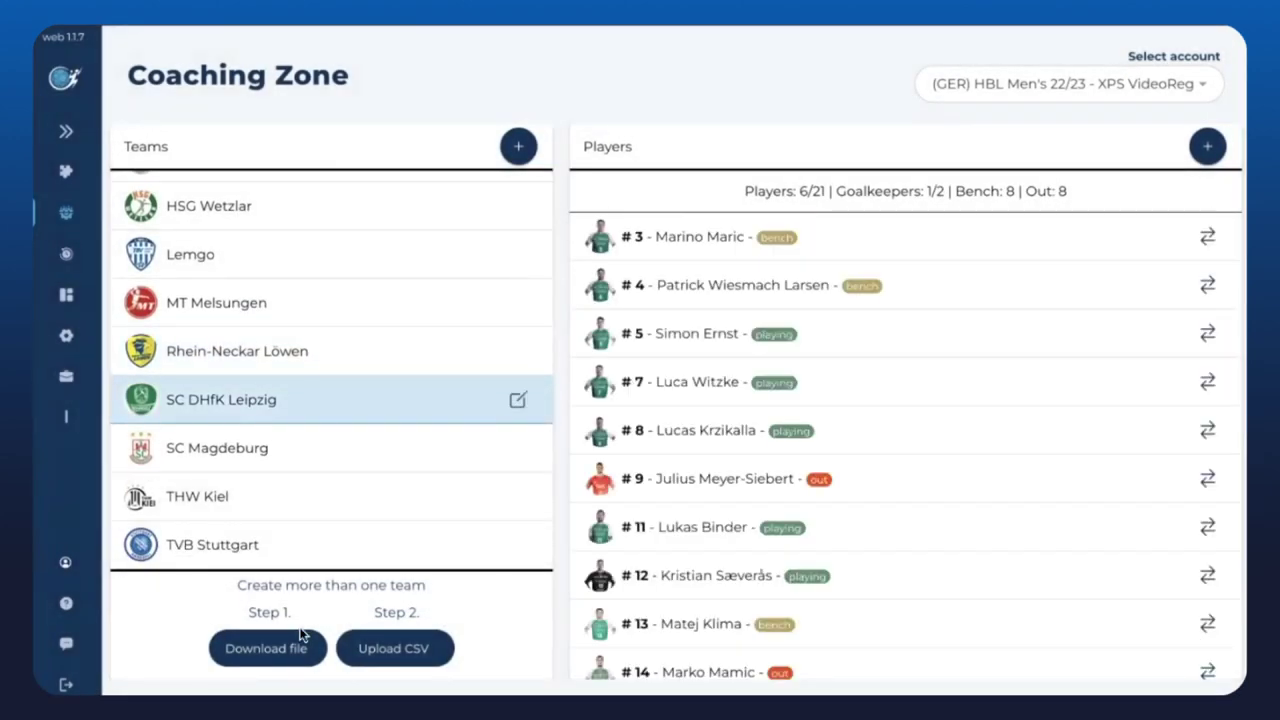
left_click(254, 537)
scroll(608, 388, "down", 3)
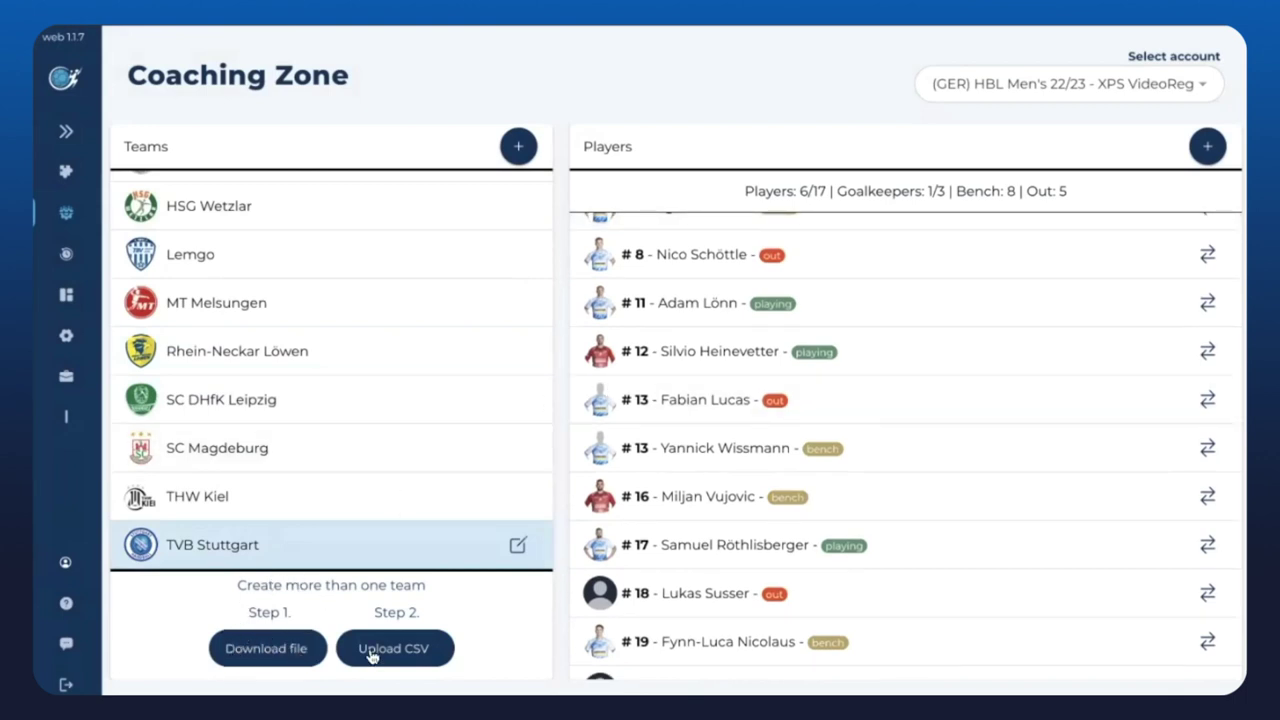
left_click(720, 352)
left_click(1028, 195)
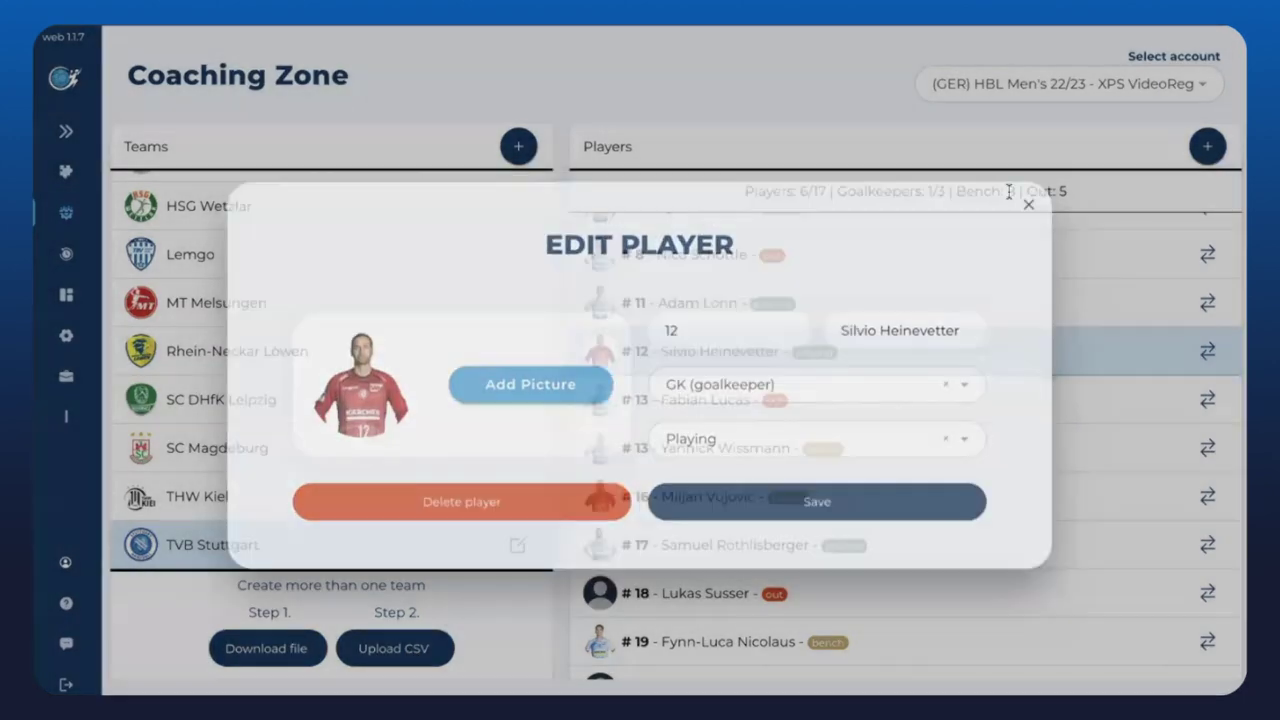
scroll(308, 431, "up", 5)
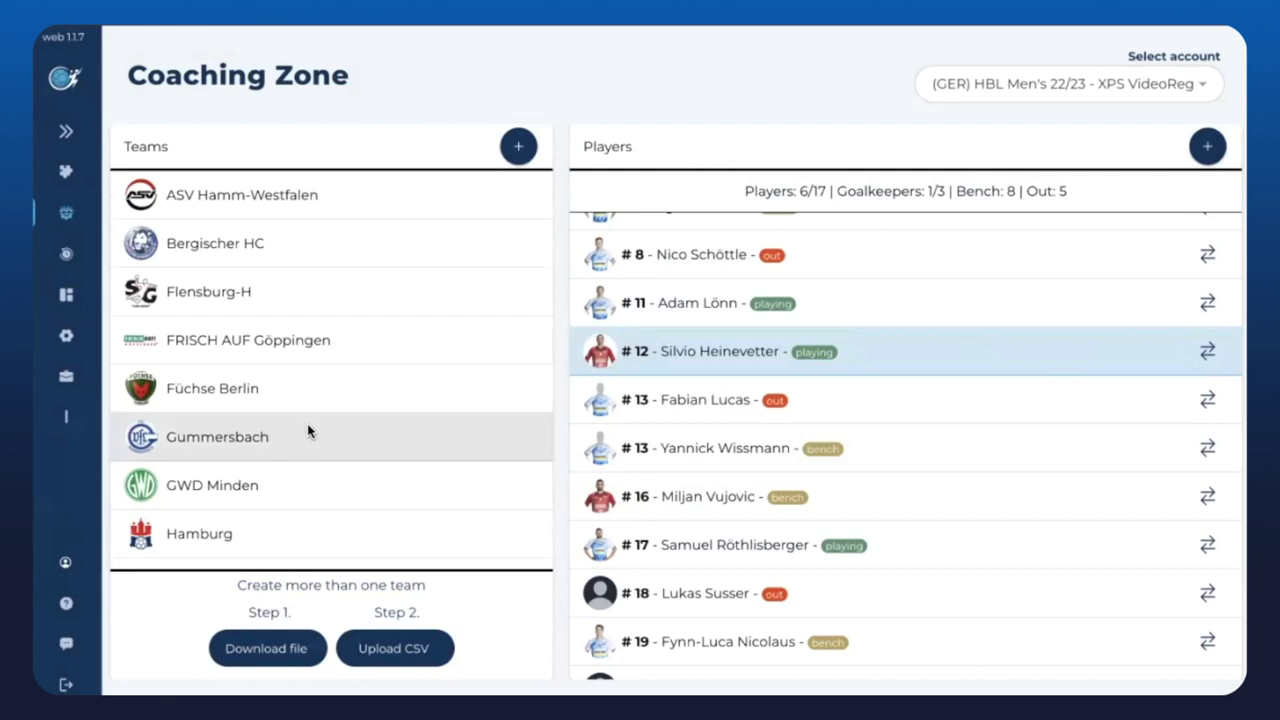
Step: Switch the account to AJ/2FR - Tussies Metzingen and open its past games
left_click(79, 146)
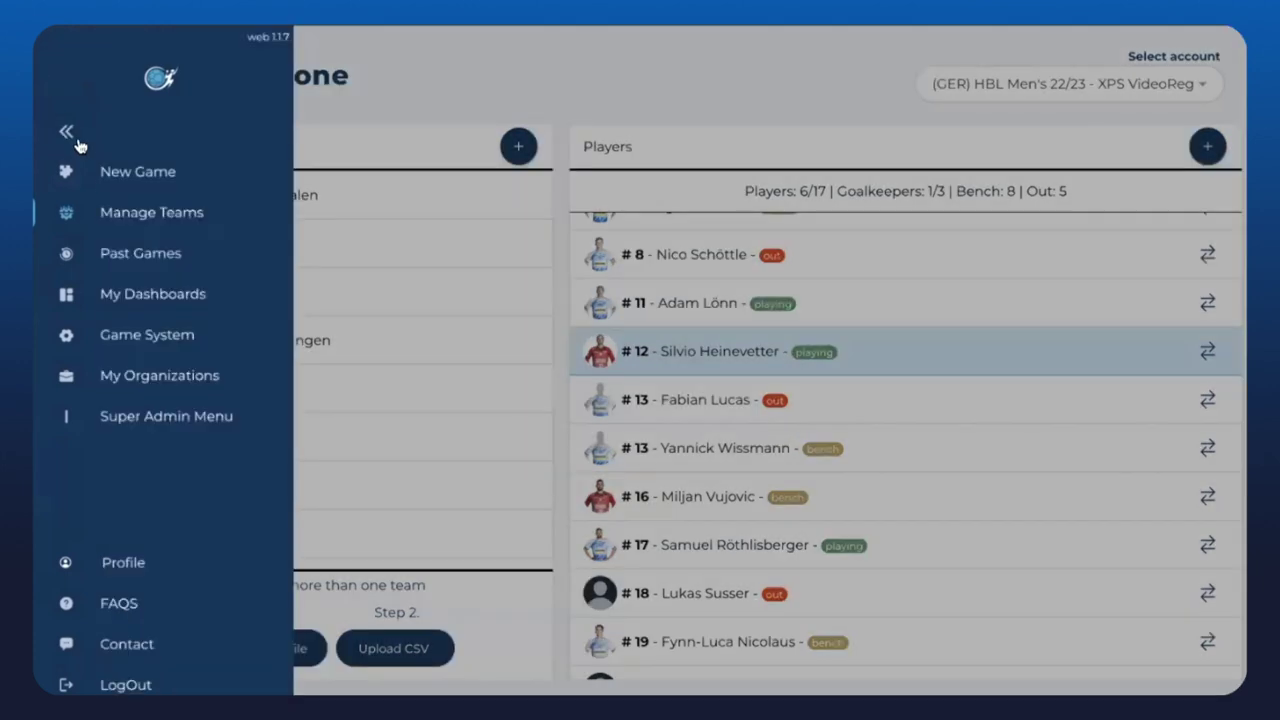
left_click(687, 87)
left_click(992, 90)
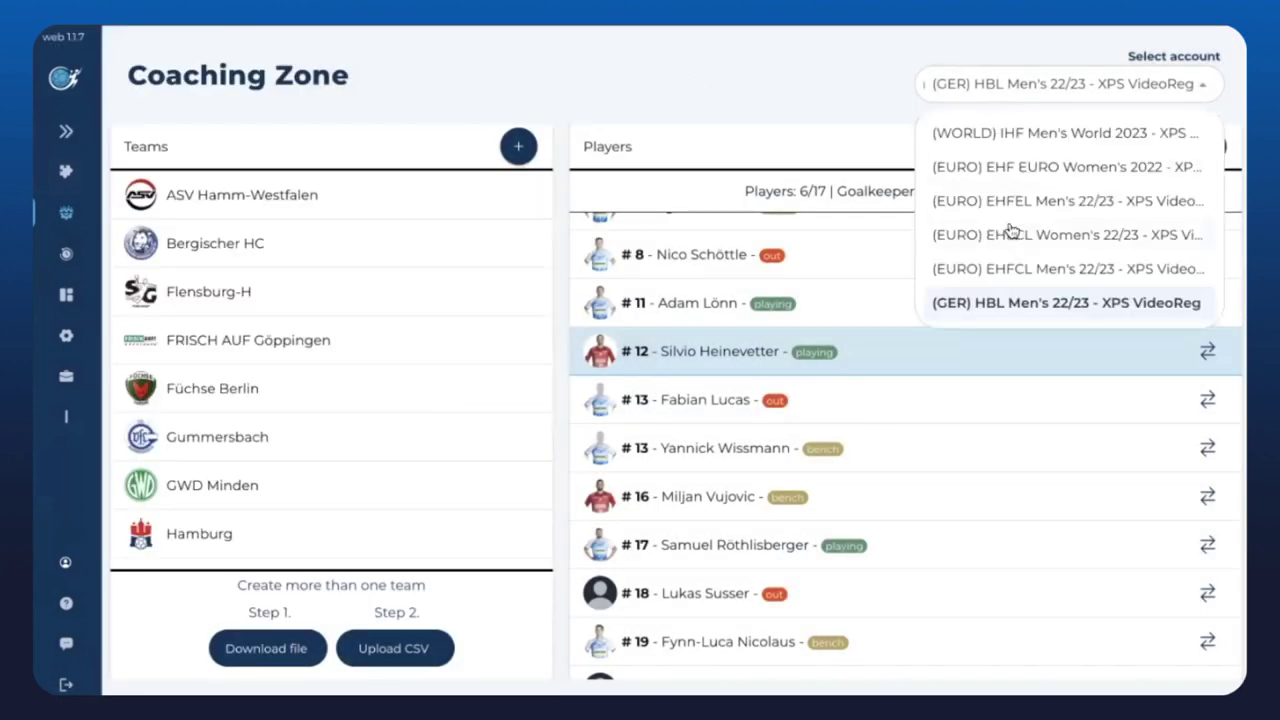
scroll(1010, 232, "down", 3)
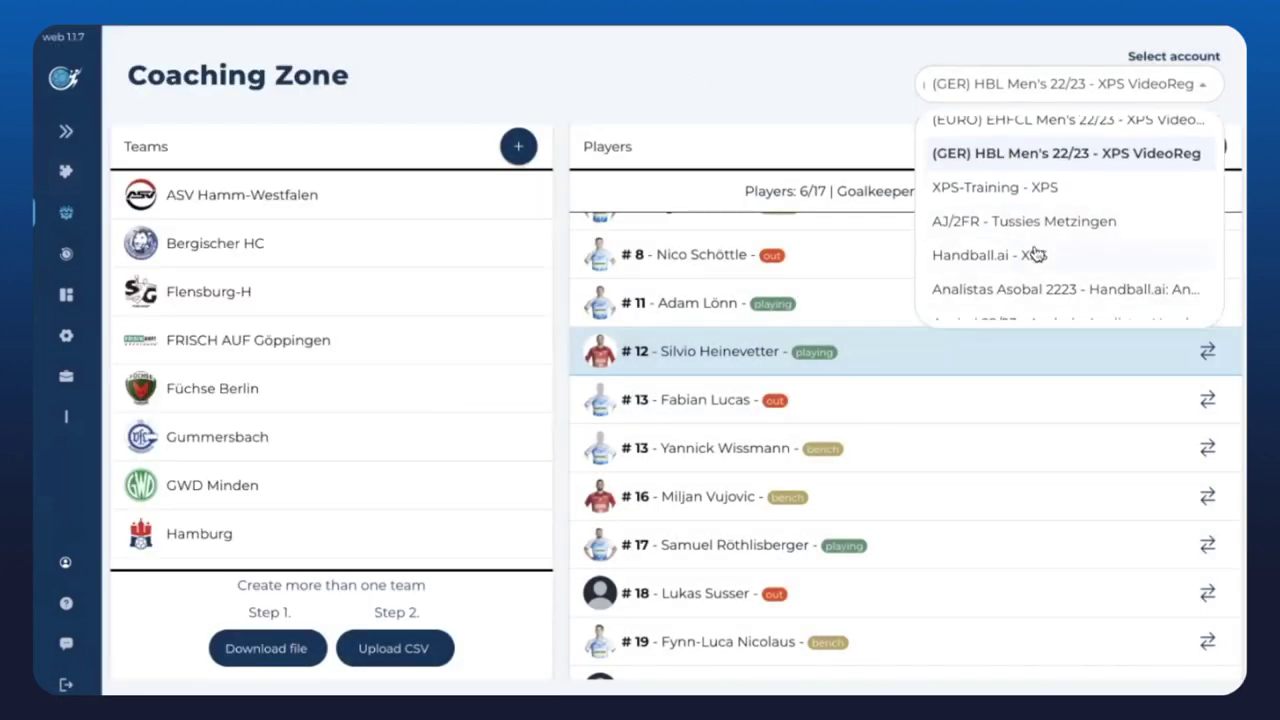
left_click(1056, 231)
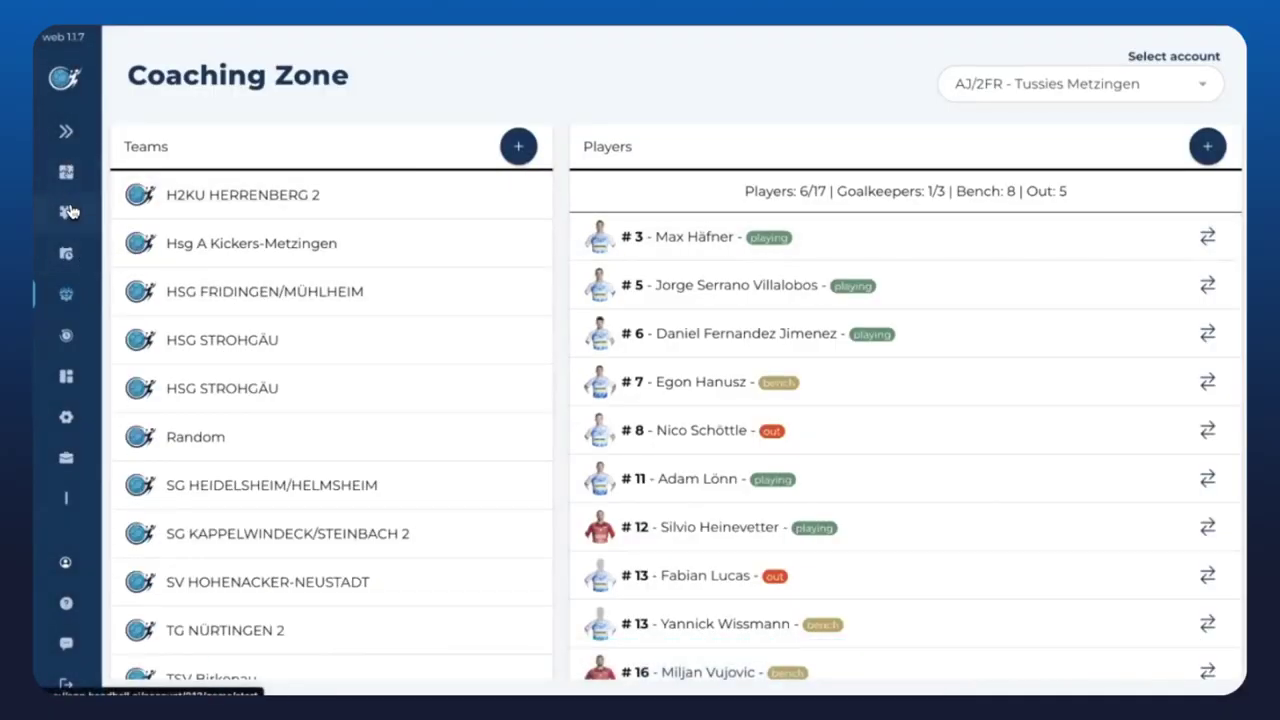
left_click(66, 133)
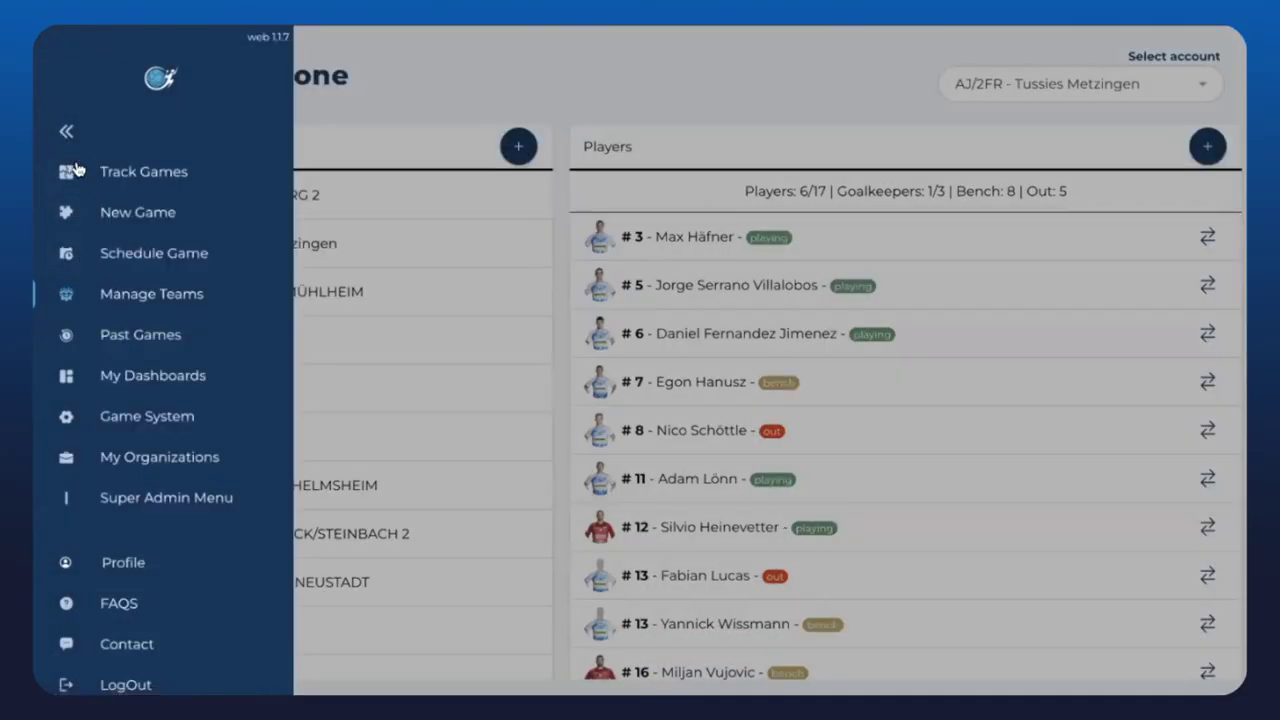
left_click(133, 338)
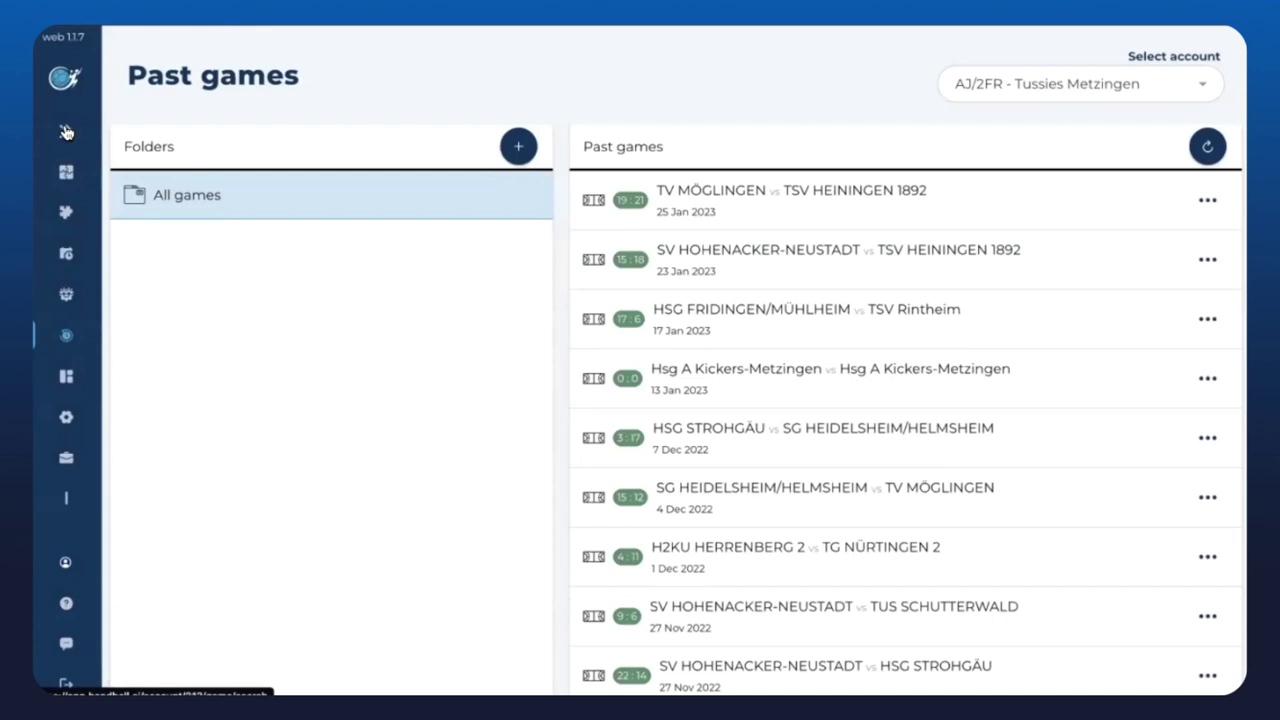
Step: Open the form for a new game and switch the account to Bundesliga - Tussies Metzingen
left_click(66, 132)
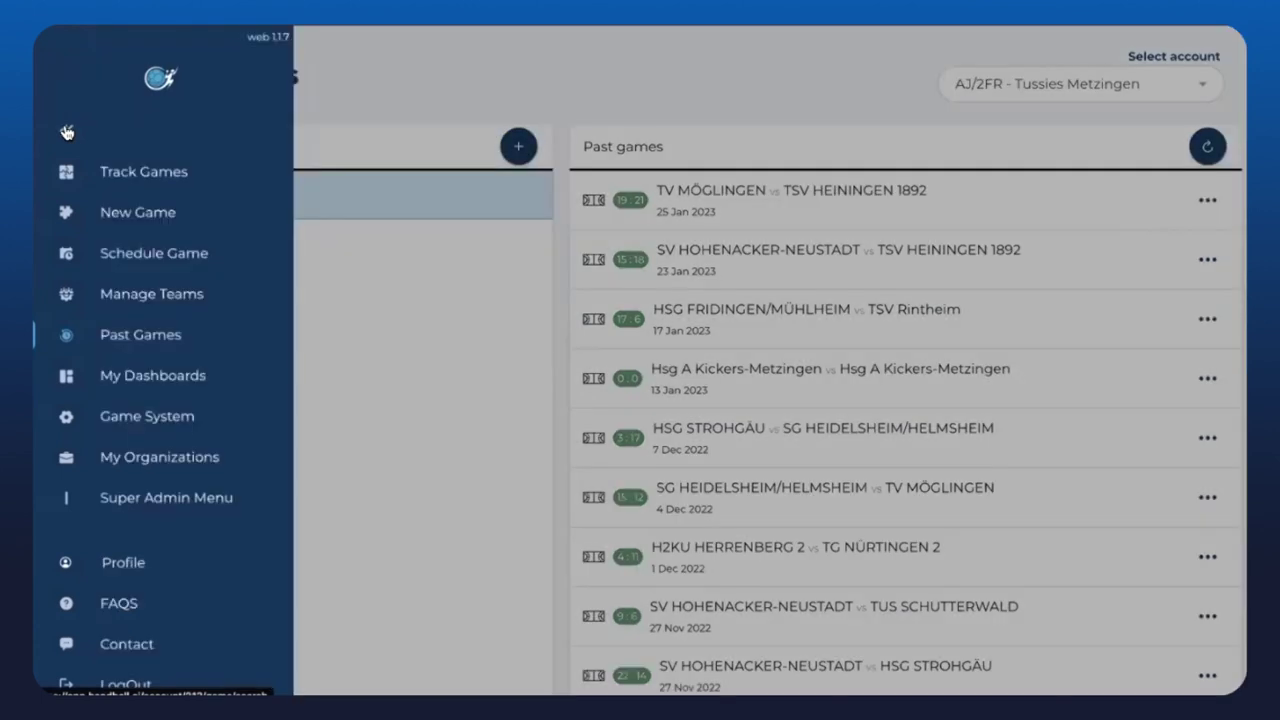
left_click(106, 224)
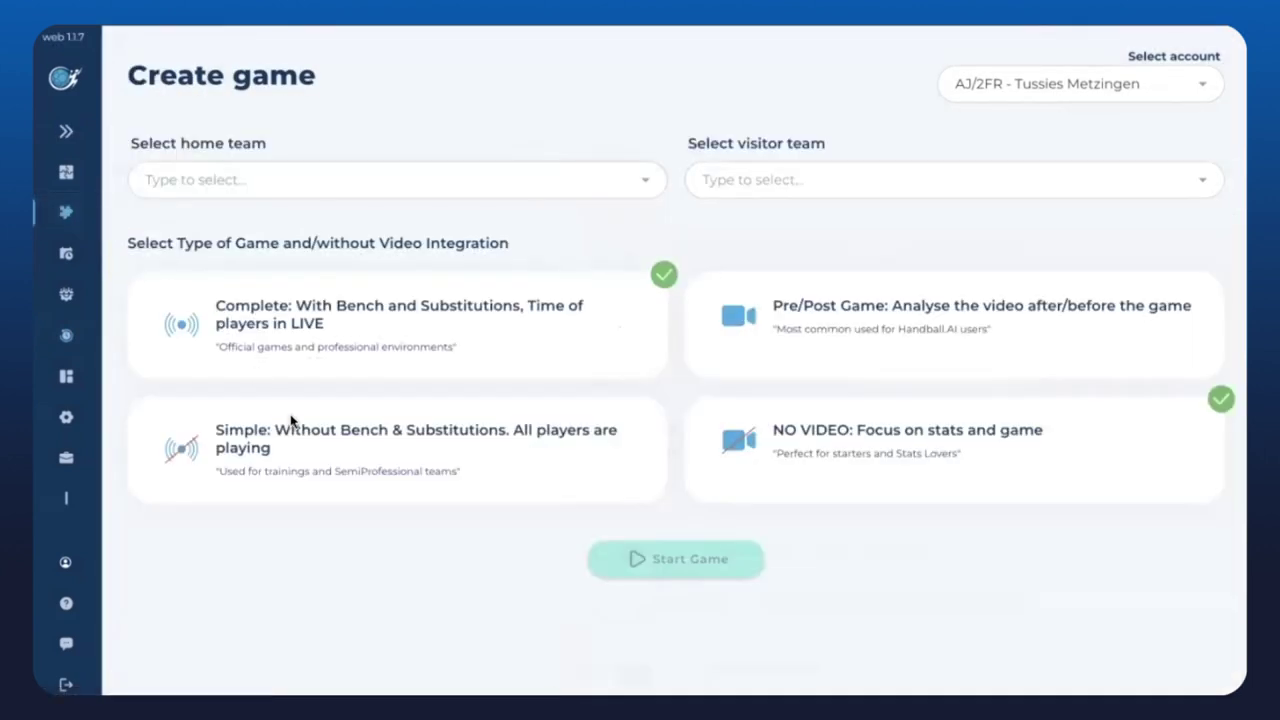
left_click(66, 134)
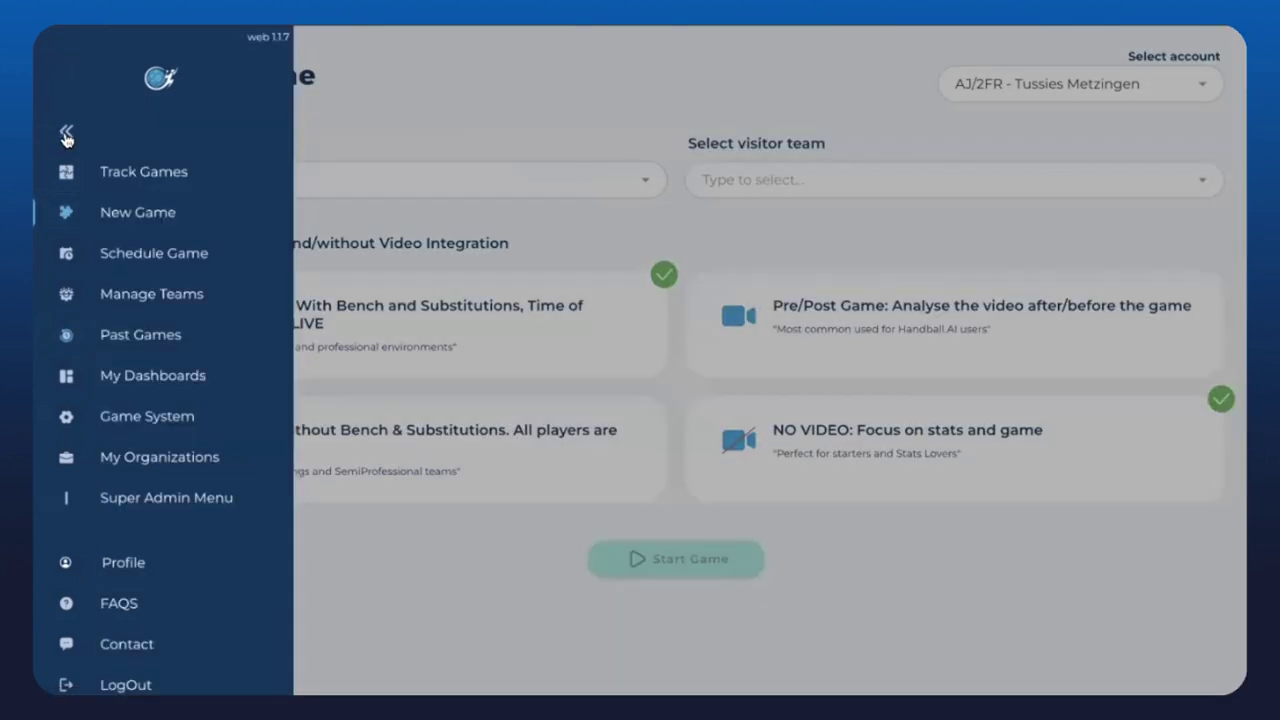
left_click(66, 134)
left_click(1030, 103)
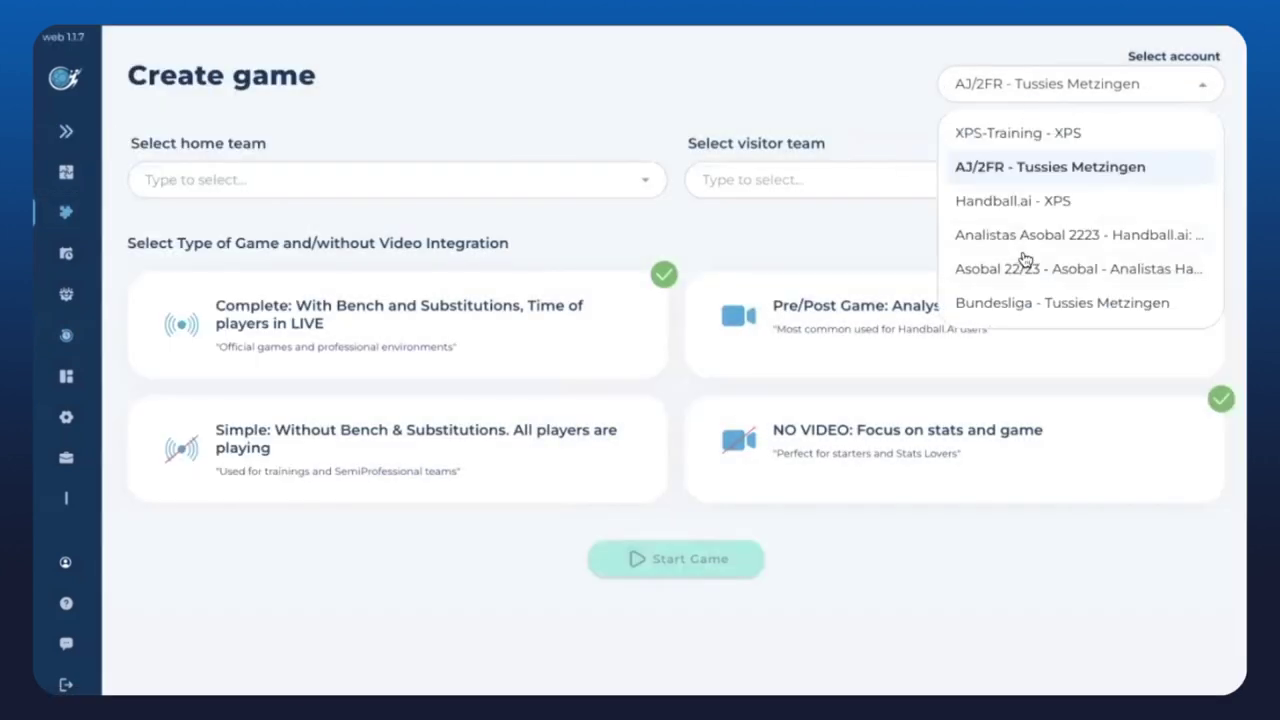
left_click(1043, 305)
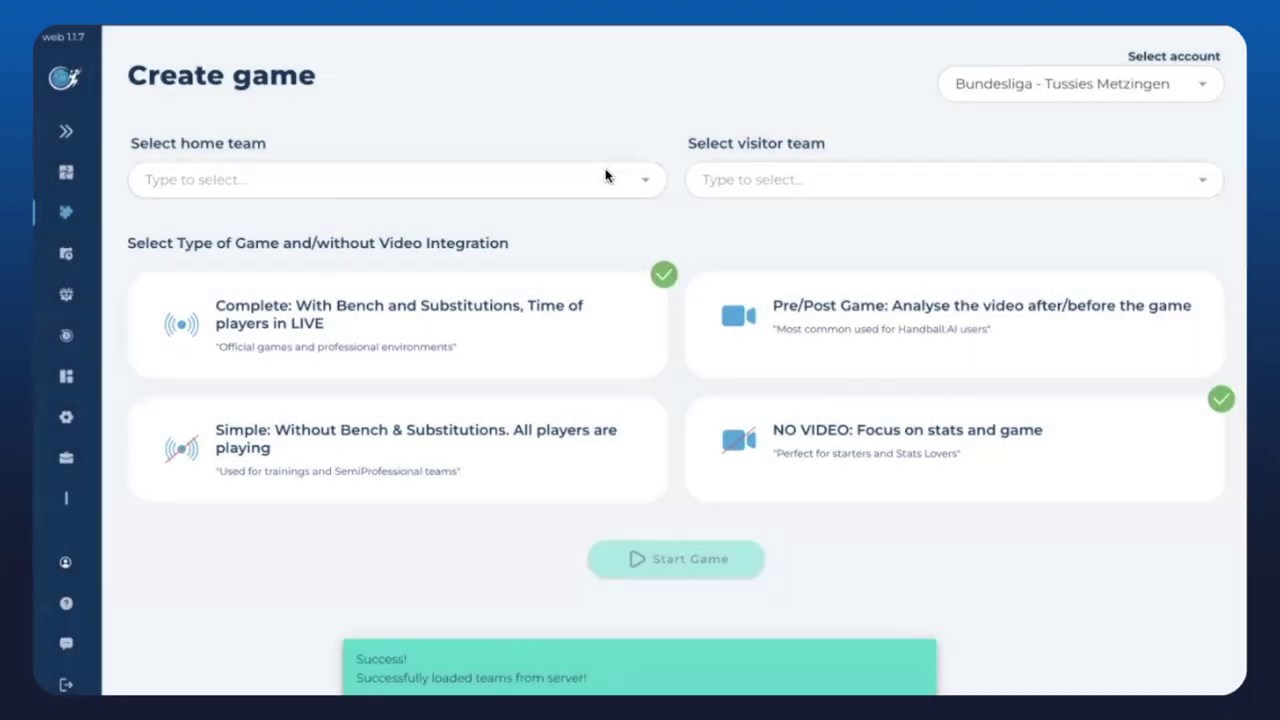
Step: Choose TuS Metzingen as the home team and Tigers Waiblingen as the visitor team
left_click(605, 176)
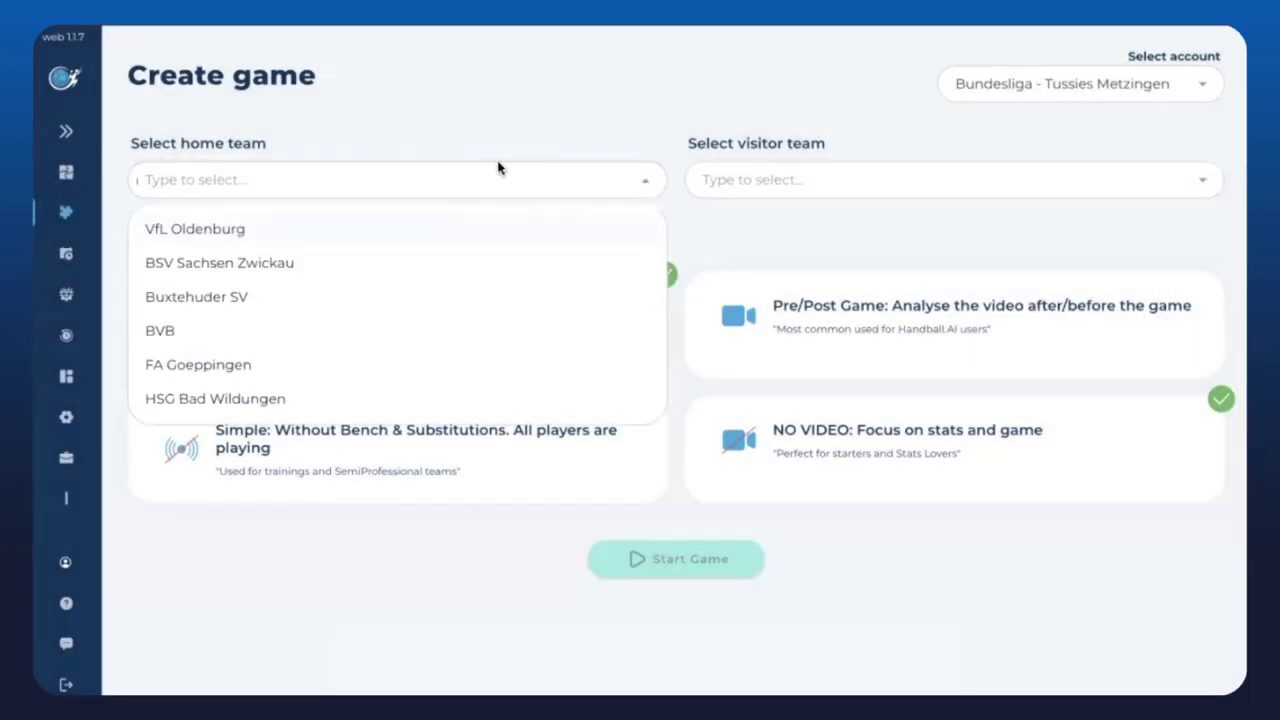
type("metz")
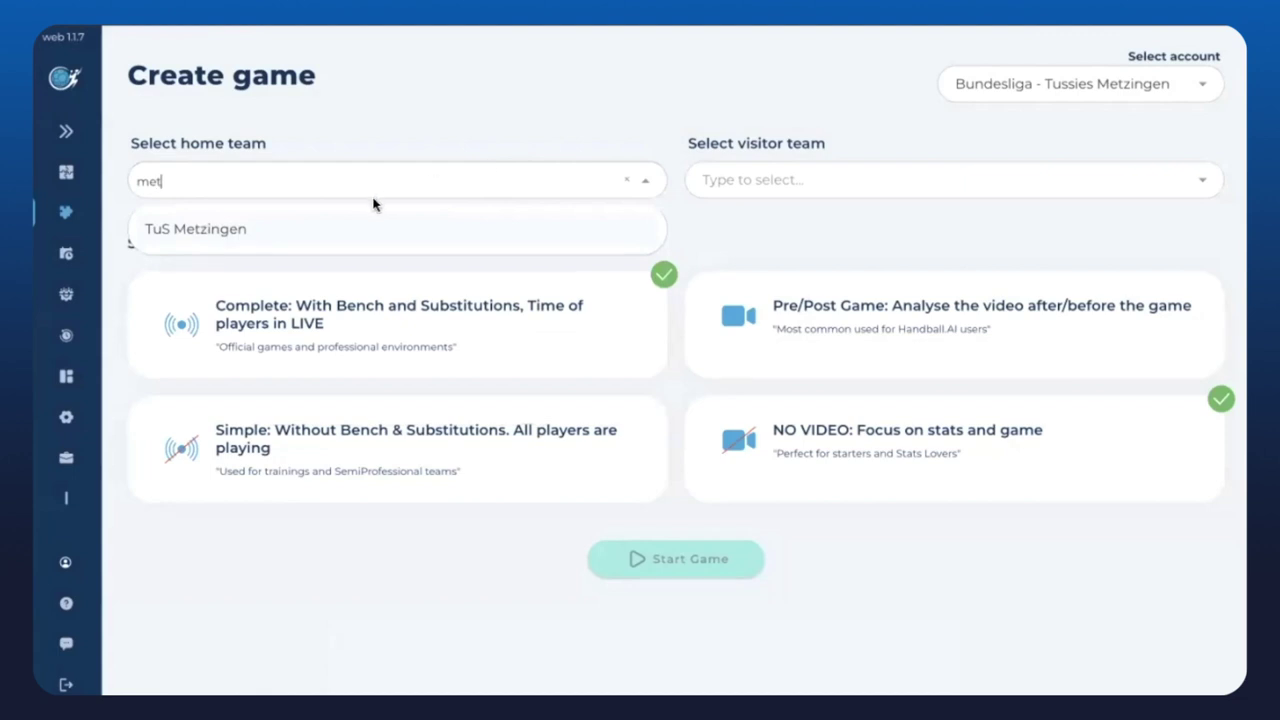
left_click(372, 236)
left_click(730, 196)
type("w")
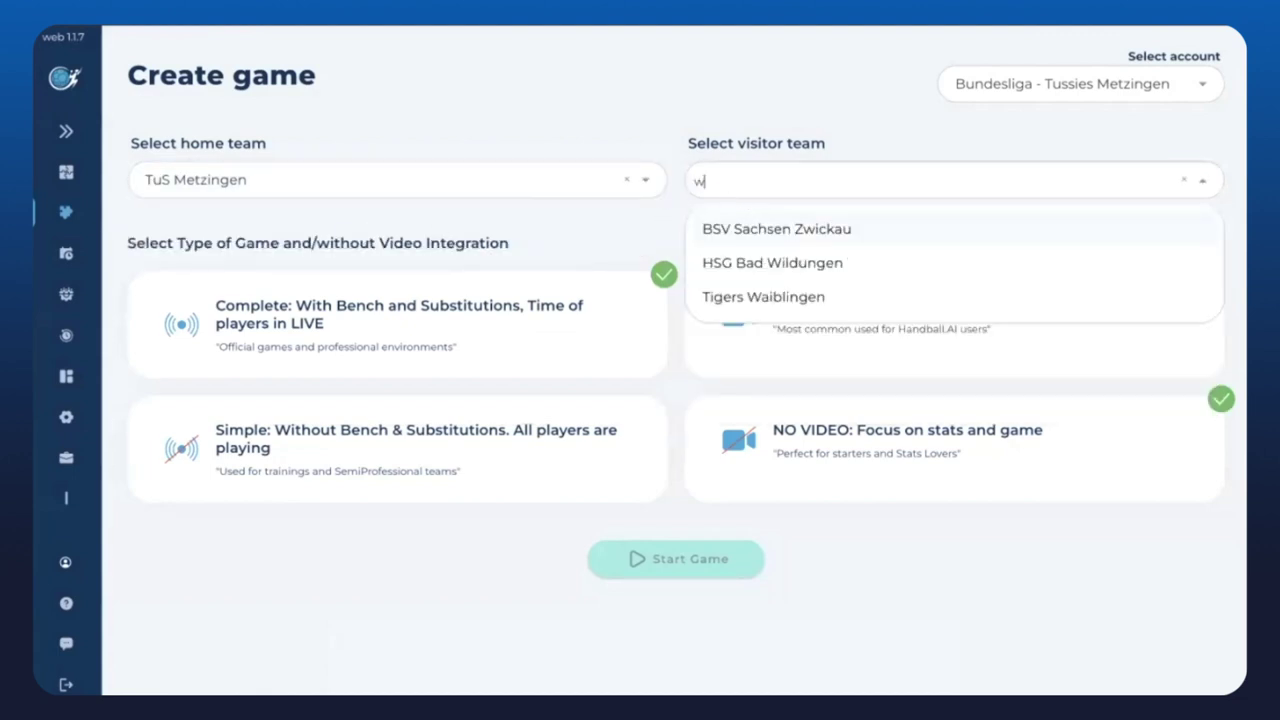
left_click(770, 296)
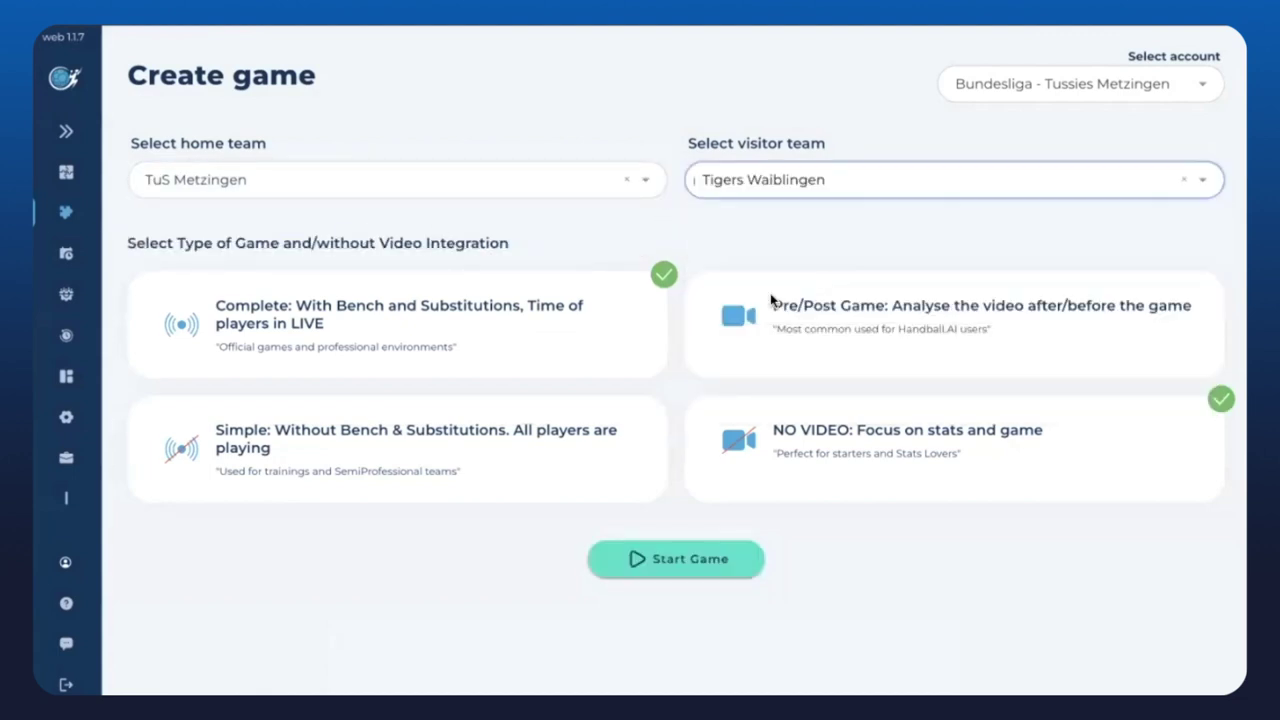
left_click(531, 489)
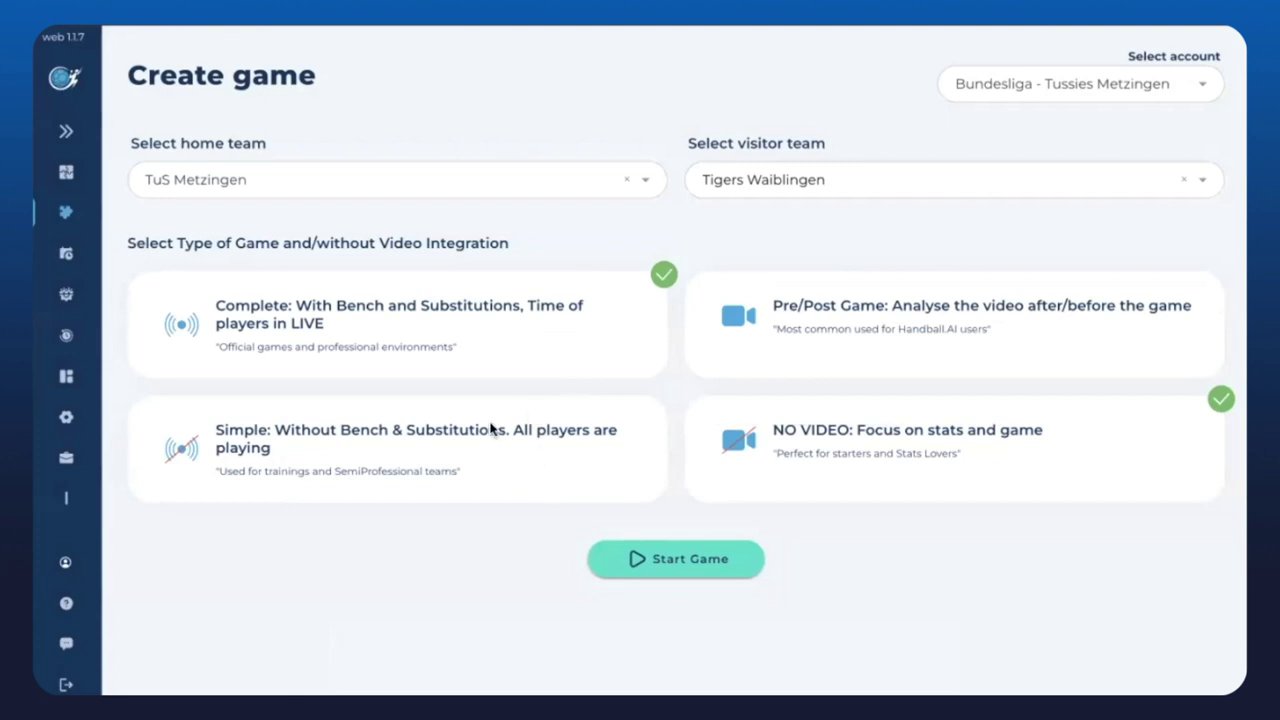
Step: Clear the home and visitor team selections of the new game
left_click(627, 180)
left_click(596, 126)
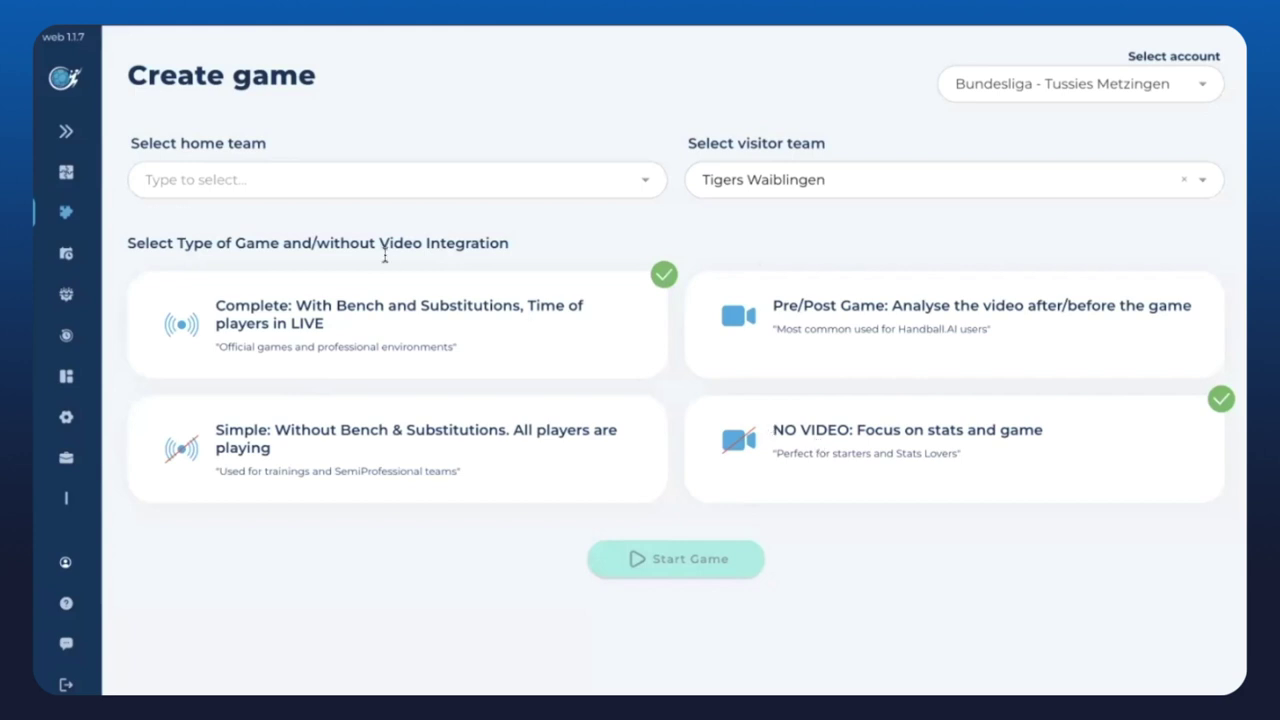
left_click(119, 27)
left_click(693, 256)
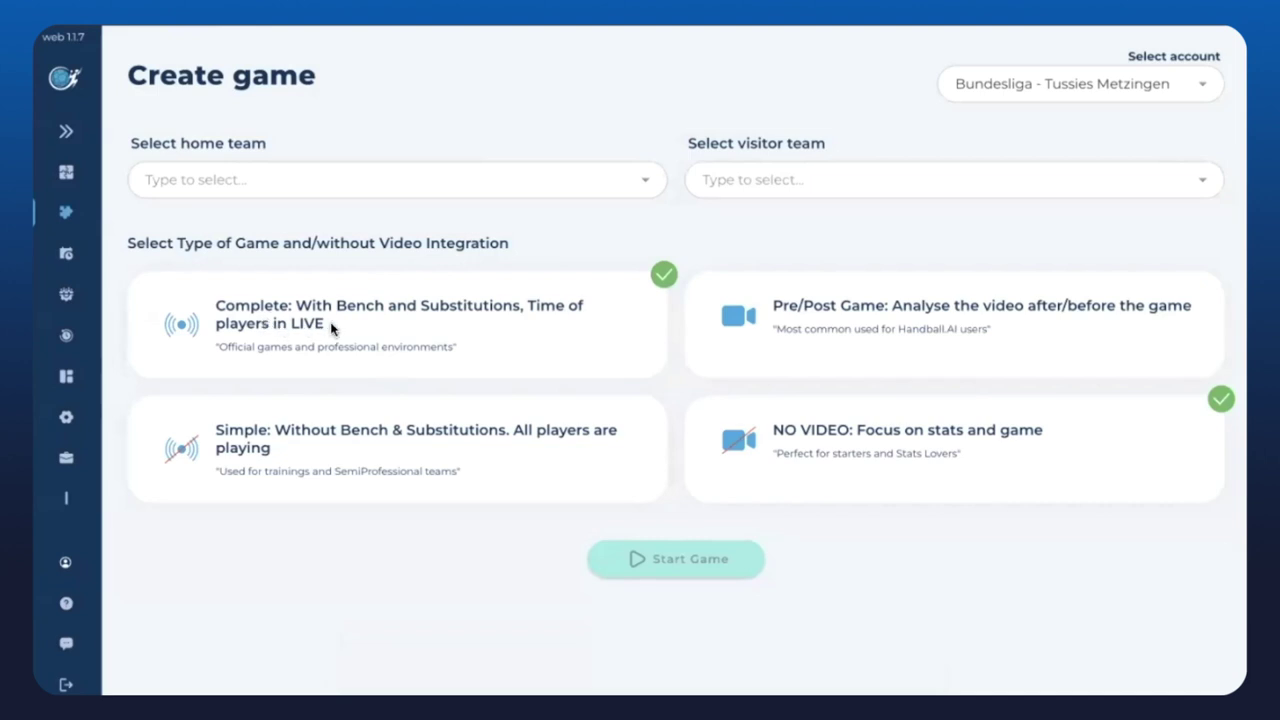
Step: Set TuS Metzingen as the home team and Tigers Waiblingen as the visitor team
left_click(505, 186)
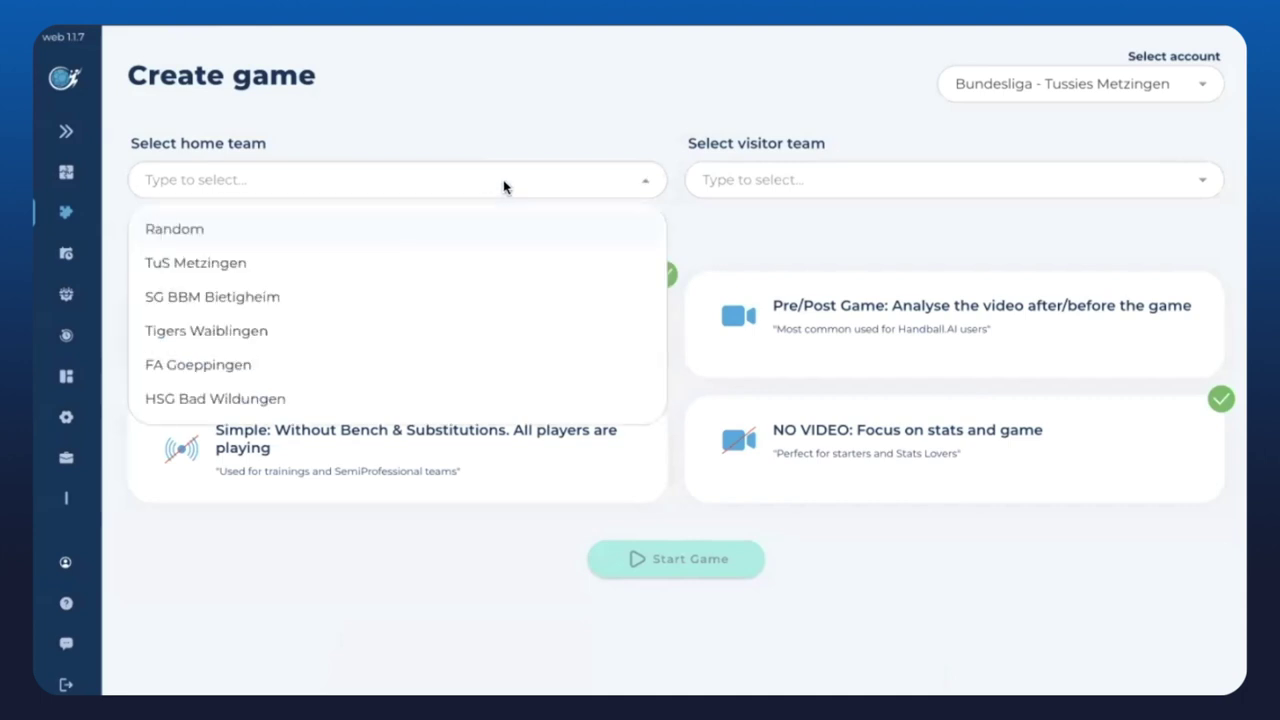
type("met")
left_click(495, 226)
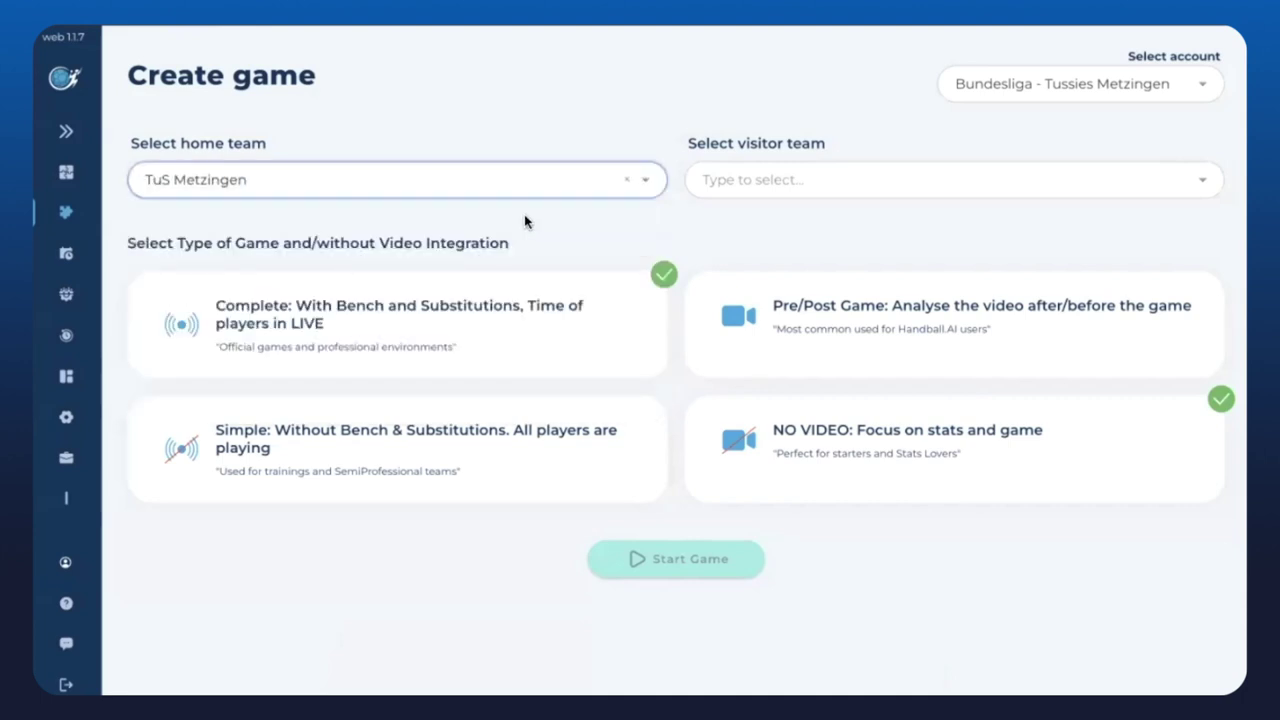
left_click(739, 172)
type("wai")
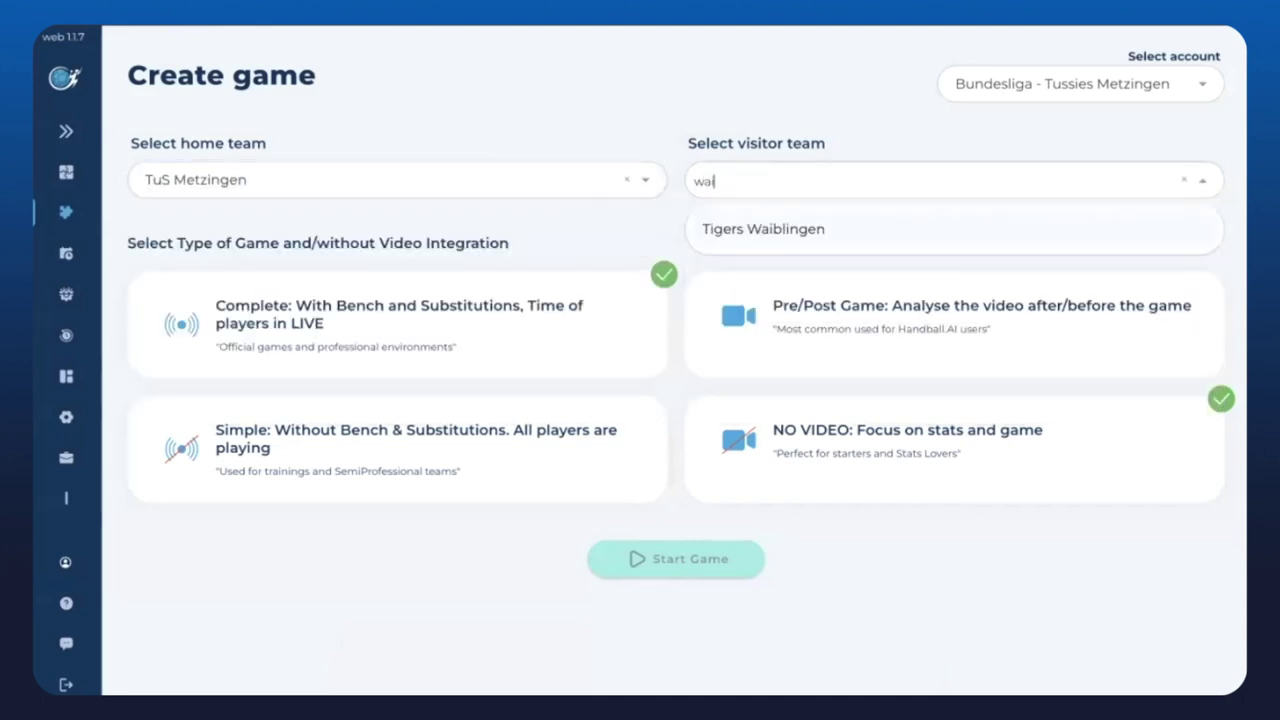
left_click(760, 228)
Step: Choose the Simple game type without bench and substitutions, with Pre/Post Game video analysis, and start the game
left_click(472, 425)
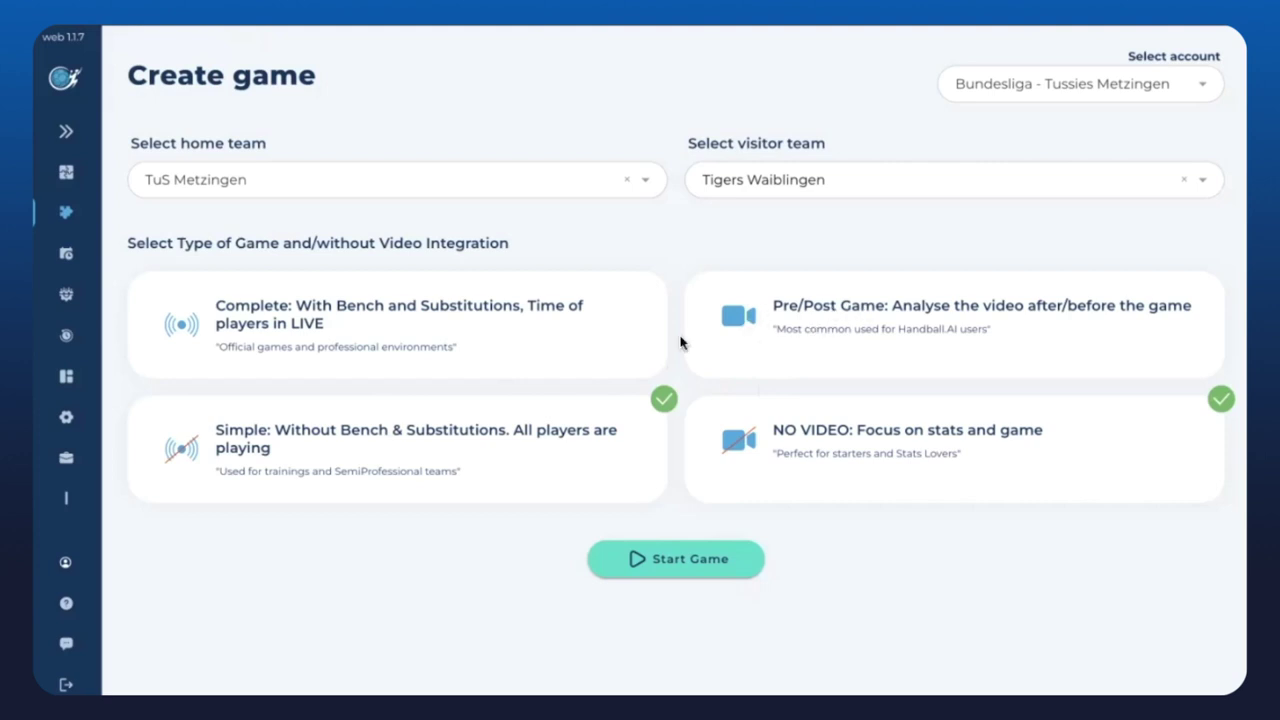
left_click(566, 305)
left_click(503, 431)
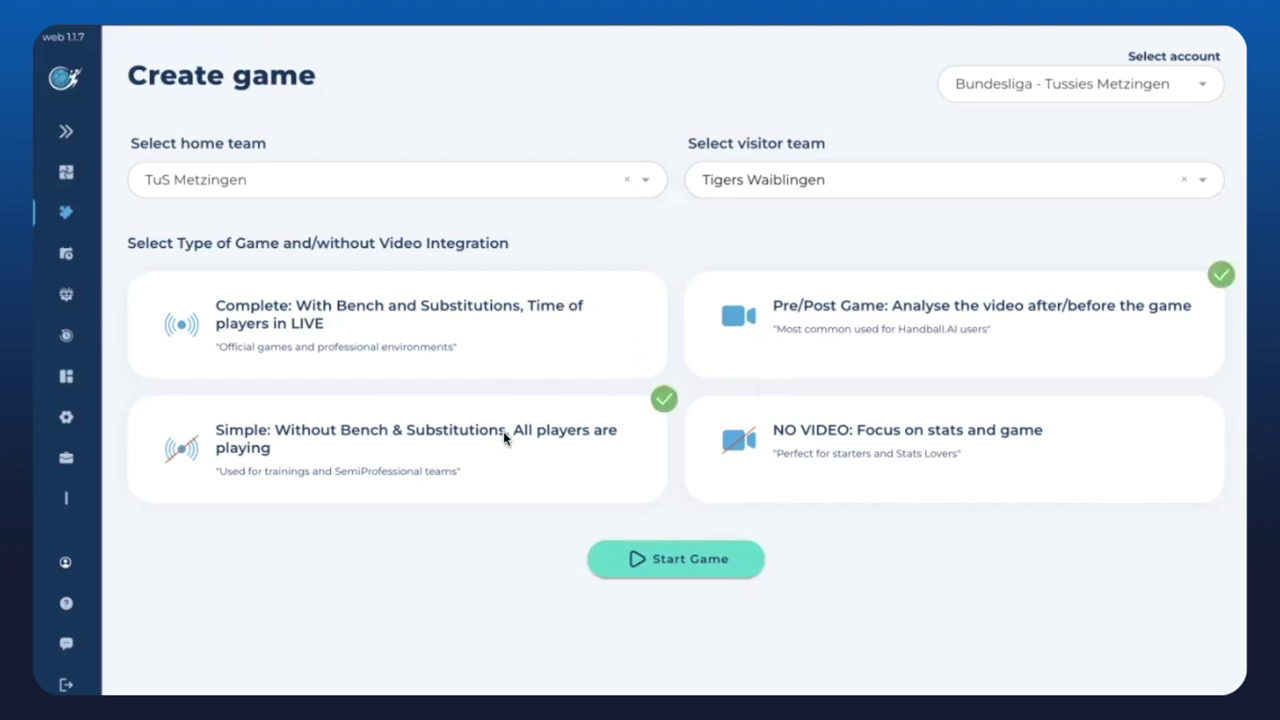
left_click(686, 562)
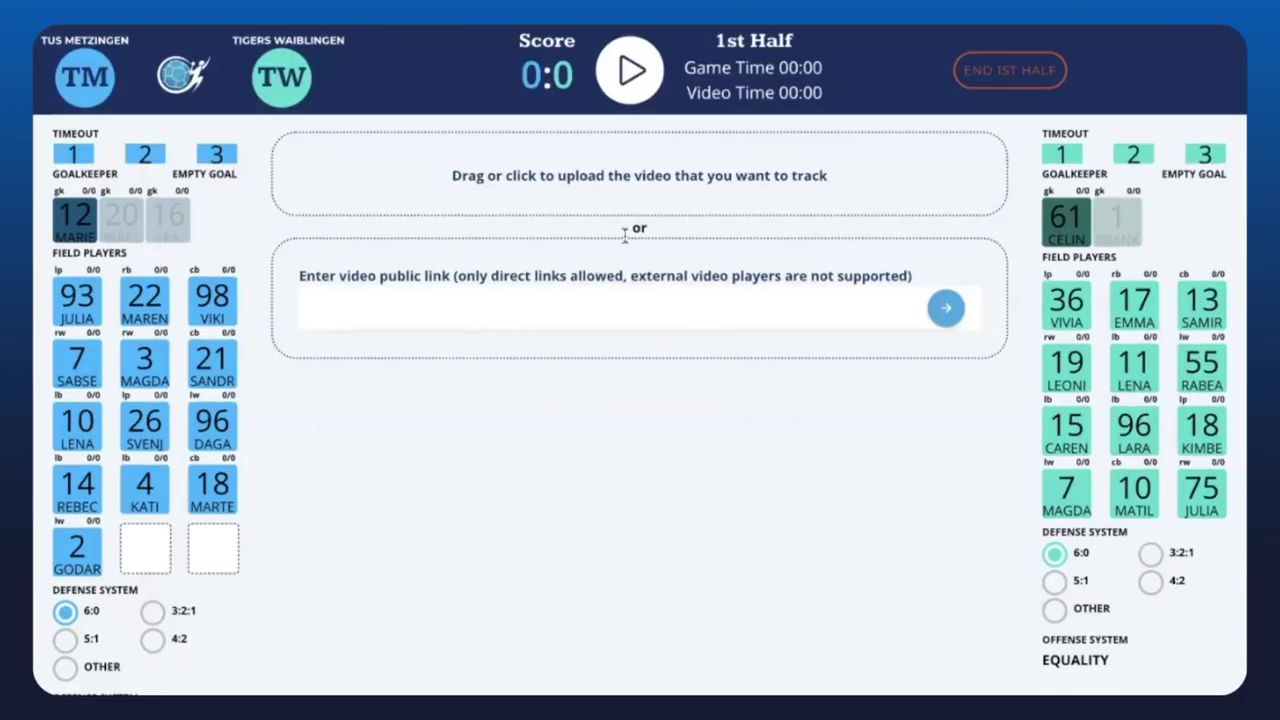
Step: Load the Desktop video sl_950938_2023-01-14_950938_tus_metzingen-vfl_waiblingen_handball_e_v__720p25_3000kbps.mp4 as the video to track
left_click(667, 190)
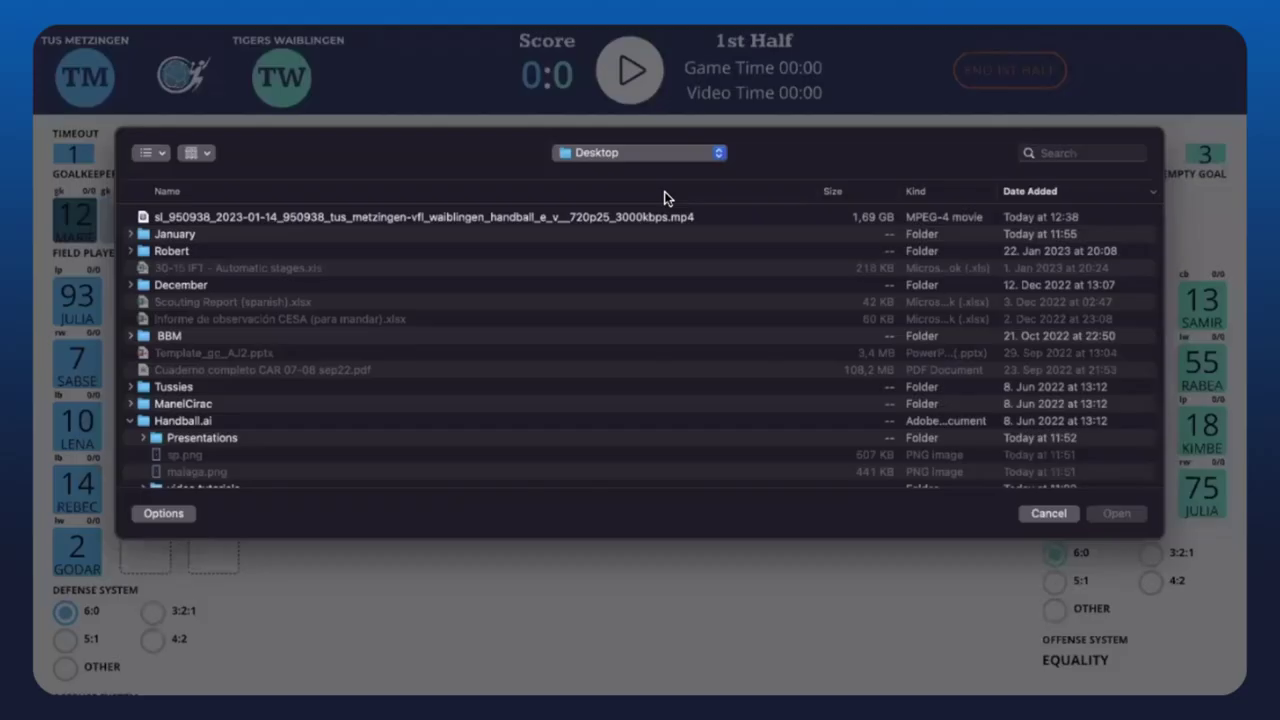
left_click(463, 218)
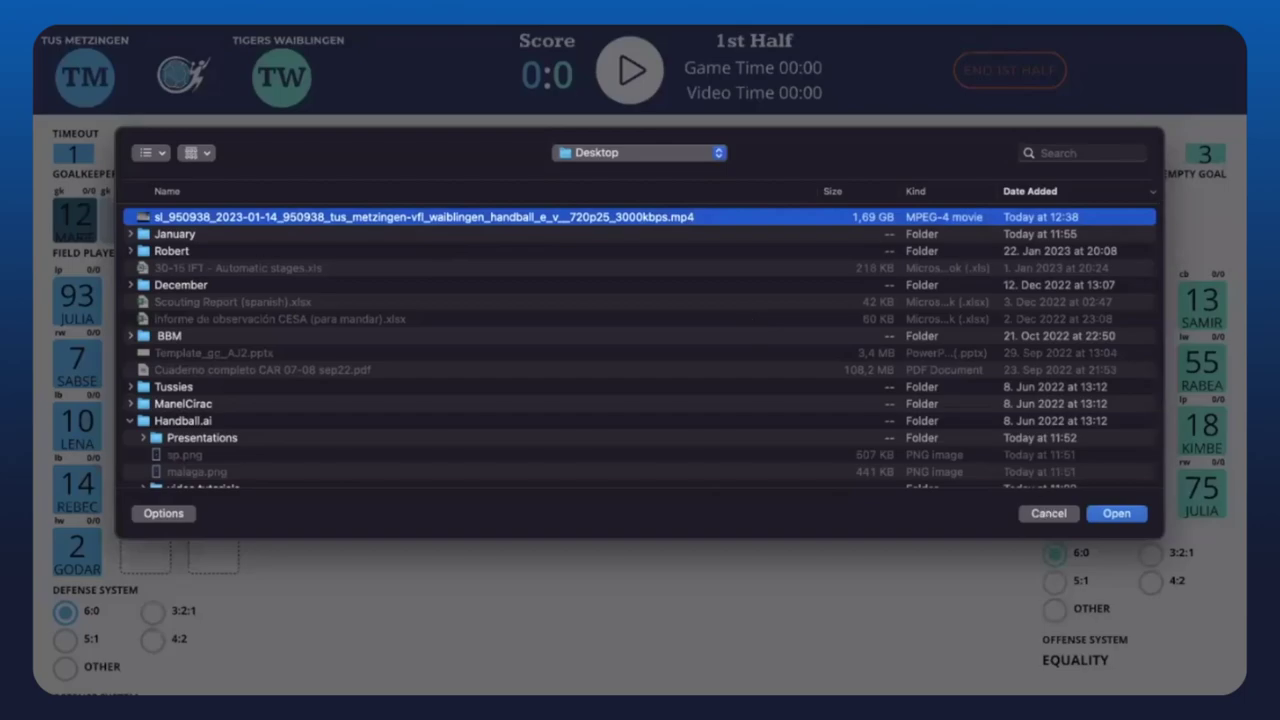
key("Return")
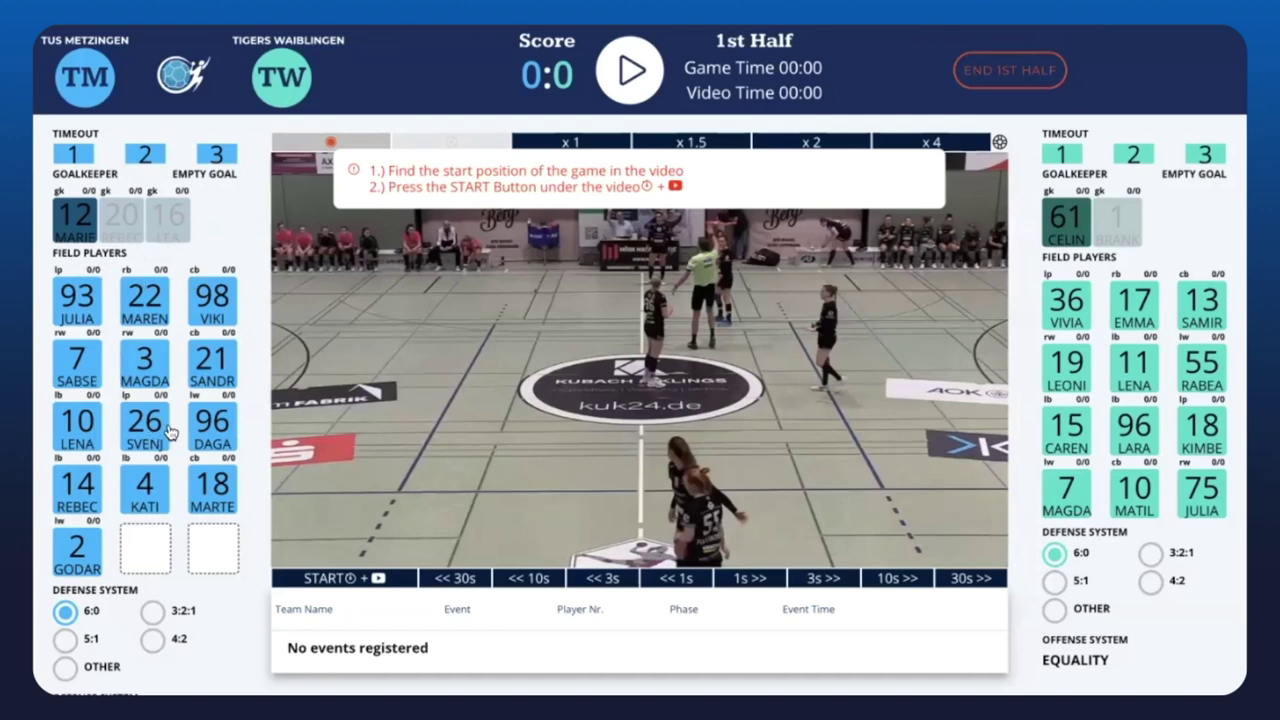
Step: Show the game tracking page with the loaded video in full screen
mouse_move(562, 248)
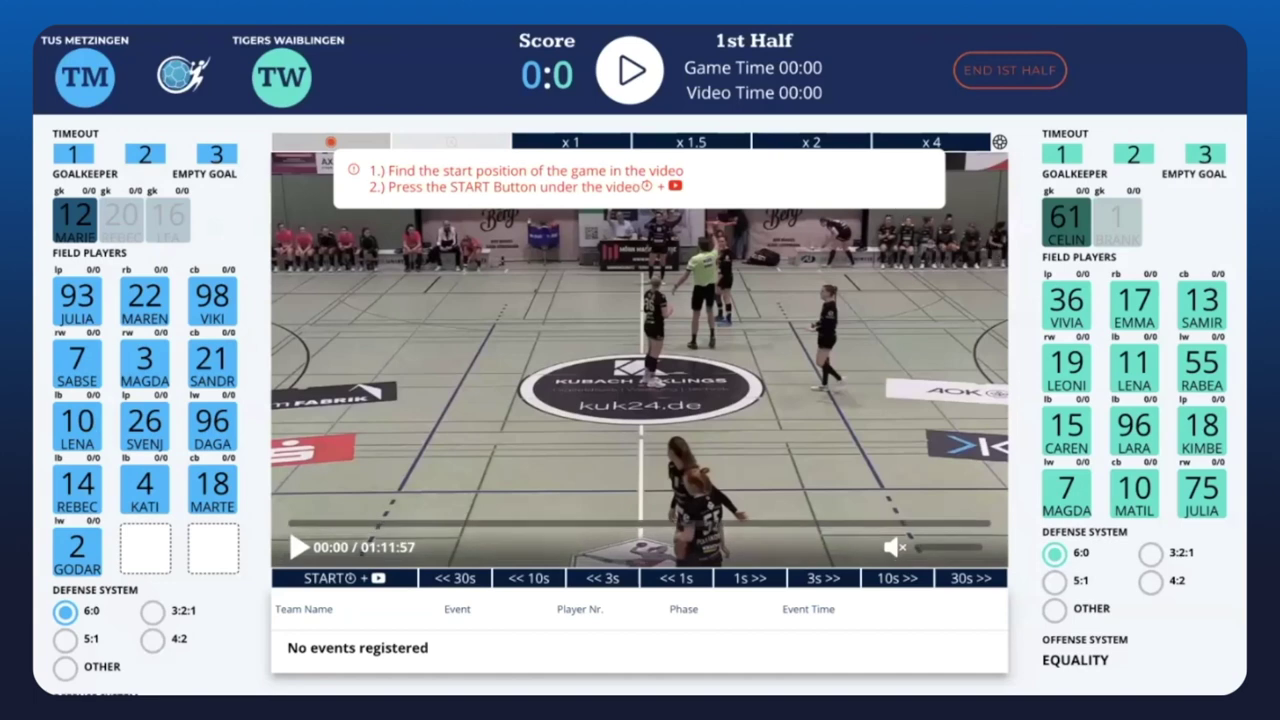
scroll(640, 404, "down", 1)
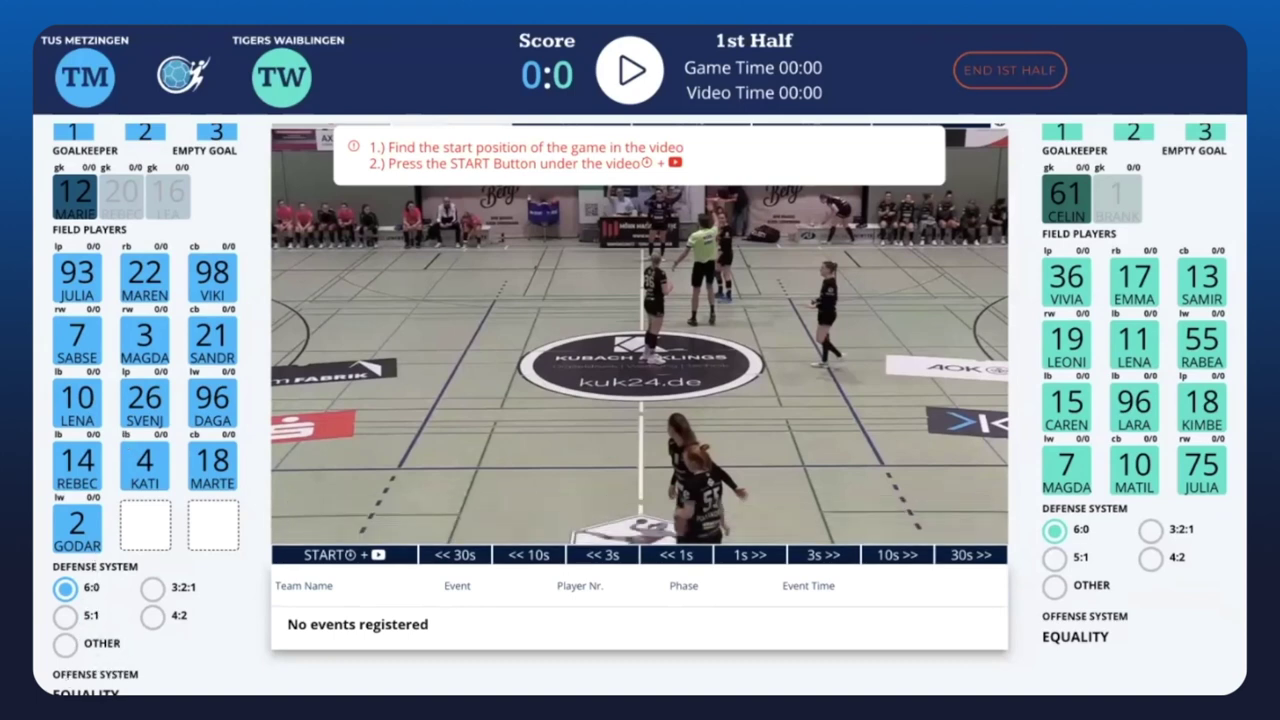
key("F11")
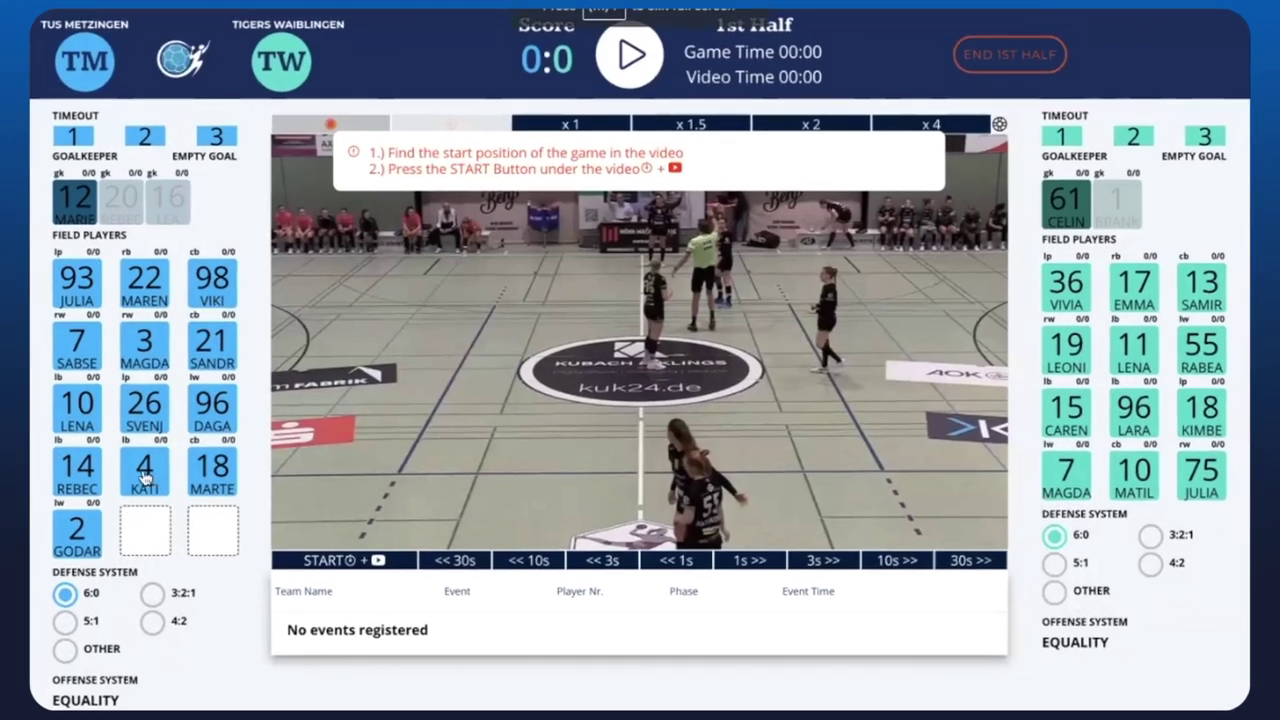
Step: Rearrange the TuS Metzingen field players so the first three rows read 7, 26, 98; 93, 3, 21; and 10, 22, 96
left_click(143, 302)
left_click(192, 300)
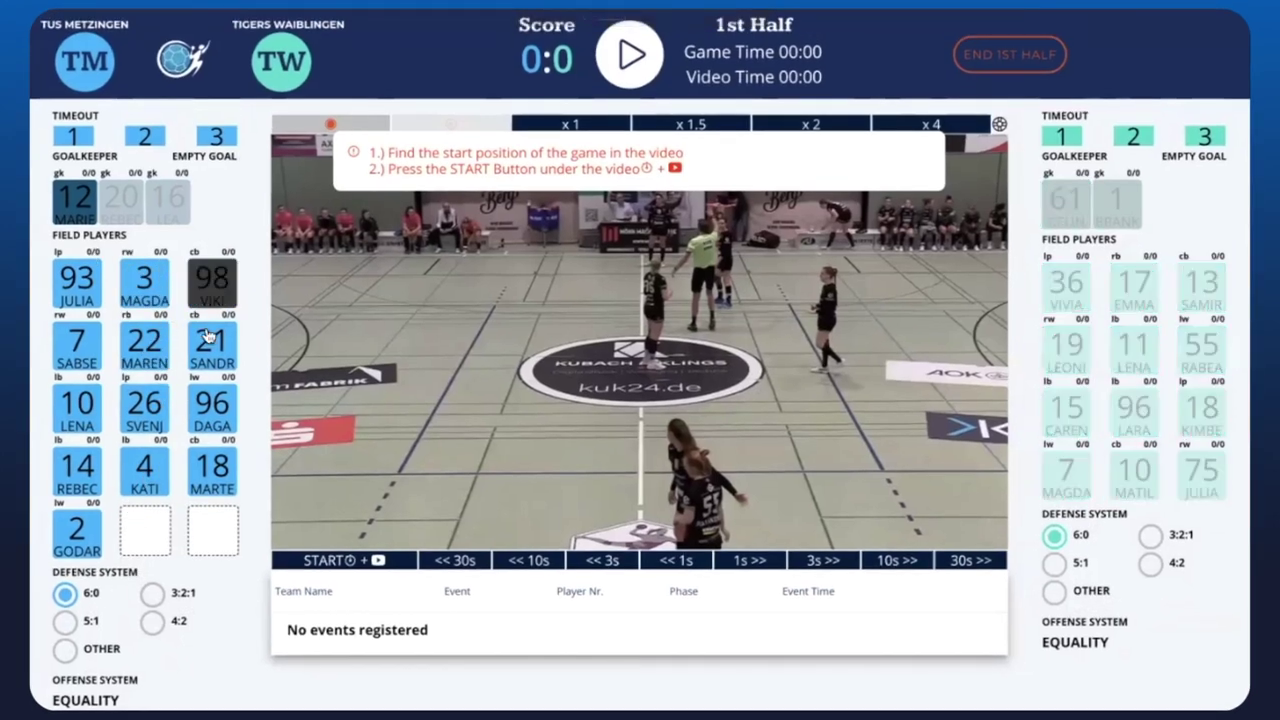
left_click(147, 272)
left_click(84, 298)
left_click(86, 372)
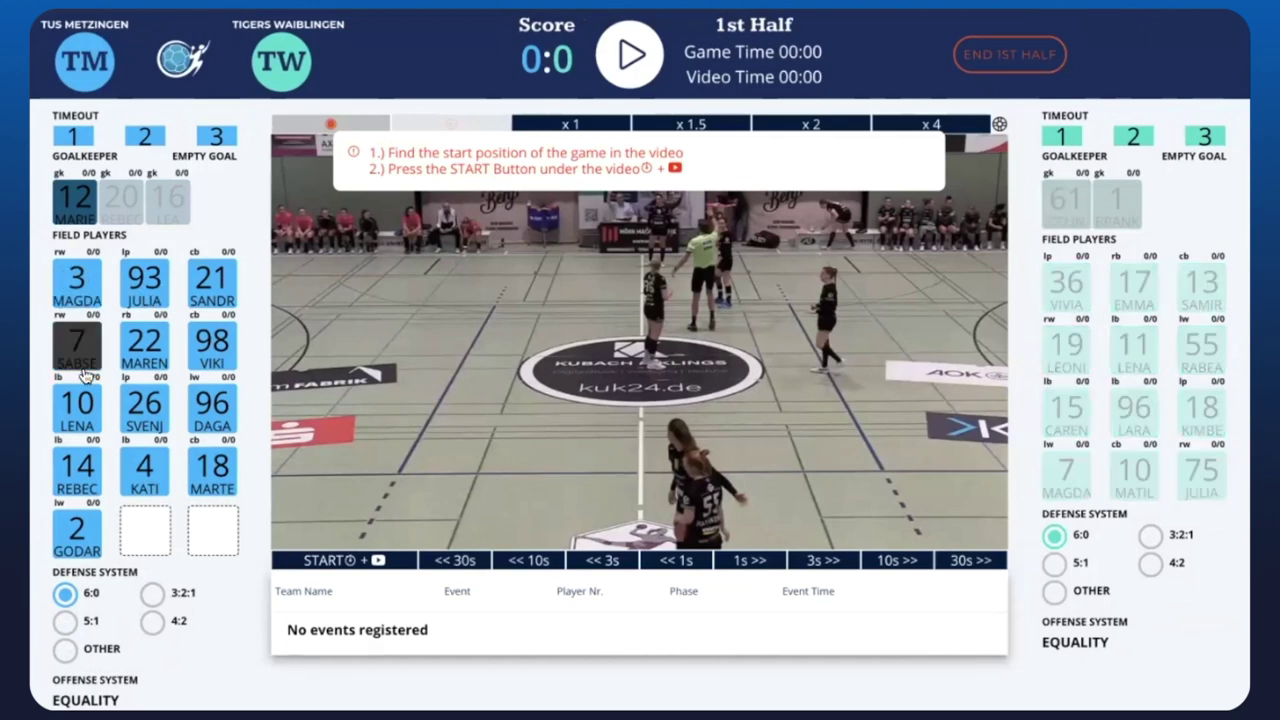
left_click(84, 300)
left_click(146, 360)
left_click(155, 288)
left_click(142, 405)
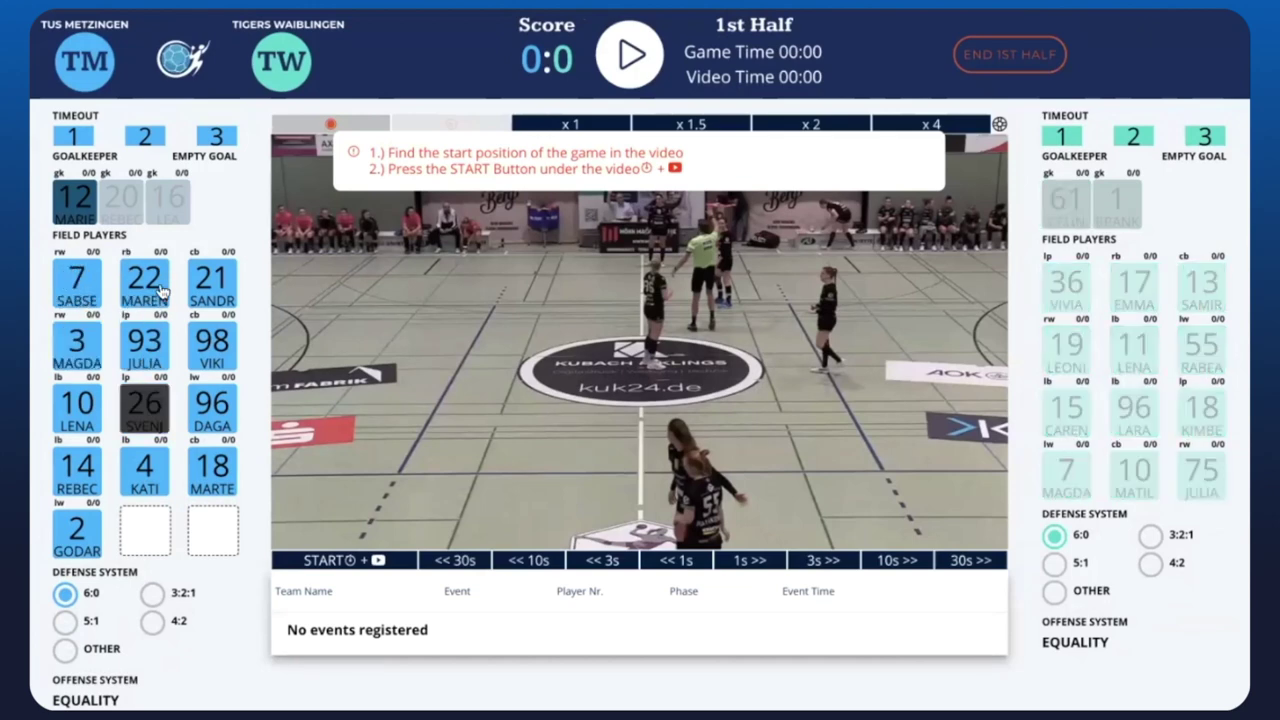
left_click(160, 290)
left_click(218, 289)
left_click(212, 362)
left_click(138, 341)
left_click(95, 342)
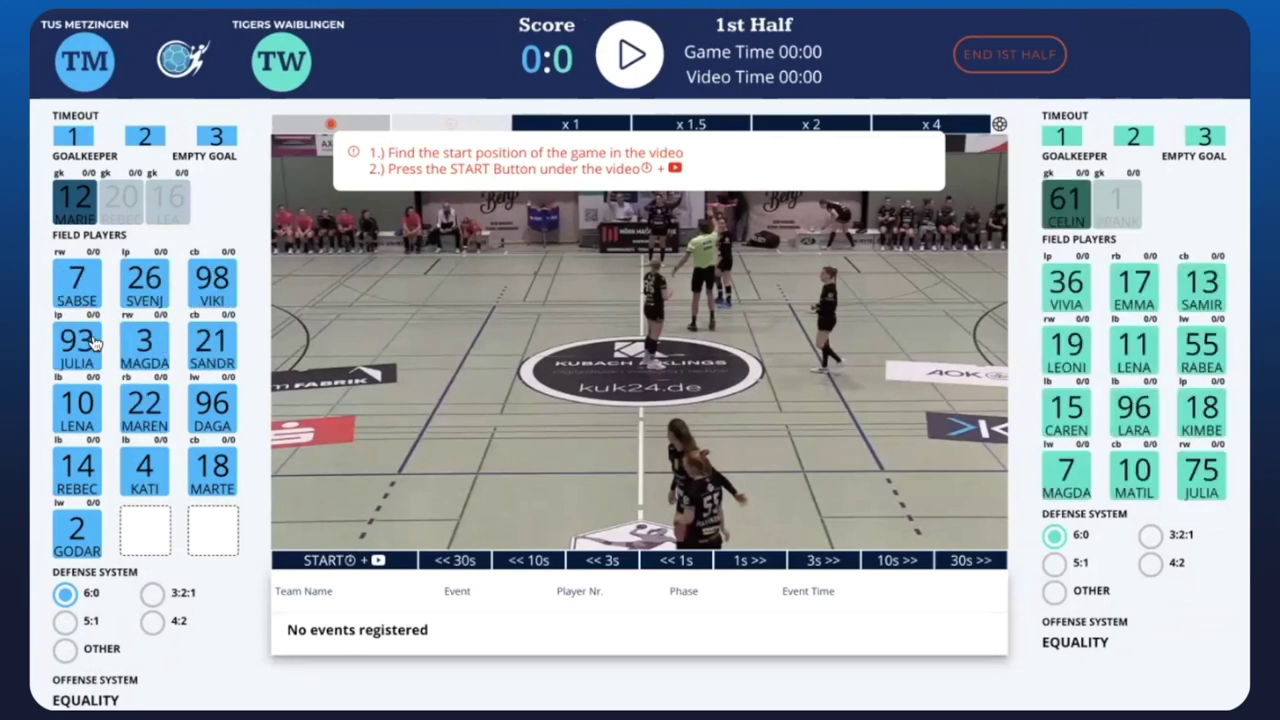
Step: Rearrange the Tigers Waiblingen field players so the first two rows read 17, 36, 55 and 19, 13, 11
left_click(1080, 285)
left_click(1134, 285)
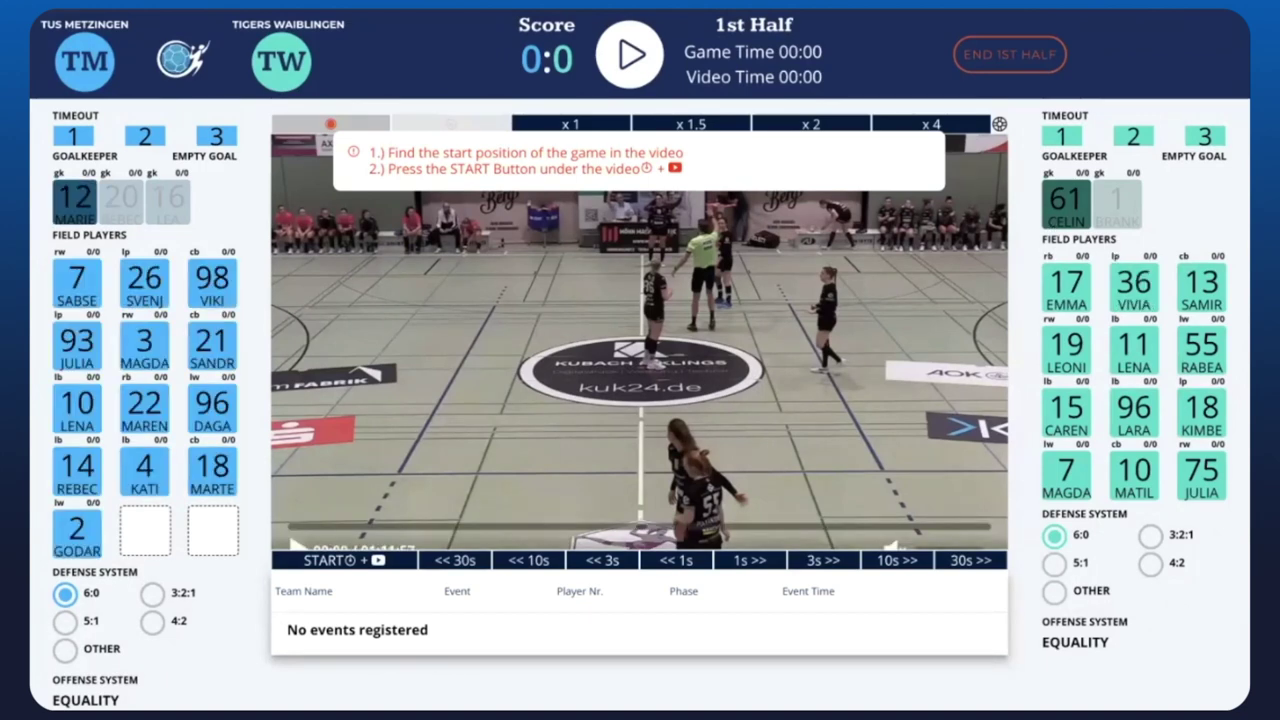
left_click(1134, 345)
left_click(1202, 345)
left_click(1202, 285)
left_click(1134, 345)
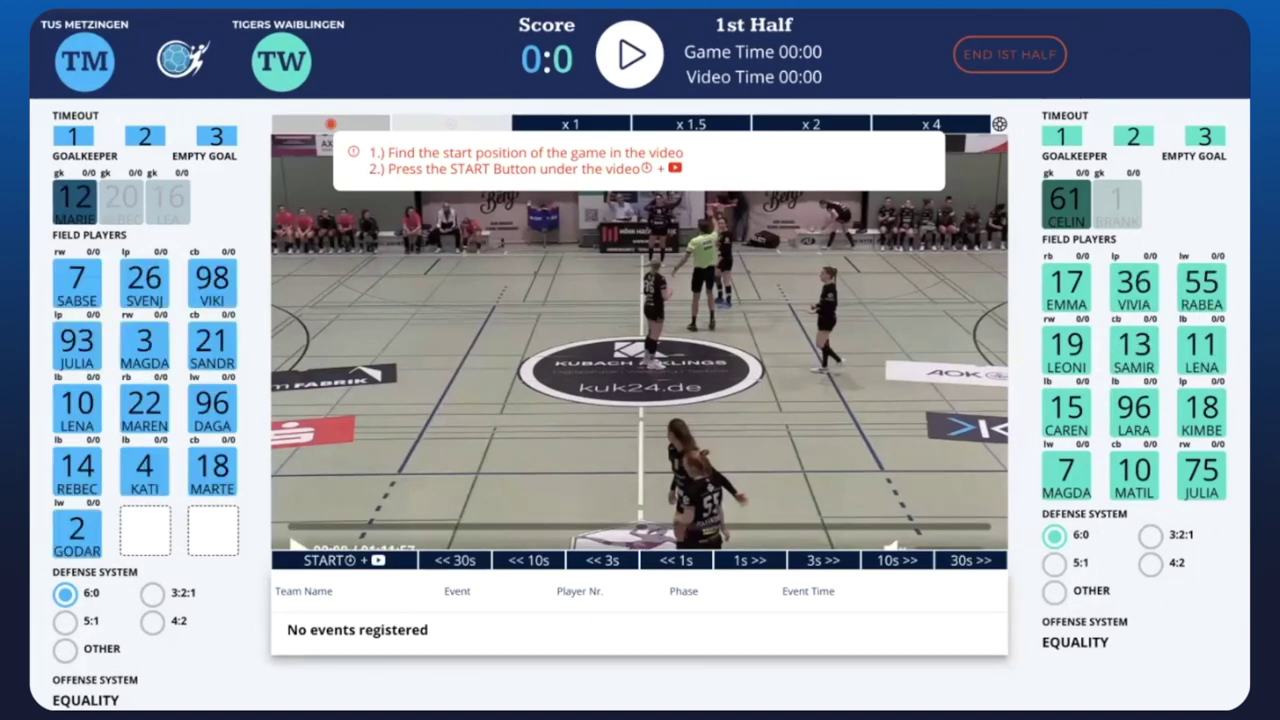
Step: Find the throw-off at 00:01 in the video and start the game clock together with the video
left_click(807, 567)
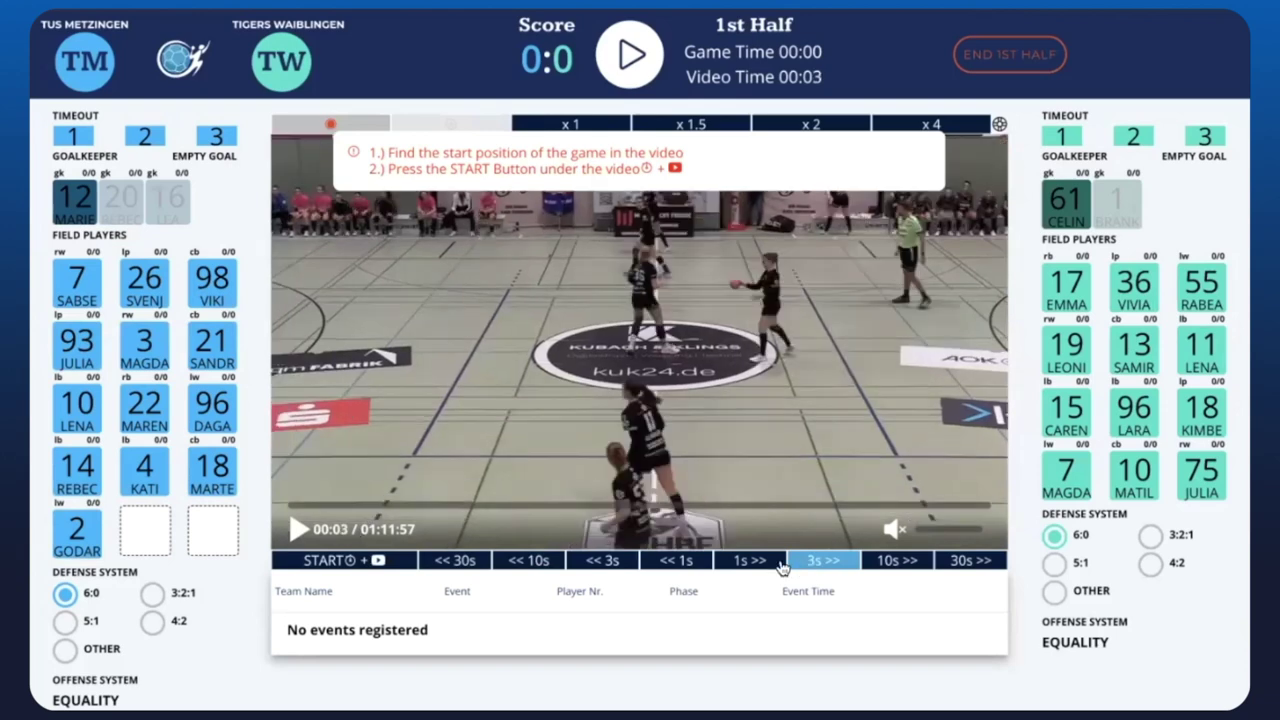
left_click(767, 569)
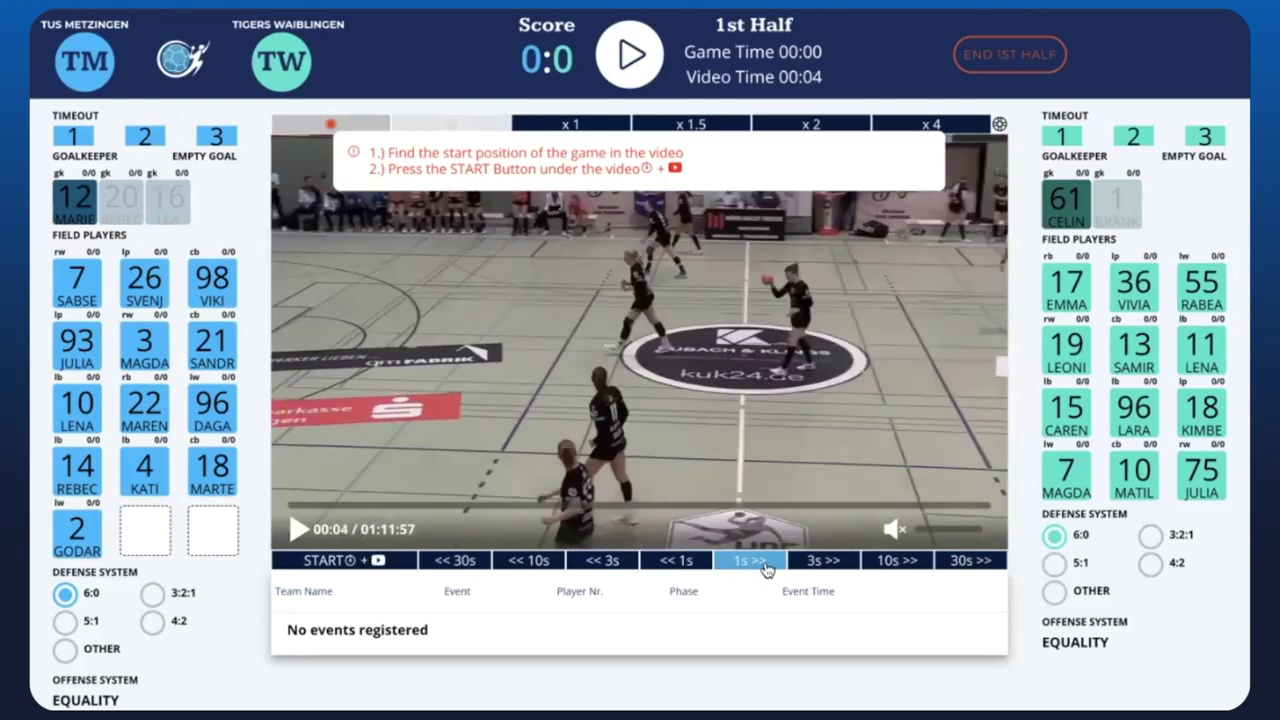
left_click(600, 567)
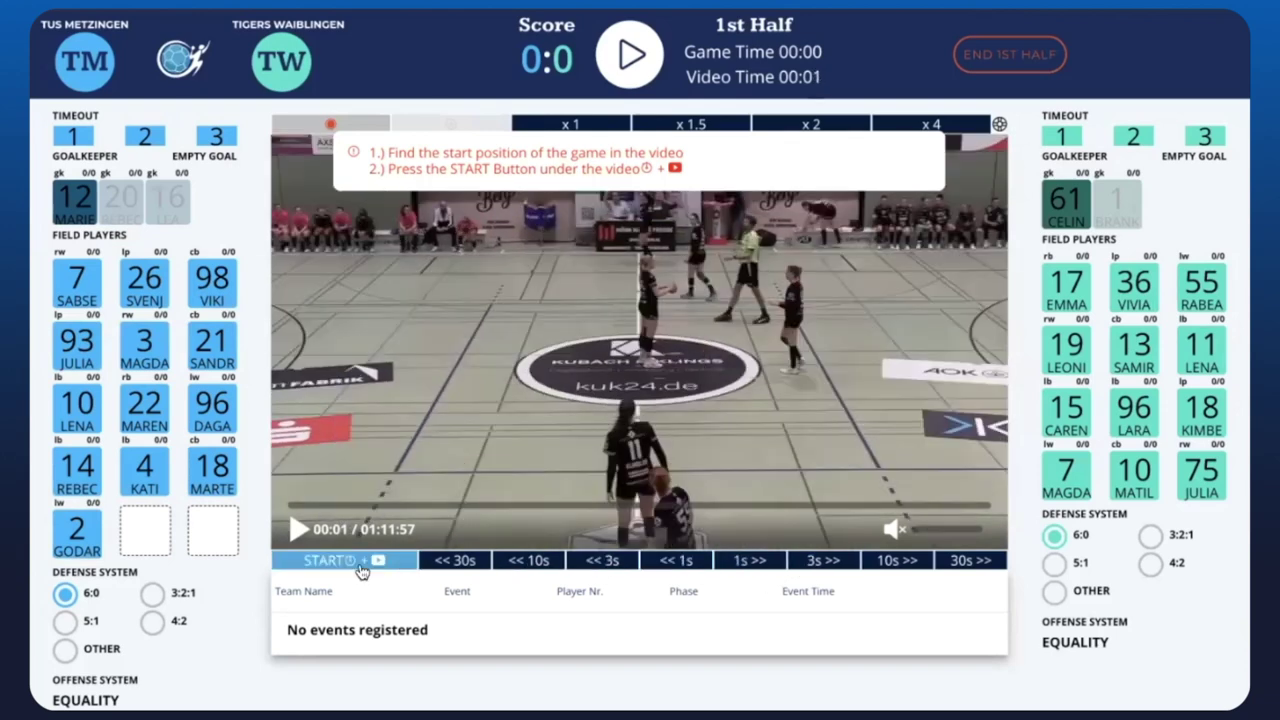
left_click(361, 568)
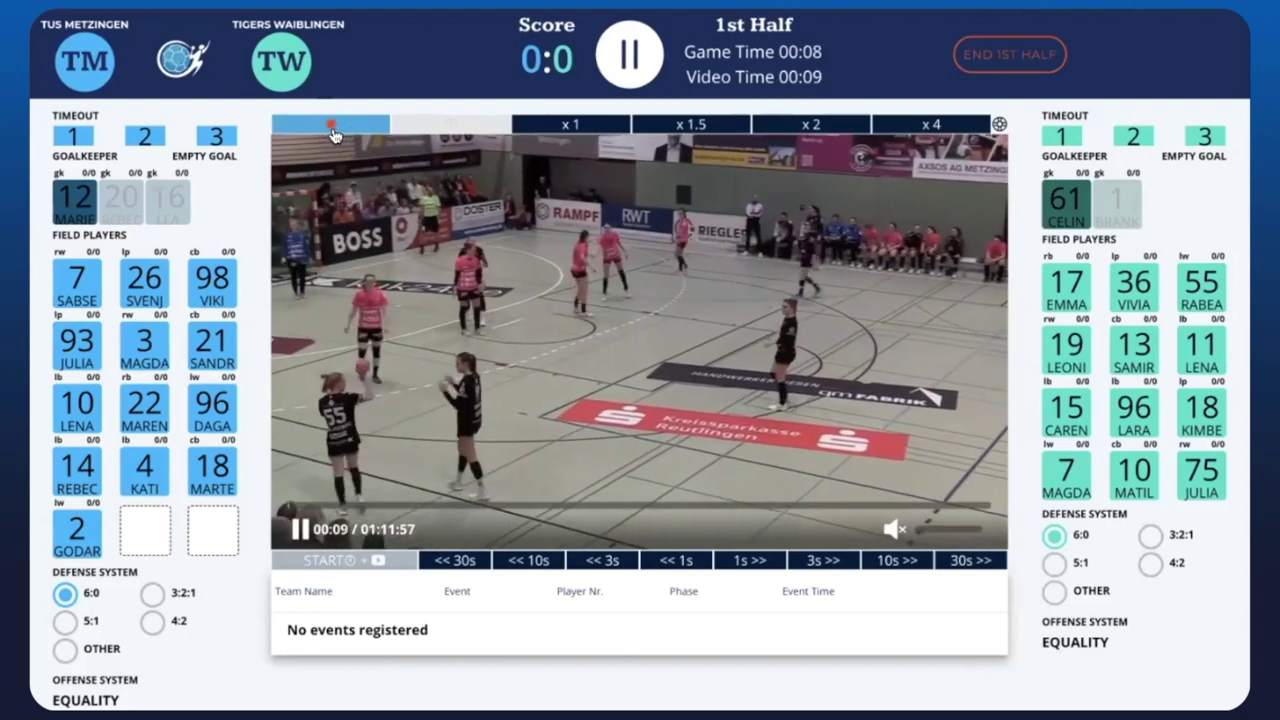
Step: View the keyboard shortcuts for recording and video control, and resume the video at x2 speed
left_click(329, 132)
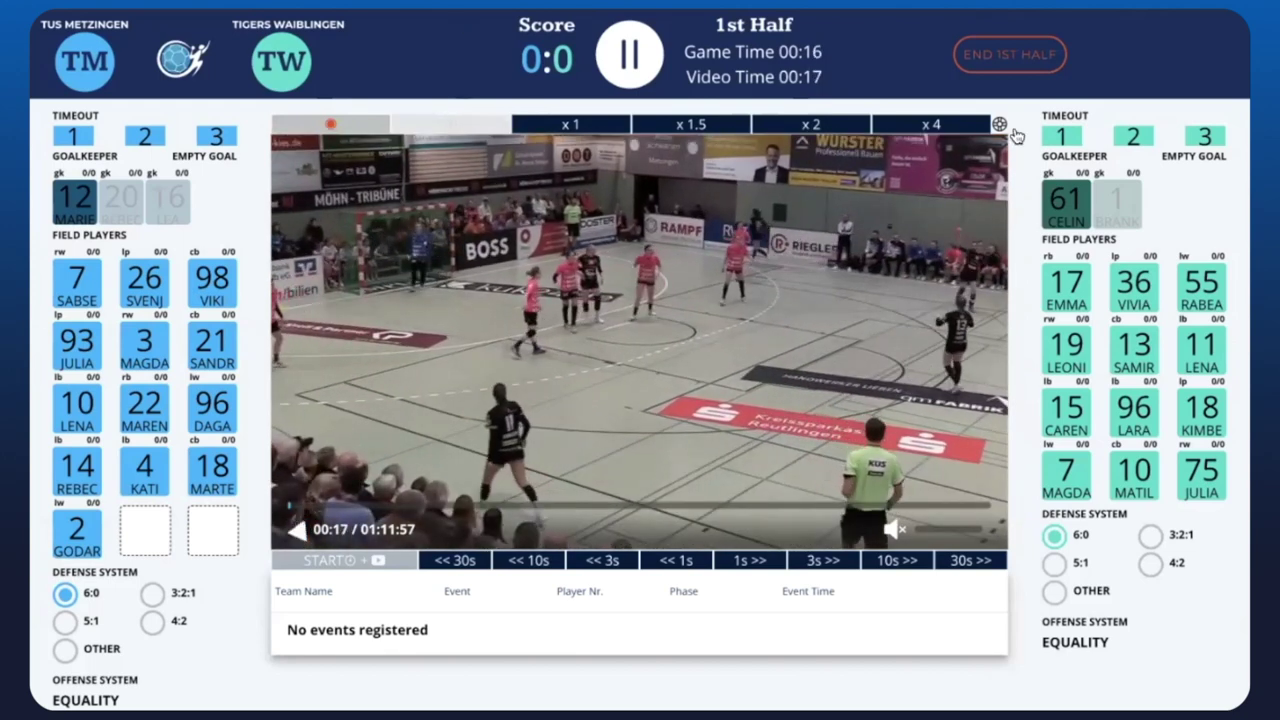
mouse_move(1000, 126)
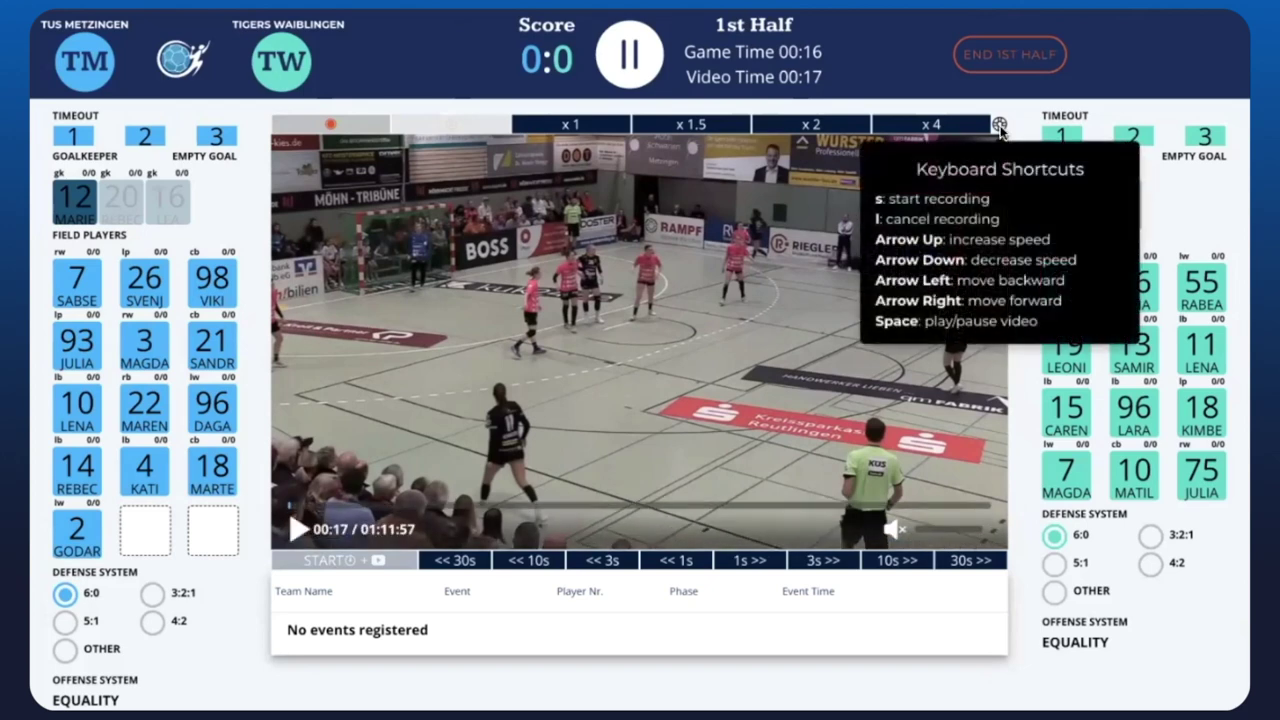
left_click(825, 308)
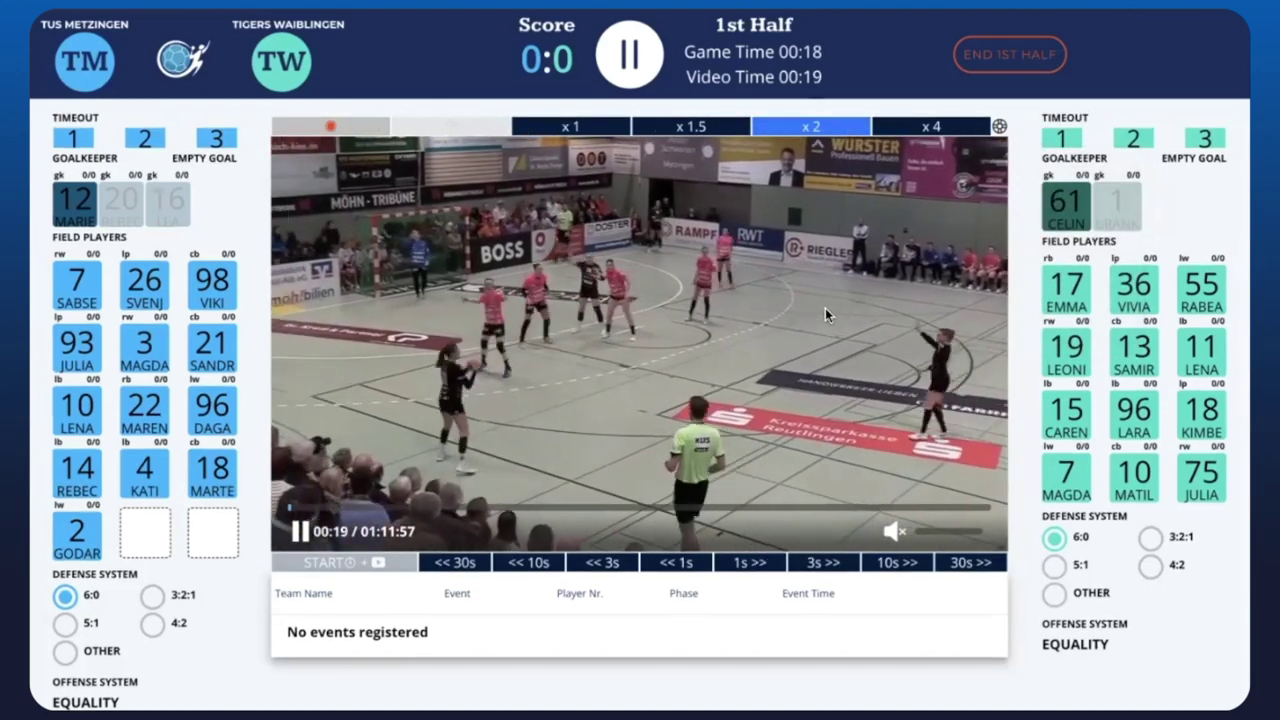
Step: Play the video at x1 with TuS Metzingen's defense set to 5:1, and open the event entry for Tigers Waiblingen player 11
key("1")
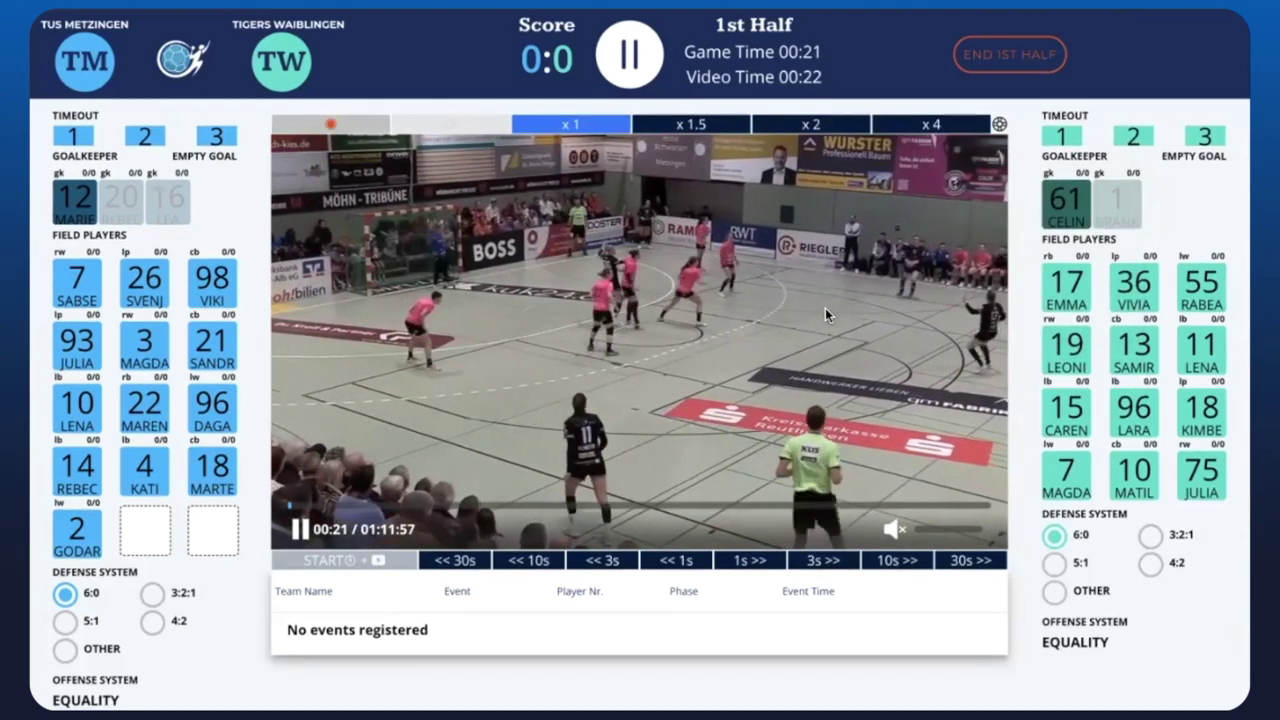
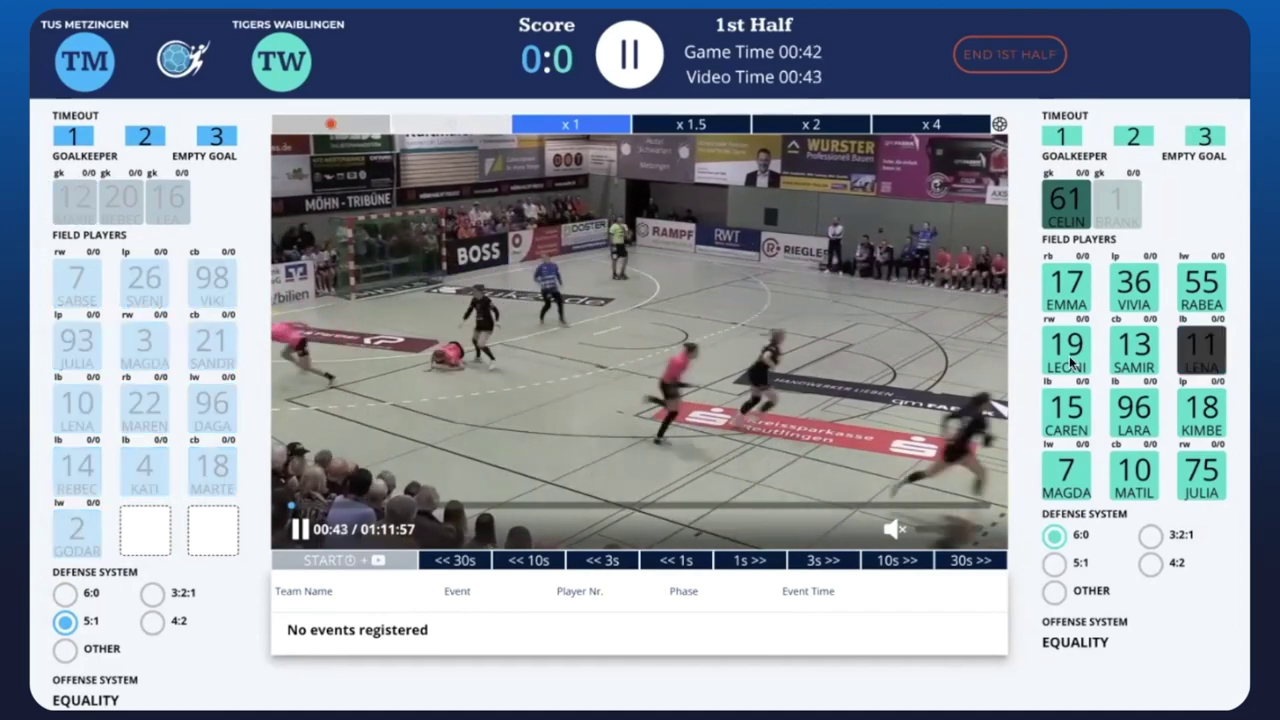
key("1")
key("1")
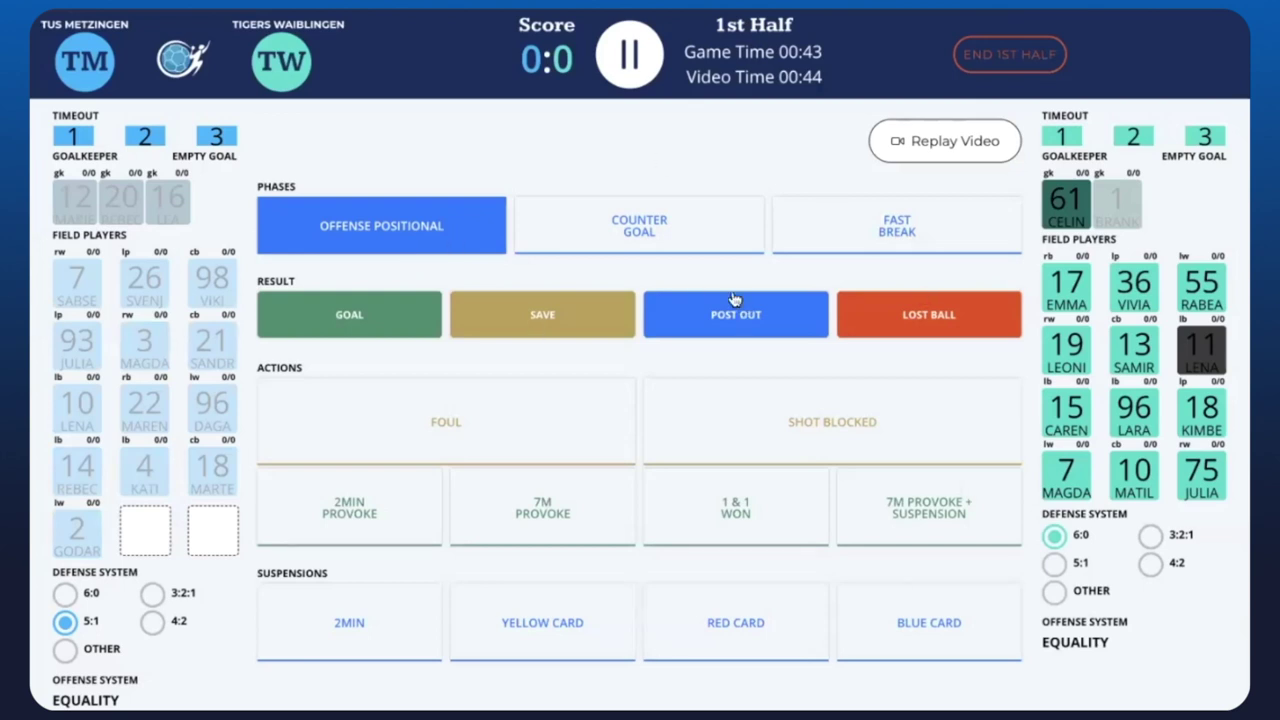
Step: Open the Handball.ai WIKI page at handball.ai/wiki in a new browser tab
key("ctrl+t")
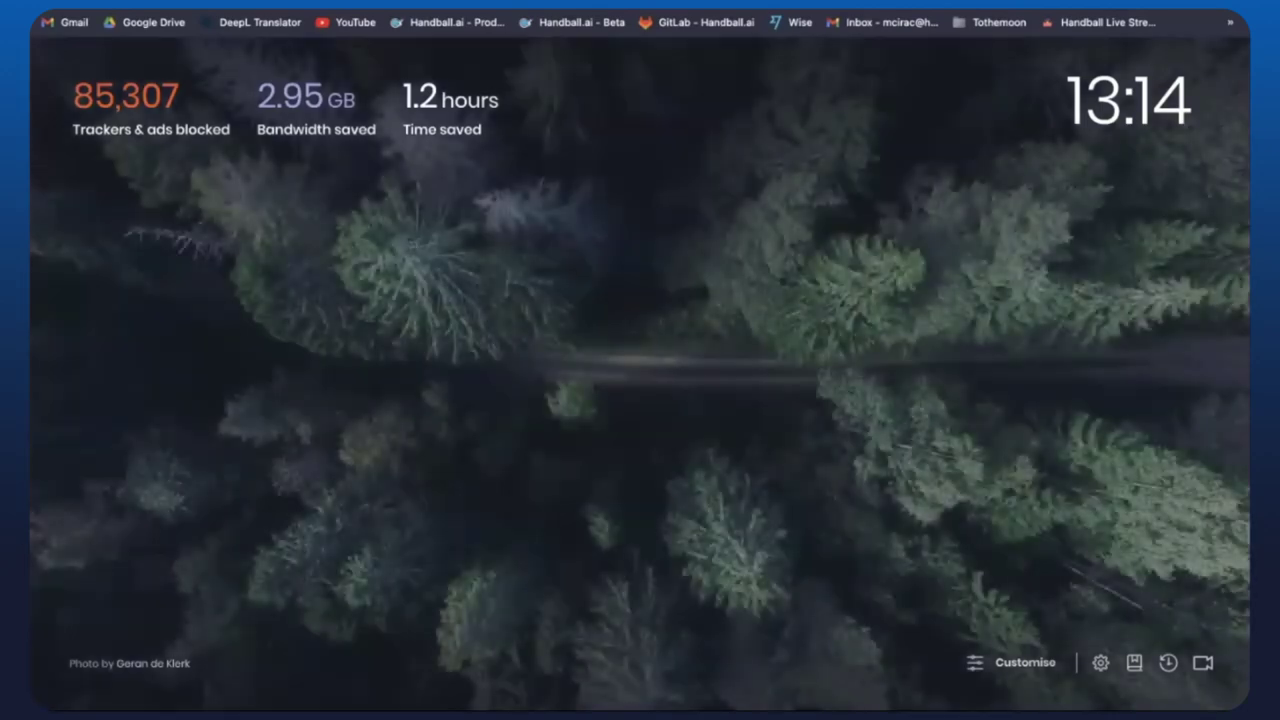
type("handball.ai(w")
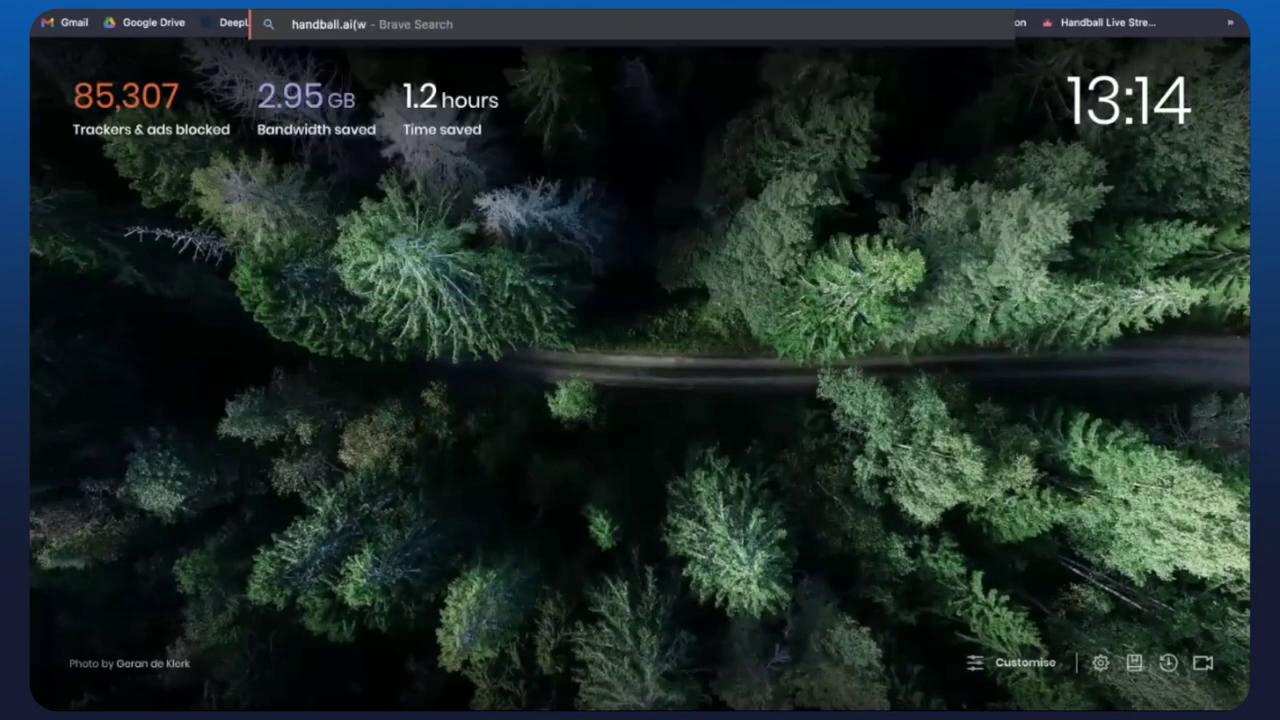
key("BackSpace")
key("BackSpace")
type("/wi")
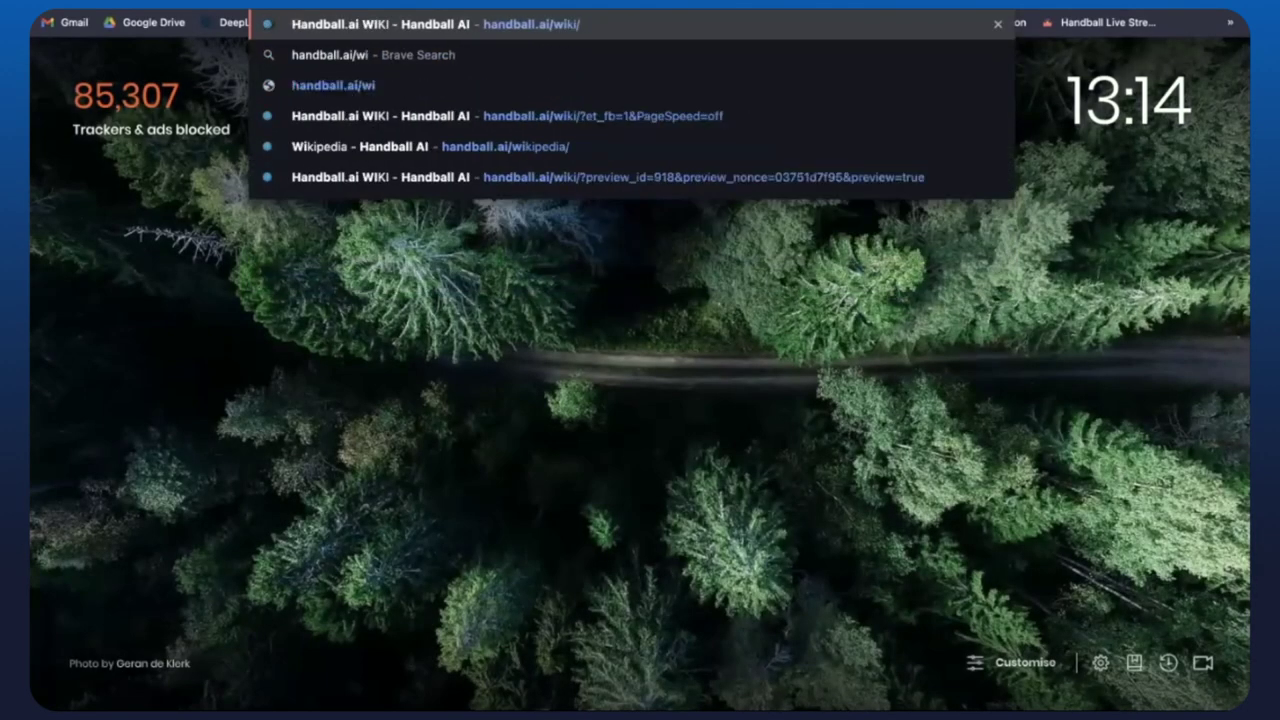
key("Return")
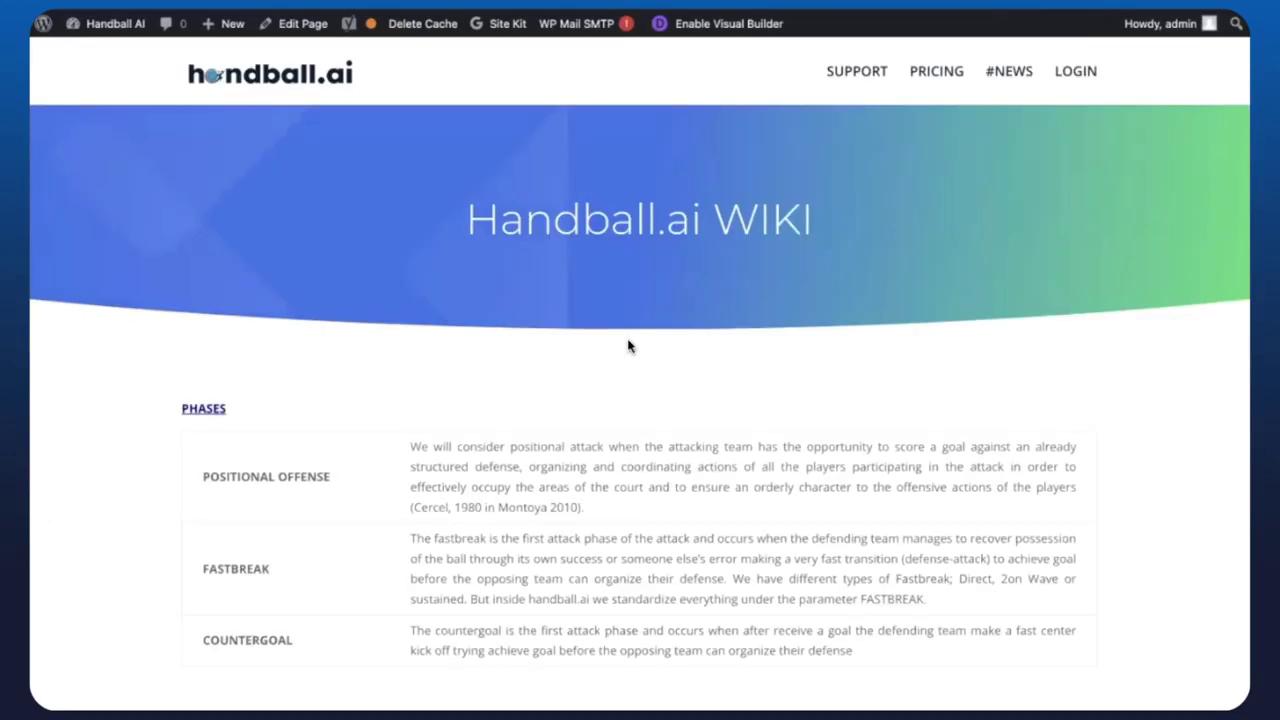
Step: Read through the wiki's definitions of phases, match systems, results, events, variables and statistic abbreviations
scroll(628, 345, "down", 2)
scroll(628, 340, "down", 10)
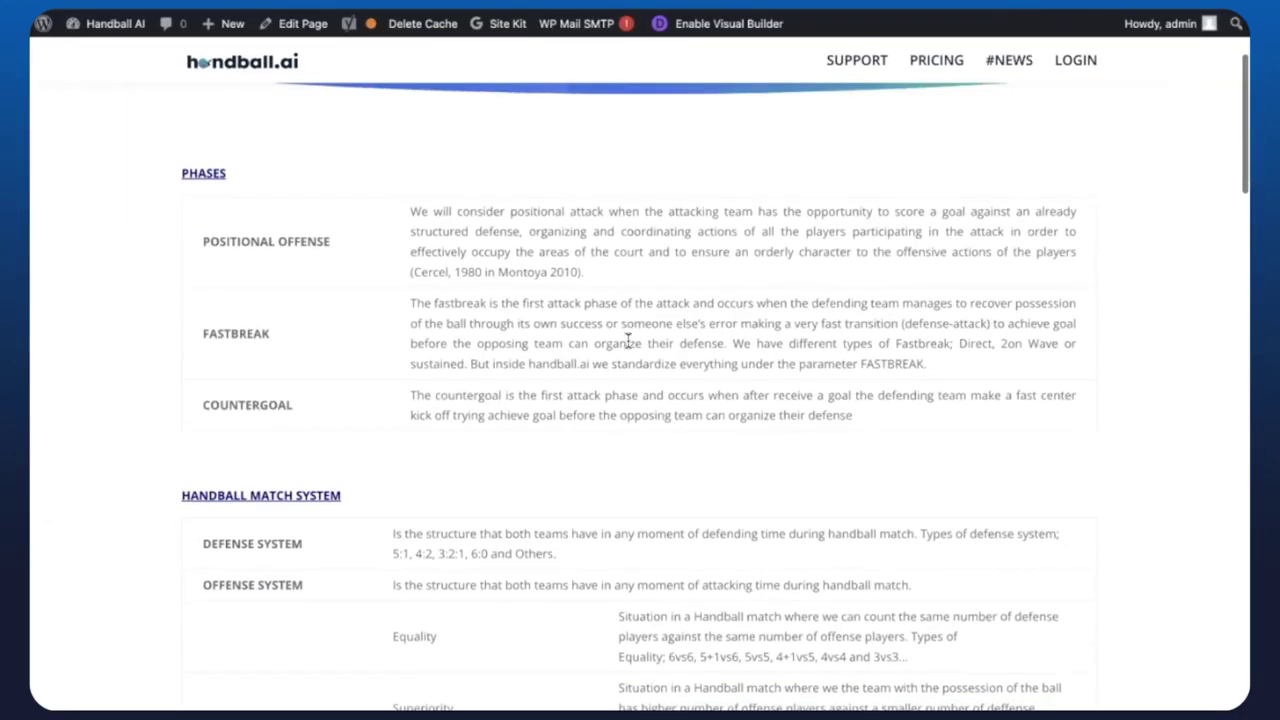
scroll(628, 340, "down", 14)
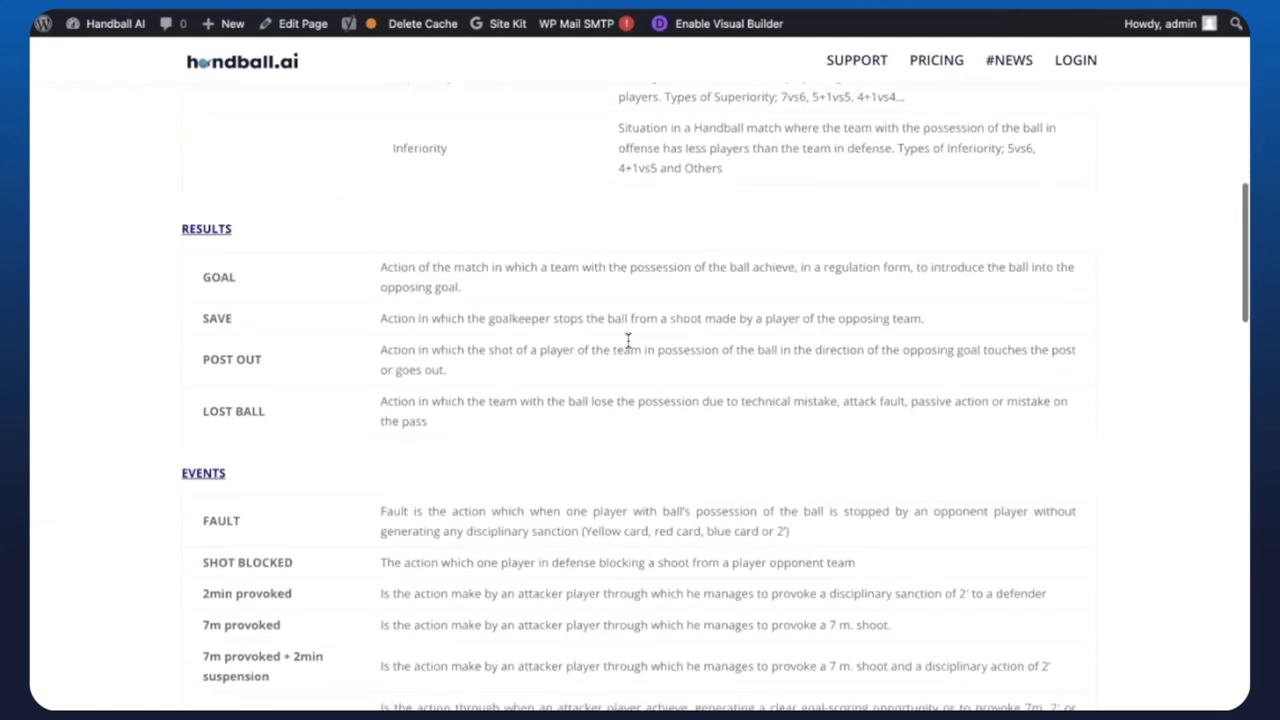
scroll(628, 340, "down", 15)
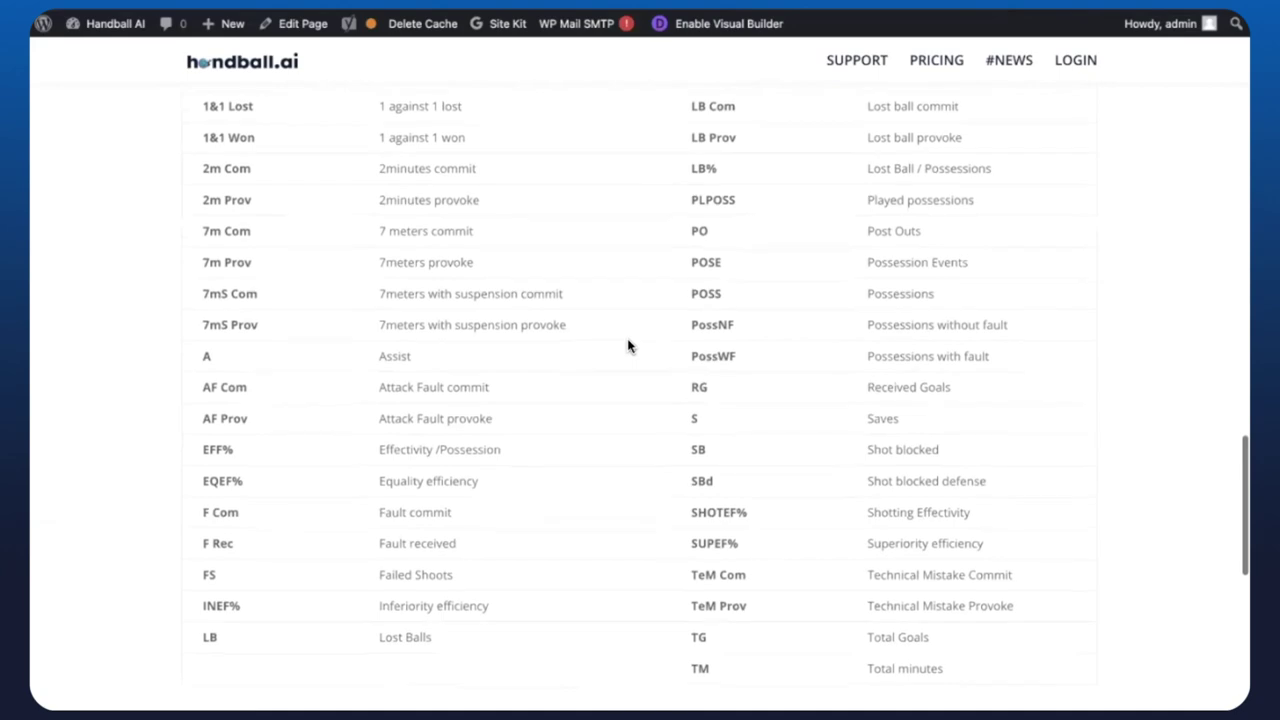
scroll(628, 346, "down", 2)
scroll(628, 346, "down", 2)
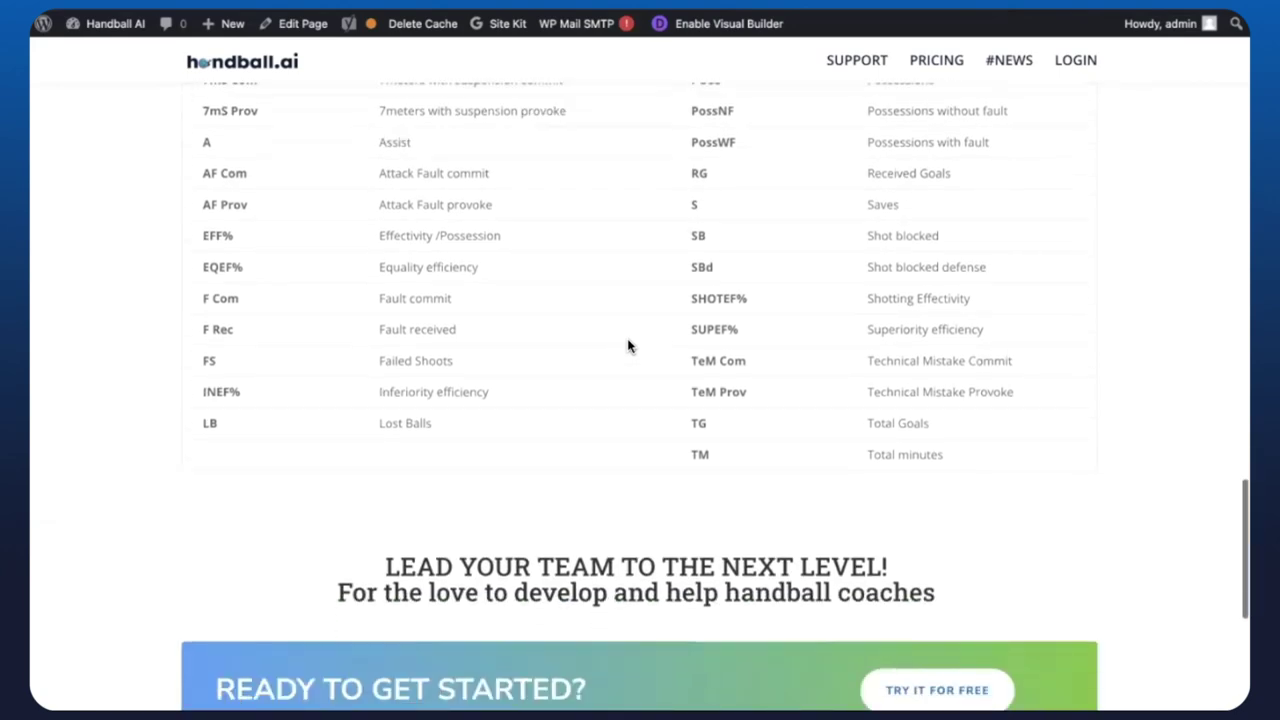
scroll(628, 346, "up", 18)
scroll(628, 341, "up", 13)
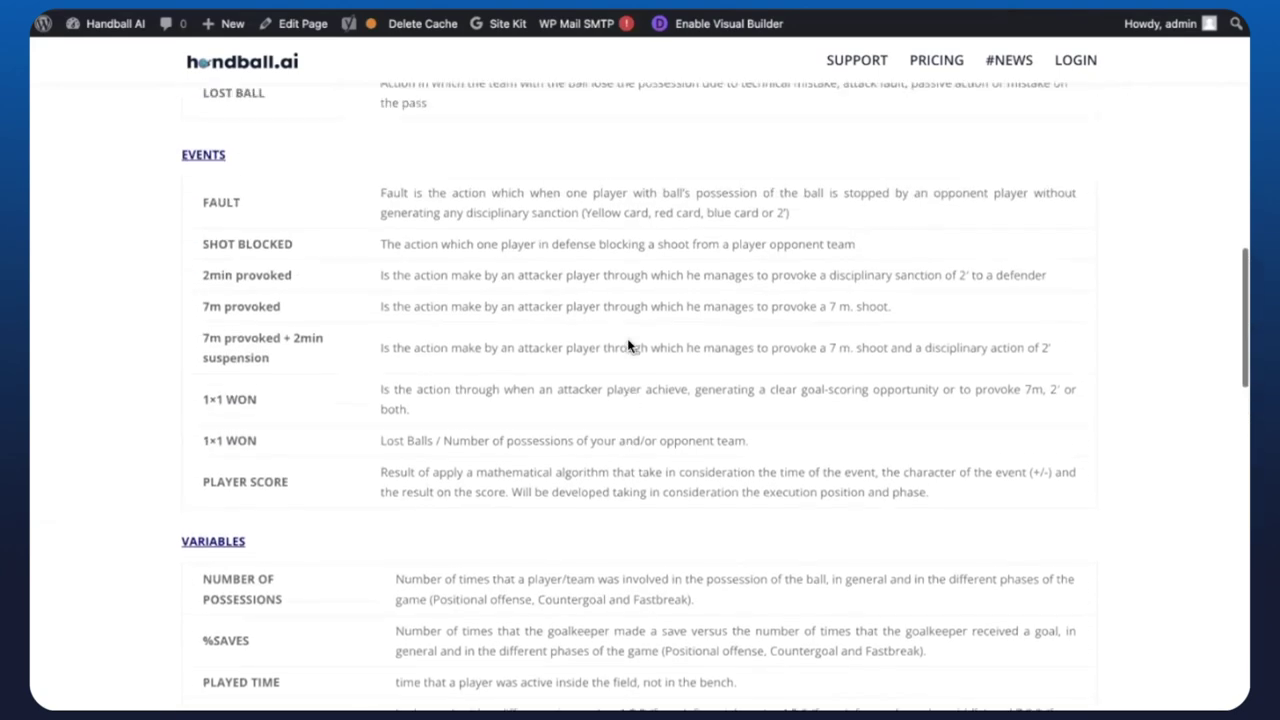
scroll(628, 346, "up", 8)
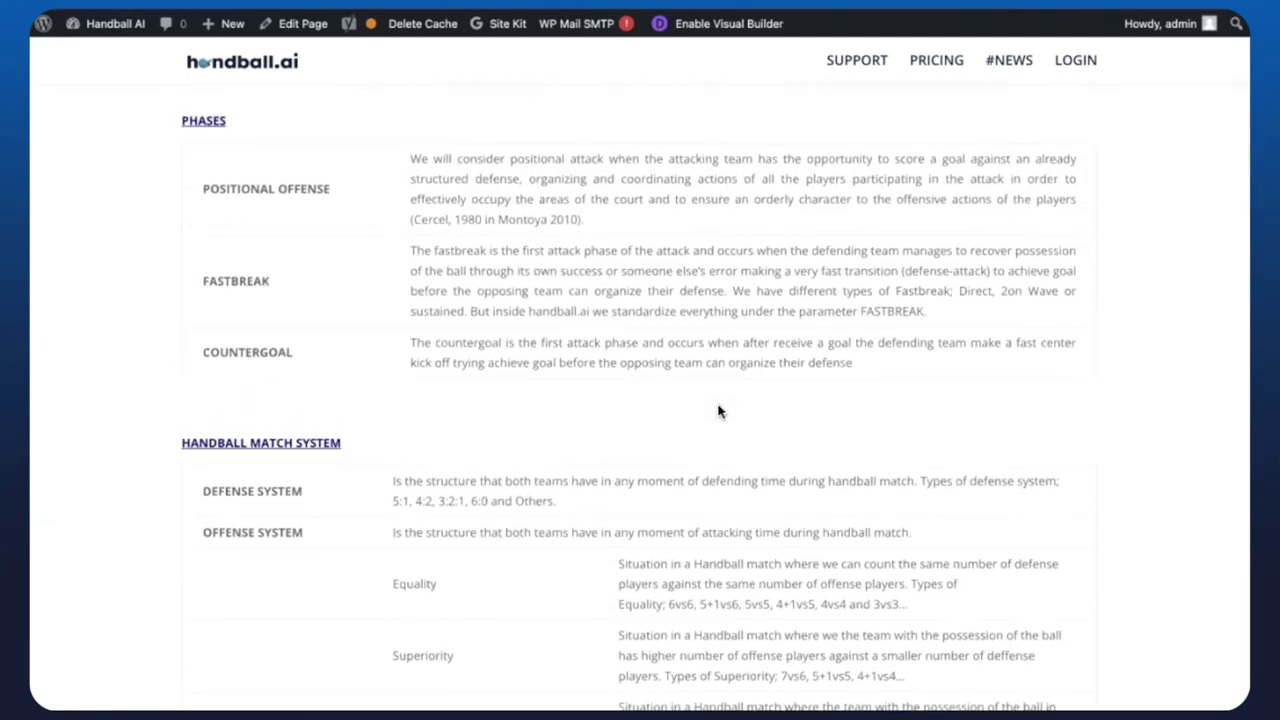
scroll(718, 411, "up", 2)
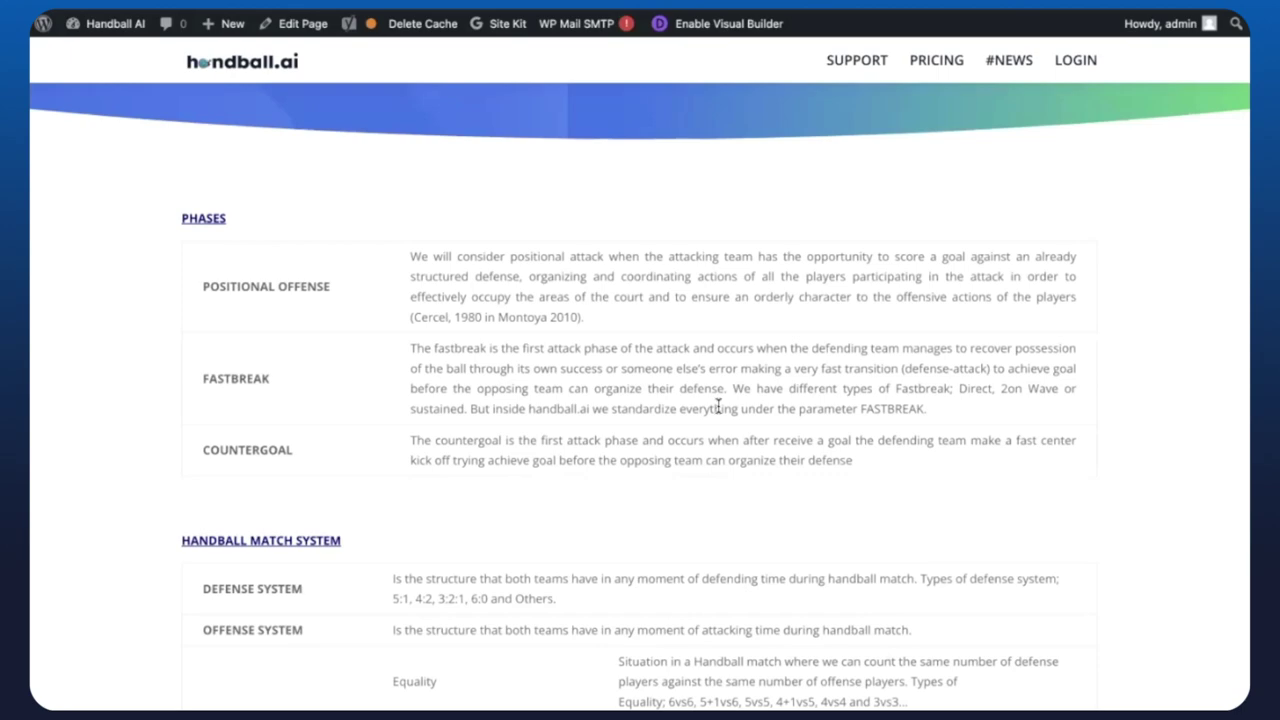
scroll(718, 407, "up", 1)
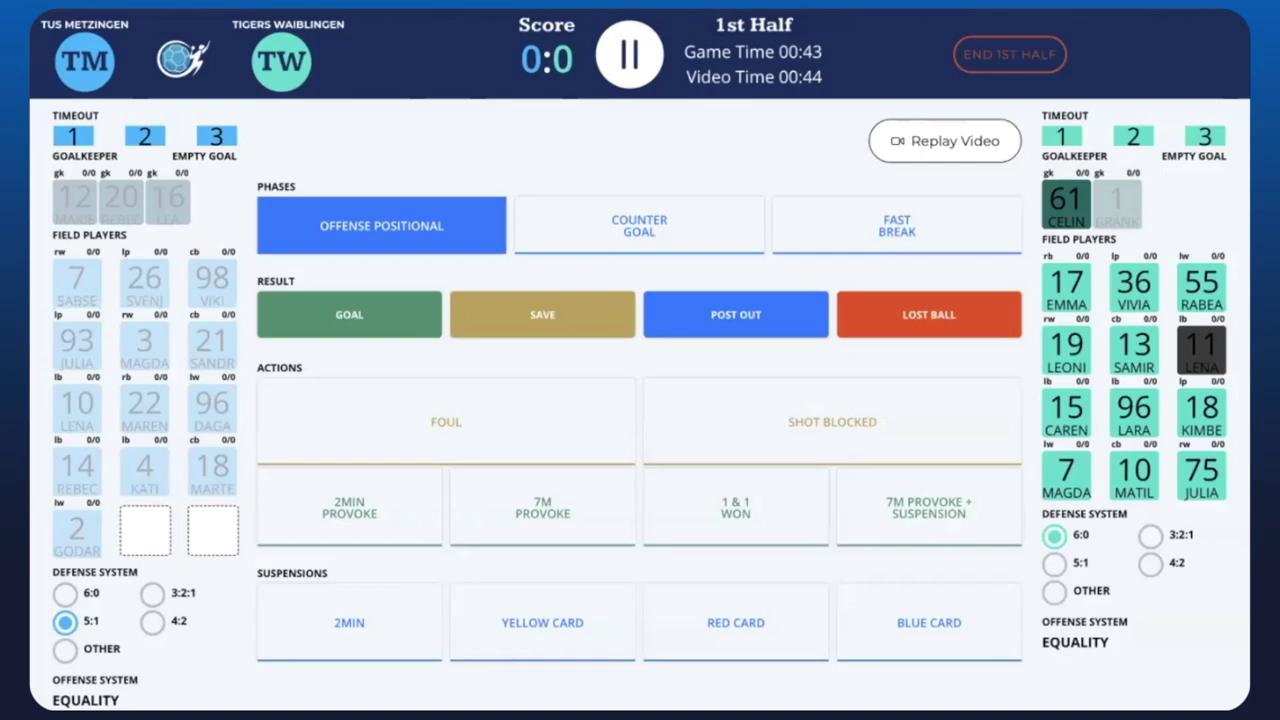
Step: Enter a Lost Ball result and action for Tigers Waiblingen player 11, involving player 93, at Center 6M with game system Barca
left_click(930, 316)
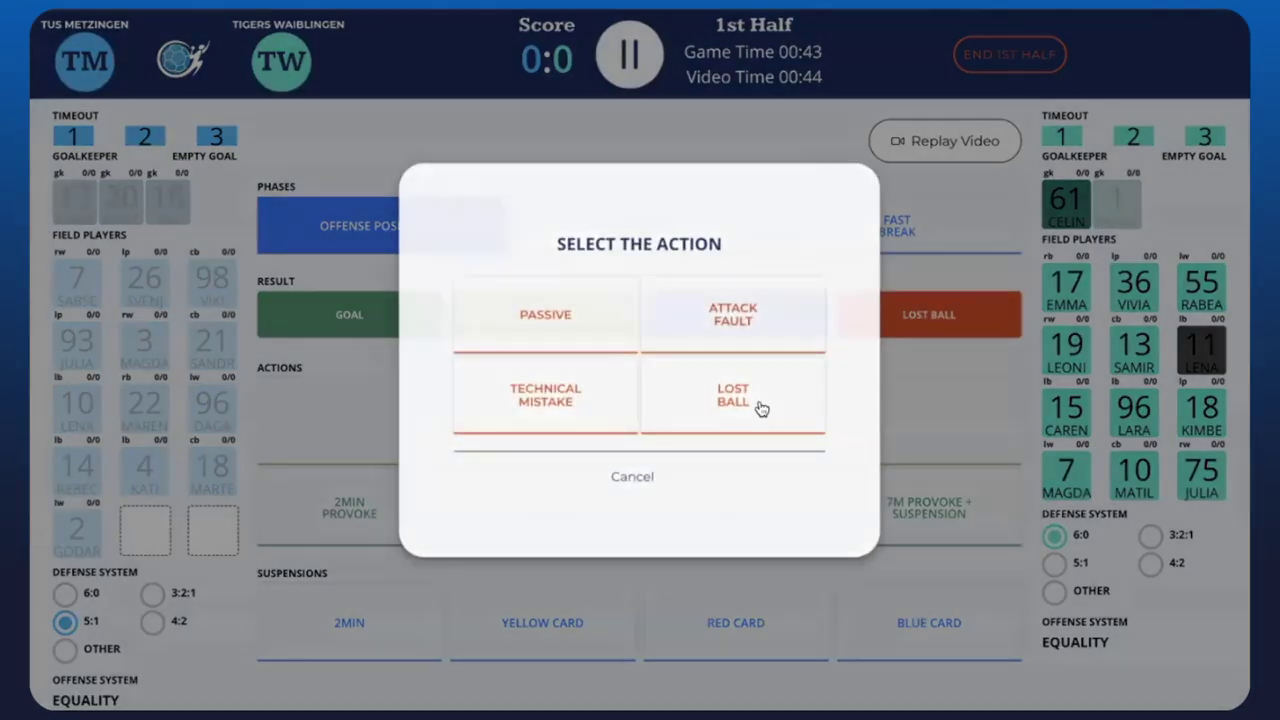
left_click(760, 407)
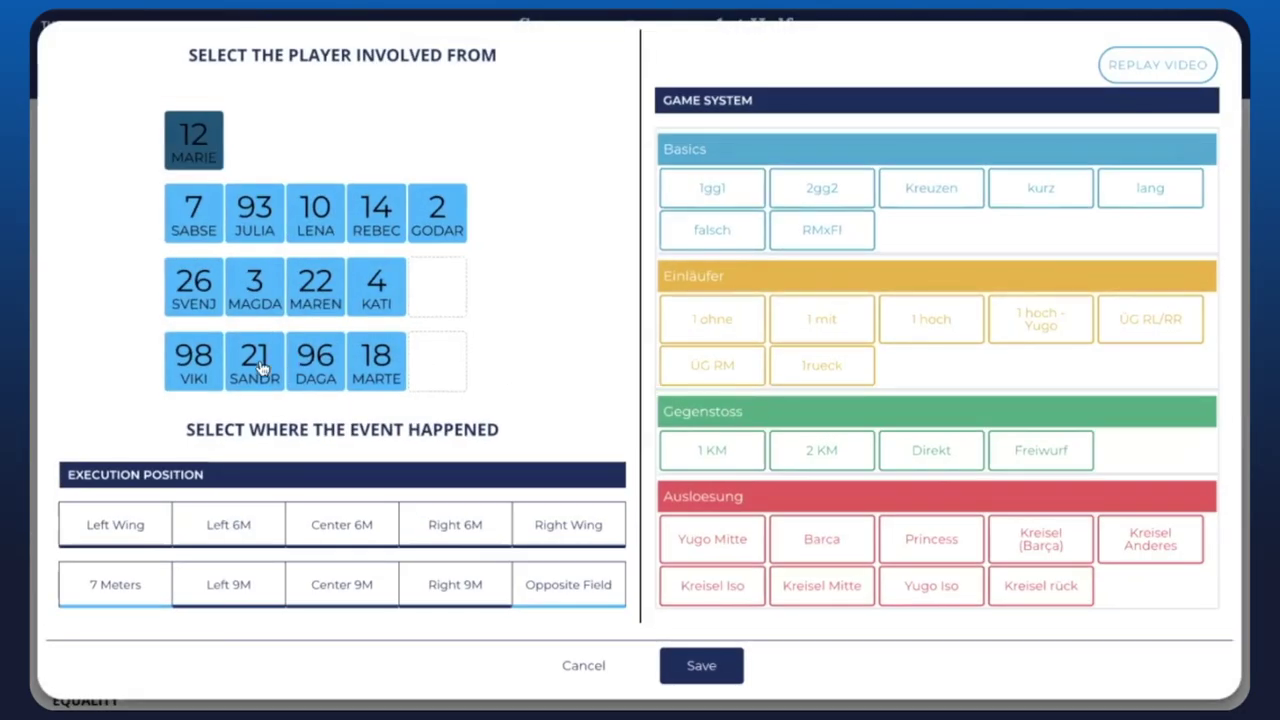
left_click(276, 220)
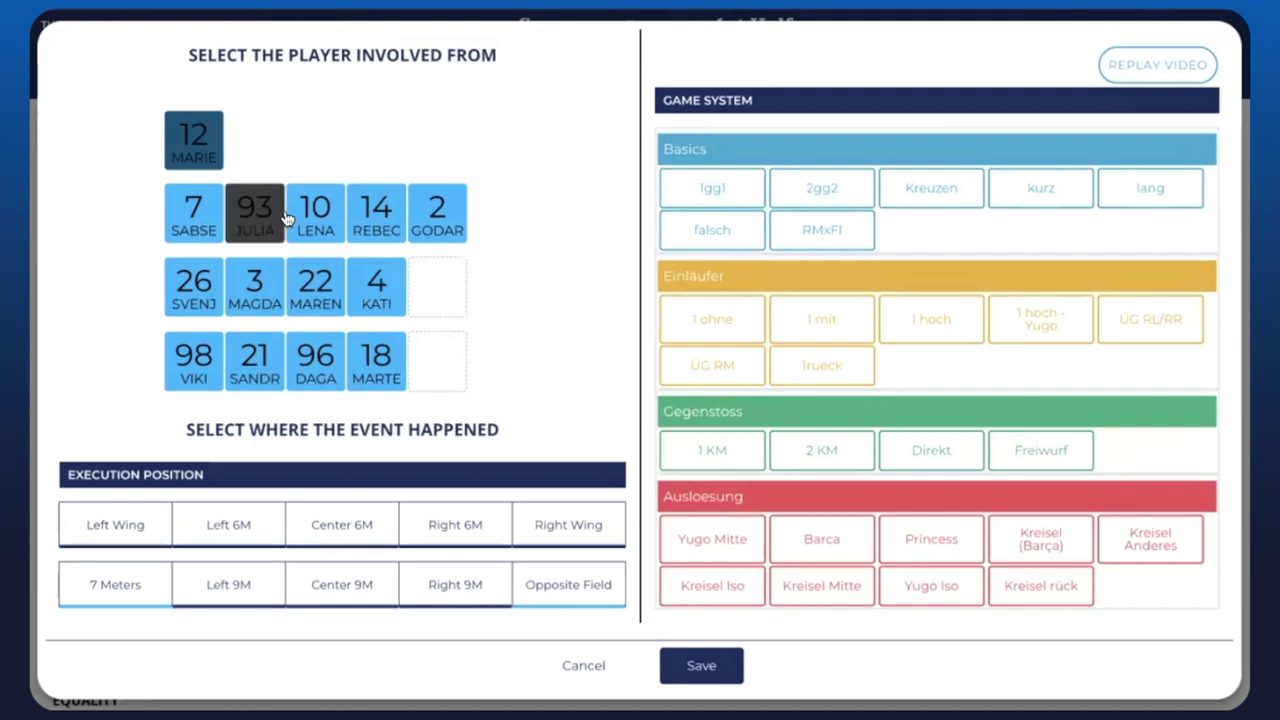
left_click(302, 537)
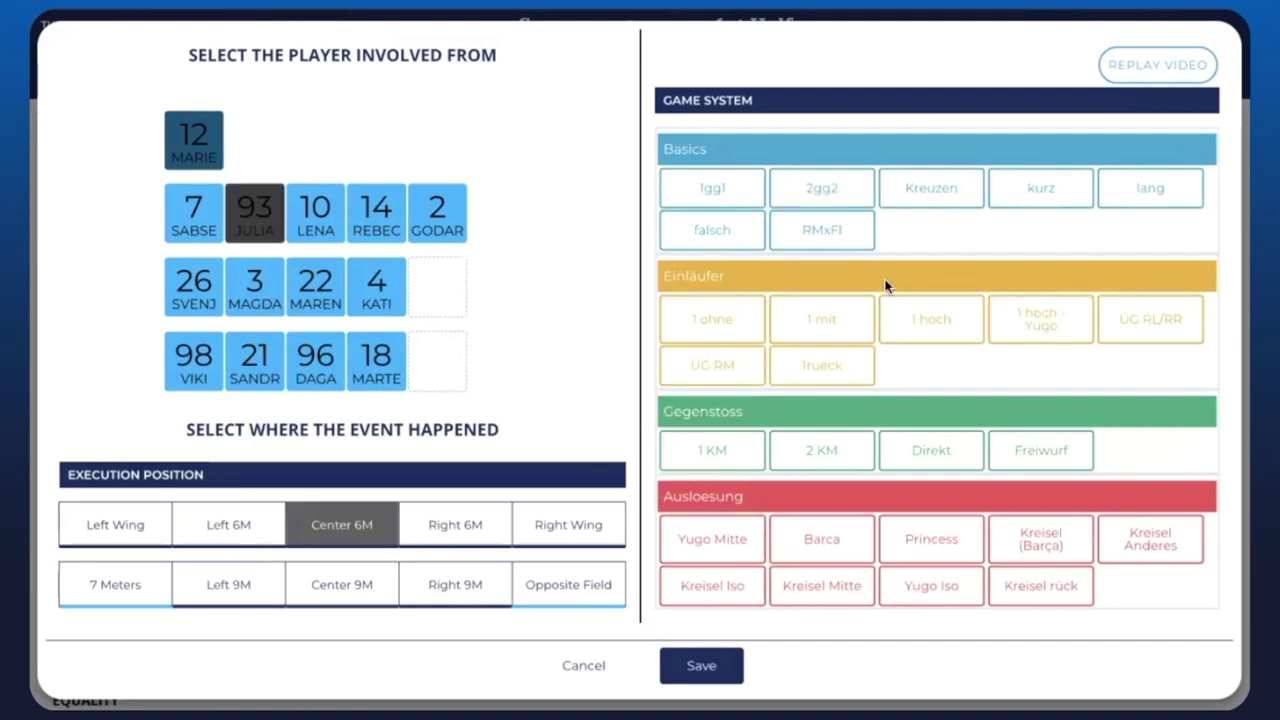
left_click(816, 541)
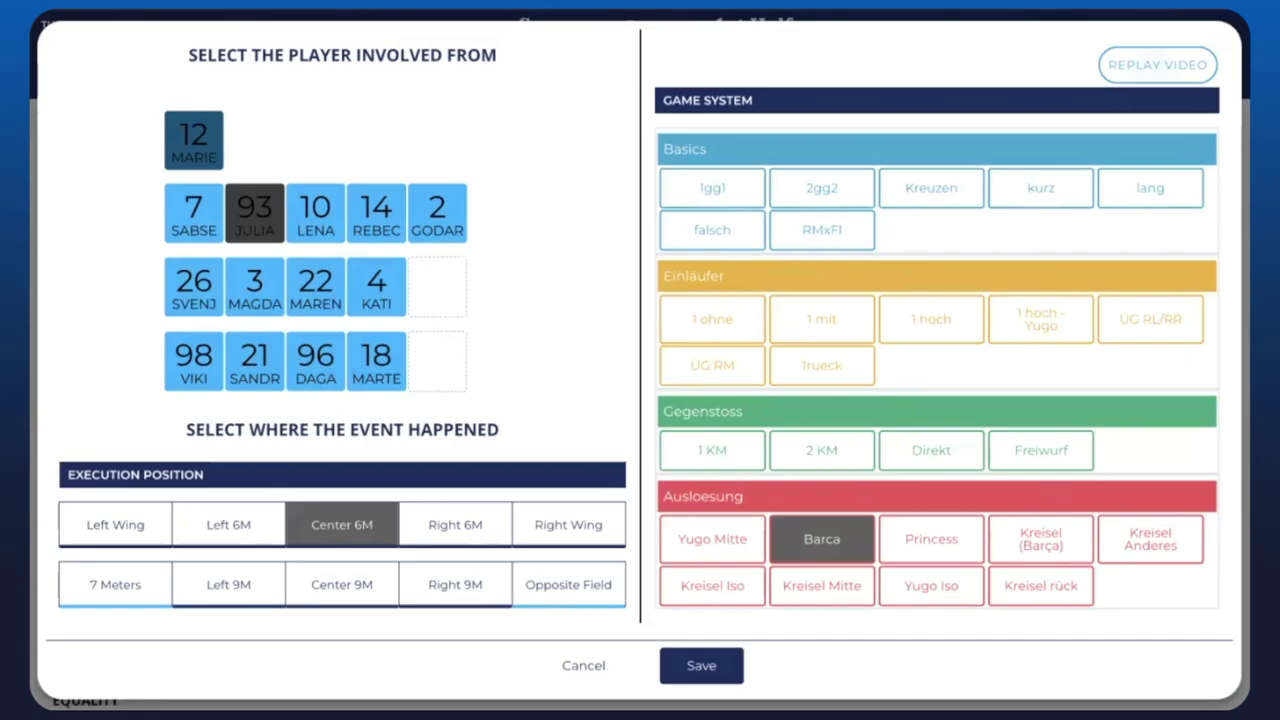
Step: Replay the last event's video, change the player involved to number 22 and save the lost ball event
left_click(1157, 64)
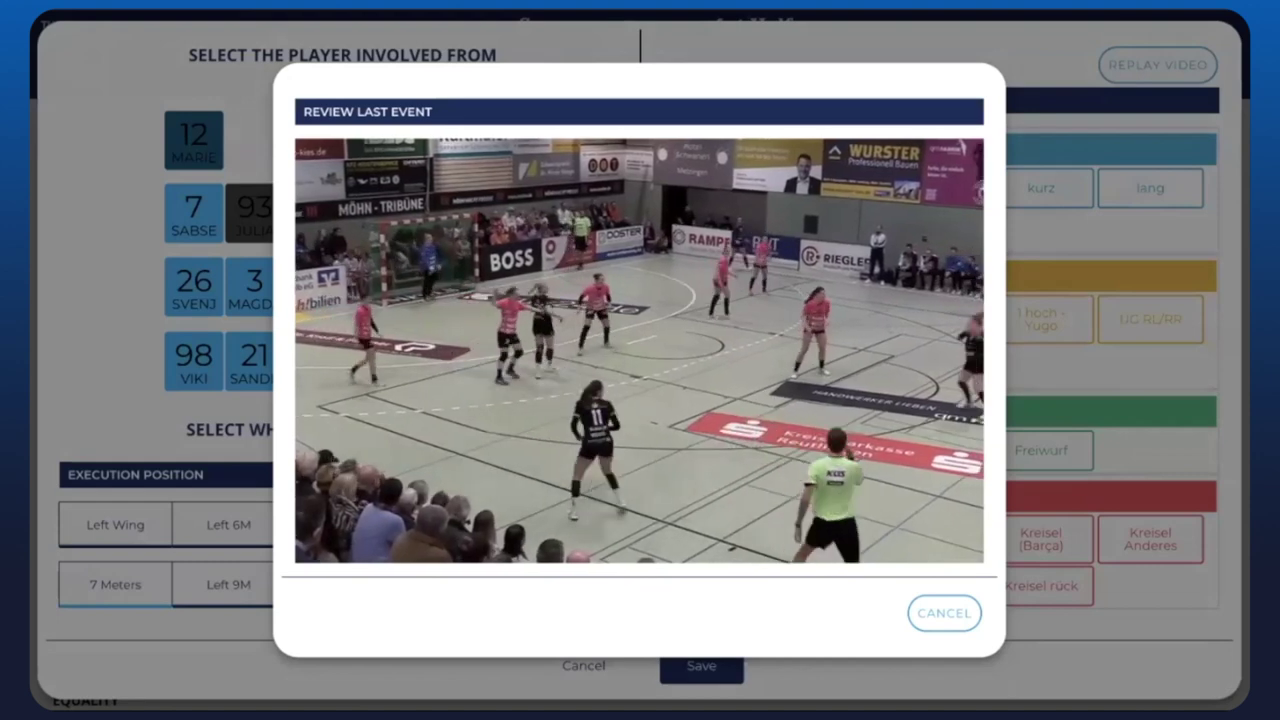
mouse_move(687, 390)
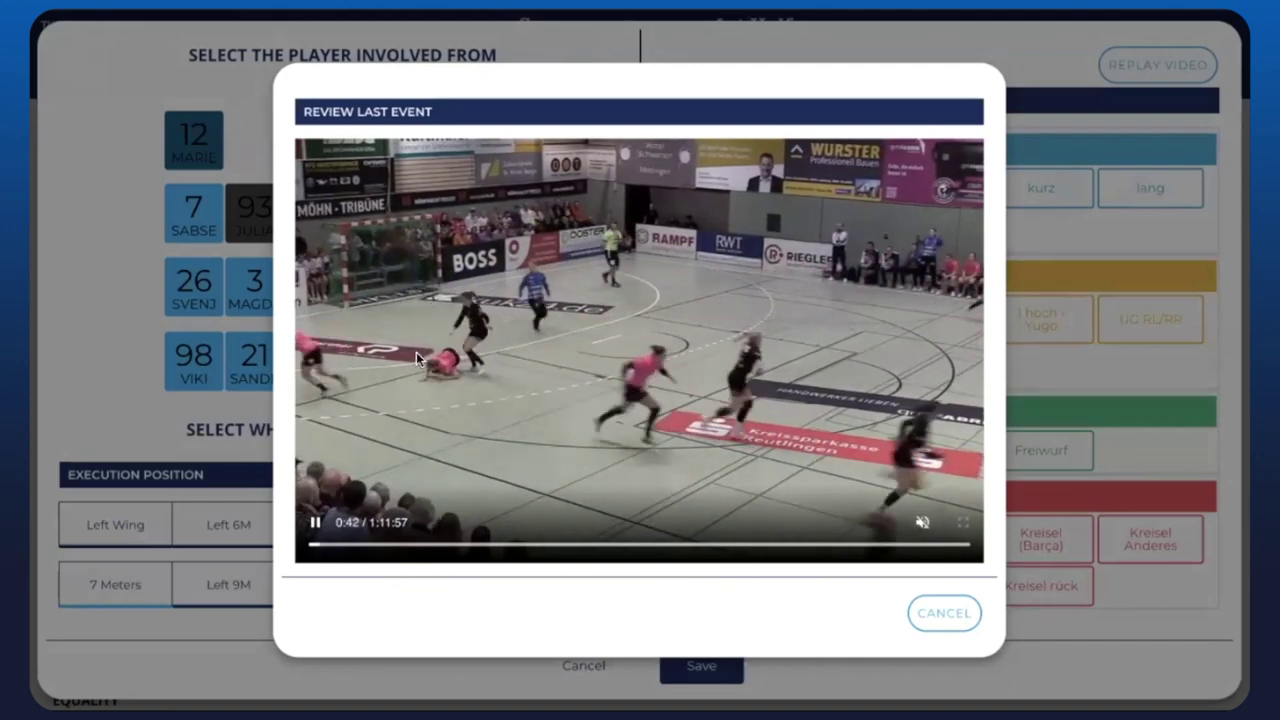
left_click(946, 612)
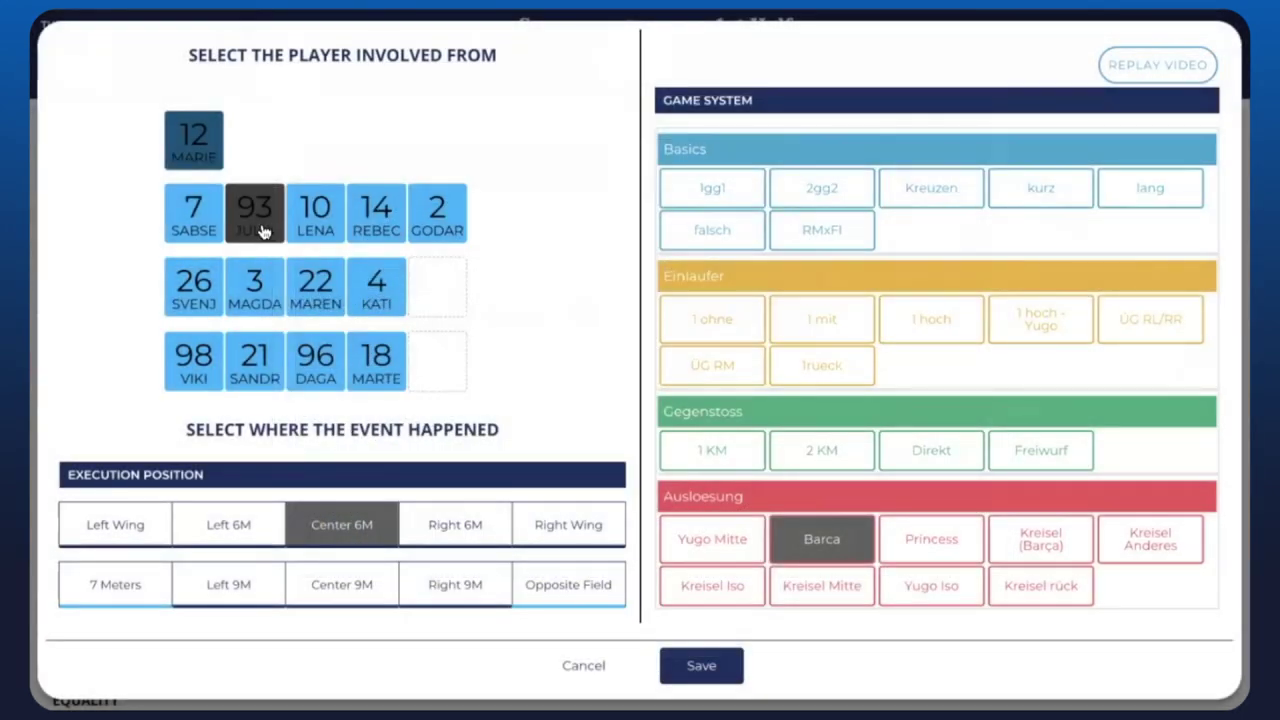
left_click(325, 298)
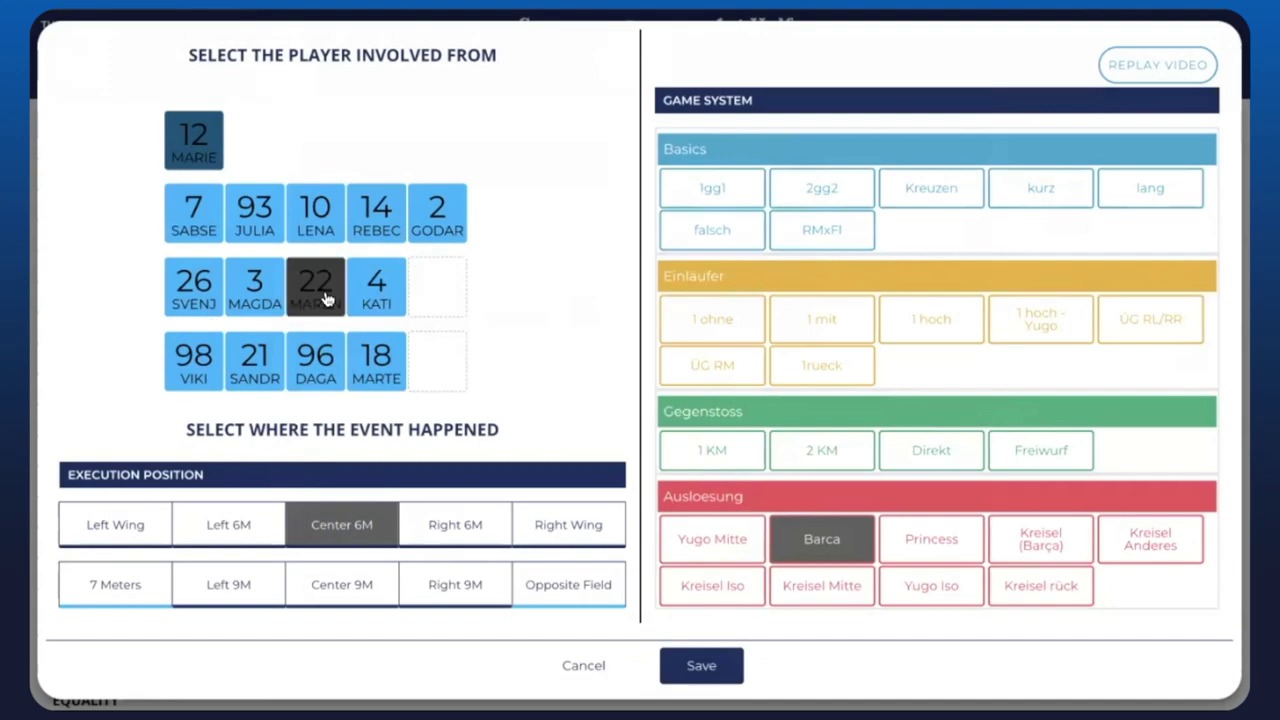
left_click(699, 672)
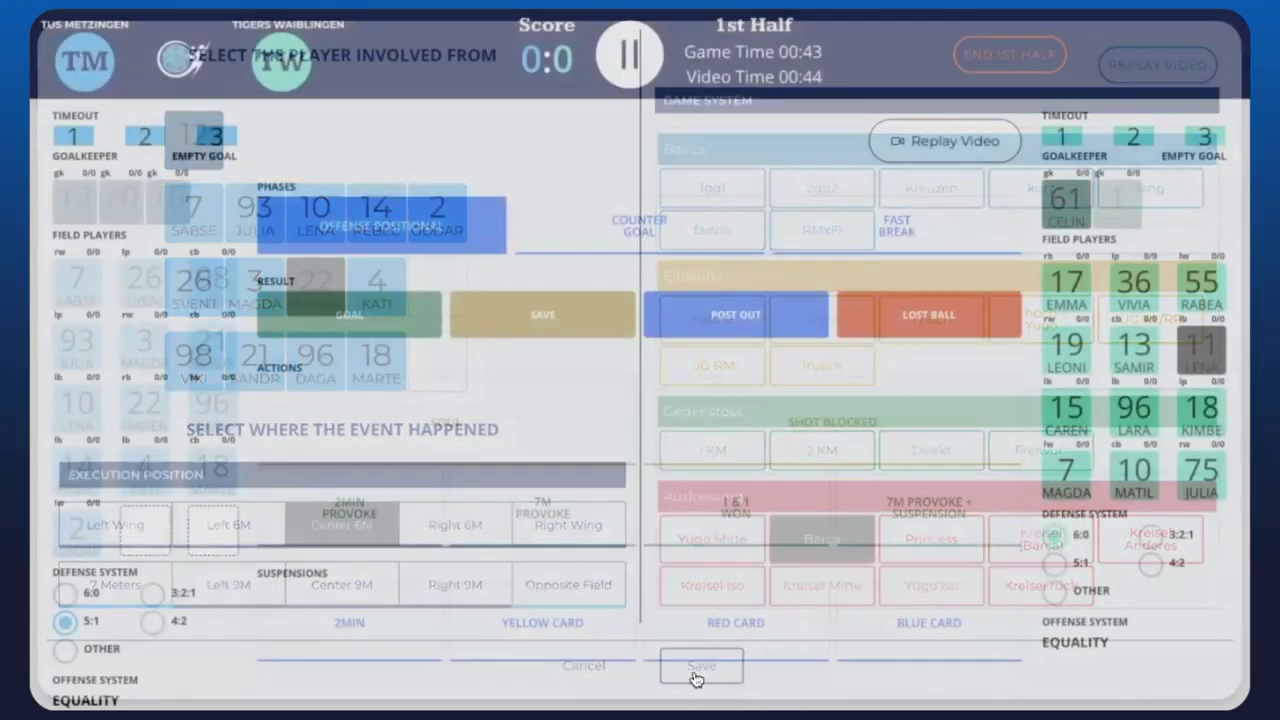
Step: Resume the video and enter a fast-break save for TuS Metzingen player 93, with shot location 4 and shooter position Center 6M
mouse_move(502, 386)
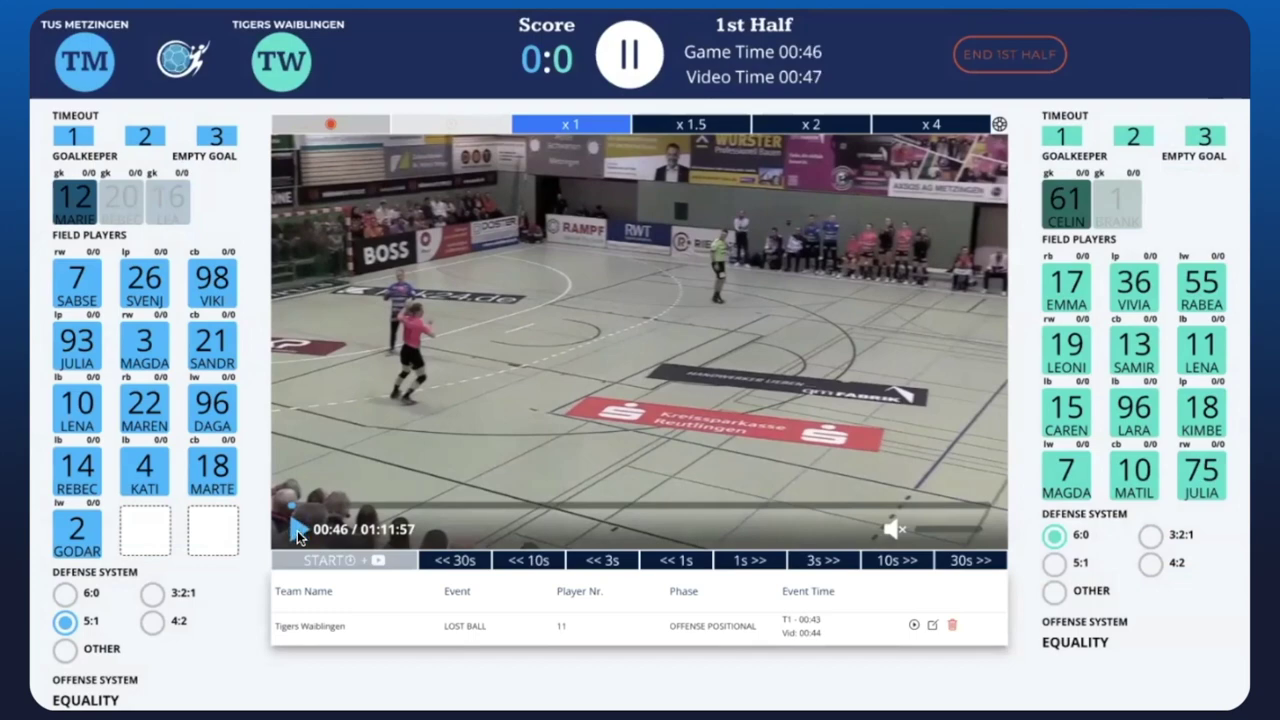
left_click(297, 530)
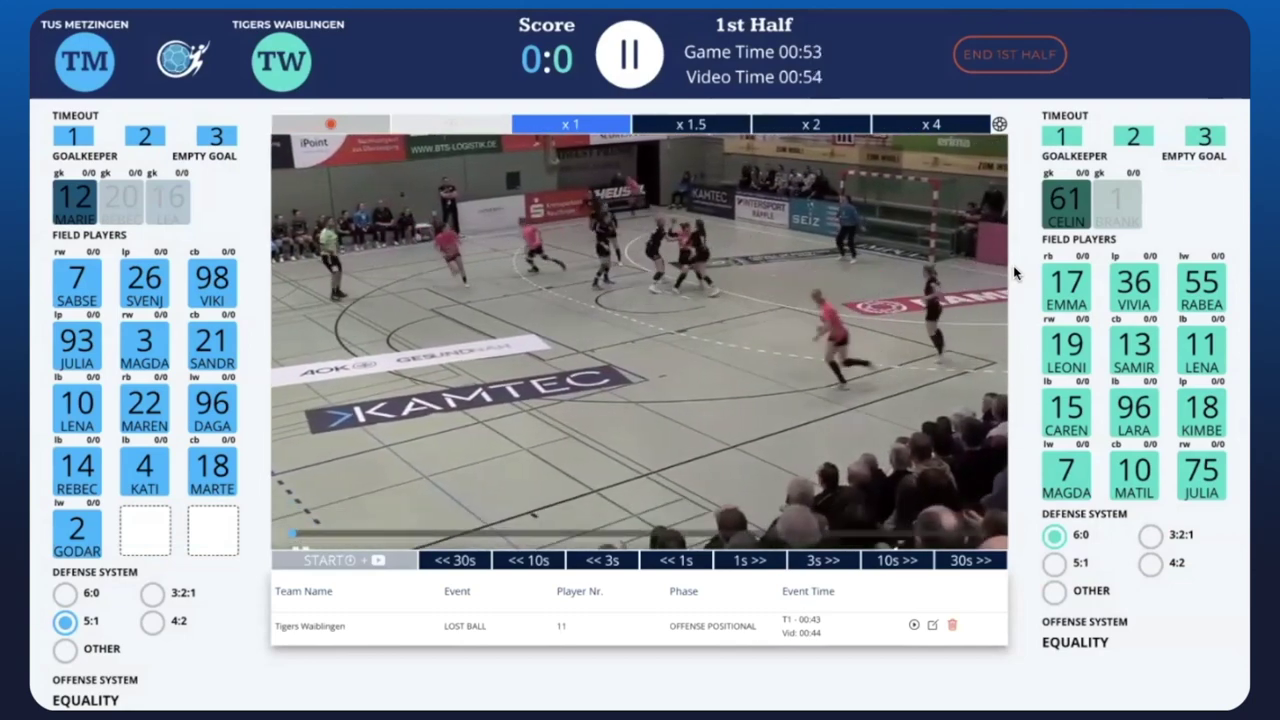
left_click(77, 345)
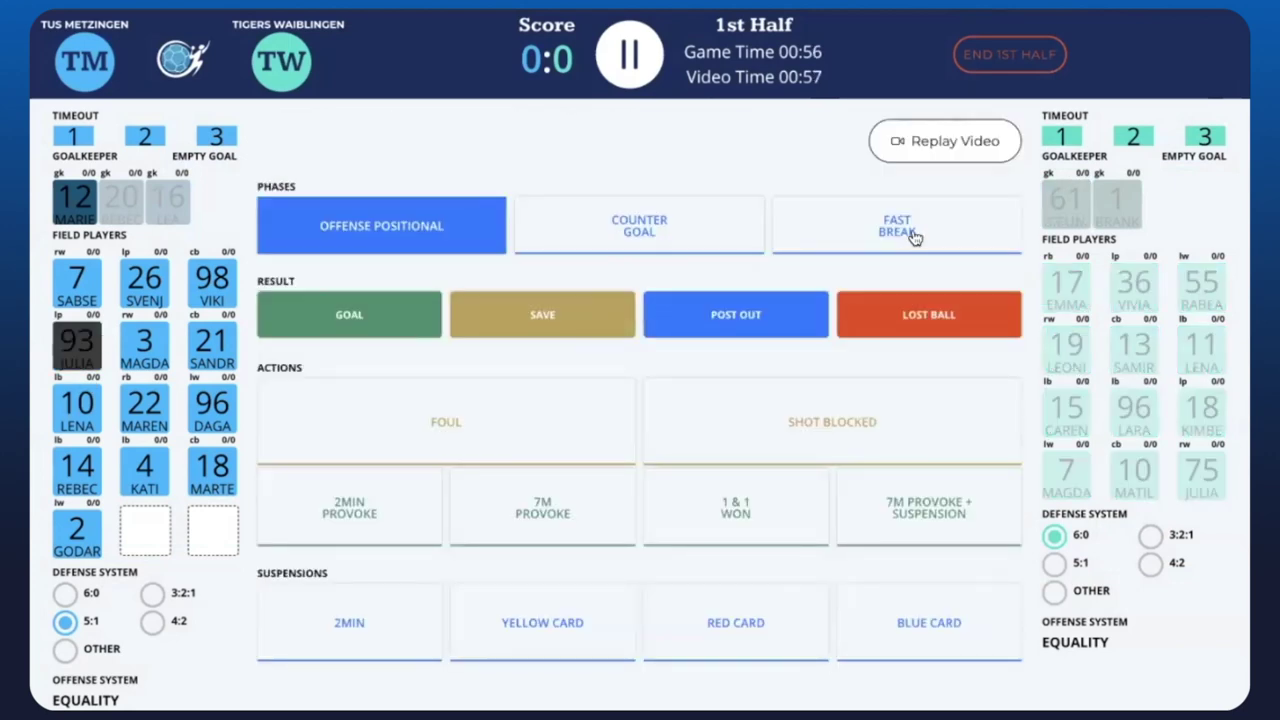
left_click(913, 236)
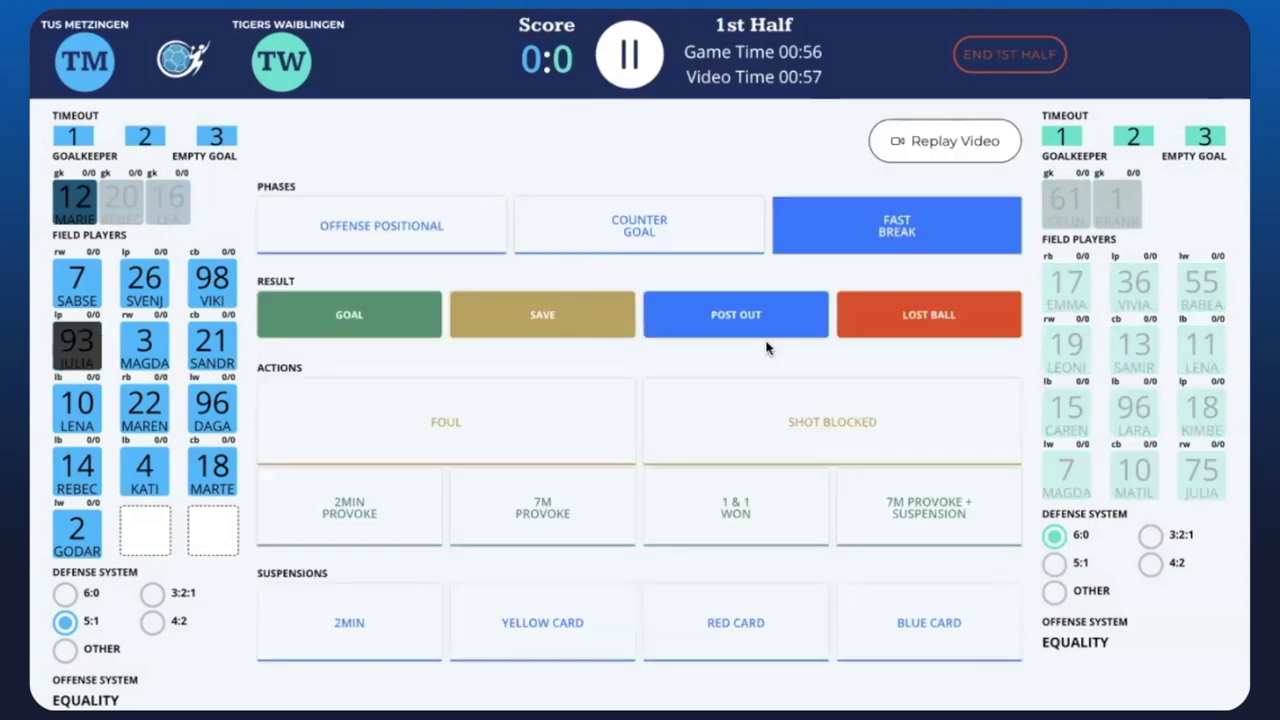
left_click(535, 323)
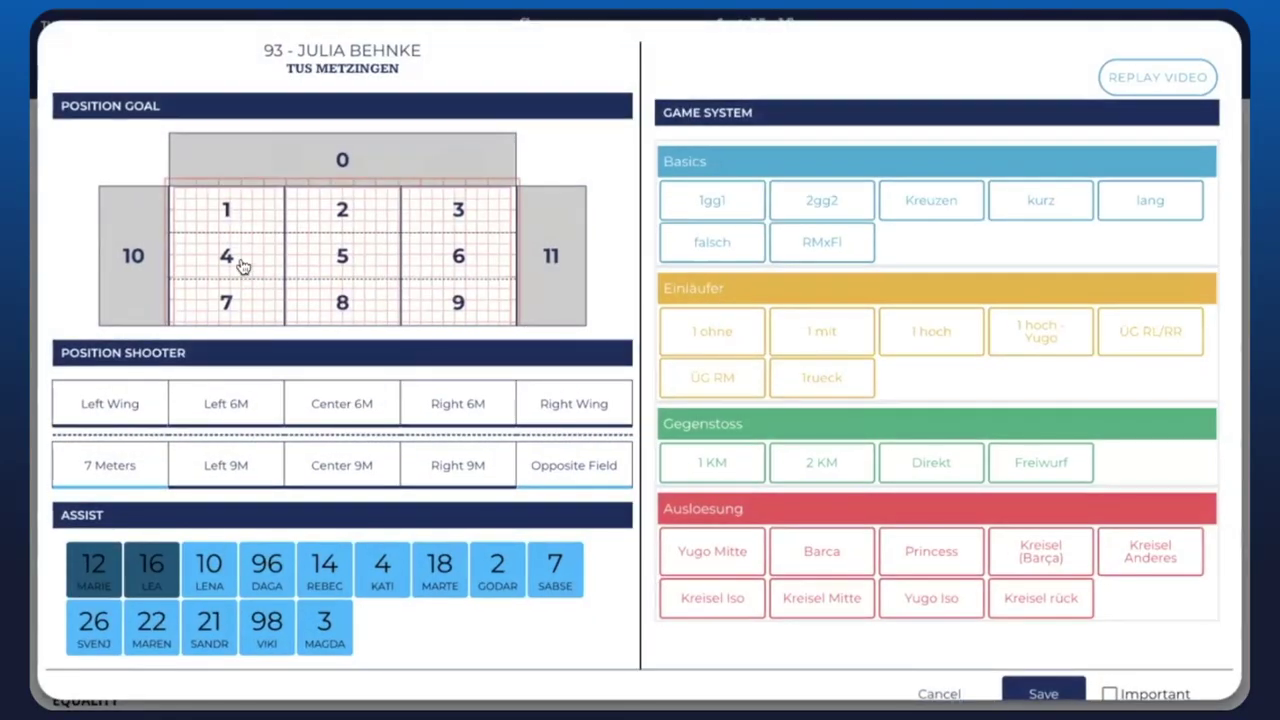
left_click(241, 265)
left_click(345, 405)
left_click(821, 462)
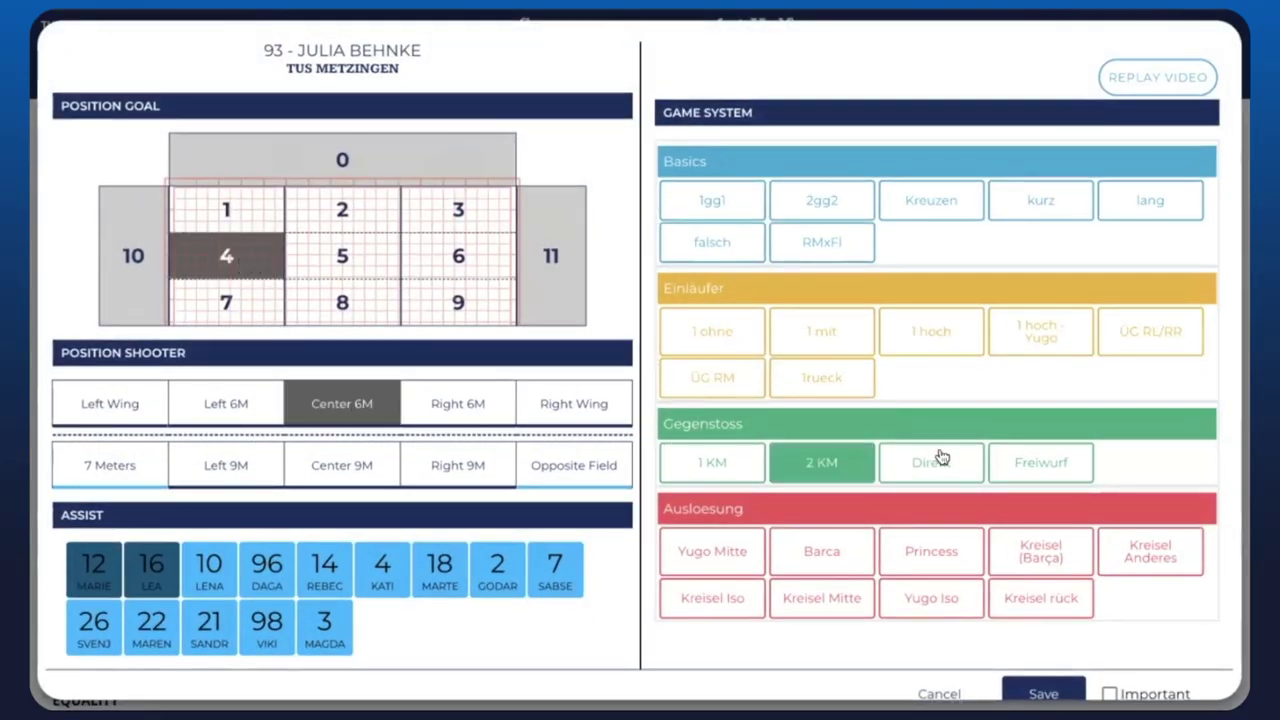
left_click(944, 458)
left_click(843, 477)
left_click(755, 478)
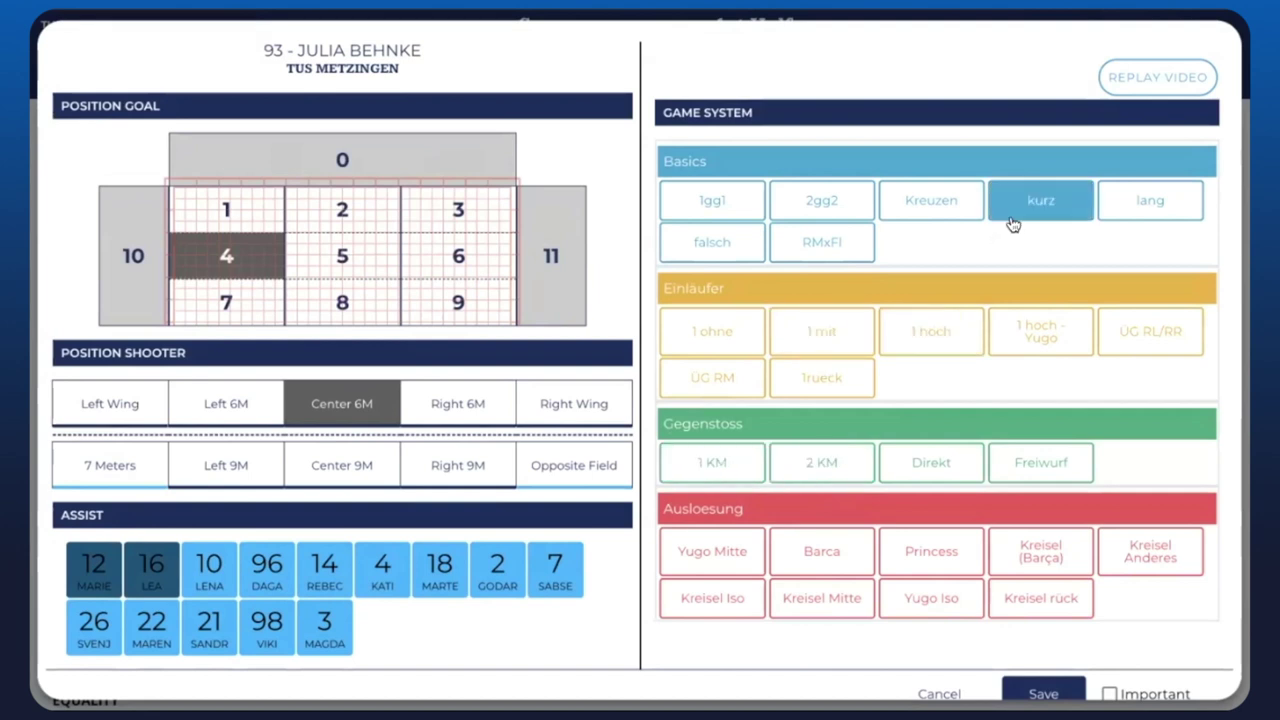
Step: Assign the basic game systems 2gg2 and lang to player 93's shot and save the event
left_click(832, 216)
left_click(1150, 205)
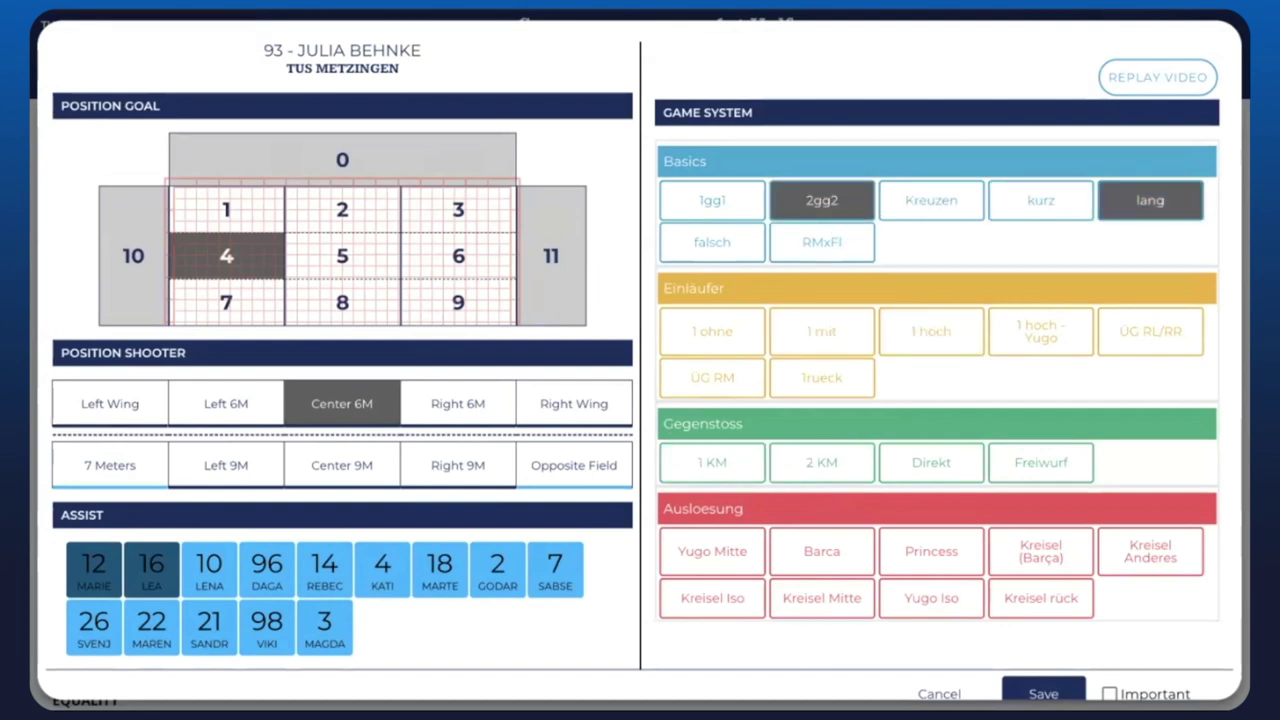
scroll(846, 409, "down", 1)
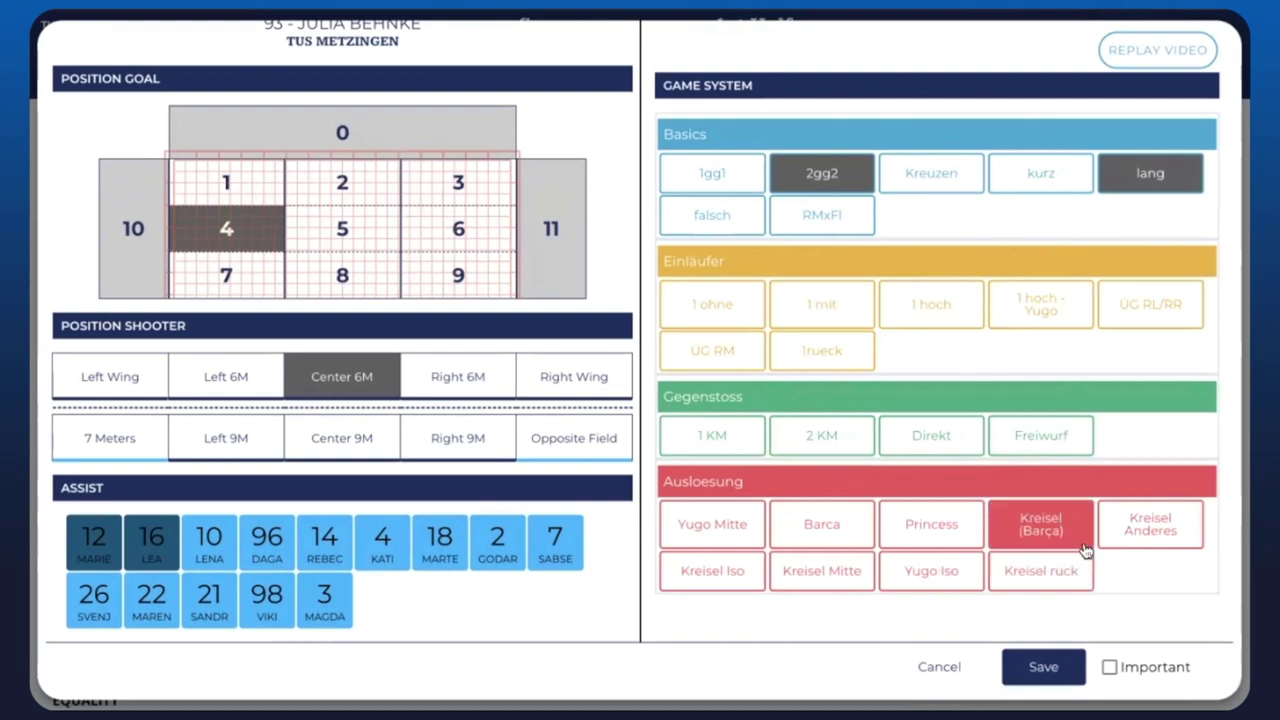
left_click(1030, 666)
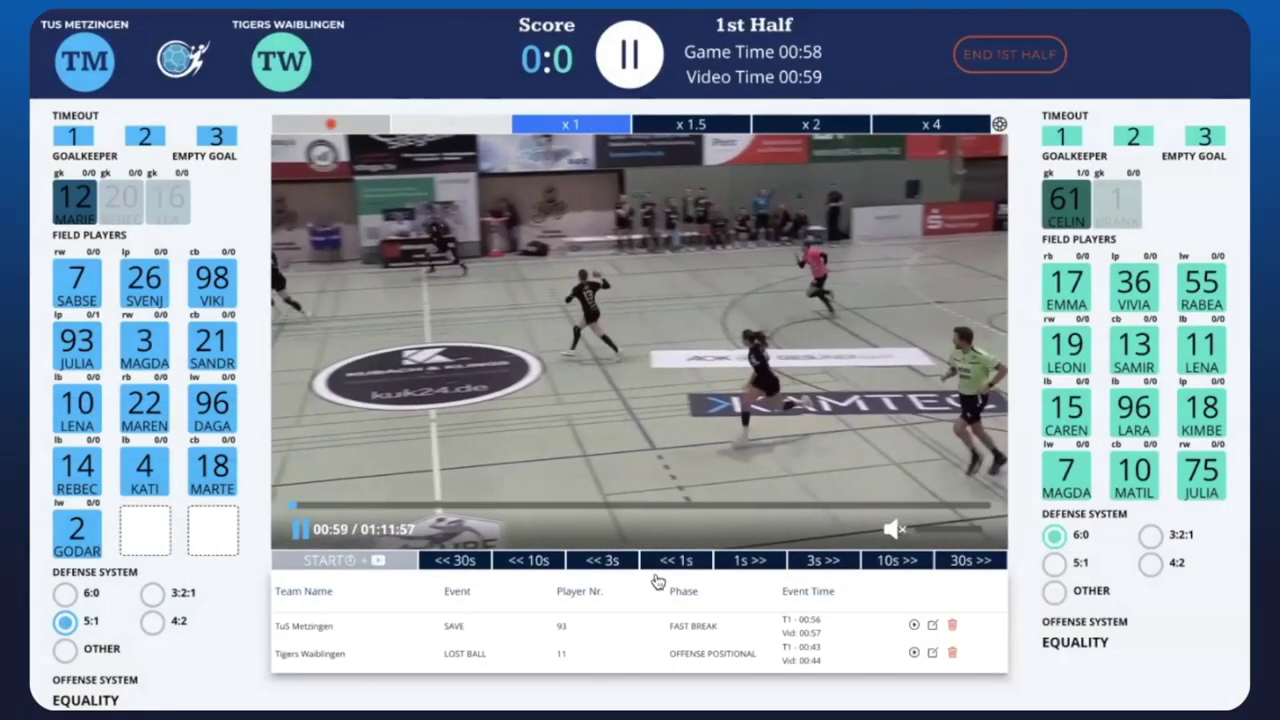
Step: Pause and resume the video, playing on to the next event at video time 01:17
key("space")
left_click(295, 528)
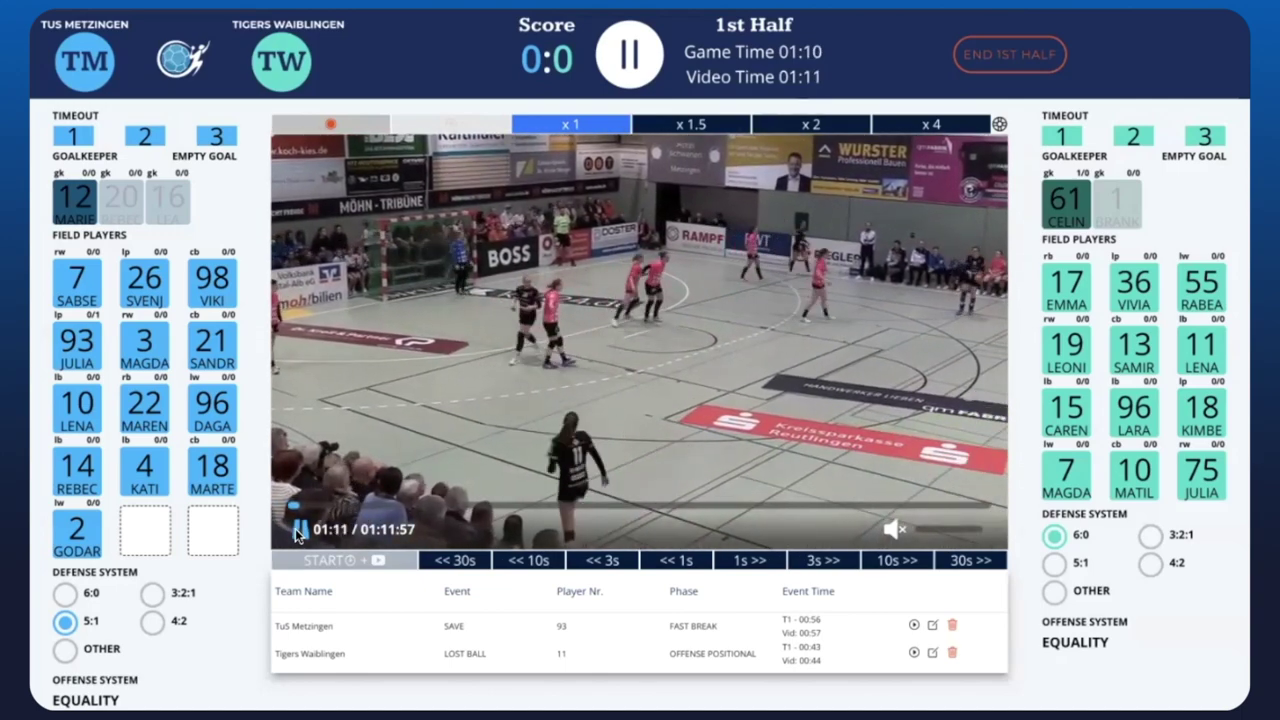
left_click(295, 528)
left_click(303, 517)
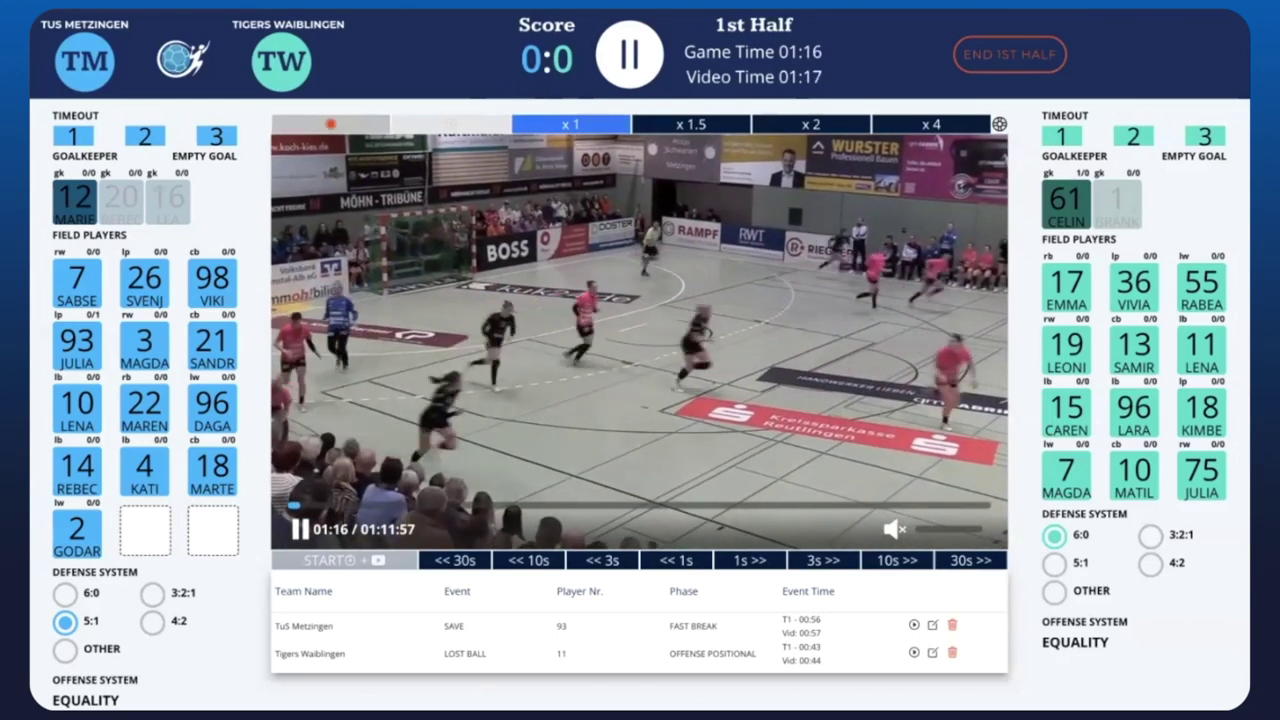
Step: Record a fast-break Lost Ball for Tigers Waiblingen player 13 at Center 9M with game system 2gg2
left_click(1133, 350)
left_click(855, 241)
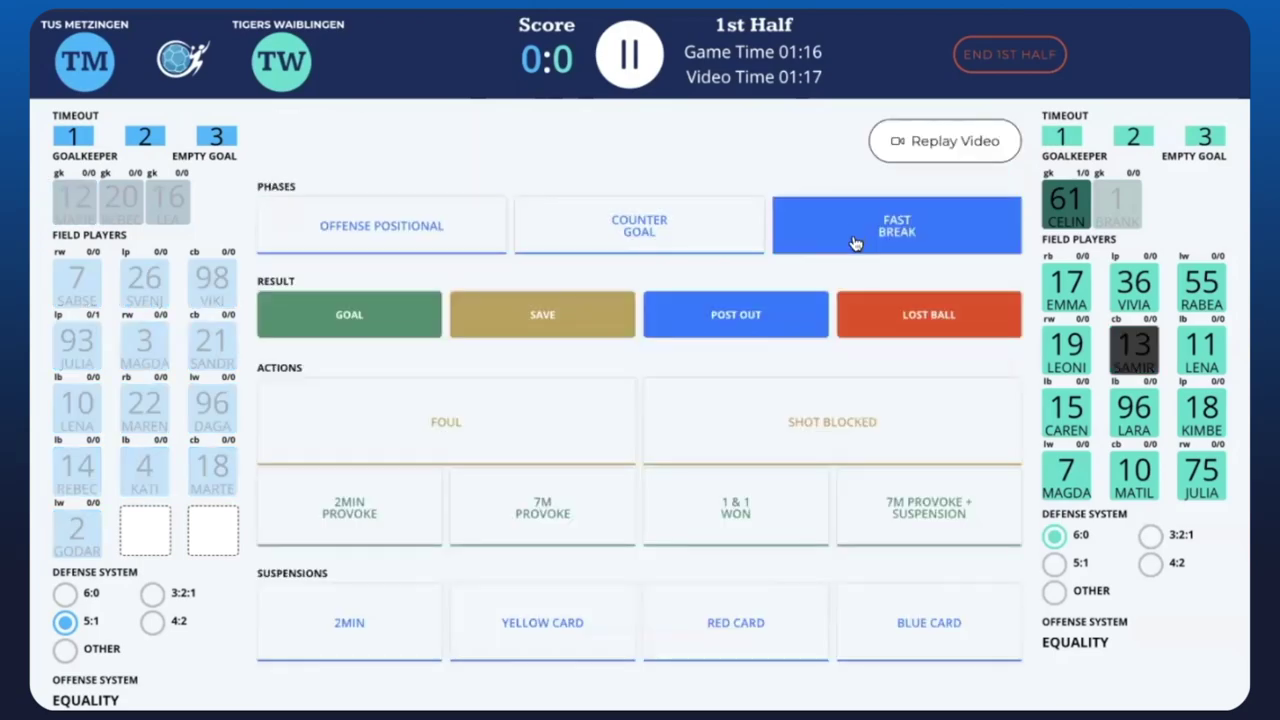
left_click(904, 315)
left_click(716, 400)
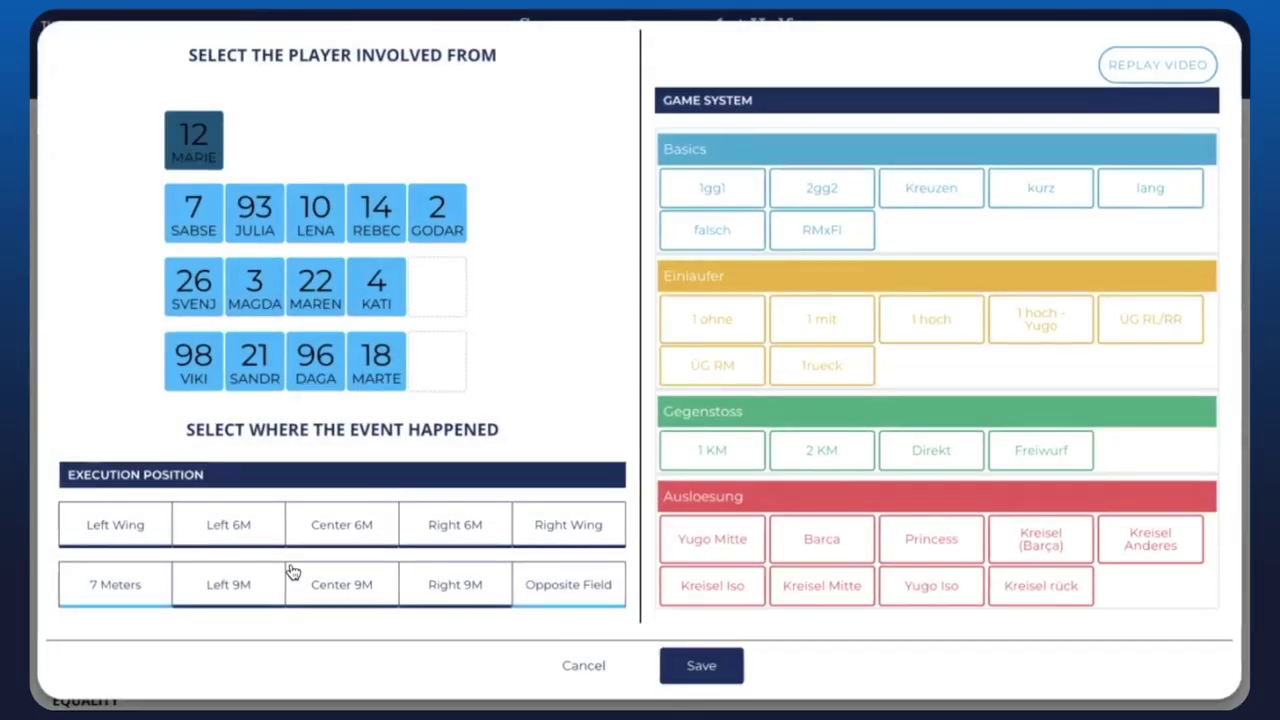
left_click(278, 585)
left_click(322, 590)
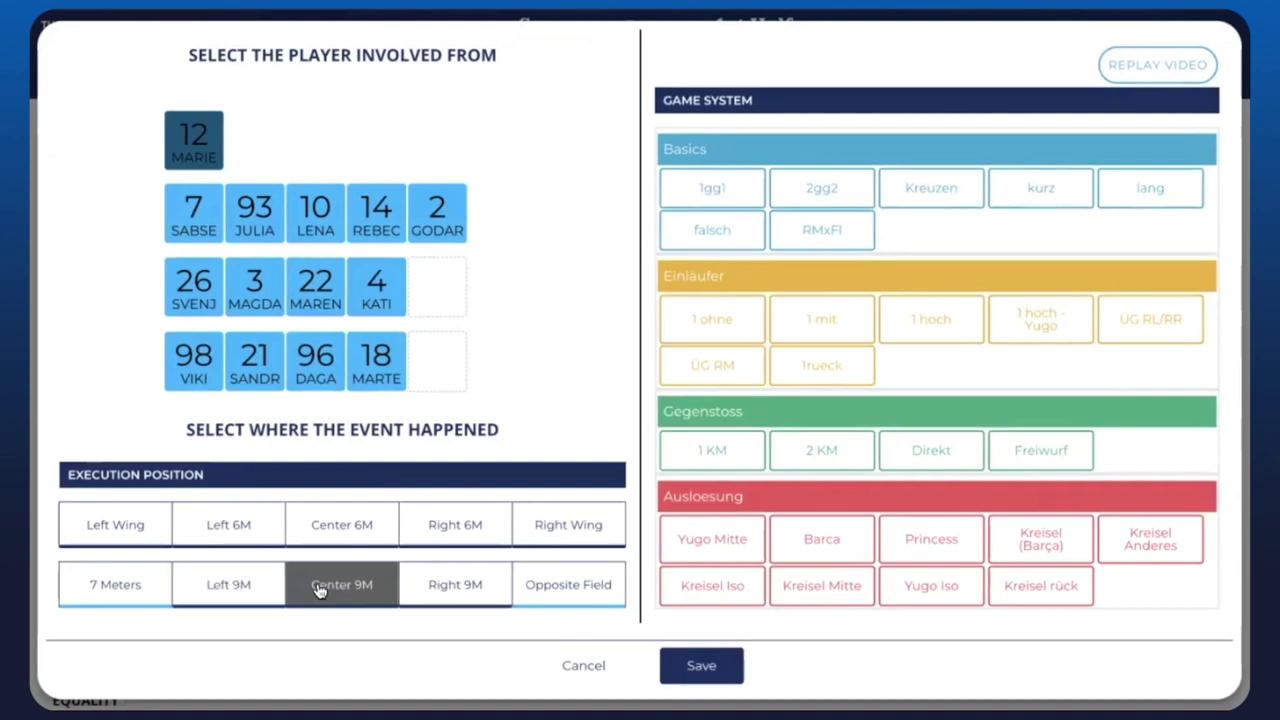
left_click(860, 447)
left_click(850, 207)
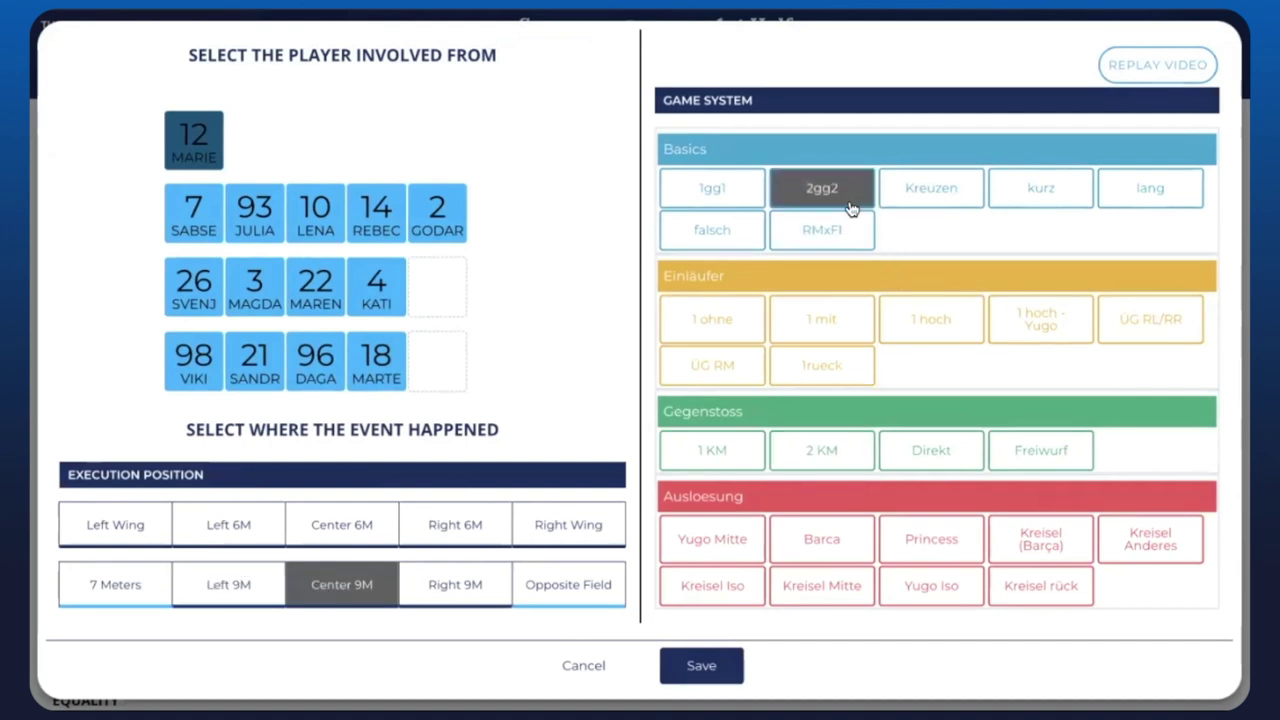
left_click(700, 662)
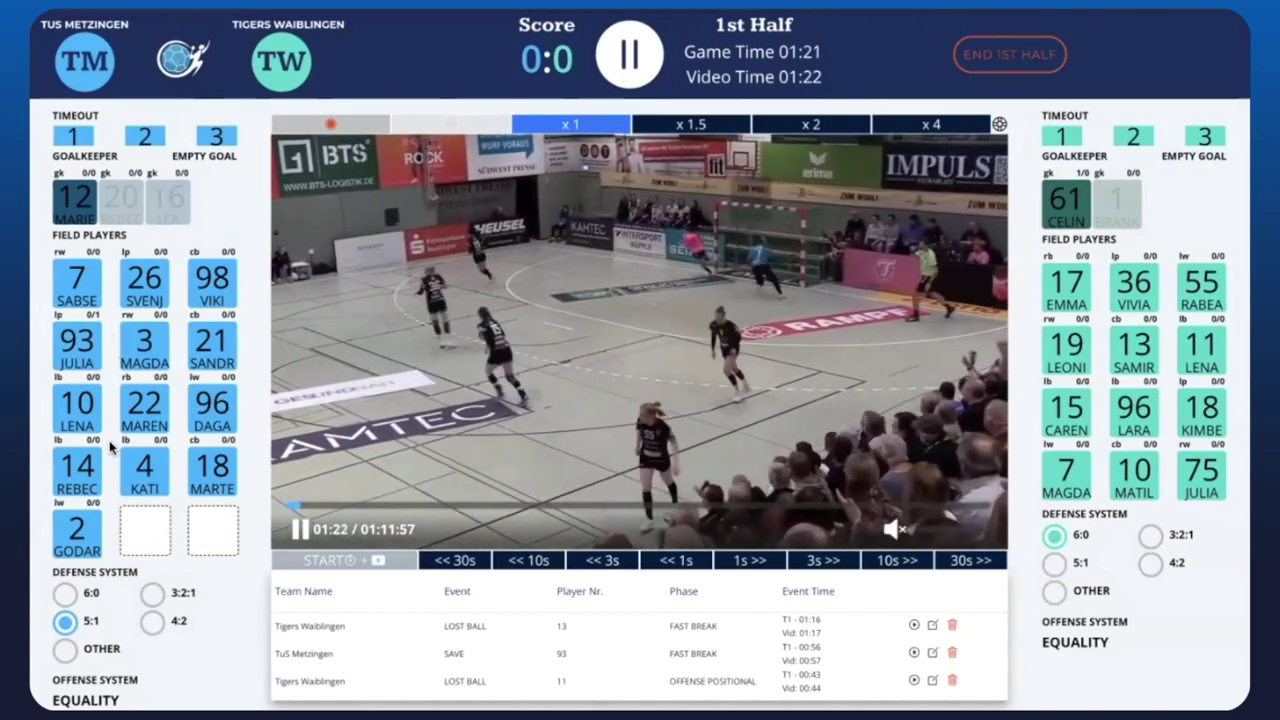
Step: Record a fast-break goal for TuS Metzingen player 4 at shot location 9 from Center 9M, game system Direkt, assisted by player 22
left_click(144, 465)
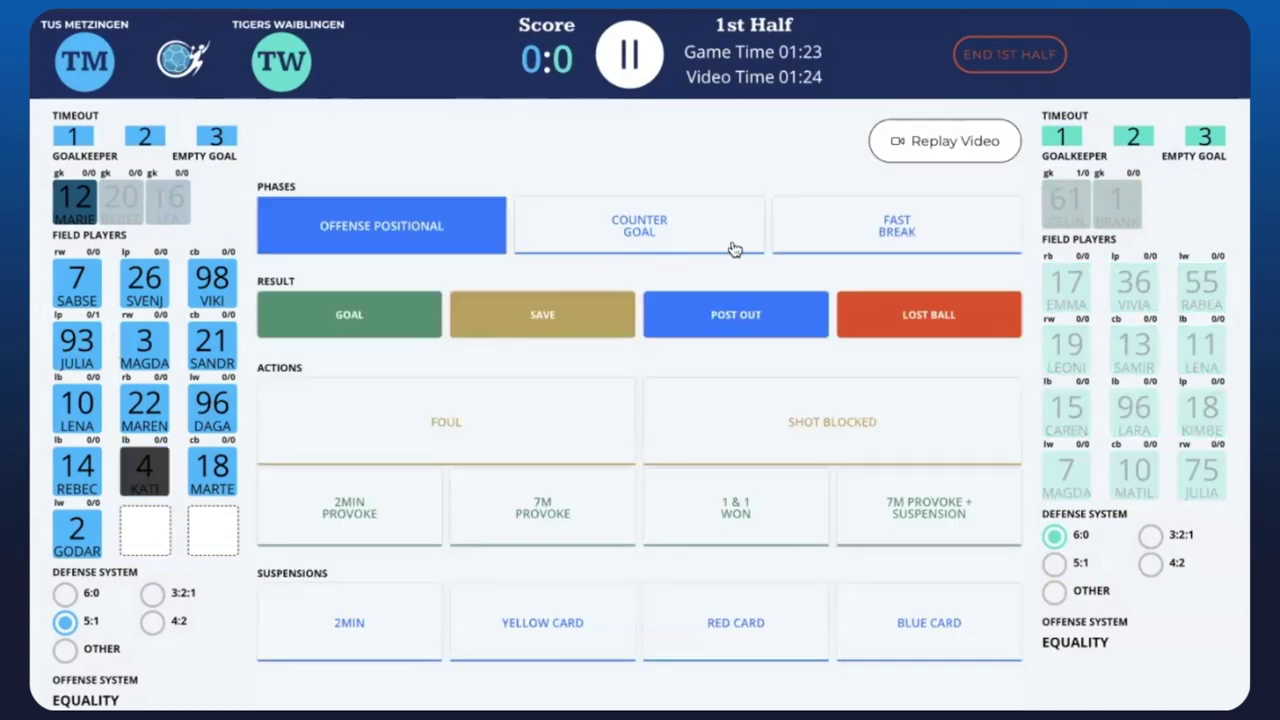
left_click(828, 237)
left_click(409, 316)
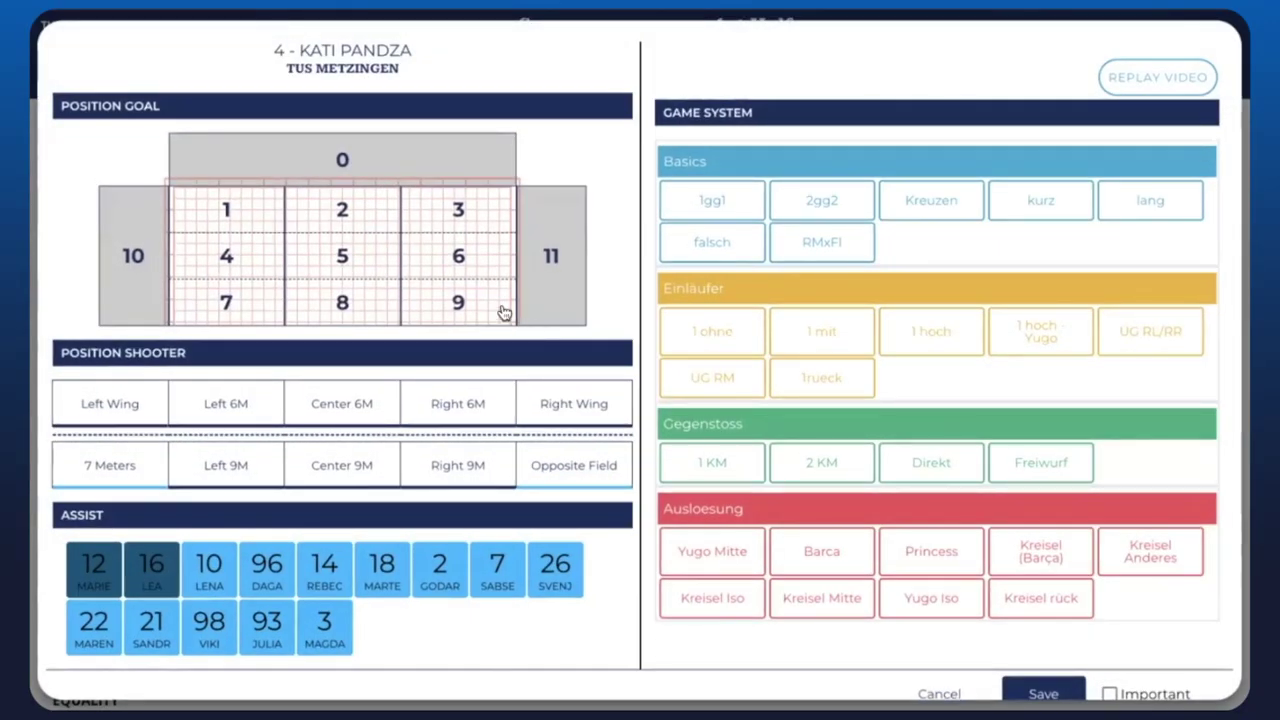
left_click(503, 314)
left_click(383, 458)
left_click(912, 460)
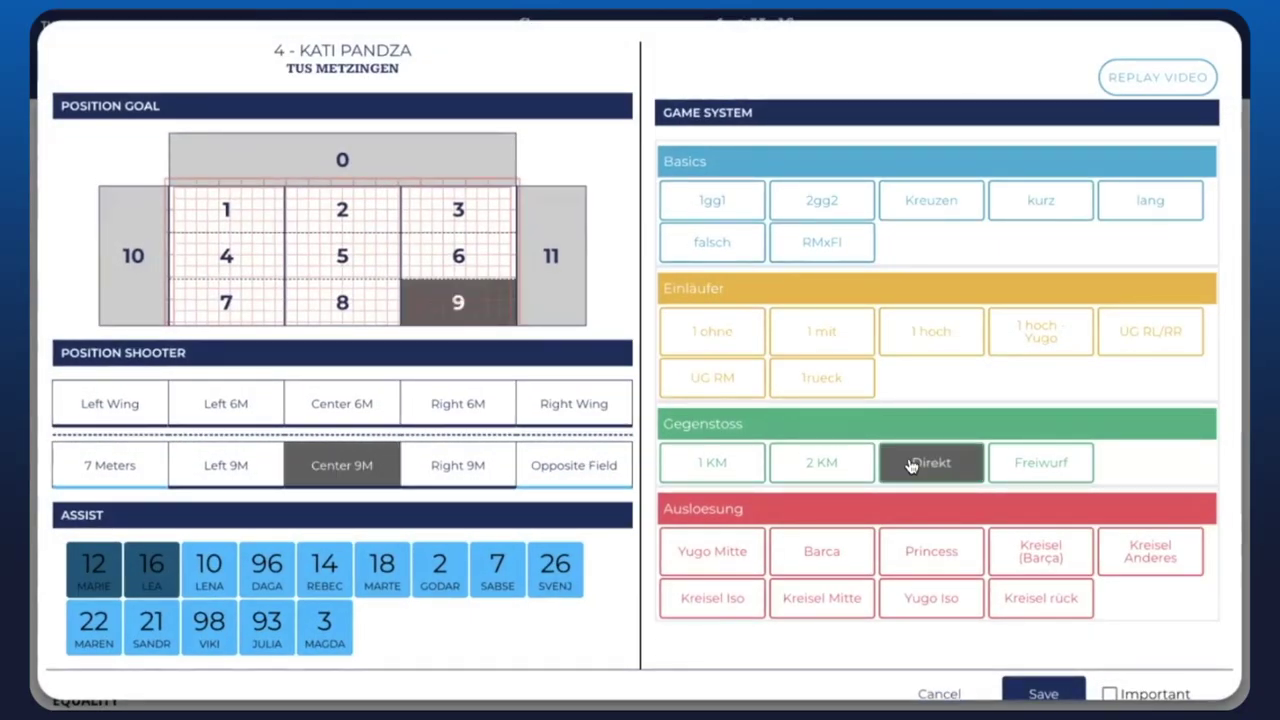
scroll(950, 595, "down", 1)
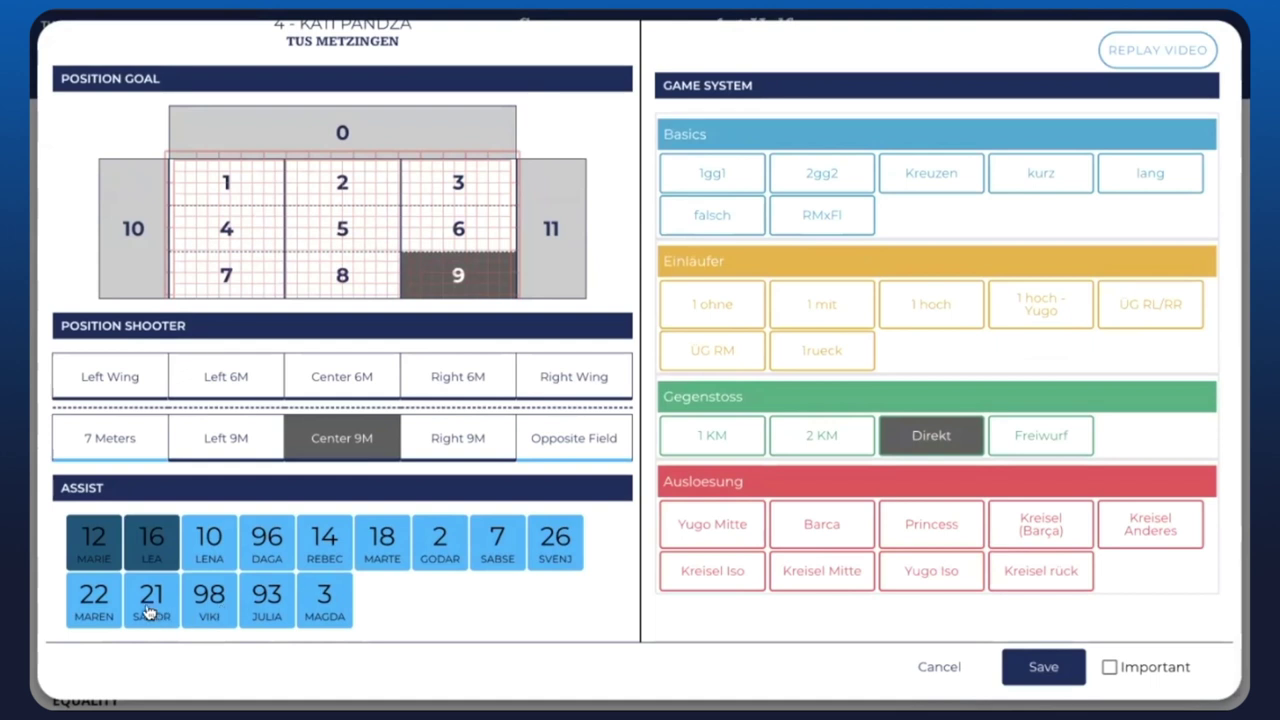
left_click(112, 604)
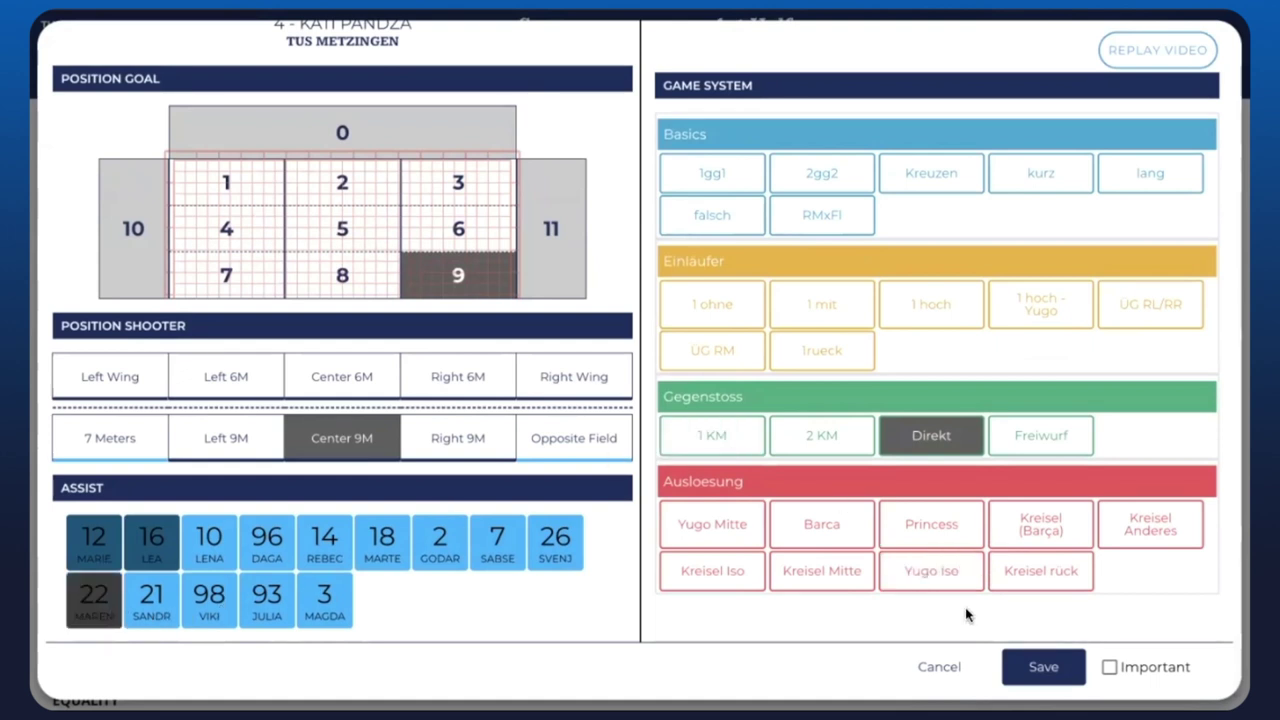
left_click(1016, 666)
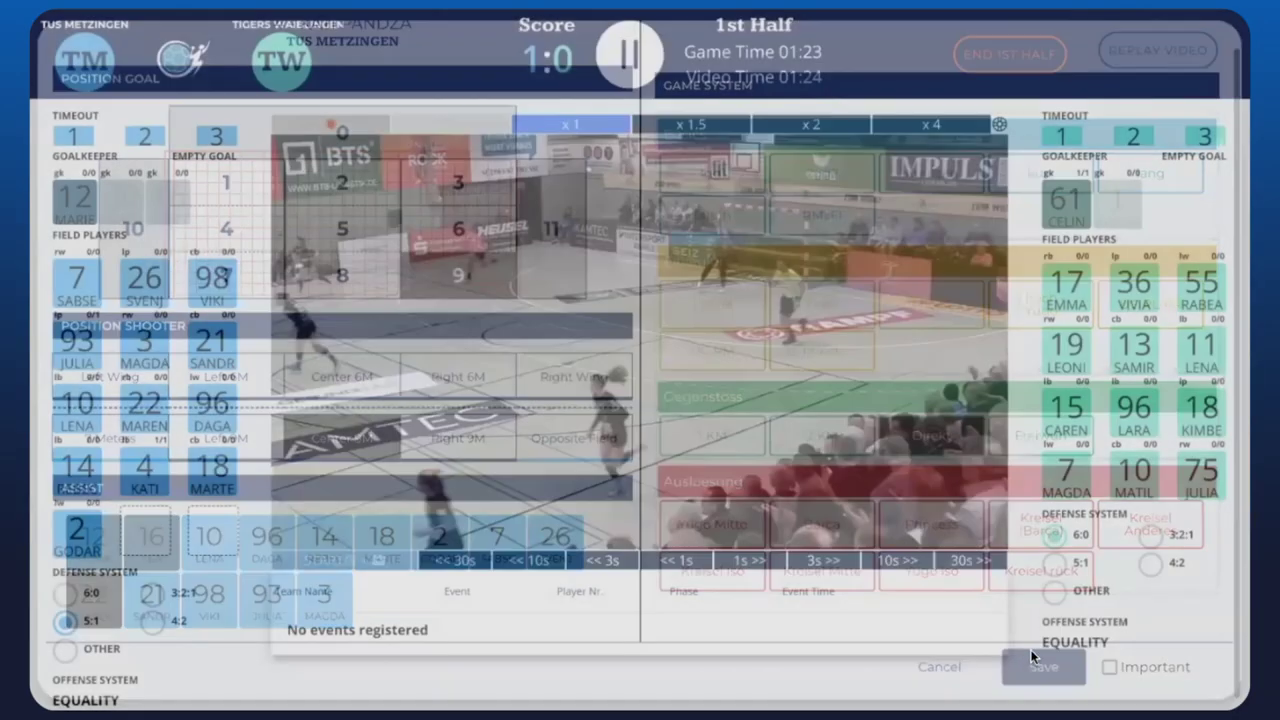
Step: Open player 4's goal event for editing, examine its details and offense player choices, and leave without saving
left_click(692, 338)
scroll(692, 338, "down", 1)
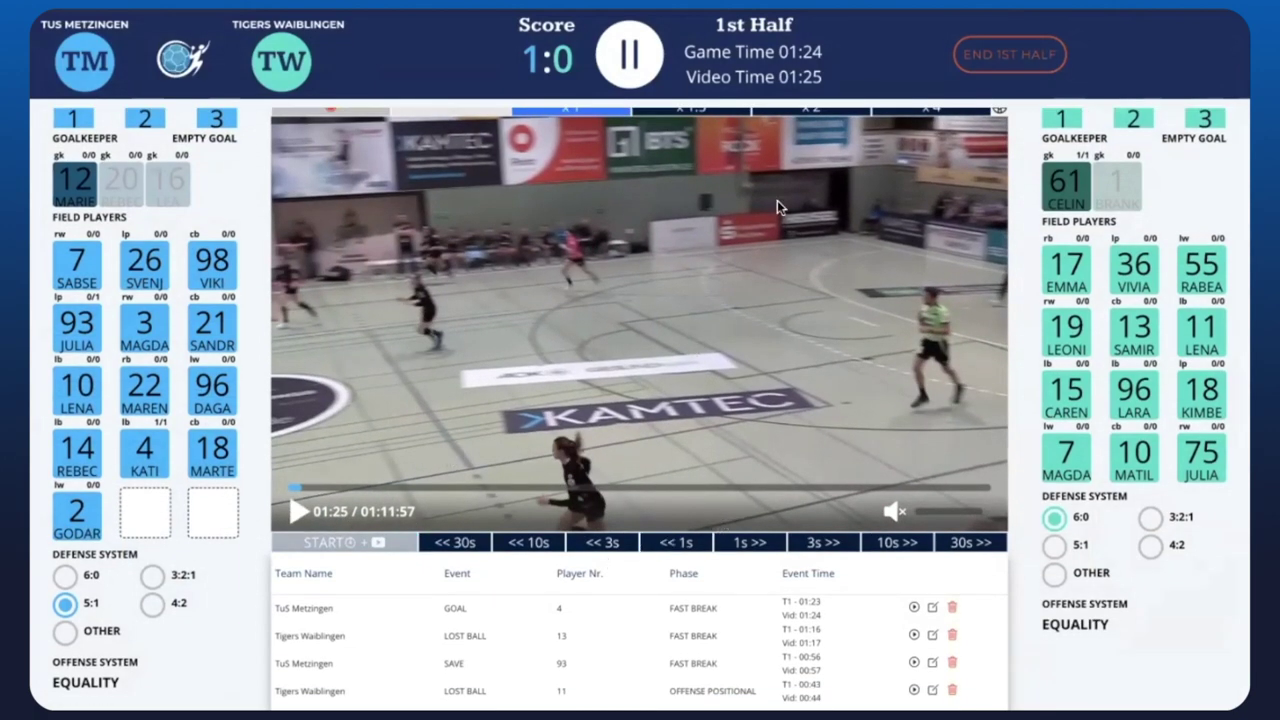
left_click(935, 608)
scroll(712, 280, "down", 2)
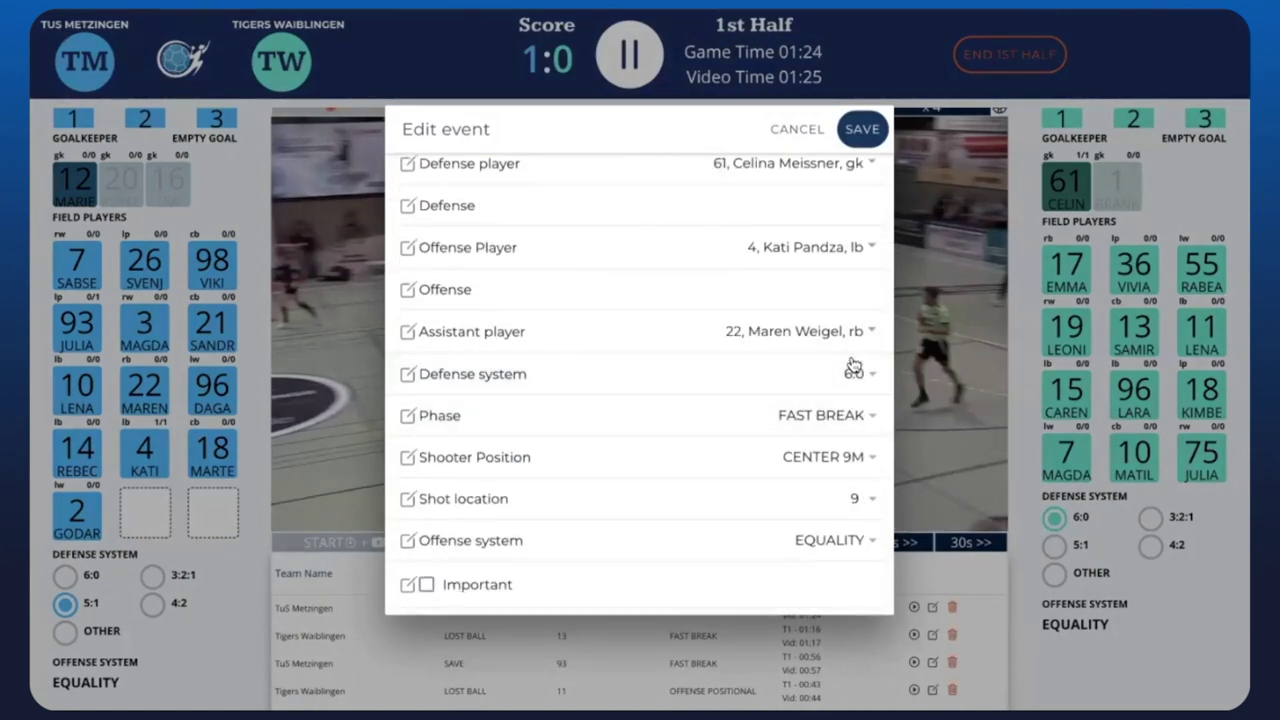
left_click(865, 247)
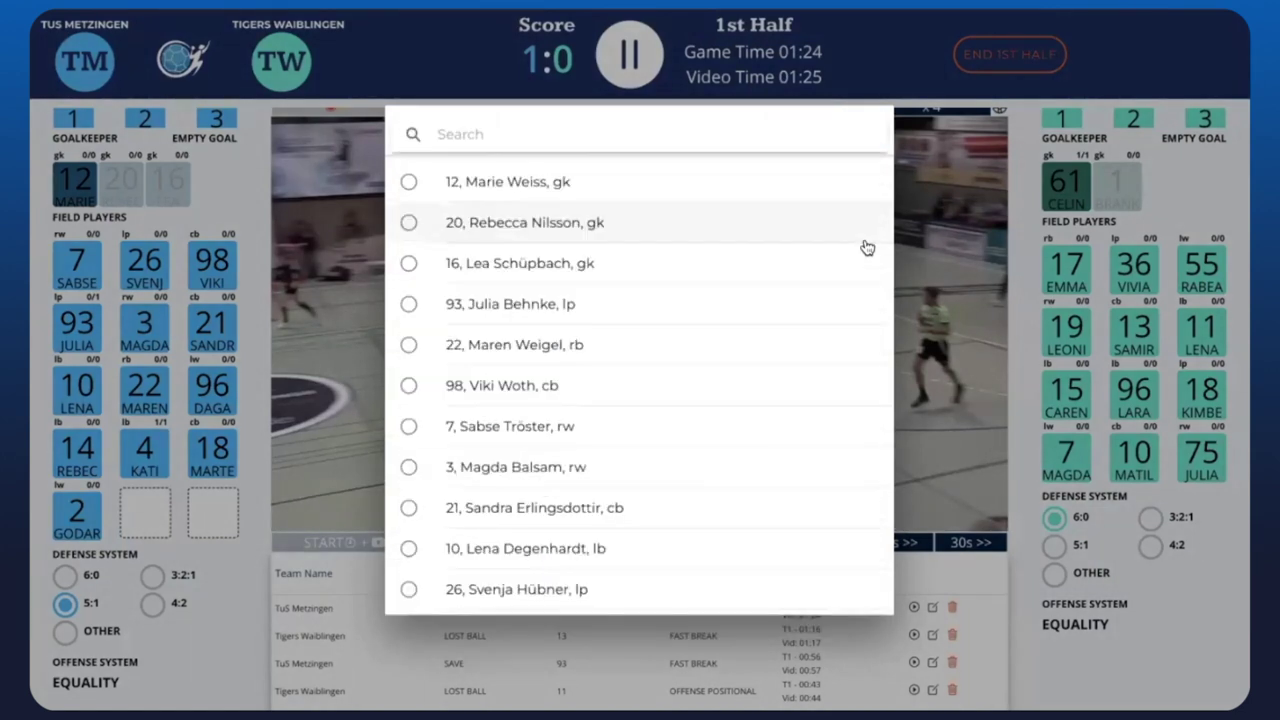
scroll(737, 251, "down", 3)
key("Escape")
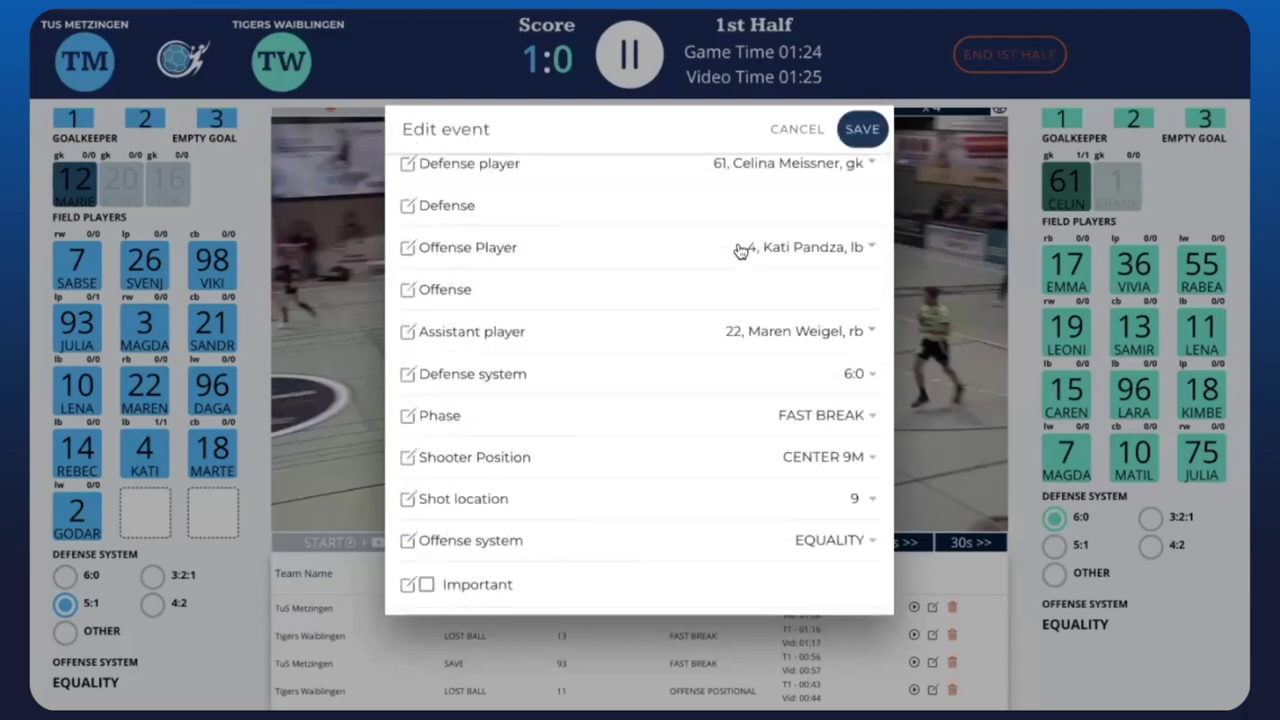
left_click(798, 130)
scroll(787, 465, "up", 1)
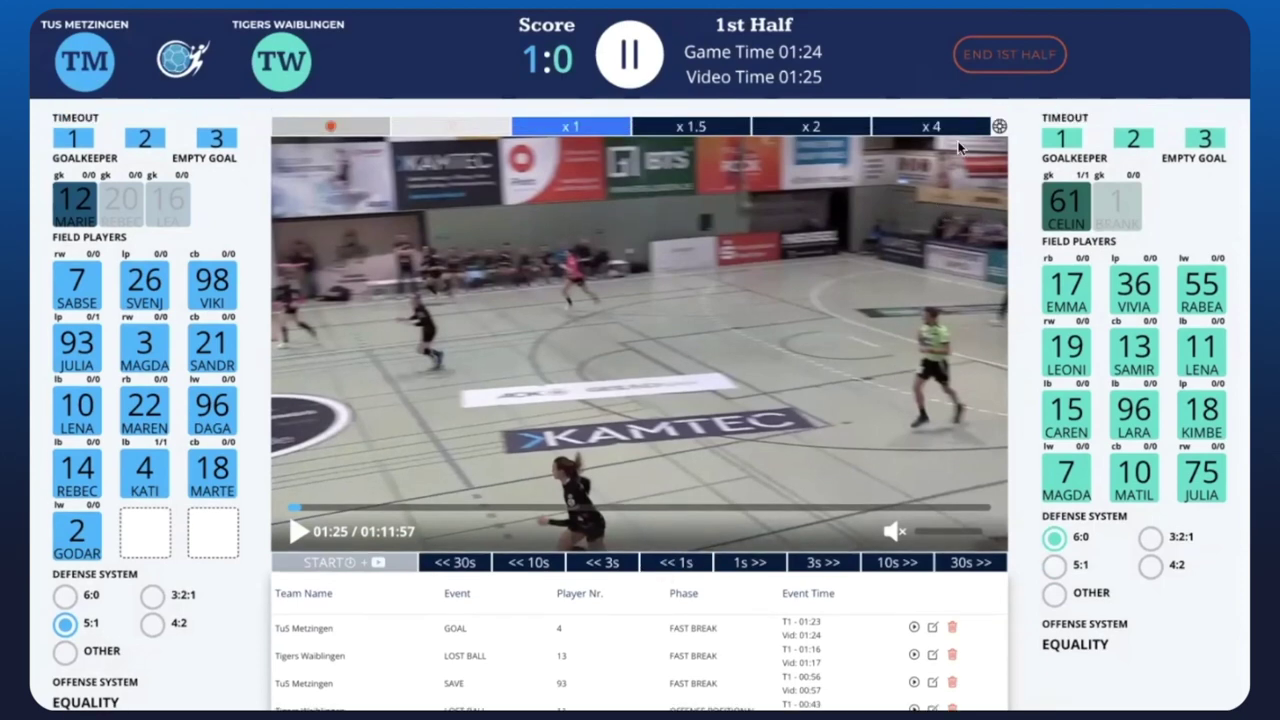
Step: Play on to video time 01:53 and record an offense positional Foul for Tigers Waiblingen player 11, involving player 10 at Right 6M
left_click(296, 533)
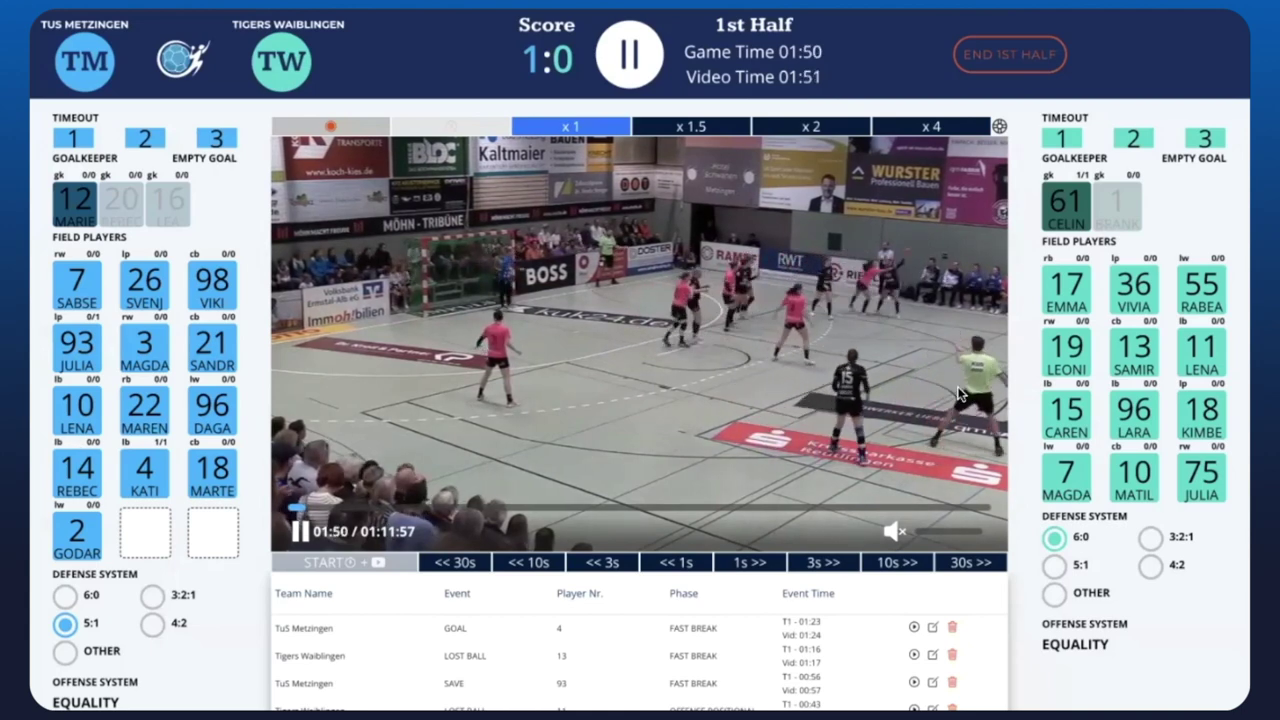
left_click(603, 403)
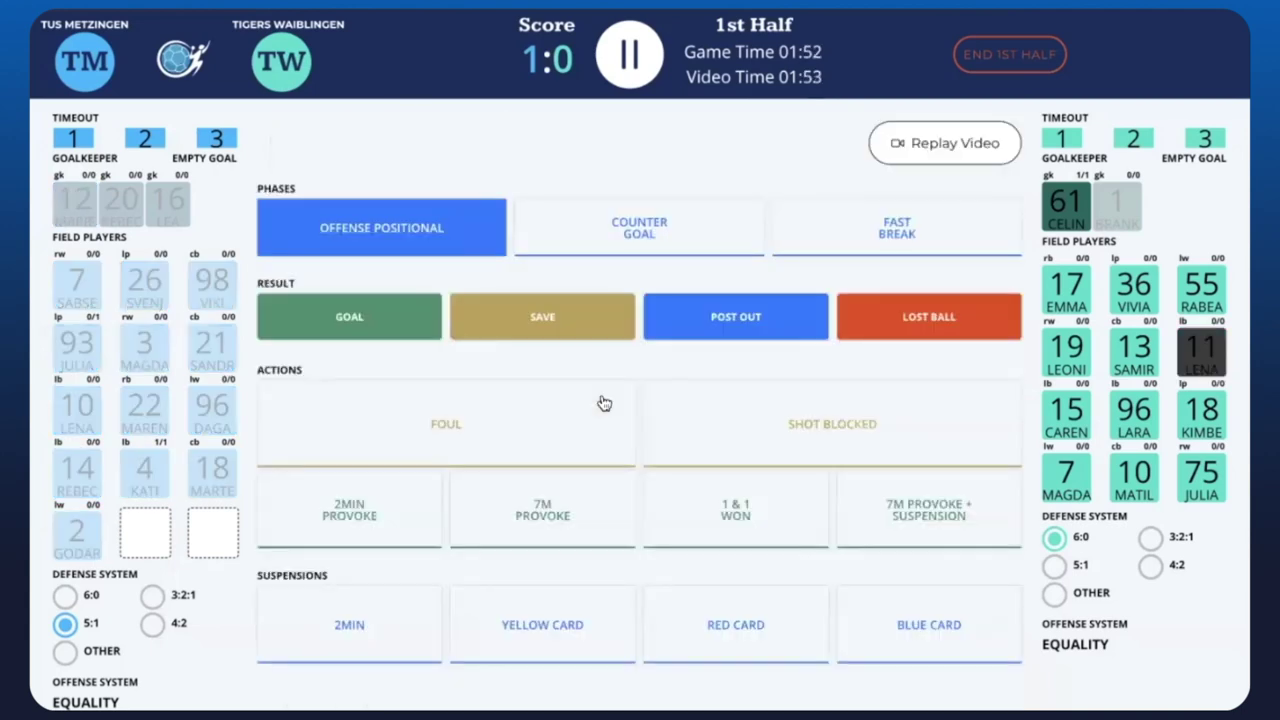
left_click(447, 425)
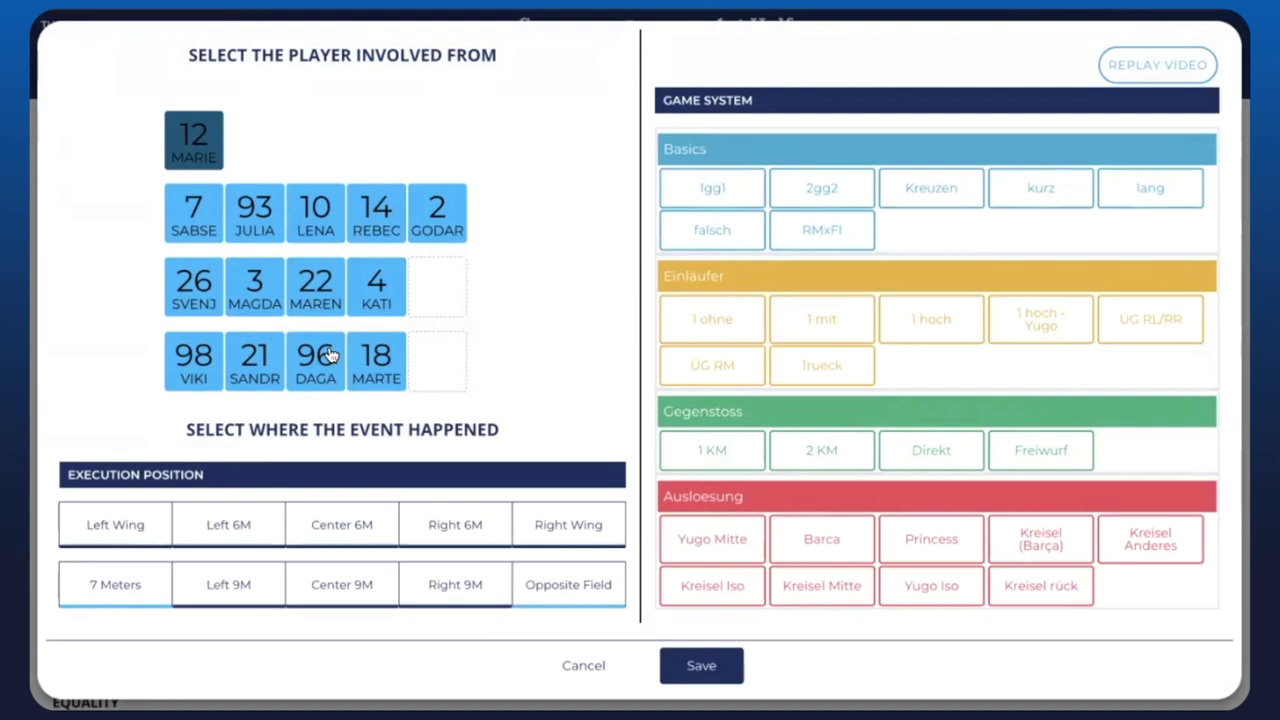
left_click(329, 230)
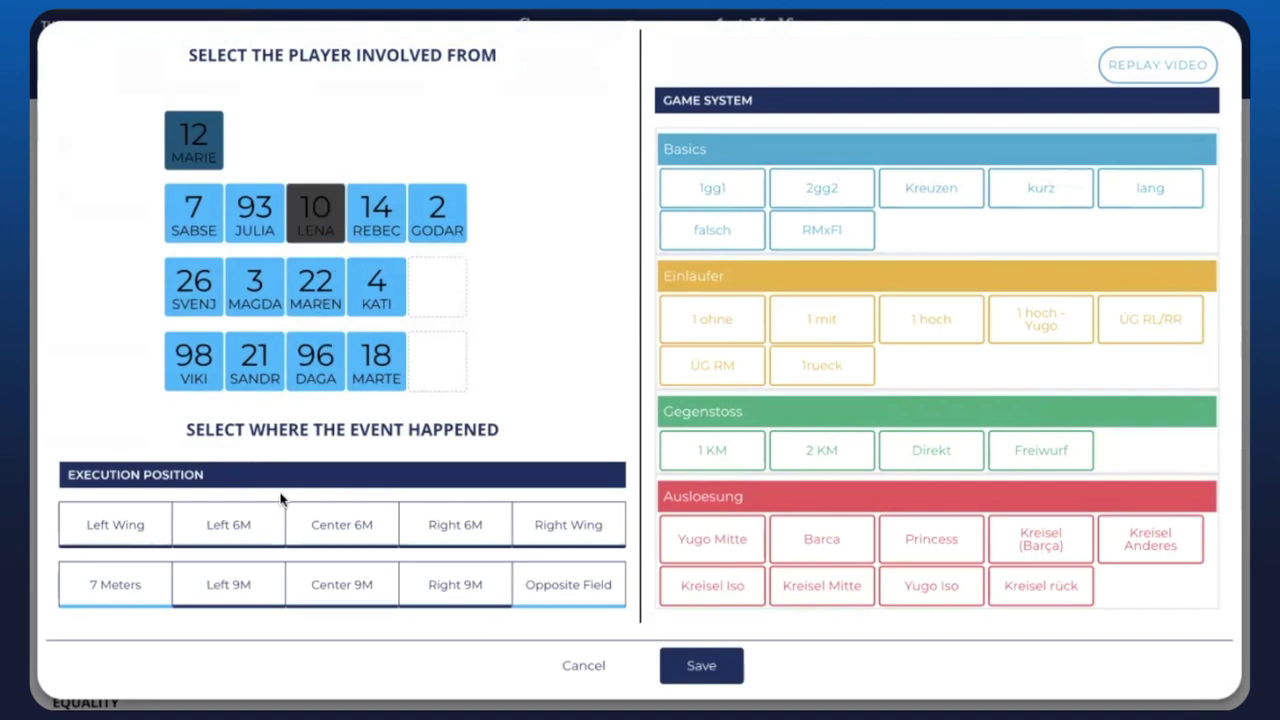
left_click(425, 530)
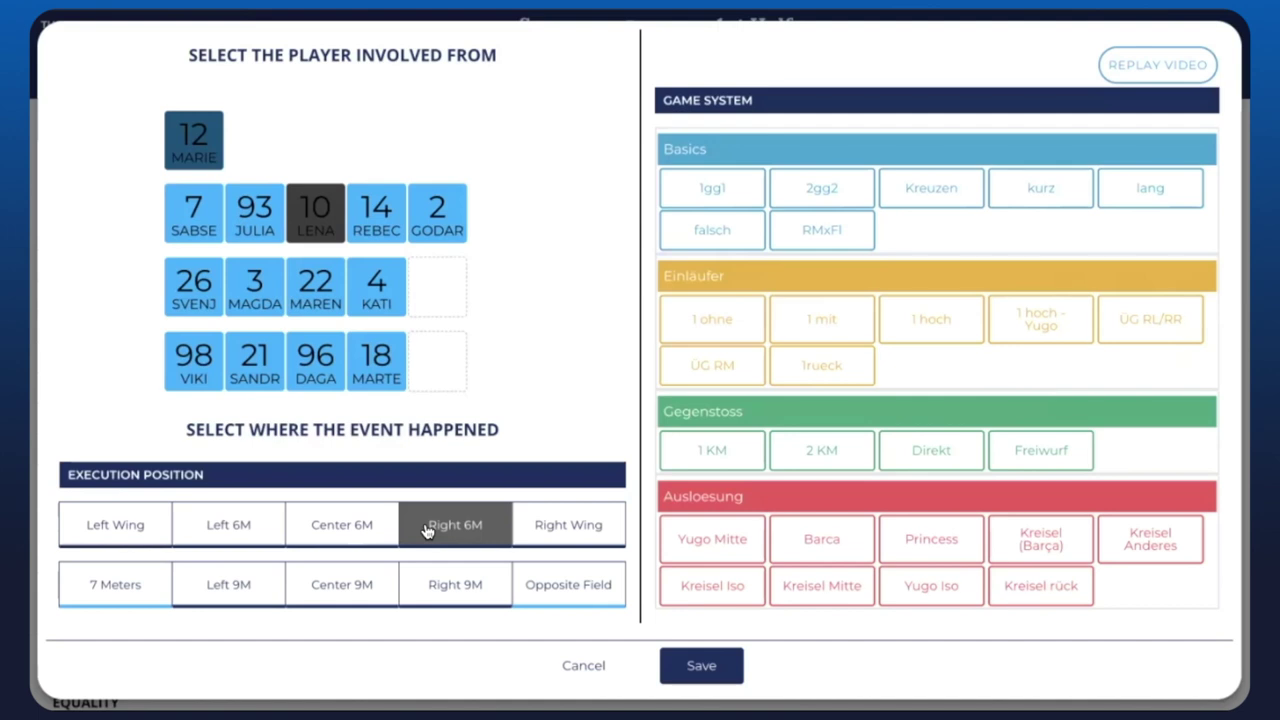
left_click(700, 667)
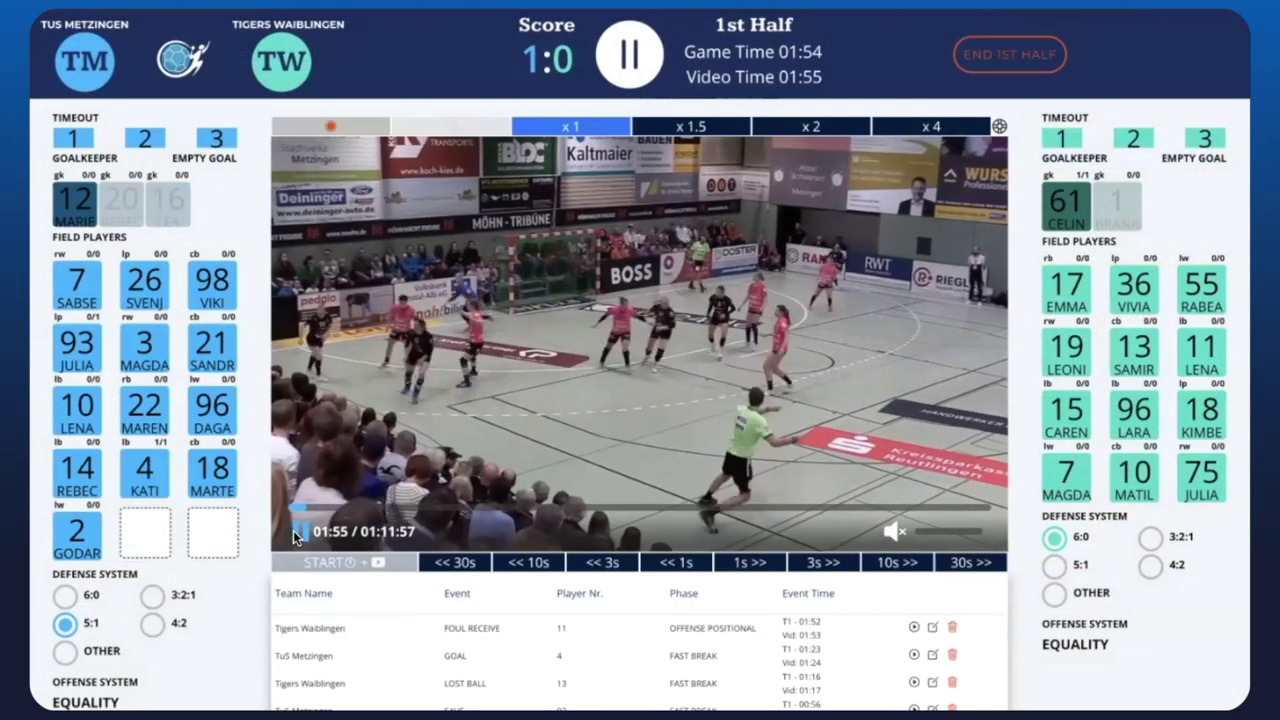
Step: Play on to video time 01:59 and record an Attack Fault for Tigers Waiblingen player 55, involving player 21 at Center 6M, game system 2gg2
left_click(293, 530)
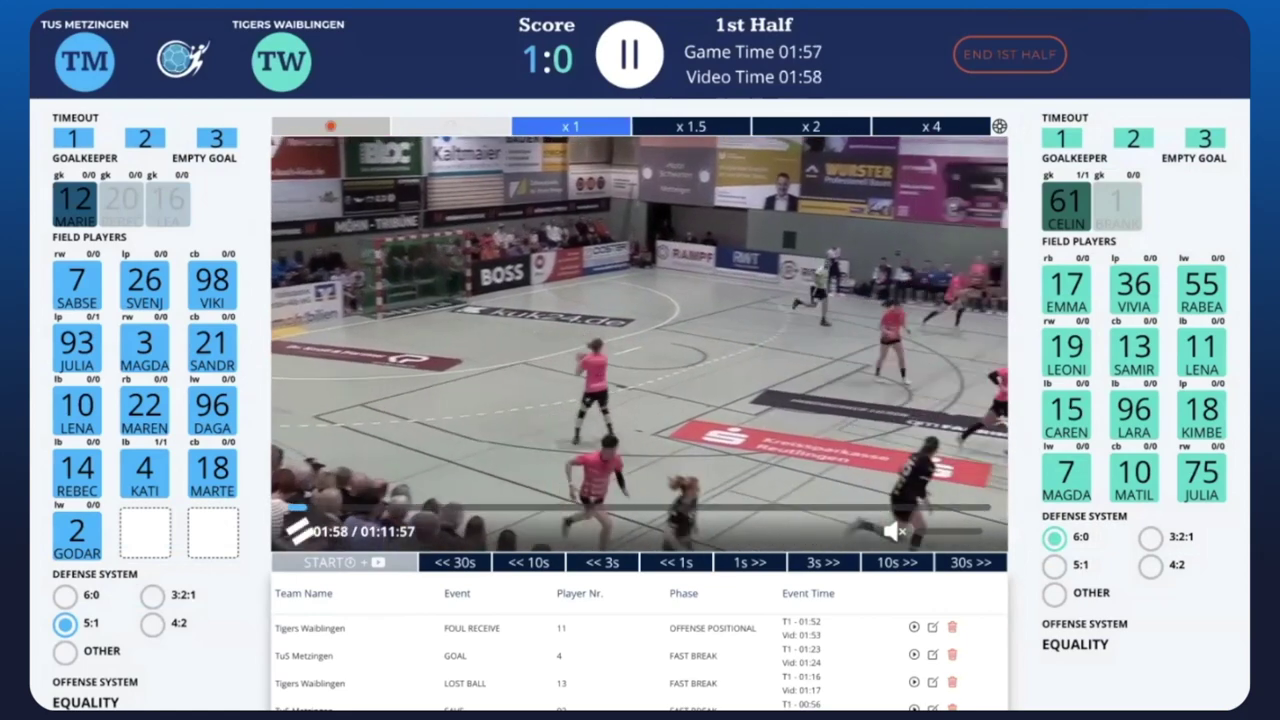
key("5")
key("5")
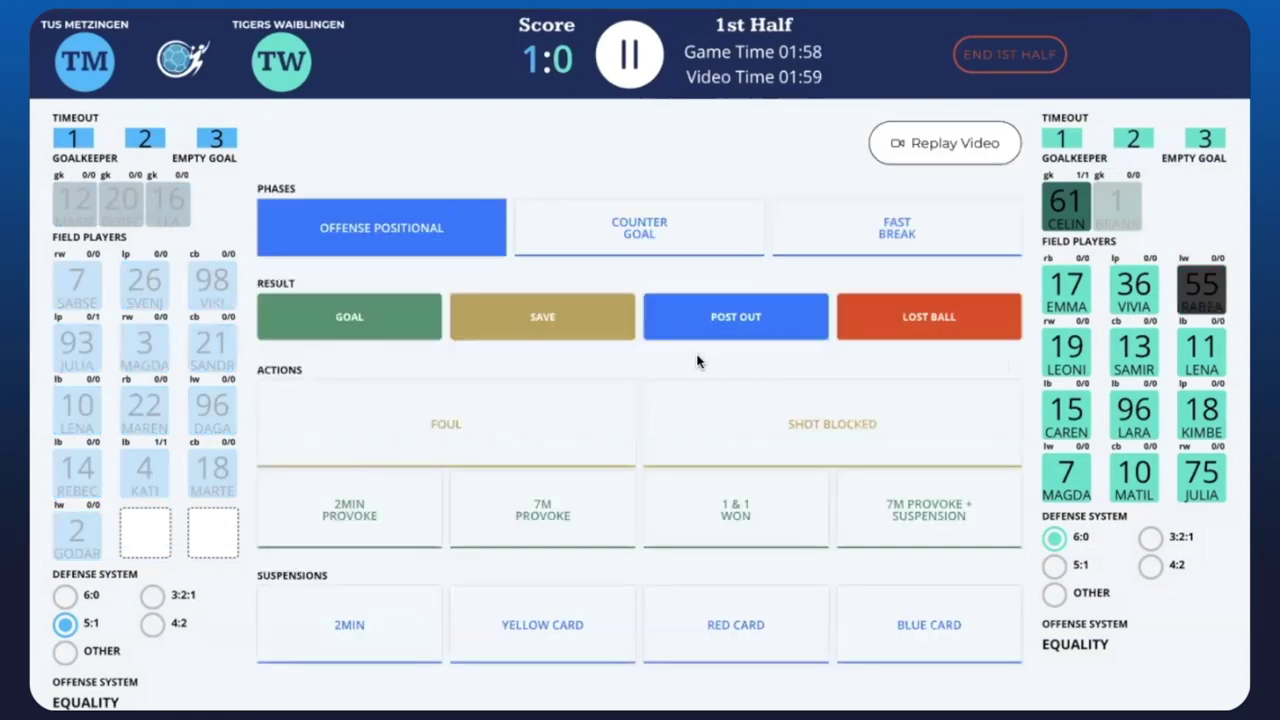
left_click(912, 322)
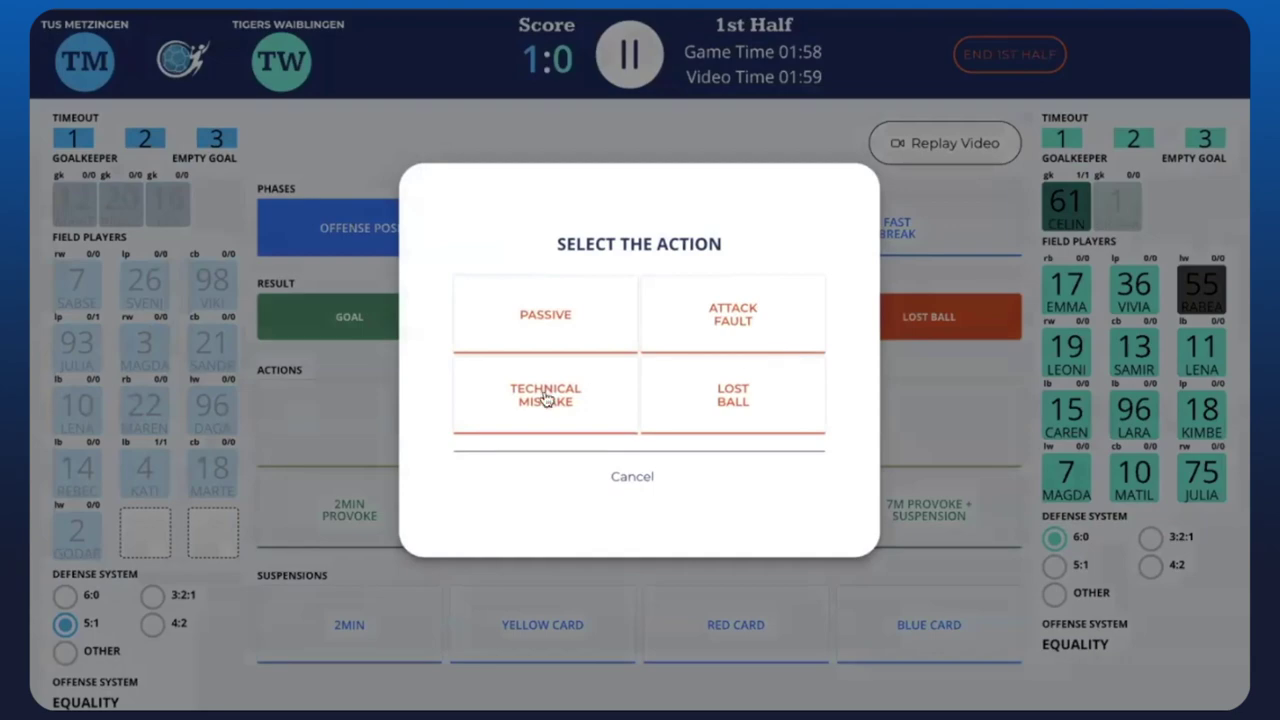
left_click(745, 322)
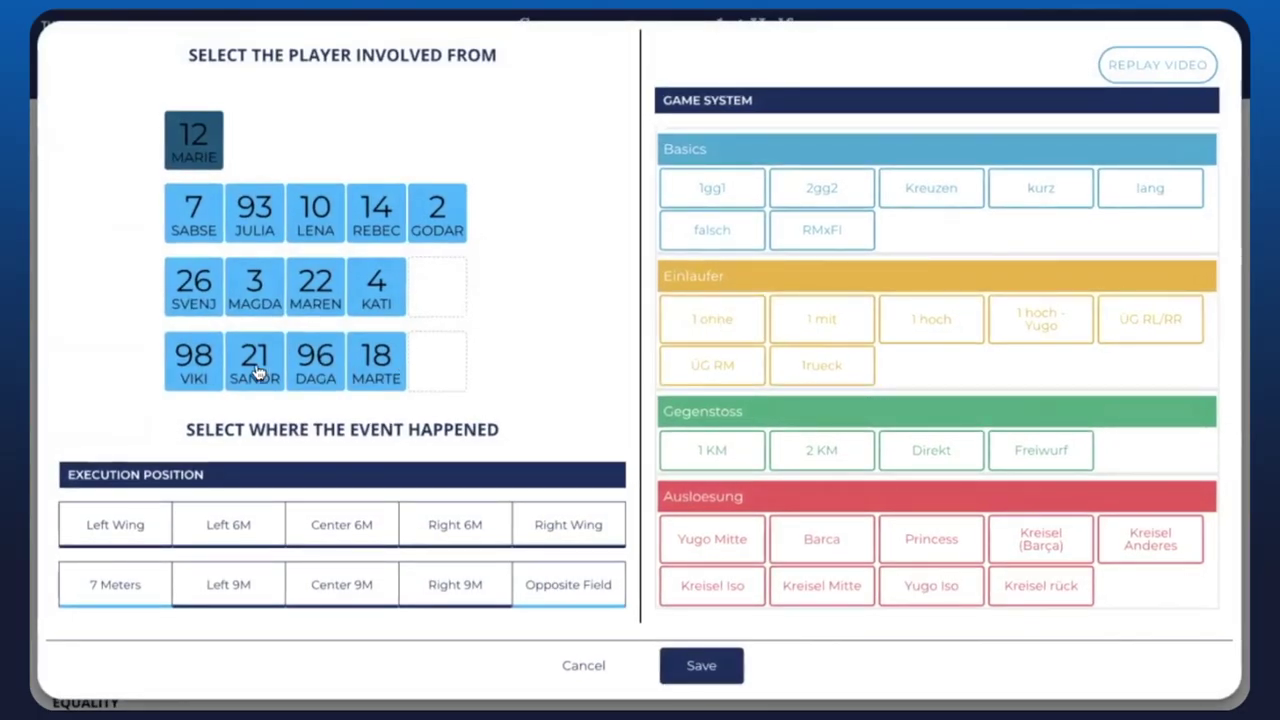
left_click(255, 370)
left_click(300, 526)
left_click(752, 466)
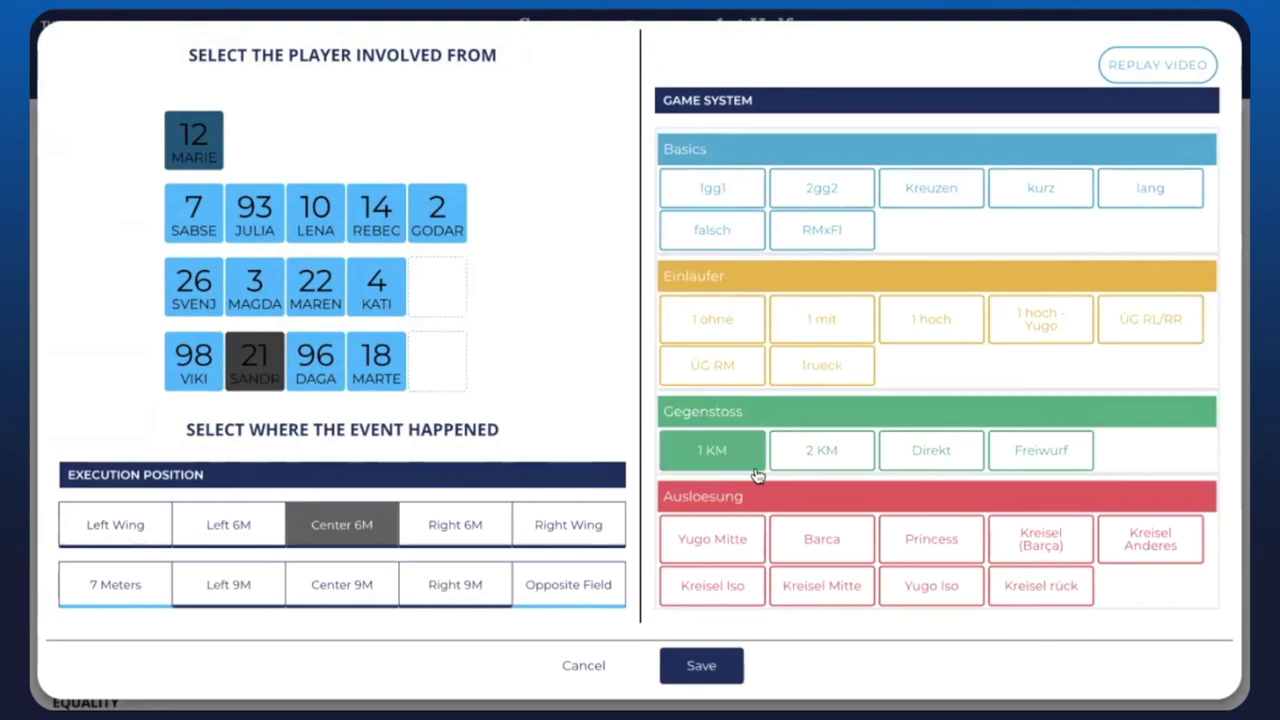
left_click(855, 203)
left_click(701, 666)
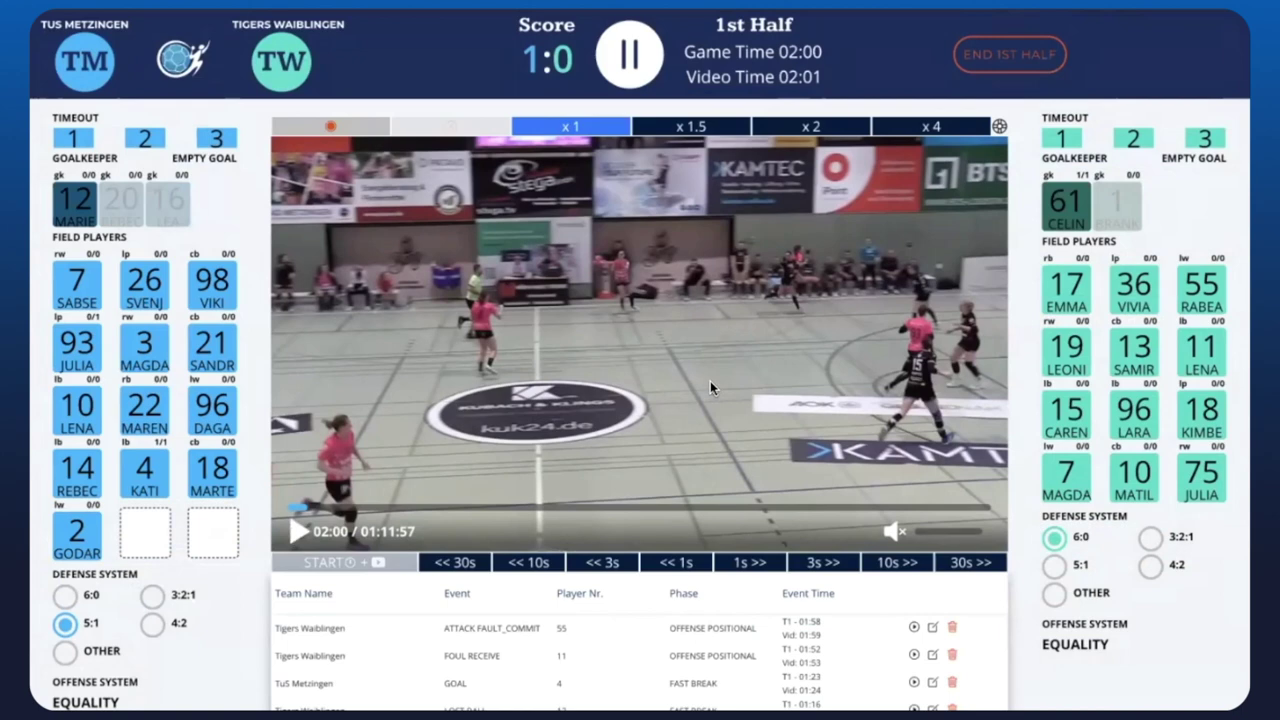
Step: End the first half and finish the game
left_click(1010, 56)
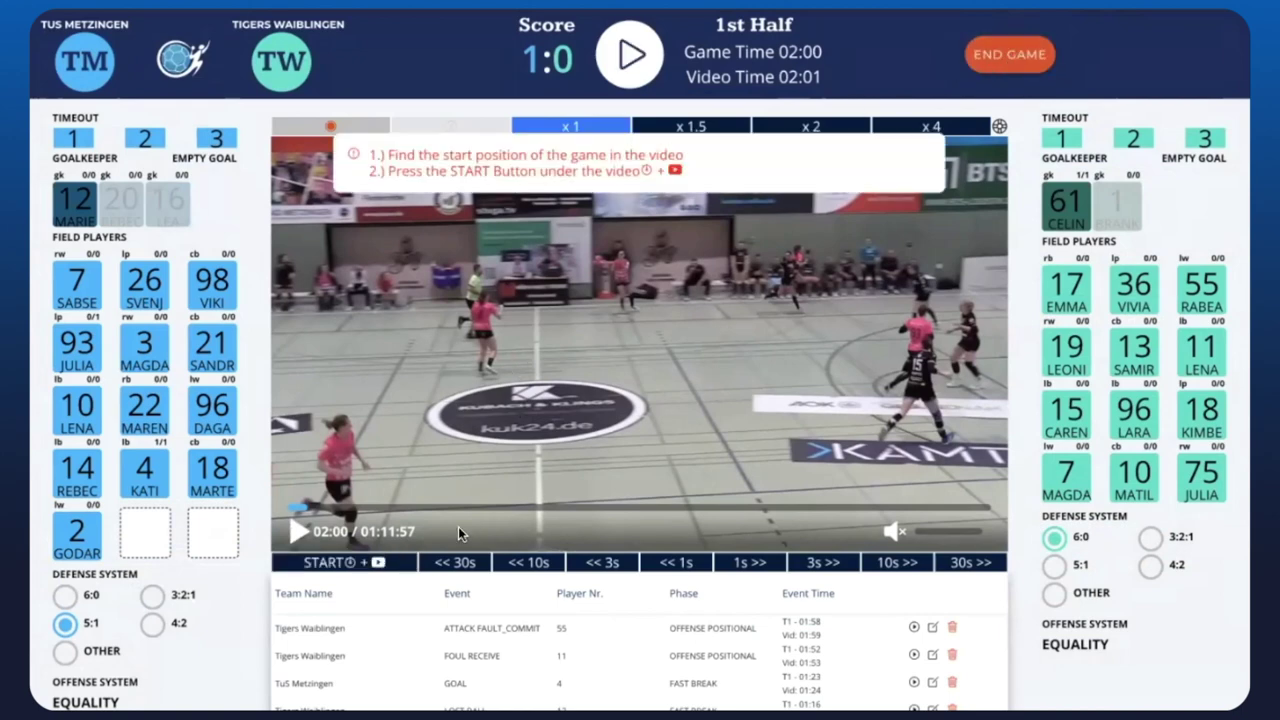
left_click(1000, 66)
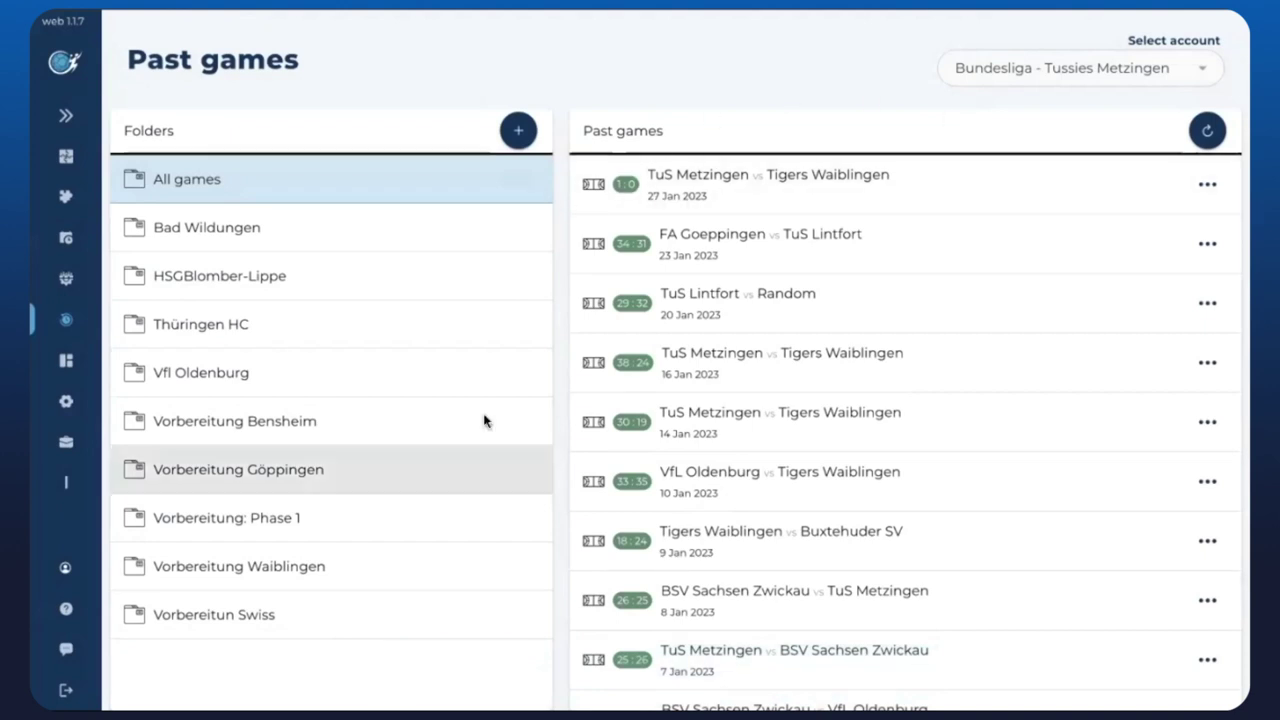
Step: Switch to XPS, select the TuS Metzingen account and open the Analyzer's Game Navigator
mouse_move(544, 675)
left_click(910, 677)
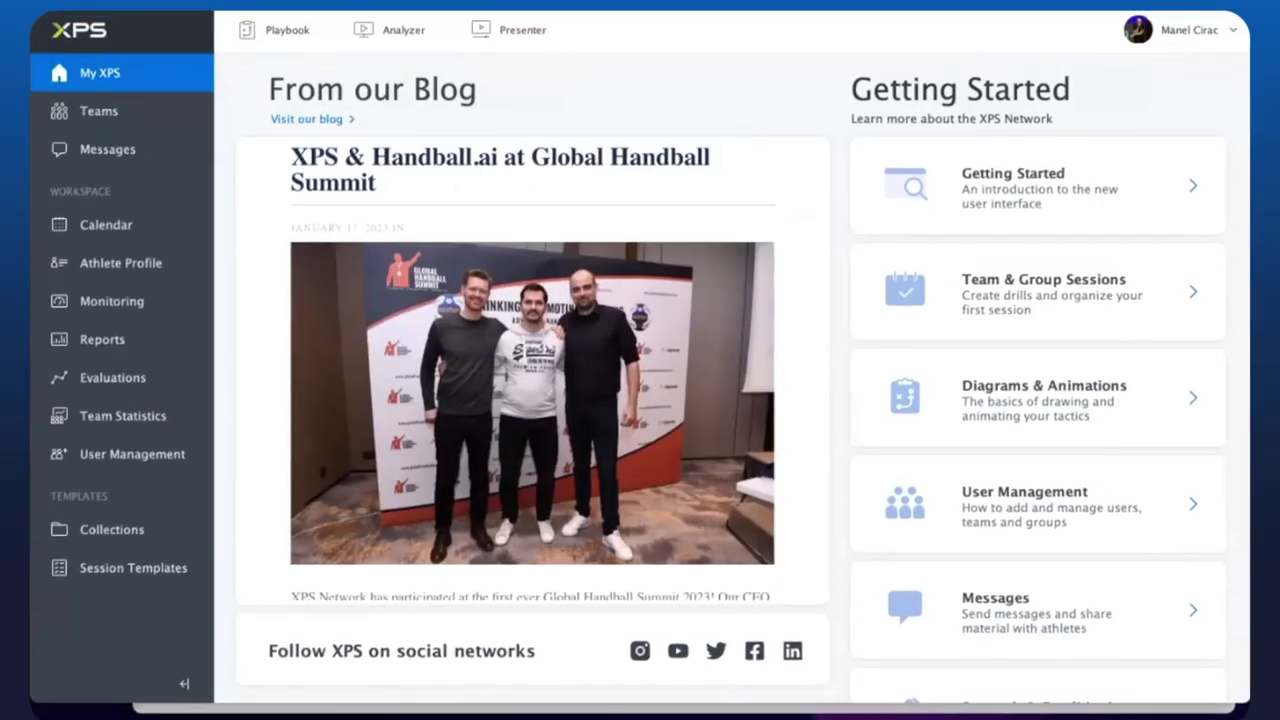
left_click(1190, 34)
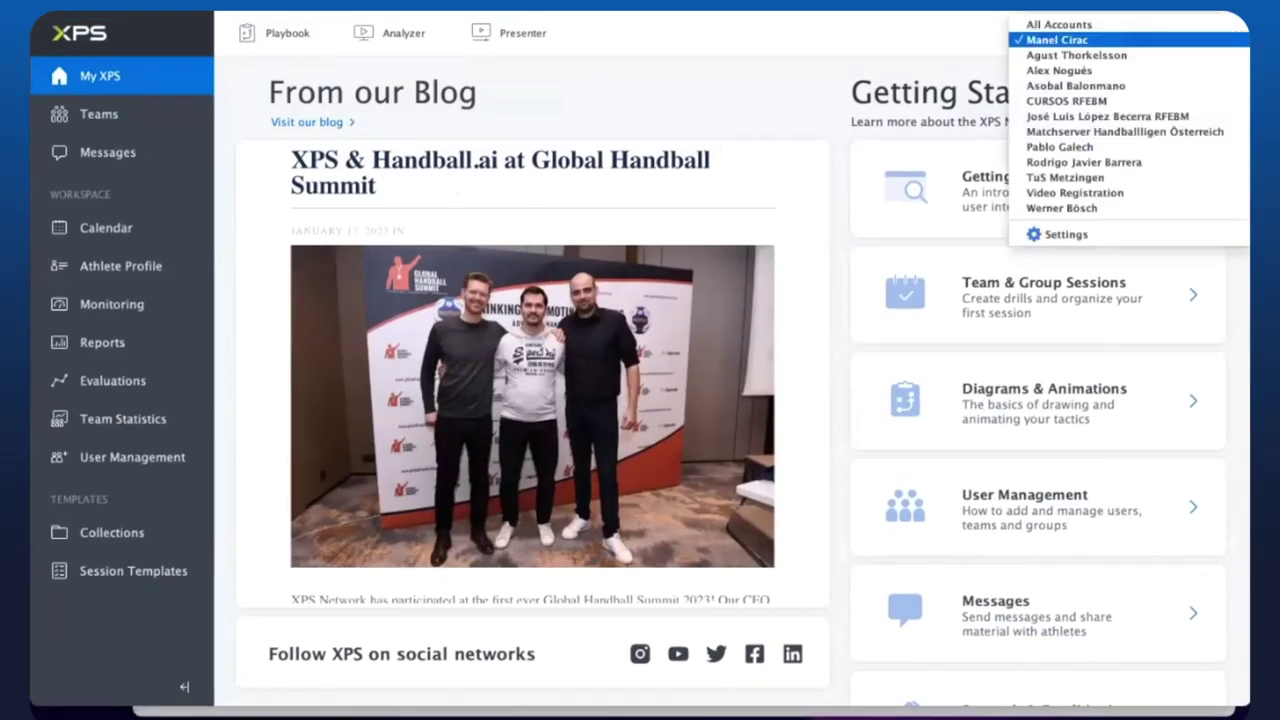
left_click(1065, 177)
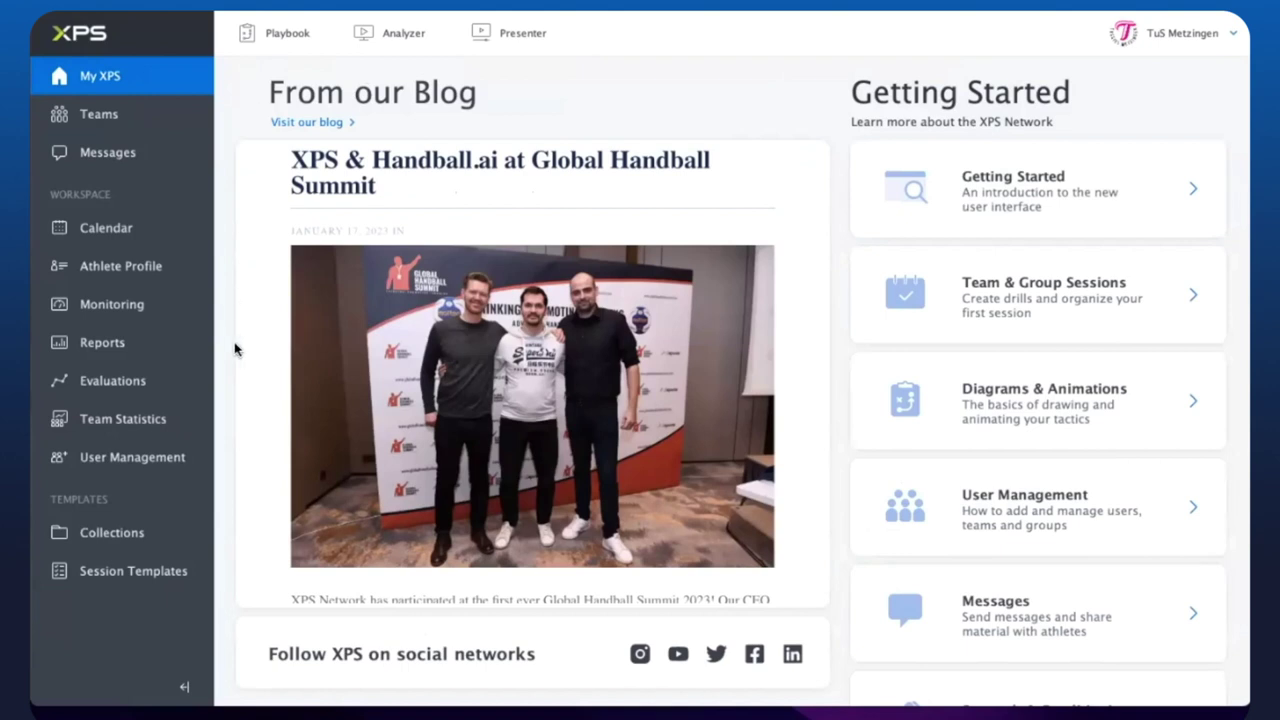
left_click(395, 36)
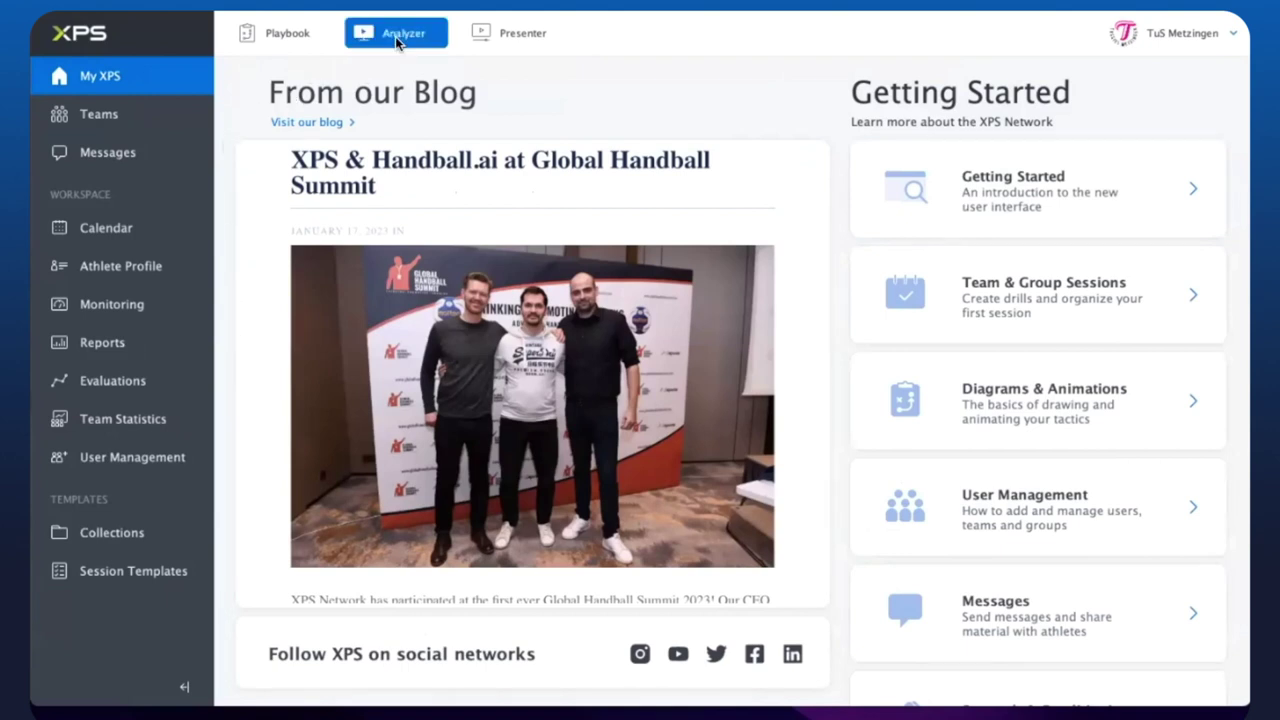
left_click(172, 77)
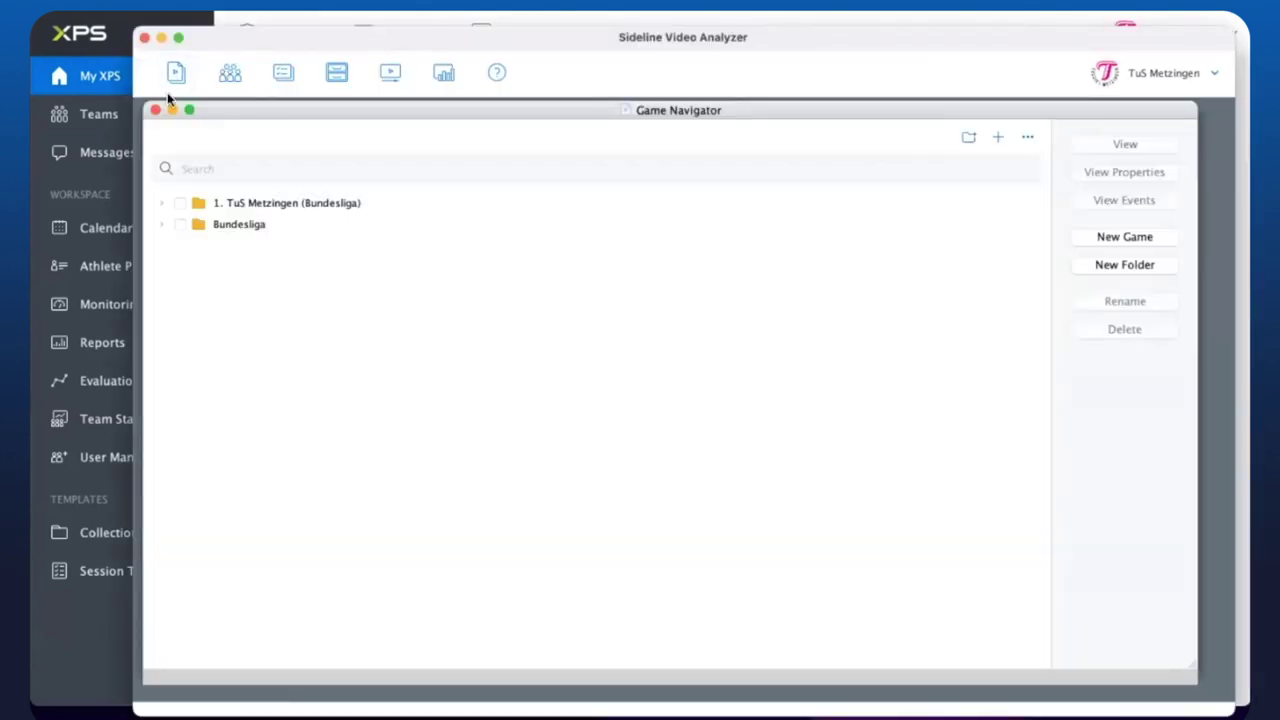
Step: Locate the TuS Metzingen 1 - 0 Tigers Waiblingen game in the Bundesliga folder and accept the Handball.ai player mapping for both teams
left_click(165, 207)
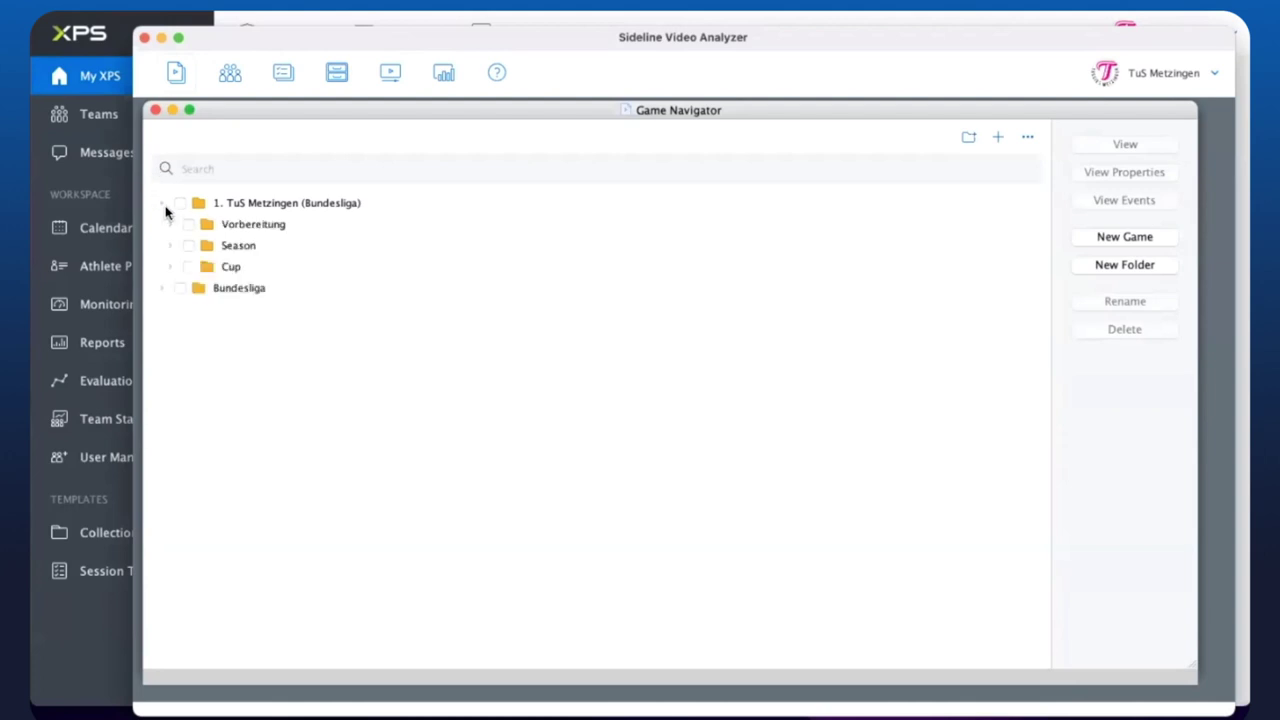
left_click(168, 267)
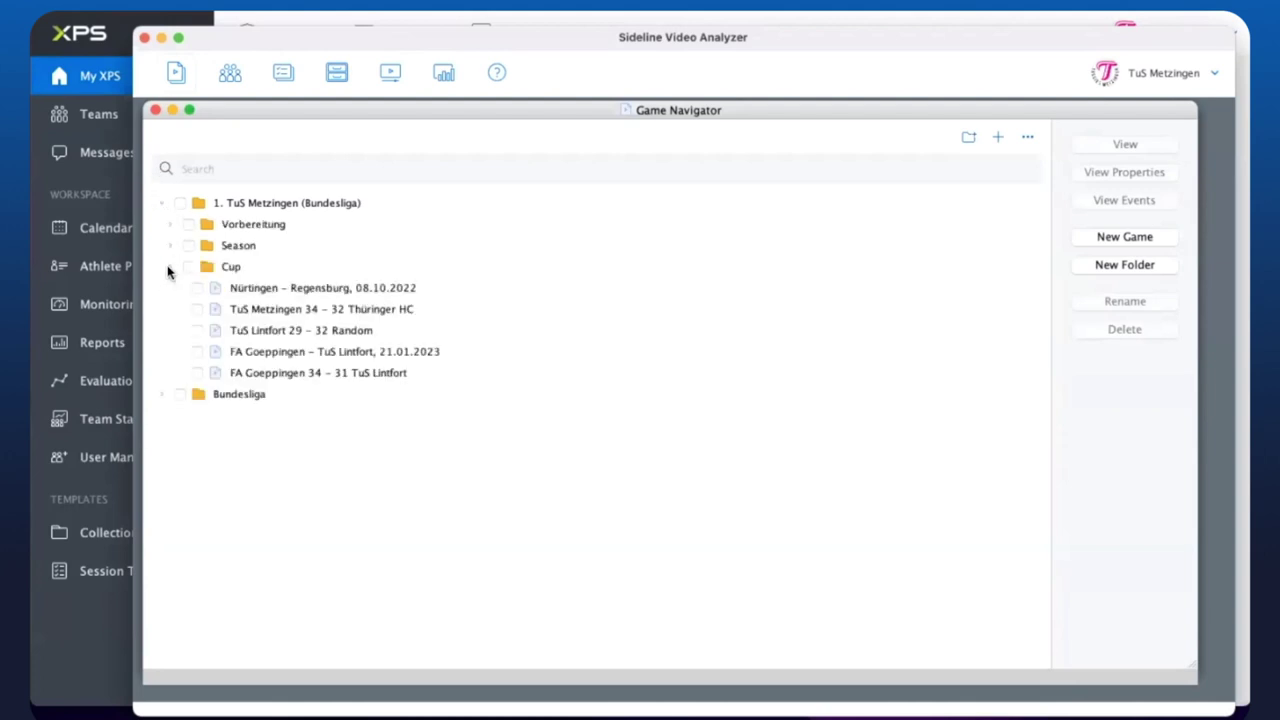
left_click(161, 394)
left_click(297, 416)
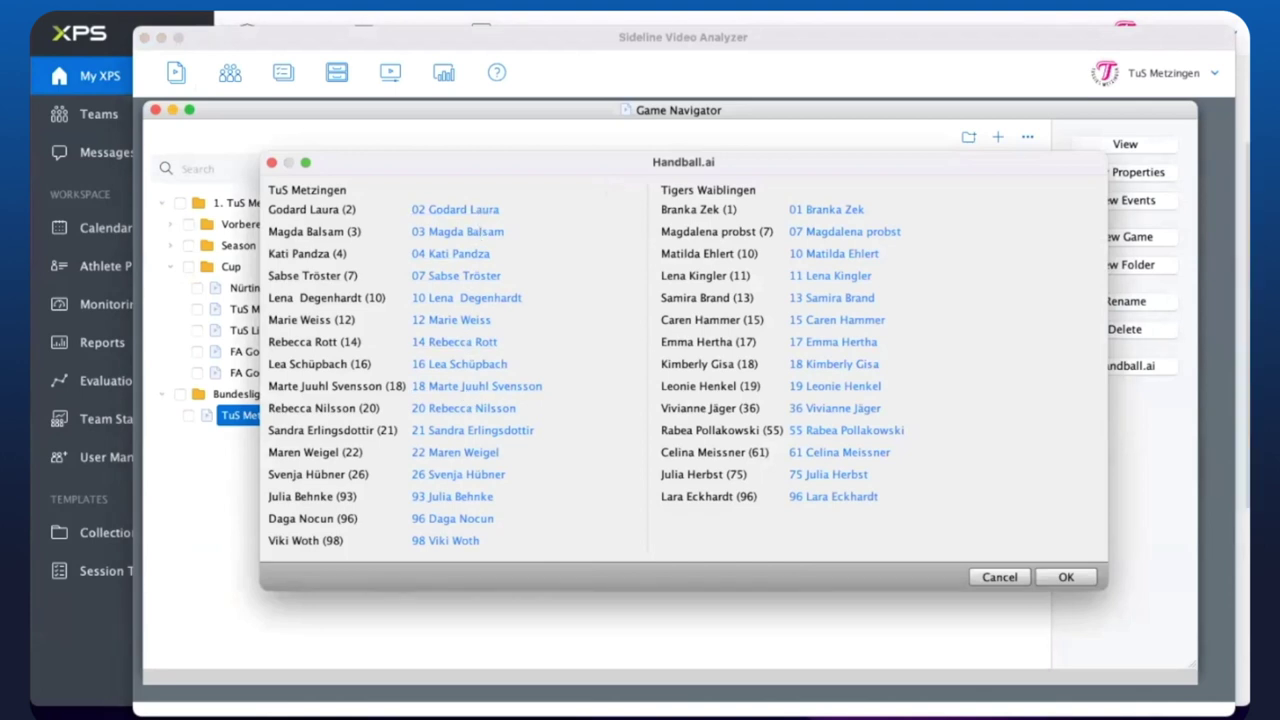
left_click(1066, 578)
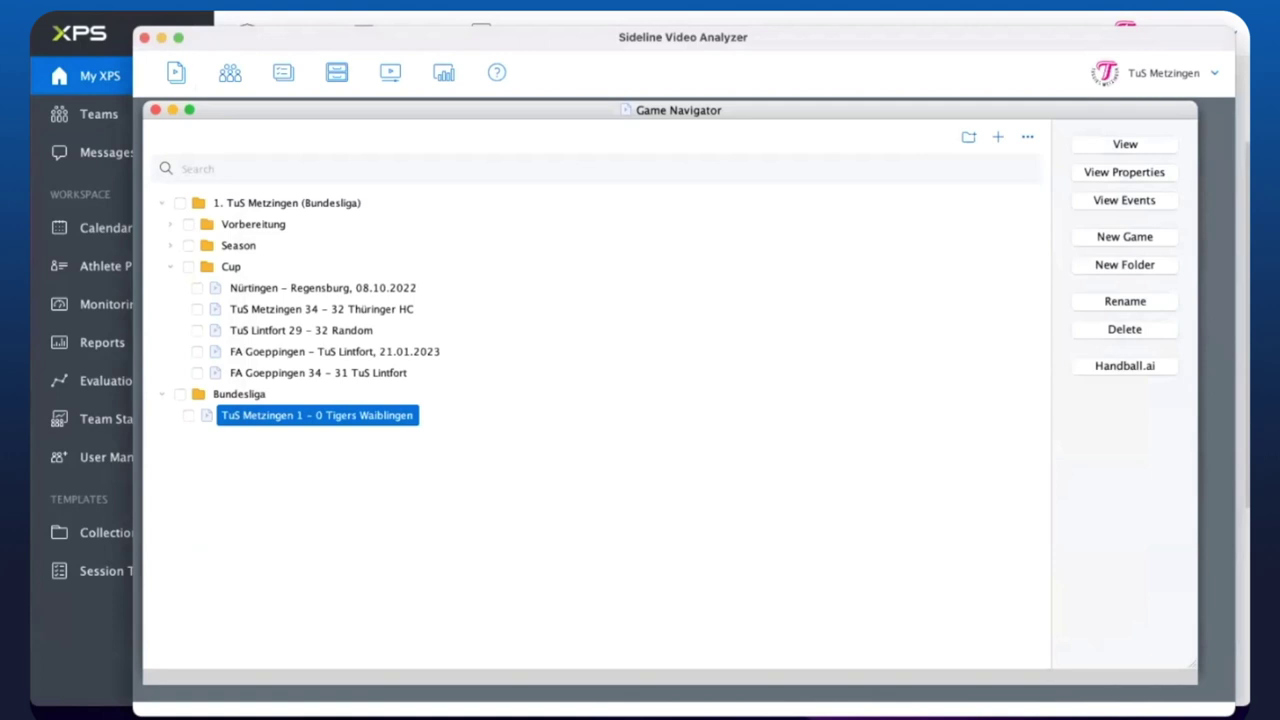
Step: Link the sl_950938_2023-01-14 MP4 on the Desktop as the local video in the game's properties
left_click(1124, 172)
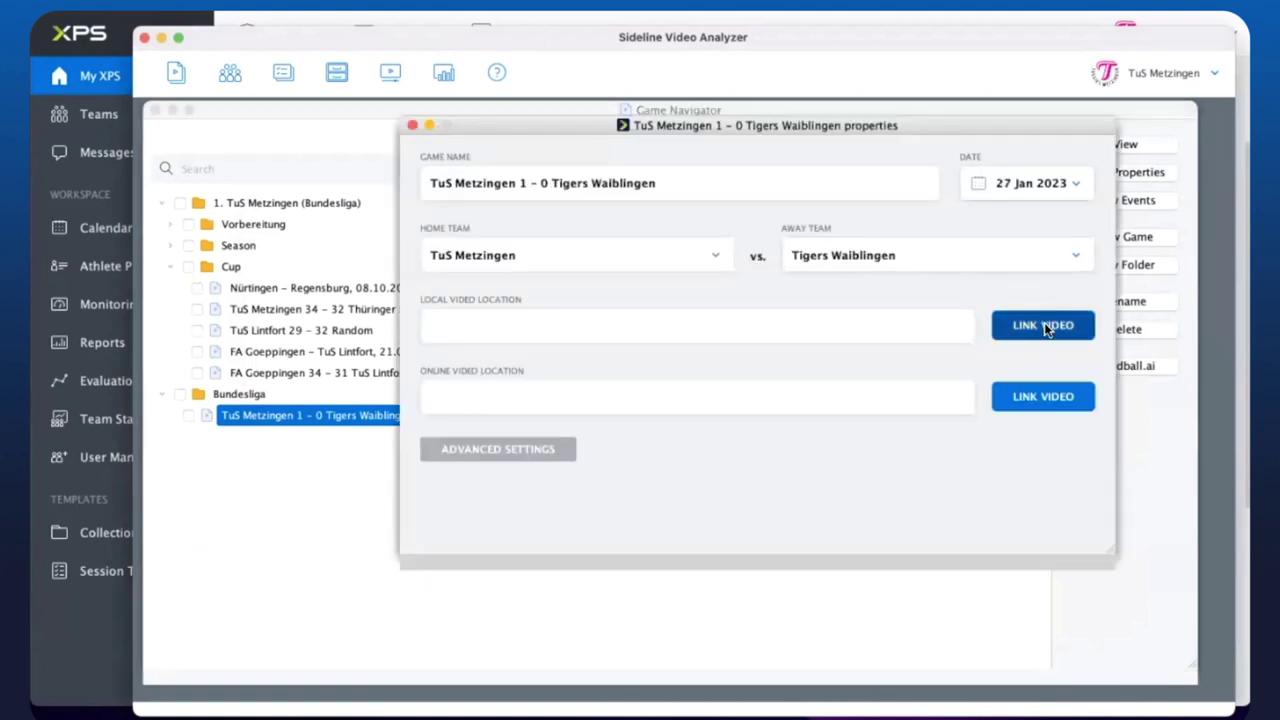
left_click(1044, 326)
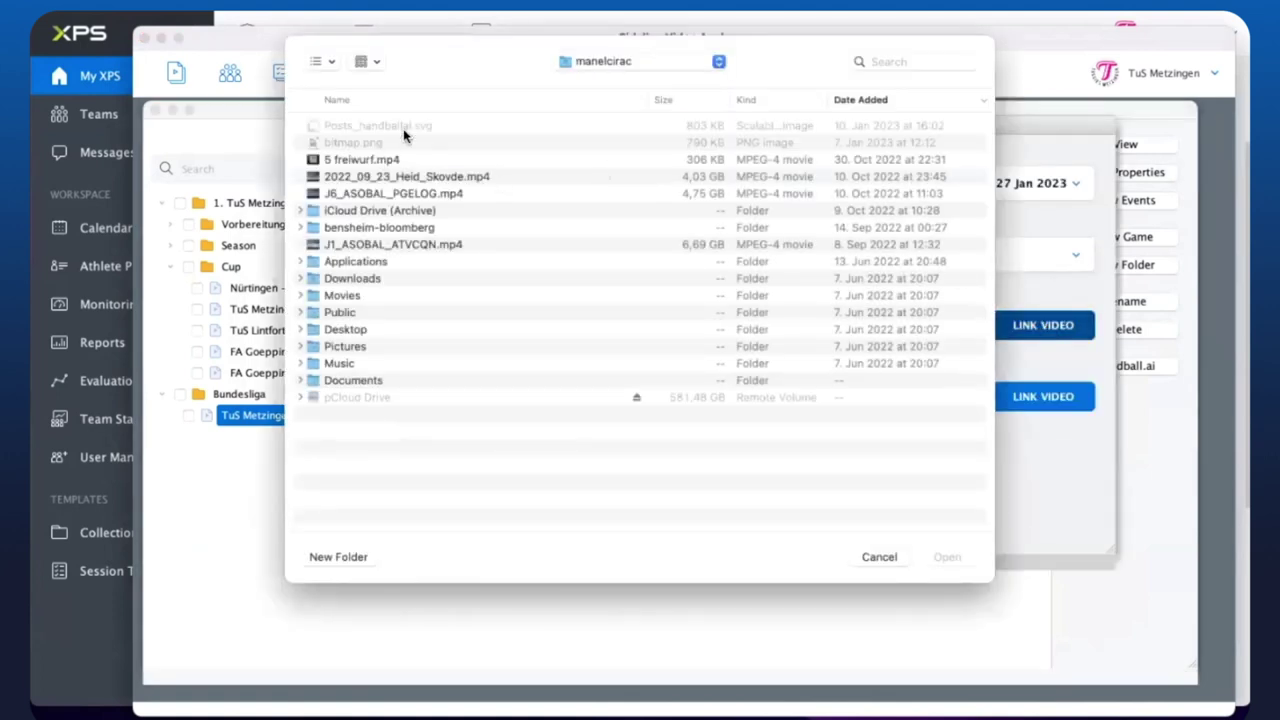
left_click(601, 60)
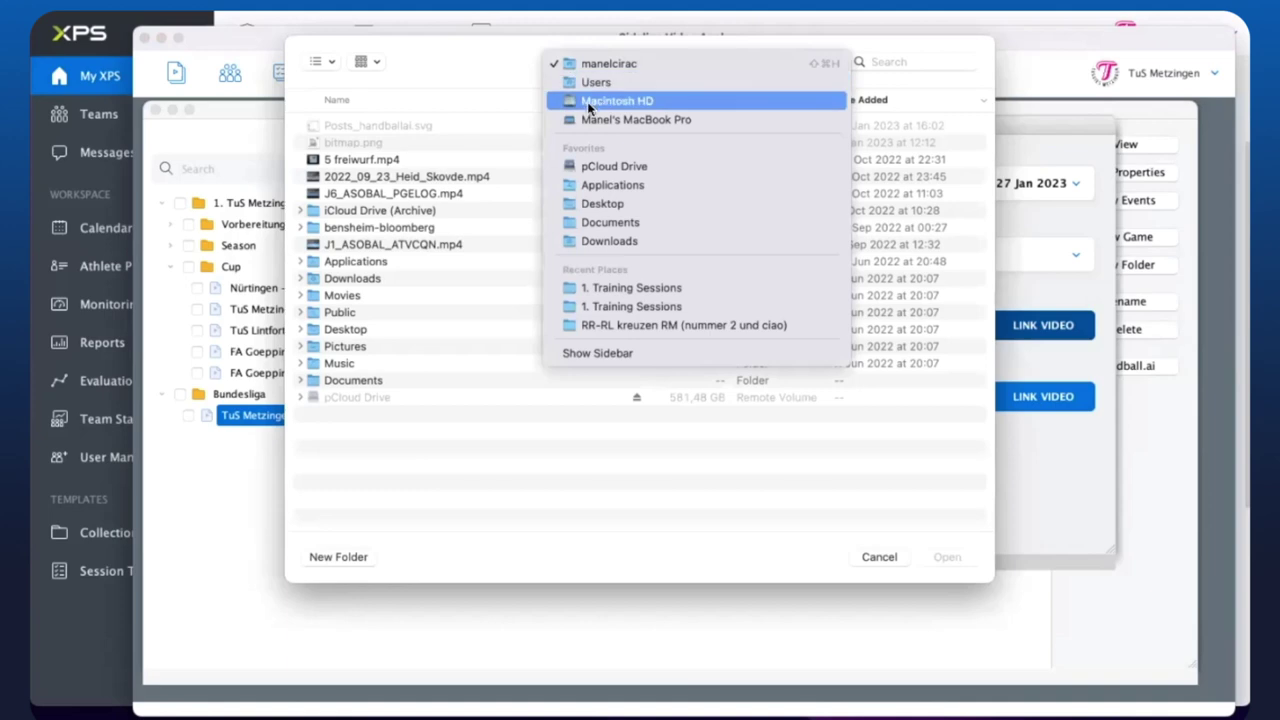
left_click(608, 203)
left_click(443, 127)
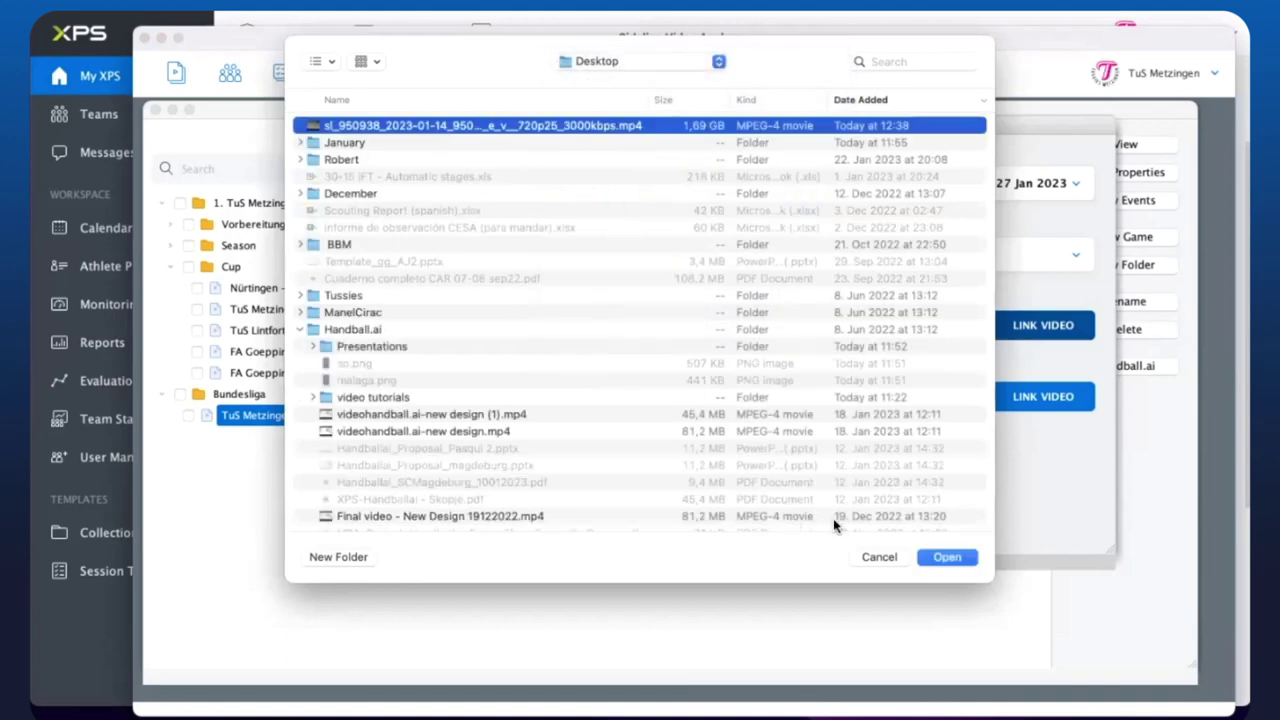
left_click(946, 557)
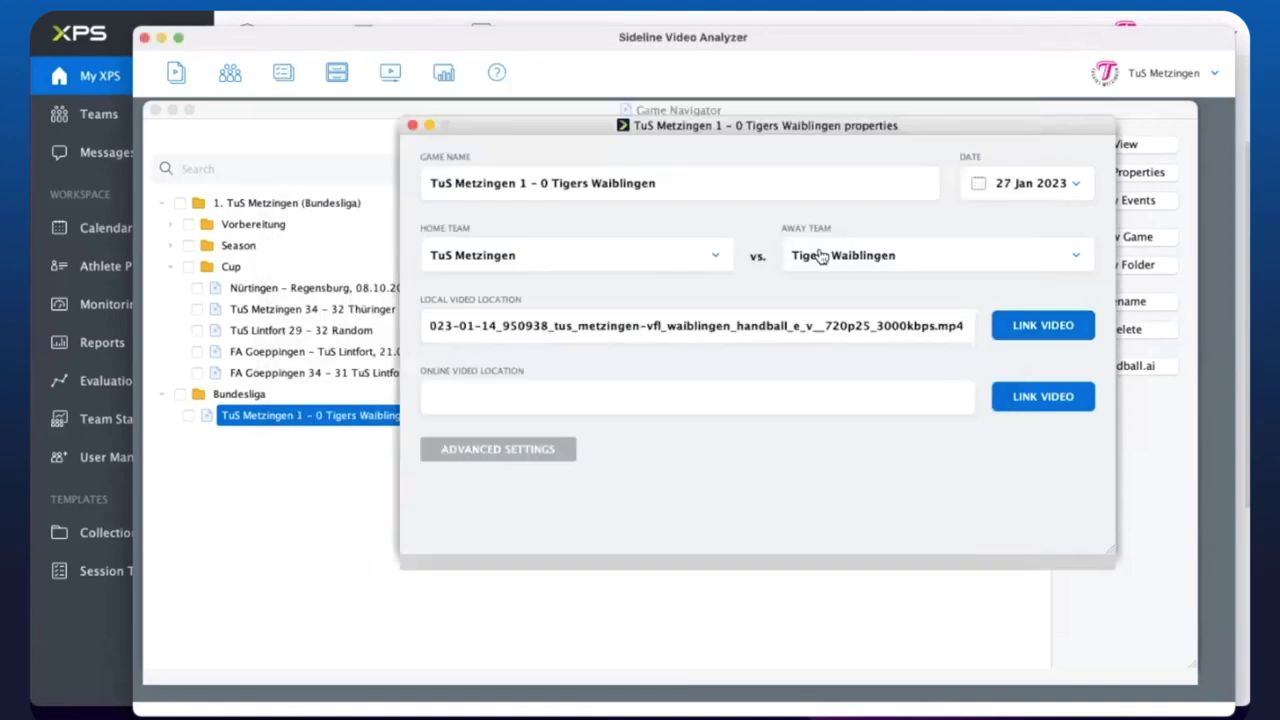
left_click(412, 126)
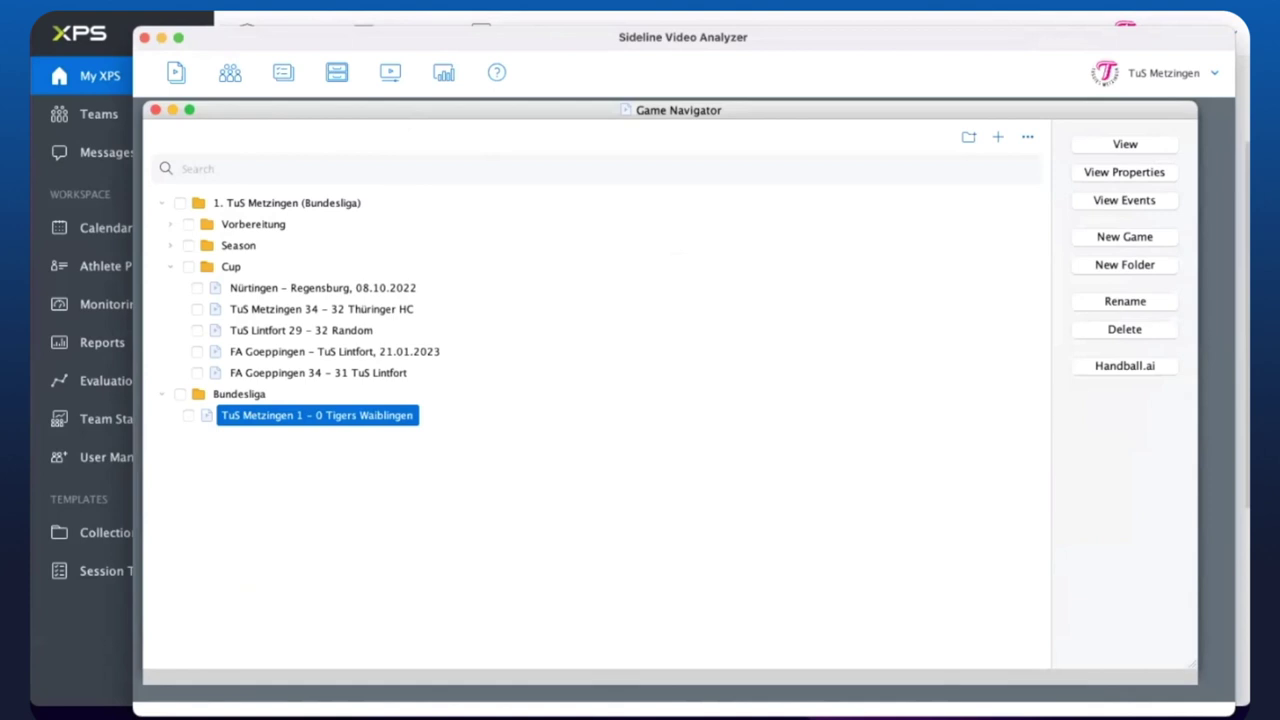
Step: View the events of the TuS Metzingen 1 - 0 Tigers Waiblingen game and play the linked clip of goal event 4
left_click(1124, 200)
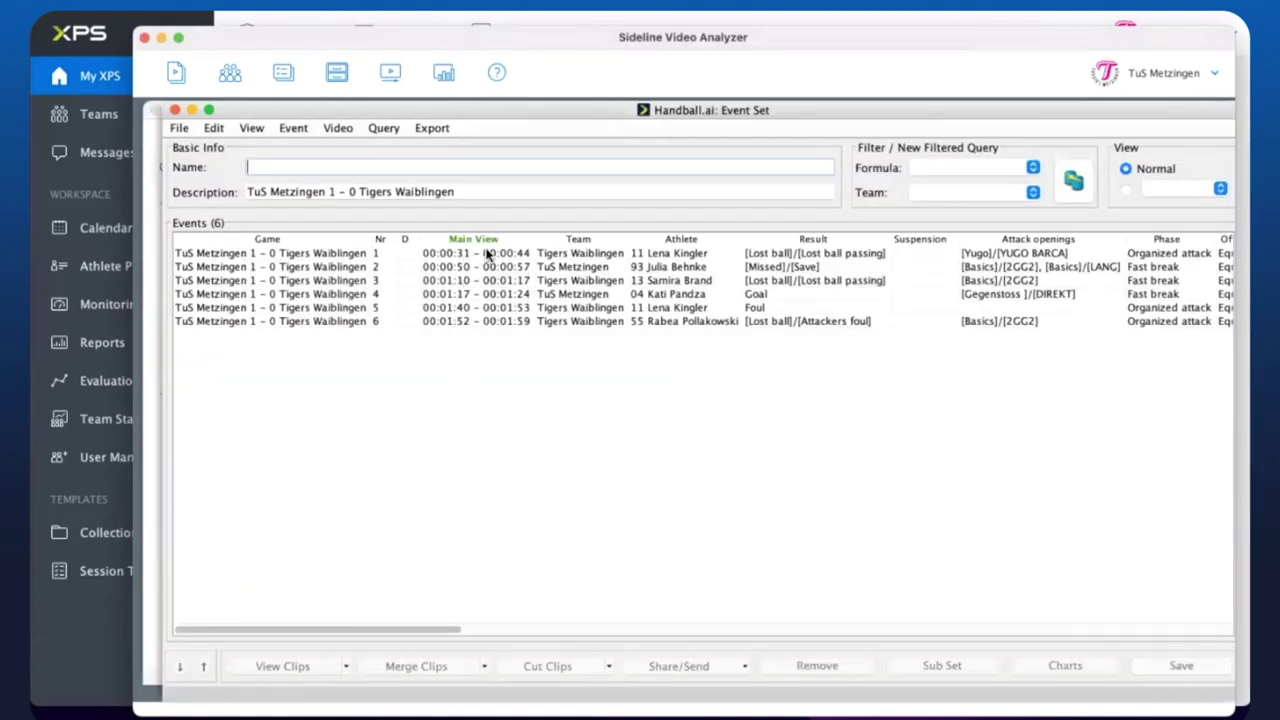
left_click(681, 295)
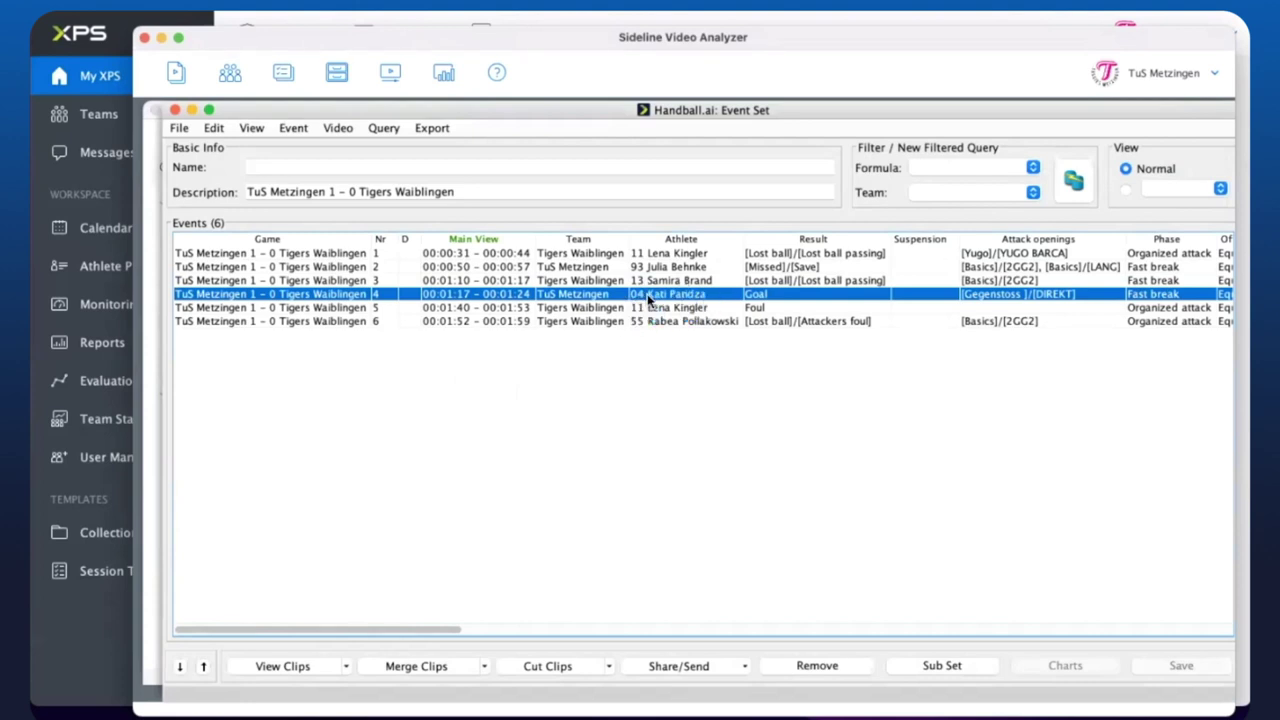
double_click(648, 295)
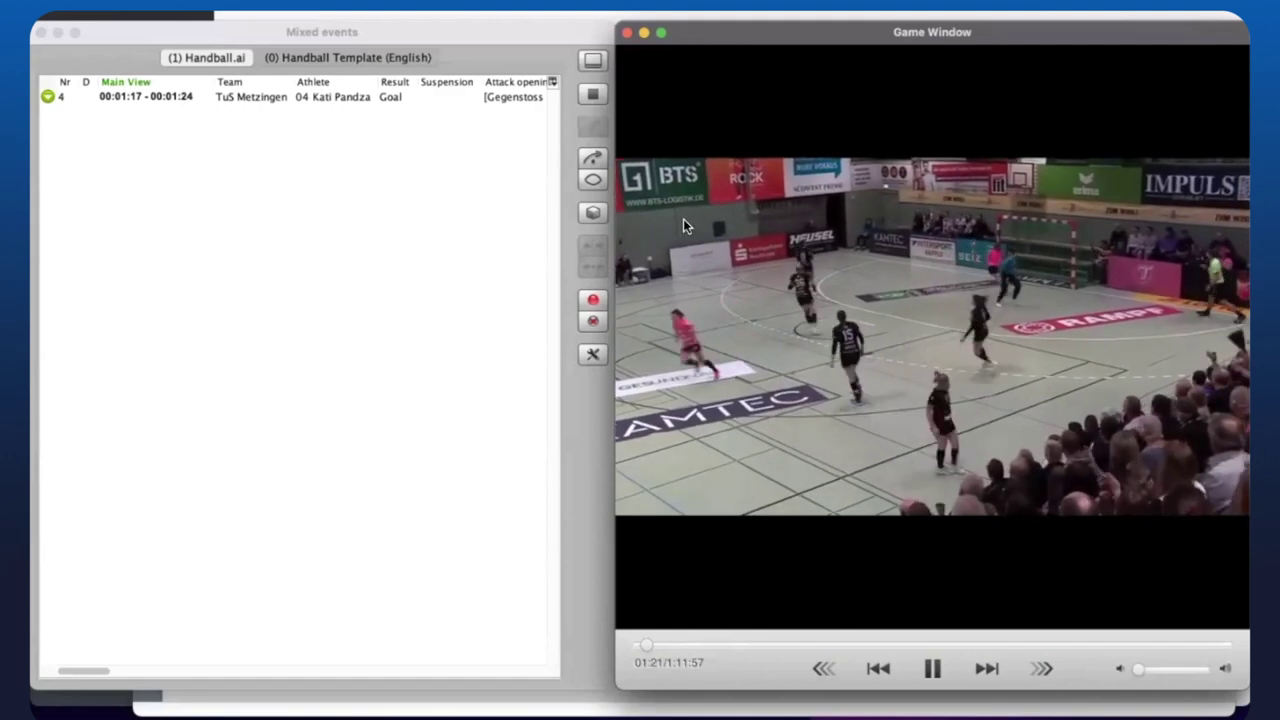
left_click(627, 36)
left_click(297, 348)
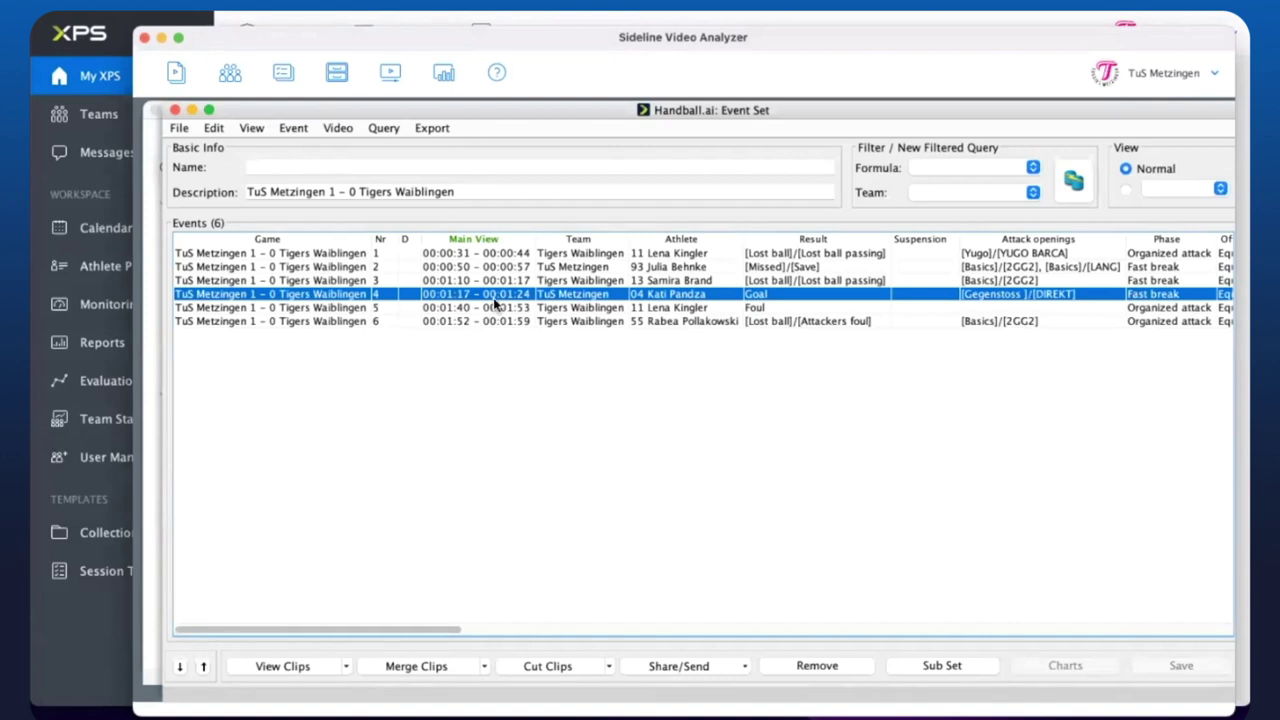
Step: Examine the event columns from game, athlete and result through setups, positions, shot location, players on court and assists
scroll(1031, 263, "right", 10)
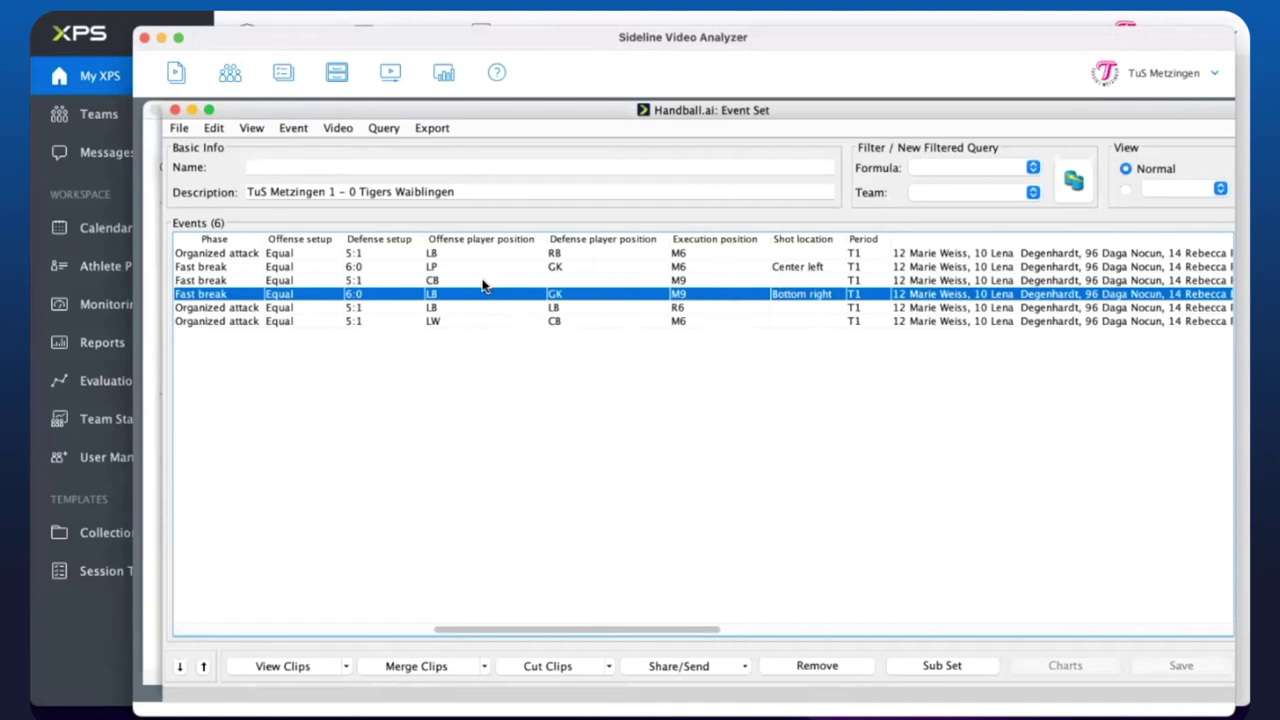
scroll(482, 286, "left", 5)
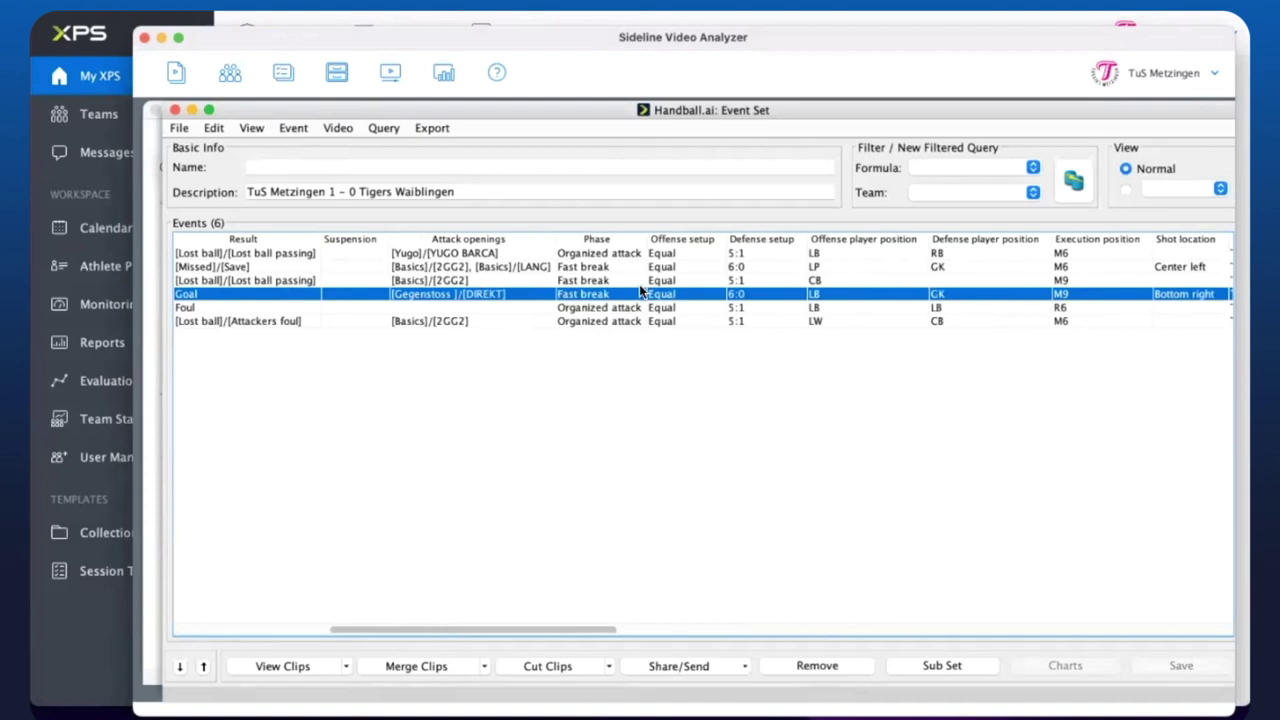
scroll(640, 290, "left", 4)
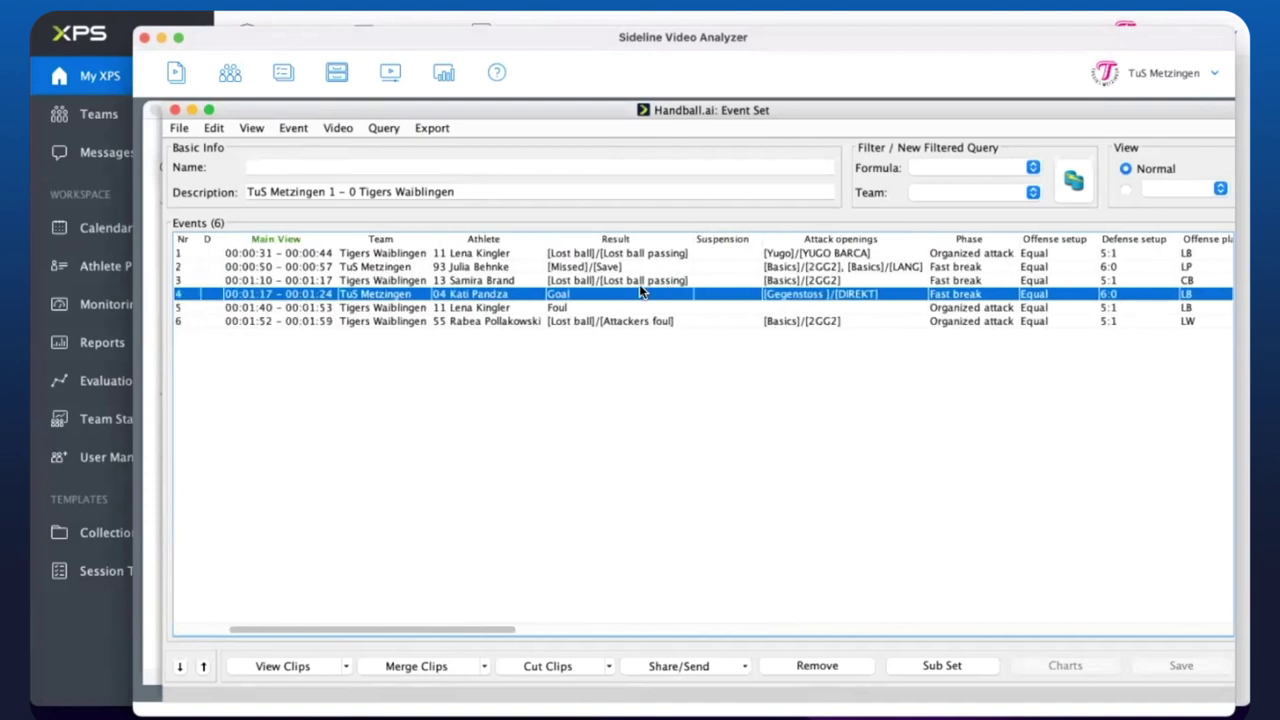
scroll(641, 290, "right", 10)
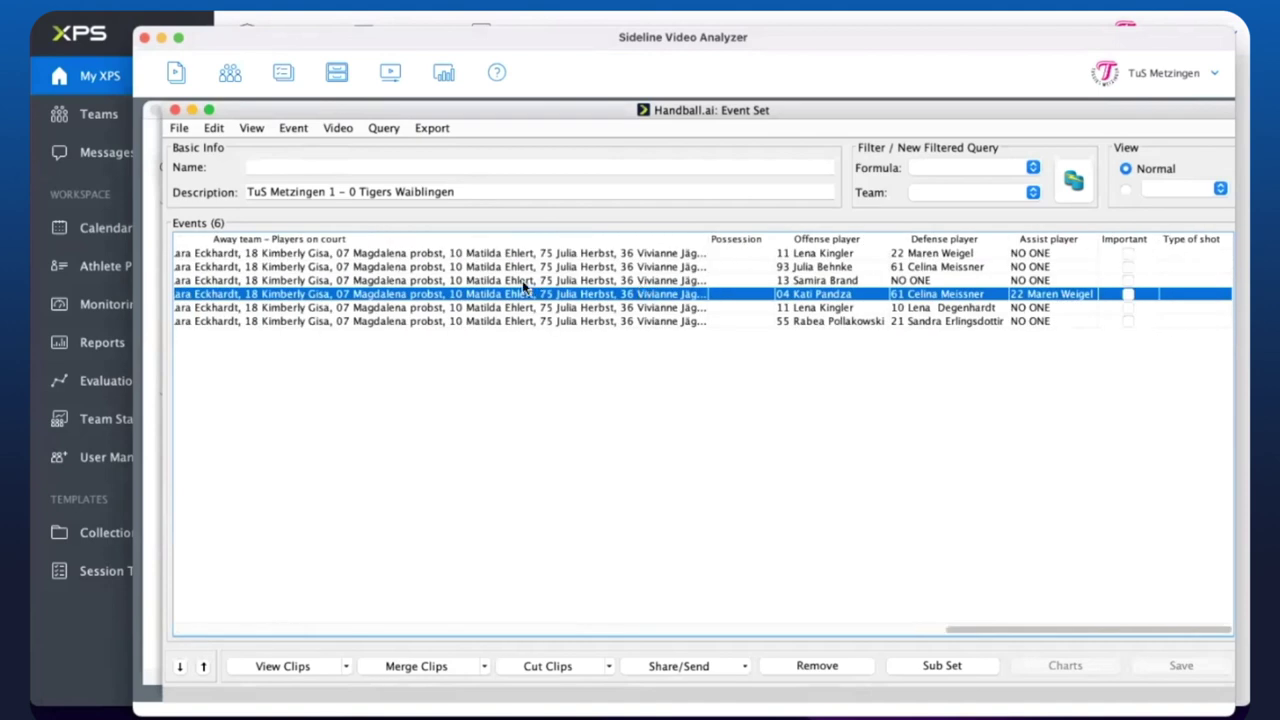
scroll(522, 280, "left", 8)
scroll(522, 280, "right", 2)
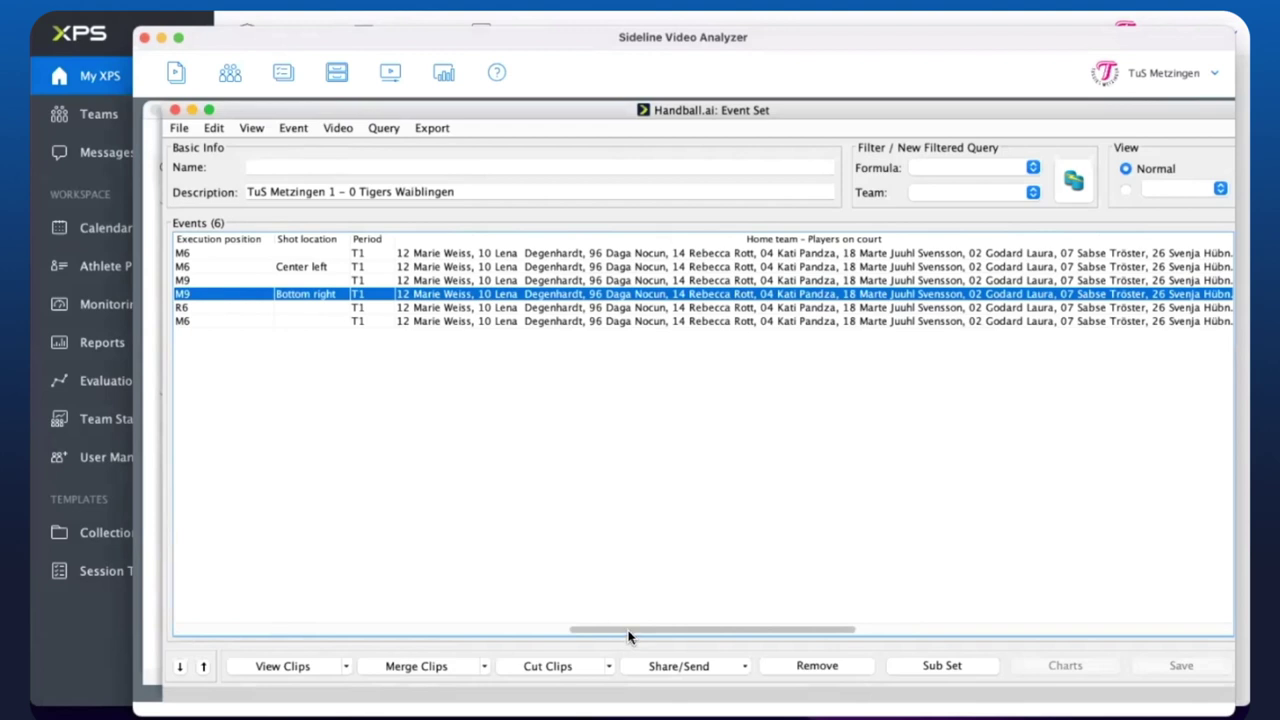
left_click_drag(628, 636, 197, 634)
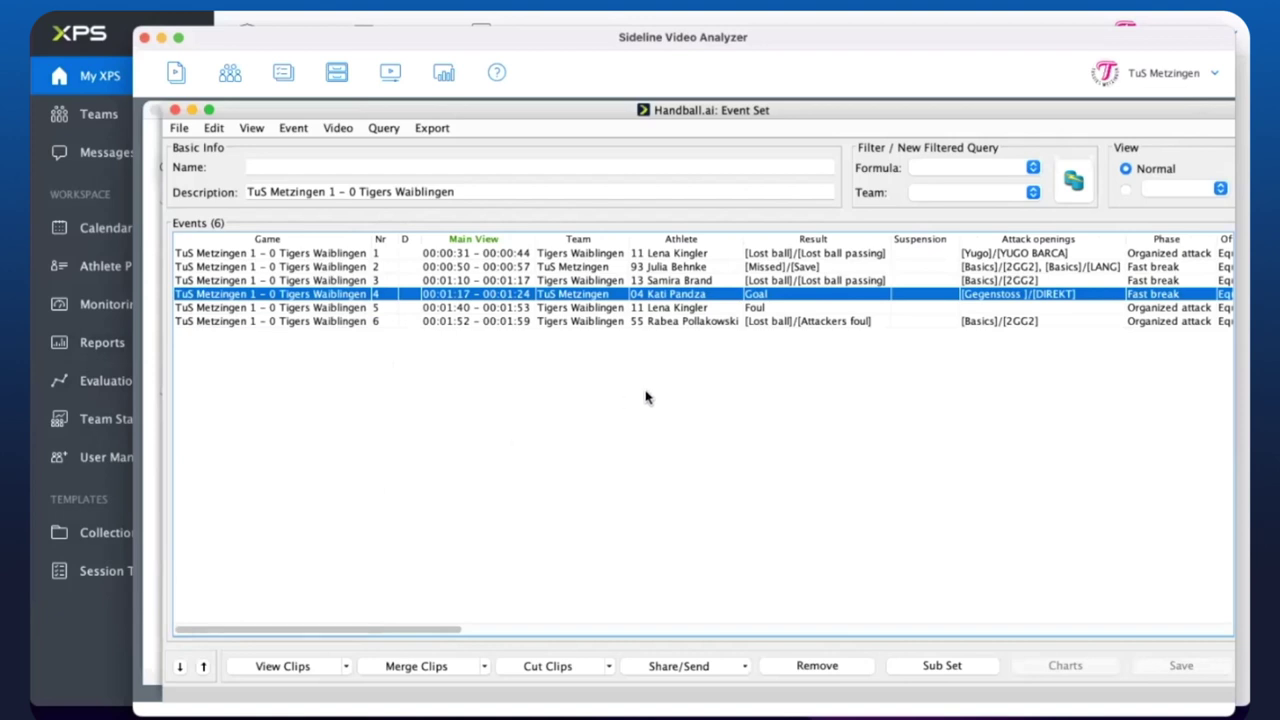
scroll(678, 392, "right", 5)
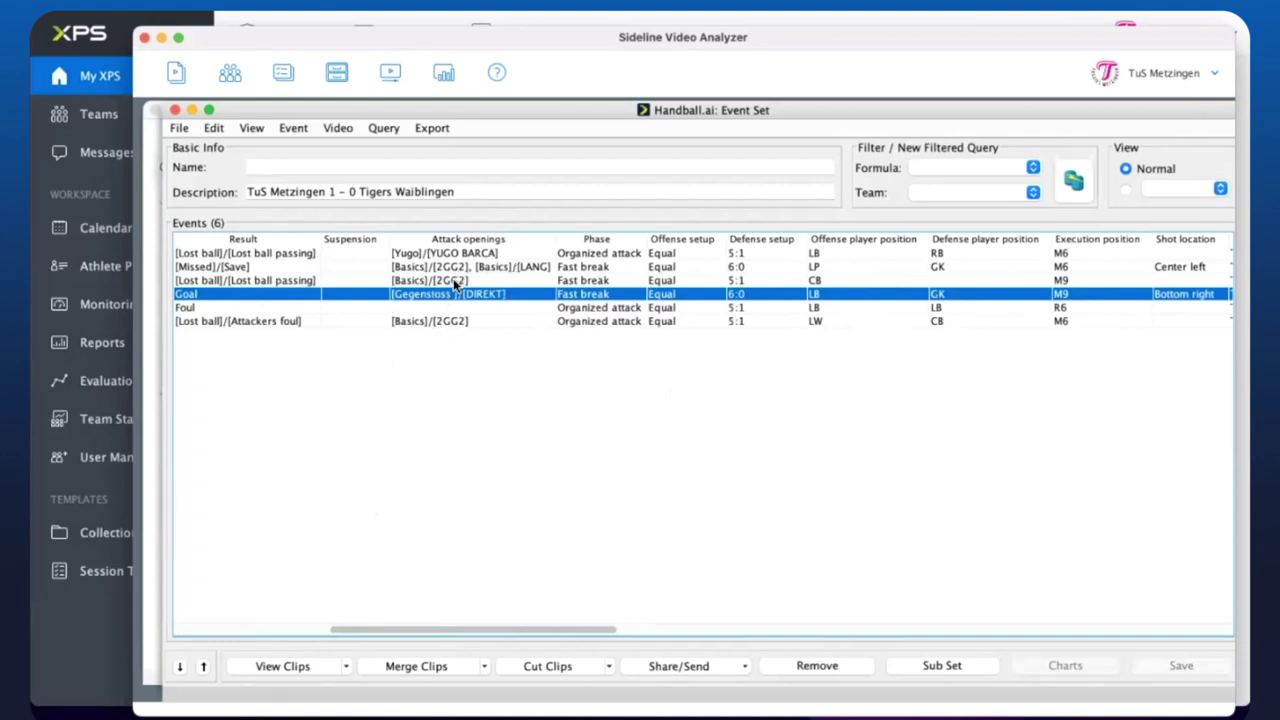
scroll(453, 279, "left", 10)
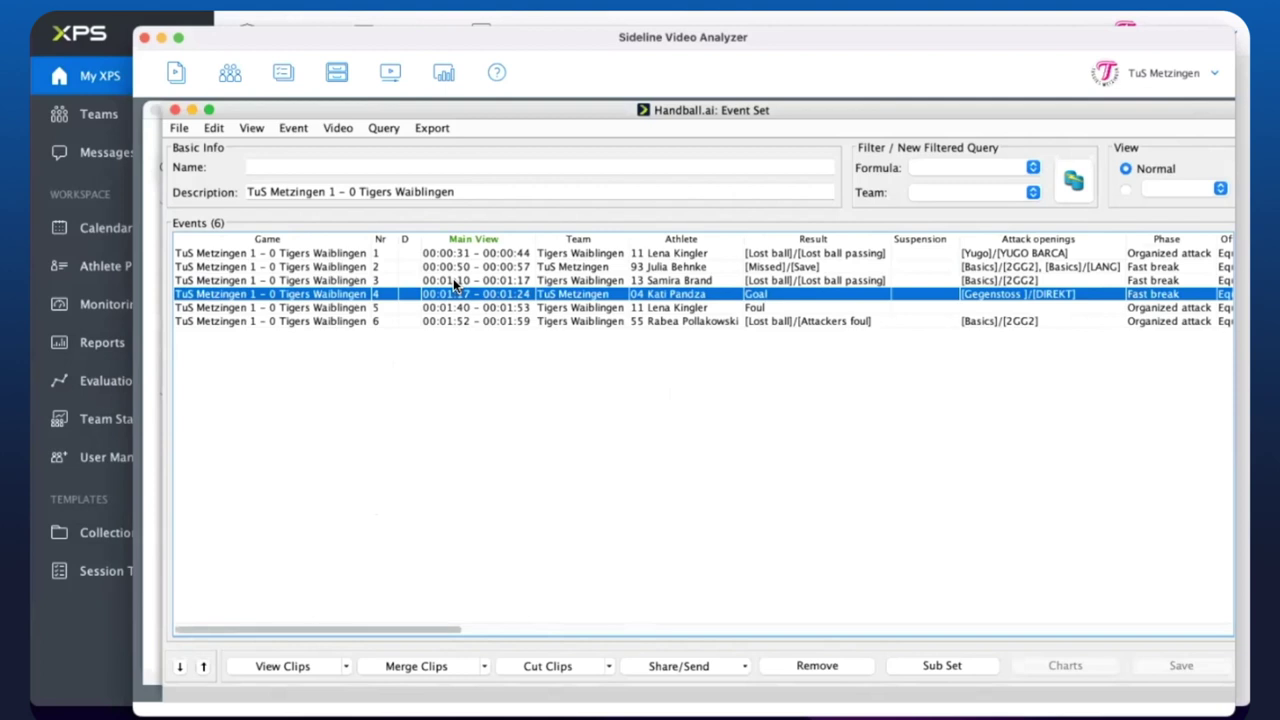
Step: Close the event set and the Game Navigator, and change the account to Asobal Balonmano
left_click(175, 109)
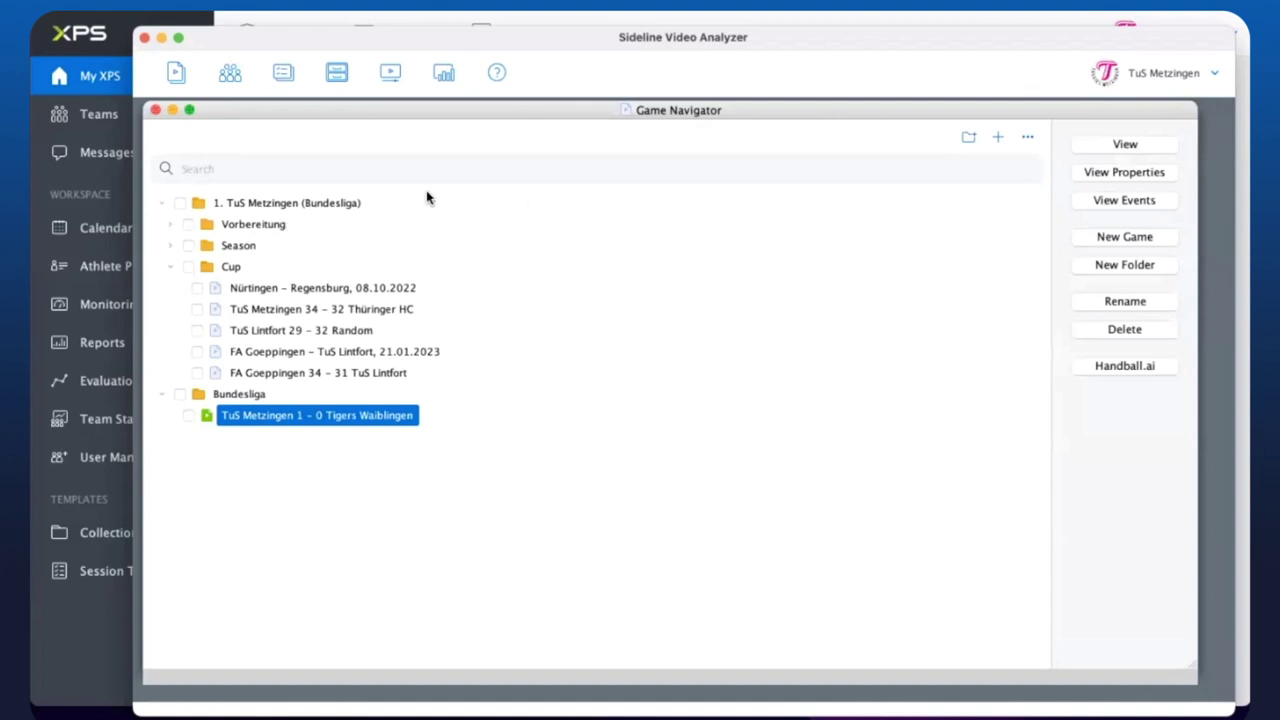
left_click(155, 111)
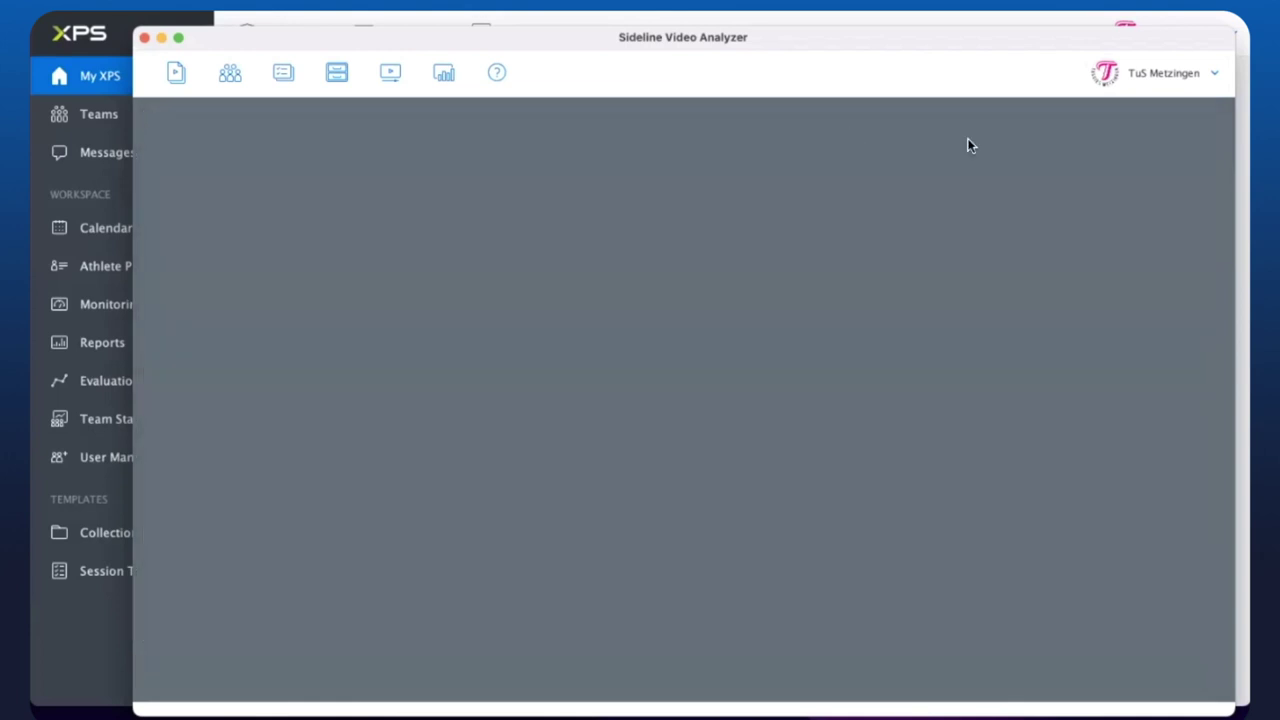
left_click(1160, 73)
key("Down")
key("Down")
key("Down")
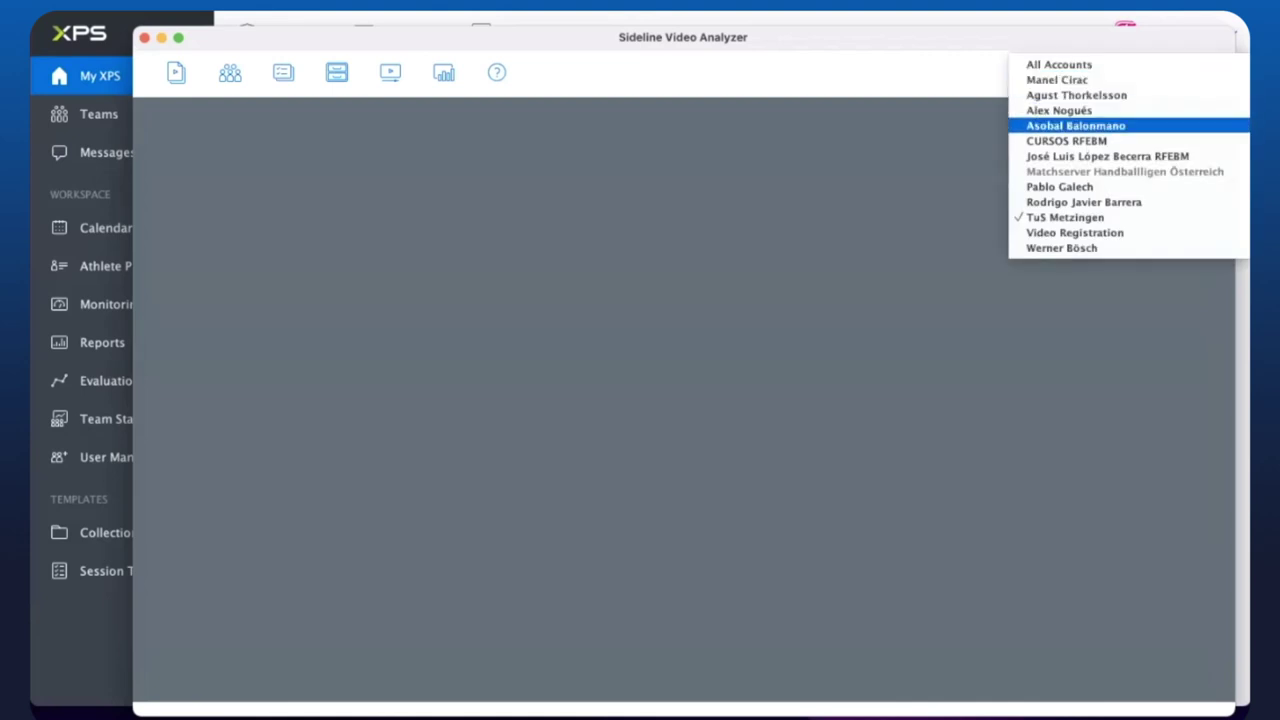
key("Return")
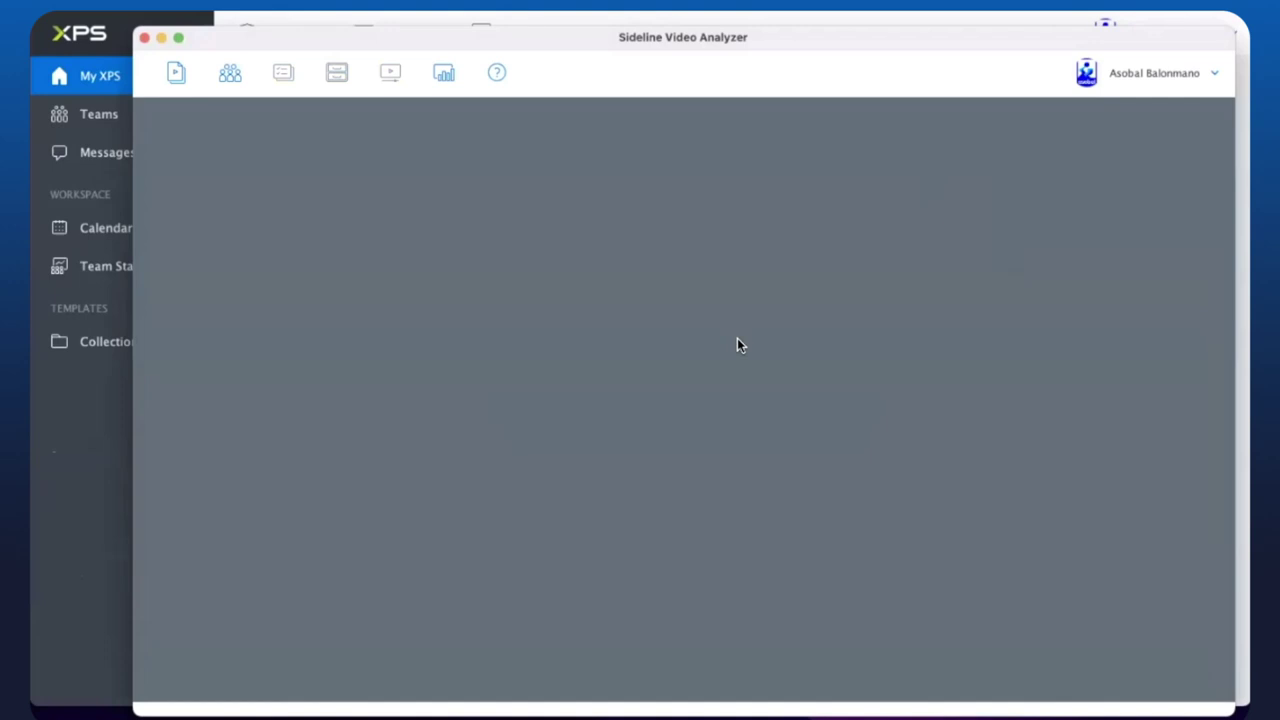
Step: Delete the FA Goeppingen 34 - 31 TuS Lintfort and TuS Metzingen 1 - 1 Tigers Waiblingen games from the Asobal 22/23 folder in the Game Navigator
left_click(176, 73)
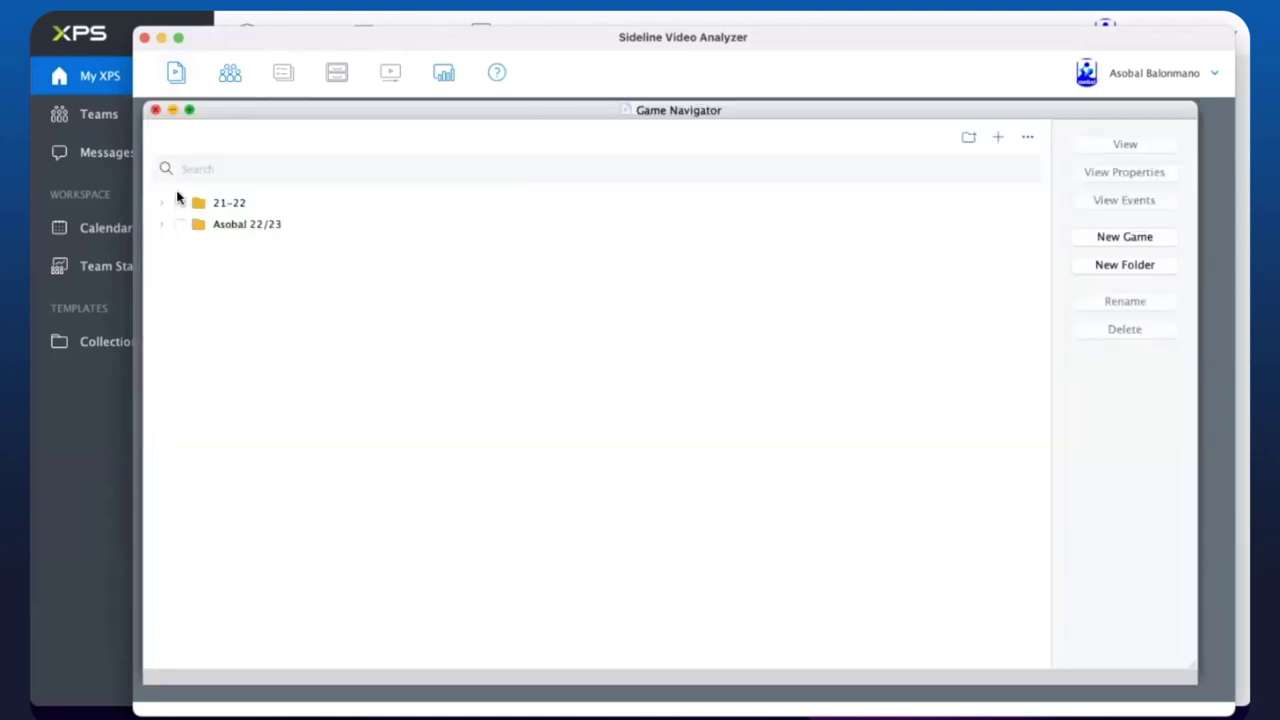
left_click(161, 225)
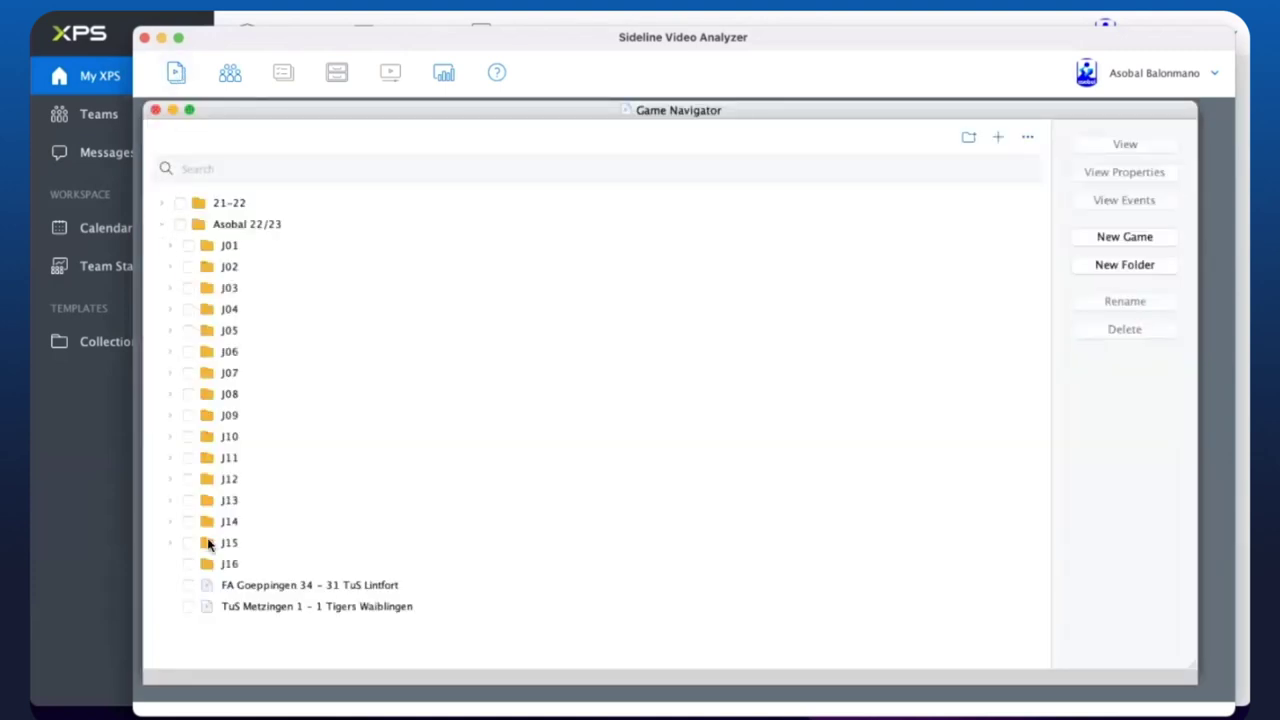
left_click(238, 584)
left_click(189, 586)
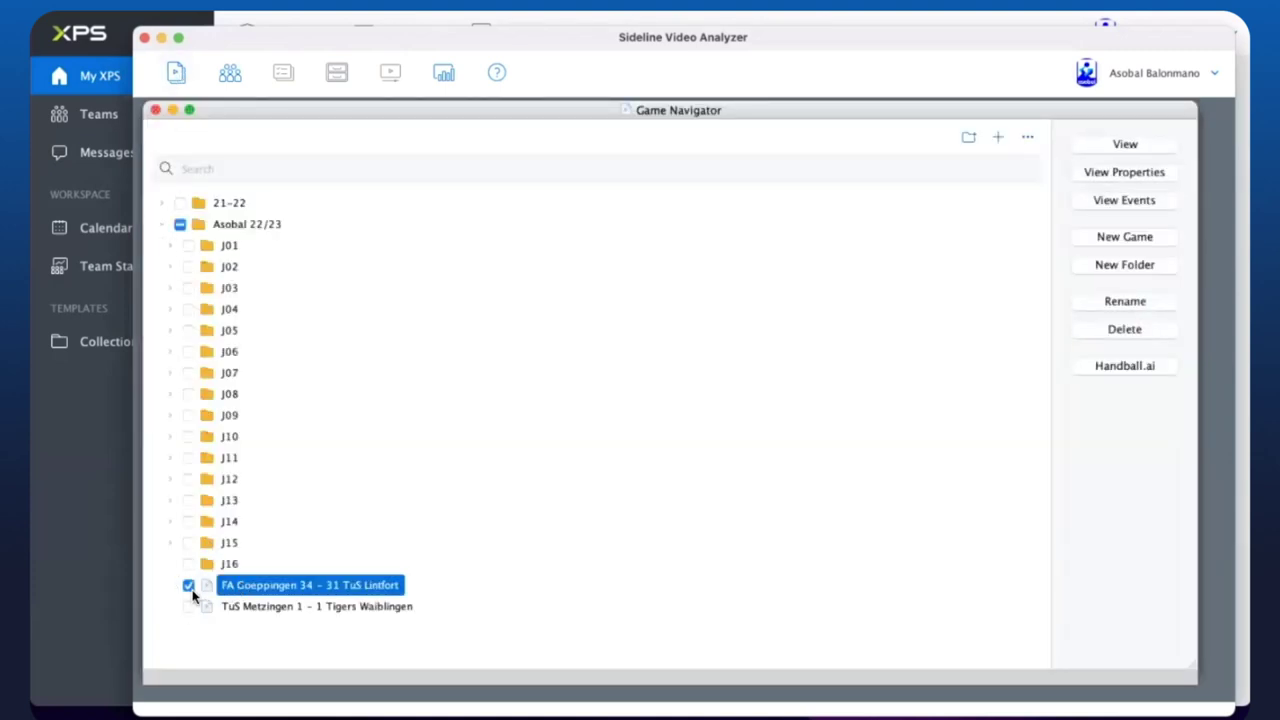
left_click(189, 605)
left_click(1124, 329)
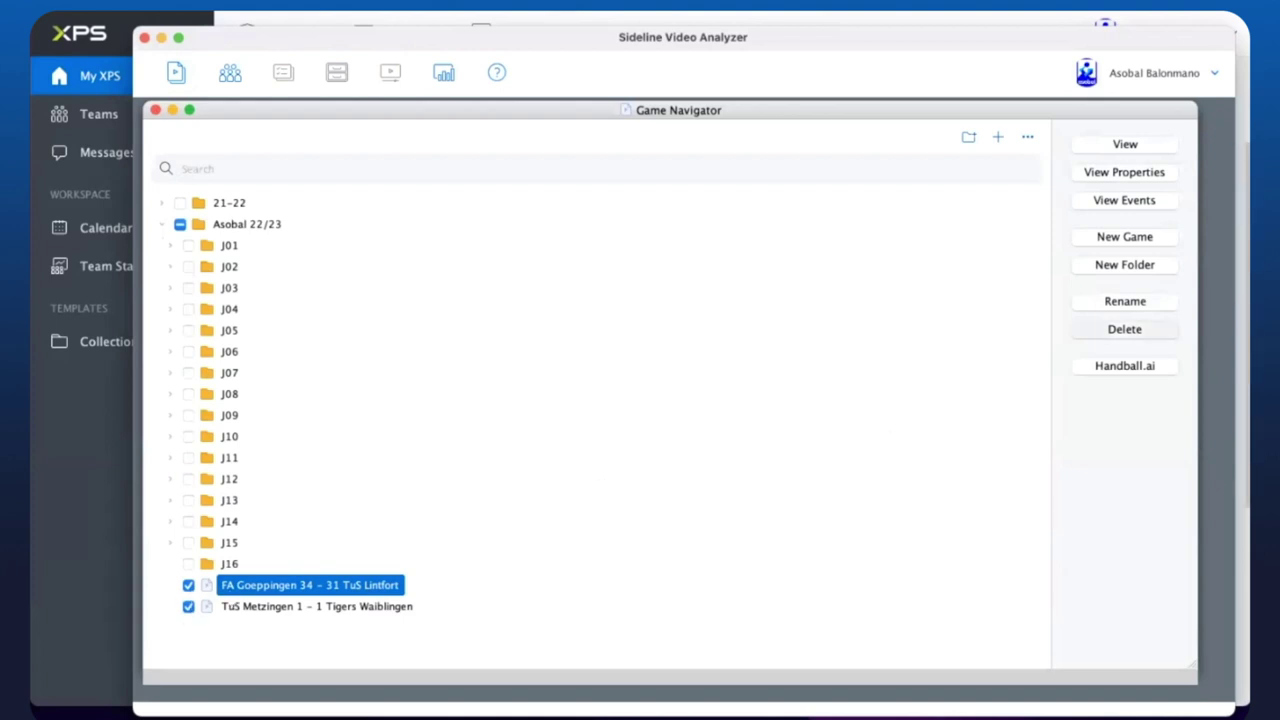
left_click(711, 440)
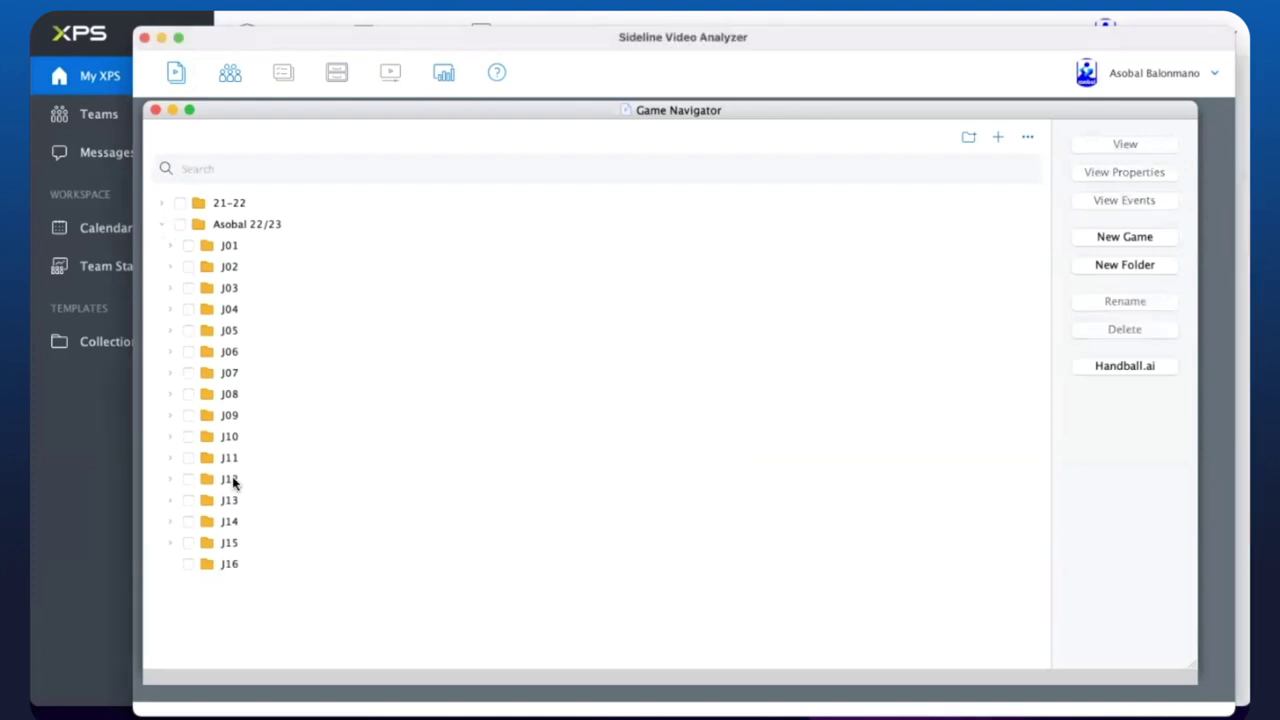
Step: Expand the J15 folder and search the account's games for "barça"
left_click(170, 542)
scroll(330, 507, "down", 2)
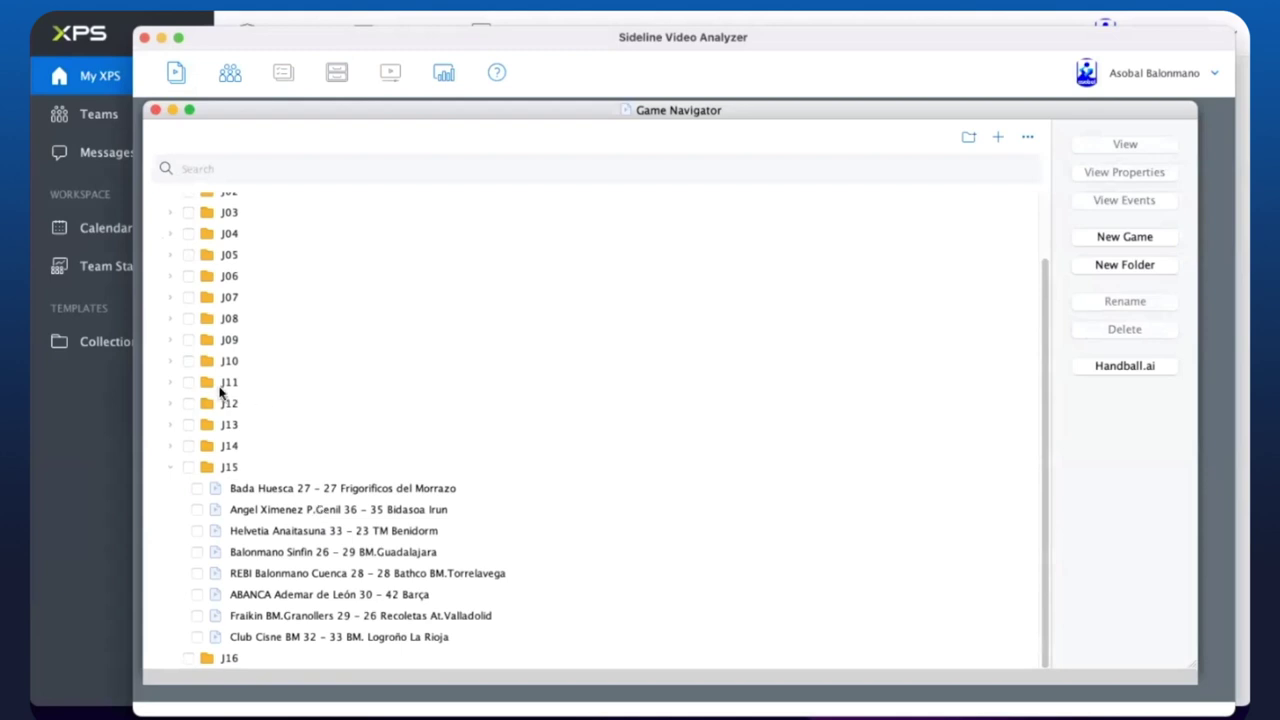
left_click(317, 164)
type("barc")
key("BackSpace")
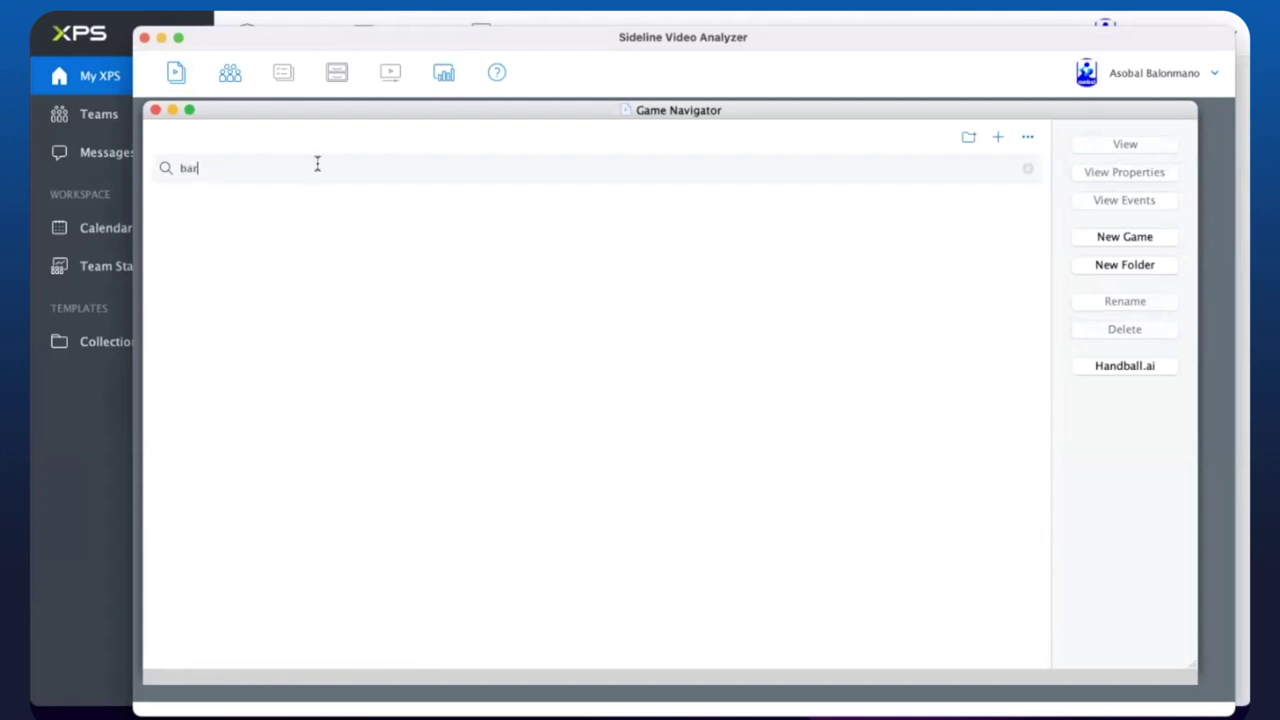
type("á")
key("BackSpace")
type("ça")
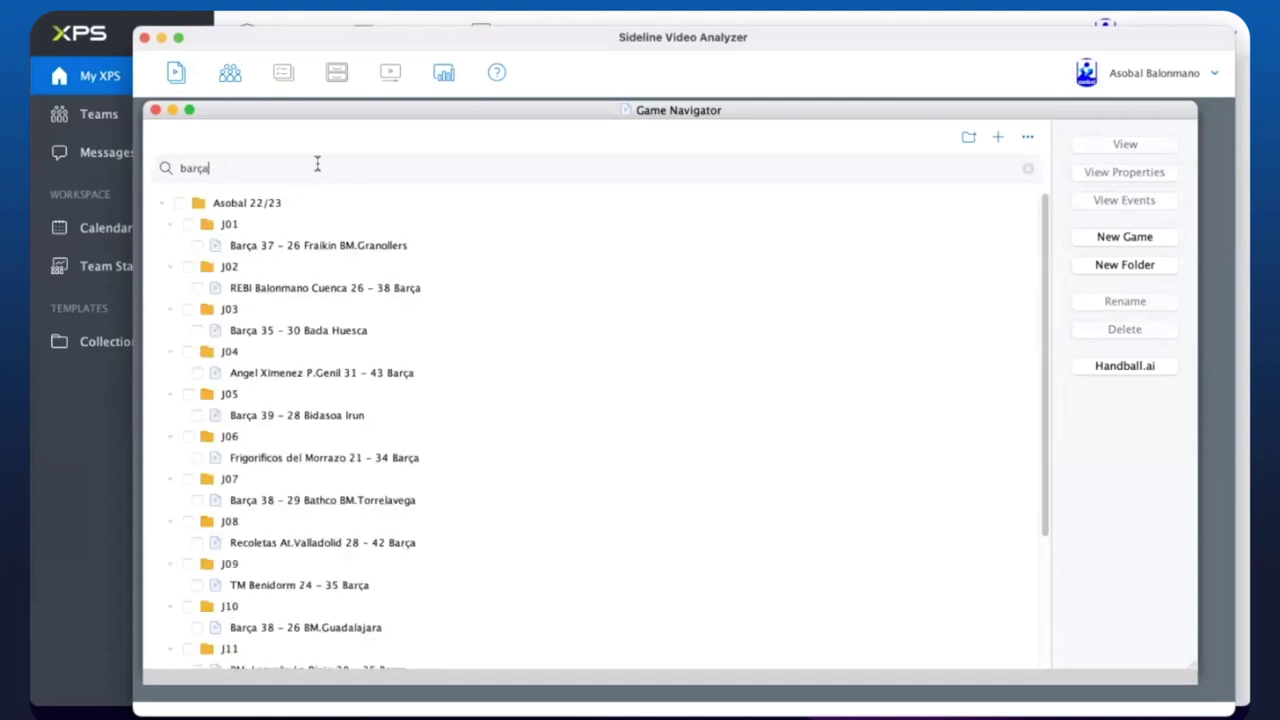
scroll(321, 353, "down", 5)
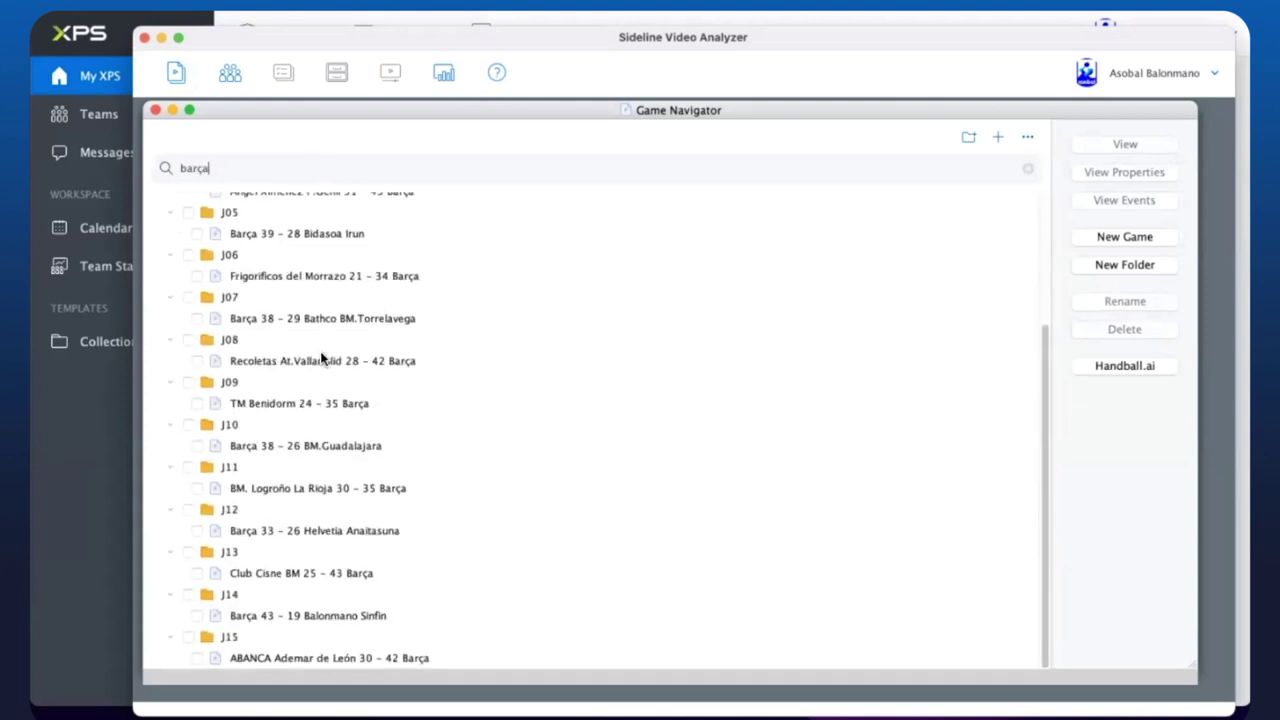
scroll(320, 355, "up", 5)
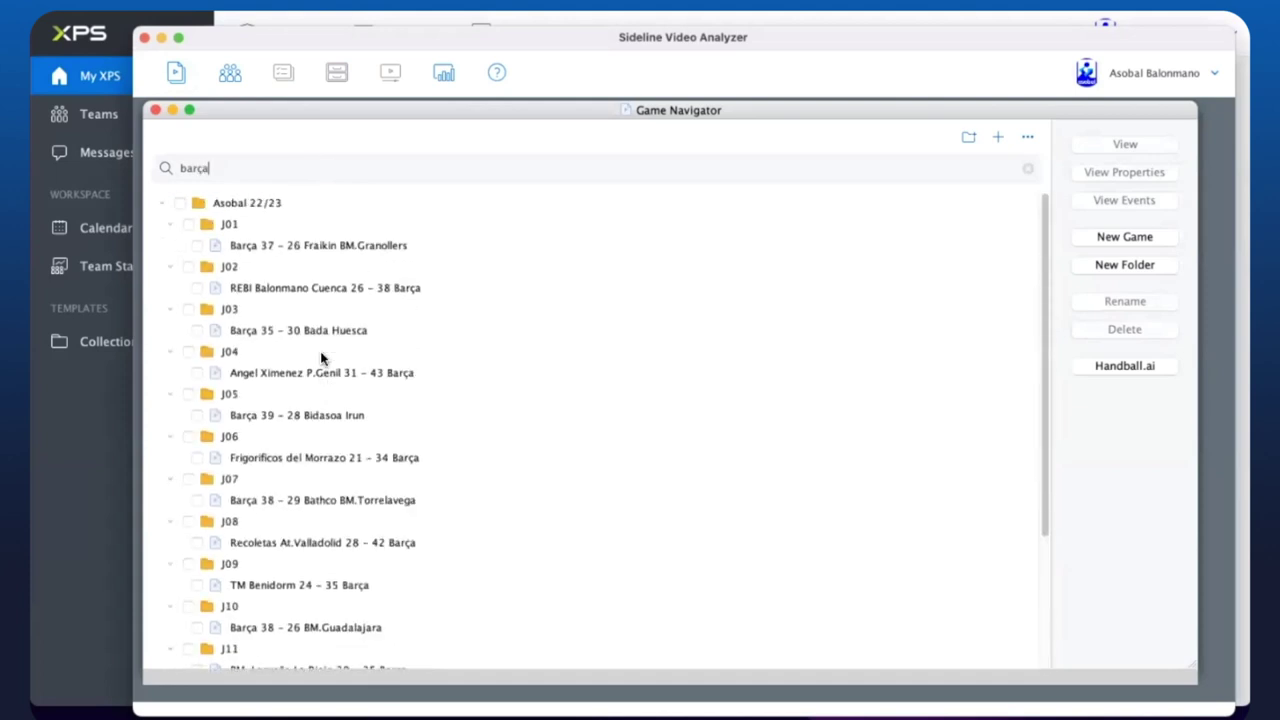
Step: Clear the search and open the Handball.ai statistics of J15's Fraikin BM.Granollers 29 - 26 Recoletas At.Valladolid game
key("BackSpace")
key("BackSpace")
key("BackSpace")
key("BackSpace")
key("BackSpace")
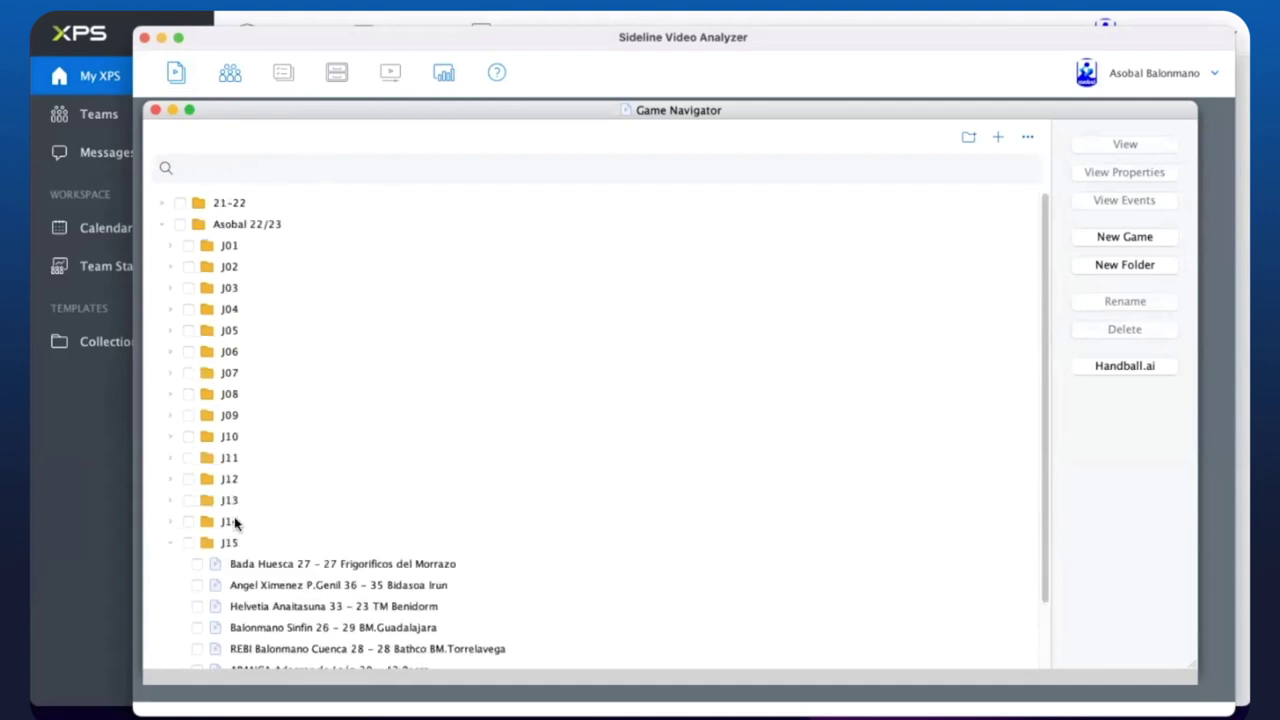
scroll(235, 522, "down", 2)
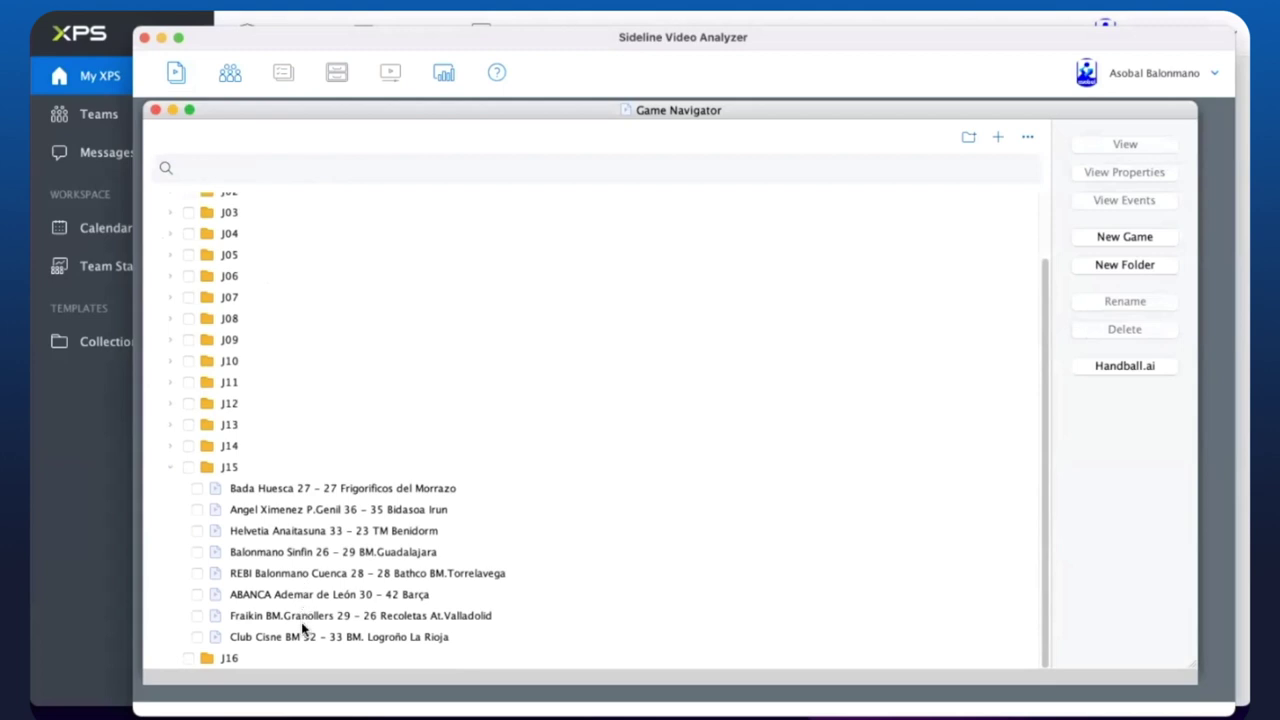
left_click(303, 620)
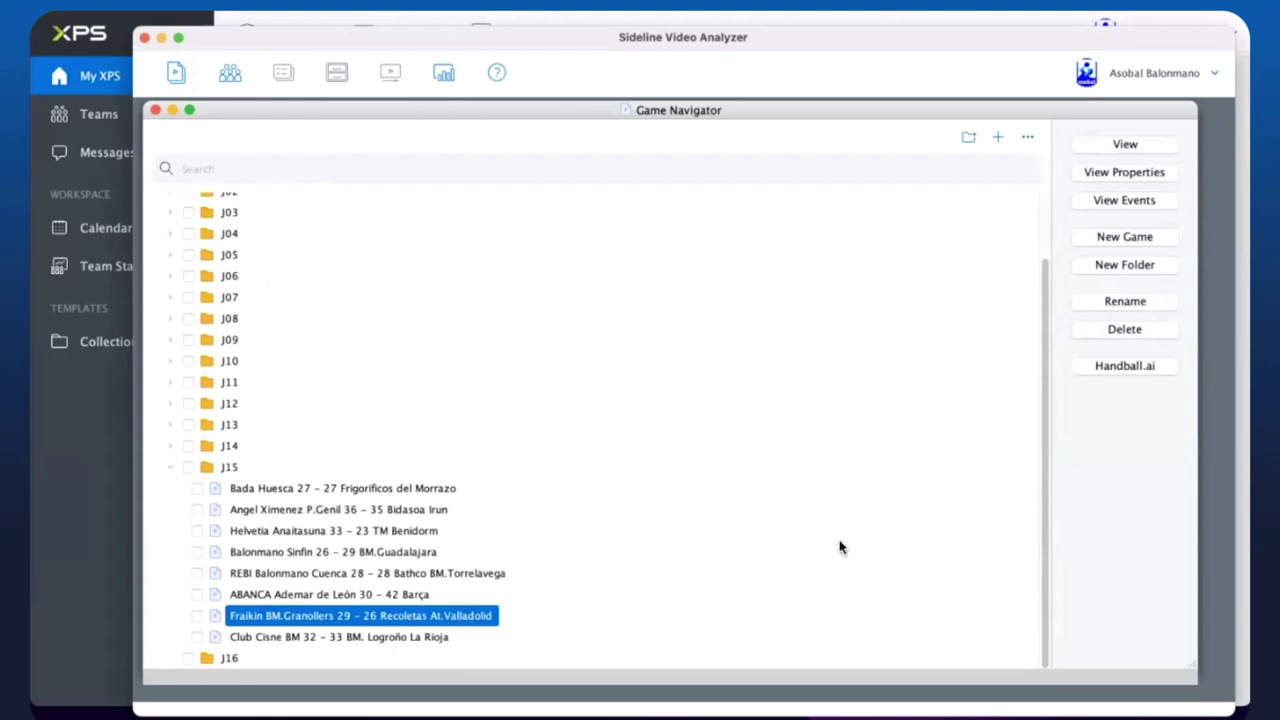
left_click(660, 524)
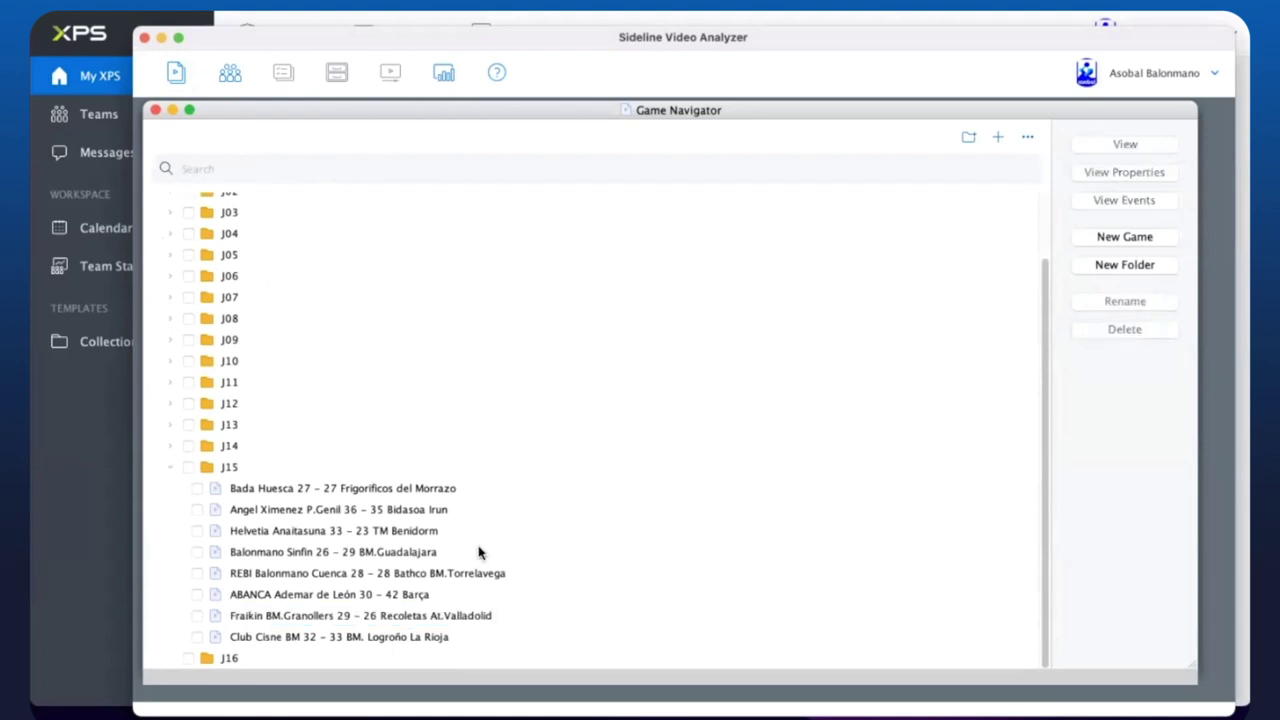
left_click(336, 620)
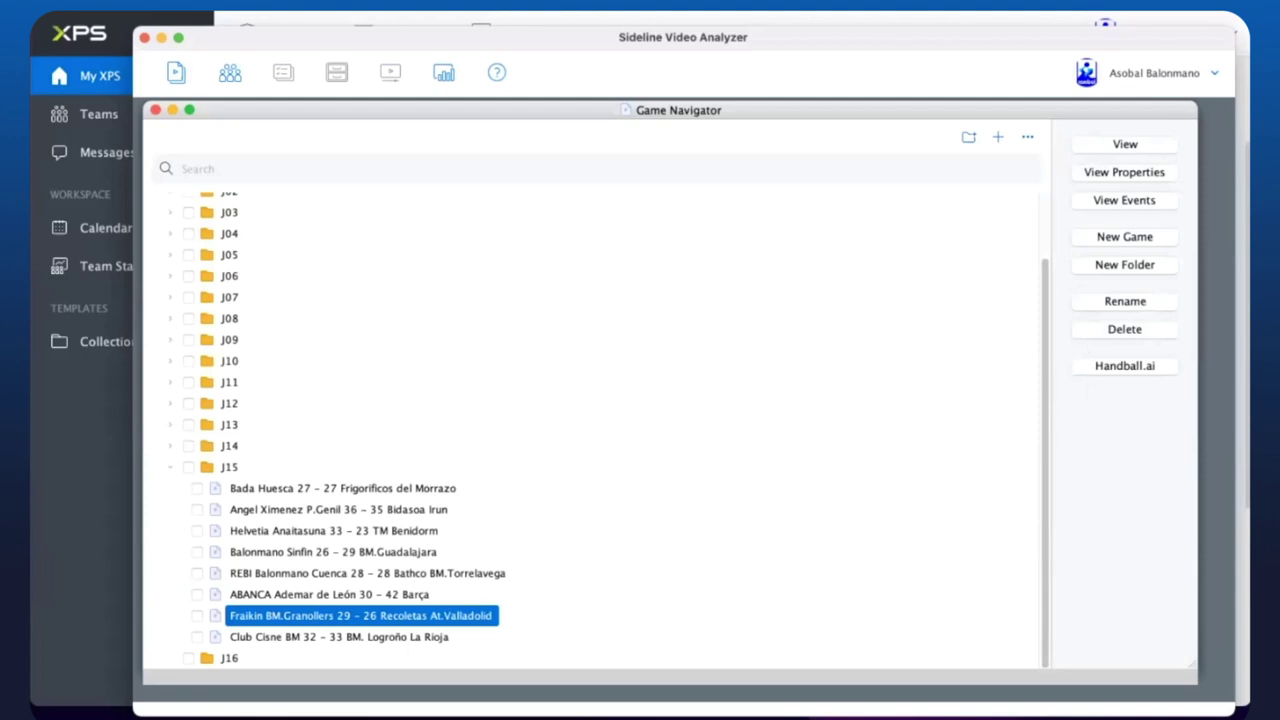
left_click(1124, 365)
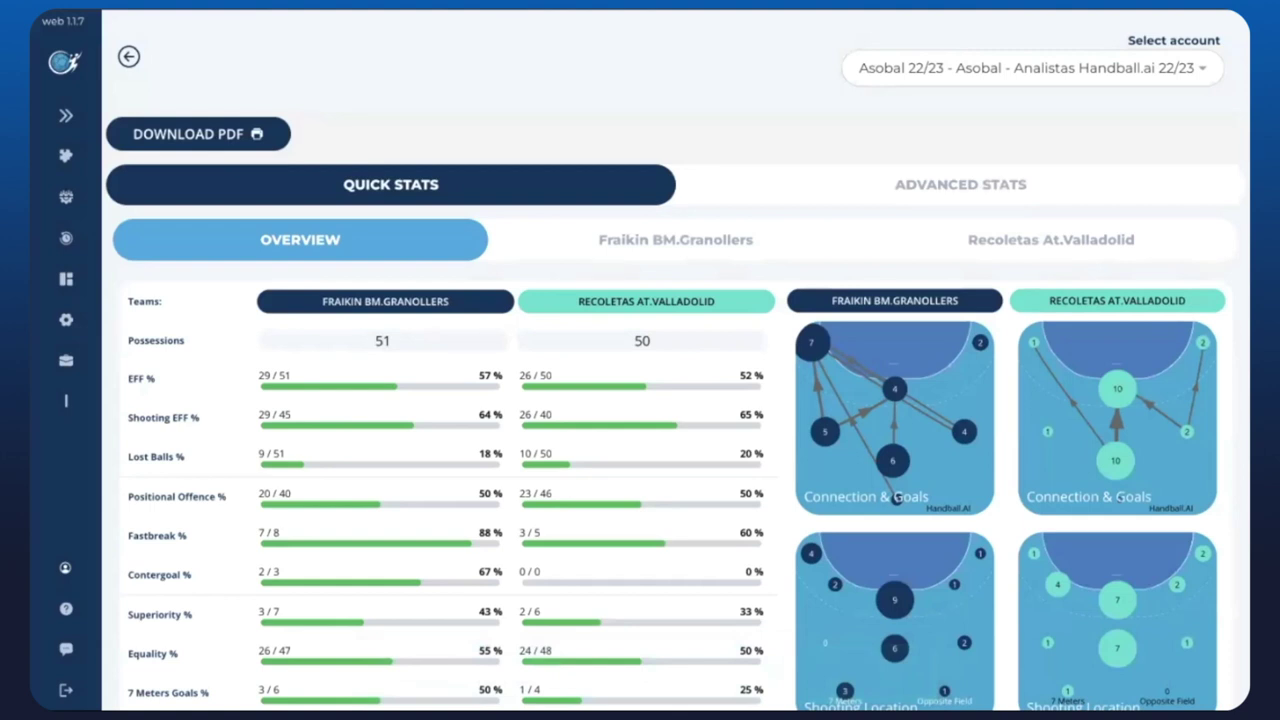
Step: Examine the Quick Stats overview comparing both teams' efficiency, goalkeeper figures, connections and shooting locations
scroll(855, 158, "down", 2)
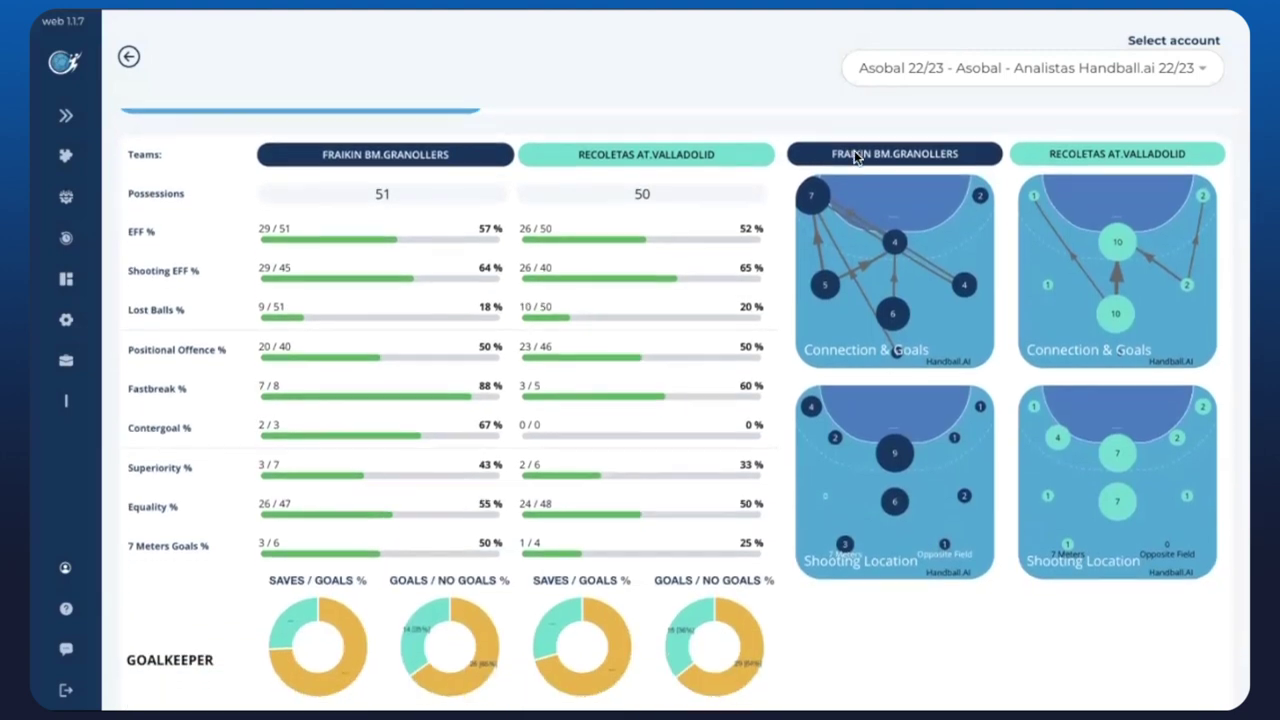
scroll(855, 158, "down", 1)
scroll(855, 158, "up", 3)
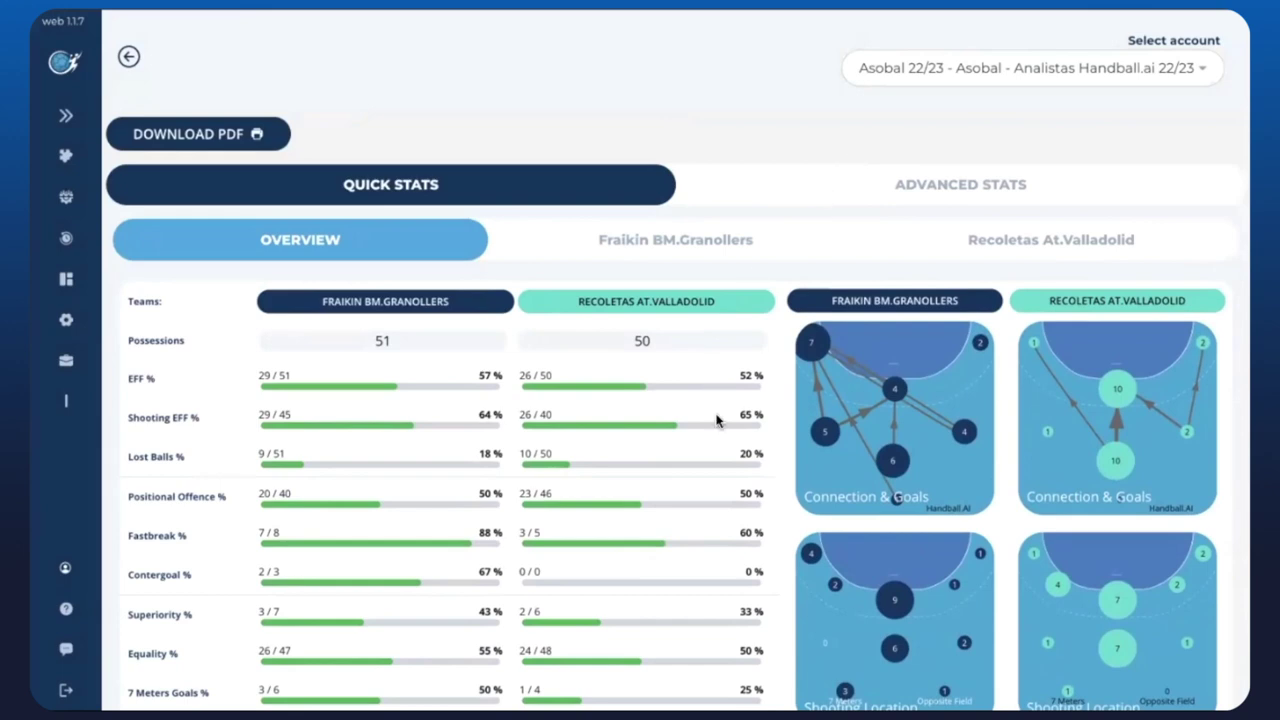
scroll(716, 420, "down", 3)
scroll(716, 420, "up", 3)
mouse_move(548, 690)
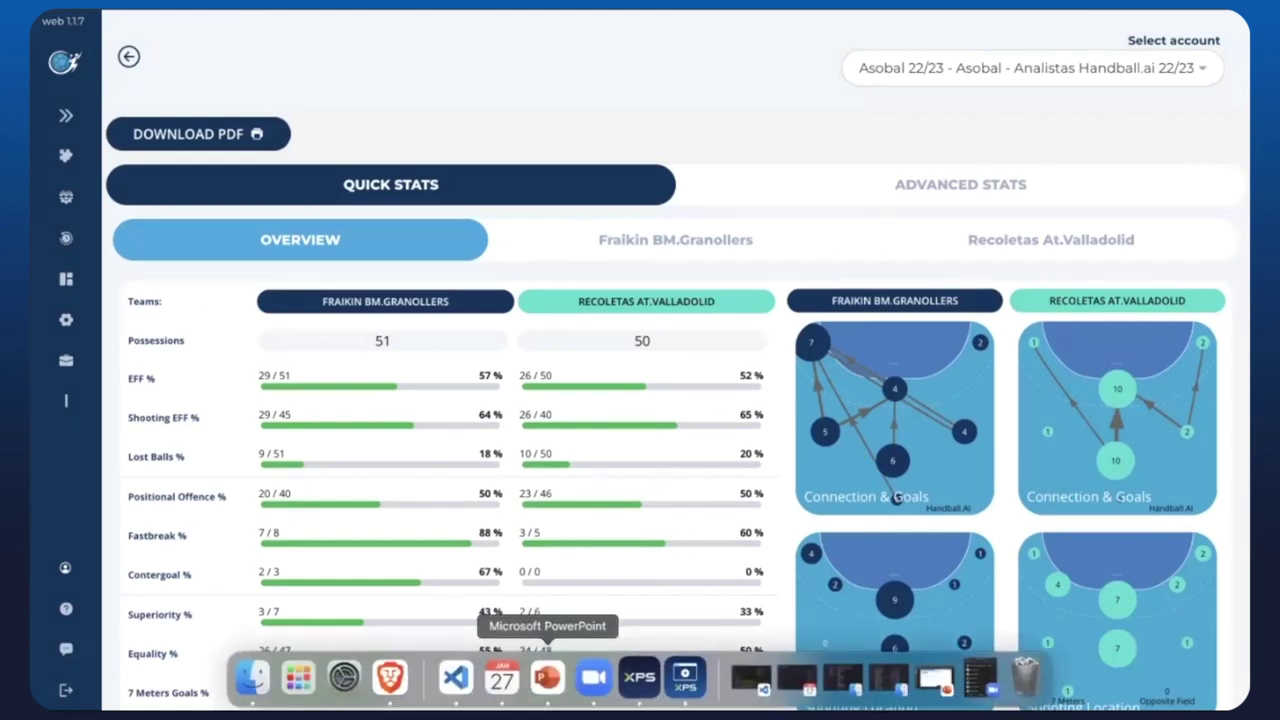
Step: Switch to the XPS Sideline Video Analyzer and open the Handball.ai team analysis of Fraikin BM.Granollers from the 22-23 teams
left_click(629, 678)
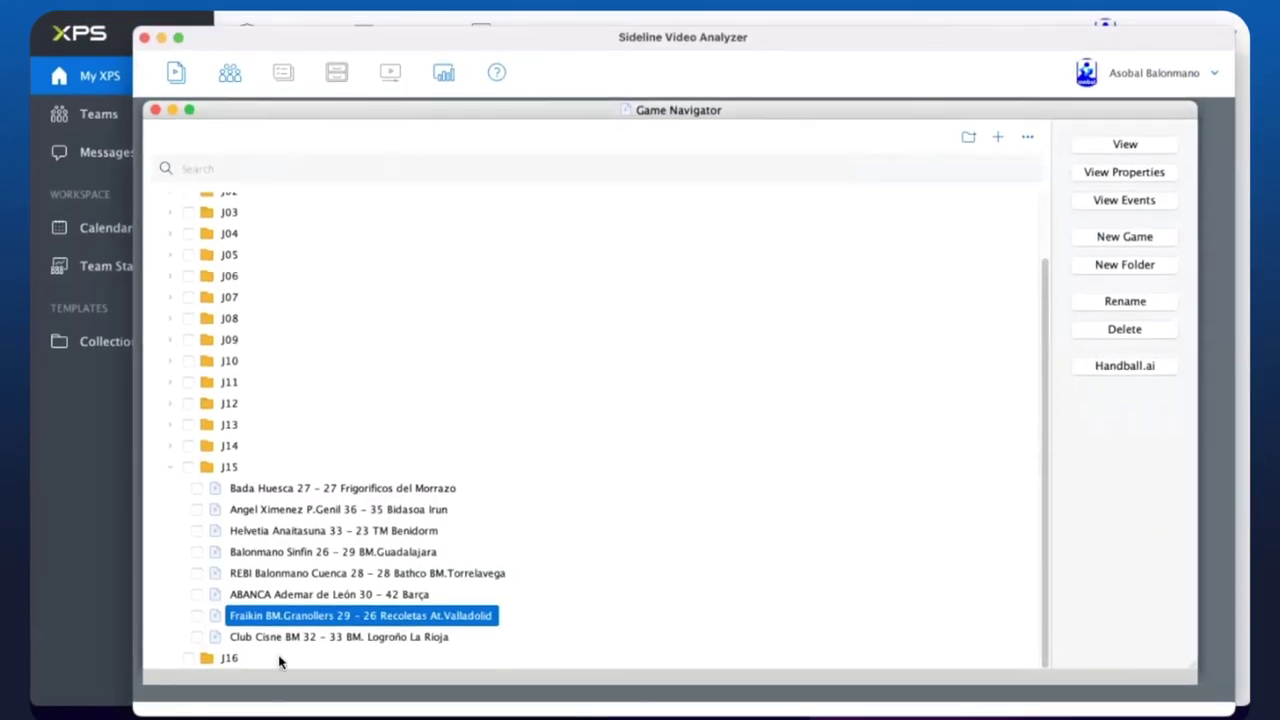
left_click(229, 76)
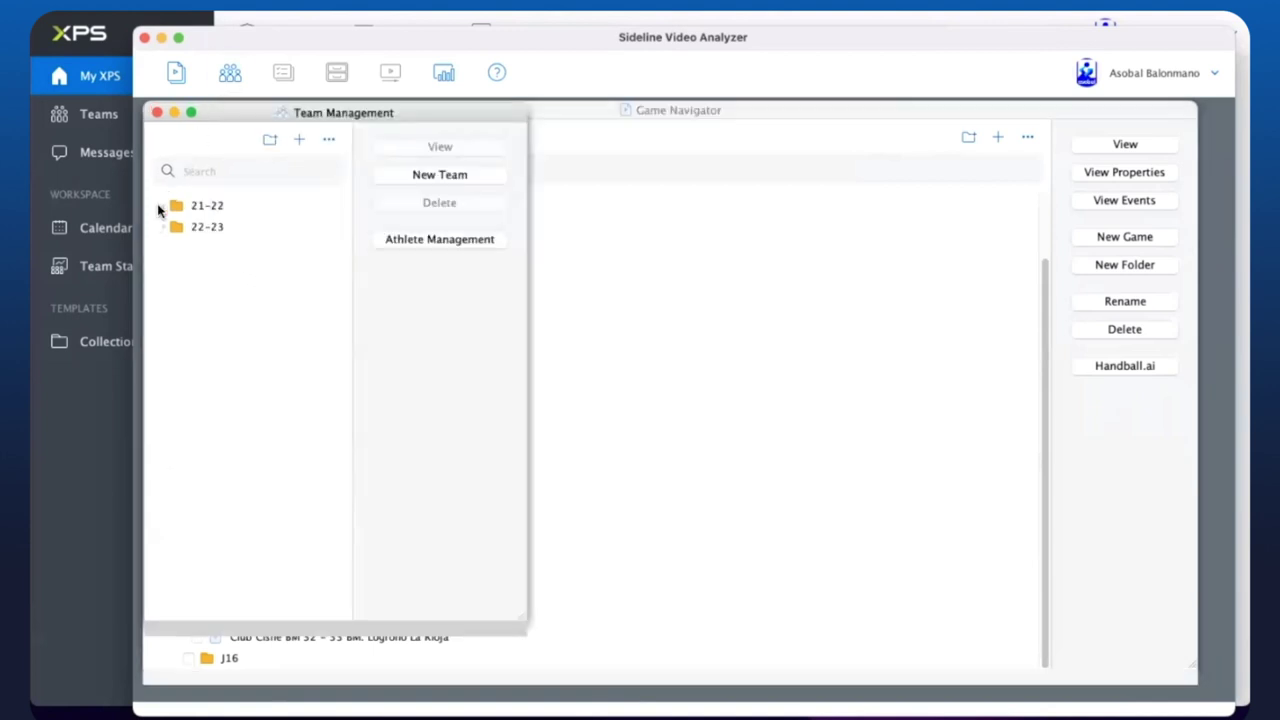
left_click(163, 228)
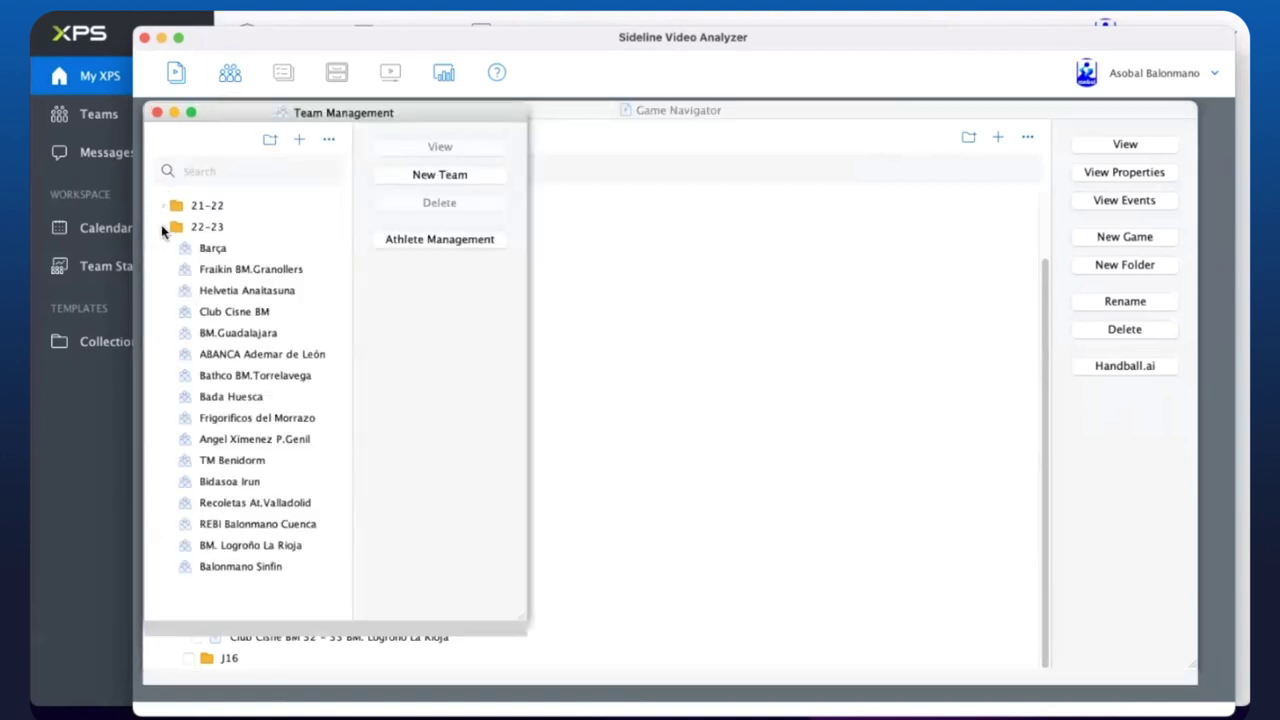
left_click(213, 266)
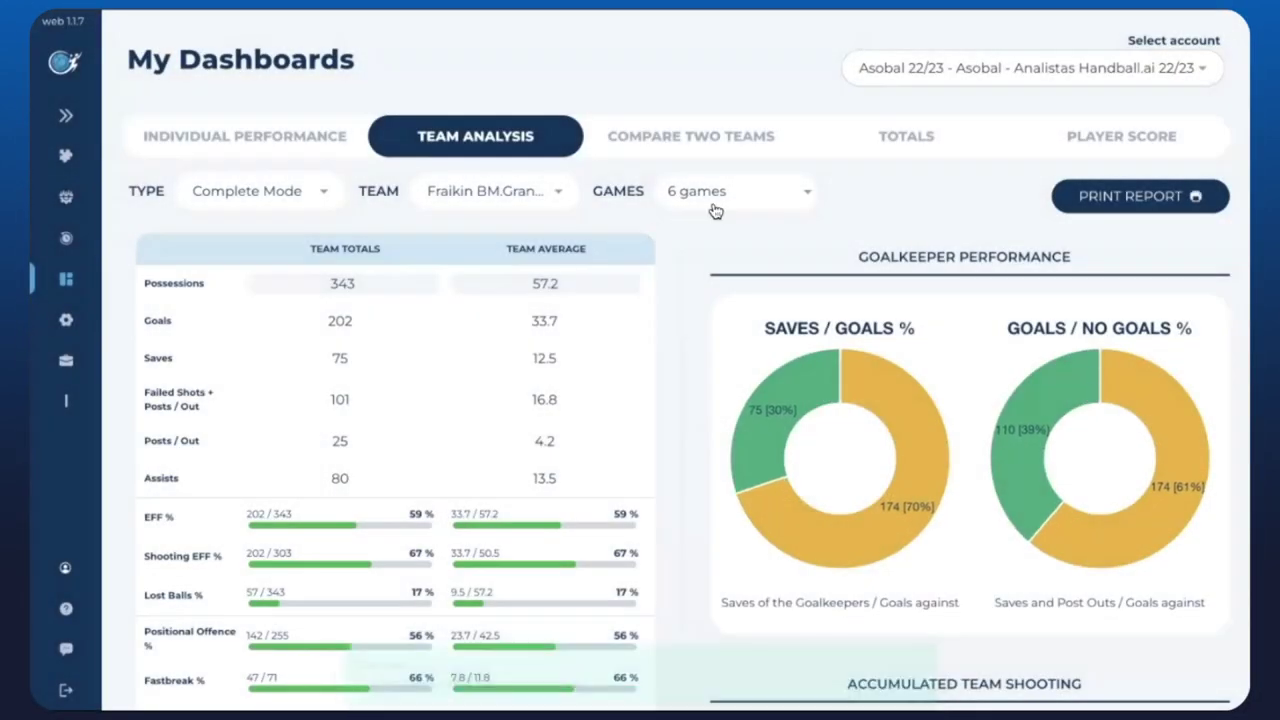
Step: Include all games in the Fraikin BM.Granollers team analysis and review the totals, goalkeeper performance, connections and accumulated shooting
left_click(711, 205)
left_click(441, 183)
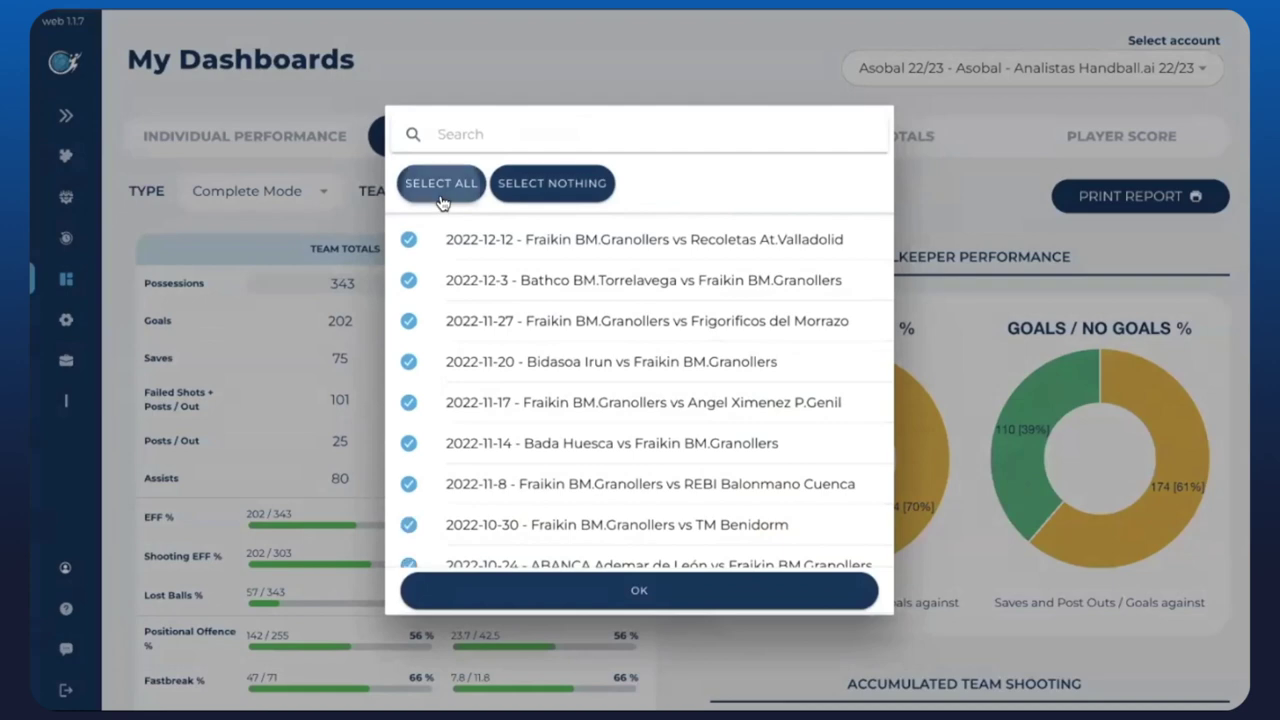
left_click(648, 590)
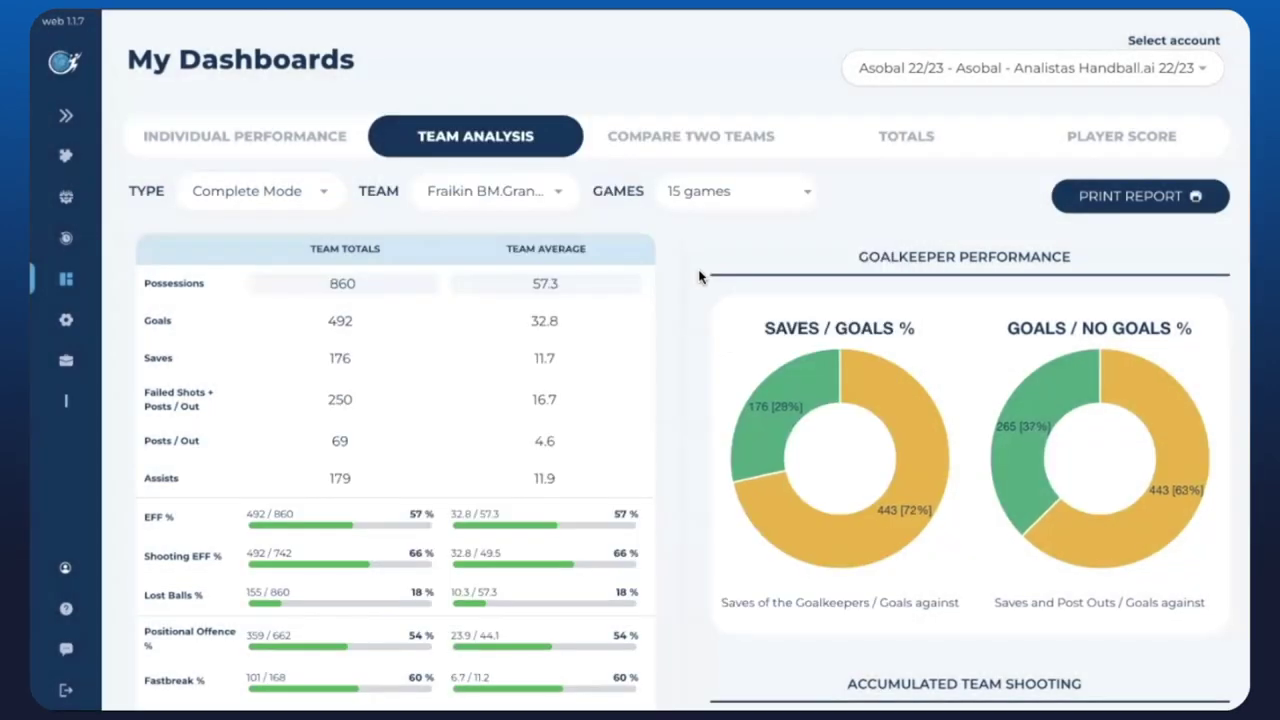
scroll(700, 277, "down", 5)
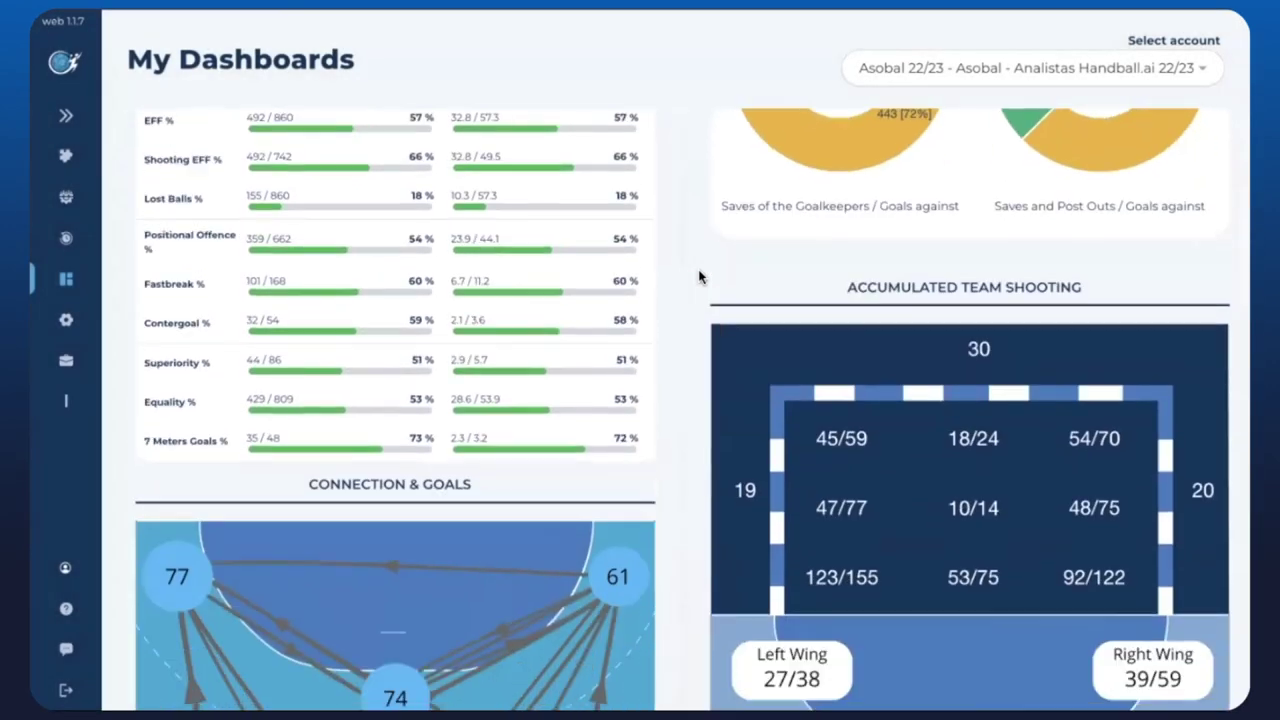
scroll(700, 277, "down", 9)
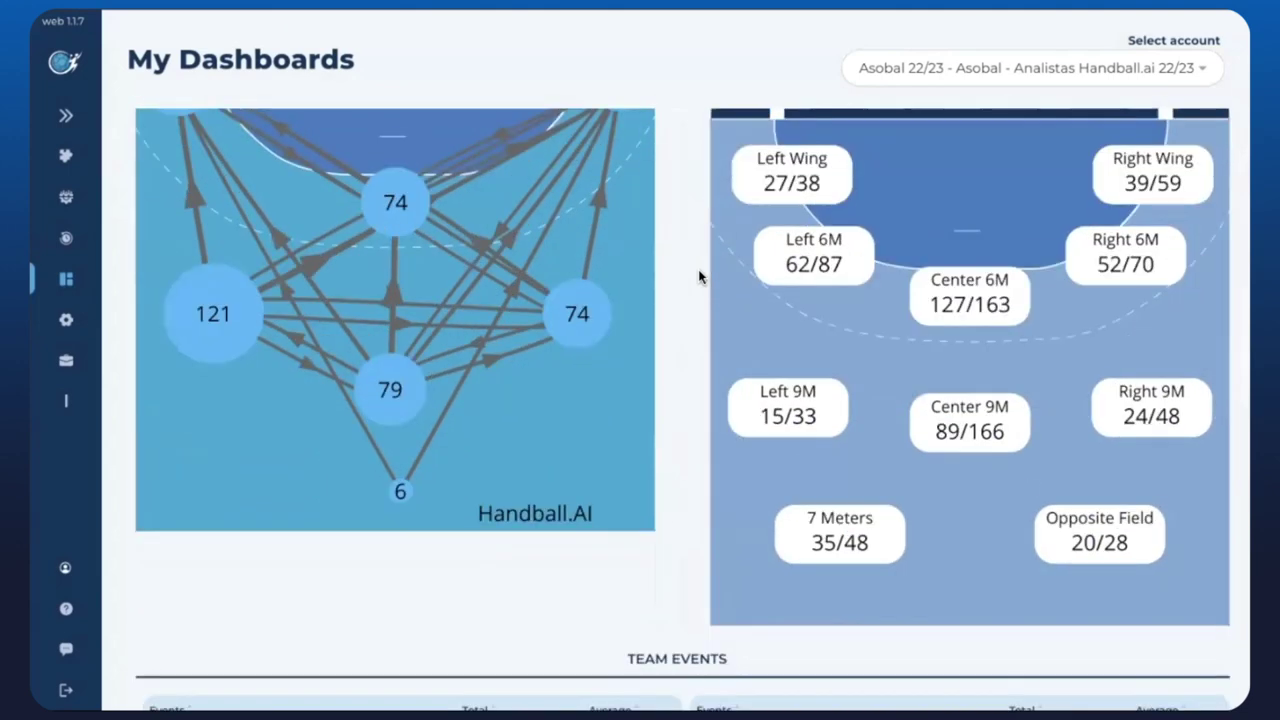
scroll(699, 277, "up", 5)
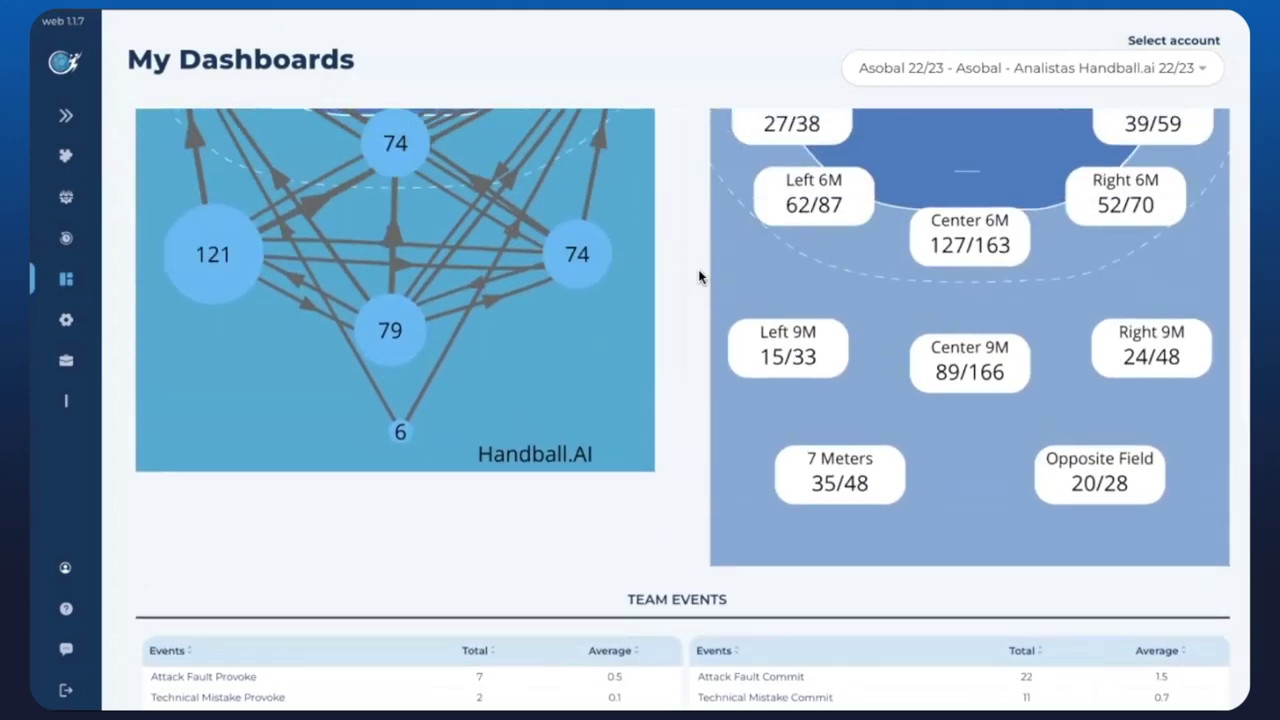
scroll(699, 276, "up", 6)
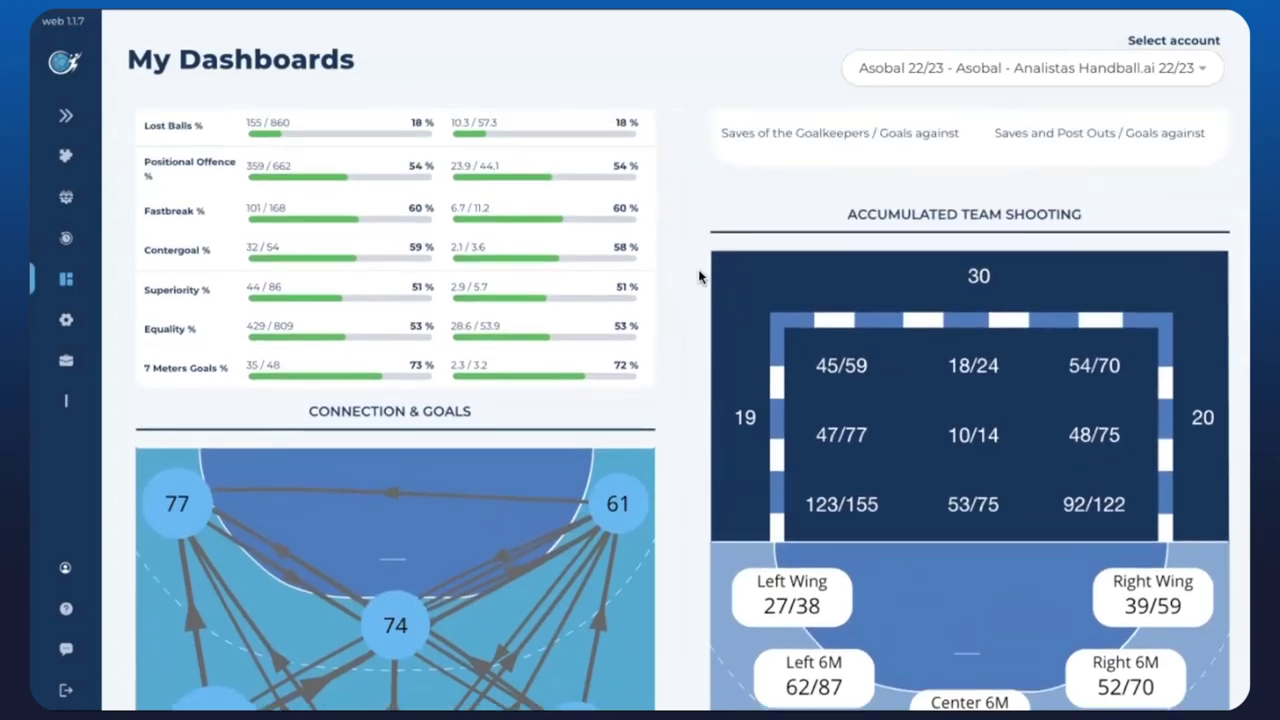
scroll(699, 276, "up", 5)
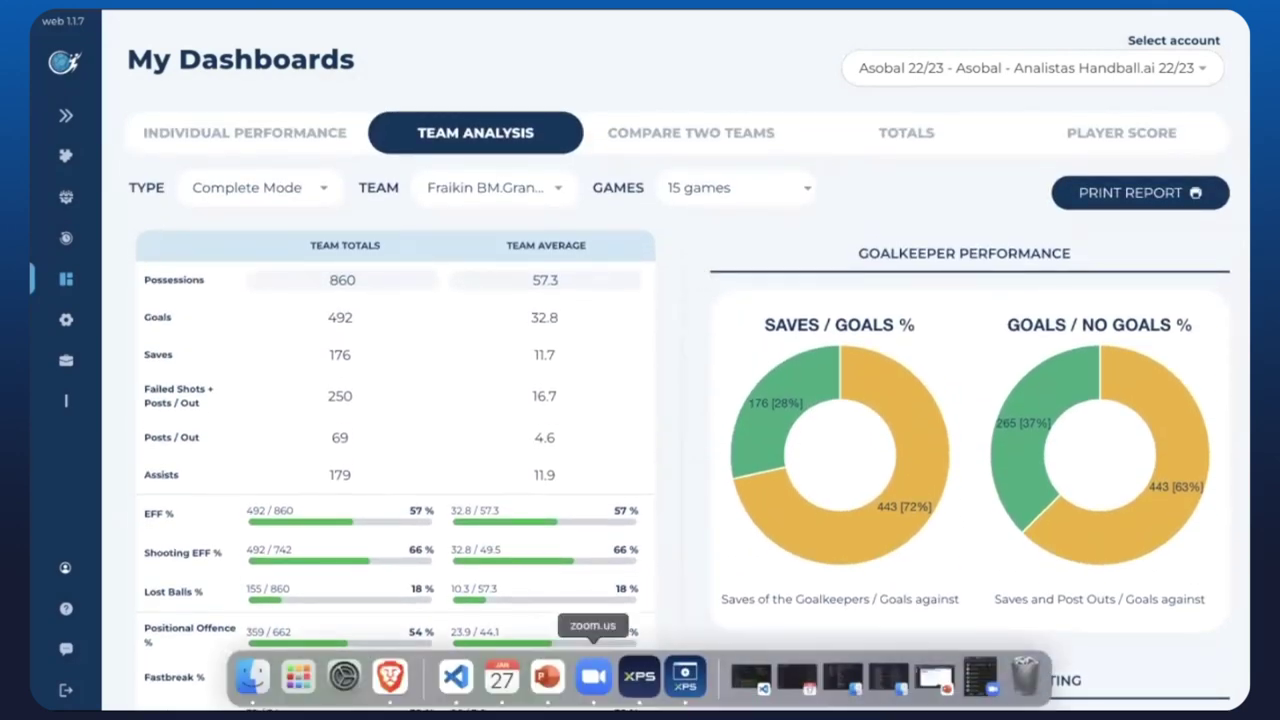
Step: Switch back to XPS, view the Fraikin BM.Granollers roster and open the Handball.ai statistics of player number 9
left_click(637, 678)
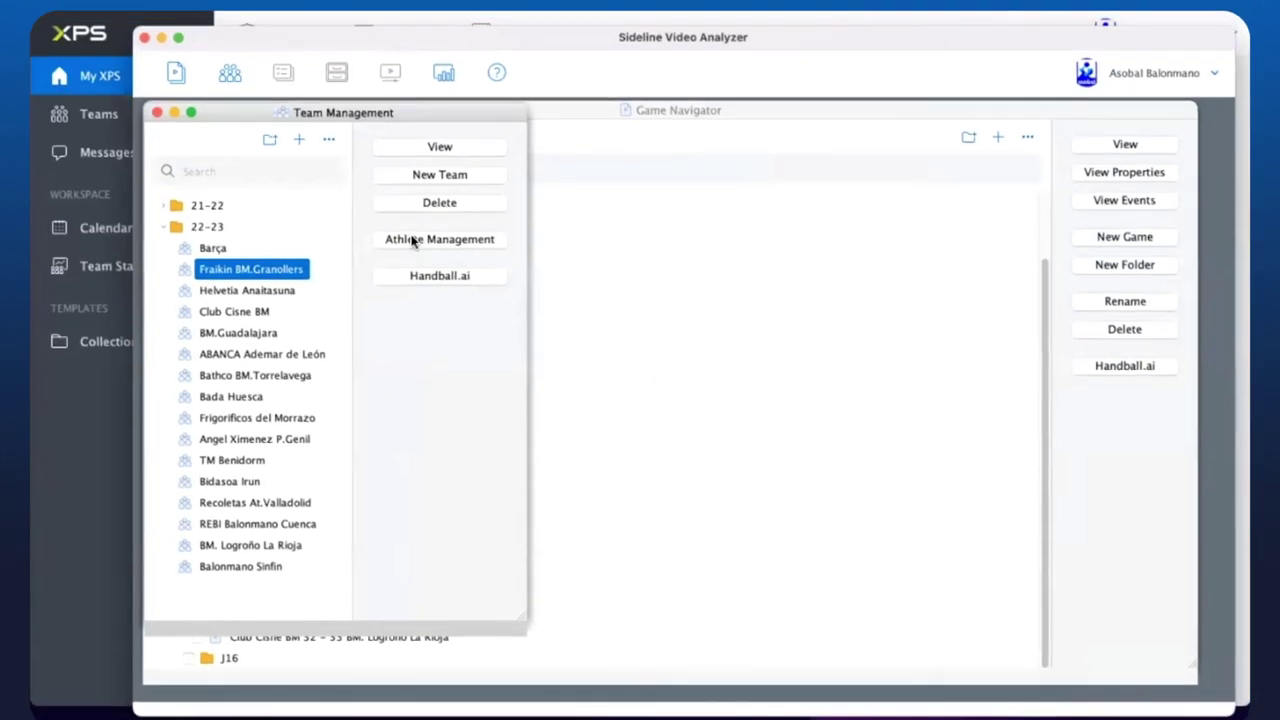
left_click(445, 146)
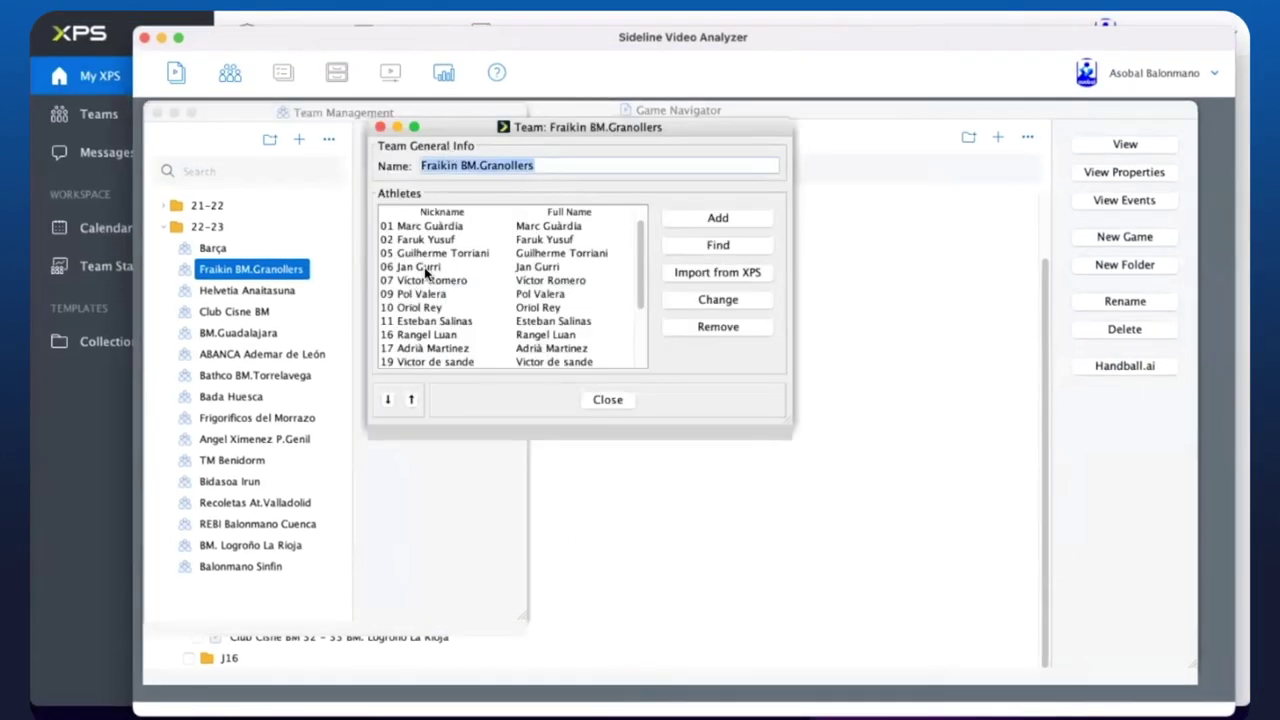
scroll(438, 273, "down", 1)
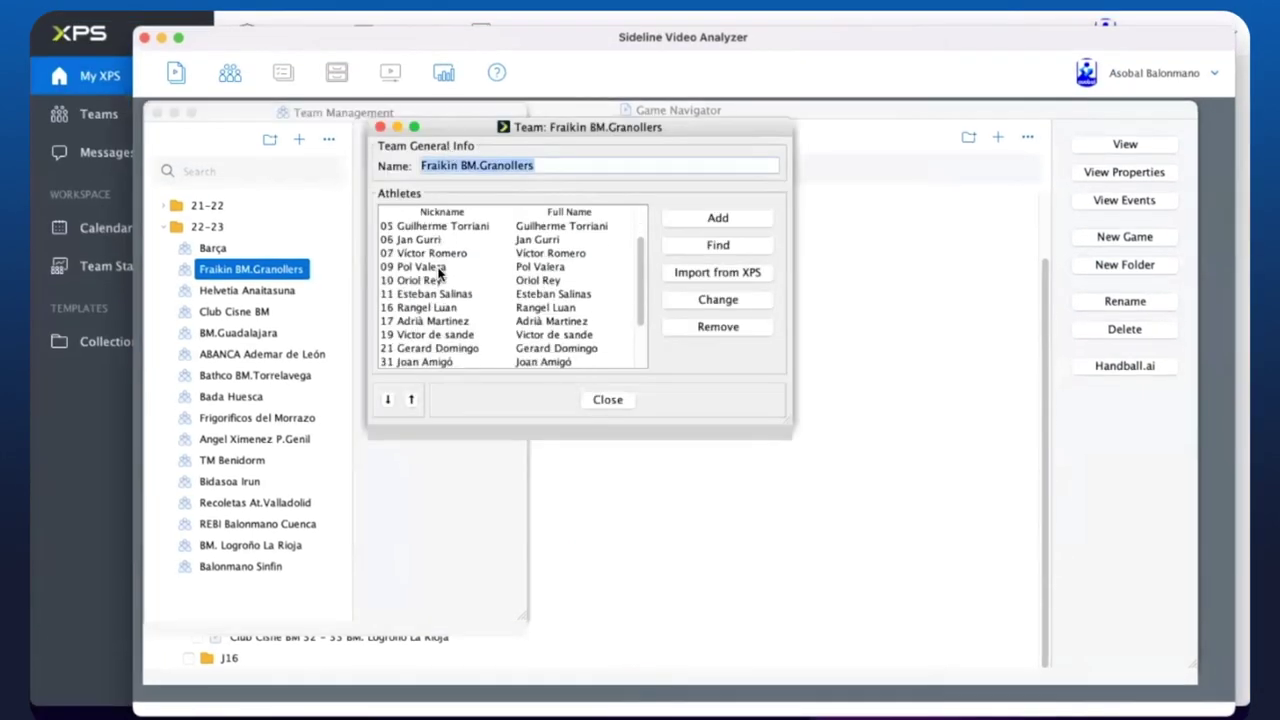
left_click(438, 268)
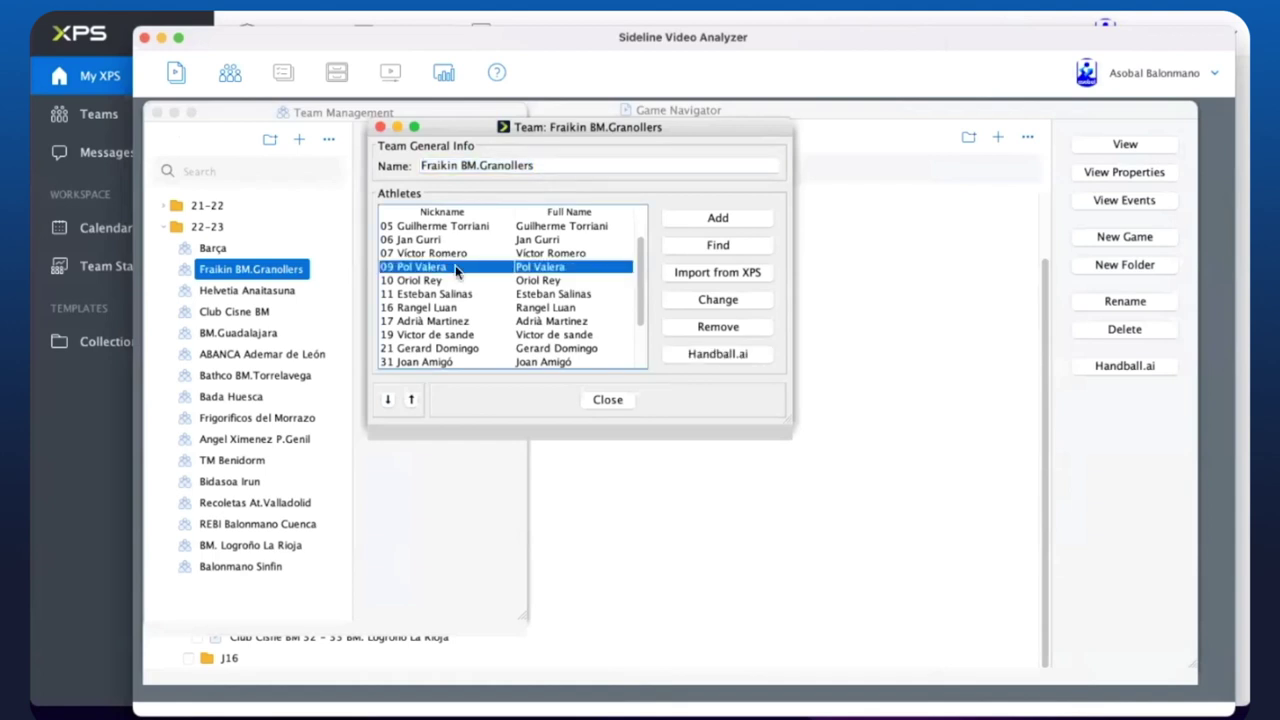
left_click(712, 354)
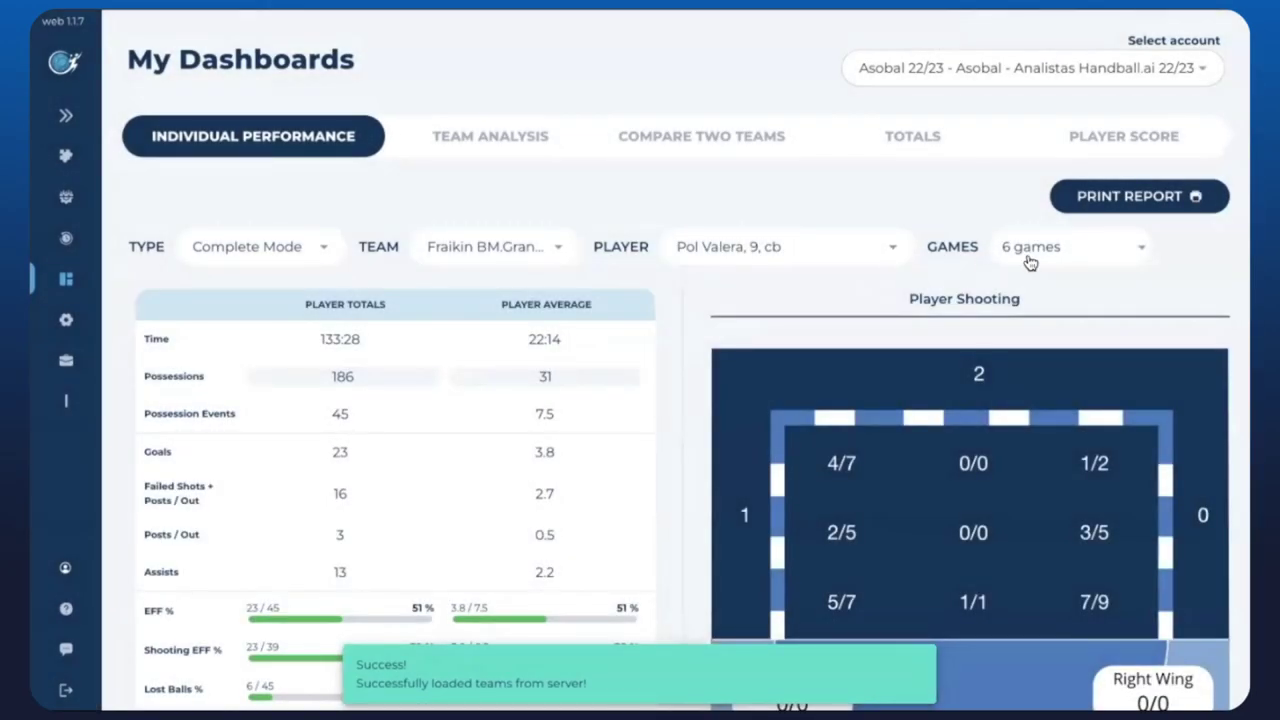
Step: Include all games in player number 9's individual performance dashboard and review the totals, averages, shooting locations and goal charts
left_click(1030, 262)
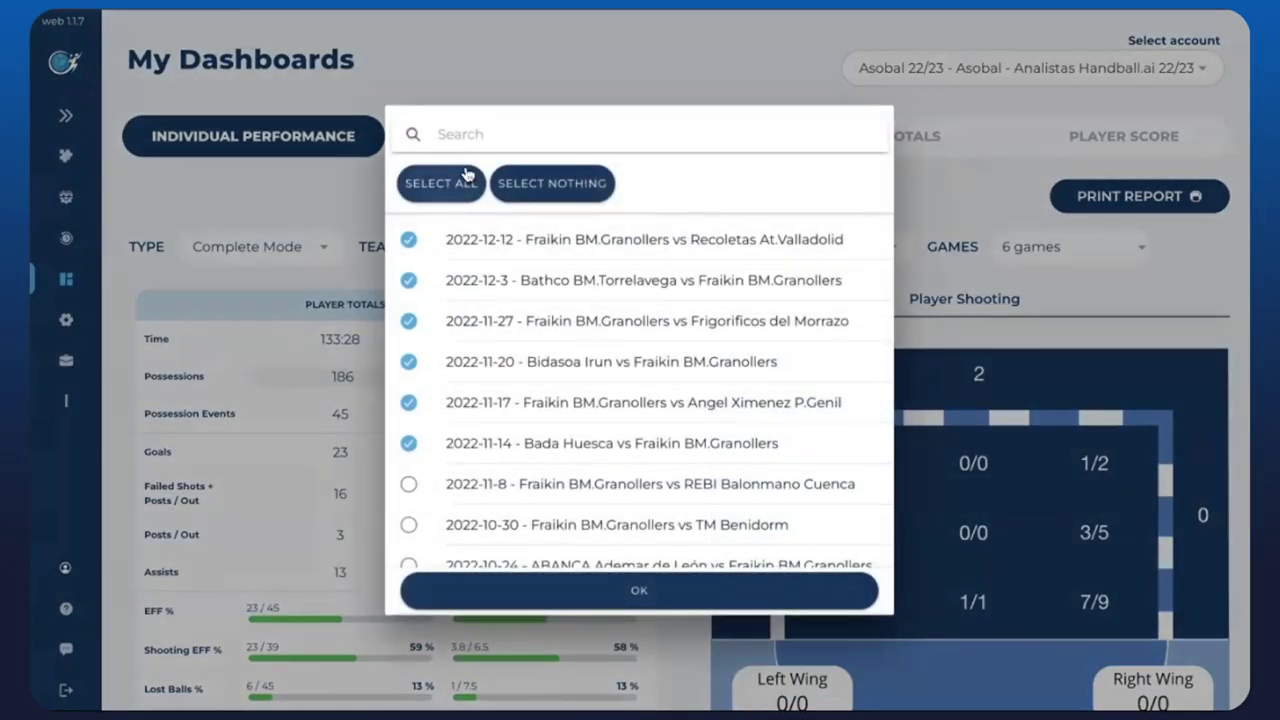
left_click(438, 183)
left_click(598, 604)
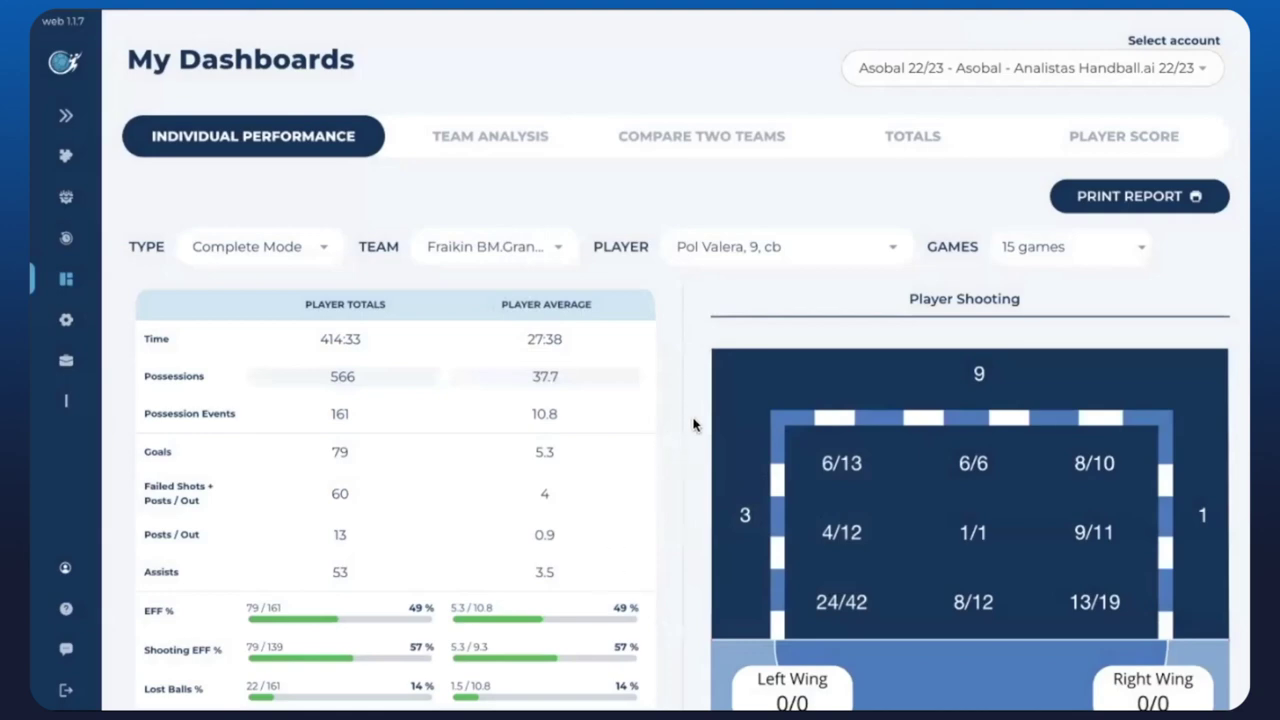
scroll(694, 425, "down", 5)
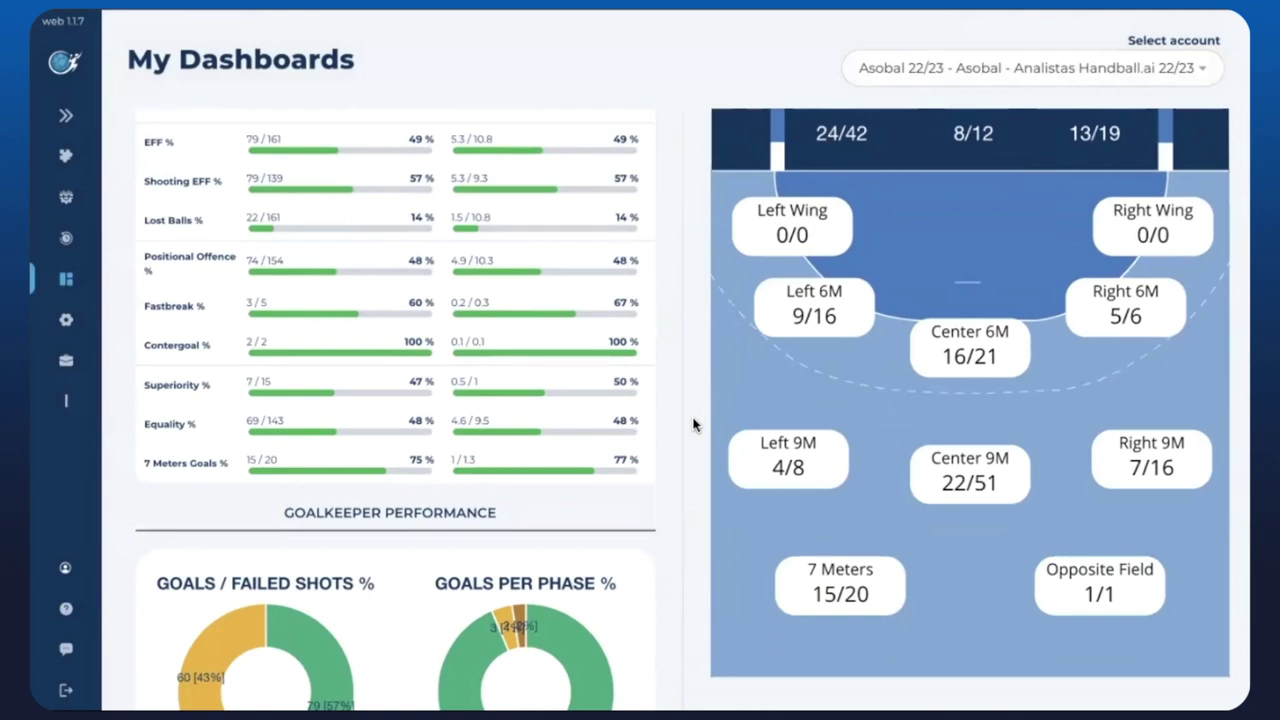
scroll(694, 425, "down", 2)
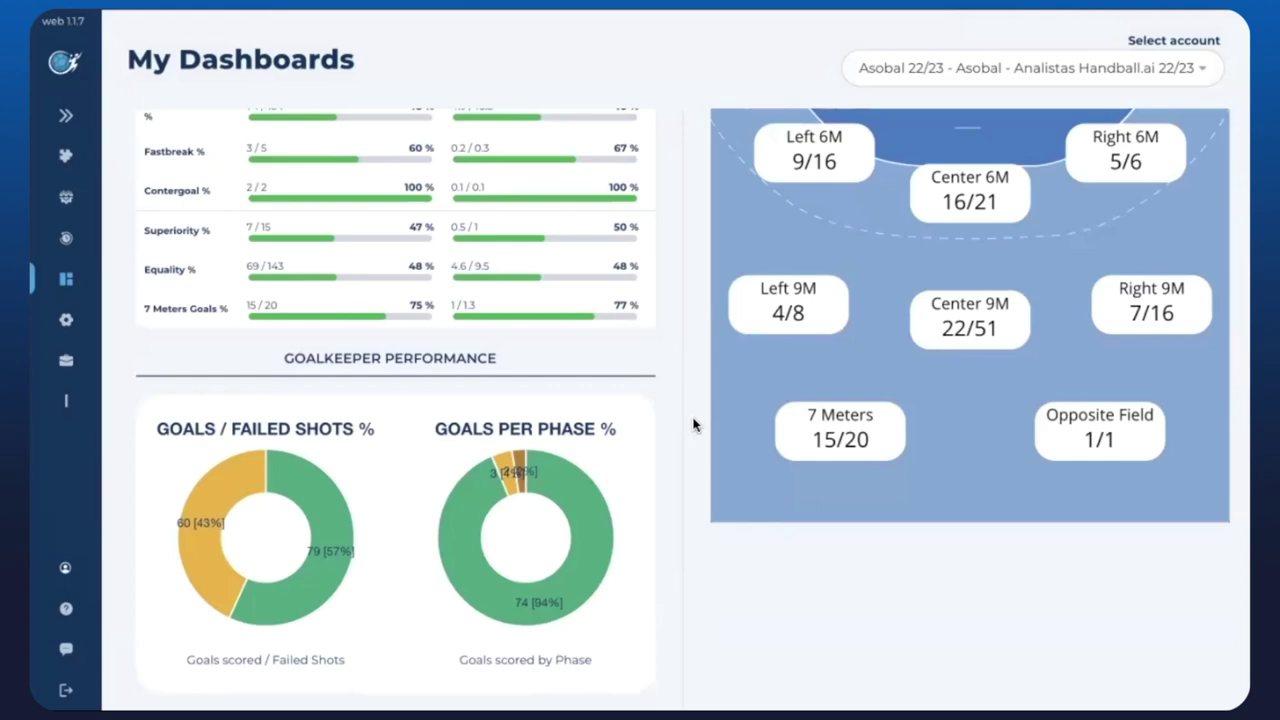
scroll(694, 425, "down", 6)
scroll(694, 425, "up", 5)
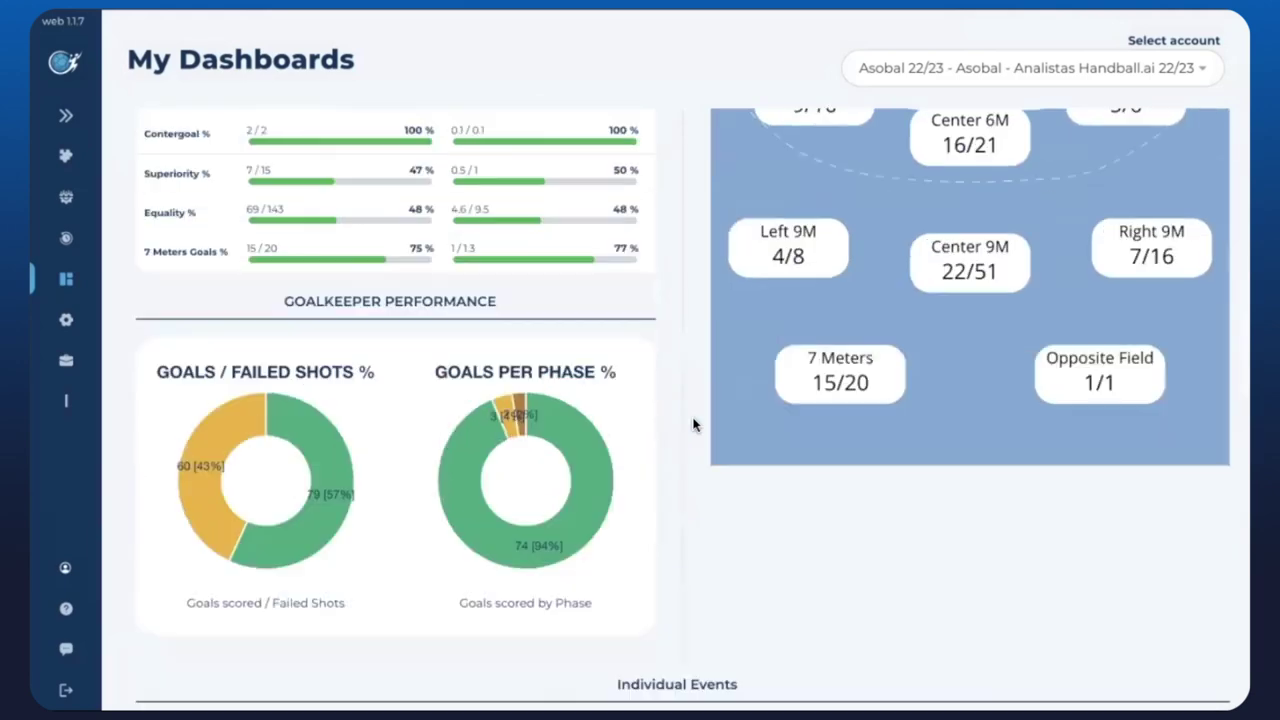
scroll(694, 425, "up", 10)
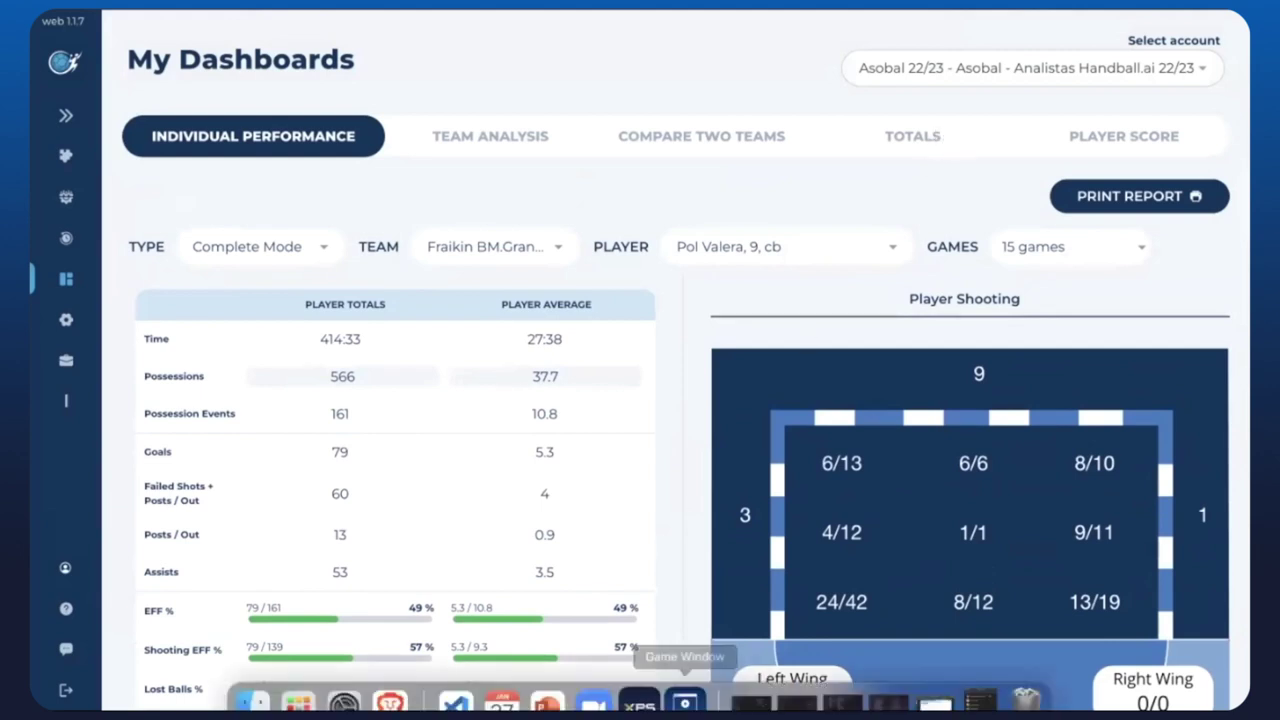
left_click(543, 686)
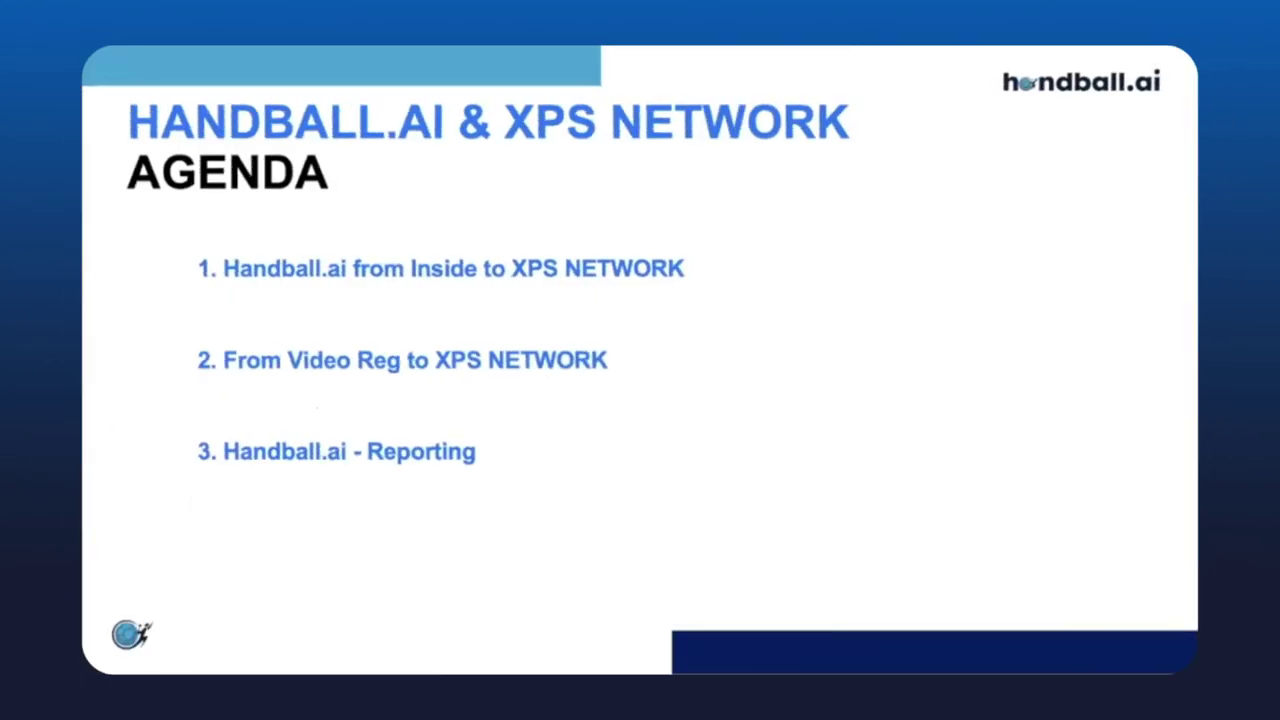
left_click(226, 450)
left_click_drag(250, 447, 436, 452)
left_click(434, 529)
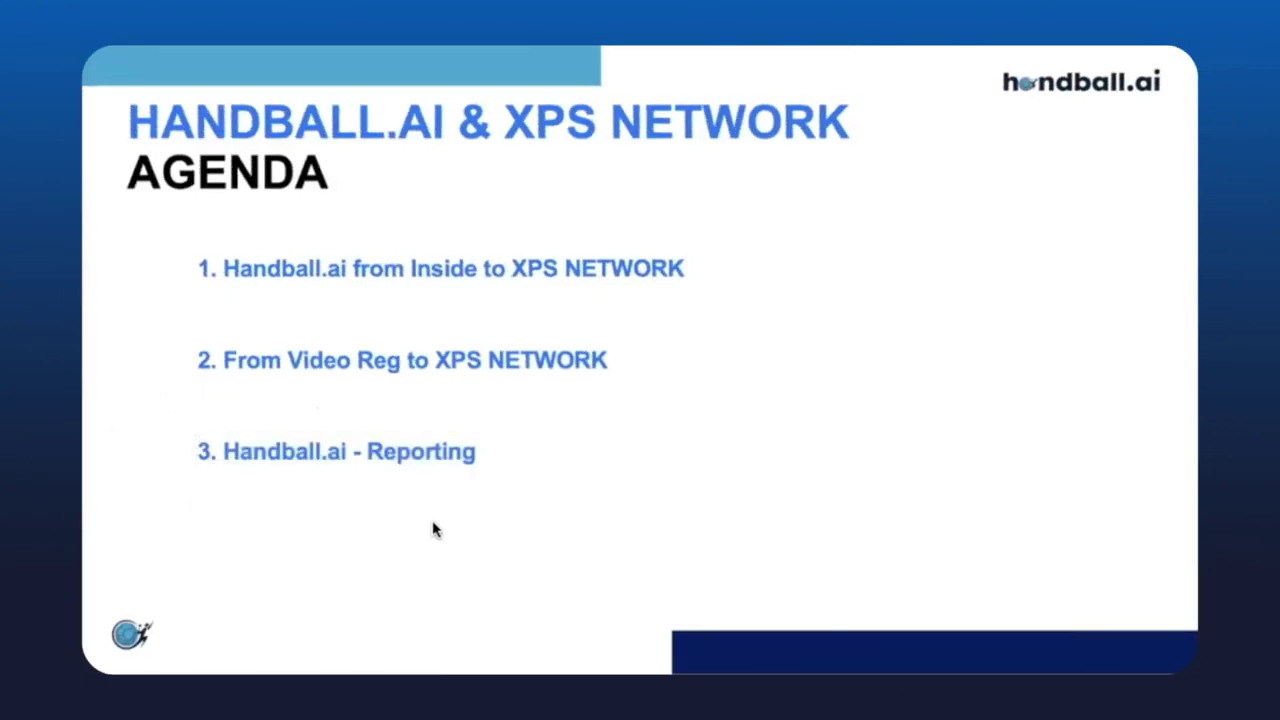
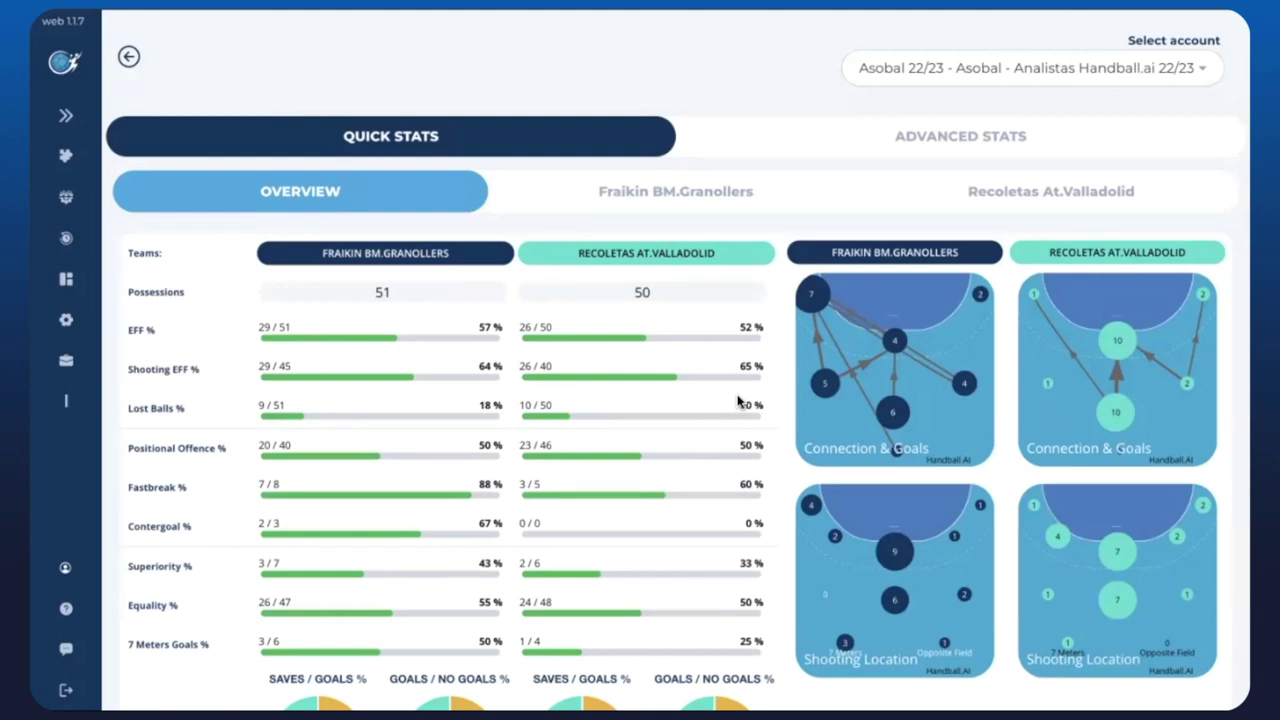
Step: Compare both teams' efficiency percentages and court diagrams in the Fraikin BM.Granollers versus Recoletas At.Valladolid game overview
scroll(738, 401, "down", 1)
scroll(738, 401, "up", 1)
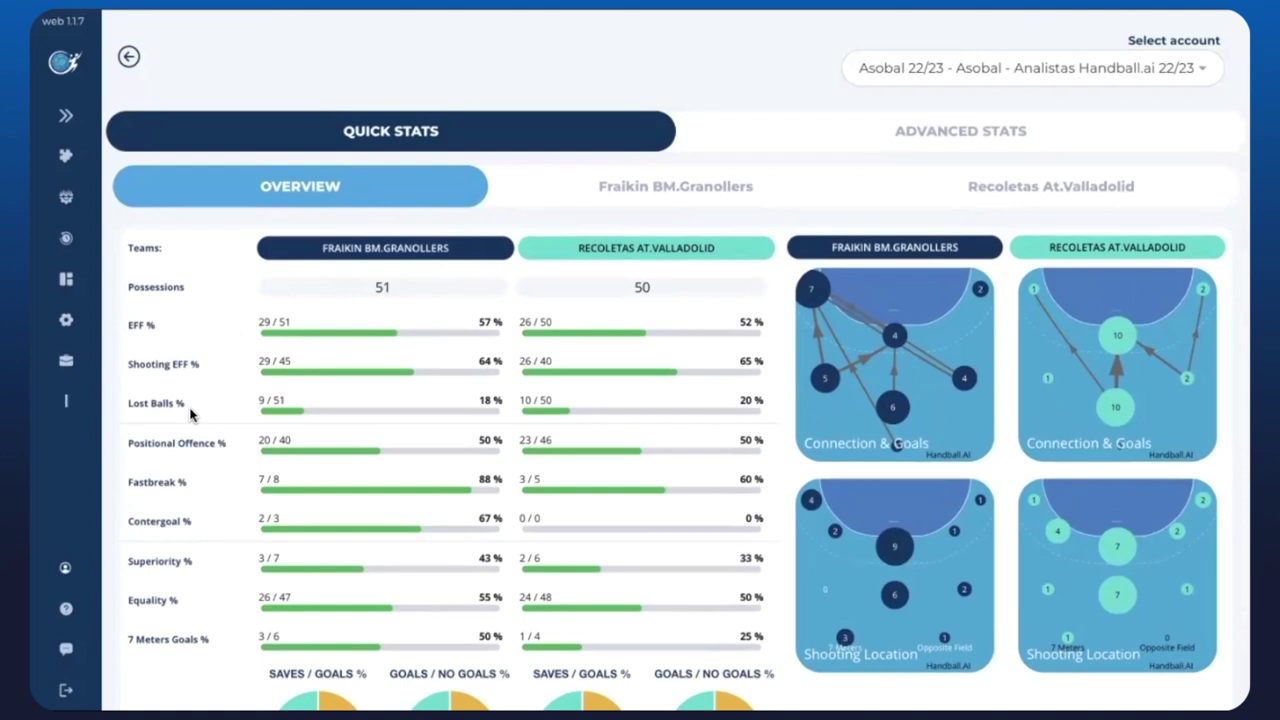
scroll(190, 415, "up", 1)
scroll(190, 415, "down", 1)
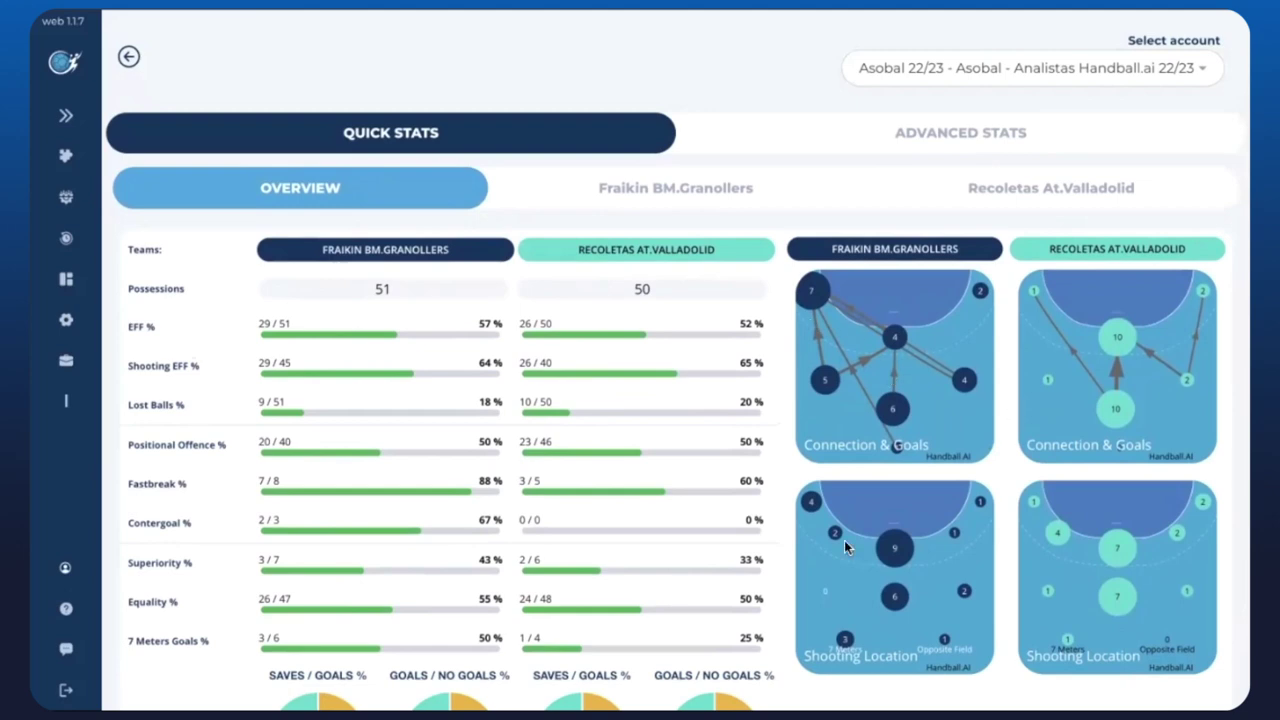
scroll(844, 545, "down", 1)
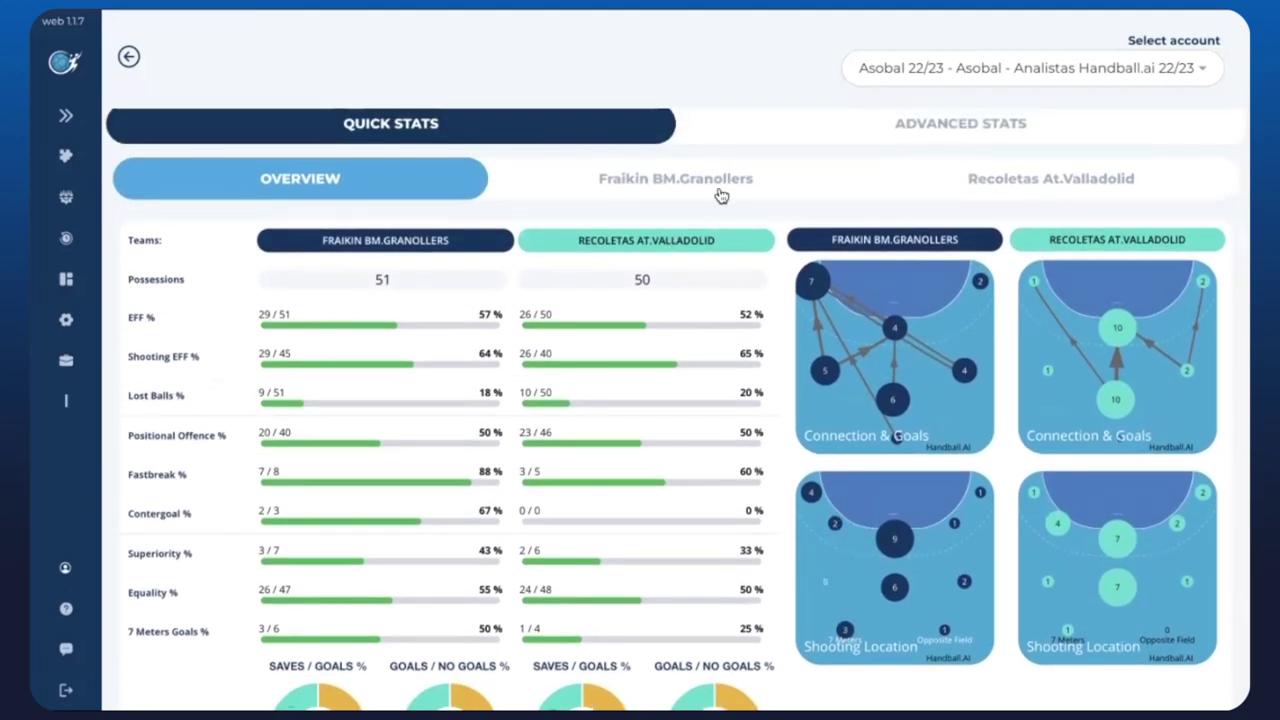
Step: Open Fraikin BM.Granollers' Quick Stats and examine the player performance timeline, goalkeeper table and goal-by-goal sequence
left_click(720, 195)
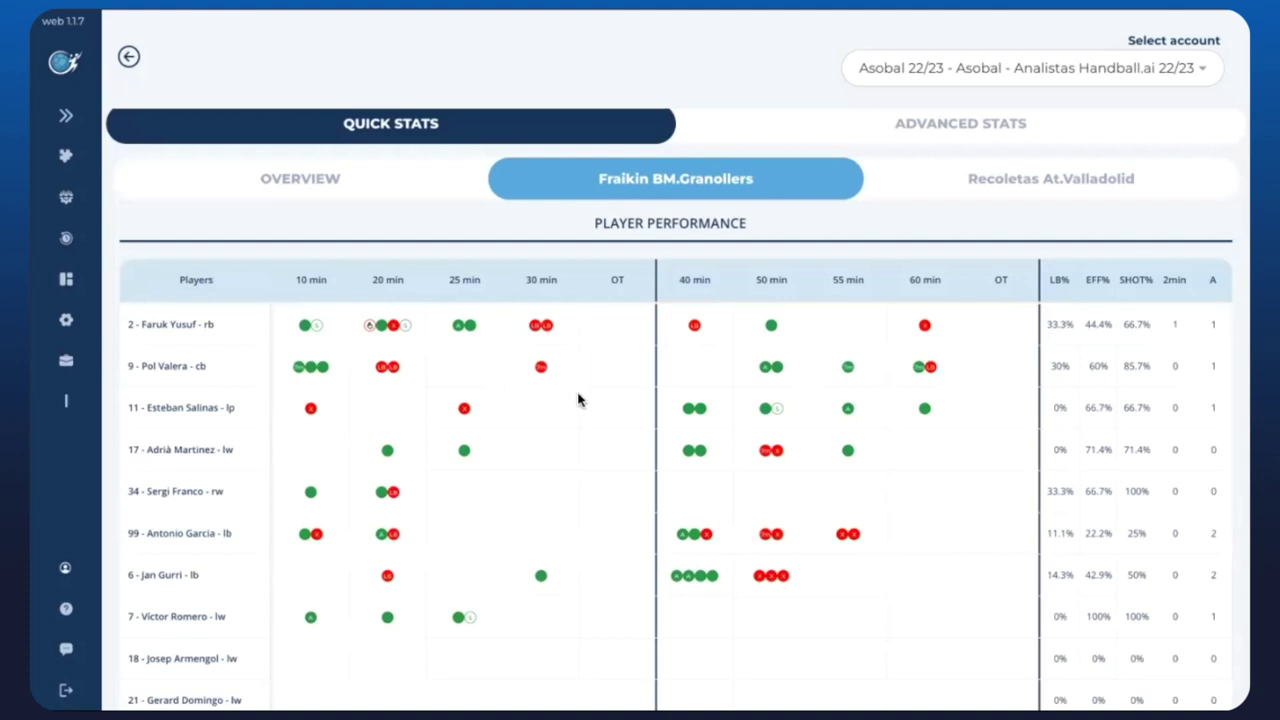
scroll(578, 400, "down", 2)
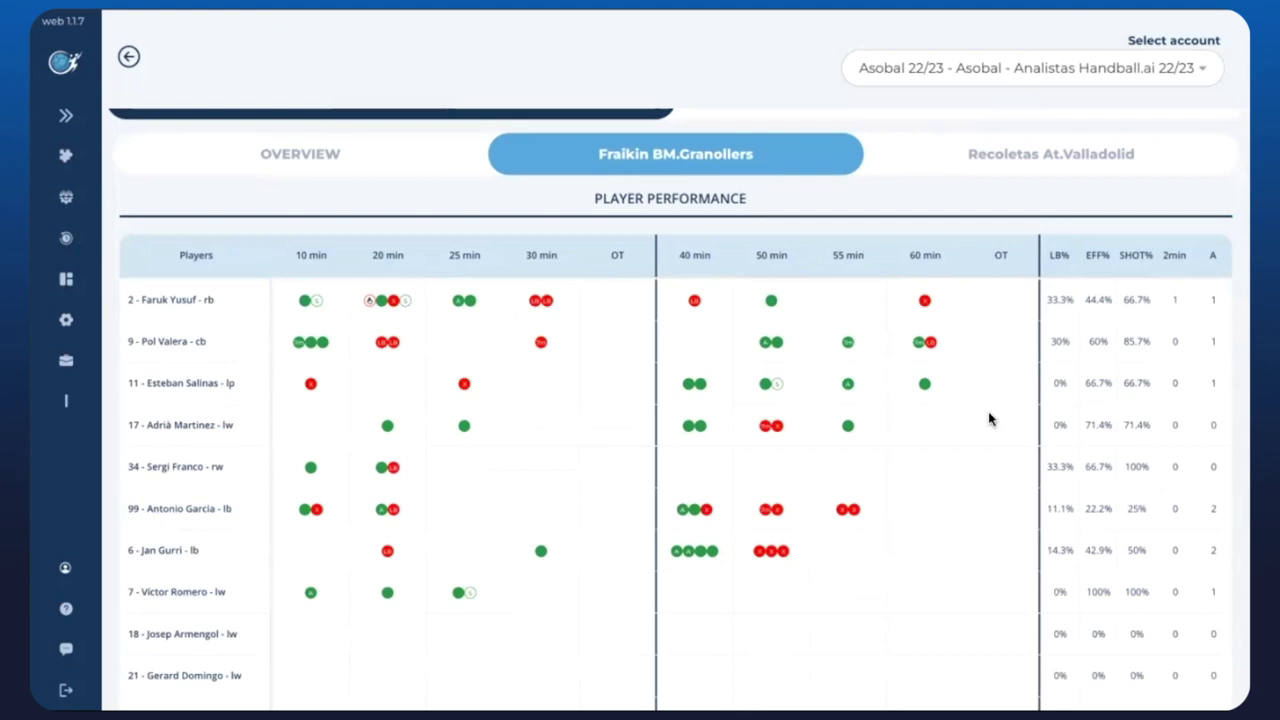
scroll(740, 611, "down", 5)
scroll(740, 614, "up", 3)
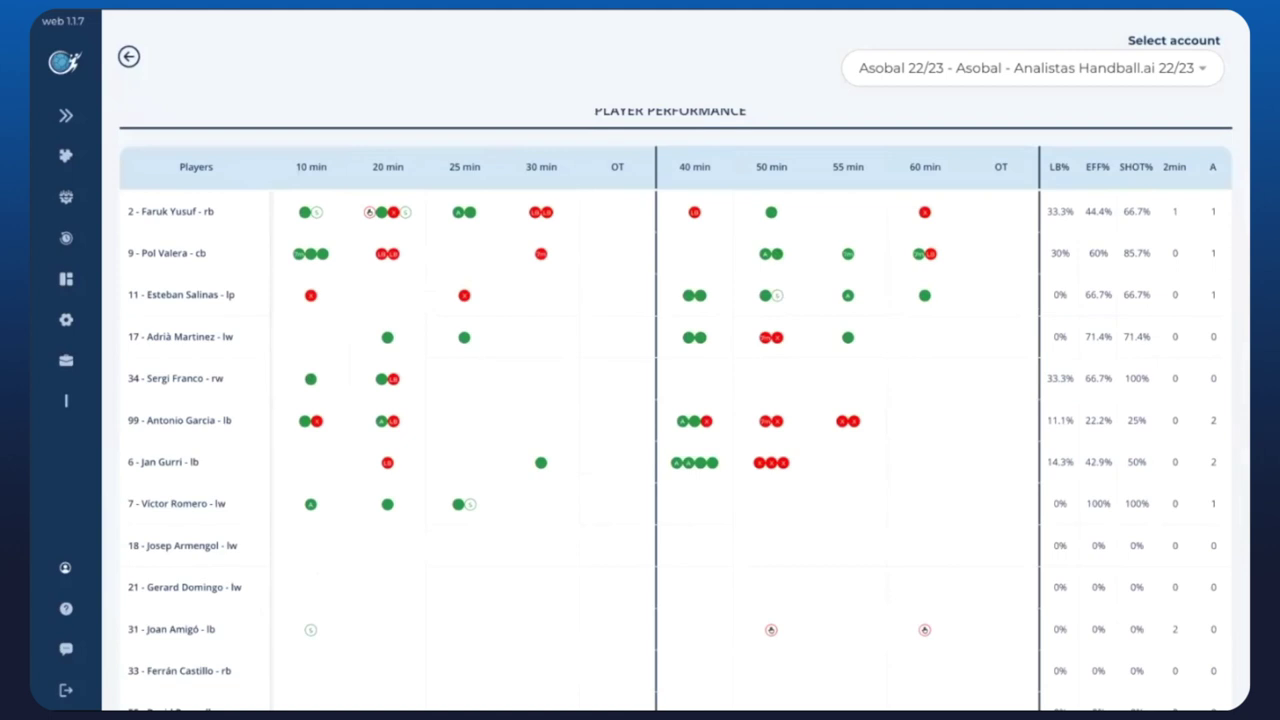
scroll(666, 531, "down", 5)
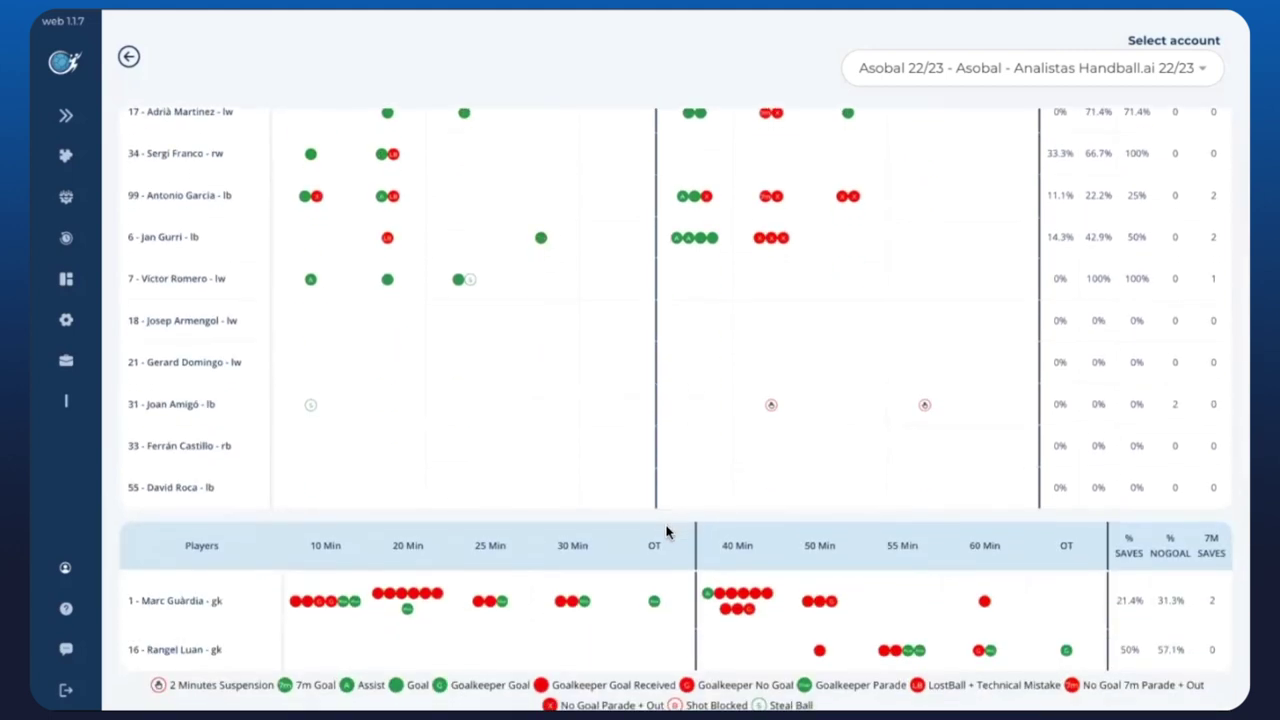
scroll(666, 533, "down", 4)
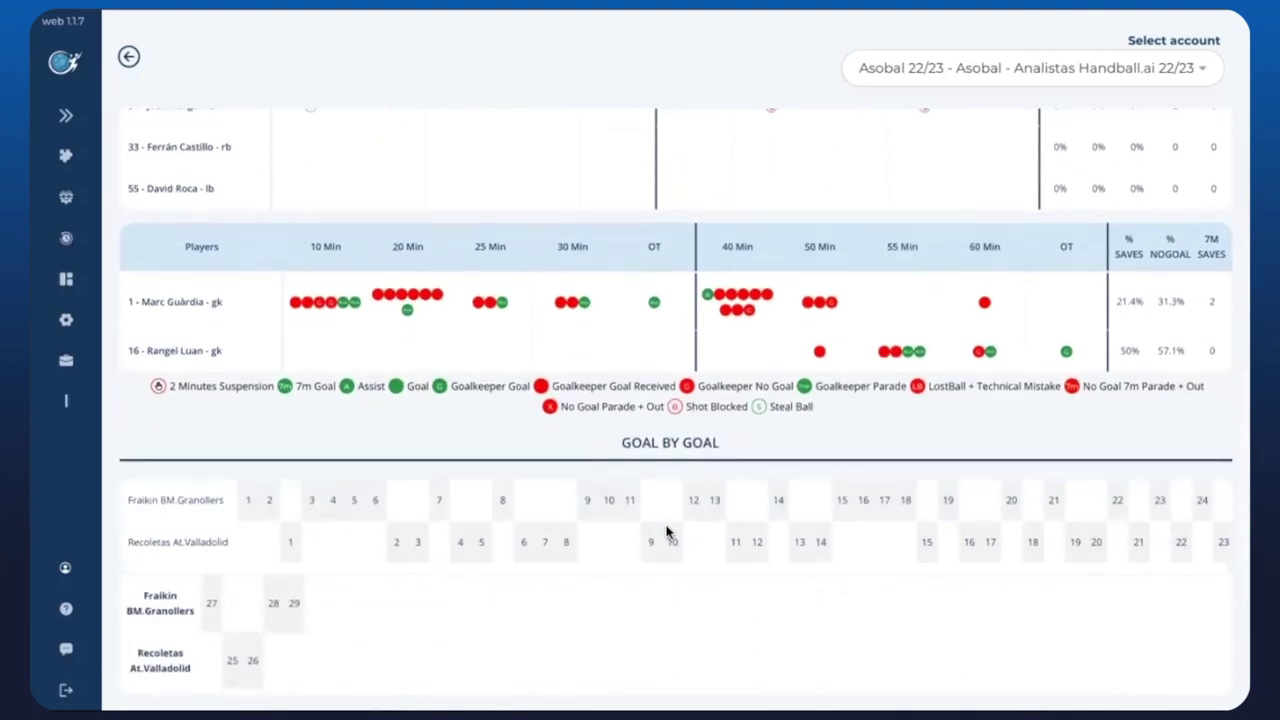
scroll(666, 533, "right", 2)
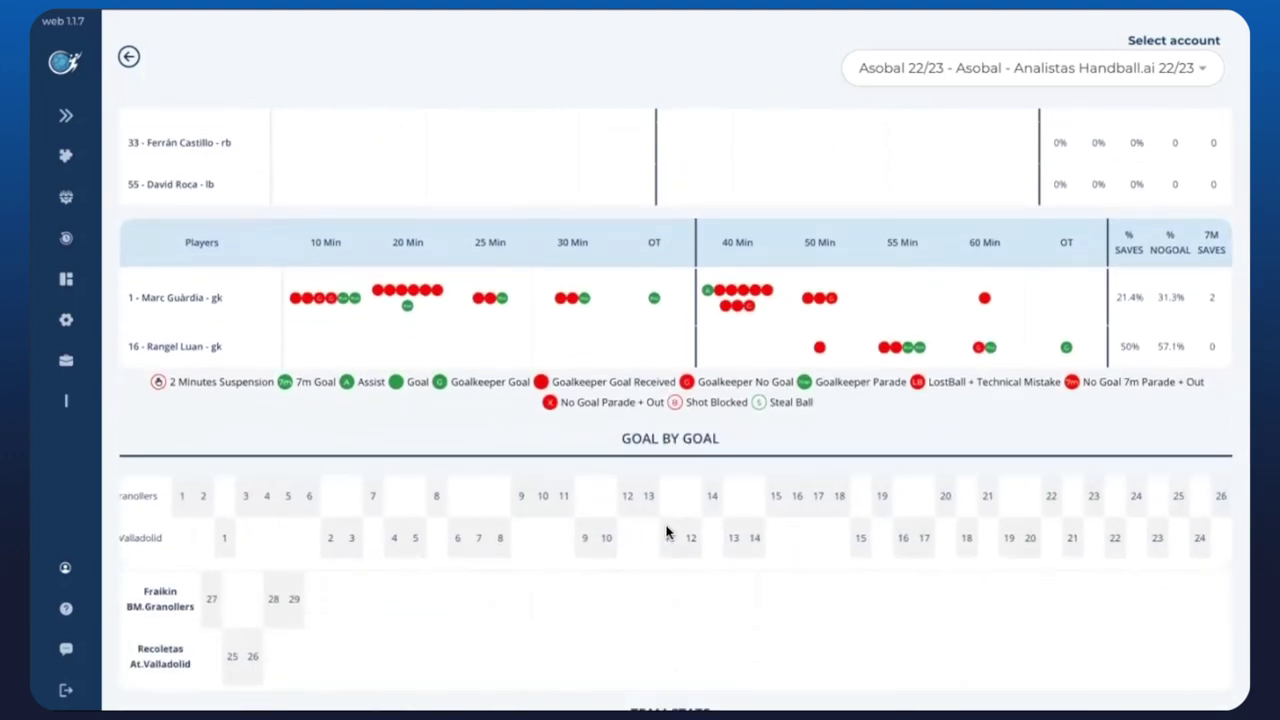
scroll(666, 531, "left", 3)
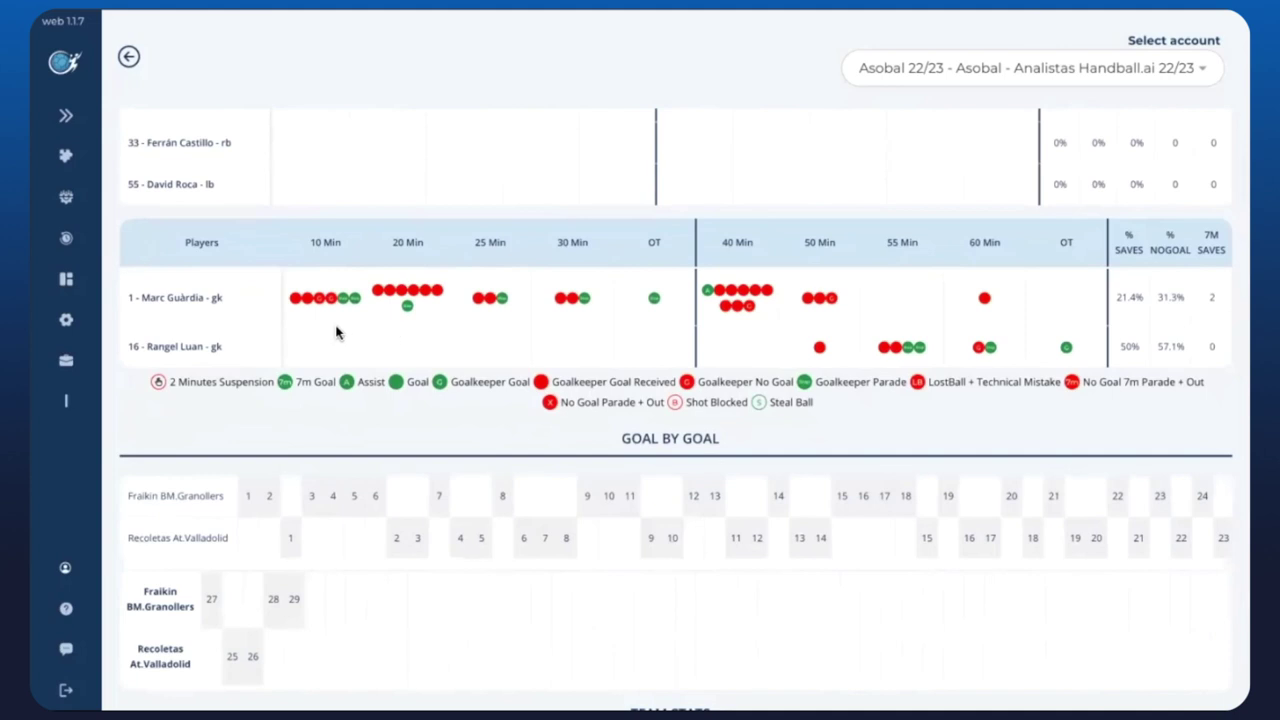
Step: Examine Fraikin BM.Granollers' goal-by-goal sequence and team stats, and return to the player performance timeline
scroll(336, 333, "down", 3)
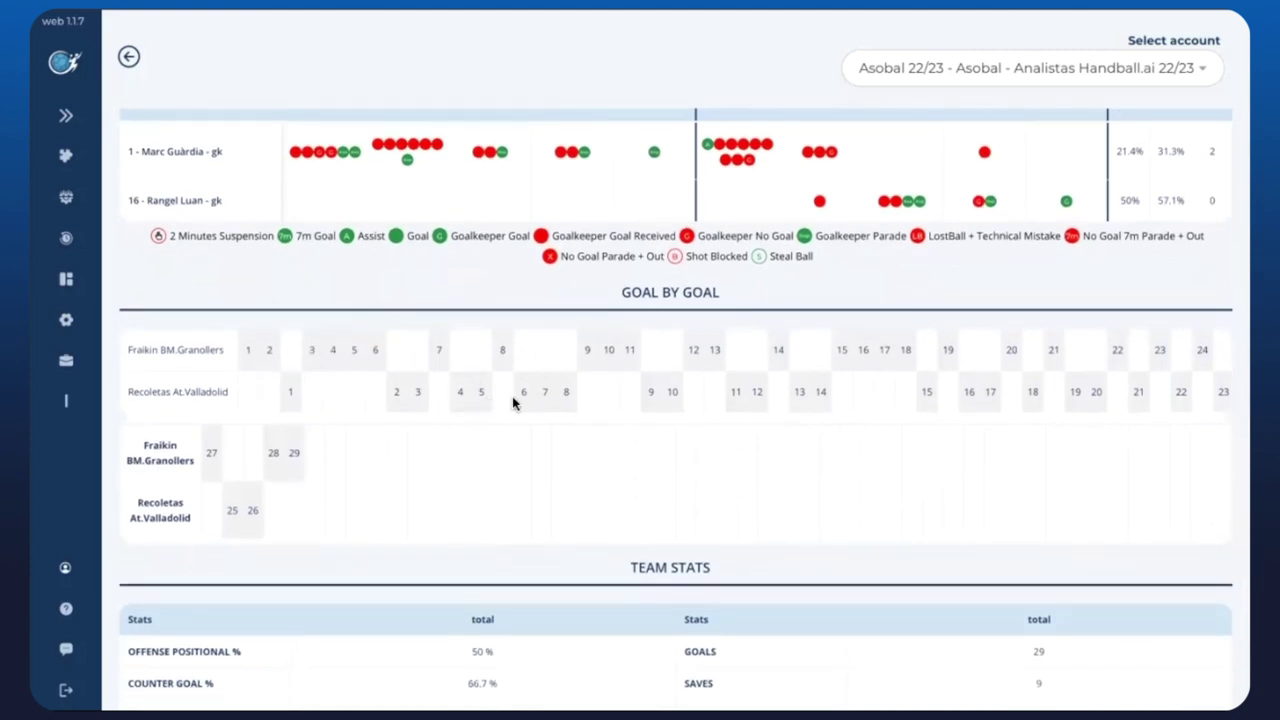
scroll(512, 402, "down", 3)
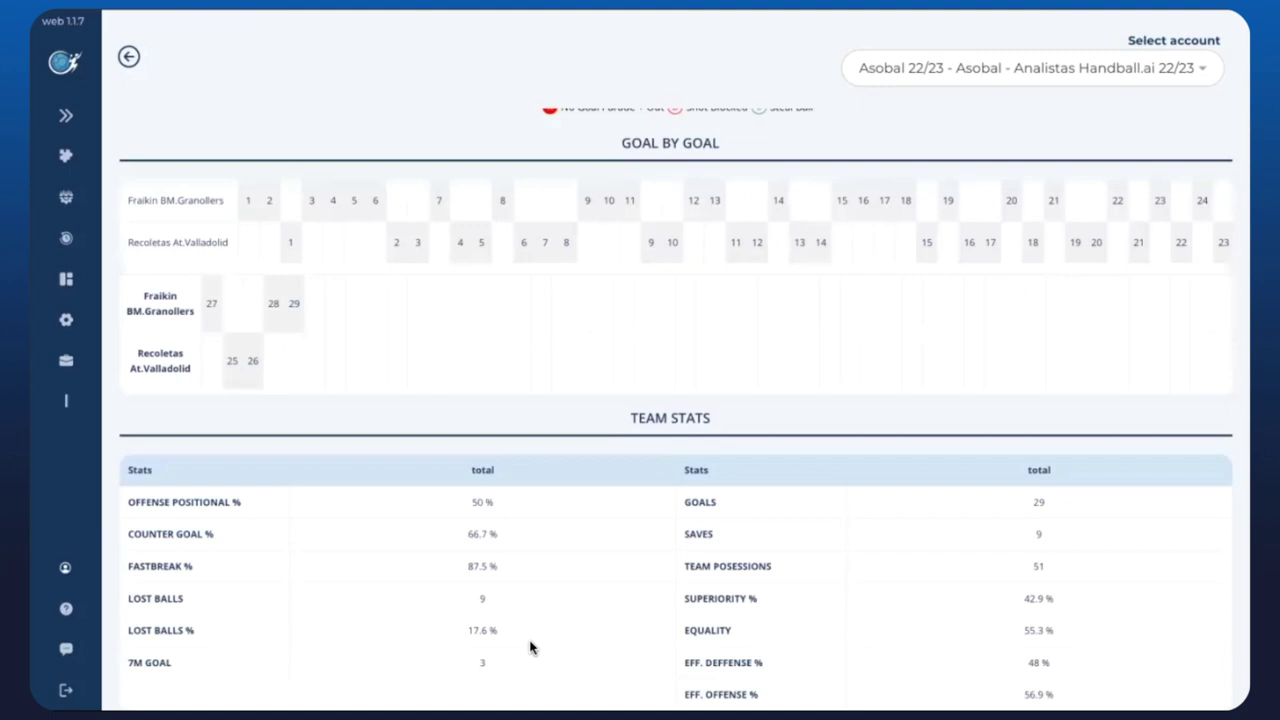
scroll(530, 647, "up", 7)
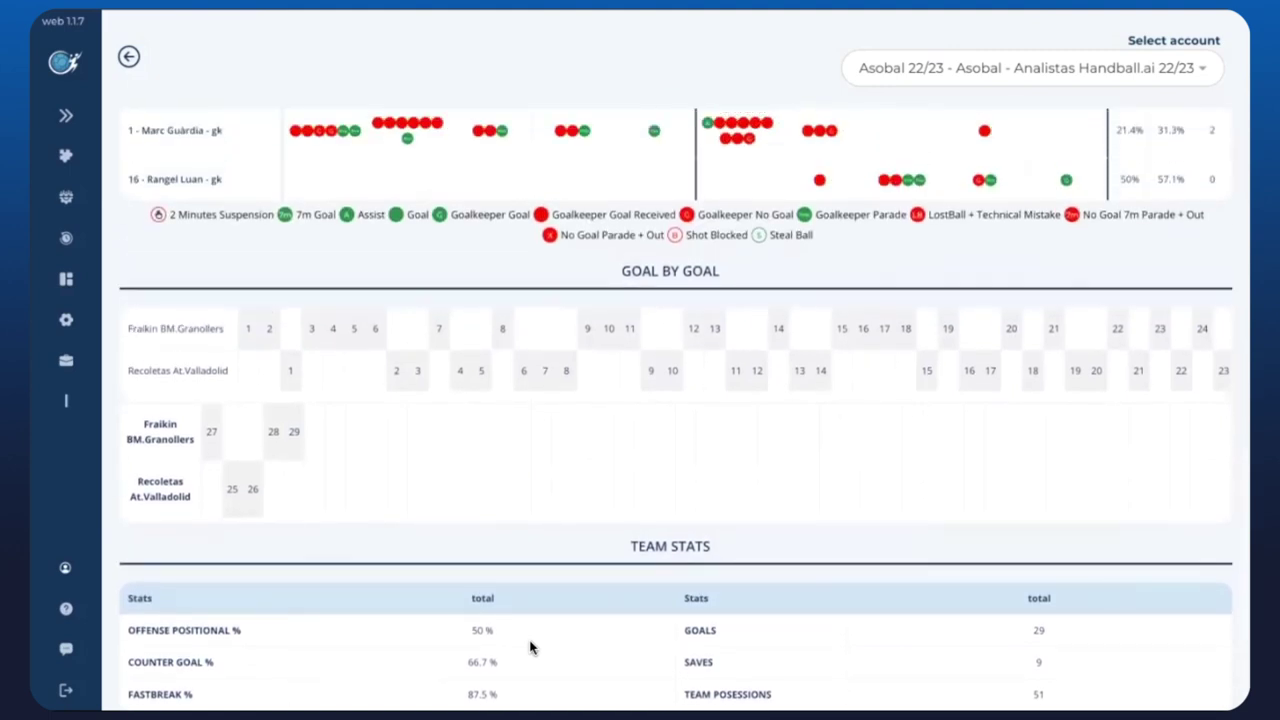
scroll(530, 647, "up", 4)
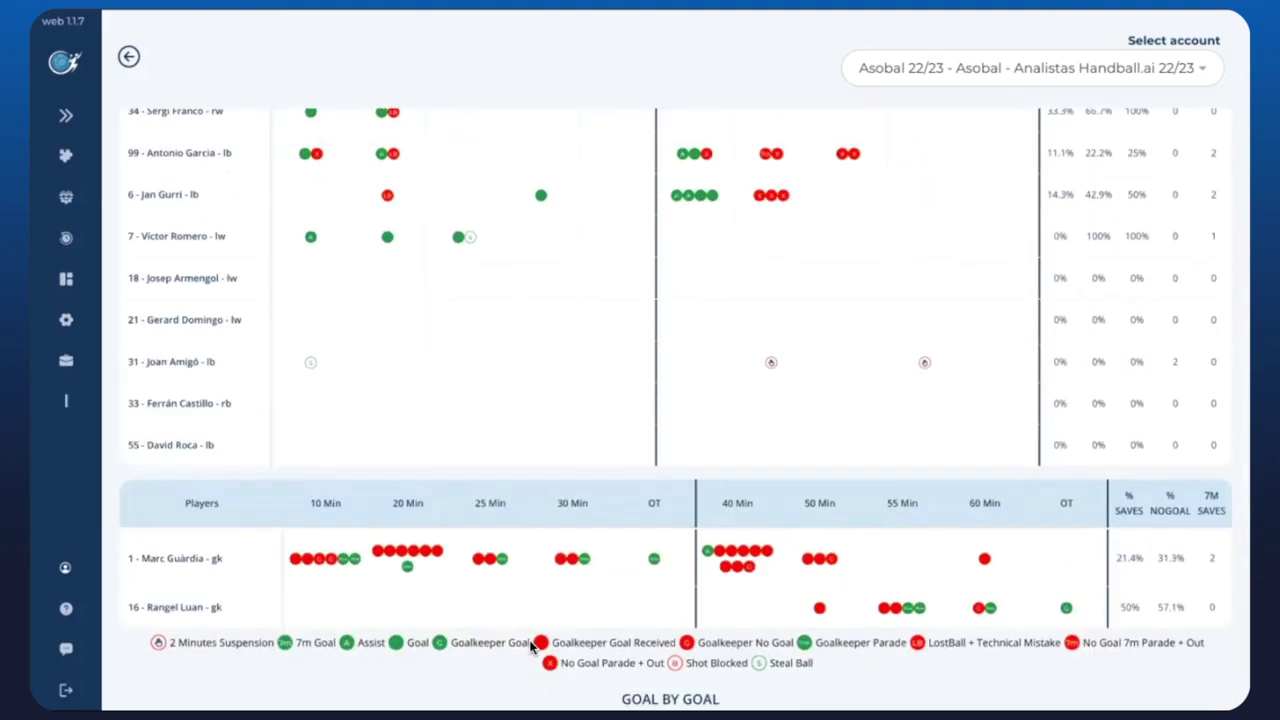
scroll(530, 647, "up", 8)
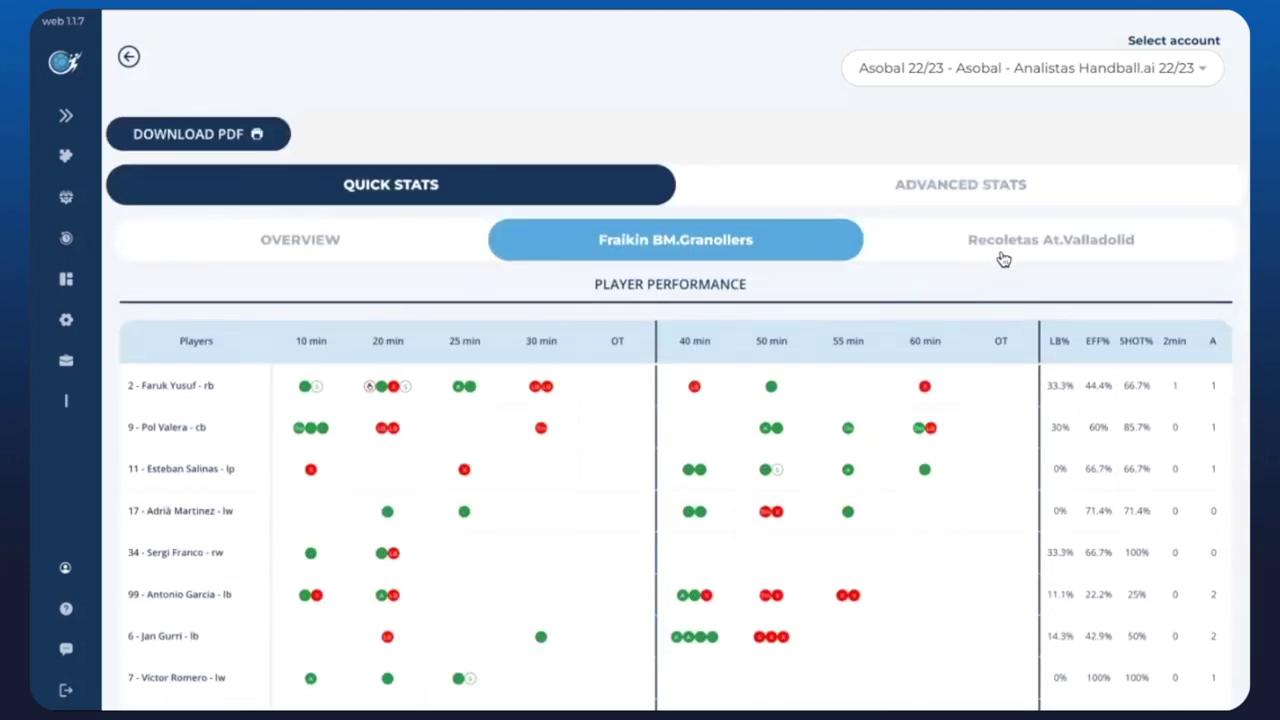
Step: Open Recoletas At.Valladolid's Quick Stats and review the player performance timeline, goalkeeper table, goal-by-goal sequence and team stats
left_click(1004, 259)
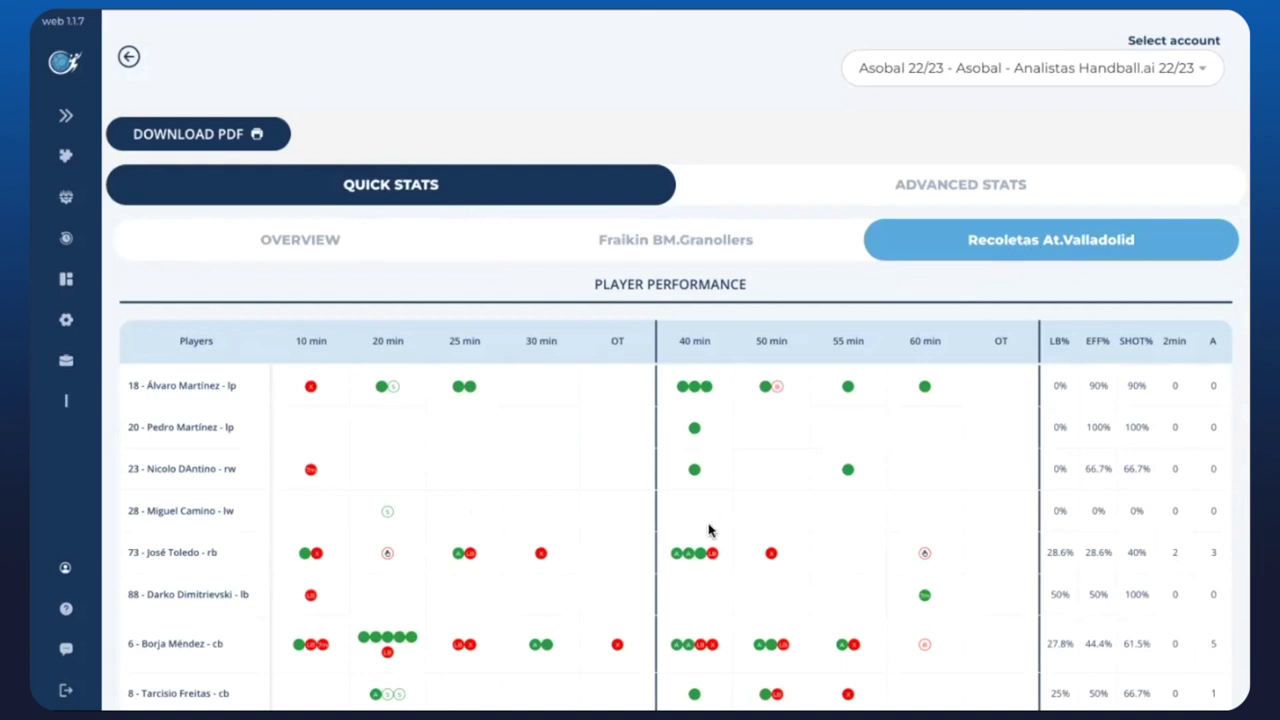
scroll(709, 532, "down", 1)
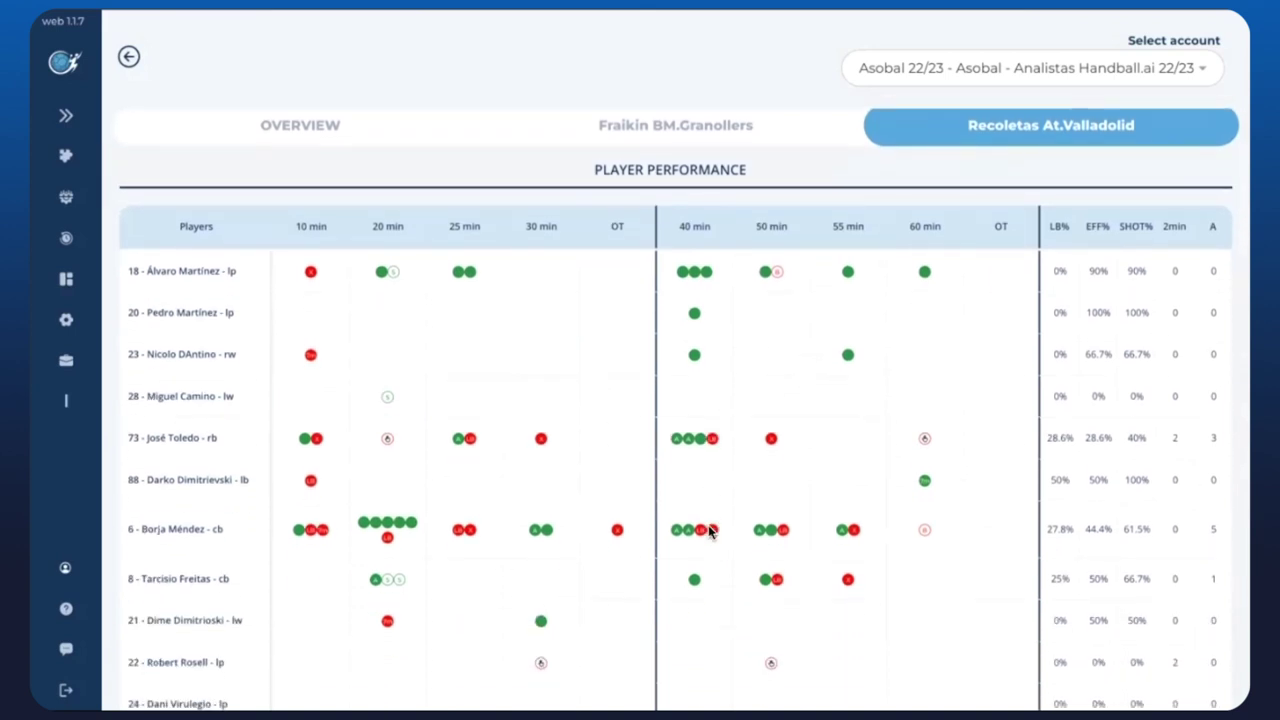
scroll(709, 532, "down", 2)
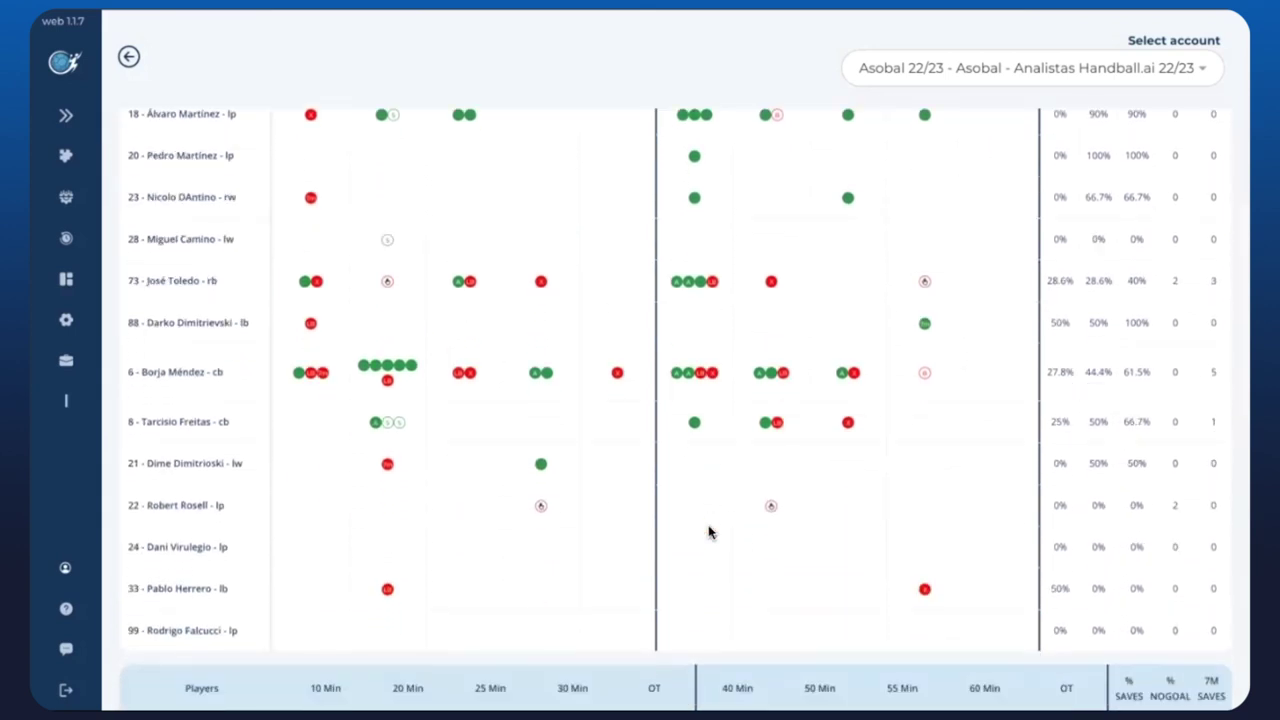
scroll(709, 532, "down", 1)
scroll(709, 532, "down", 5)
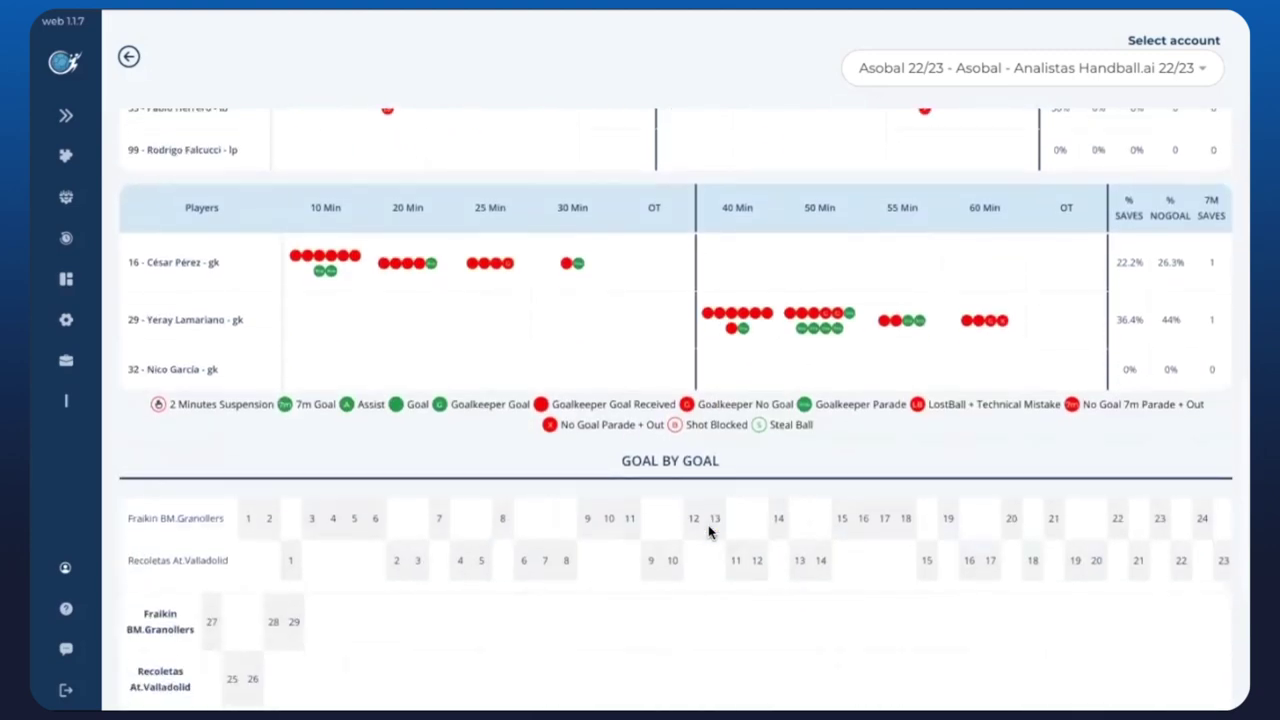
scroll(709, 532, "down", 1)
scroll(709, 532, "up", 6)
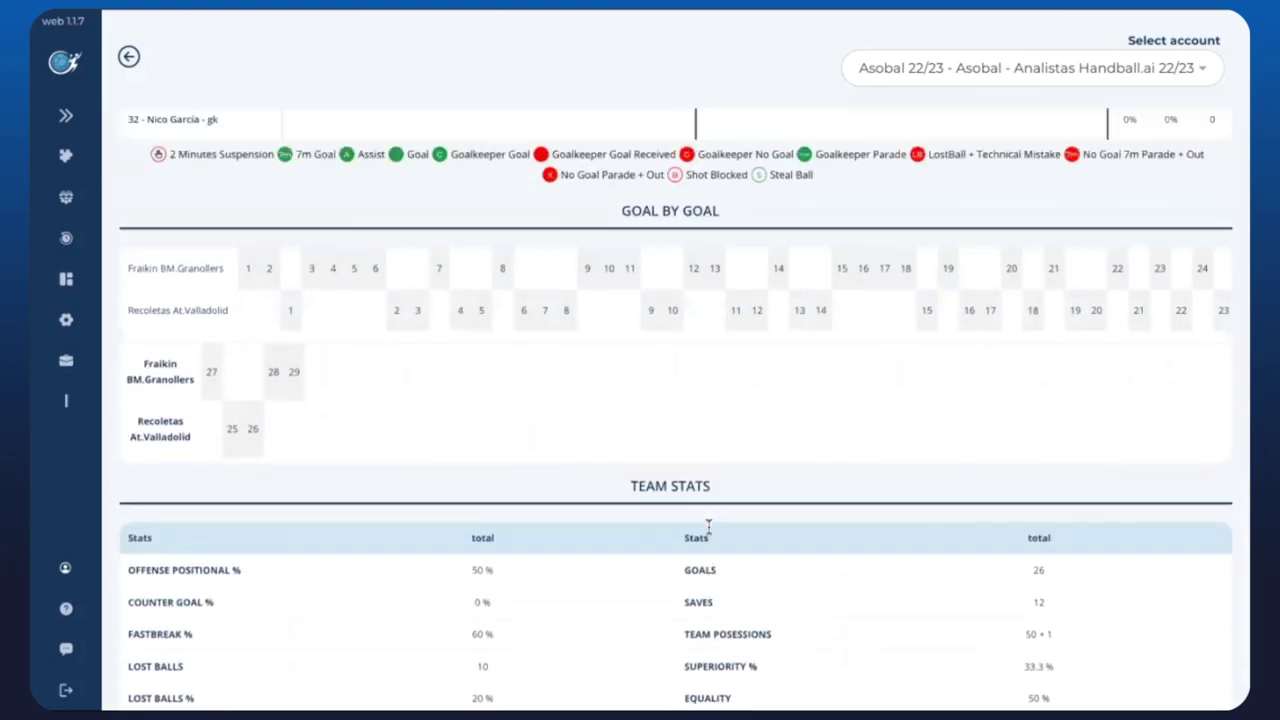
scroll(708, 532, "up", 4)
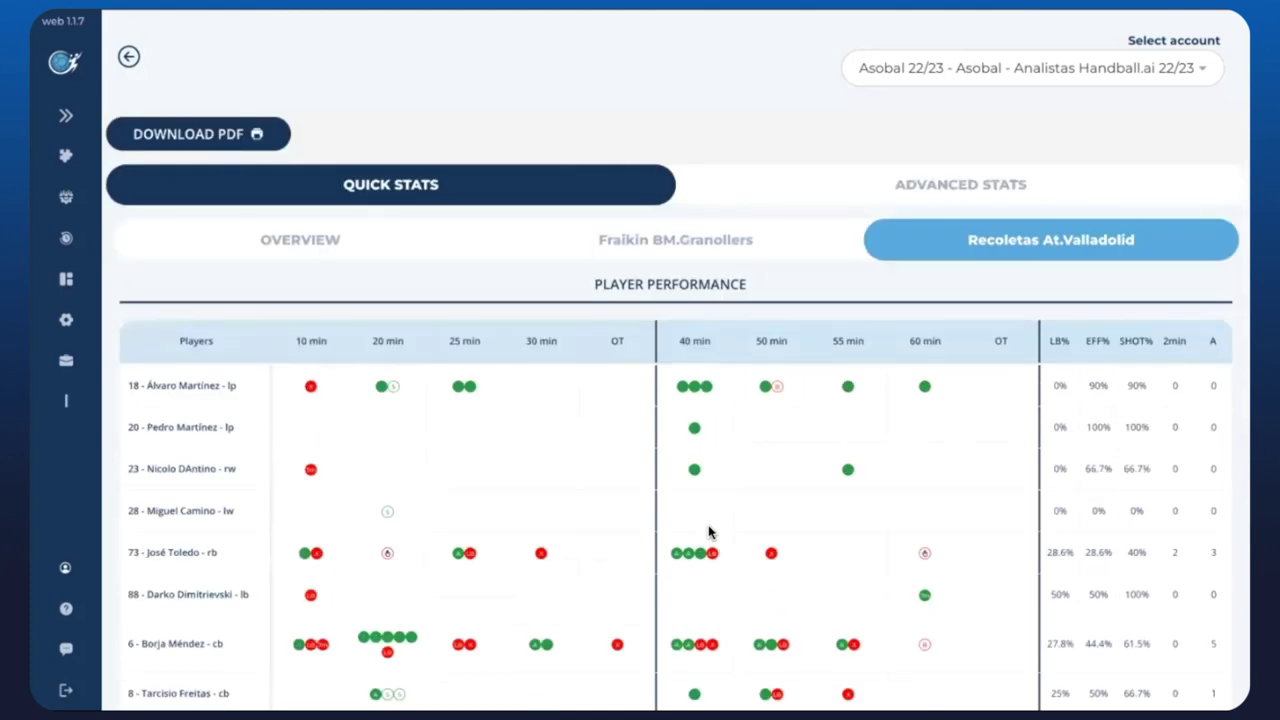
Step: Glance at the Advanced Stats and revisit the Quick Stats overview and both teams' player performance pages
left_click(857, 199)
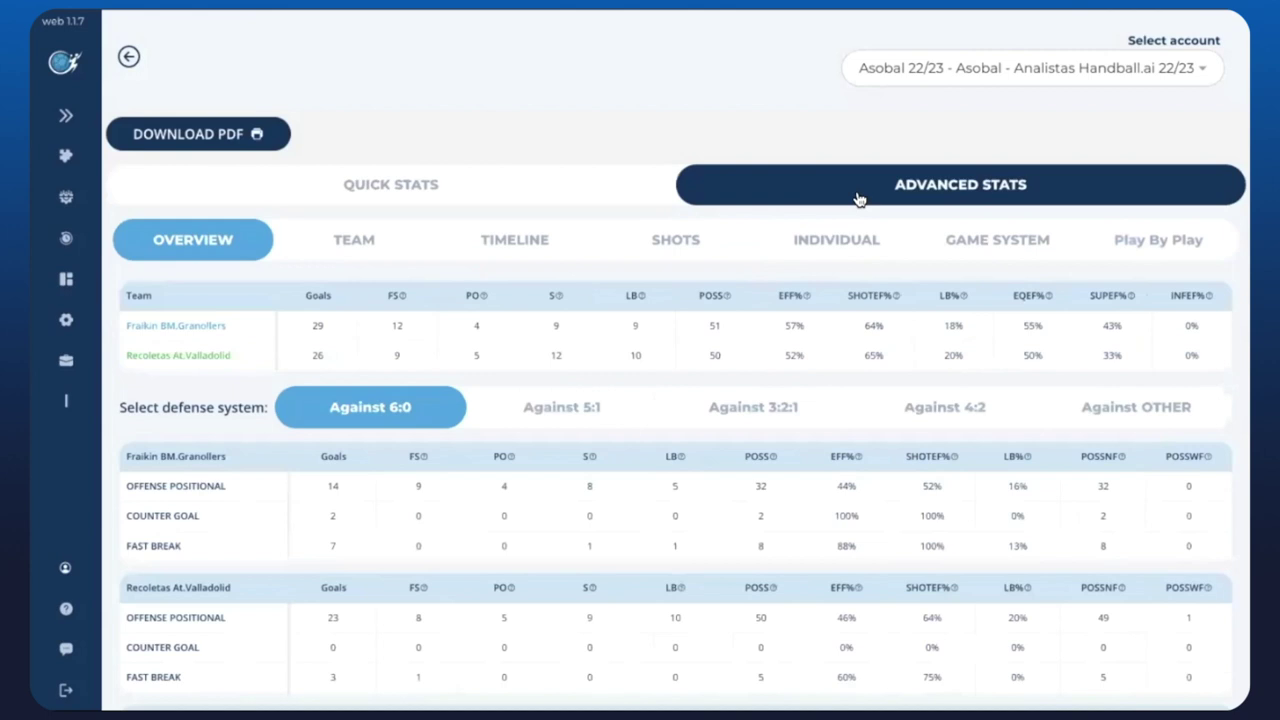
left_click(440, 173)
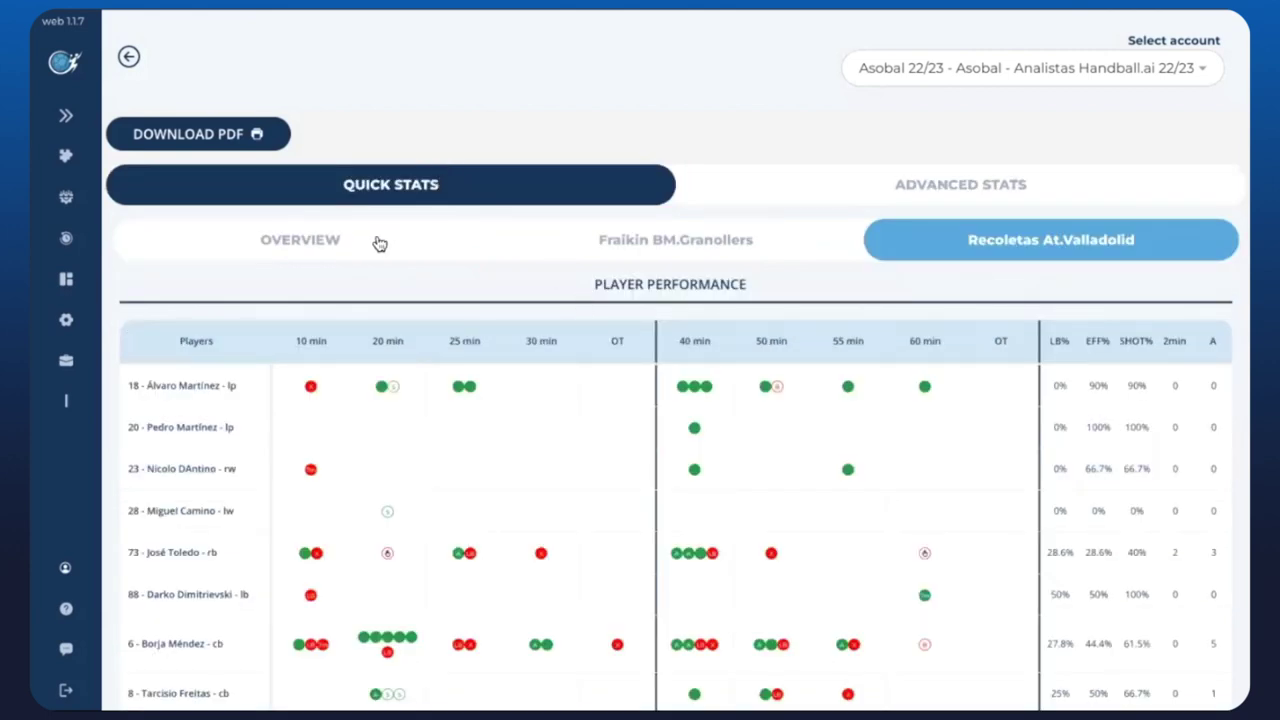
left_click(665, 255)
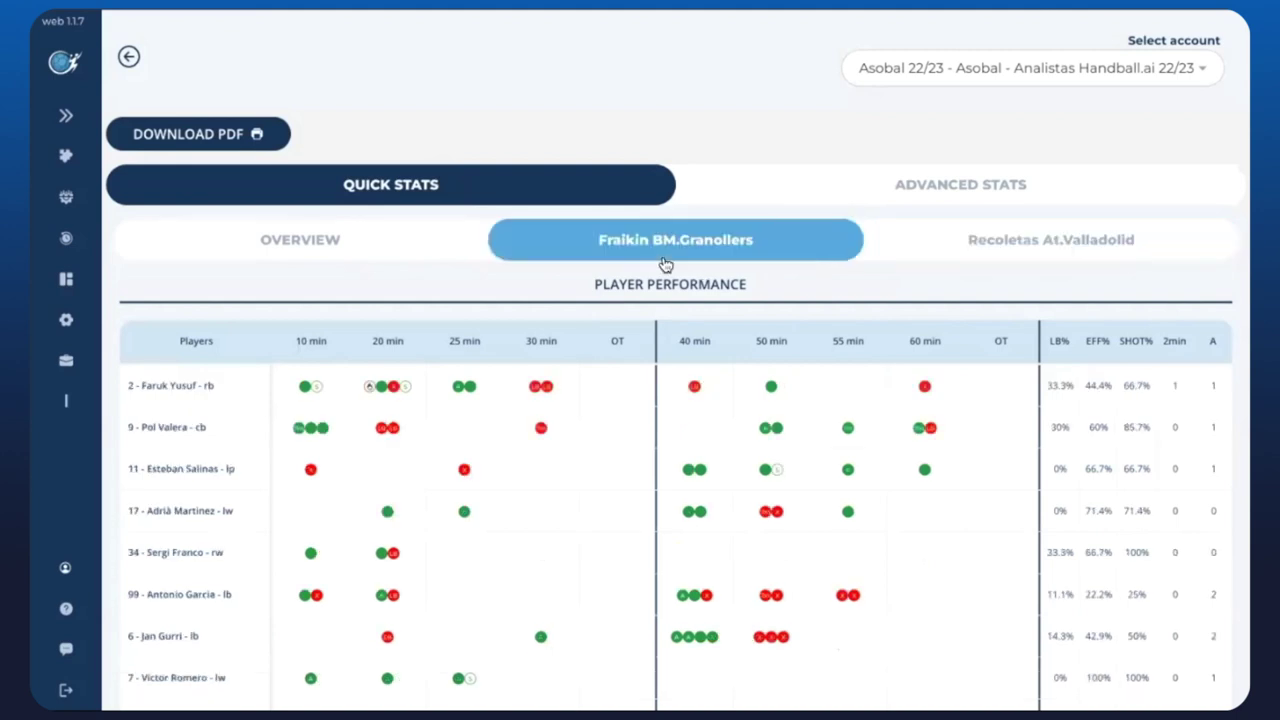
left_click(410, 230)
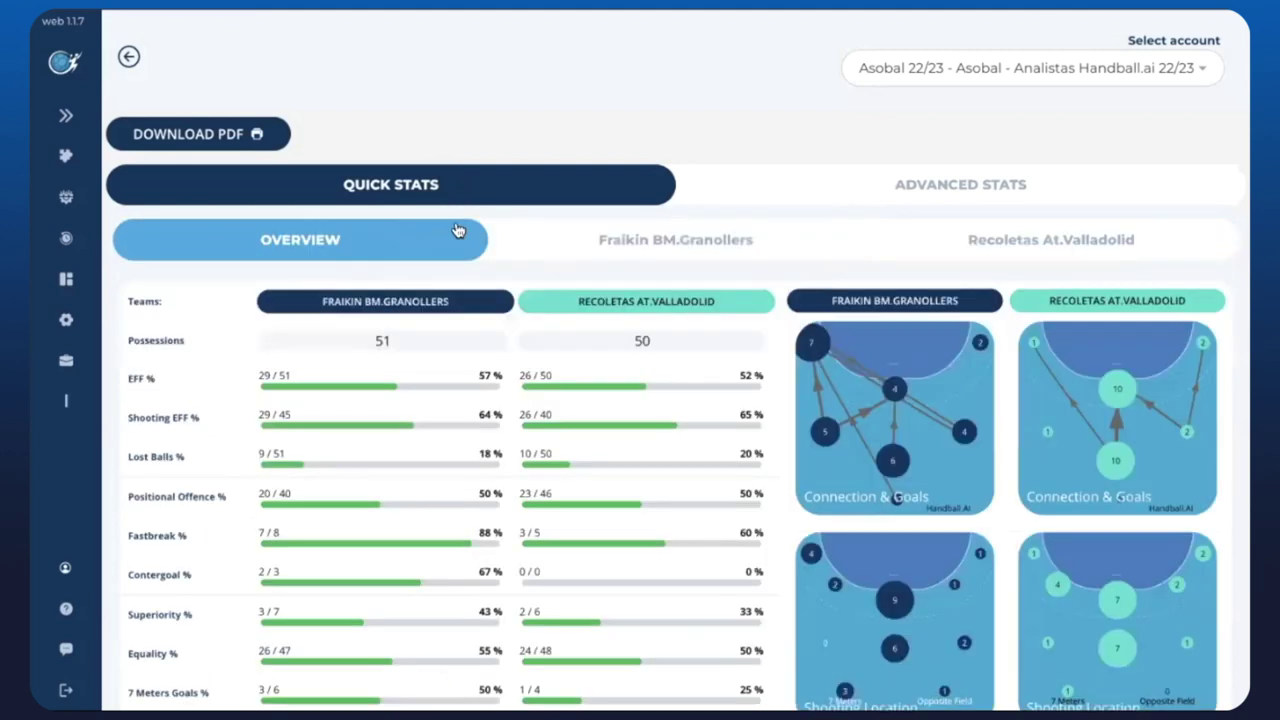
left_click(697, 251)
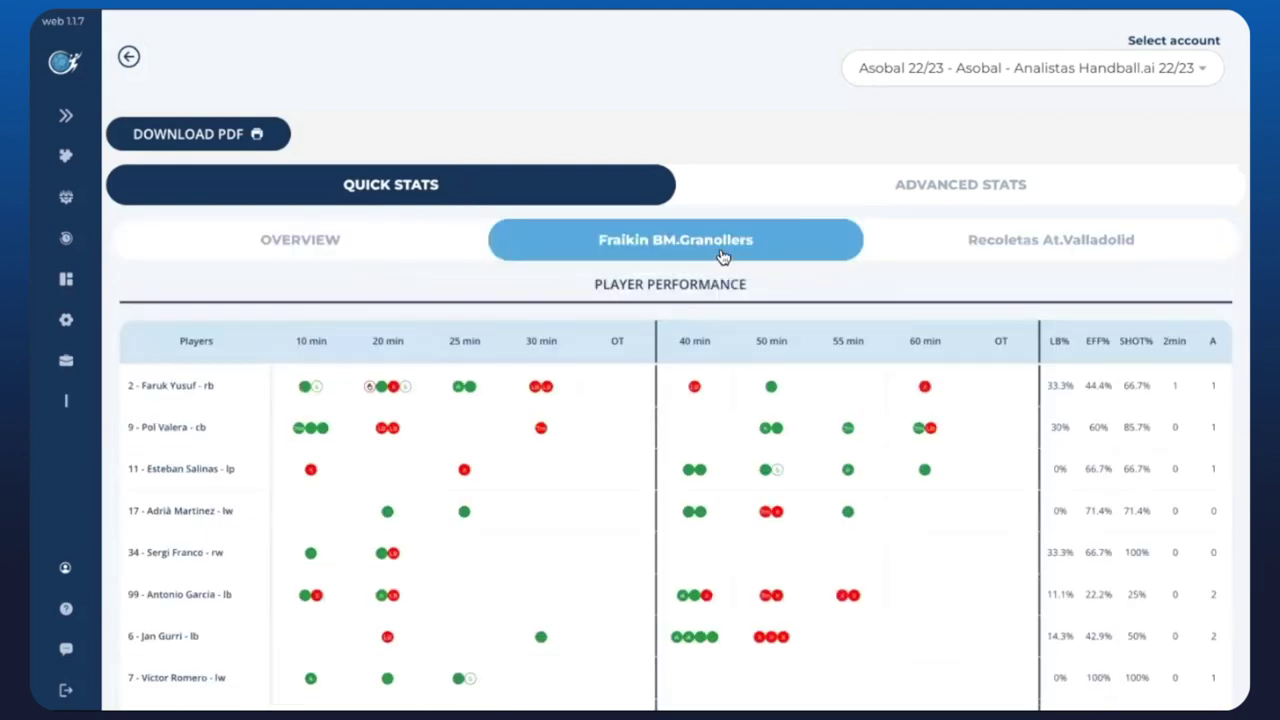
left_click(991, 247)
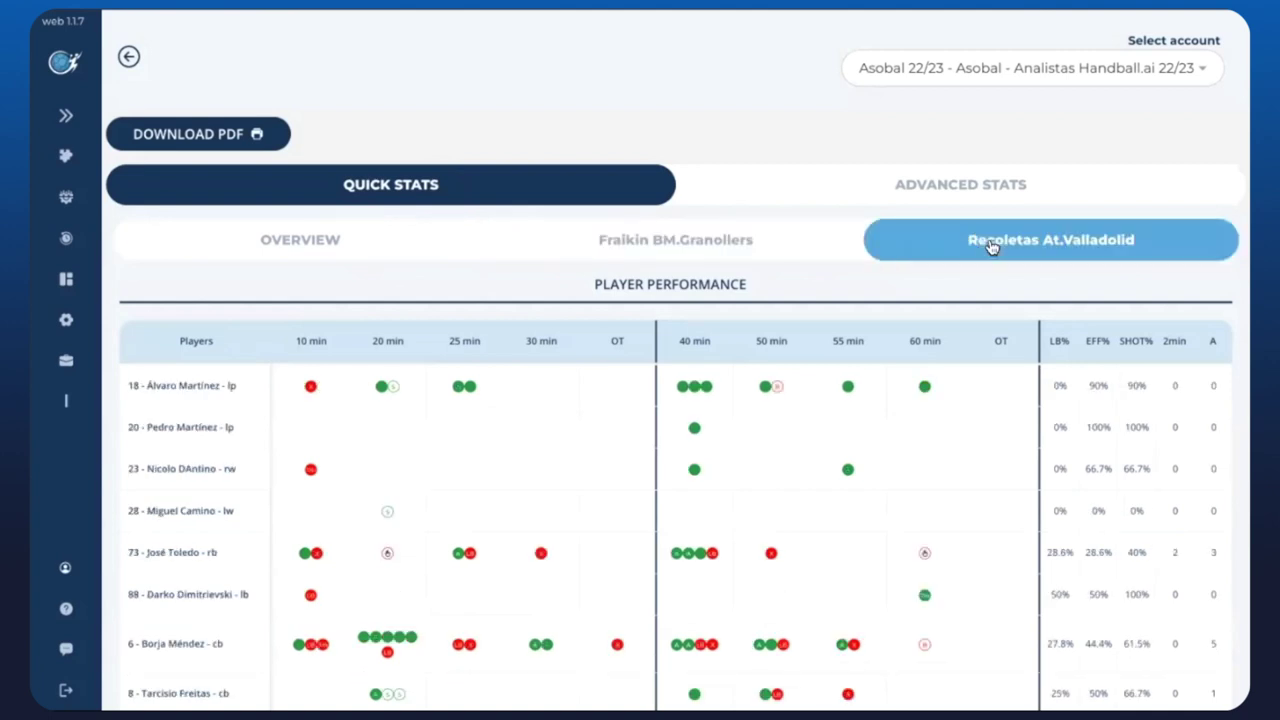
scroll(988, 248, "down", 3)
scroll(988, 248, "up", 3)
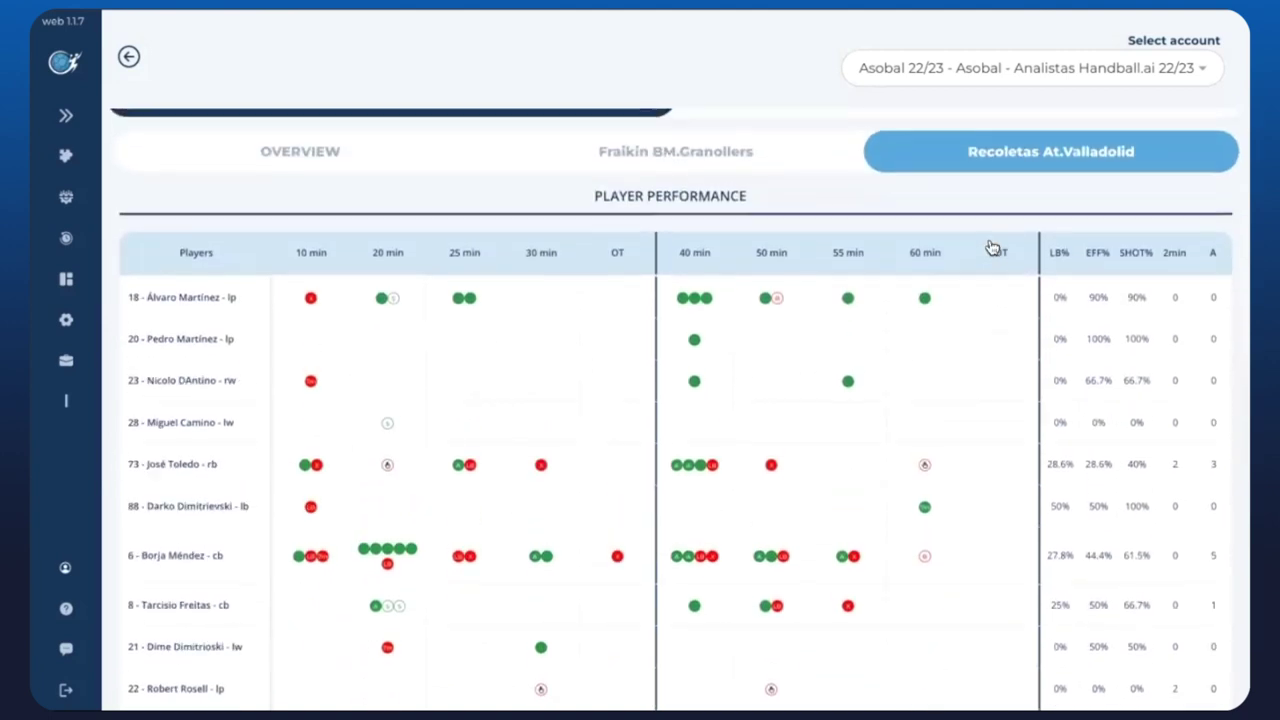
Step: Open the Advanced Stats overview and compare both teams' attack results against the 5:1 and 6:0 defense systems
left_click(990, 178)
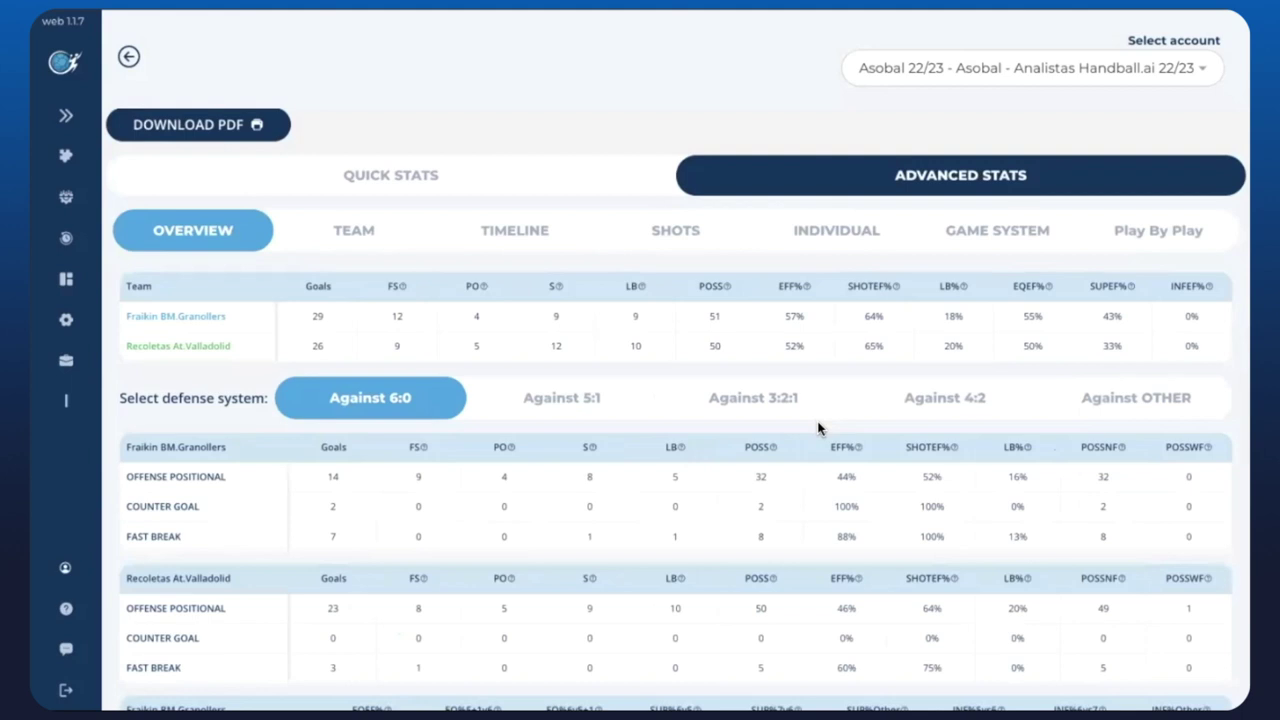
scroll(818, 428, "down", 1)
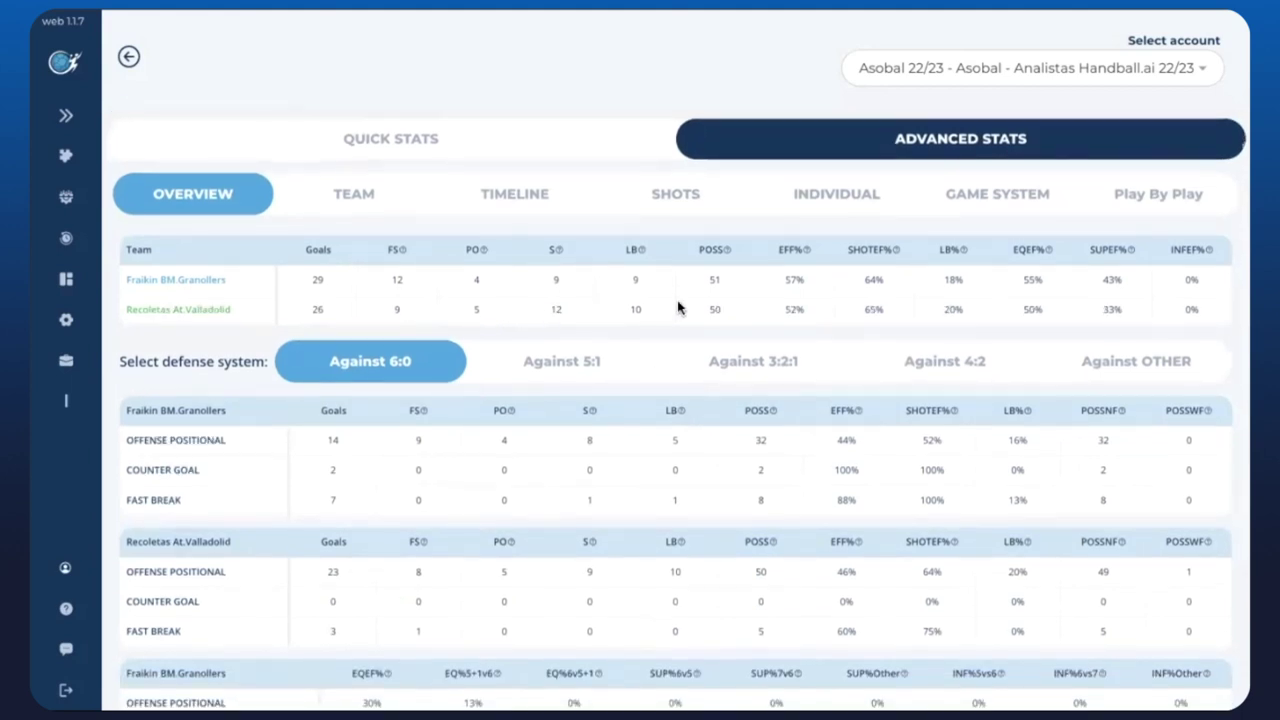
scroll(677, 307, "down", 4)
left_click(568, 207)
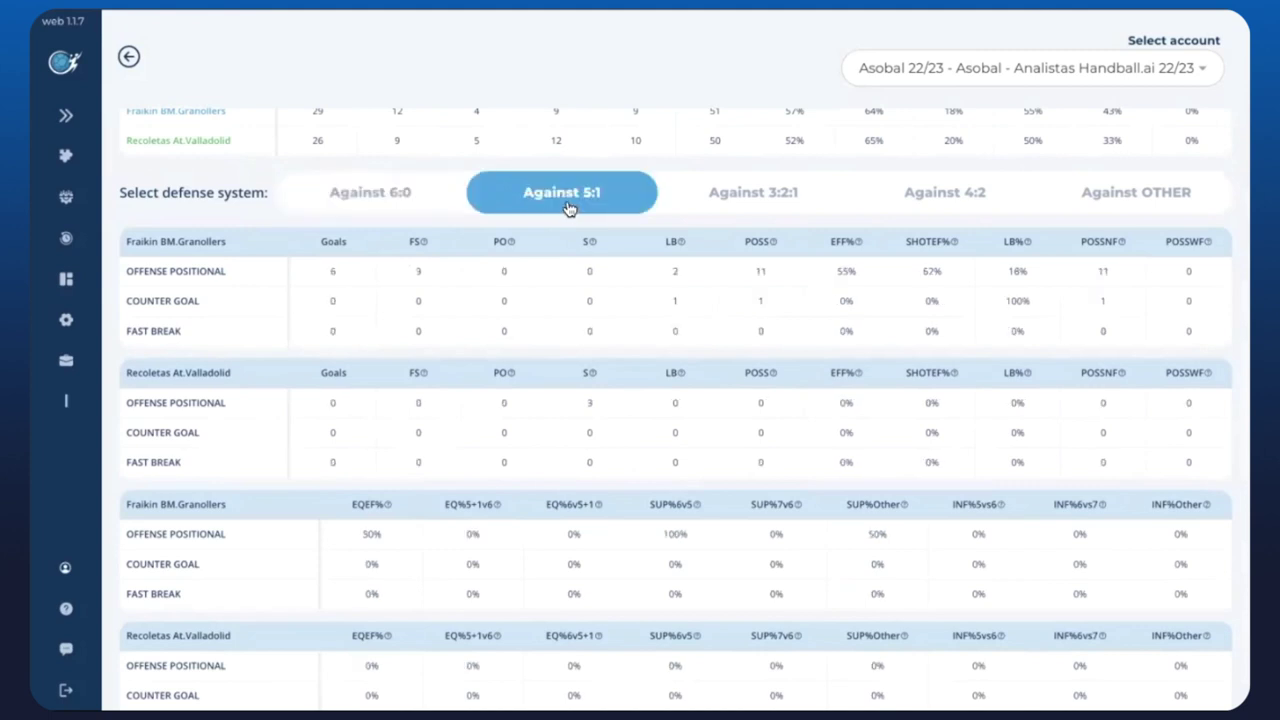
left_click(391, 200)
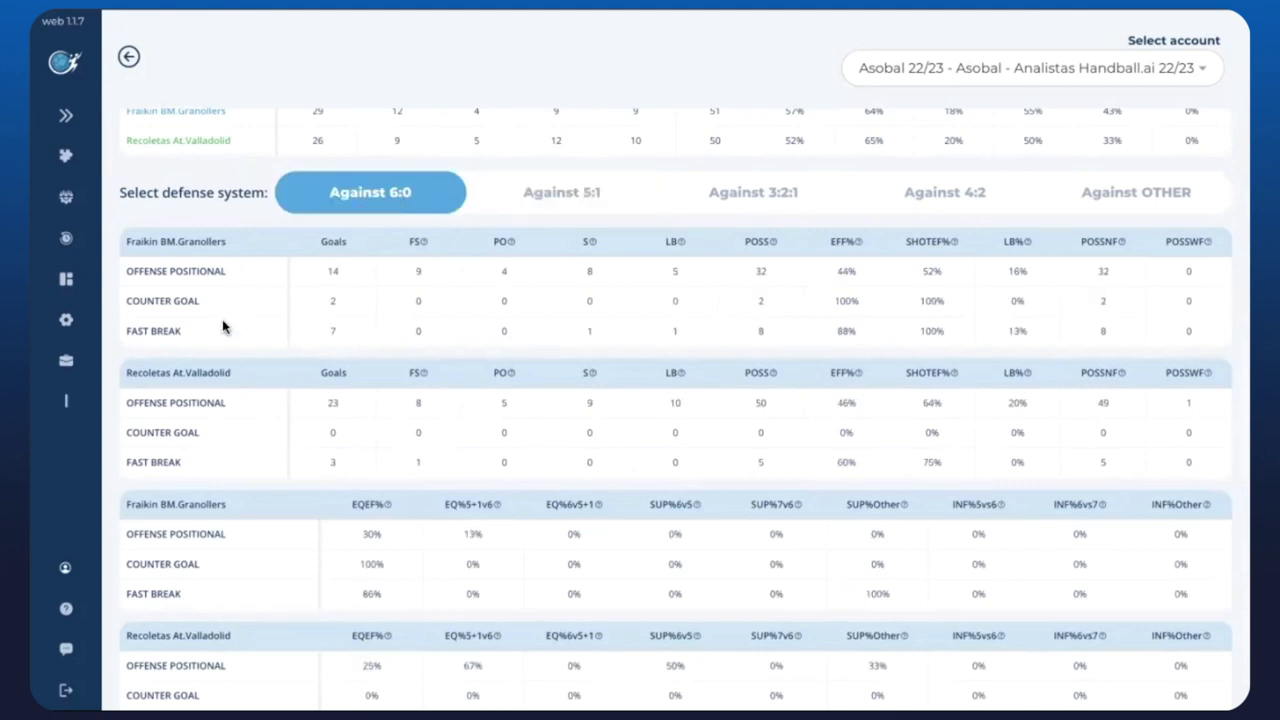
scroll(220, 465, "down", 1)
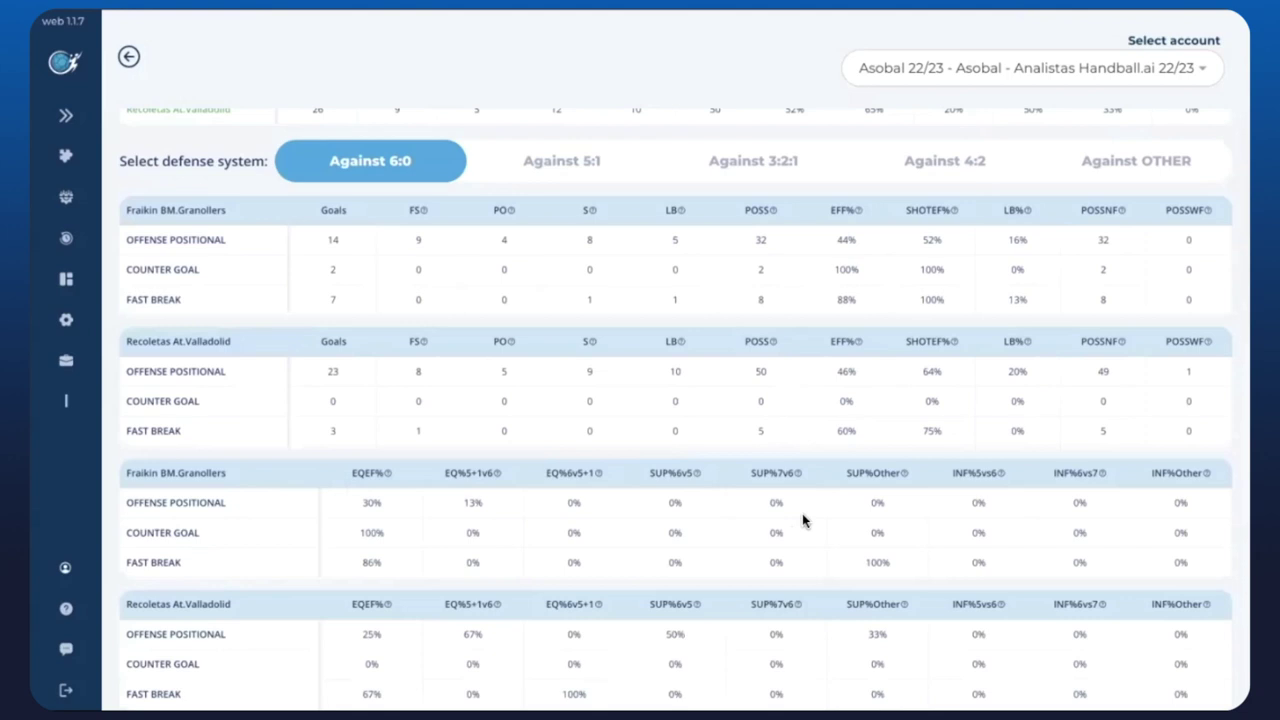
scroll(802, 520, "up", 3)
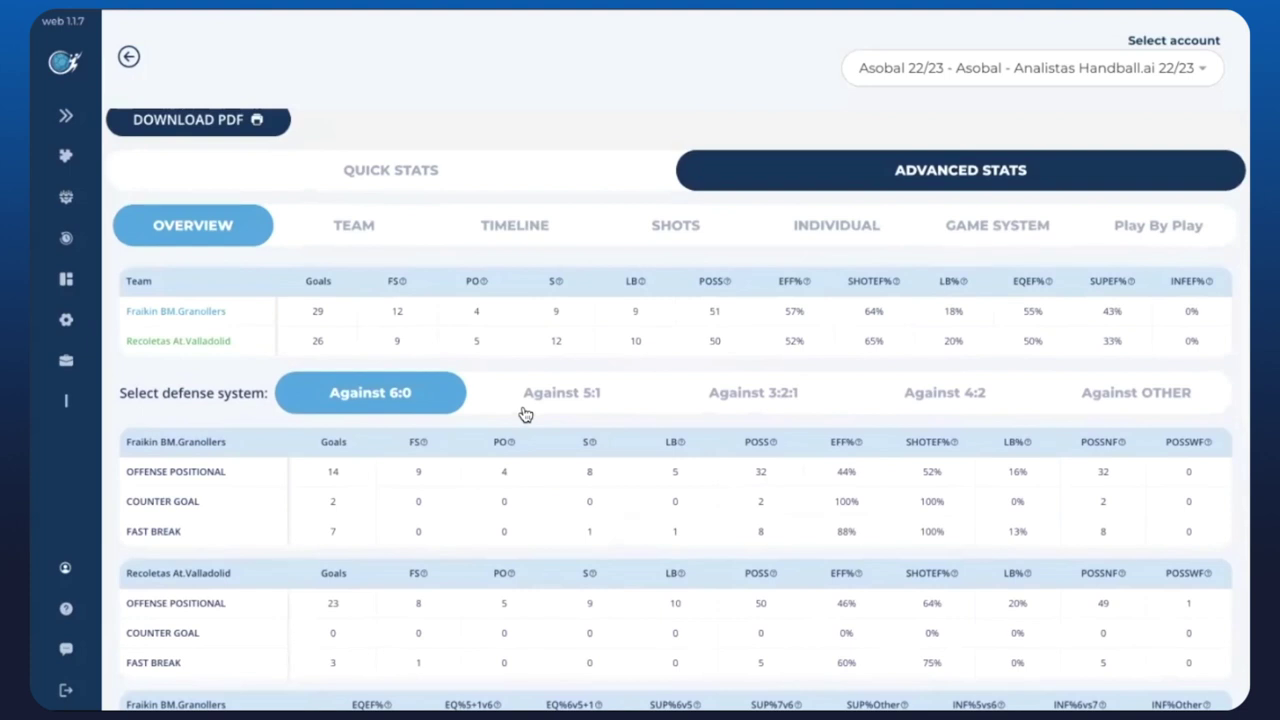
Step: Show the advanced team statistics and review the Players Table of Fraikin BM.Granollers
left_click(366, 243)
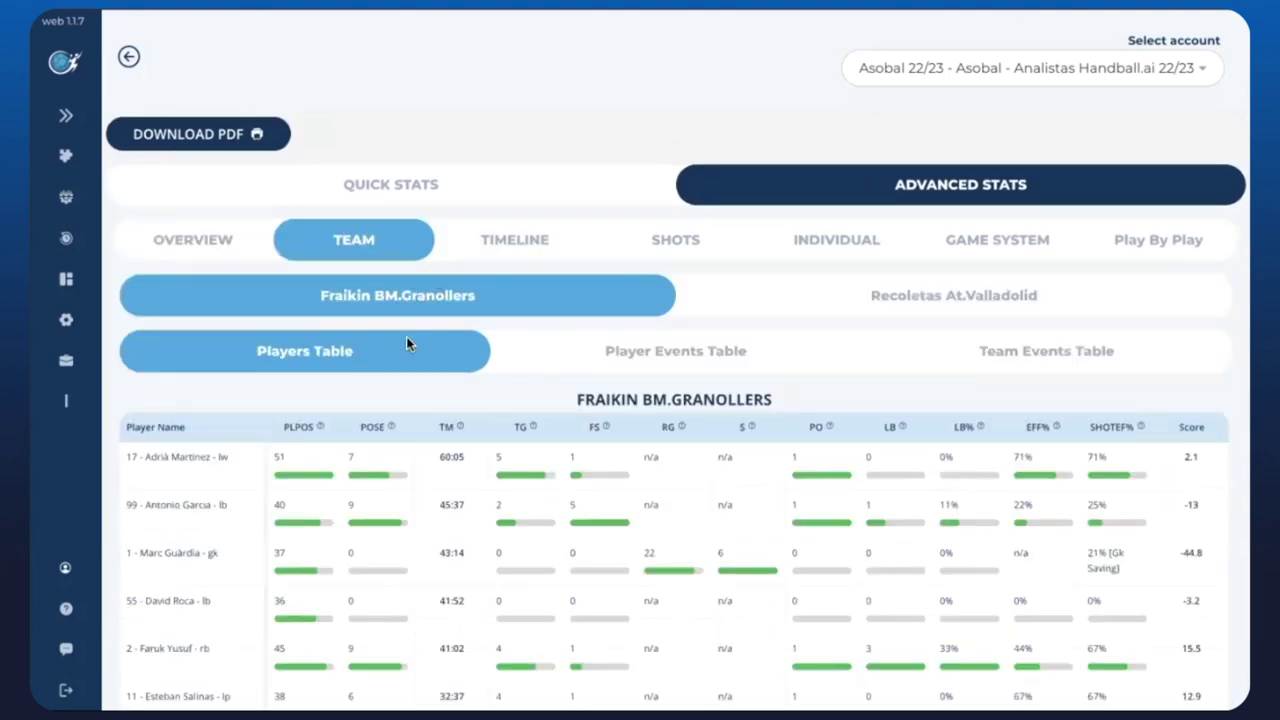
scroll(472, 428, "down", 3)
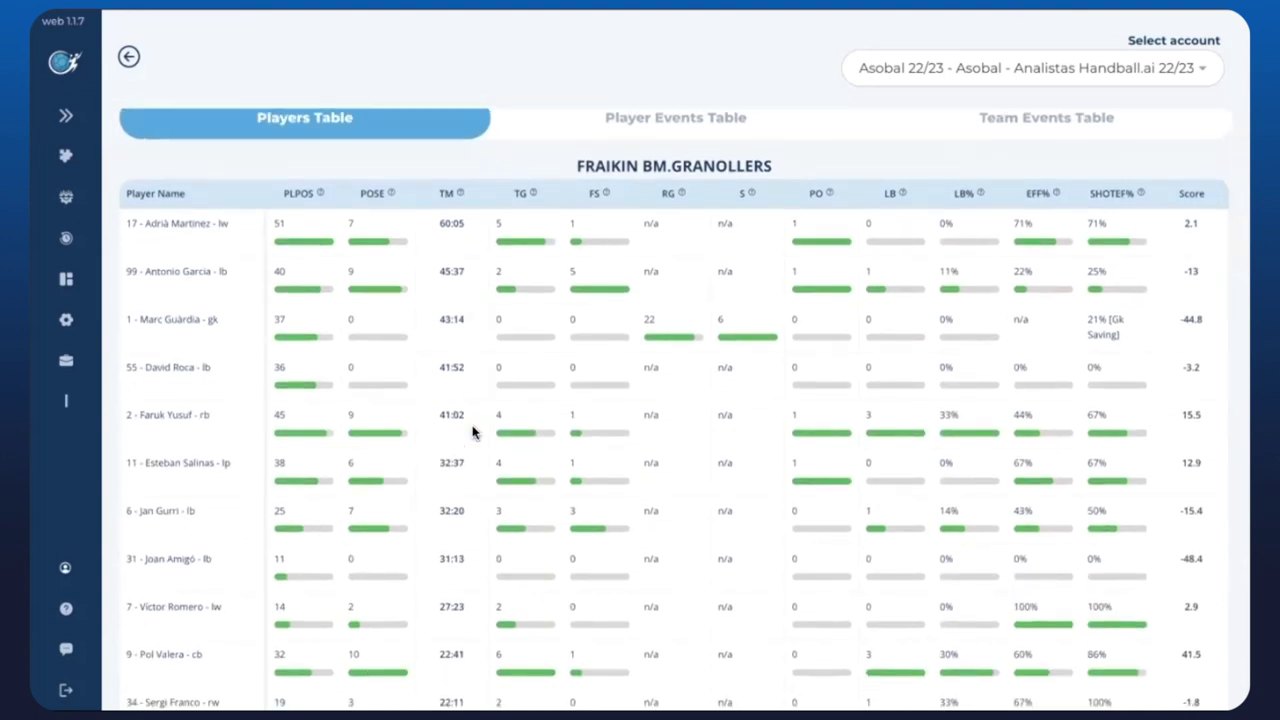
scroll(472, 430, "down", 3)
scroll(472, 430, "up", 4)
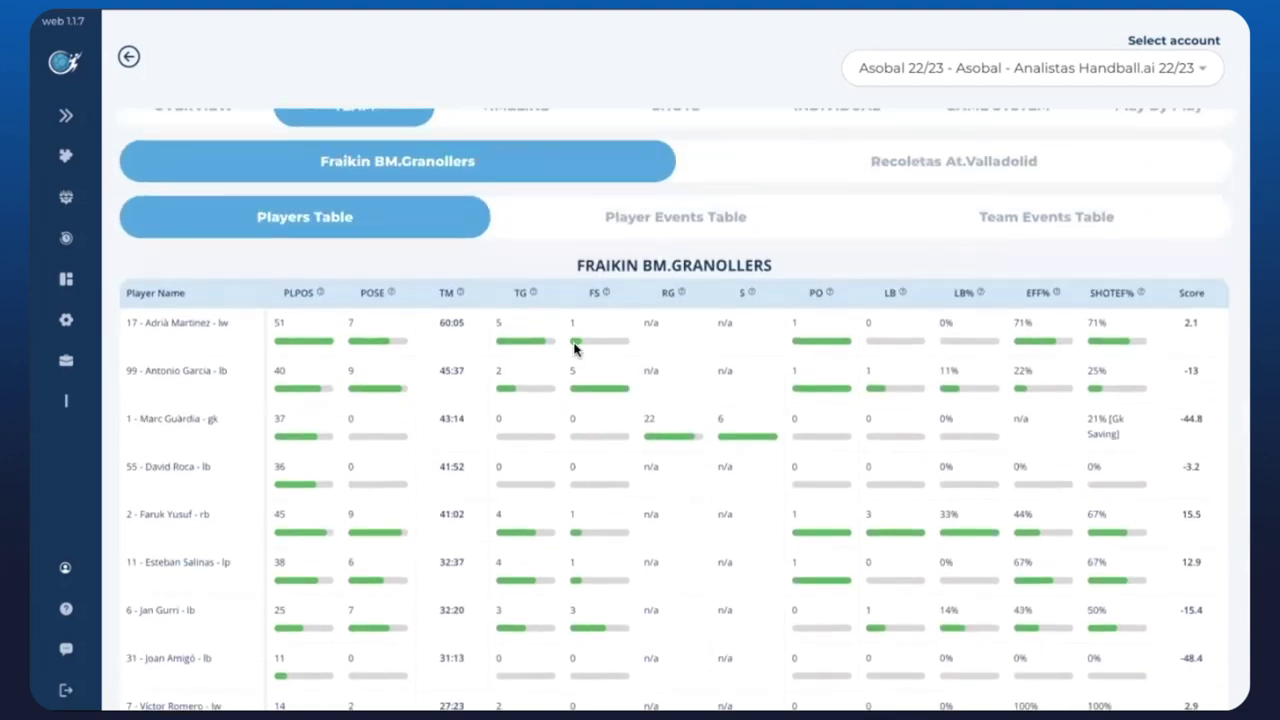
Step: Review Fraikin BM.Granollers' Player Events Table and Team Events Table, ending on the player events
left_click(751, 226)
scroll(780, 455, "down", 1)
scroll(785, 482, "down", 2)
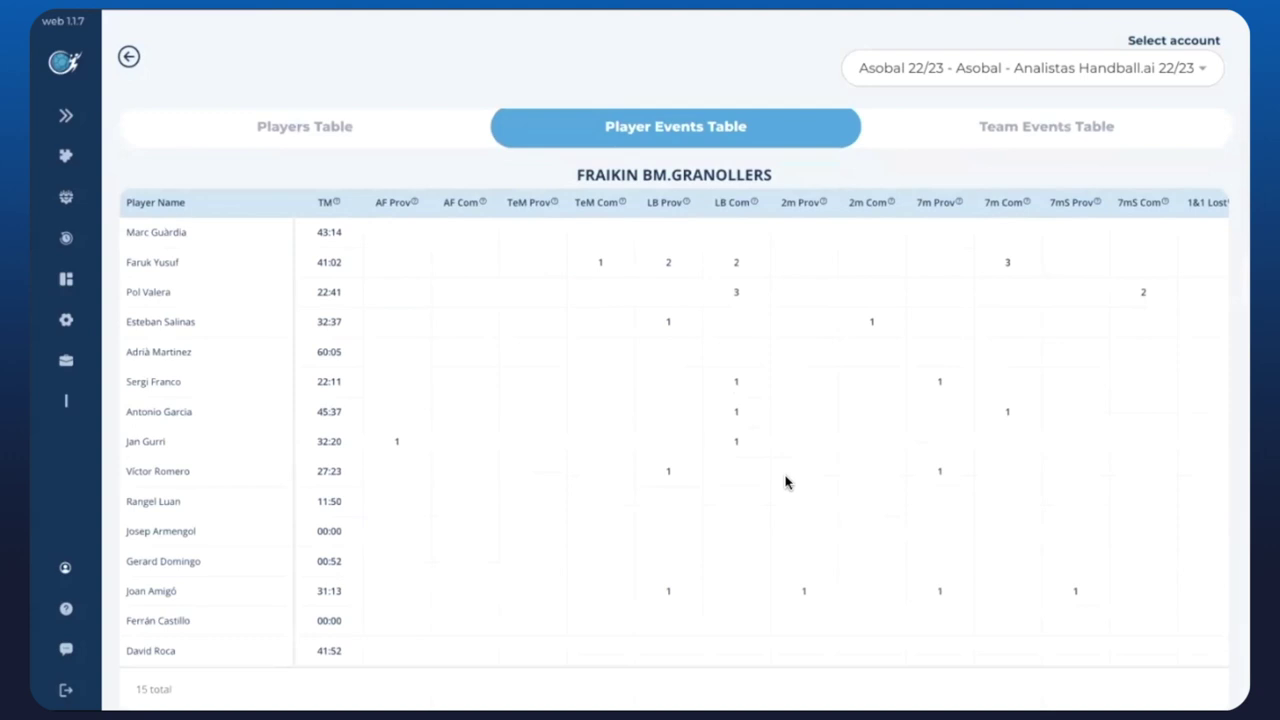
scroll(785, 482, "up", 1)
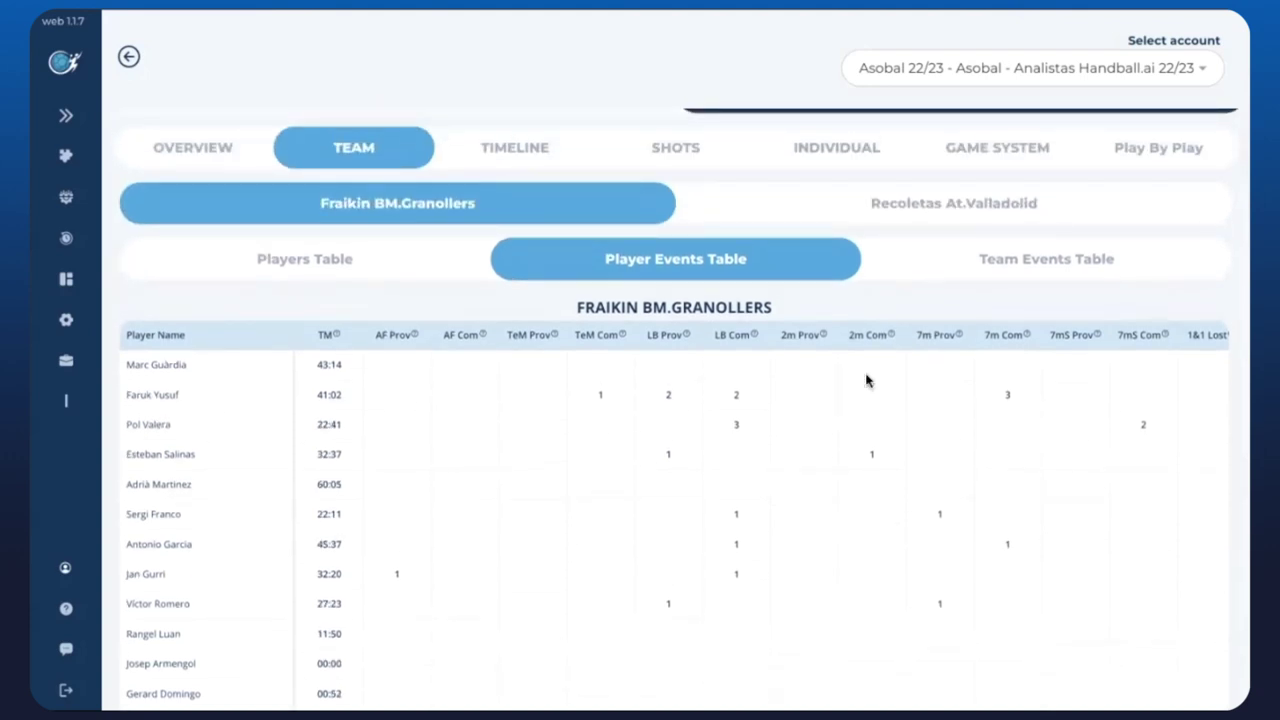
left_click(988, 274)
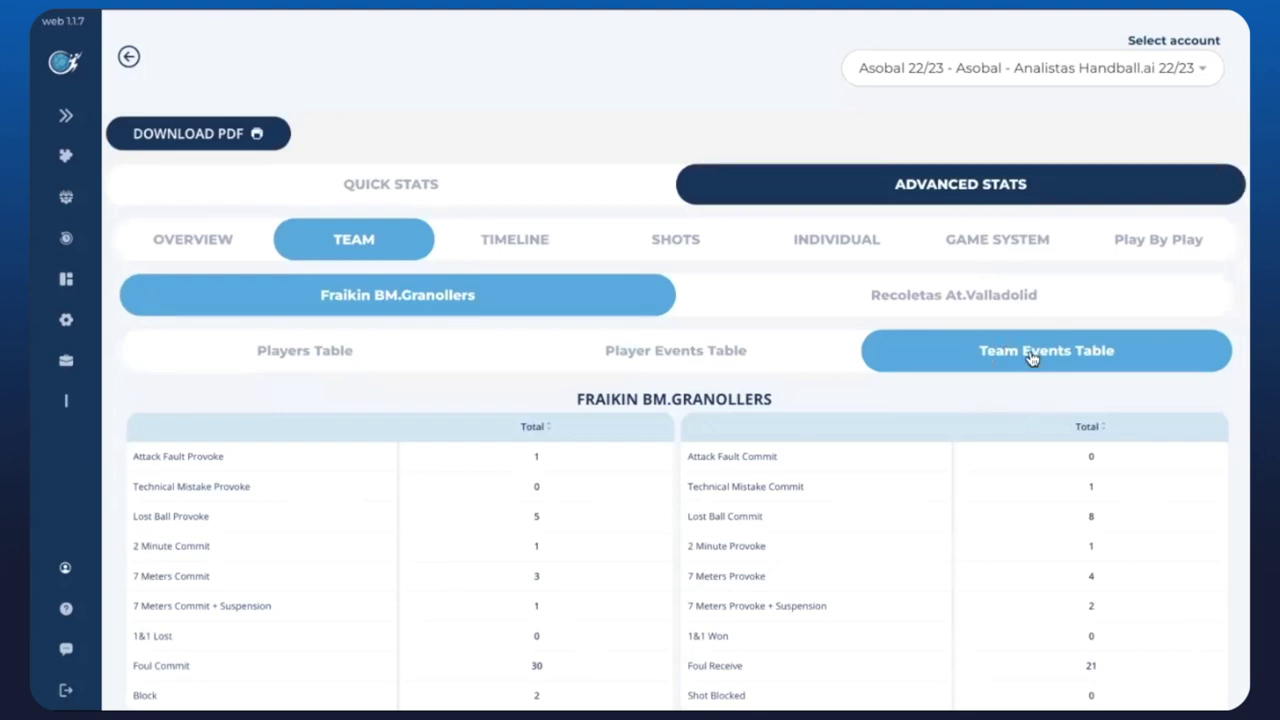
left_click(700, 368)
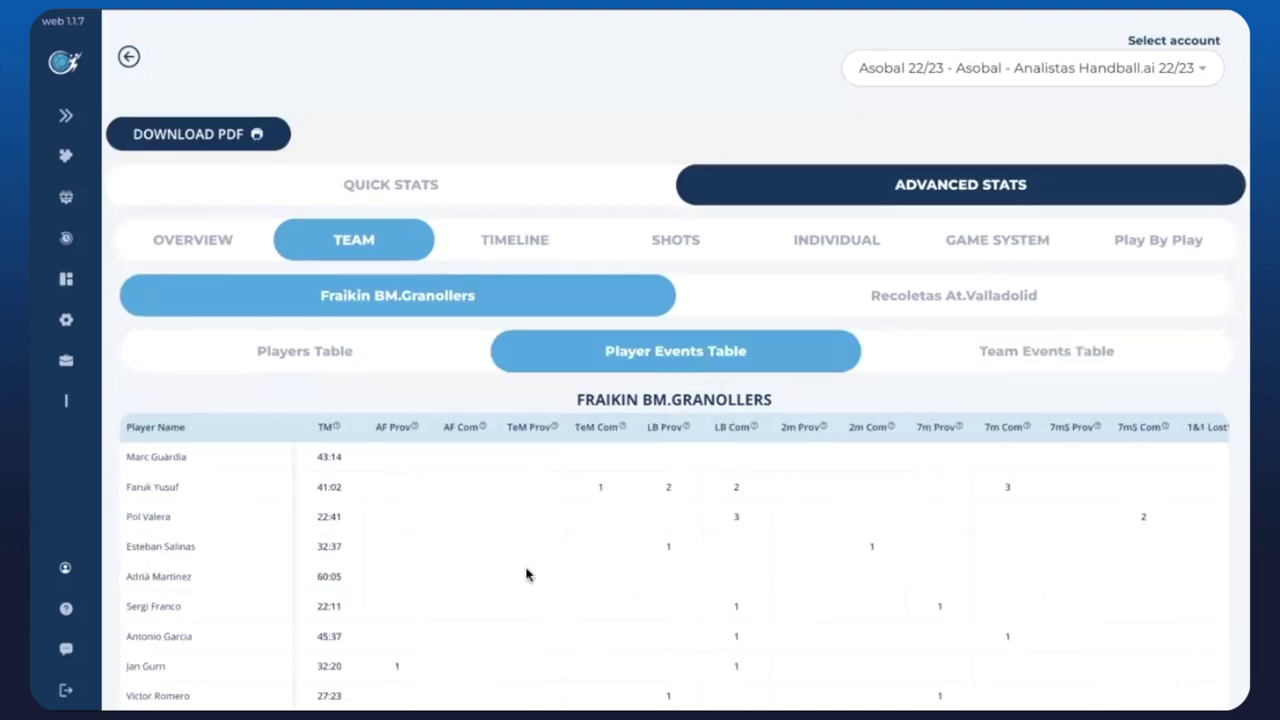
Step: Return to Fraikin BM.Granollers' Players Table and examine the players' possessions and playing time
left_click(328, 367)
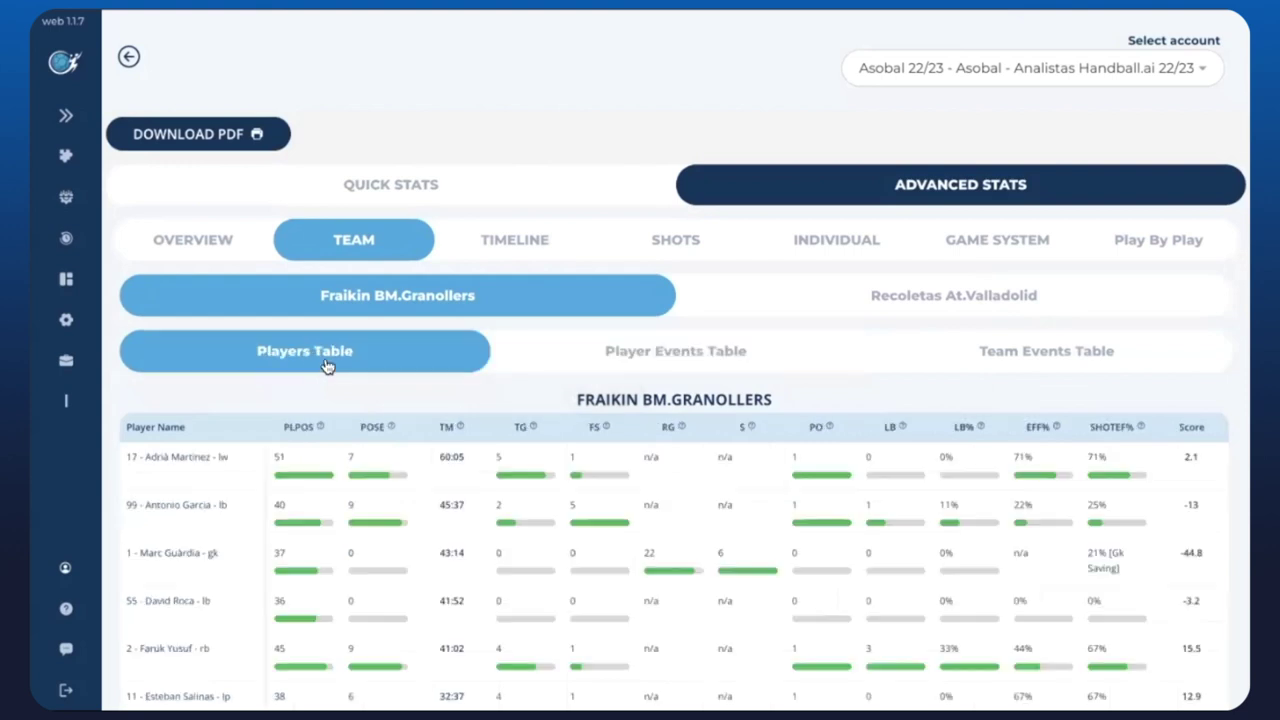
scroll(345, 460, "down", 3)
scroll(351, 465, "up", 2)
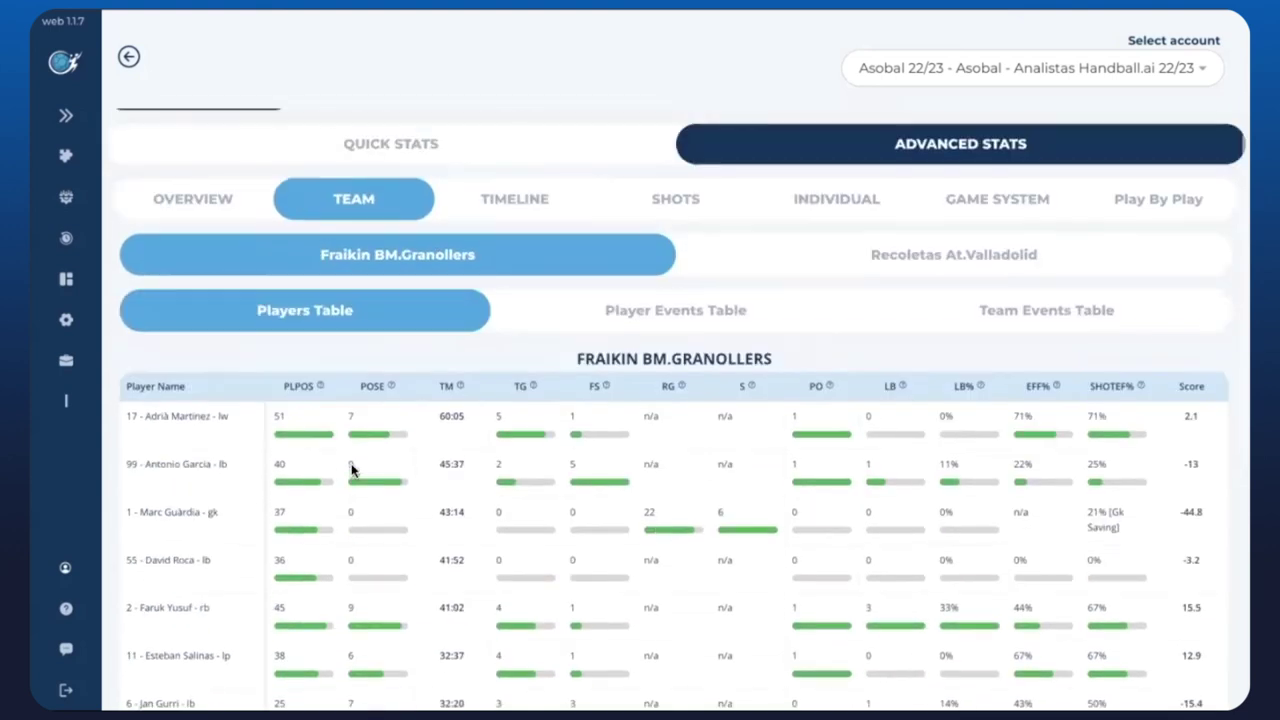
scroll(351, 465, "up", 1)
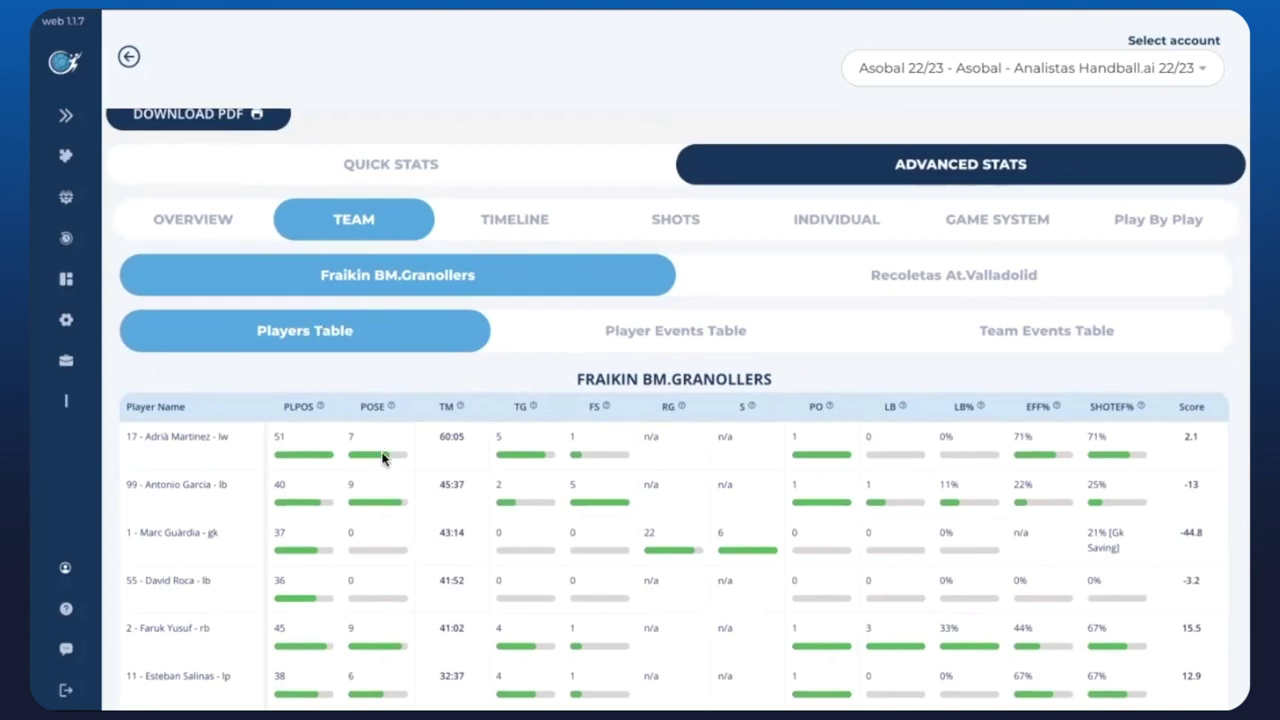
Step: Show the advanced shot statistics and compare both teams' goal and court zones, goalkeeper tables and saves/goals charts
left_click(680, 232)
scroll(681, 450, "down", 3)
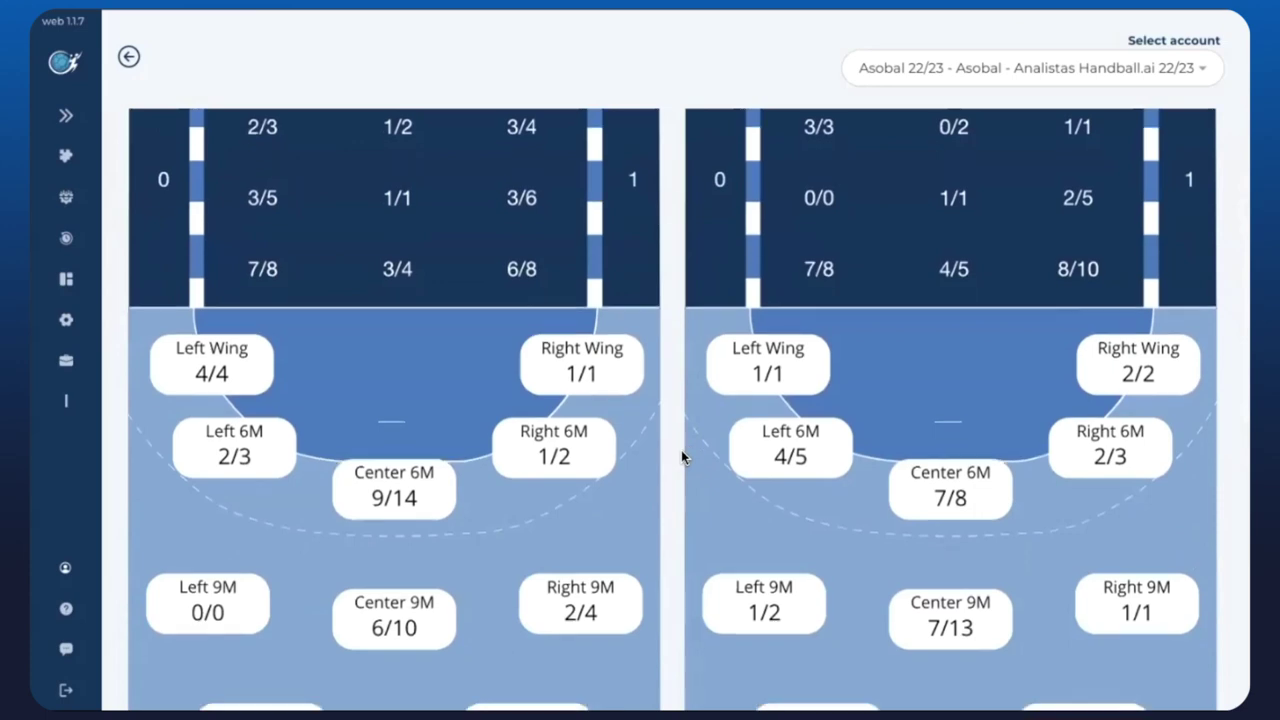
scroll(681, 450, "down", 4)
scroll(681, 450, "down", 2)
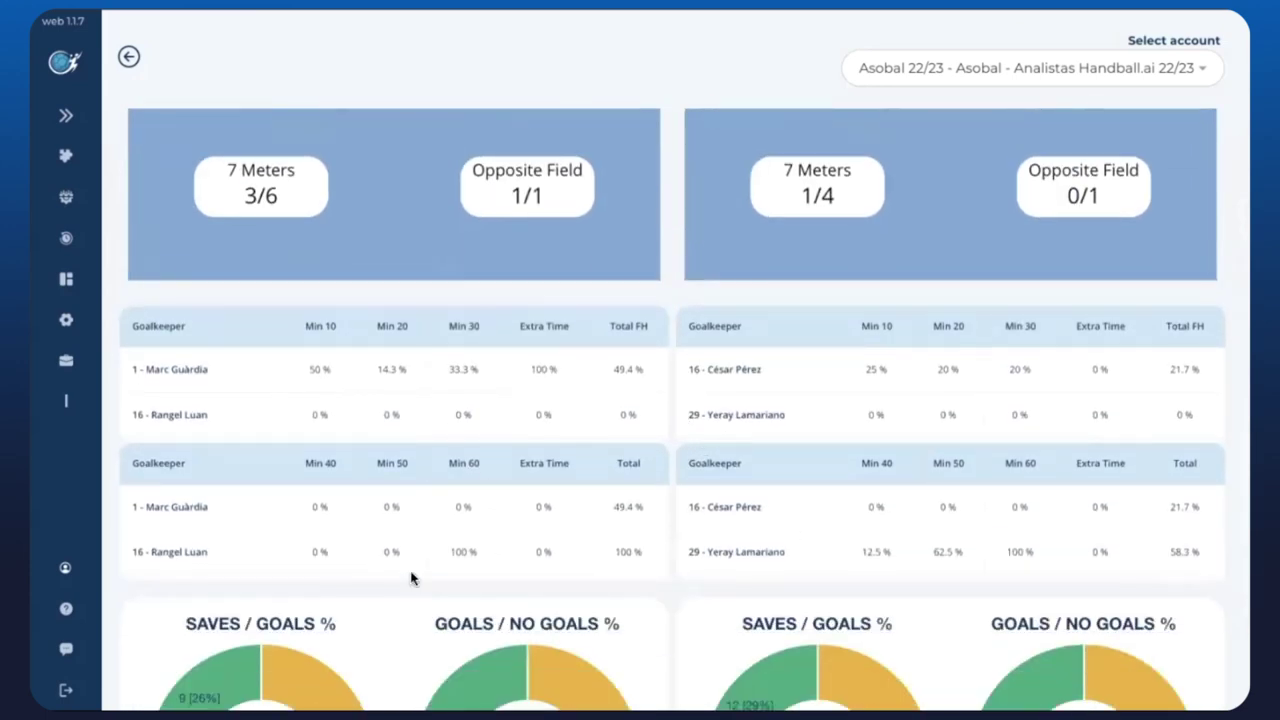
scroll(692, 548, "up", 8)
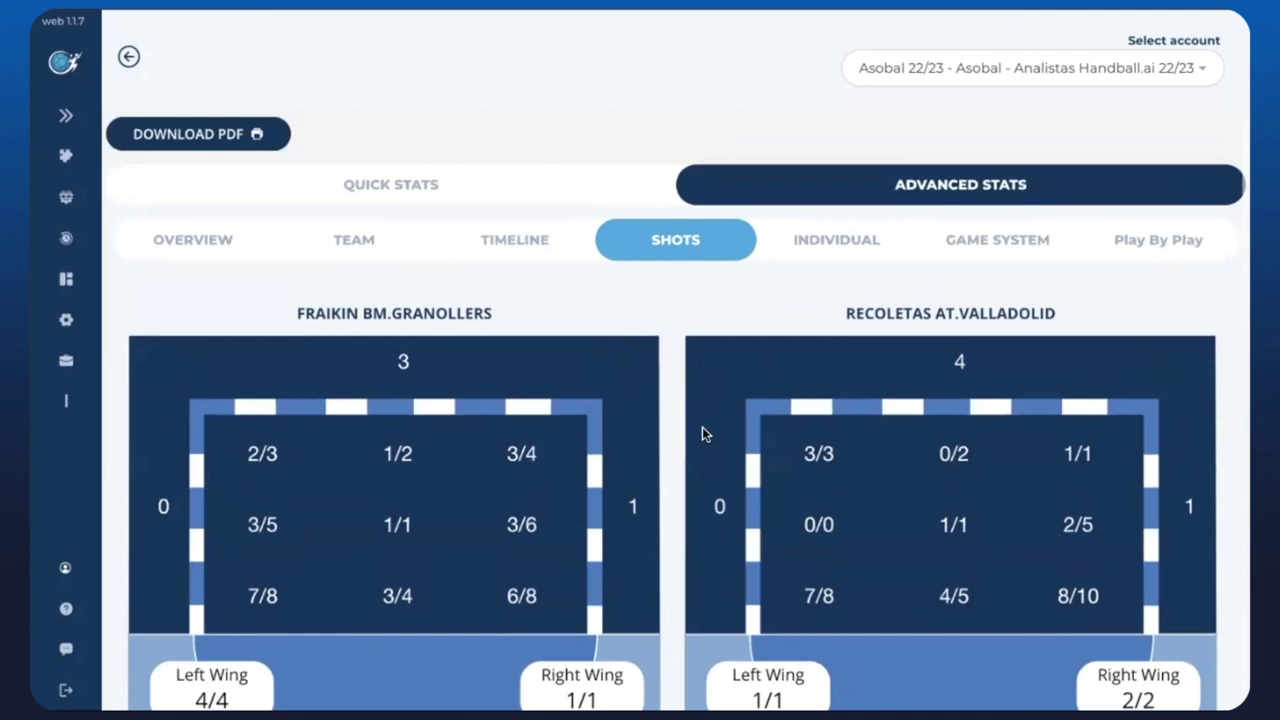
Step: Show the individual statistics of Fraikin BM.Granollers' number 9 centre back and examine the player's general stats, events and shot zones
left_click(832, 250)
left_click(771, 298)
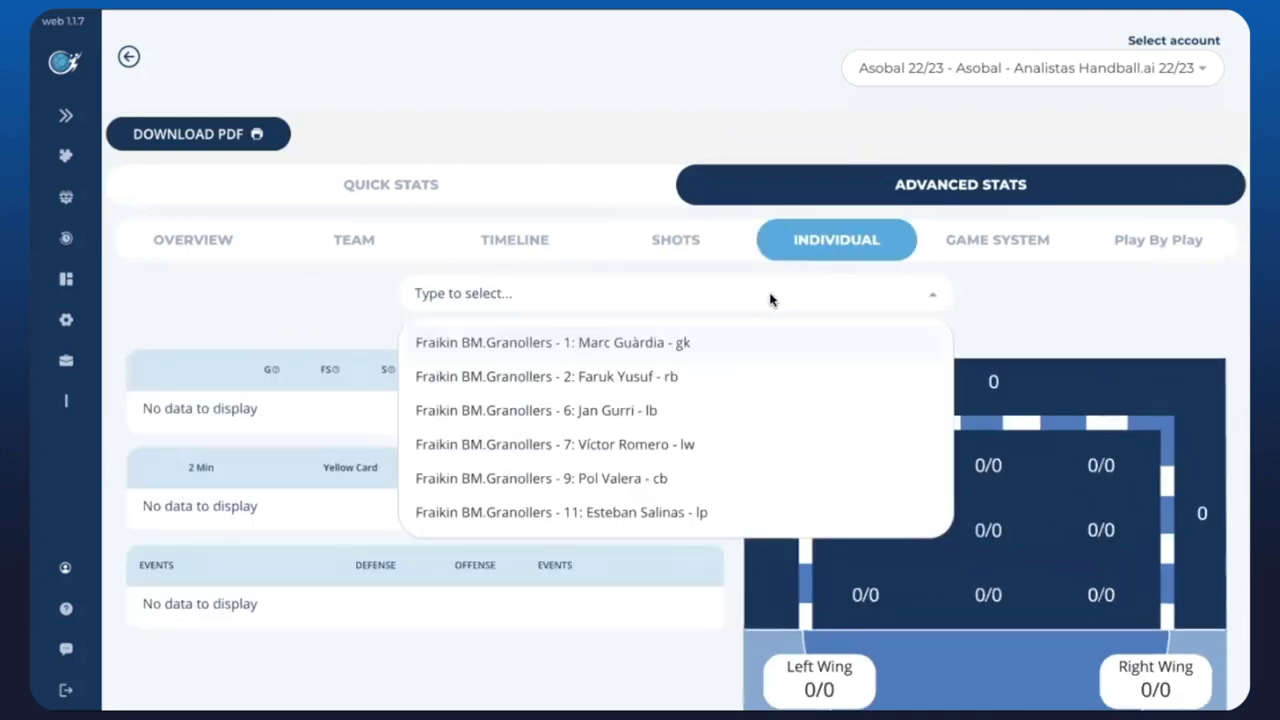
type("pol")
left_click(689, 340)
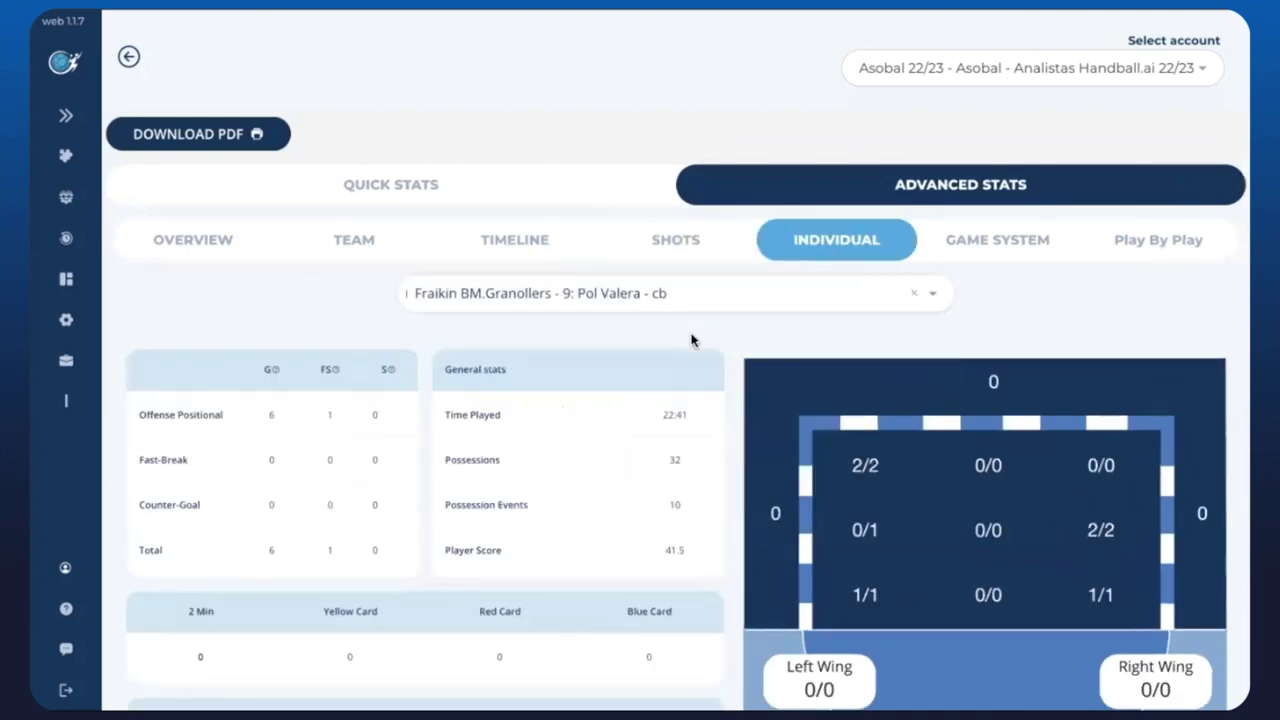
scroll(725, 357, "down", 5)
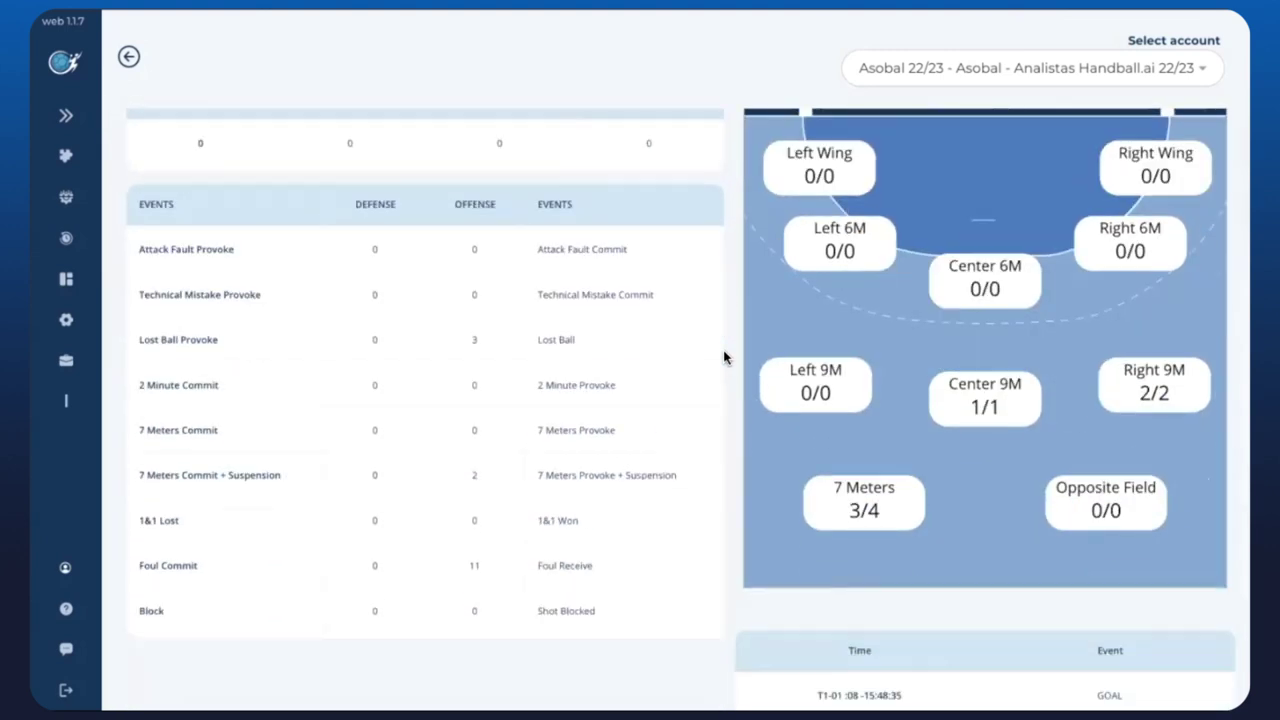
scroll(725, 357, "up", 1)
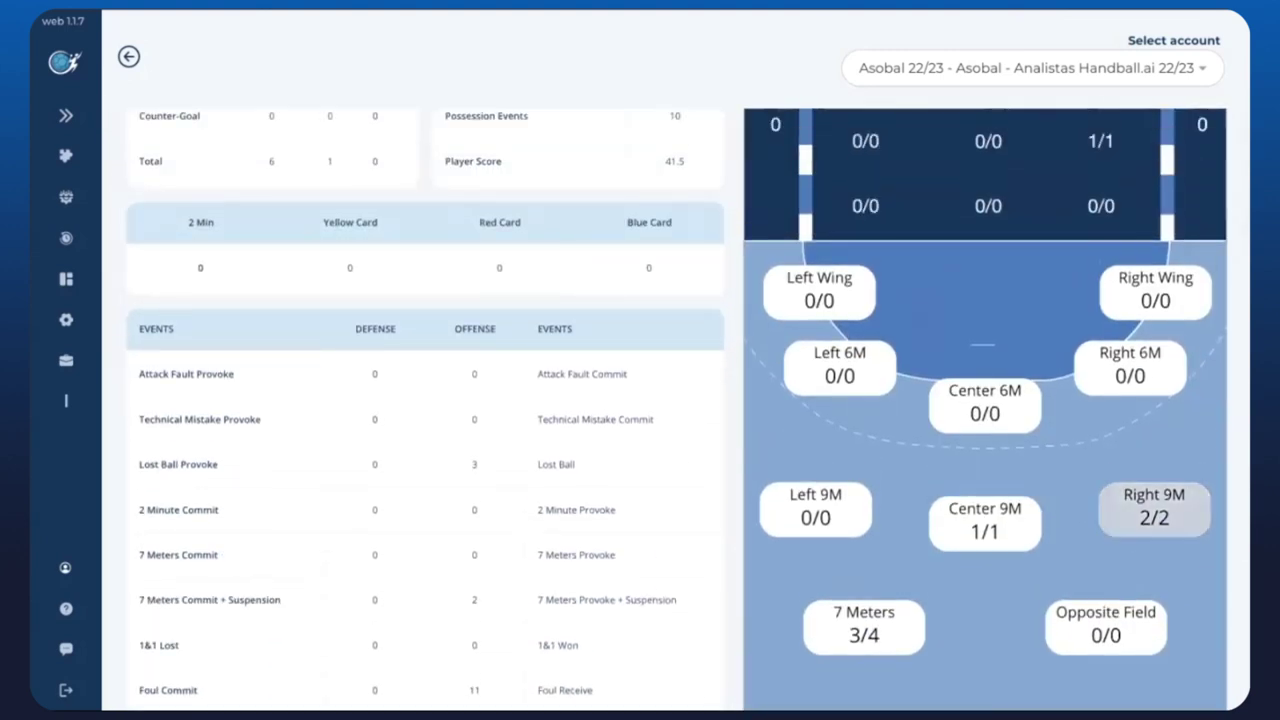
scroll(1145, 517, "up", 1)
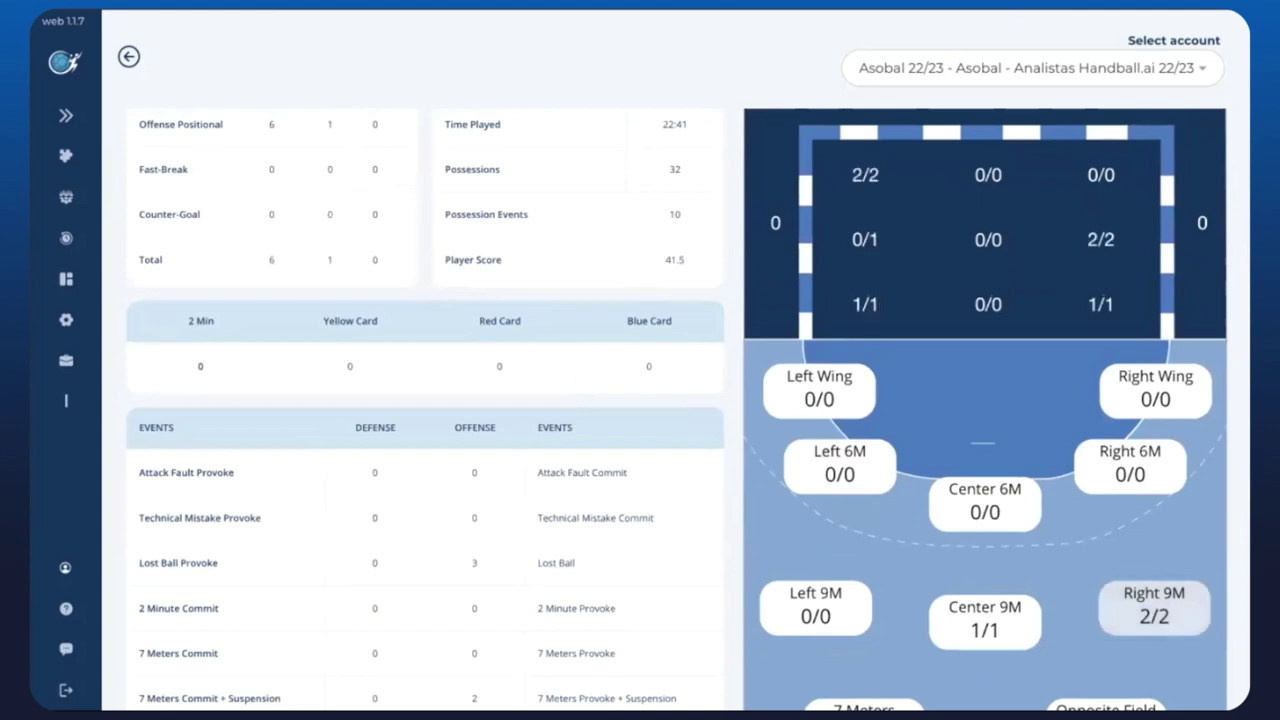
scroll(1145, 615, "up", 1)
scroll(686, 410, "up", 3)
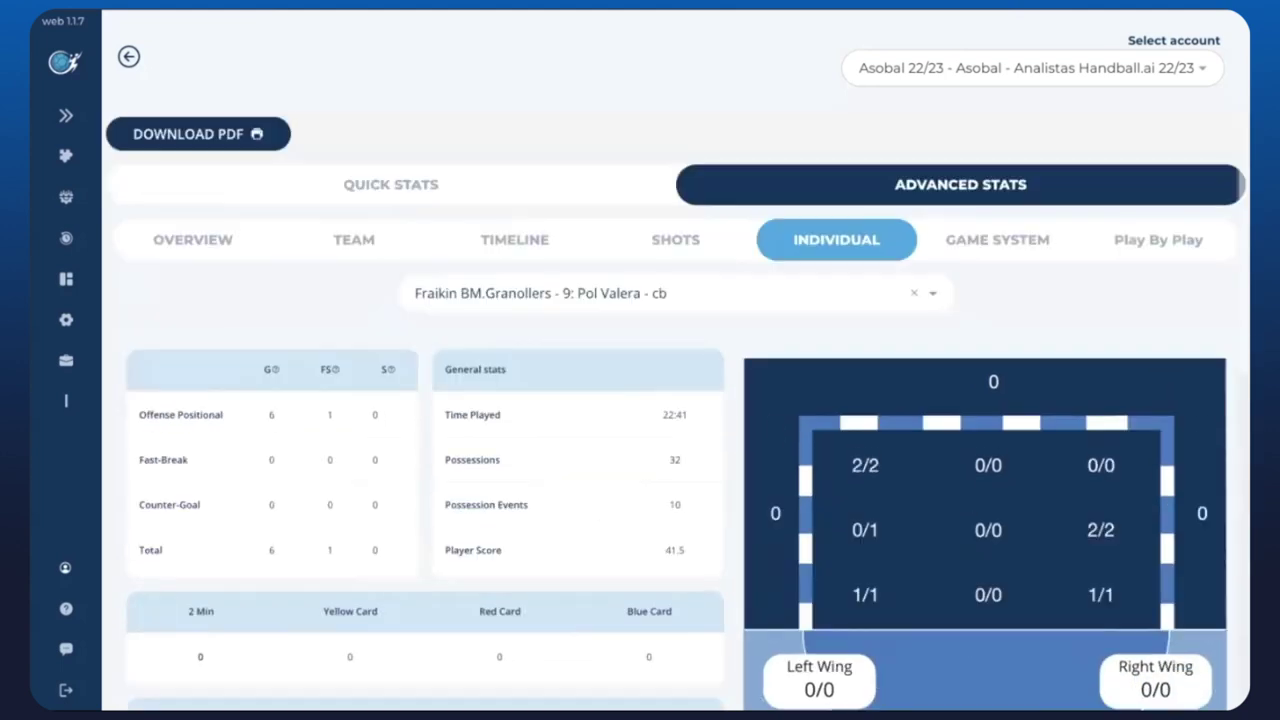
Step: Check the game system stats of the Granollers vs Valladolid match and return to its individual stats
left_click(1045, 261)
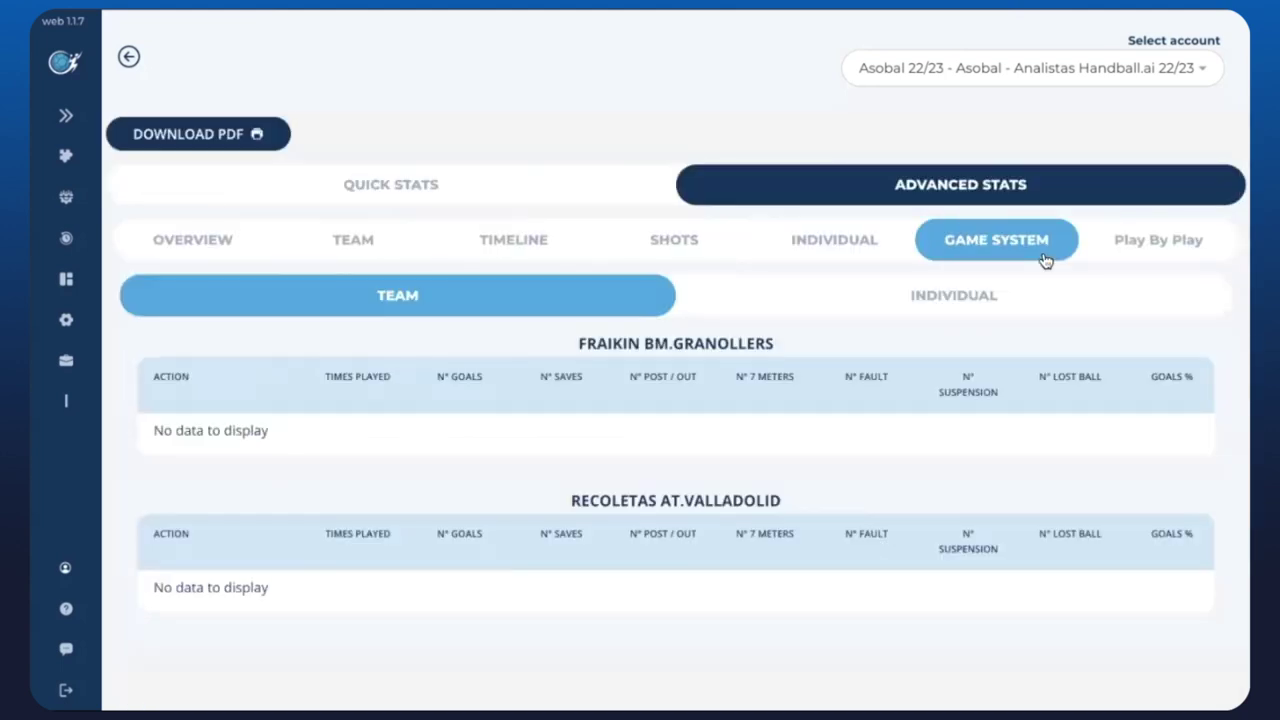
left_click(836, 252)
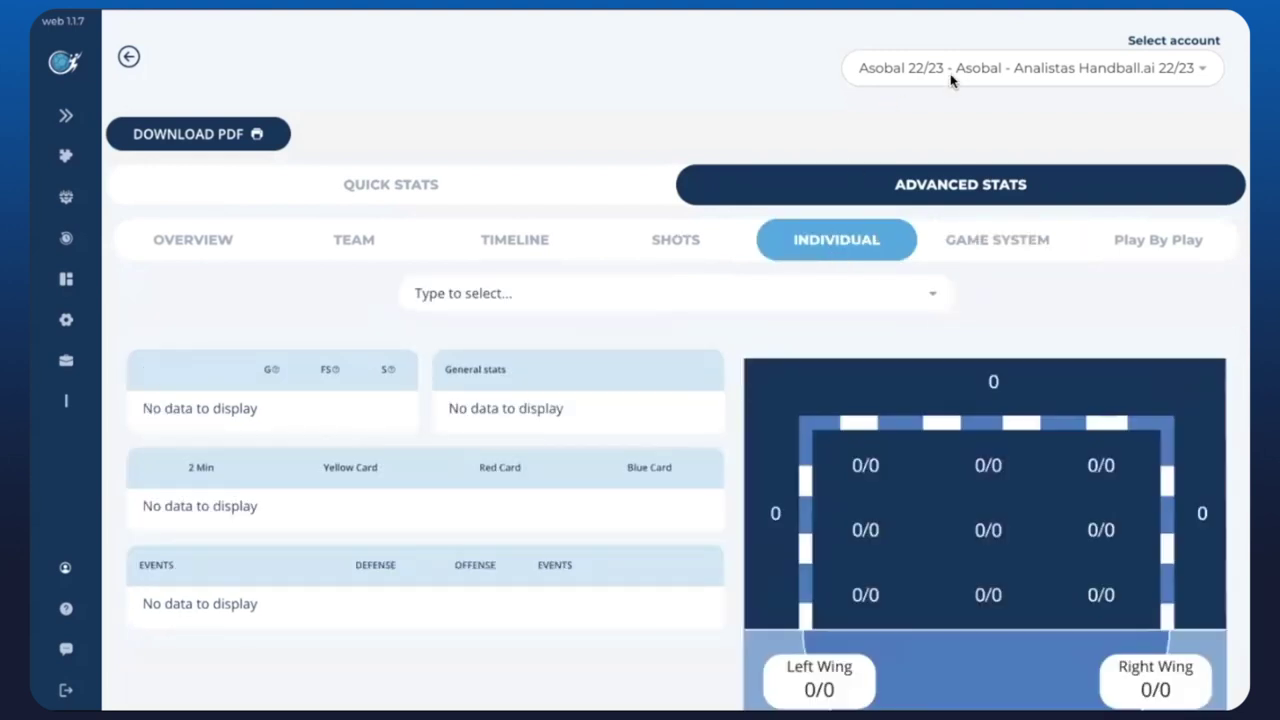
Step: Switch the account to (GER) HBL Men's 22/23 - XPS VideoReg
left_click(985, 66)
scroll(962, 225, "up", 3)
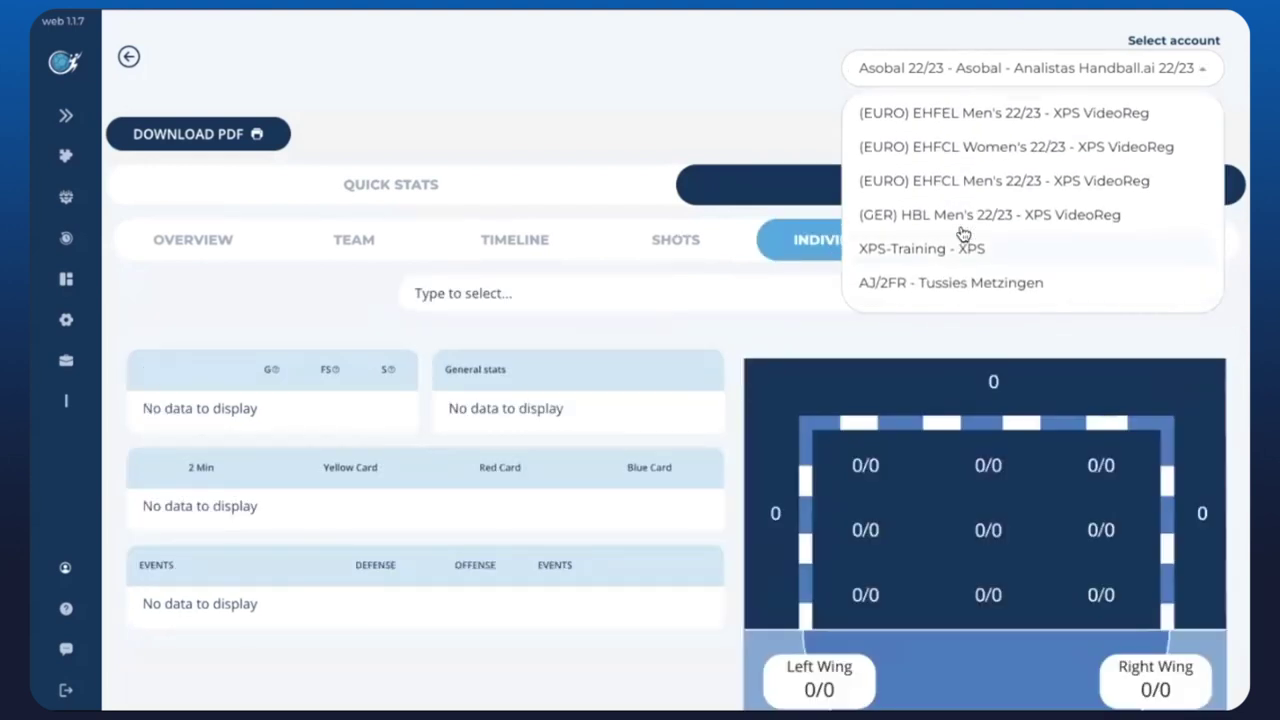
left_click(984, 214)
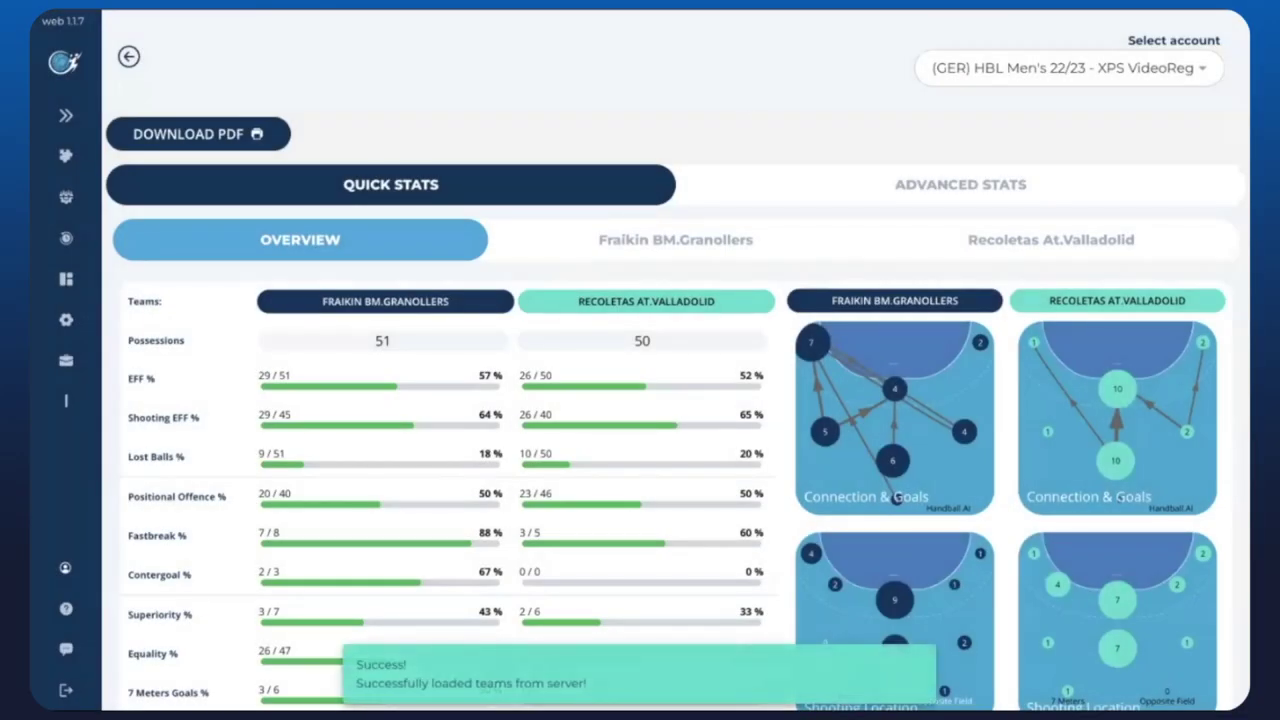
Step: Open the HC Erlangen vs TVB Stuttgart match from the past games and show its advanced game system stats
left_click(75, 118)
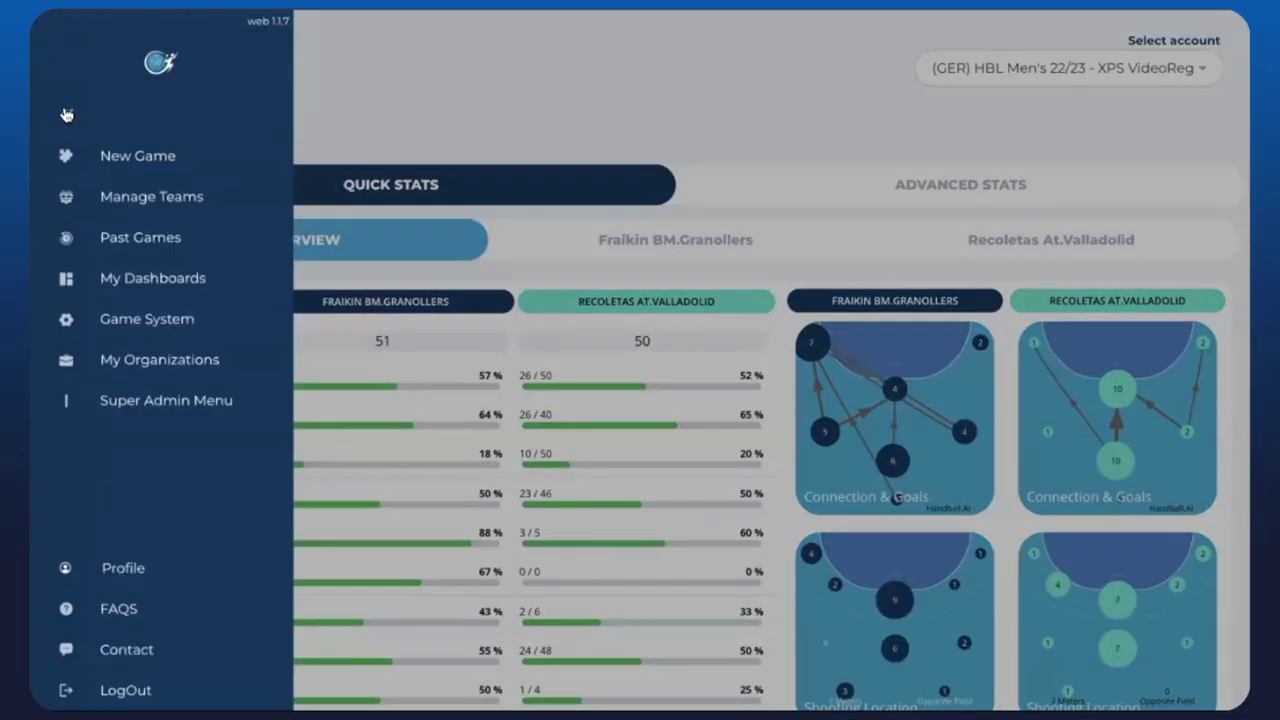
left_click(137, 248)
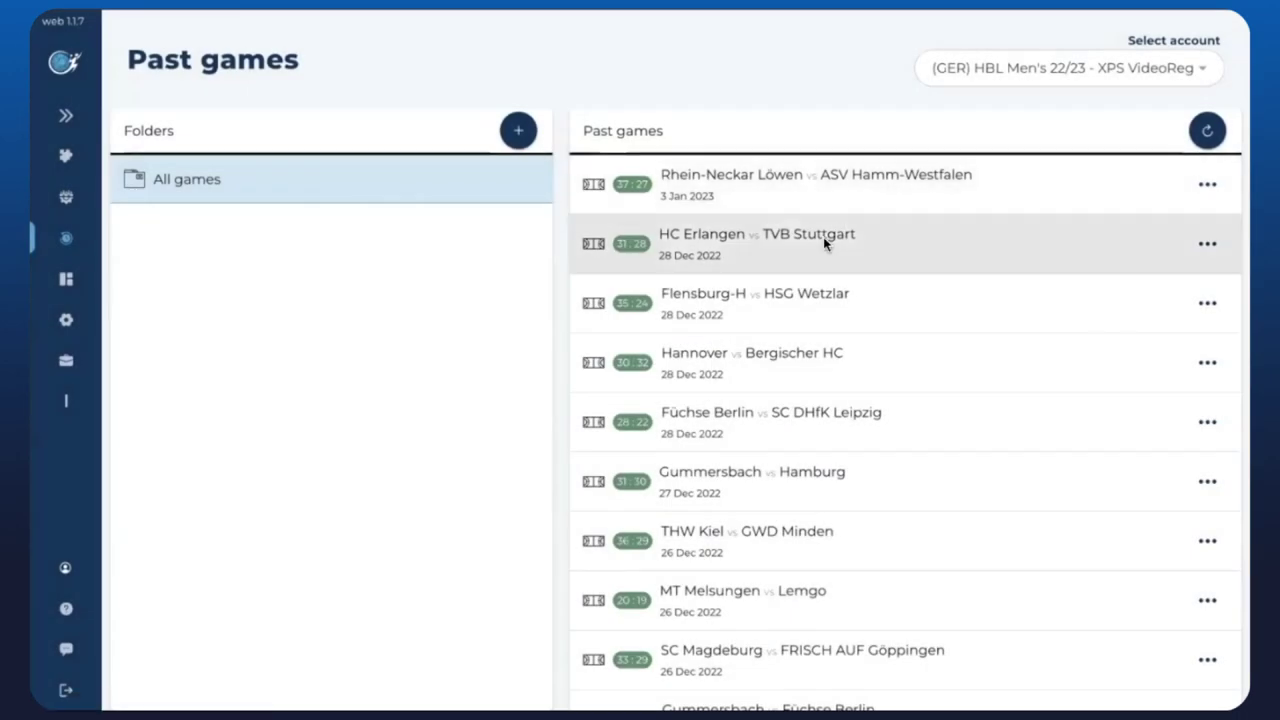
left_click(825, 243)
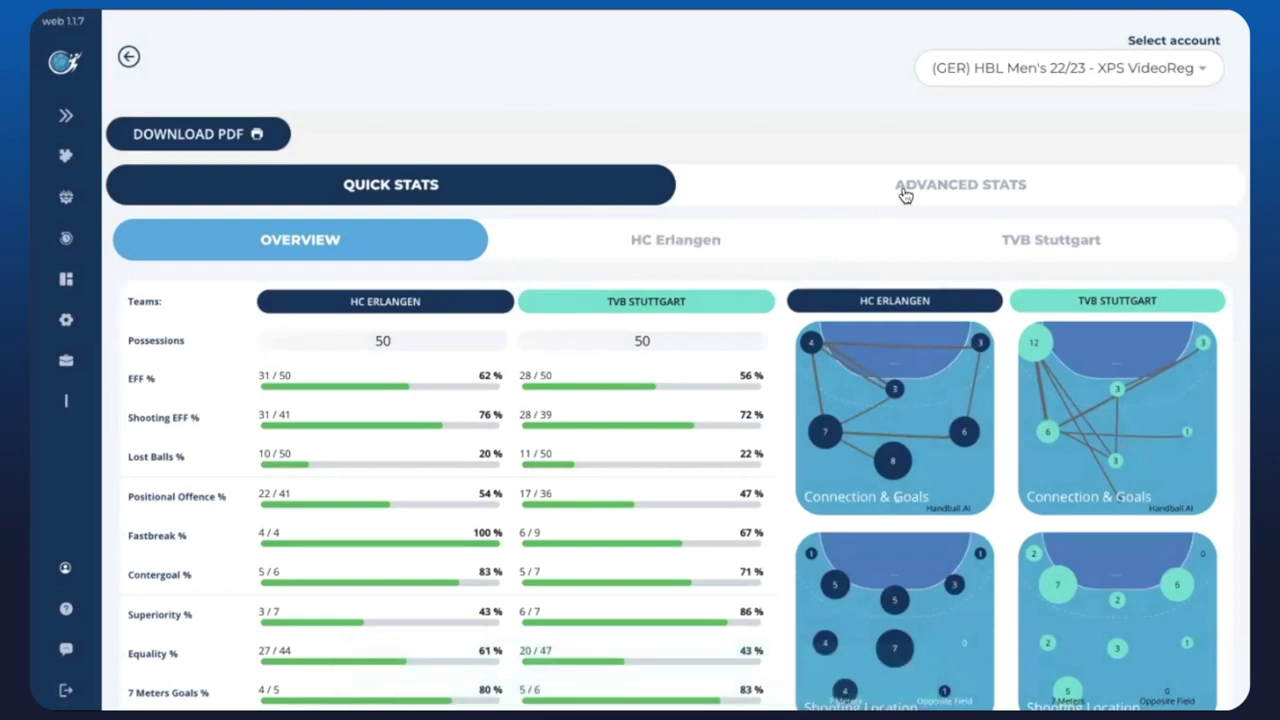
left_click(904, 195)
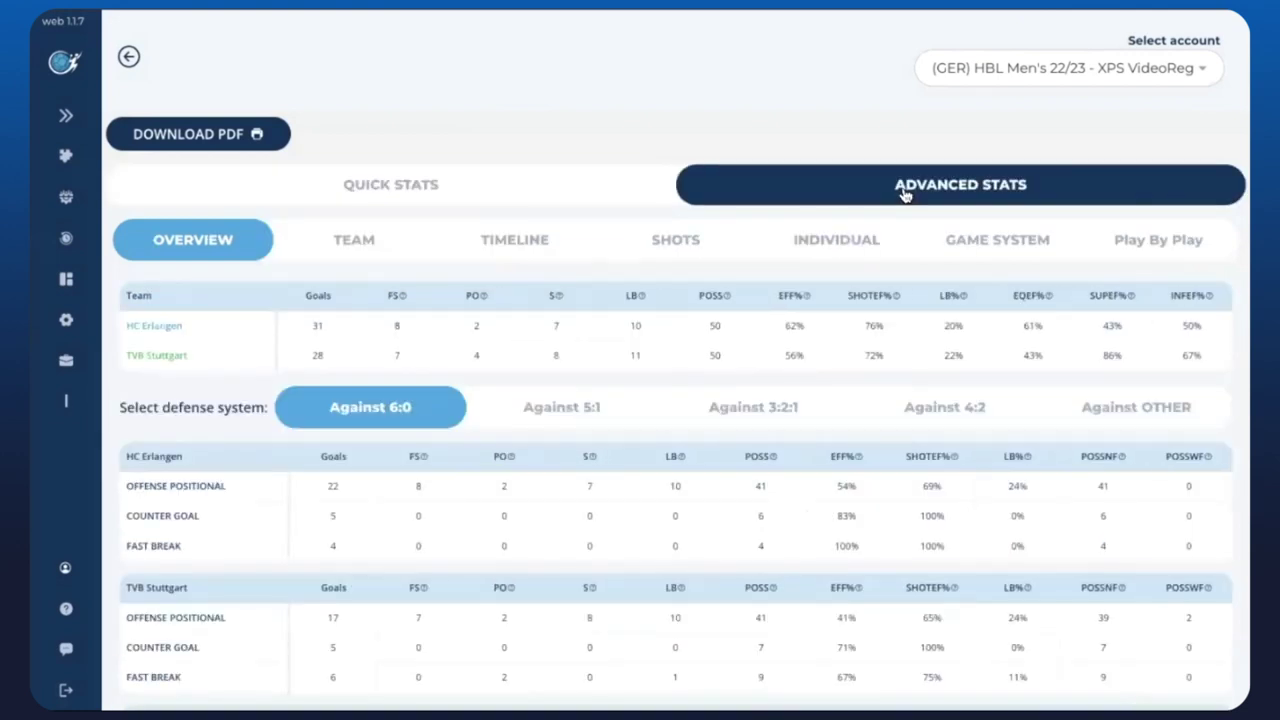
left_click(966, 258)
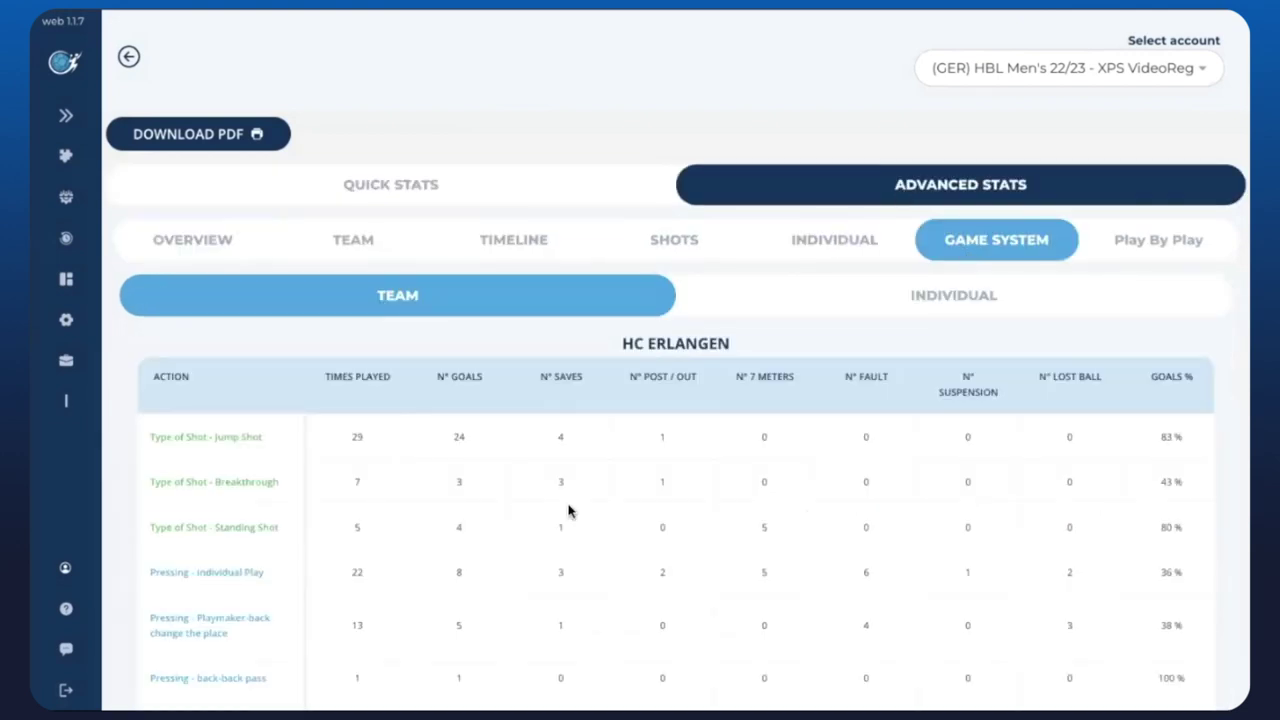
Step: Examine HC Erlangen's team game system table, covering how often each action was played, its outcomes and goal percentages
scroll(568, 511, "down", 2)
scroll(568, 511, "down", 1)
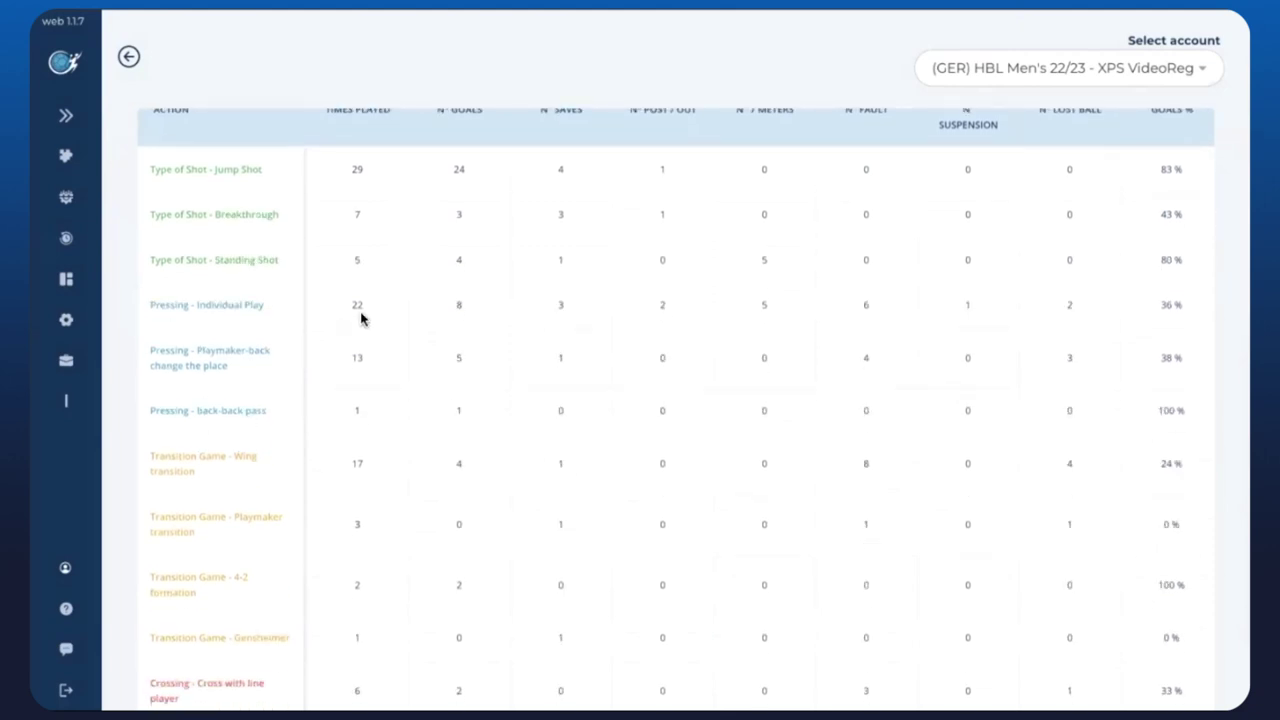
scroll(363, 318, "up", 1)
scroll(263, 520, "down", 1)
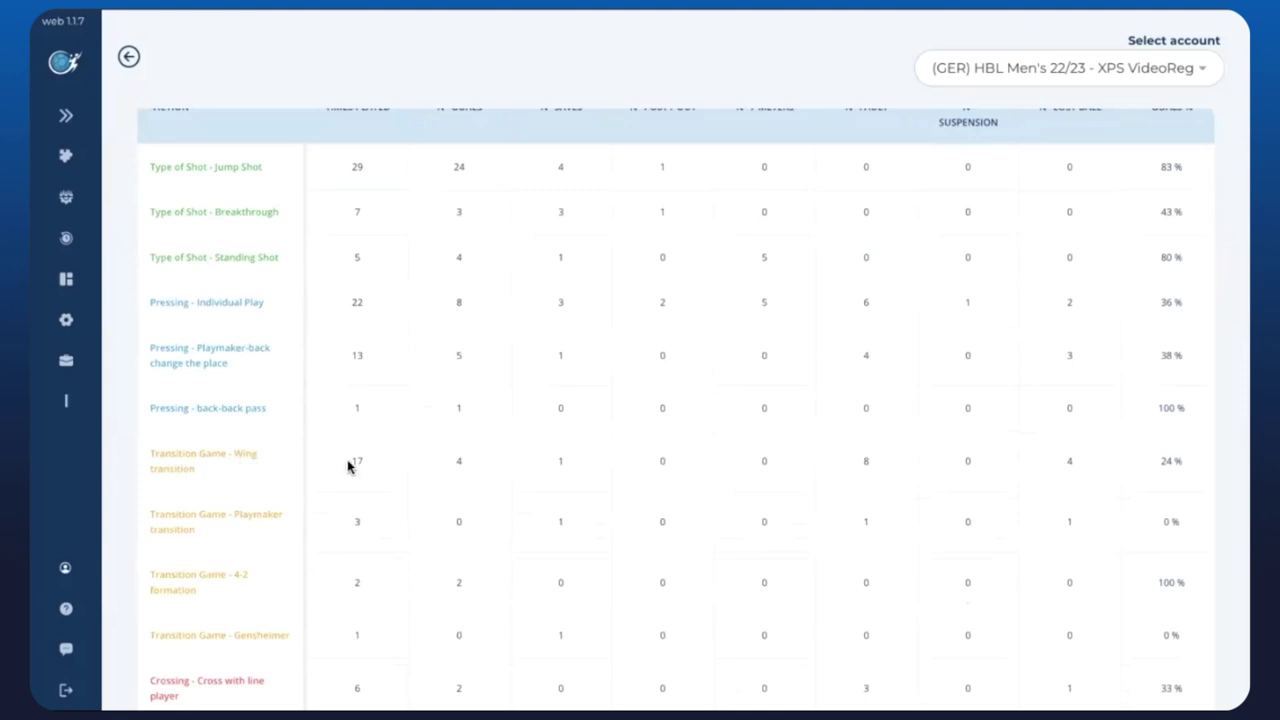
scroll(358, 467, "up", 1)
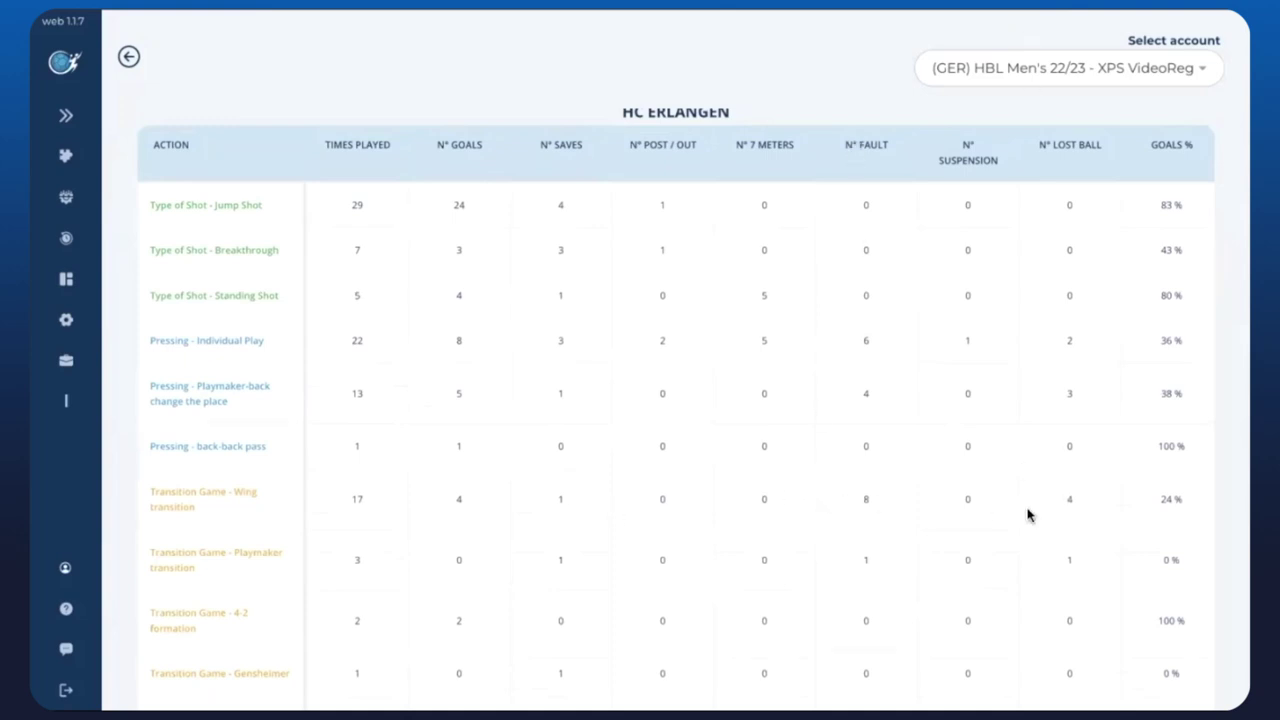
scroll(1036, 536, "right", 2)
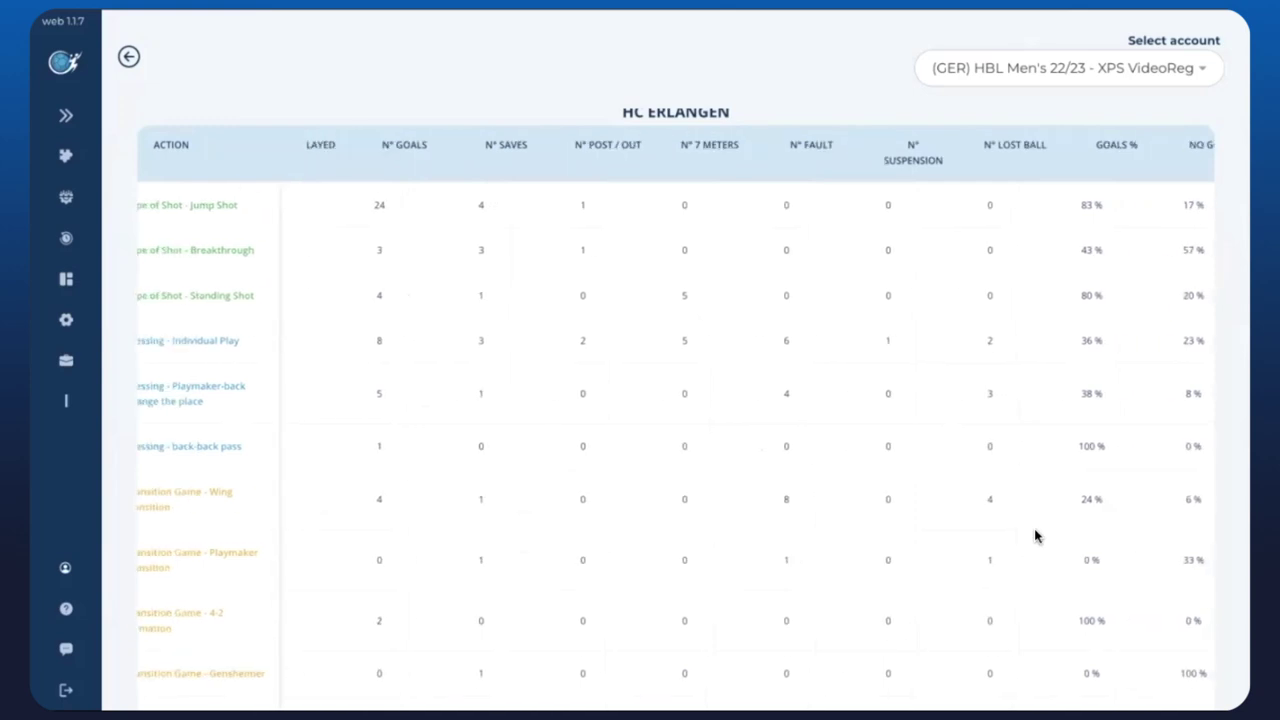
scroll(1036, 536, "left", 2)
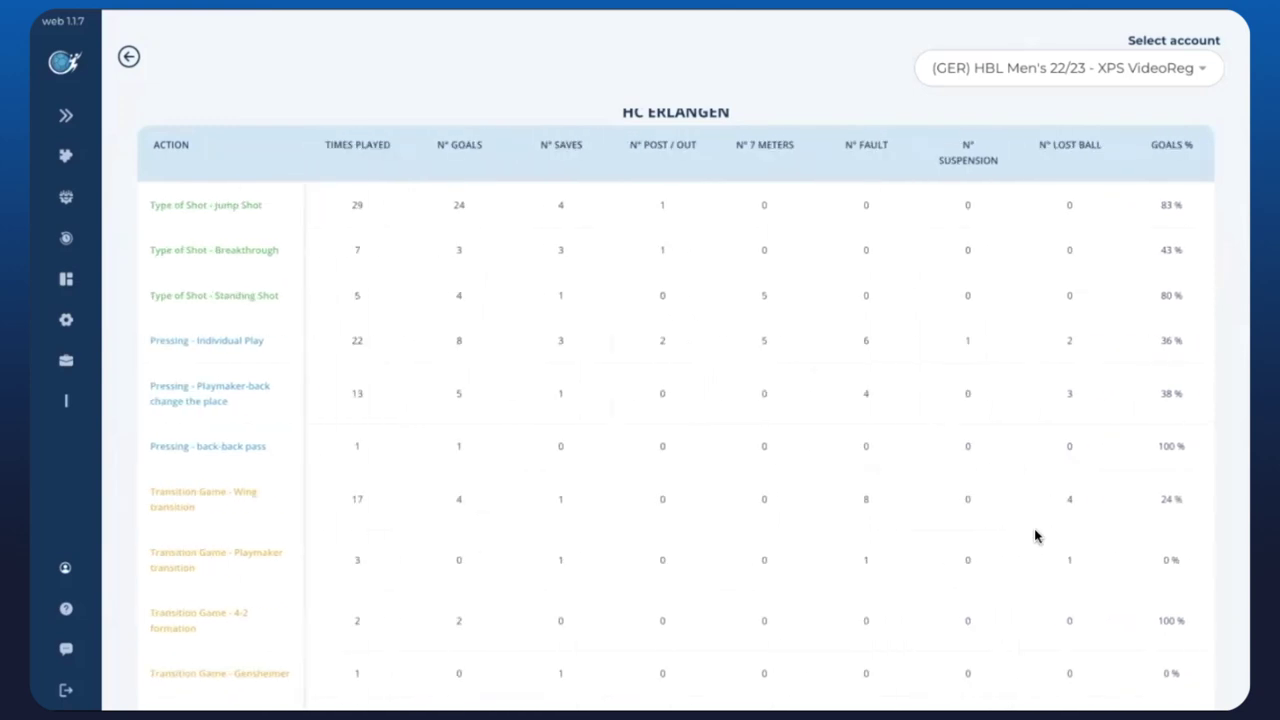
scroll(1036, 536, "down", 2)
scroll(1036, 536, "down", 2)
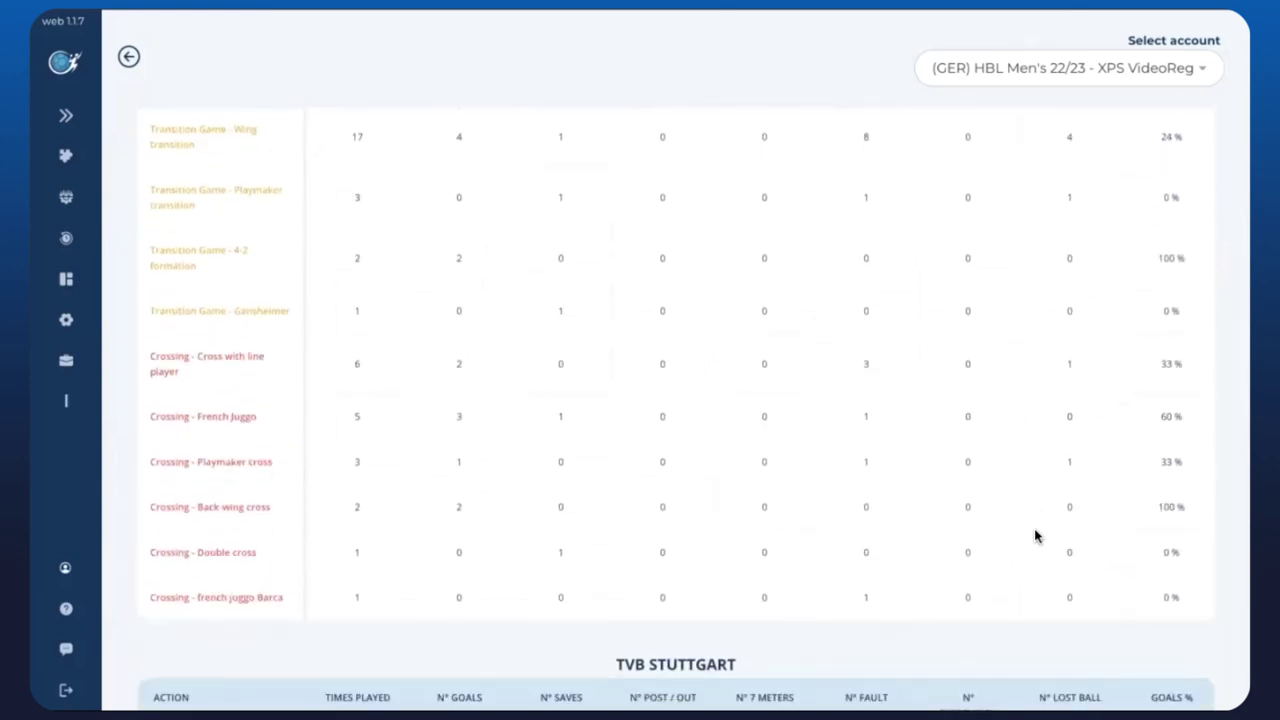
scroll(218, 566, "up", 3)
scroll(218, 566, "up", 3)
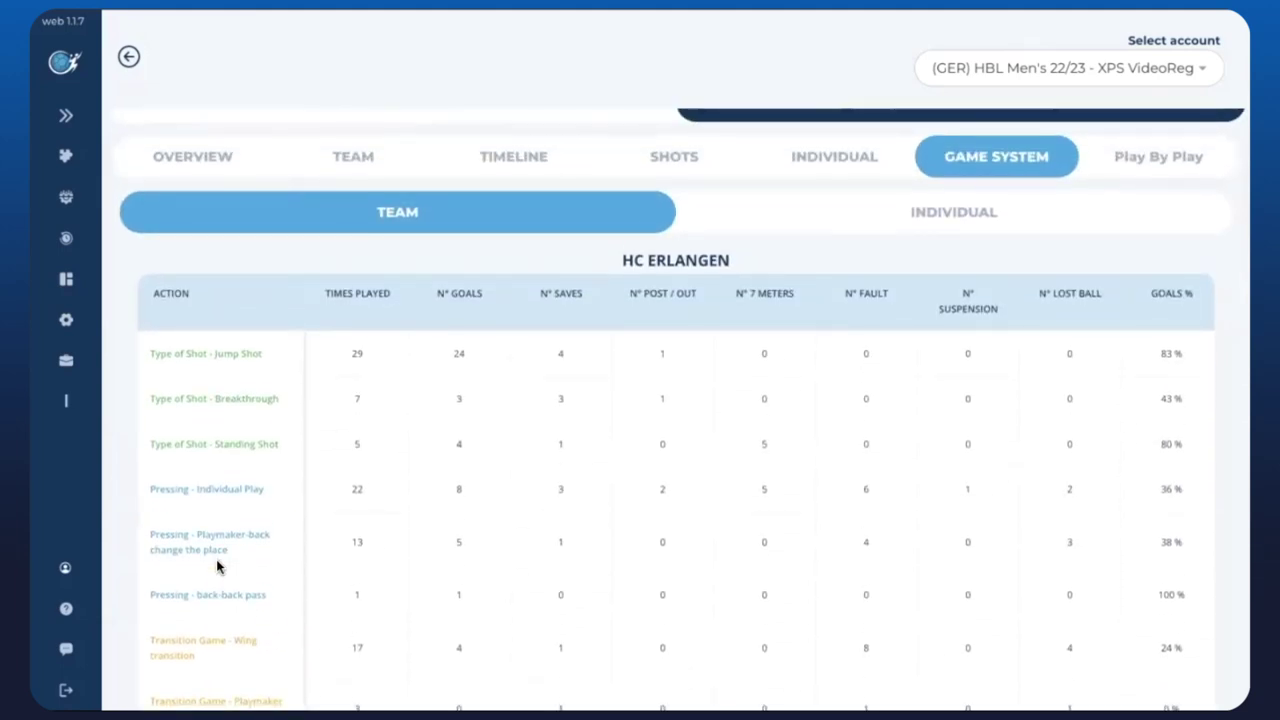
scroll(218, 566, "up", 1)
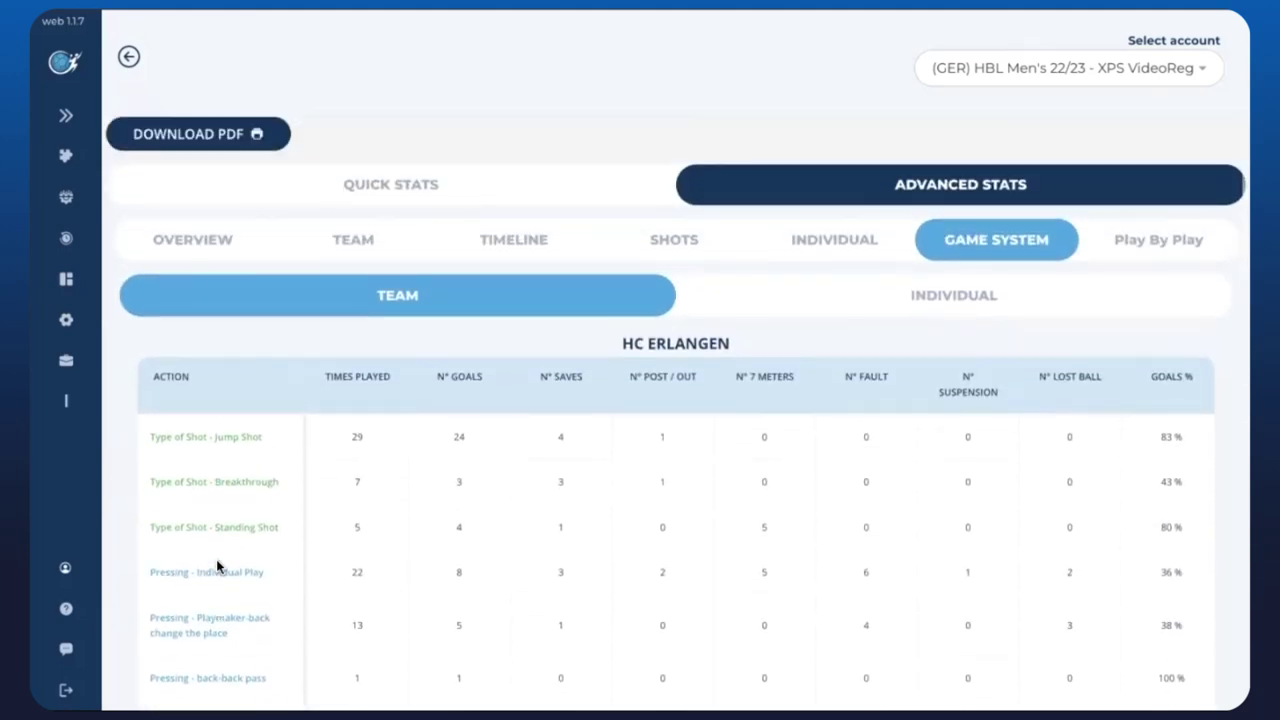
Step: Review the game system stats broken down by individual HC Erlangen player
left_click(907, 298)
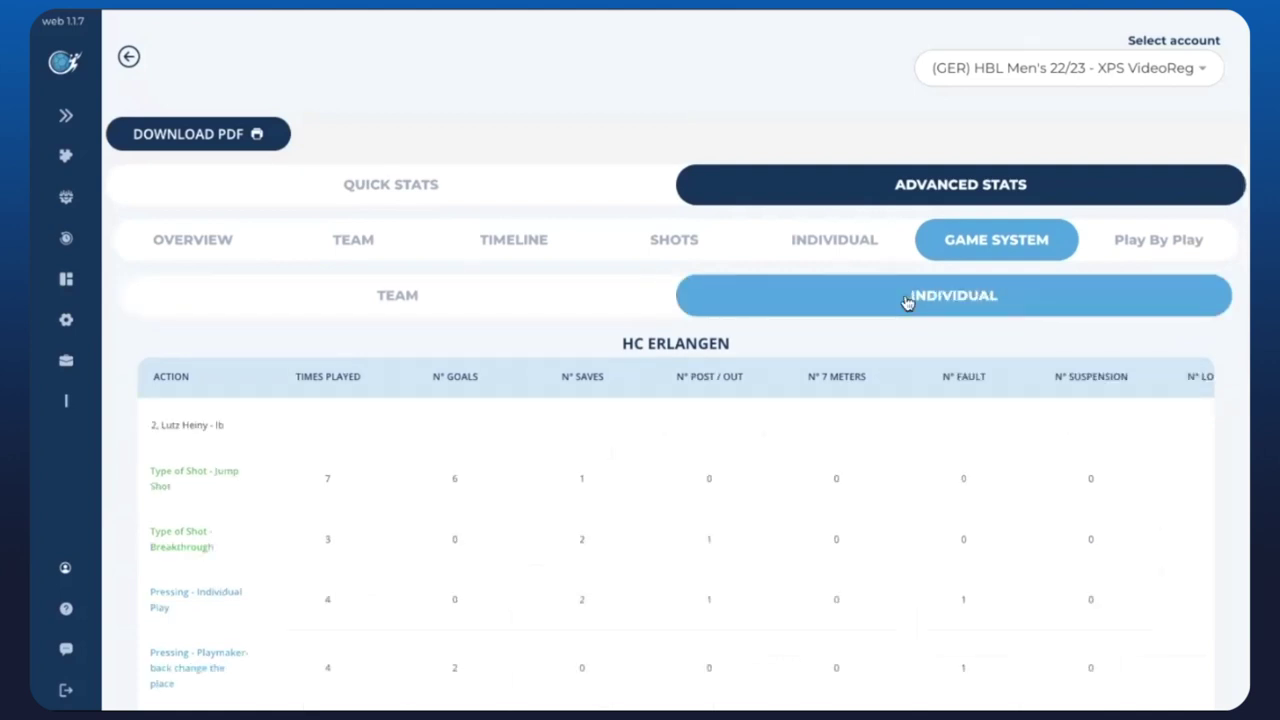
scroll(390, 461, "down", 6)
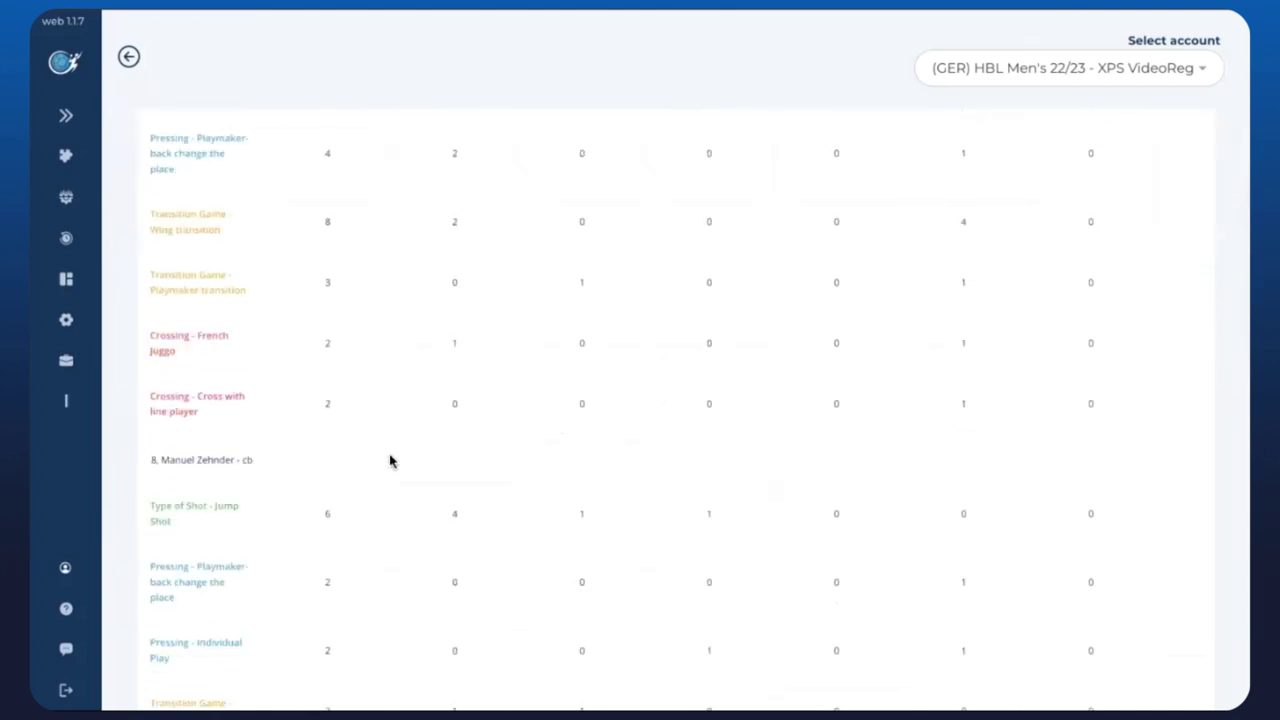
scroll(390, 461, "down", 2)
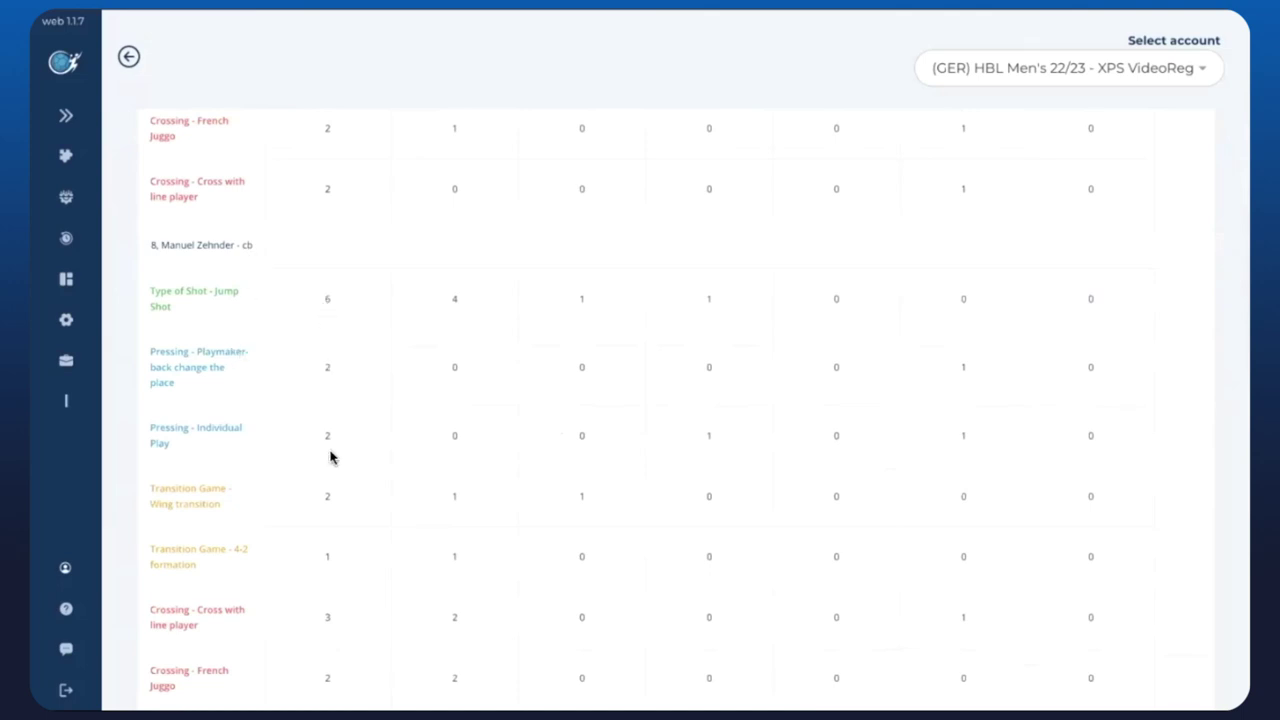
scroll(321, 594, "down", 3)
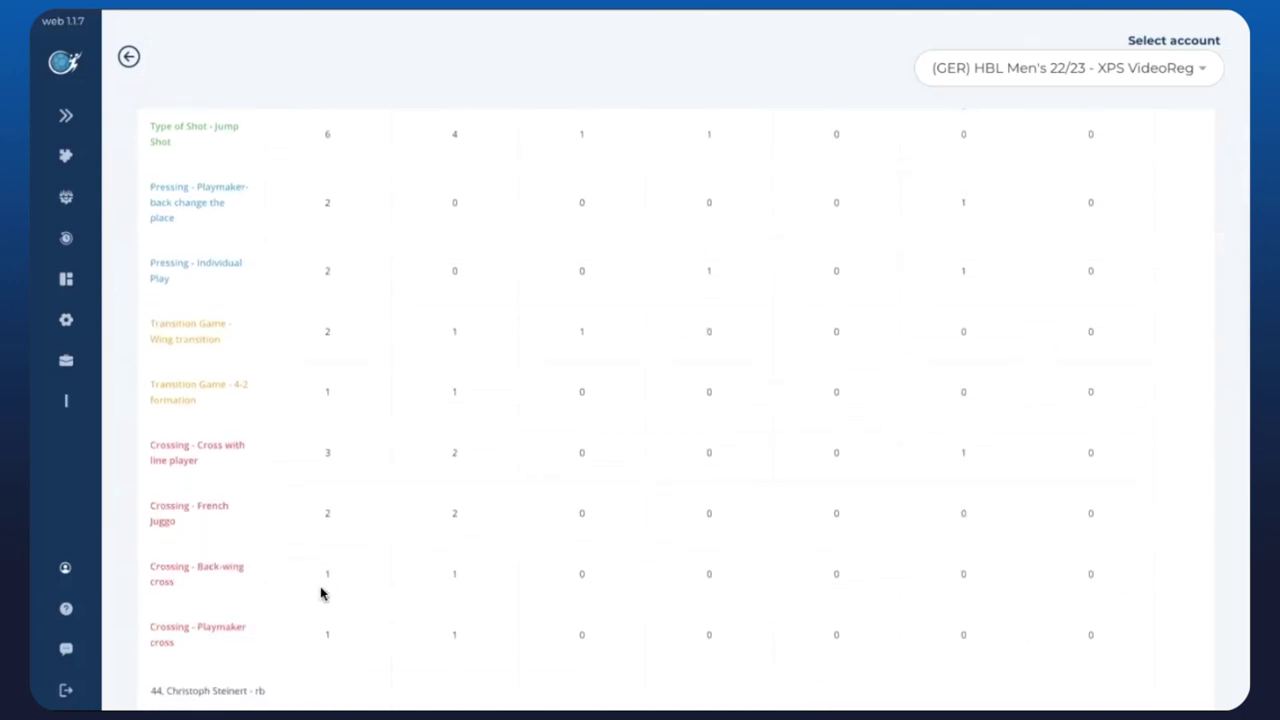
scroll(340, 560, "up", 5)
scroll(340, 560, "up", 10)
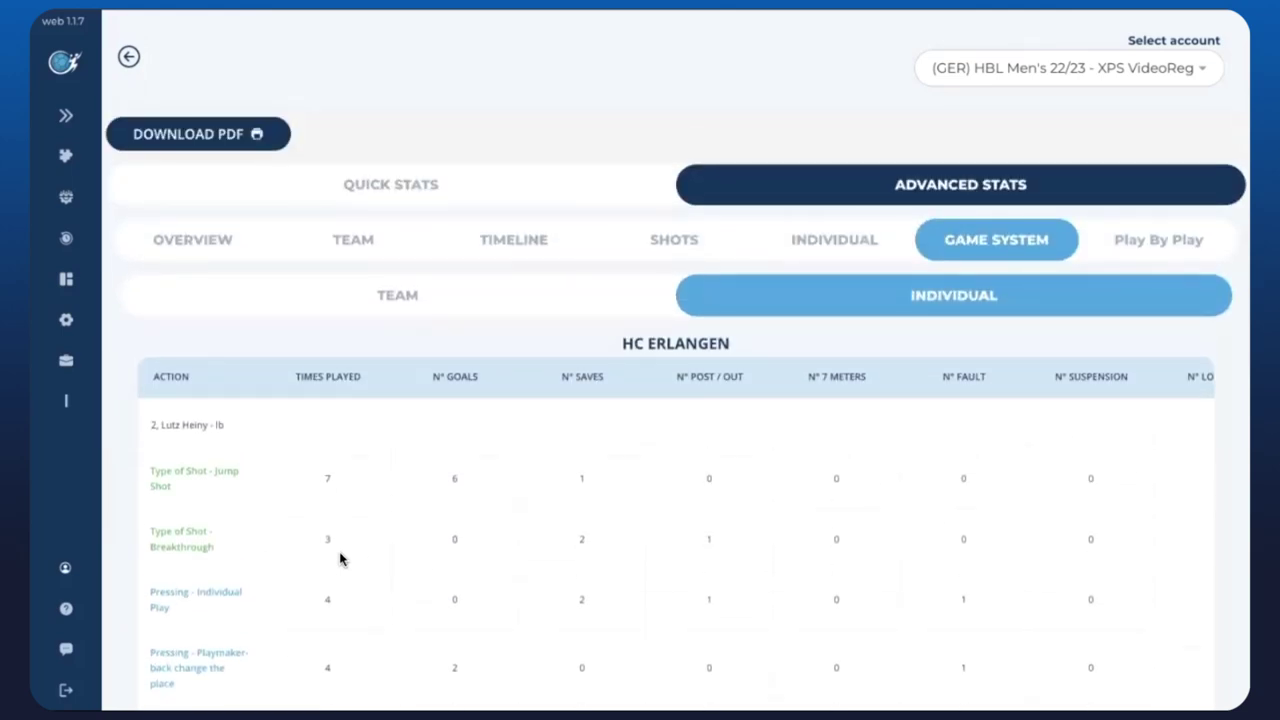
Step: Return to the match's quick stats and generate its PDF report
left_click(418, 196)
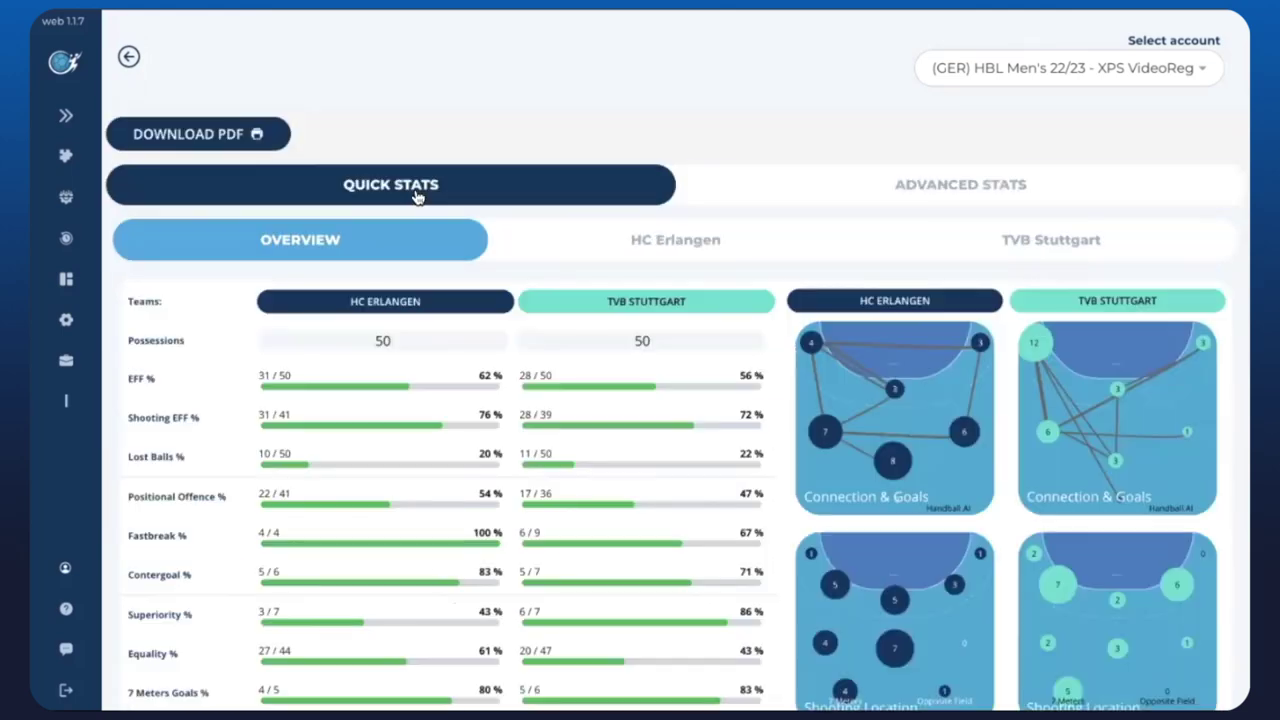
left_click(191, 132)
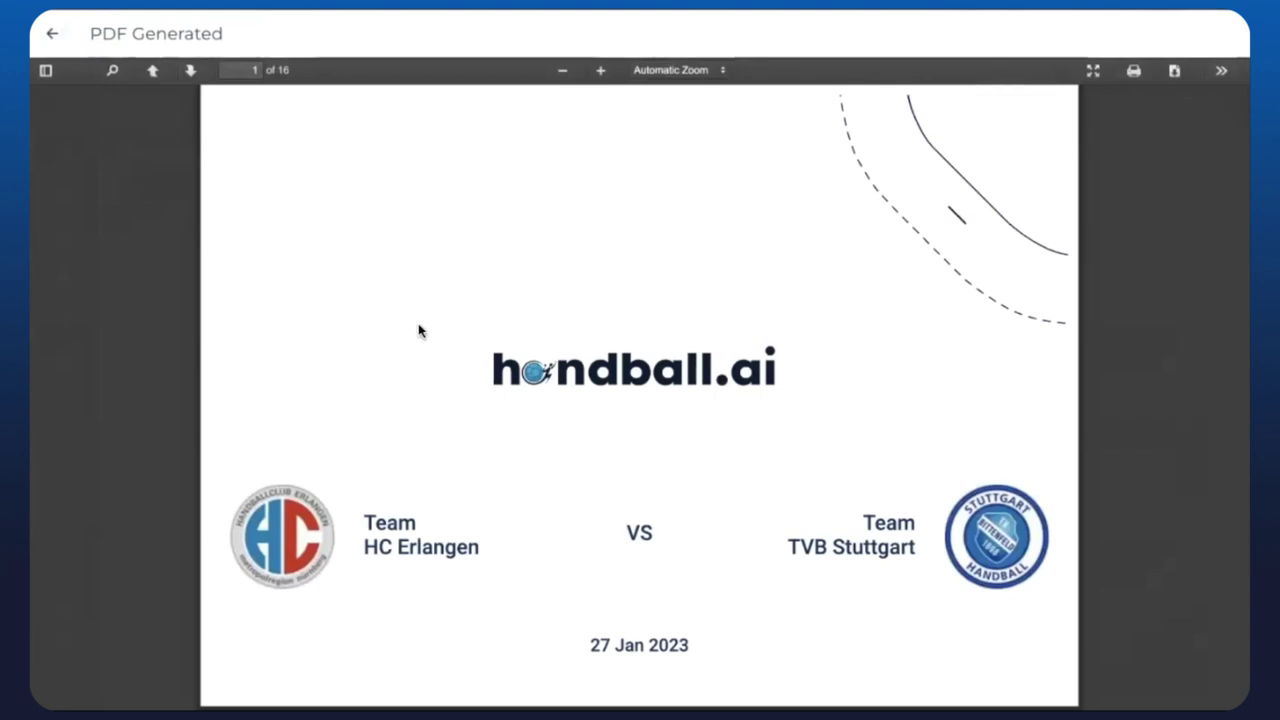
Step: Enlarge the PDF report to 110% and review the HC Erlangen overview page with its efficiency, goalkeeper and shooting stats
scroll(419, 330, "down", 3)
scroll(419, 330, "down", 5)
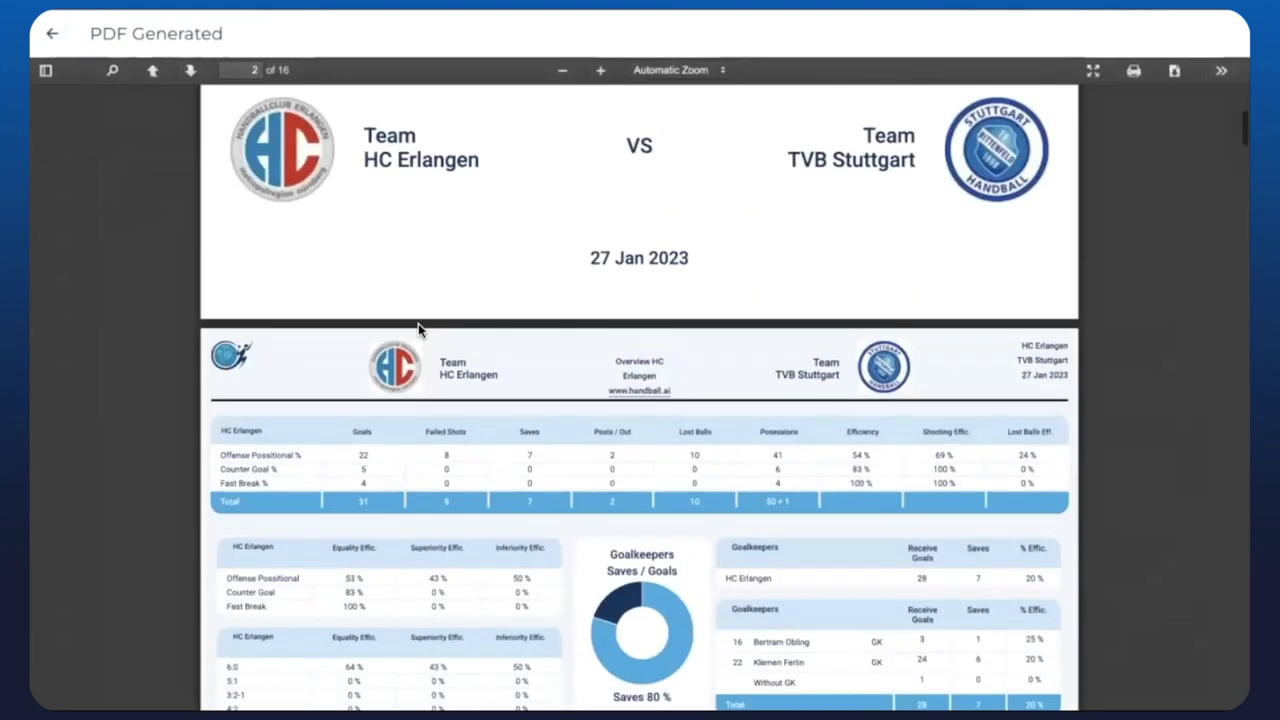
scroll(419, 330, "down", 3)
left_click(600, 70)
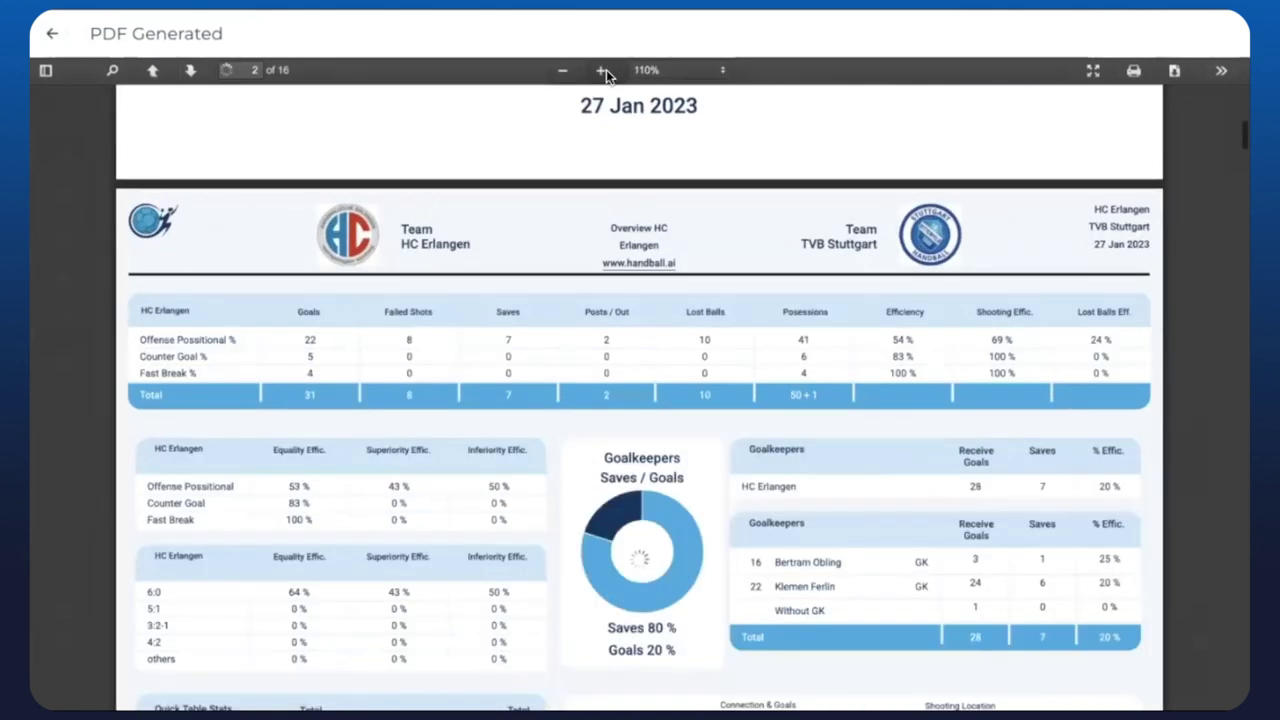
scroll(577, 175, "down", 2)
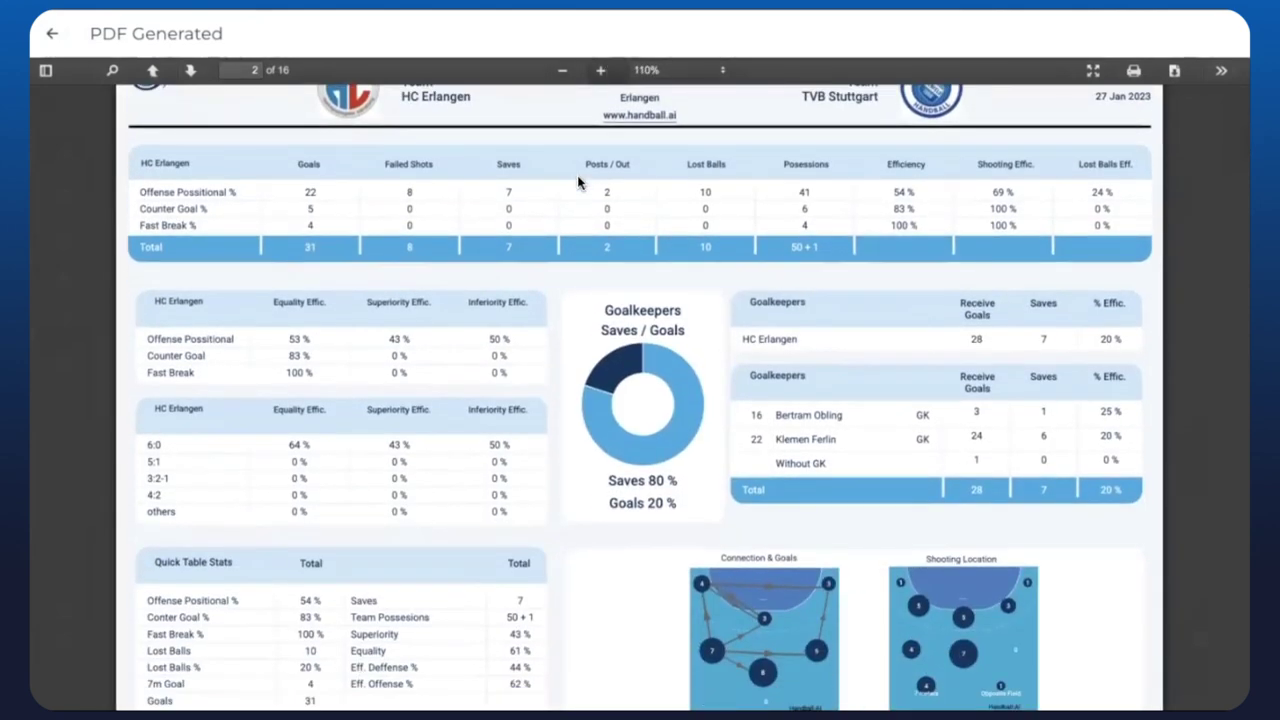
scroll(577, 175, "down", 1)
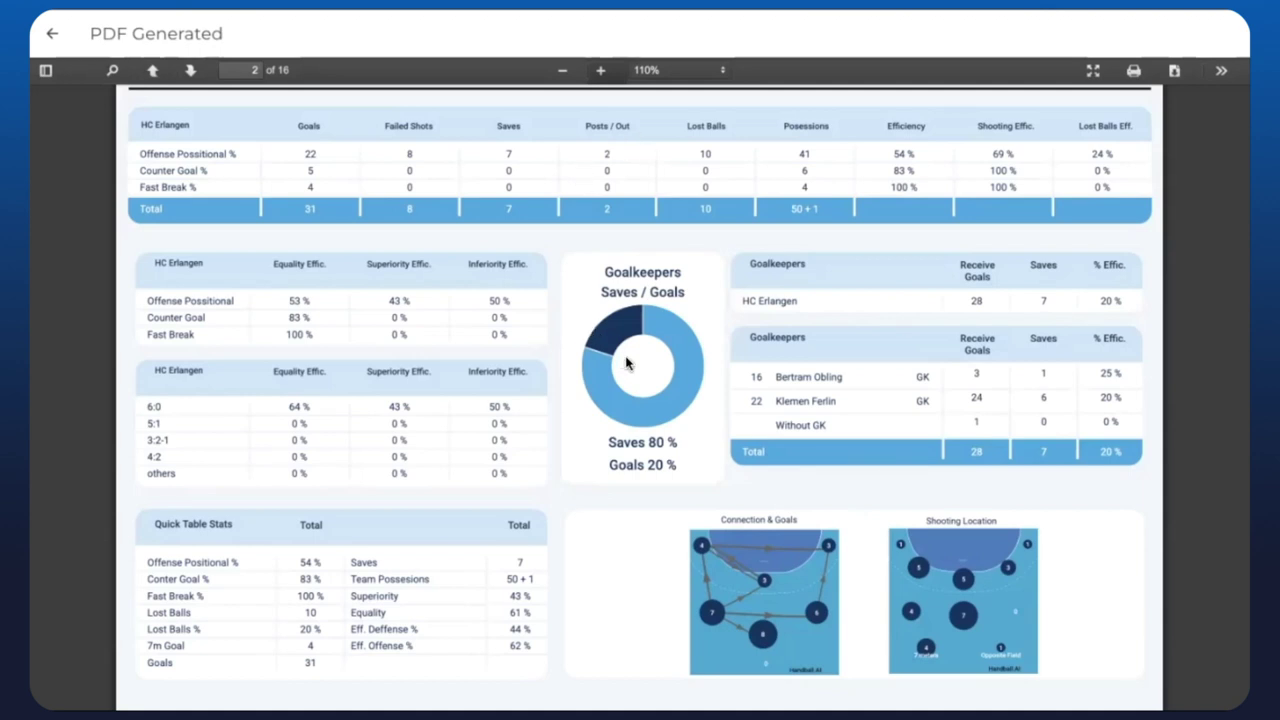
scroll(627, 364, "down", 1)
scroll(627, 364, "down", 2)
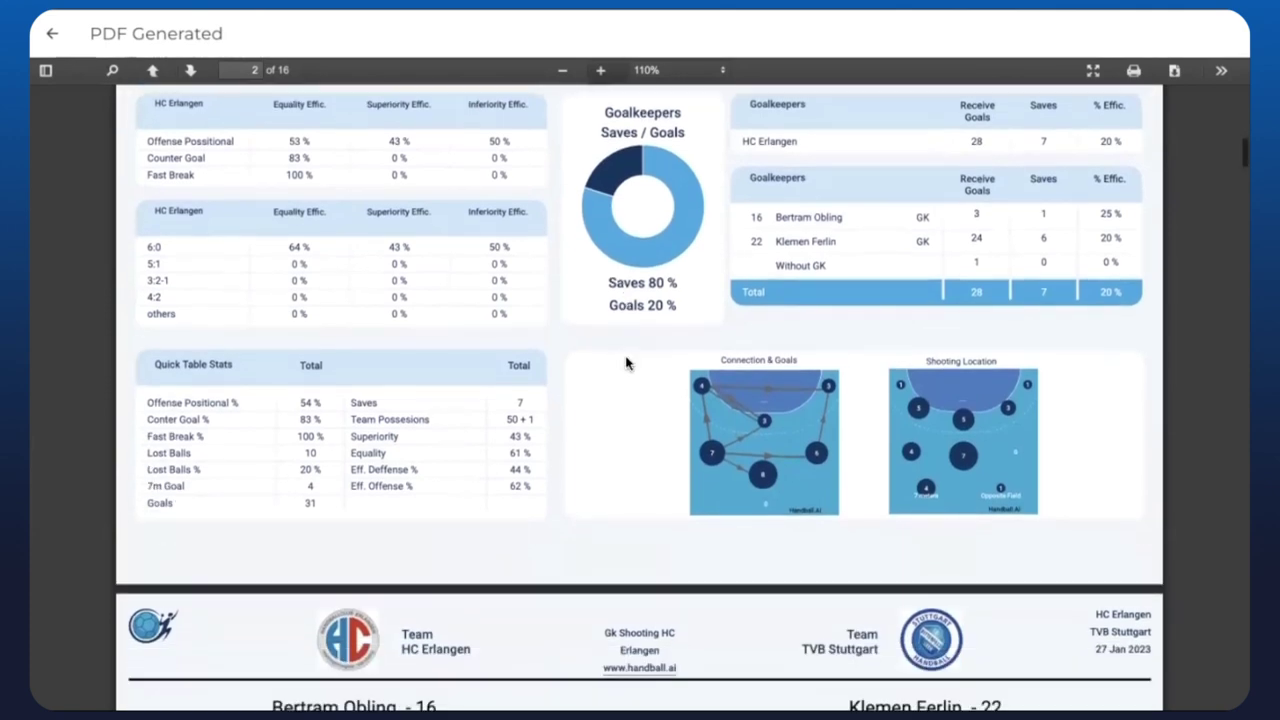
Step: Review the goalkeeper shooting charts of both teams and the TVB Stuttgart overview page in the PDF report
scroll(627, 364, "down", 3)
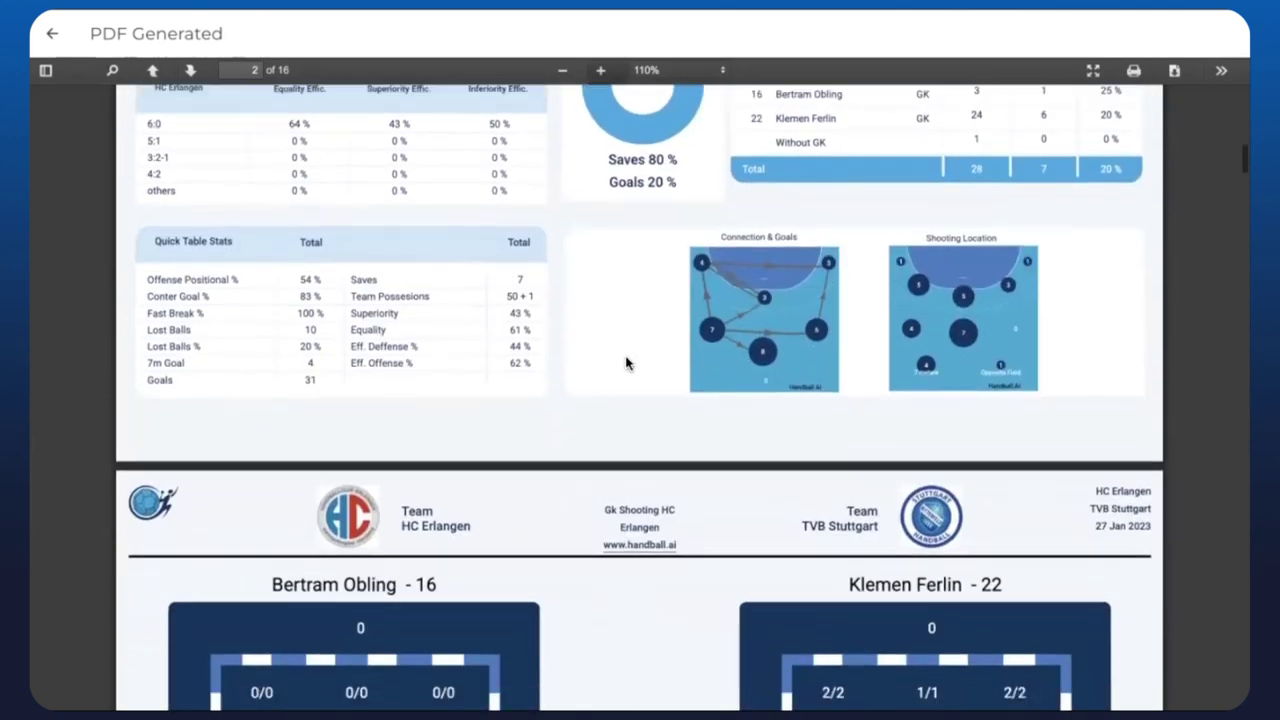
scroll(627, 364, "down", 1)
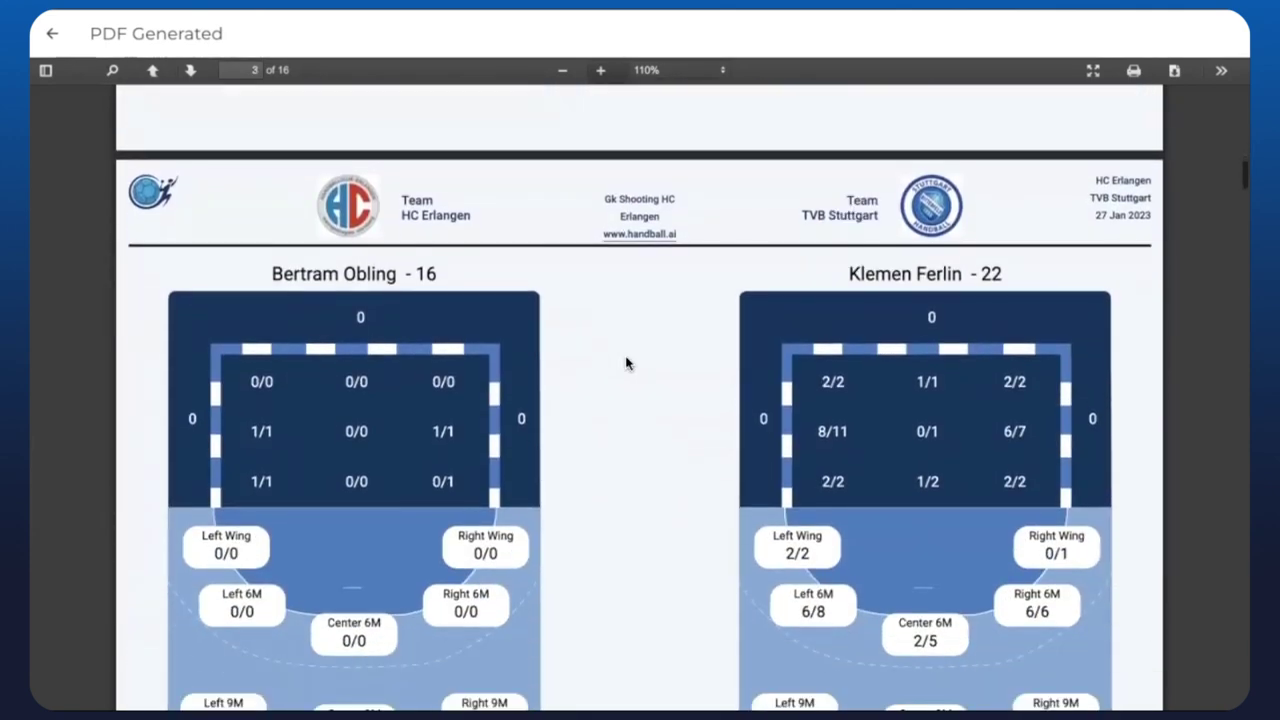
scroll(627, 364, "down", 1)
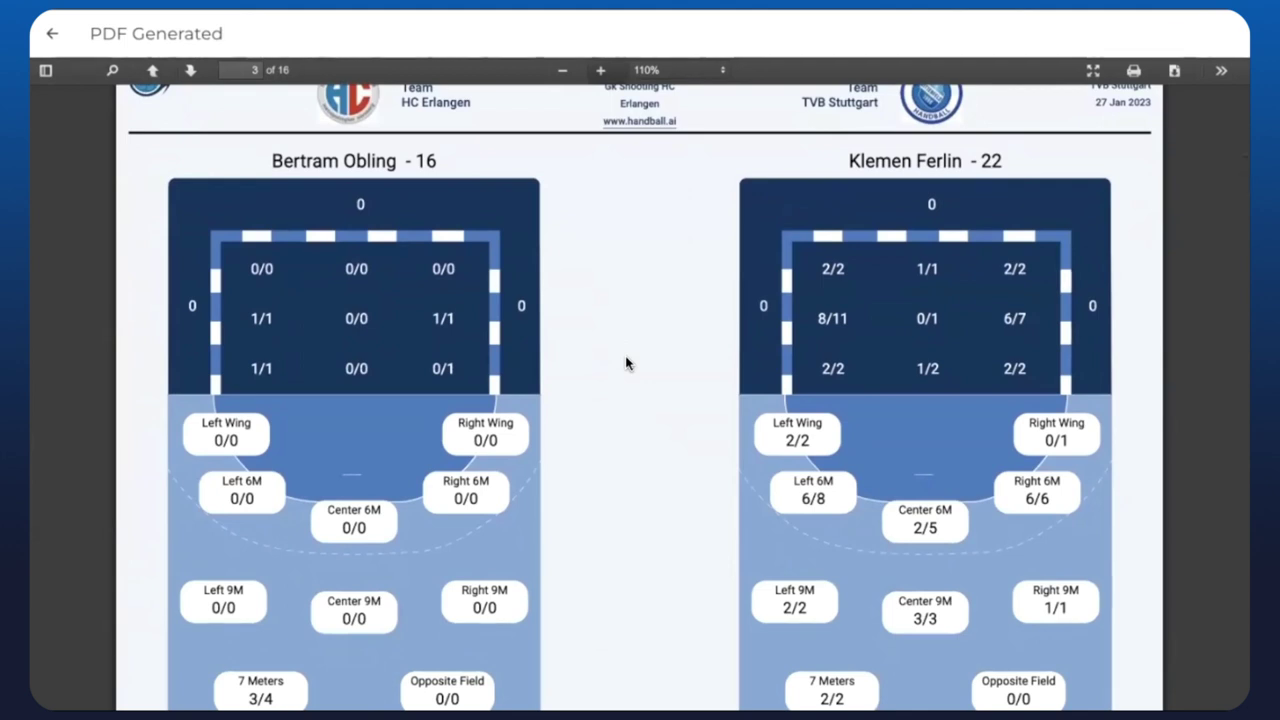
scroll(626, 363, "down", 5)
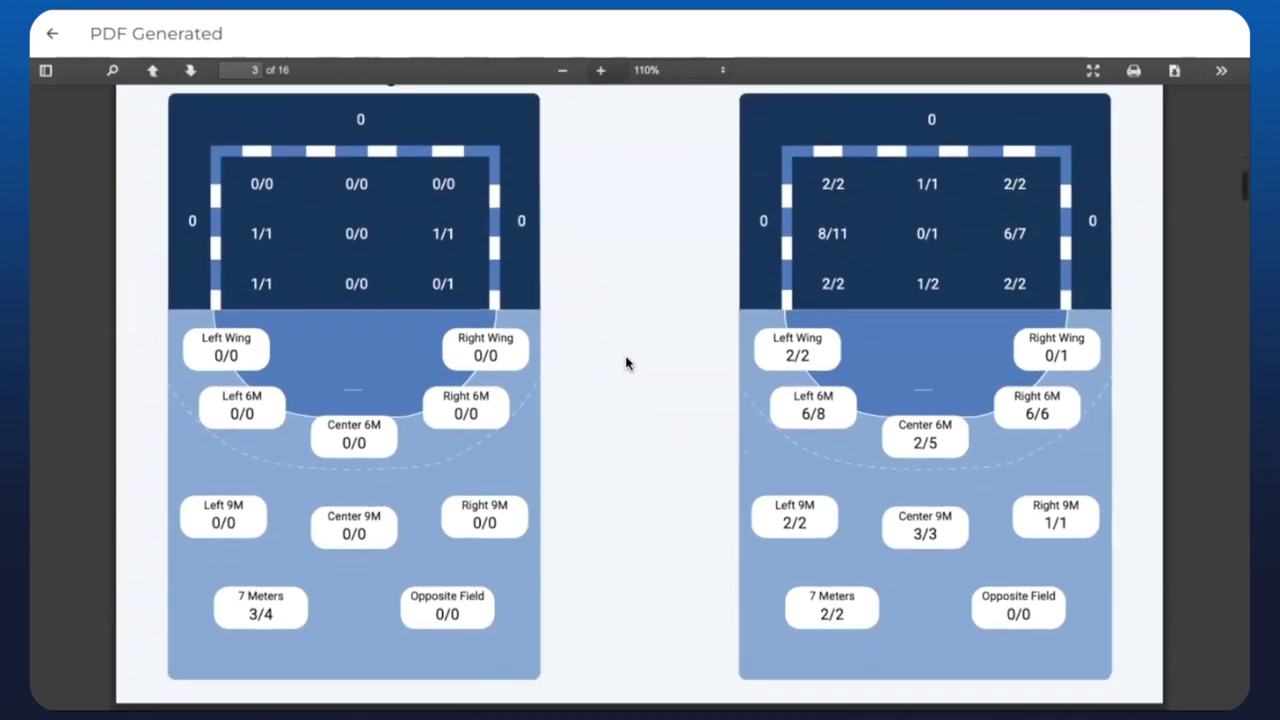
scroll(626, 360, "down", 10)
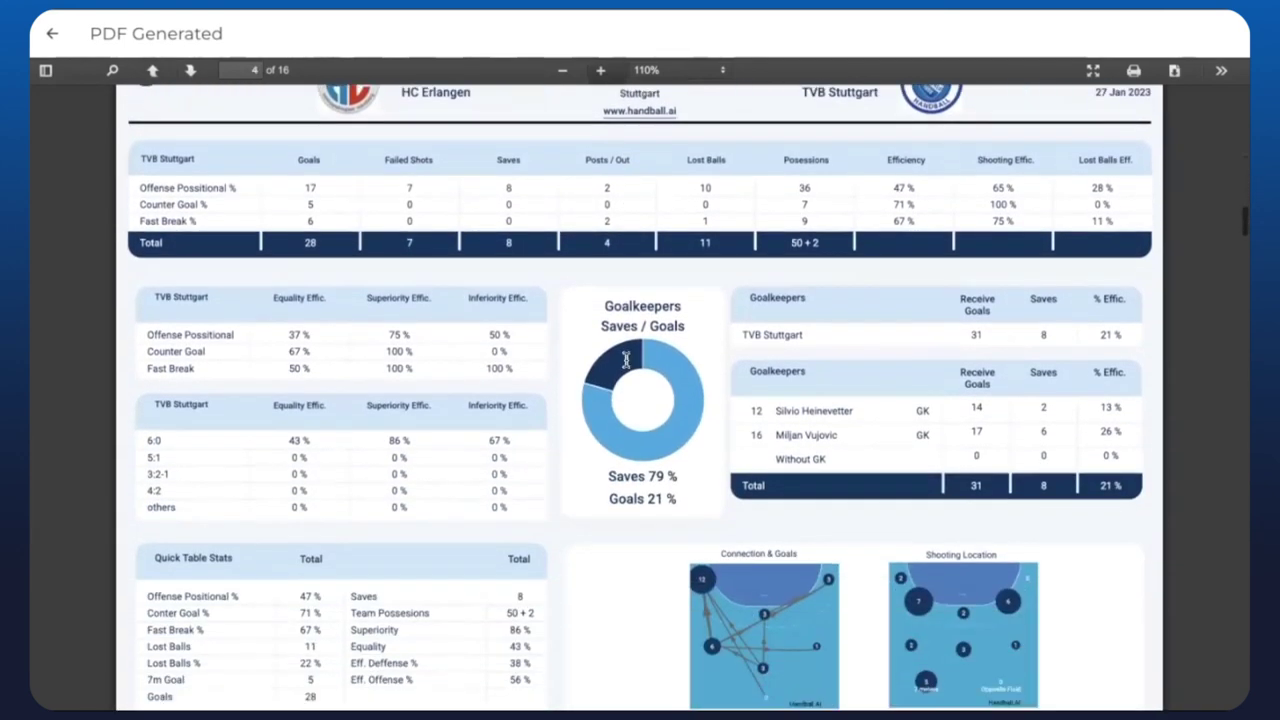
scroll(626, 363, "down", 10)
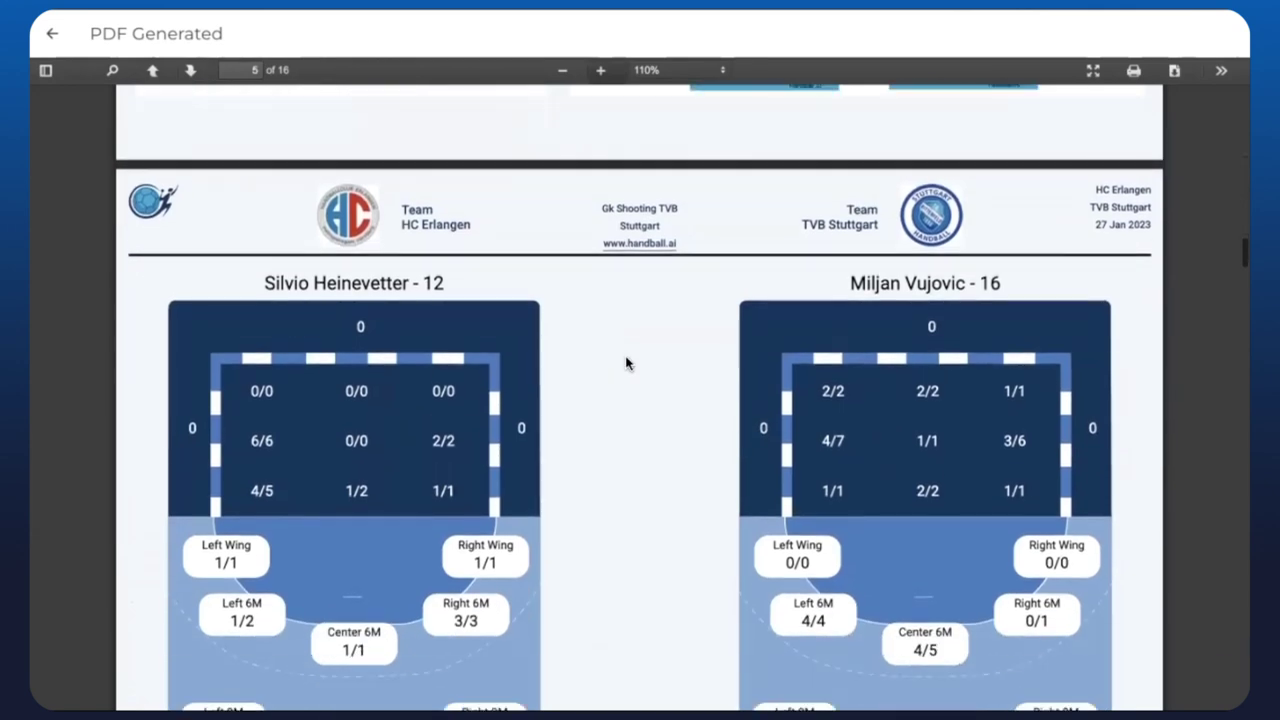
Step: Review HC Erlangen's individual performance pages: player table, stacked bar chart, faults table and minute-by-minute action timeline
scroll(626, 363, "down", 5)
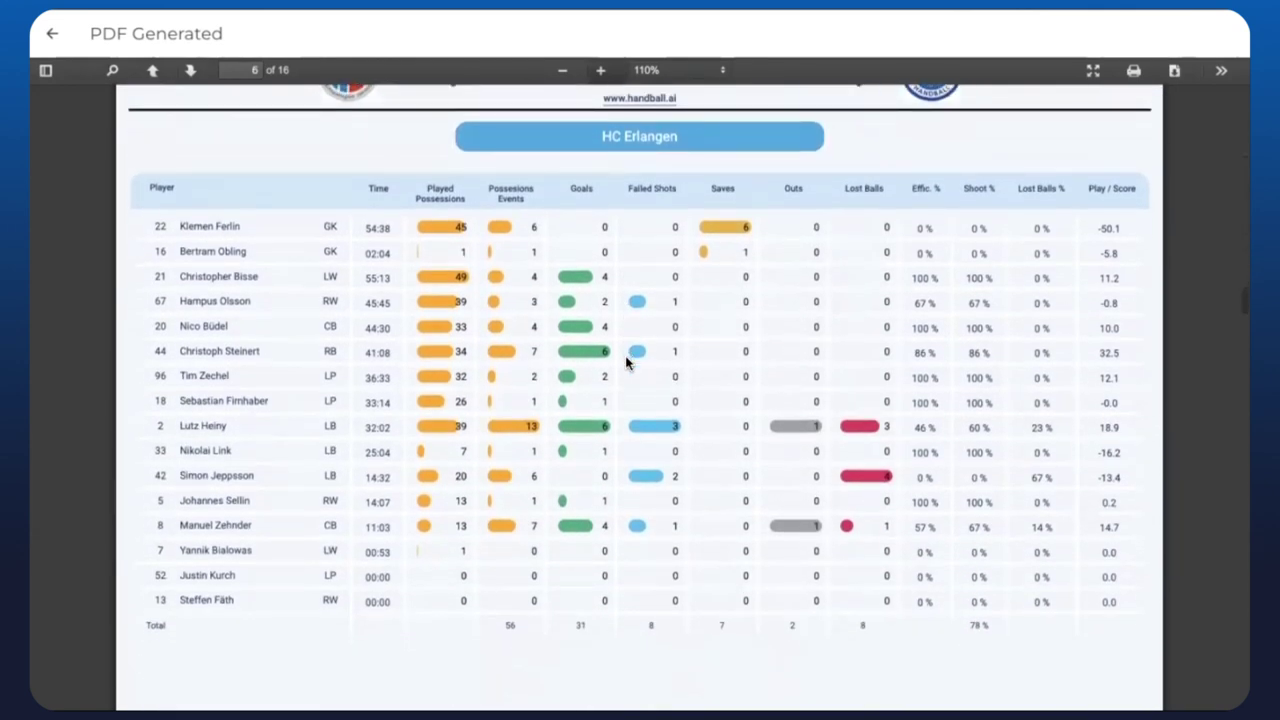
scroll(626, 363, "up", 1)
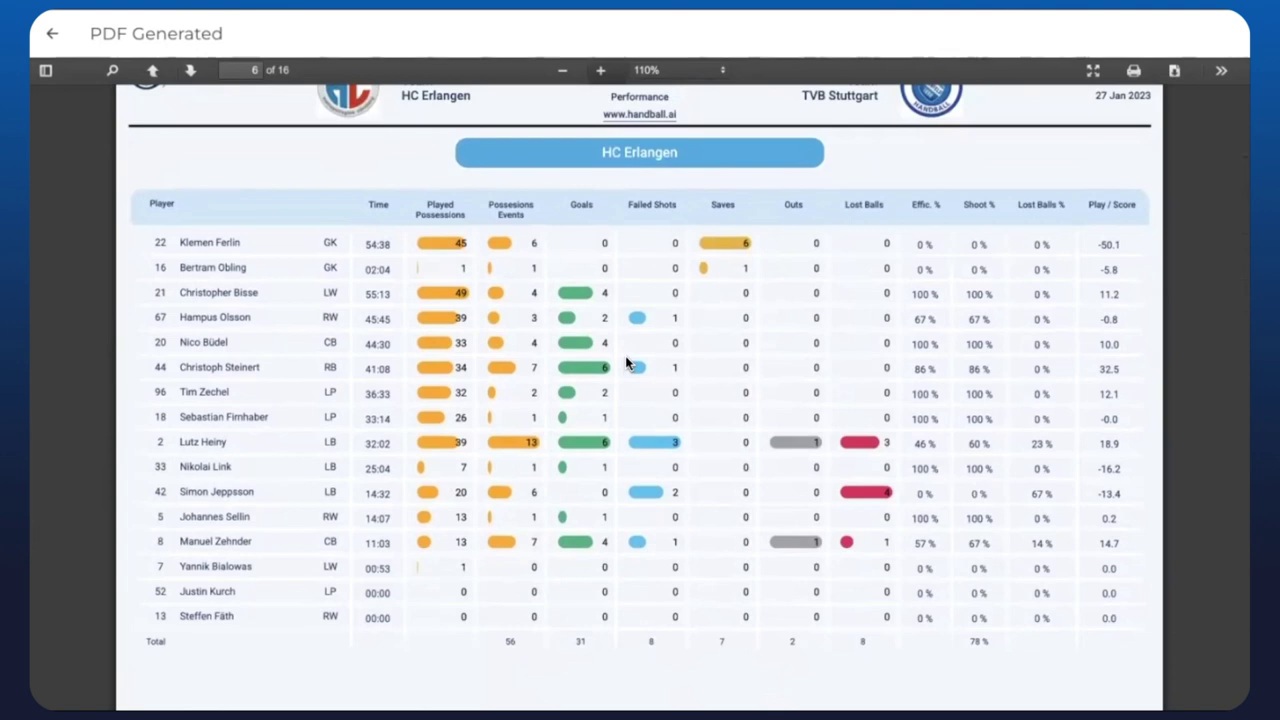
scroll(627, 362, "down", 1)
scroll(627, 362, "down", 15)
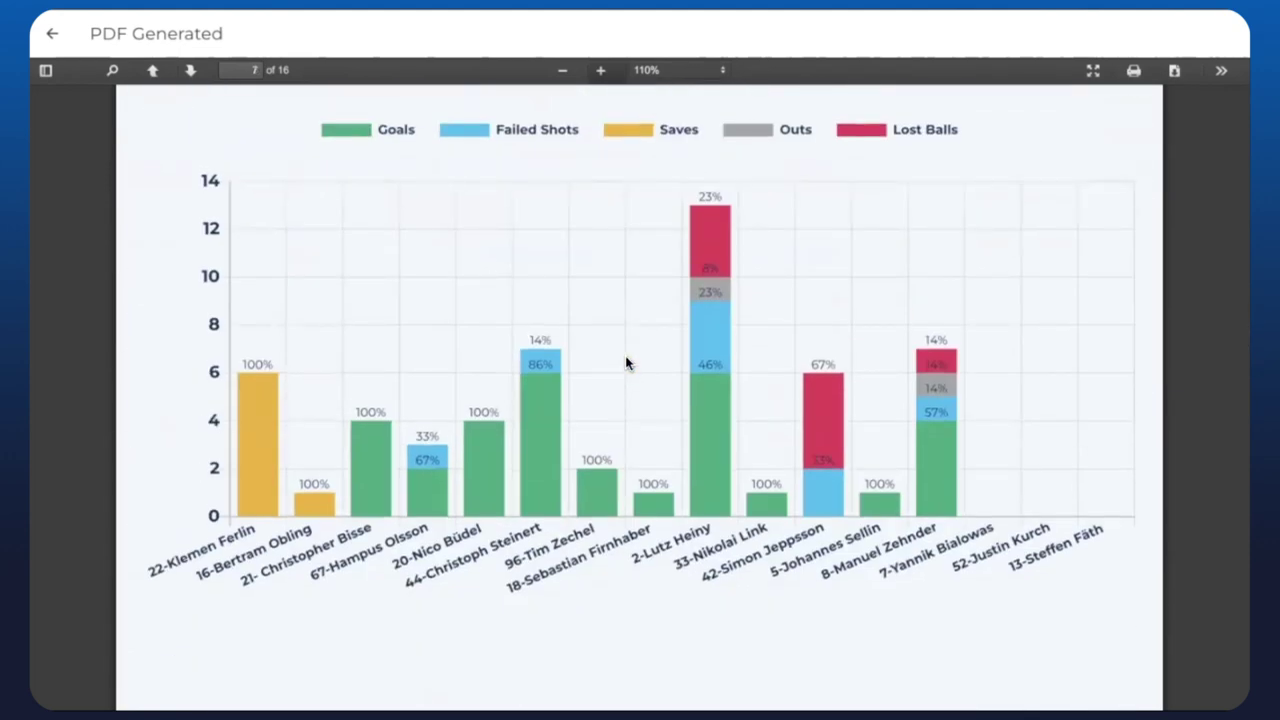
scroll(627, 362, "up", 1)
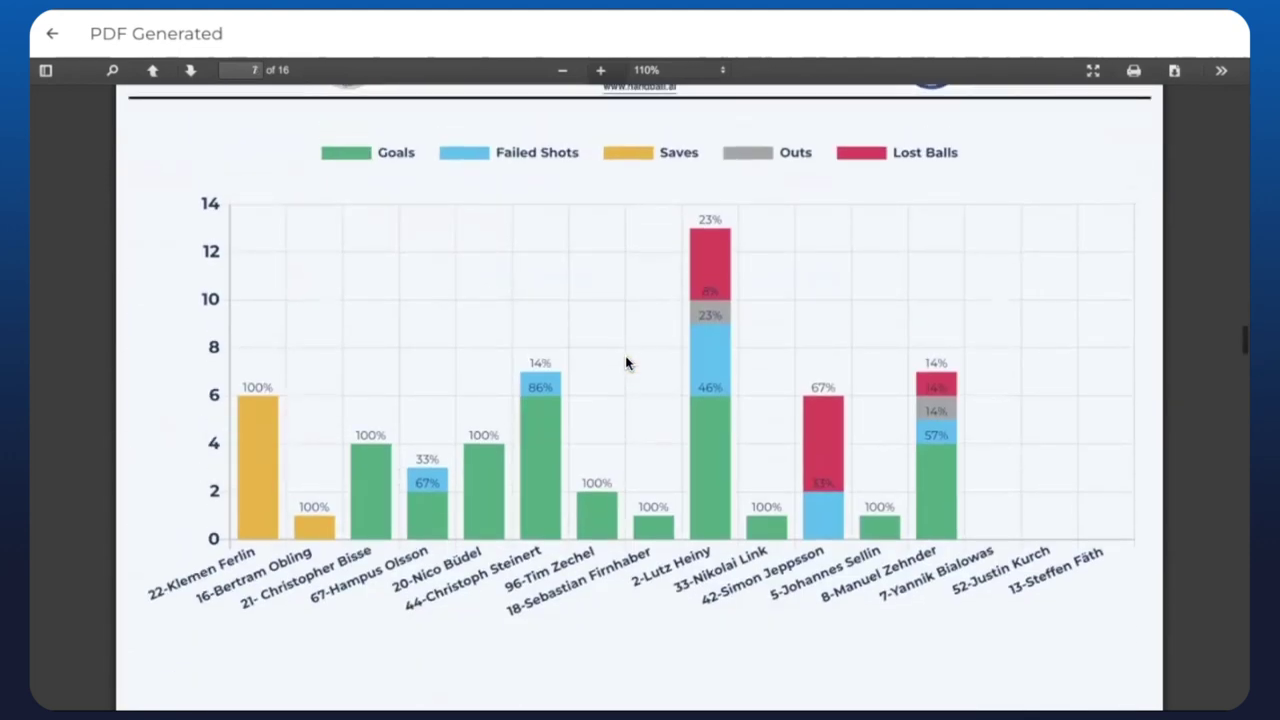
scroll(627, 362, "down", 15)
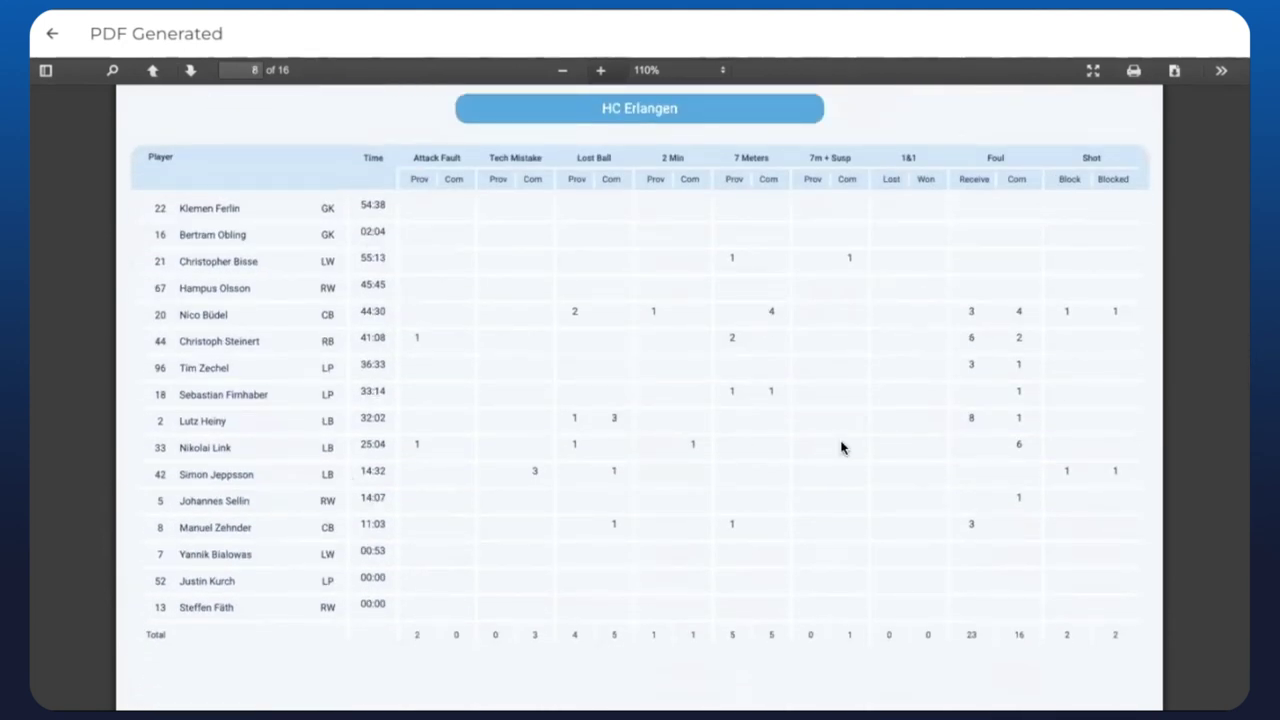
scroll(713, 487, "down", 10)
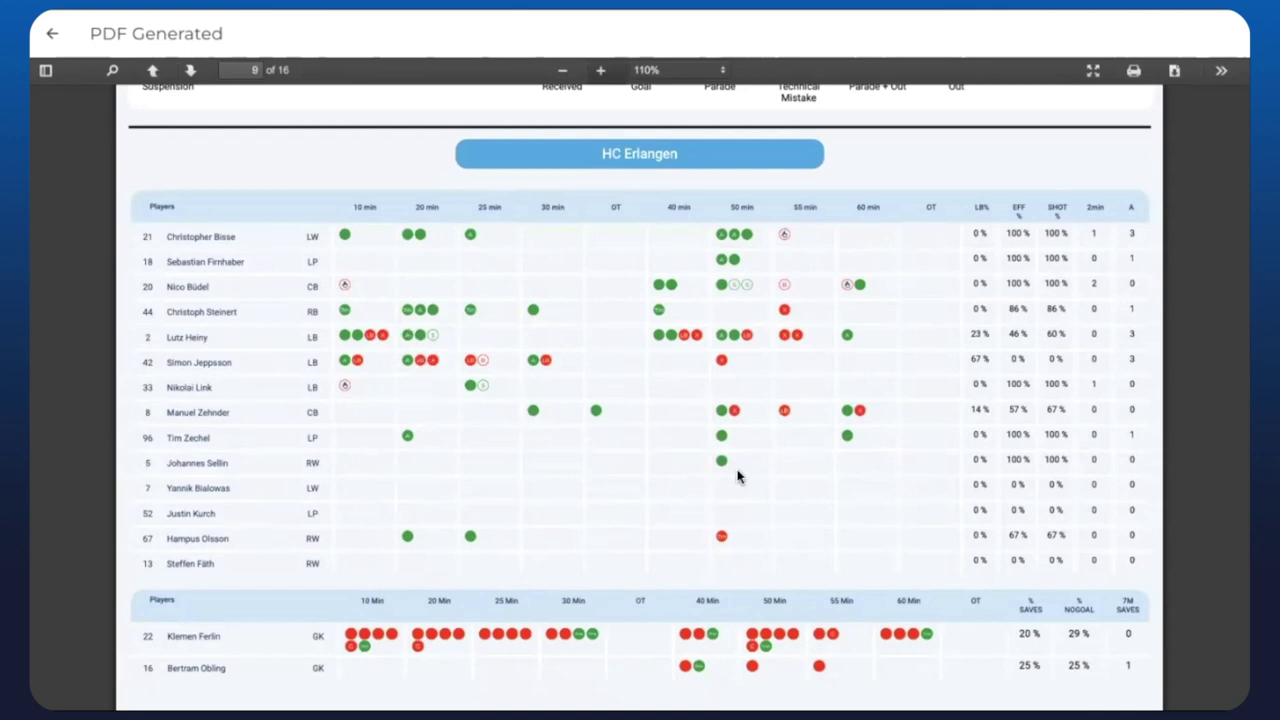
Step: Skim TVB Stuttgart's individual performance pages through to its players' minute-by-minute actions
scroll(741, 476, "down", 15)
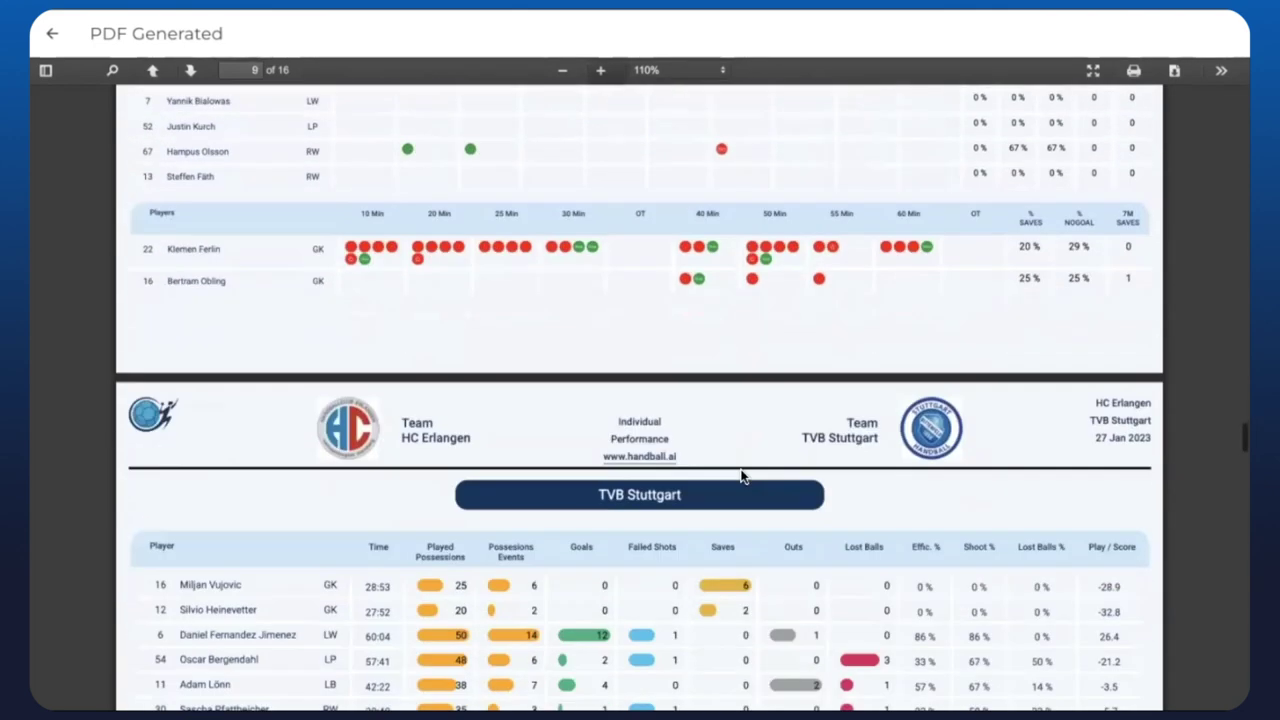
scroll(741, 476, "down", 15)
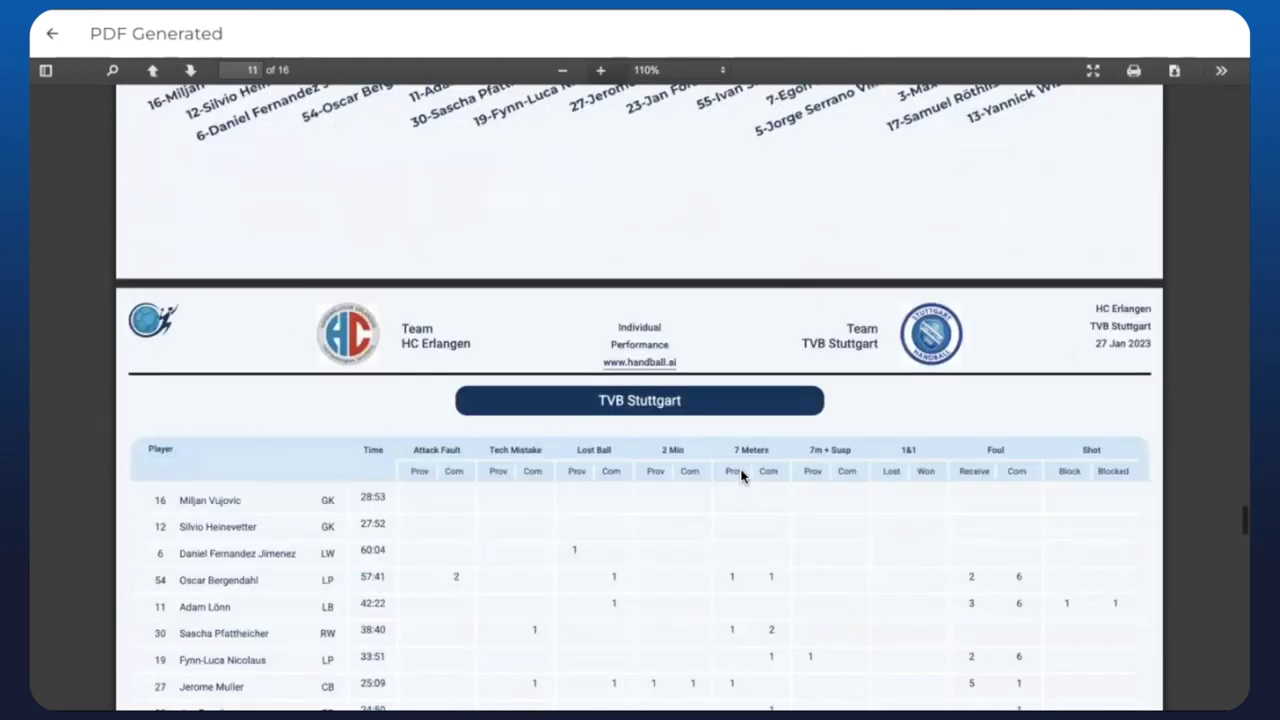
scroll(741, 476, "down", 15)
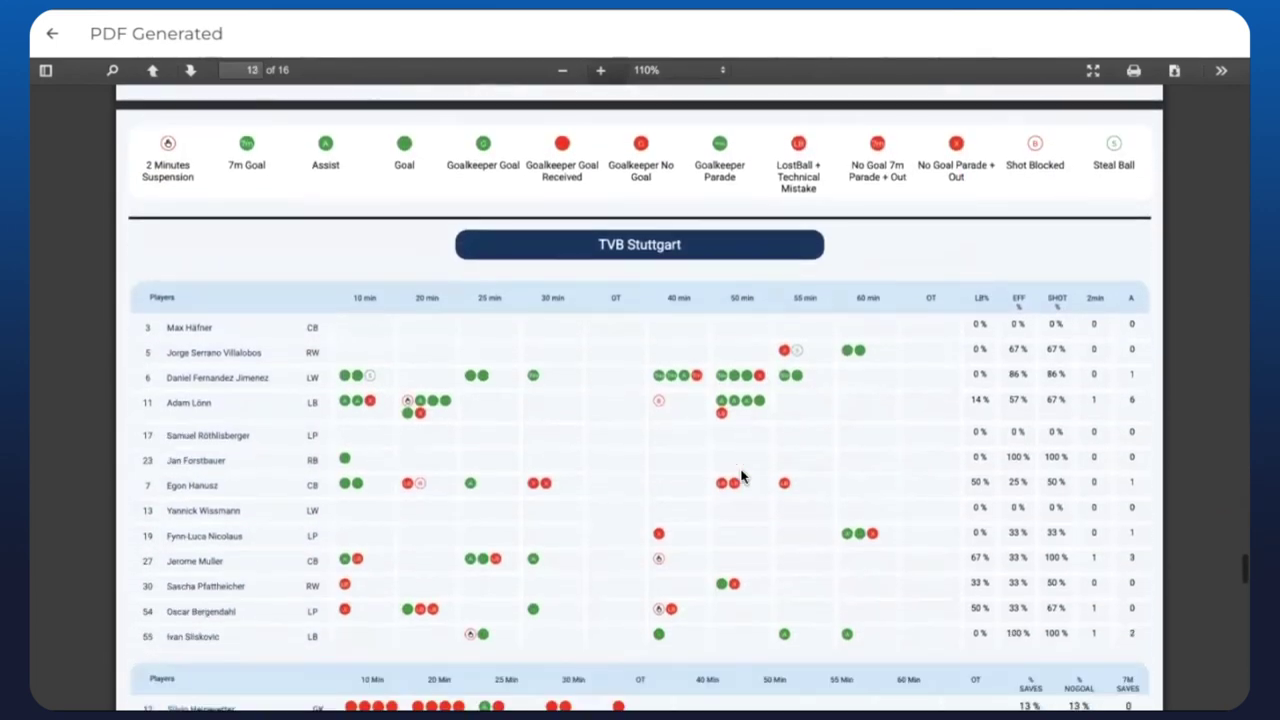
Step: Examine the Timeline page with both teams' five-minute interval stats and minute-by-minute scoring
scroll(741, 476, "down", 5)
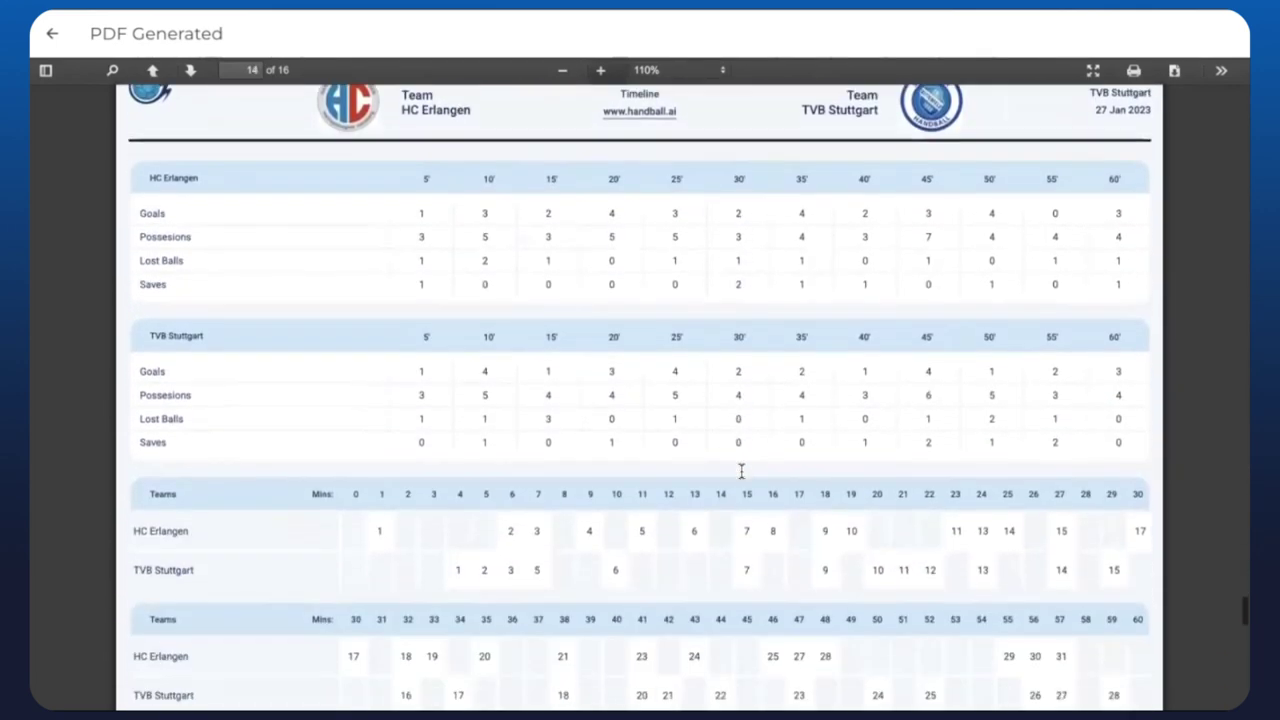
scroll(741, 476, "up", 1)
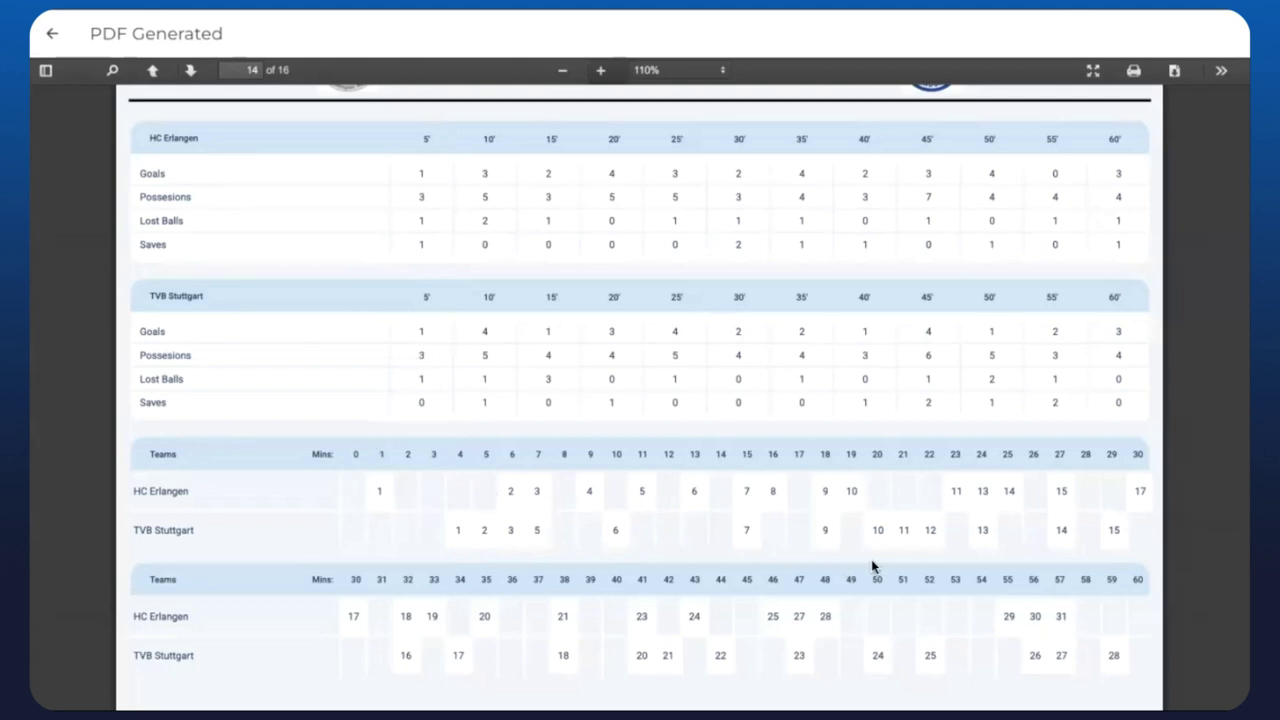
scroll(955, 528, "down", 1)
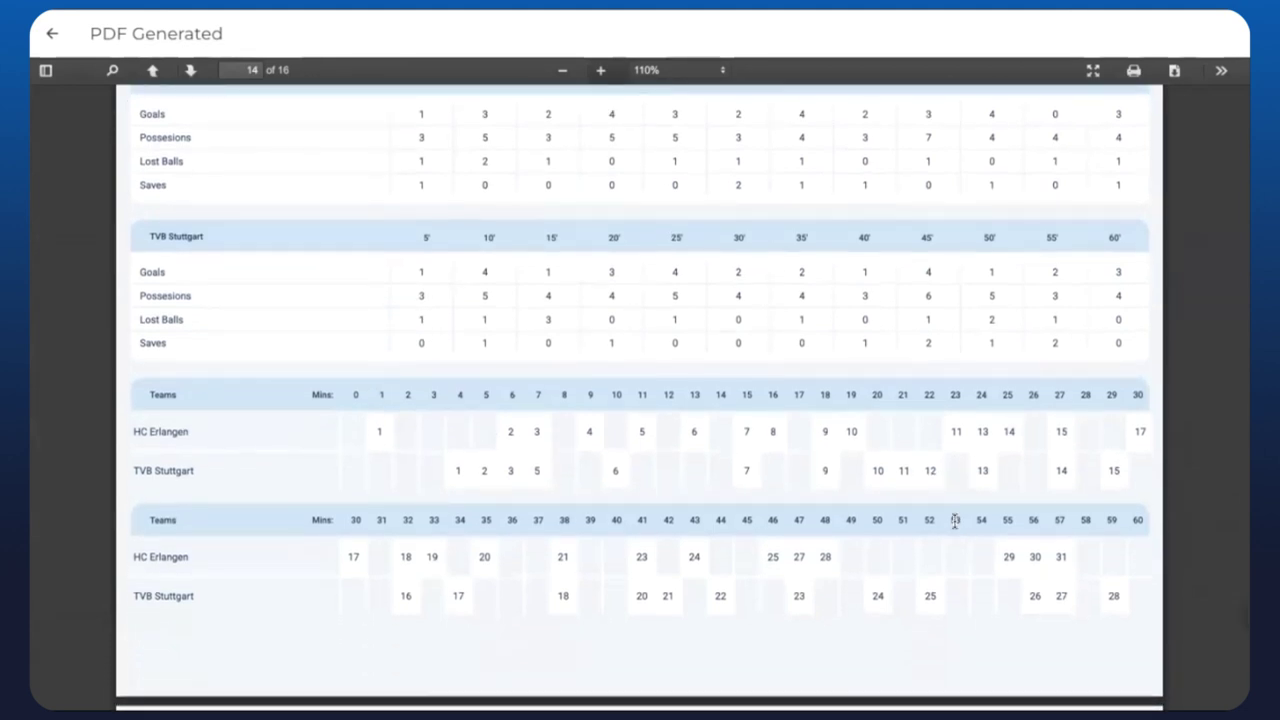
Step: Review the report's Game System page for HC Erlangen, with actions played and their goal percentages
scroll(955, 520, "down", 5)
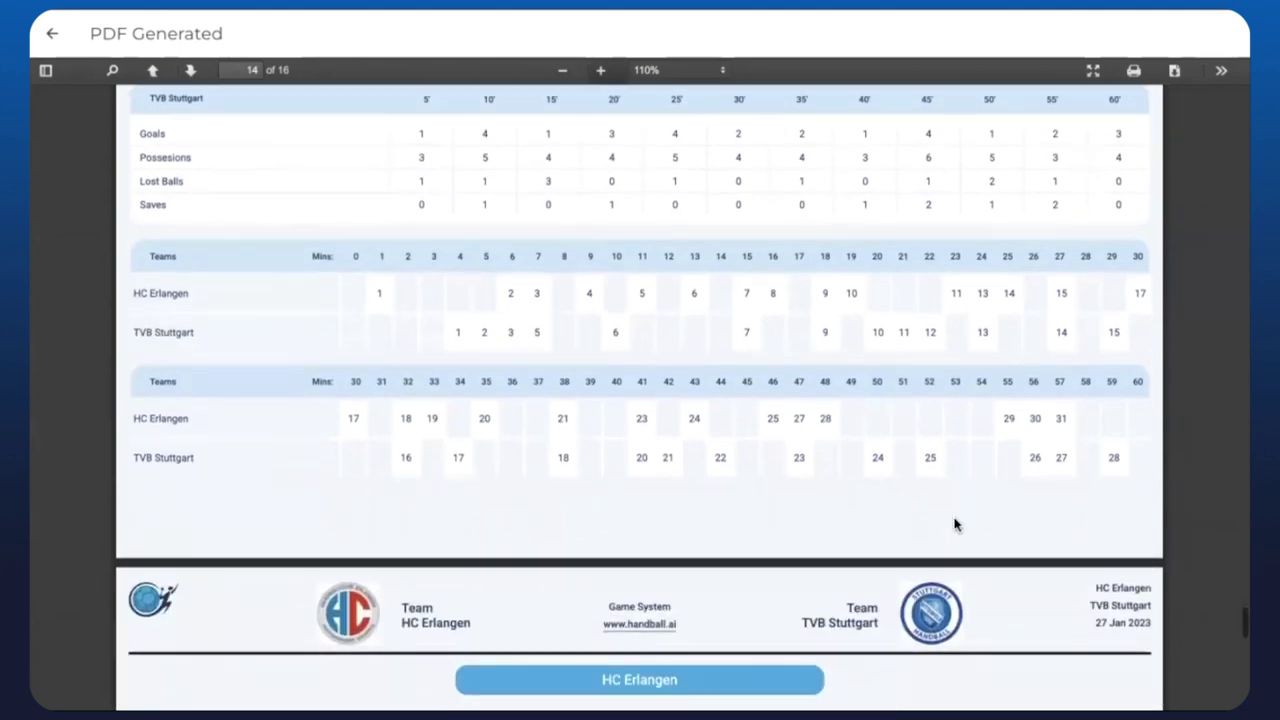
scroll(955, 523, "down", 1)
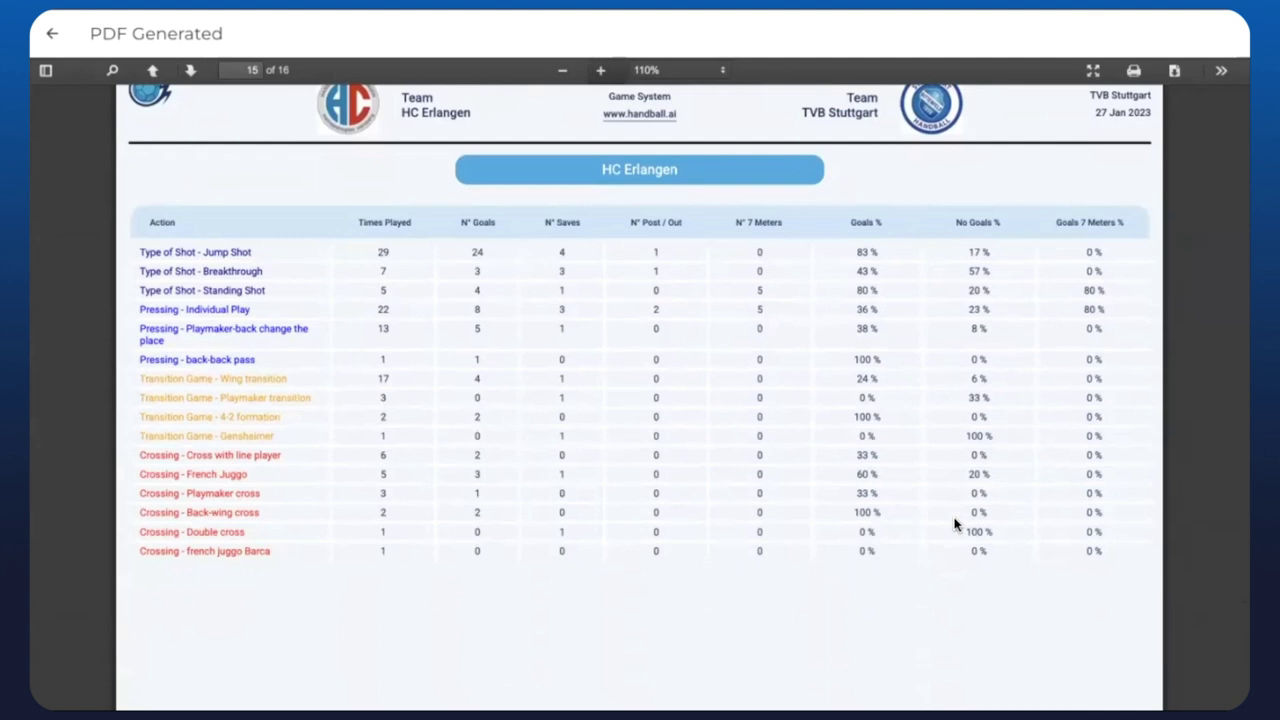
scroll(955, 523, "up", 5)
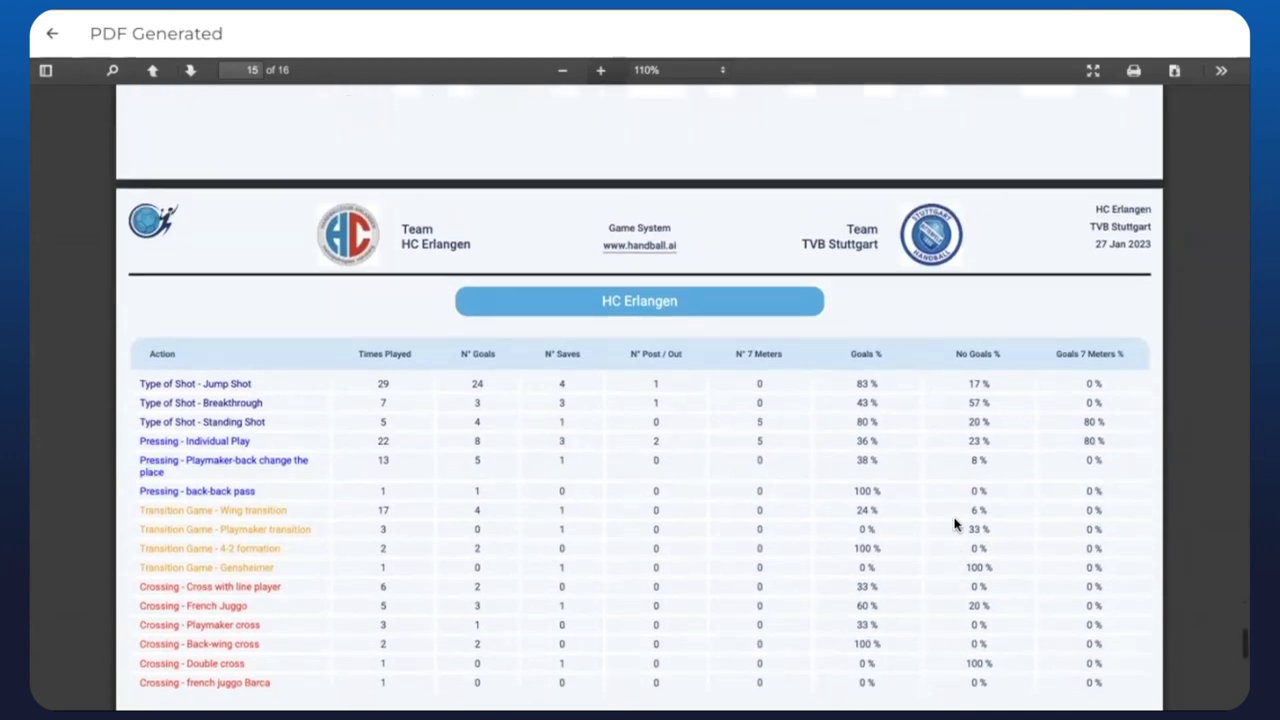
Step: Go back to the TVB Stuttgart page of player and goalkeeper actions by minute and examine it
scroll(955, 523, "up", 1)
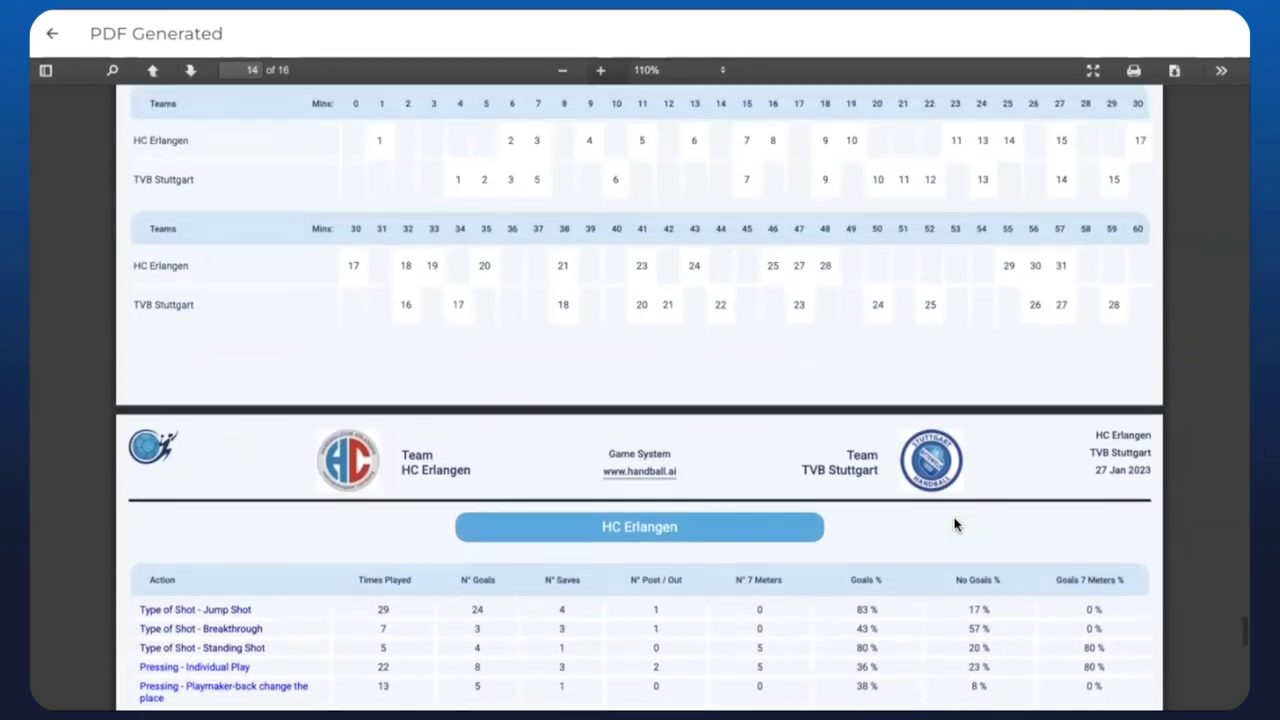
scroll(955, 523, "up", 15)
scroll(955, 523, "up", 5)
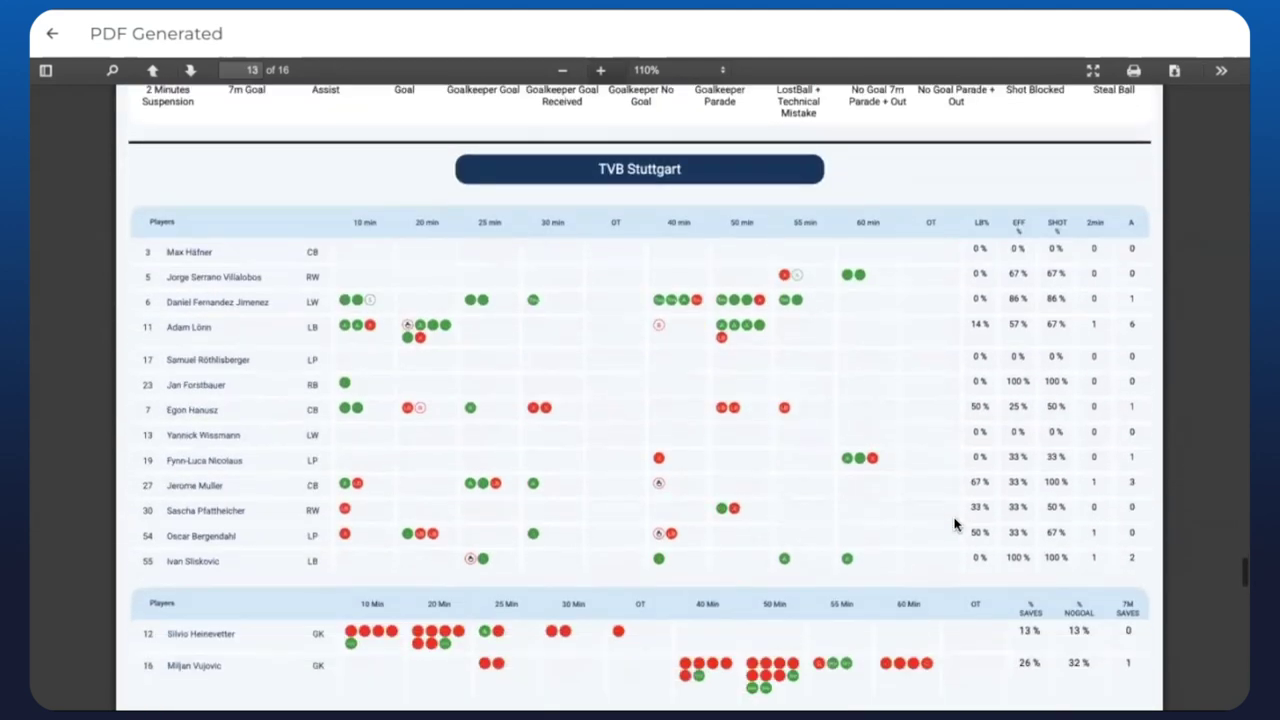
scroll(955, 523, "down", 2)
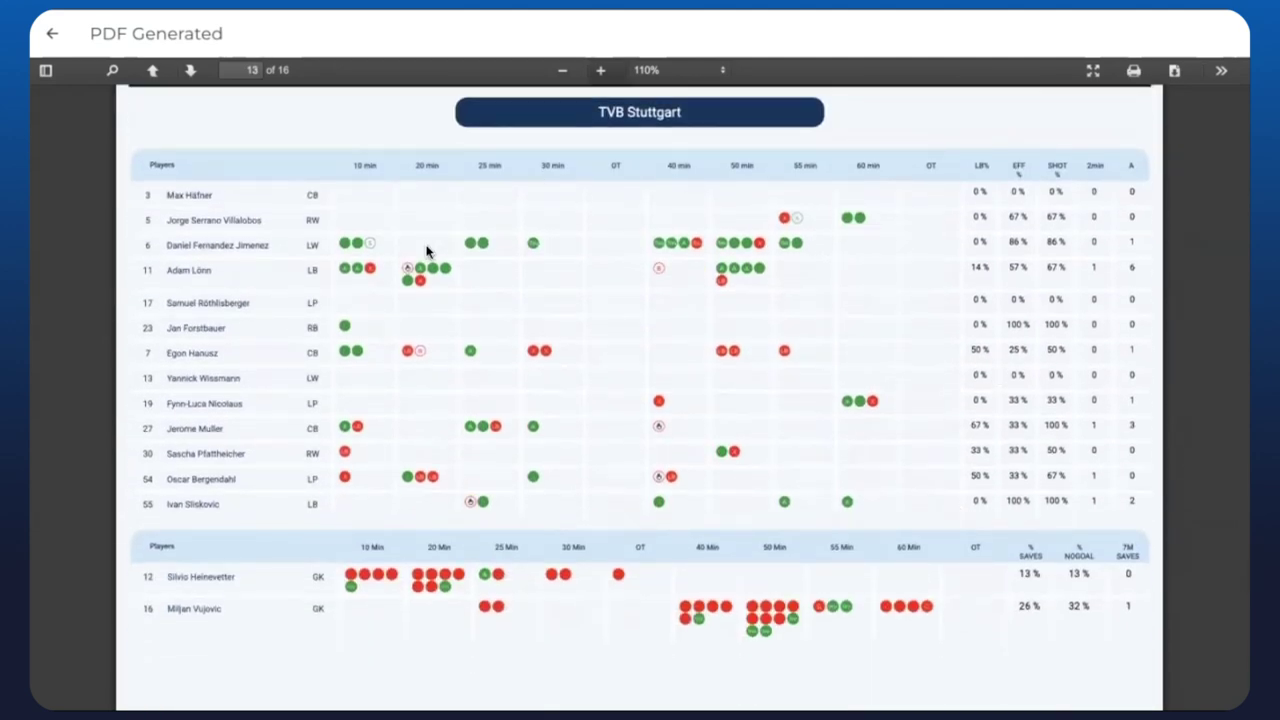
Step: Leave the PDF report and open My Dashboards
left_click(55, 38)
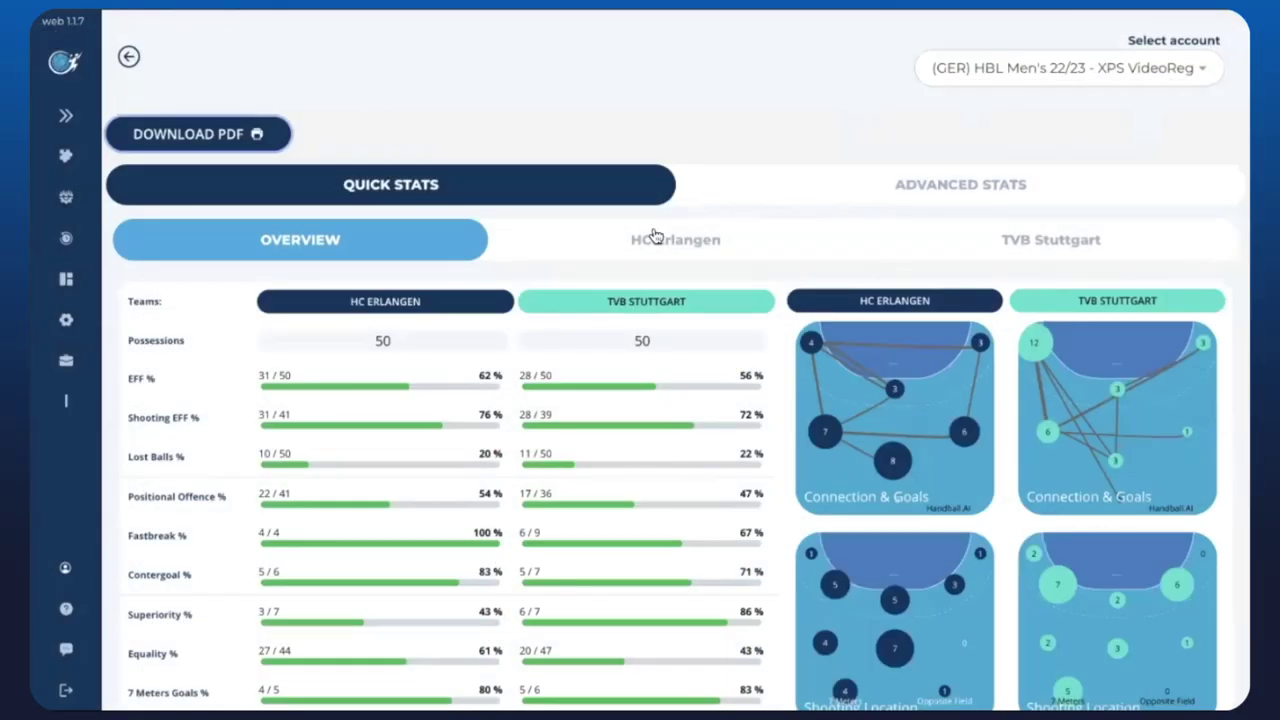
left_click(68, 116)
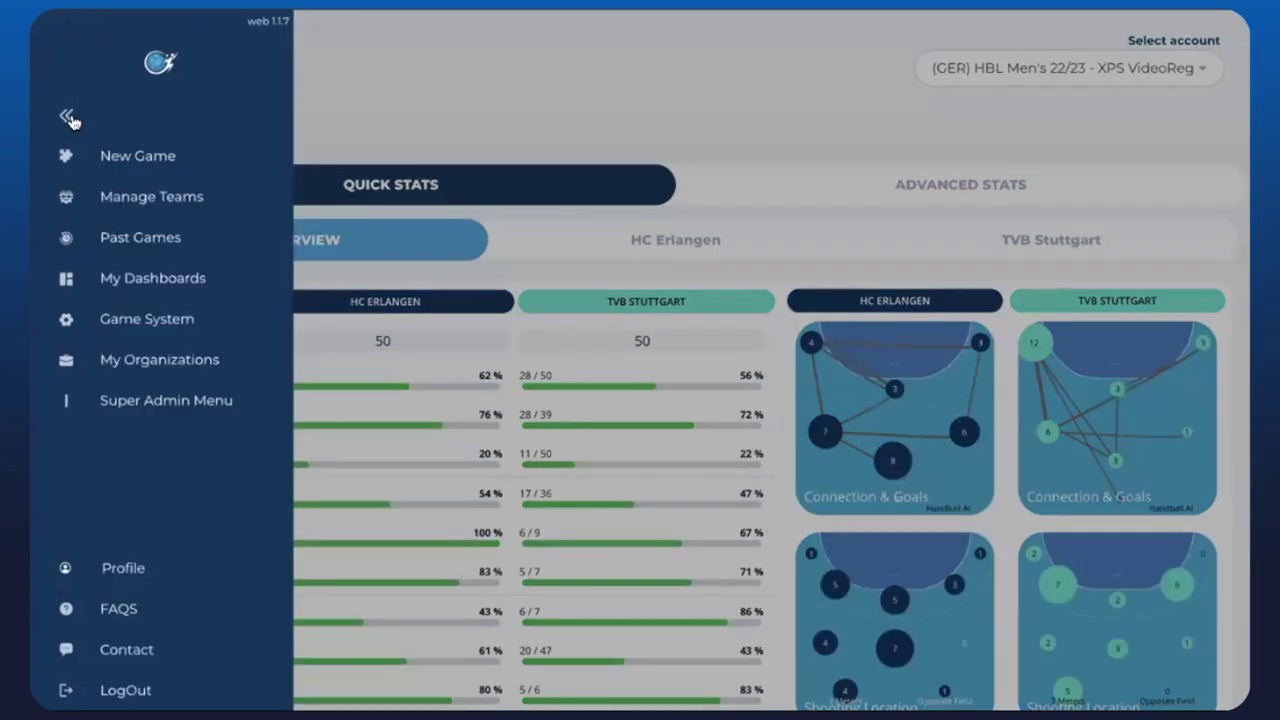
left_click(142, 282)
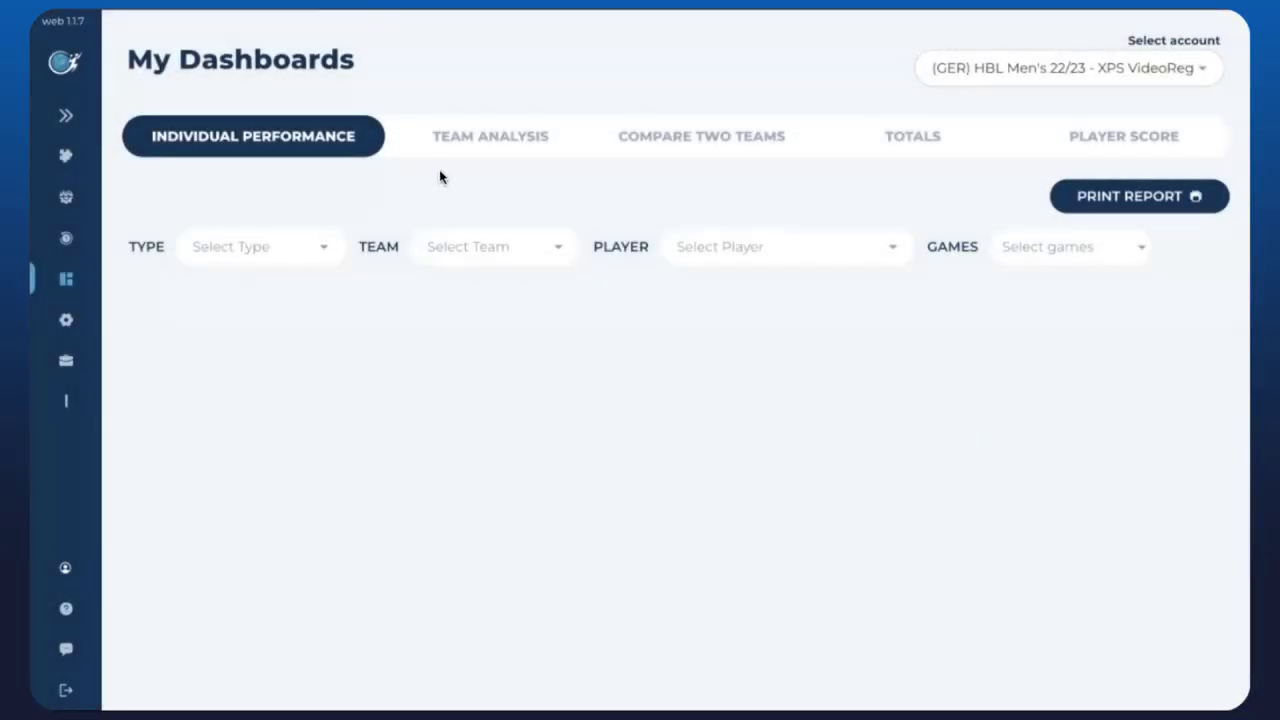
Step: Set the individual performance dashboard to Complete Mode and choose Rhein-Neckar Löwen as the team
left_click(310, 248)
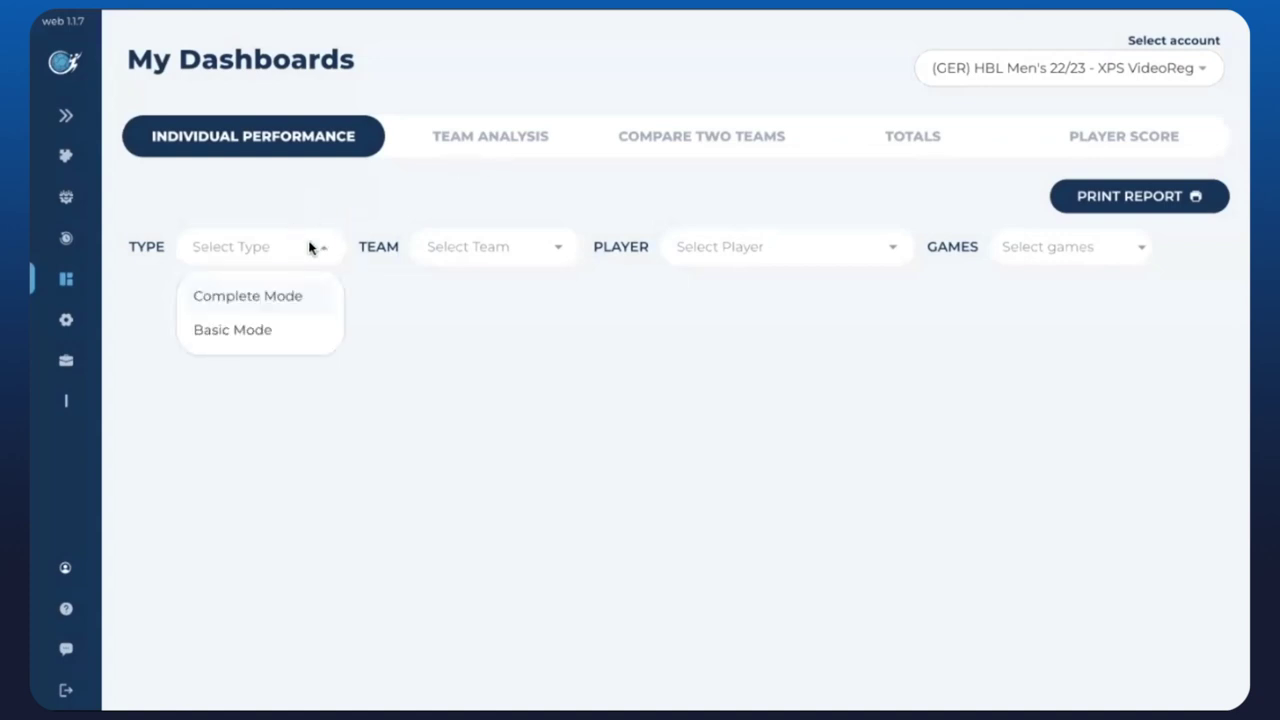
left_click(278, 297)
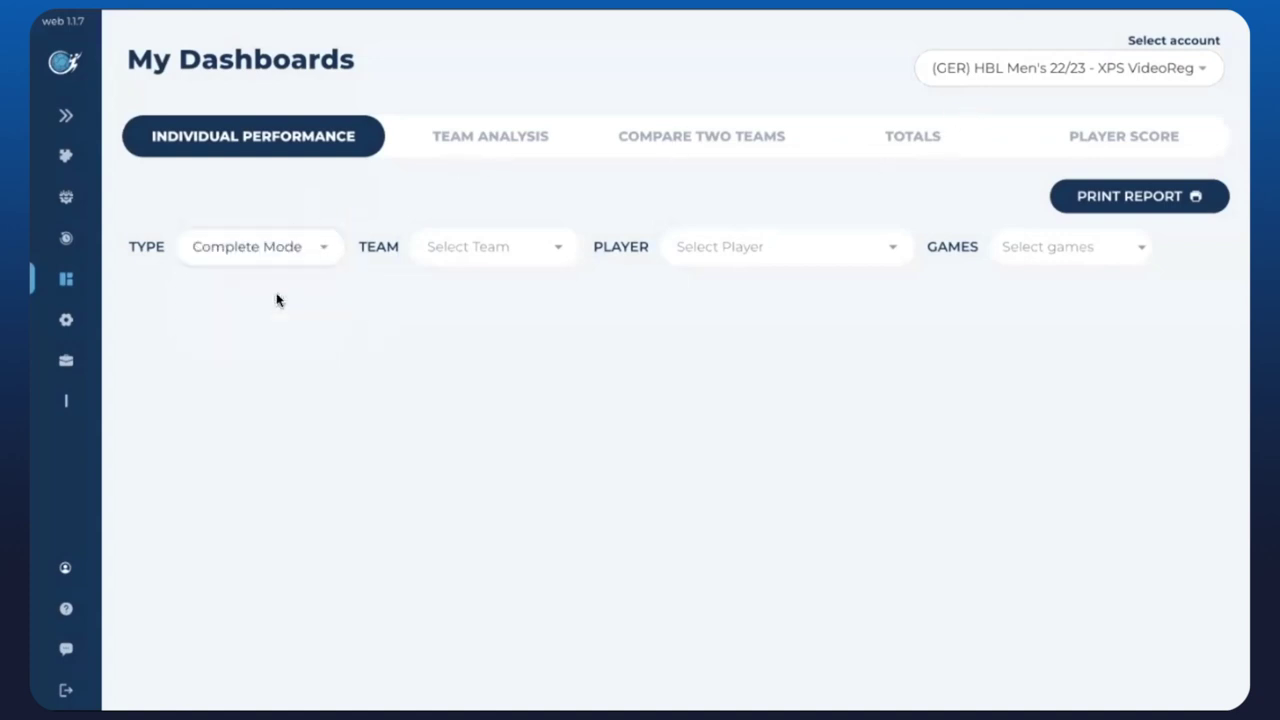
left_click(513, 248)
scroll(487, 416, "down", 2)
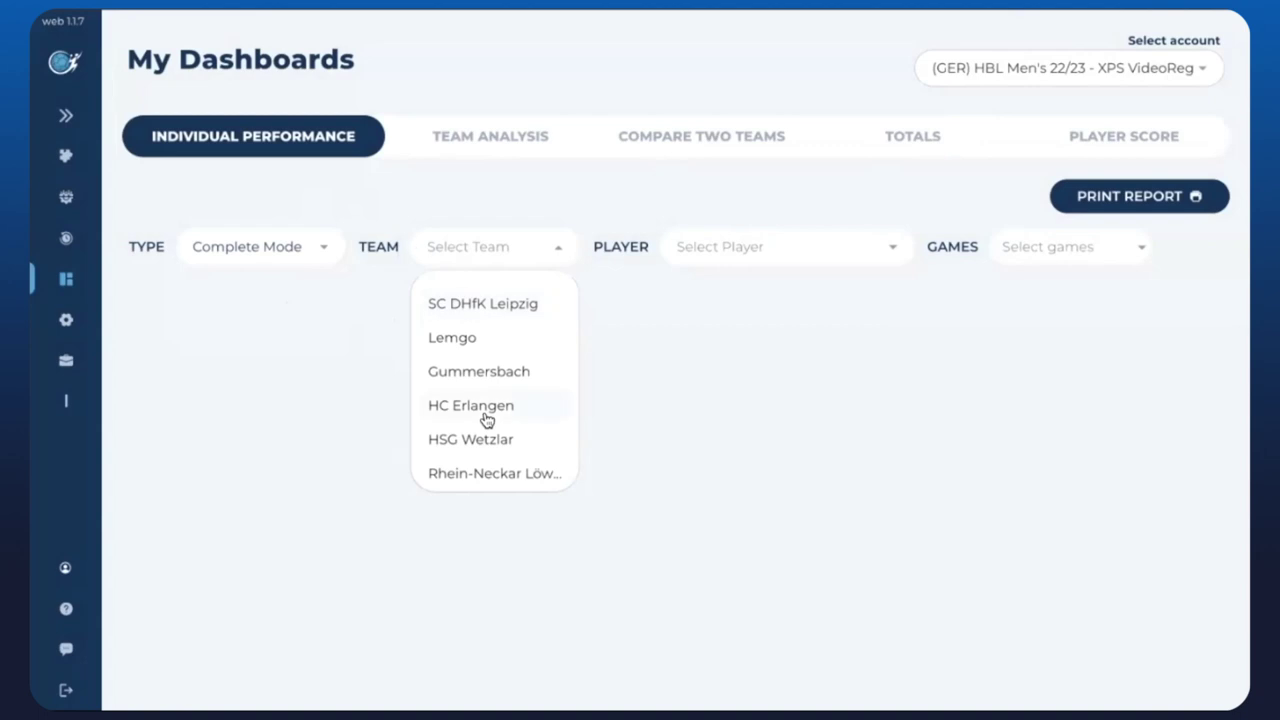
scroll(487, 419, "down", 2)
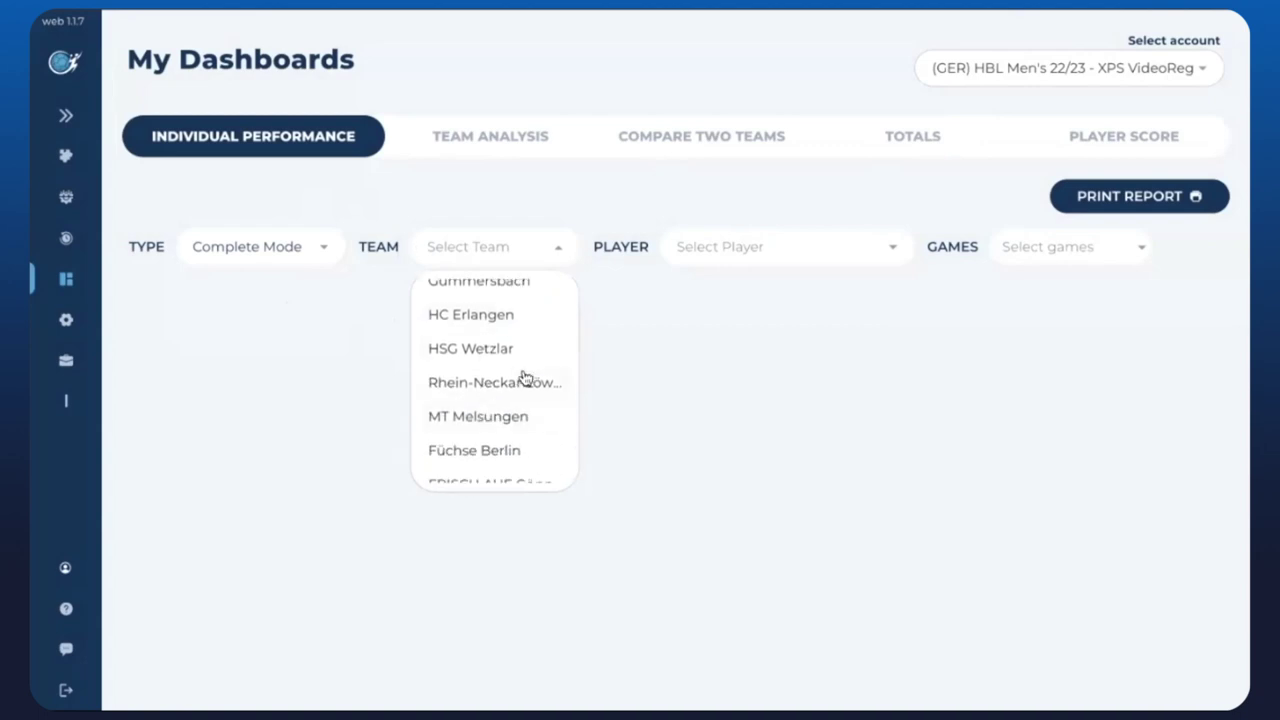
left_click(523, 381)
Step: Show the stats of the team's number 10 centre back and include all available games
left_click(814, 252)
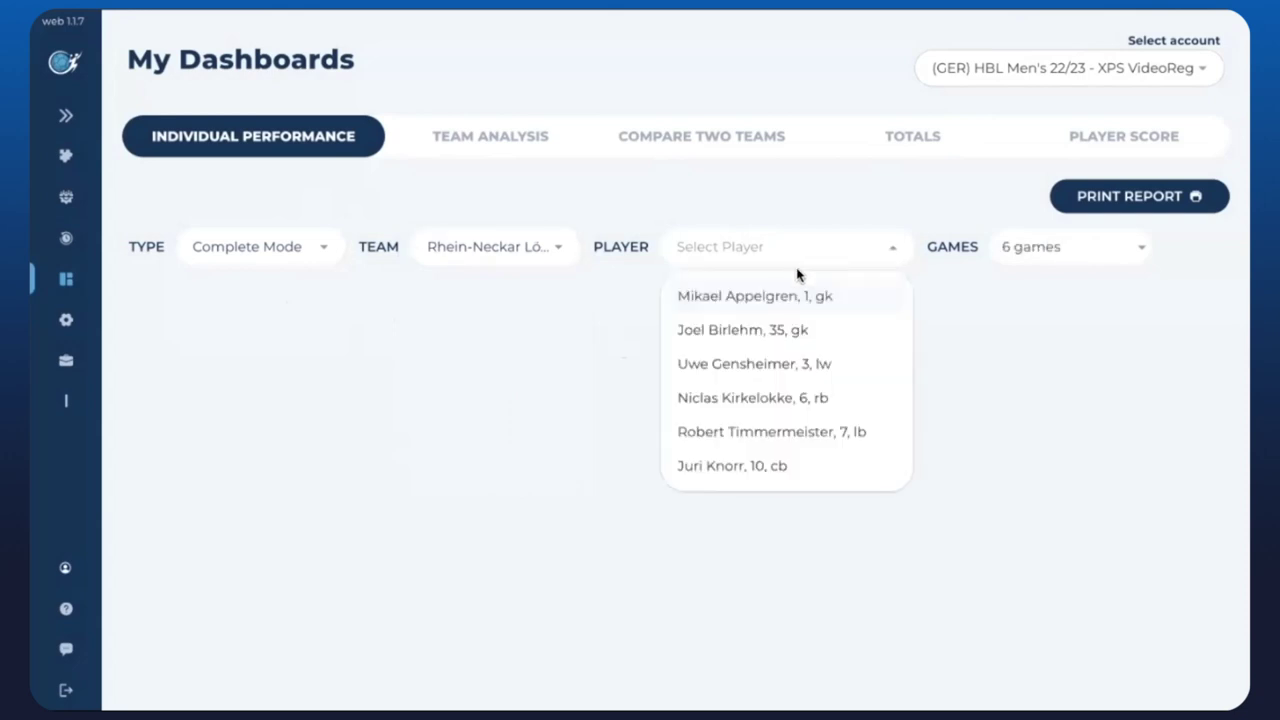
left_click(778, 465)
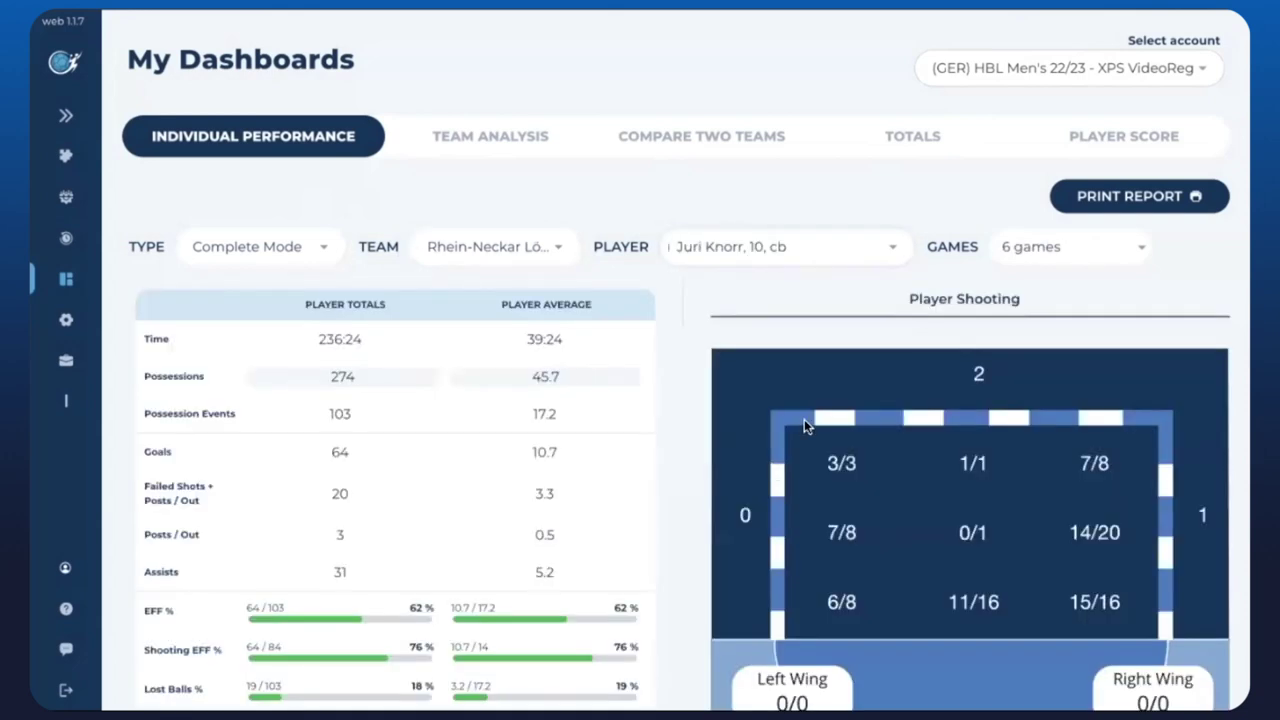
left_click(1057, 248)
left_click(458, 185)
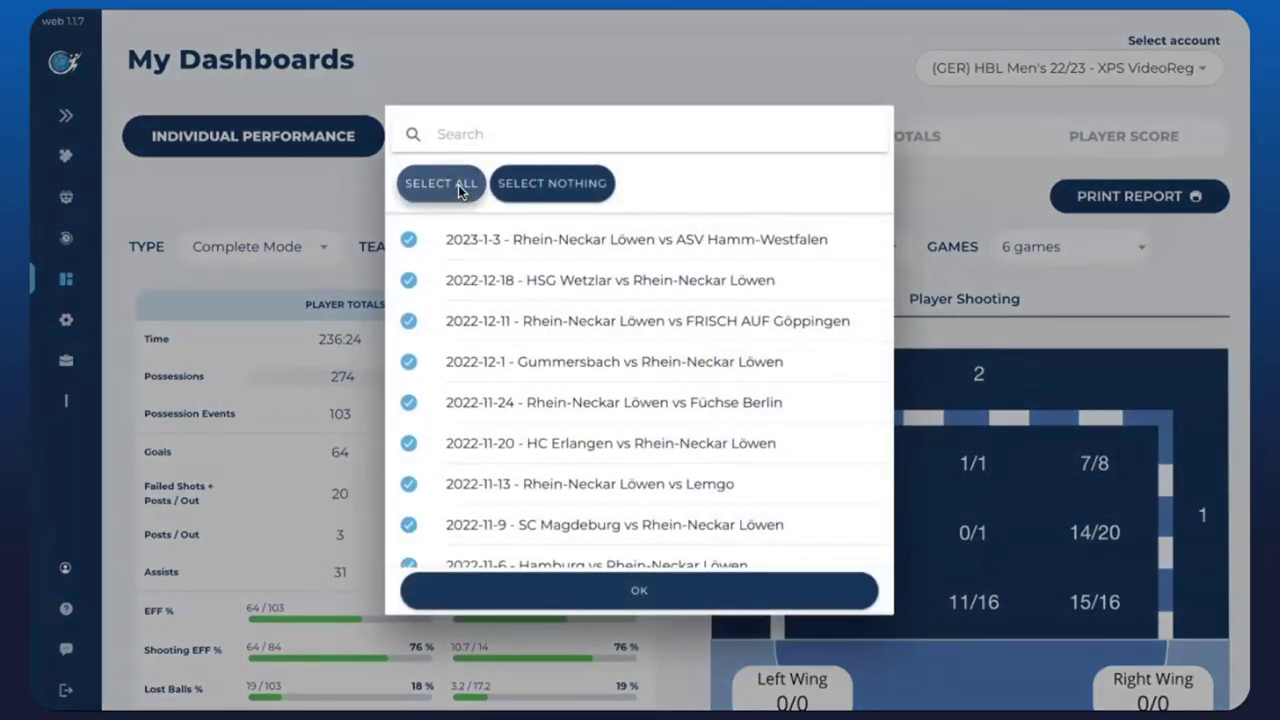
left_click(622, 596)
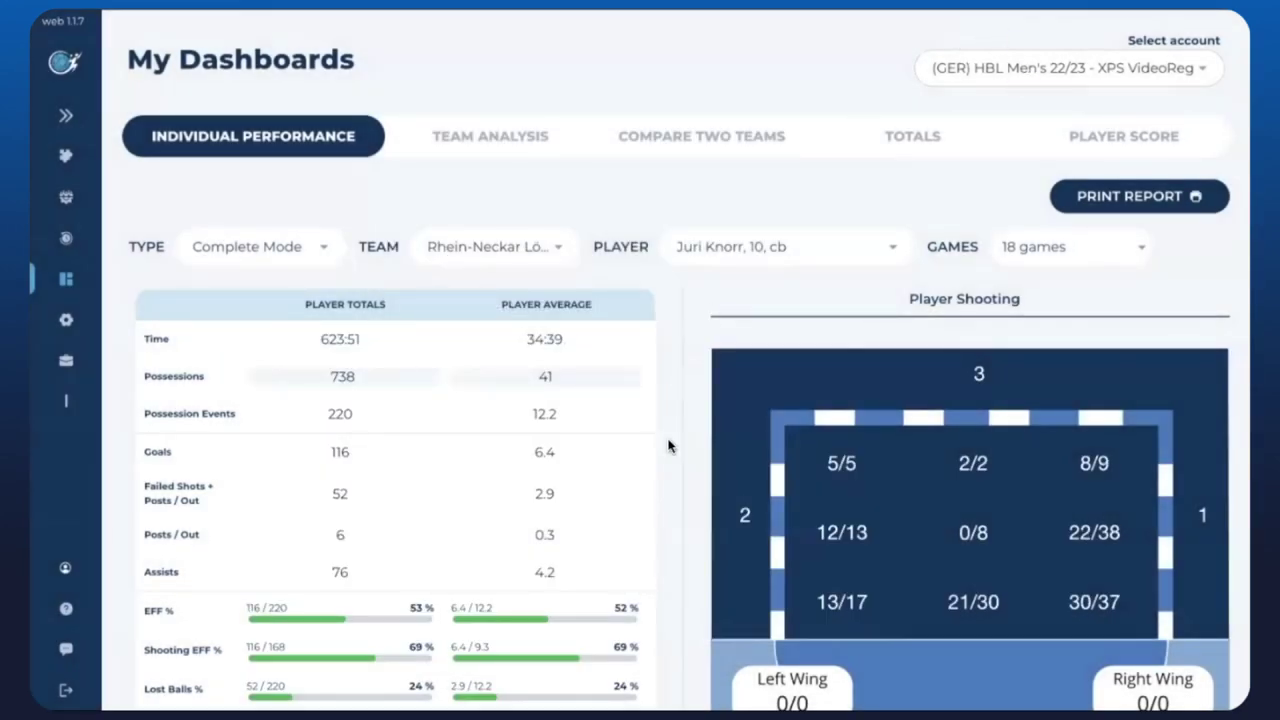
Step: Examine the player's totals, averages and efficiency percentages together with the Player Shooting chart
scroll(674, 476, "down", 1)
scroll(672, 475, "down", 2)
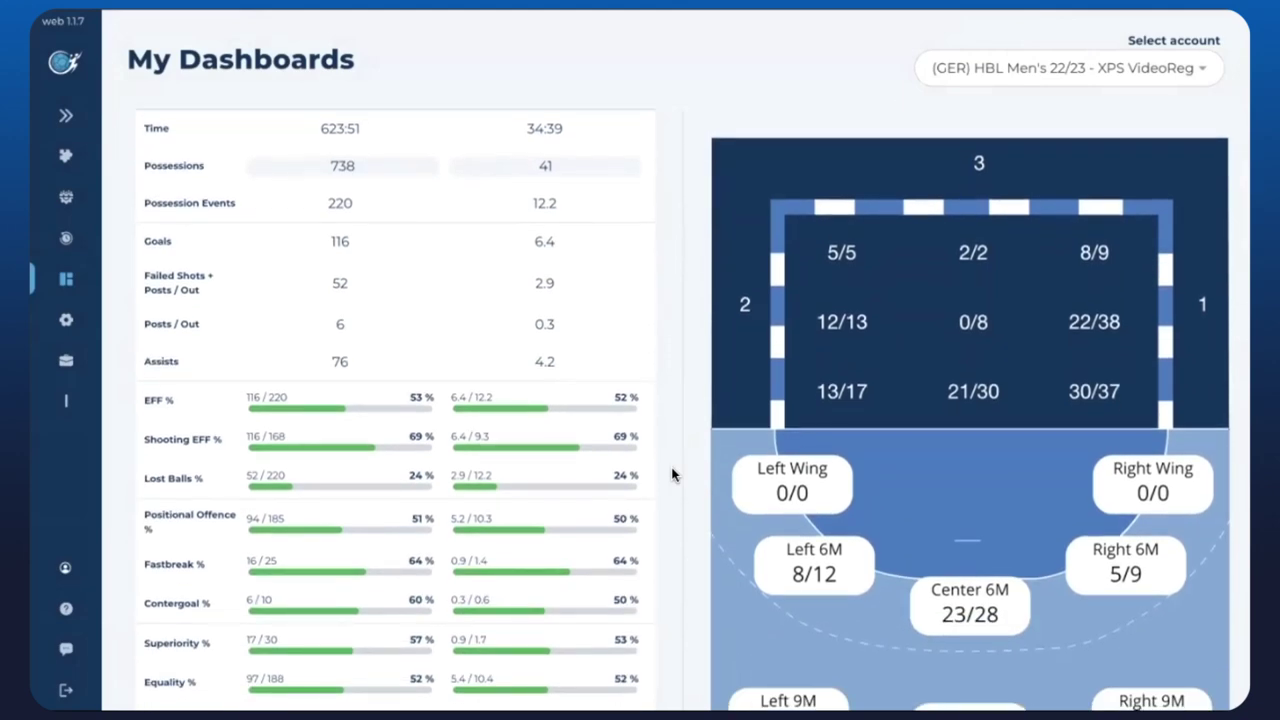
scroll(672, 475, "up", 1)
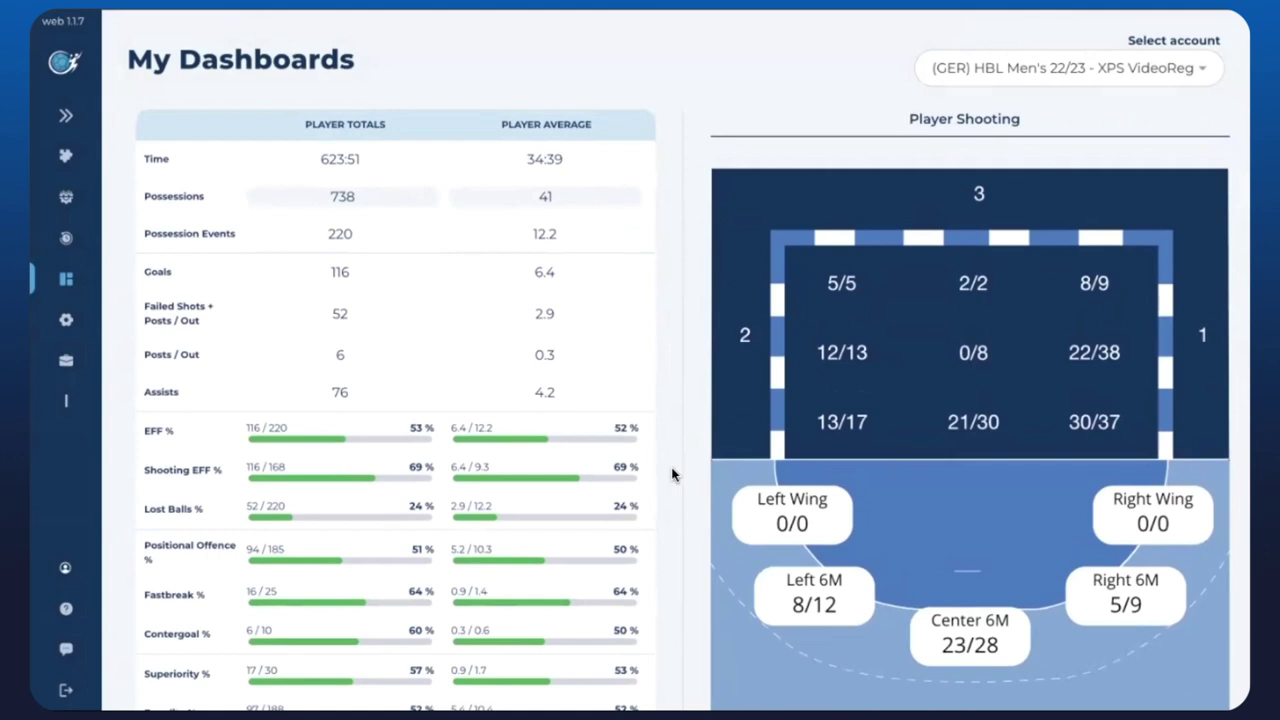
scroll(665, 388, "down", 3)
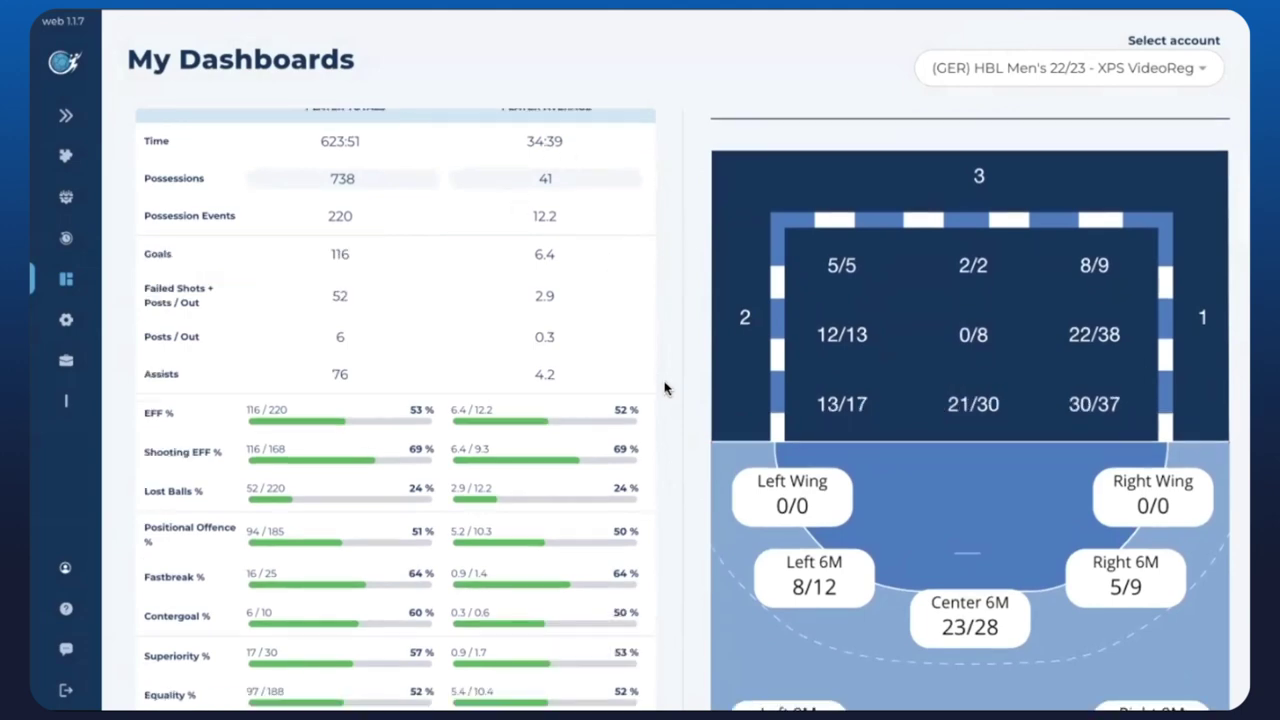
scroll(665, 388, "down", 2)
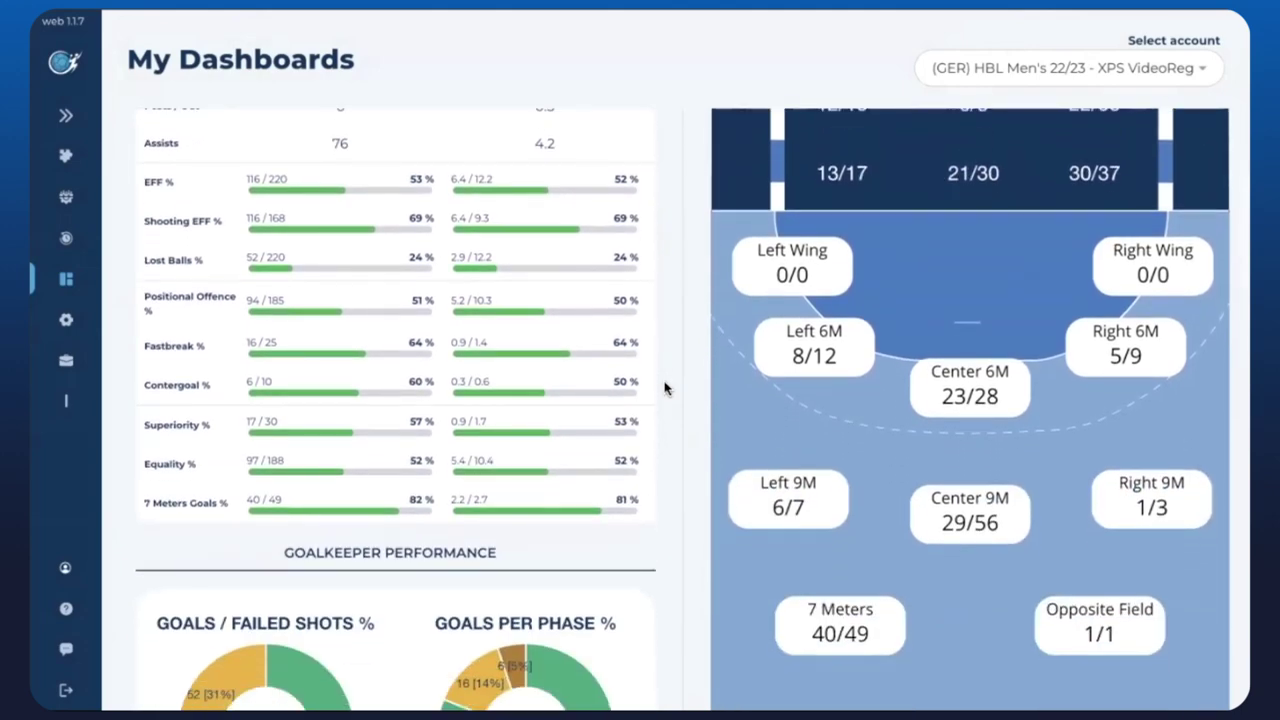
scroll(665, 388, "down", 2)
scroll(665, 388, "up", 4)
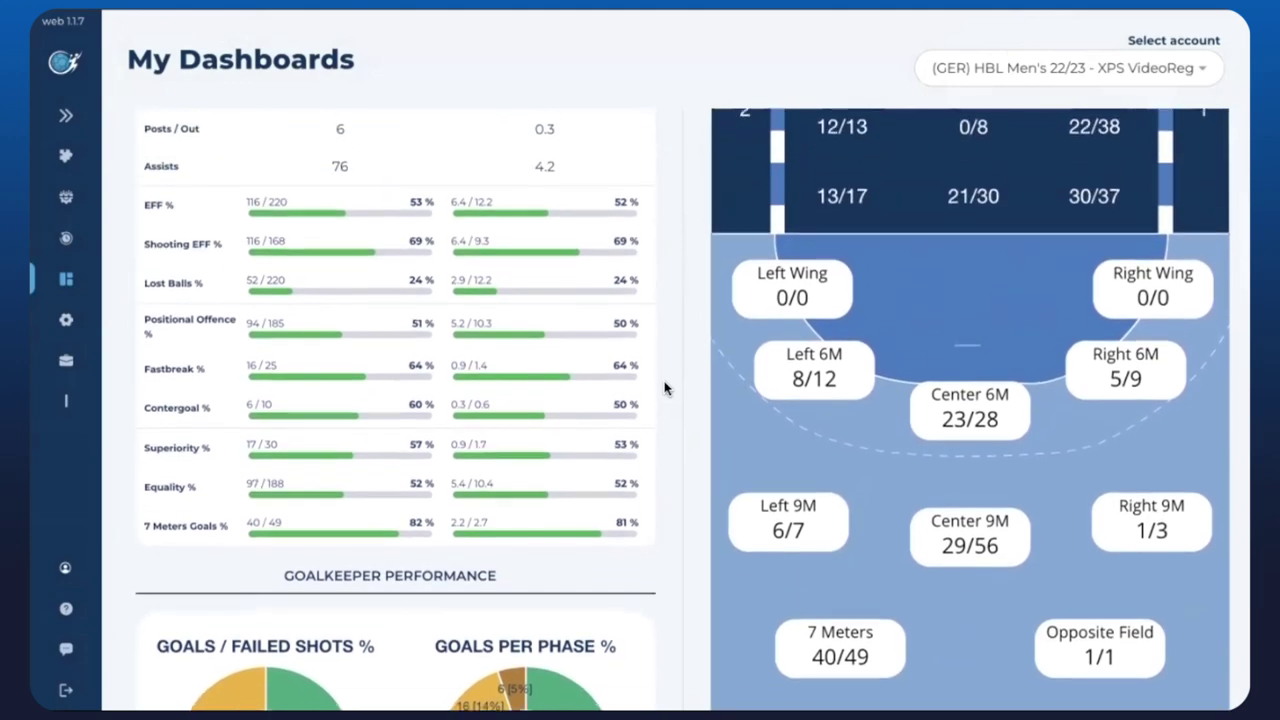
scroll(665, 388, "down", 3)
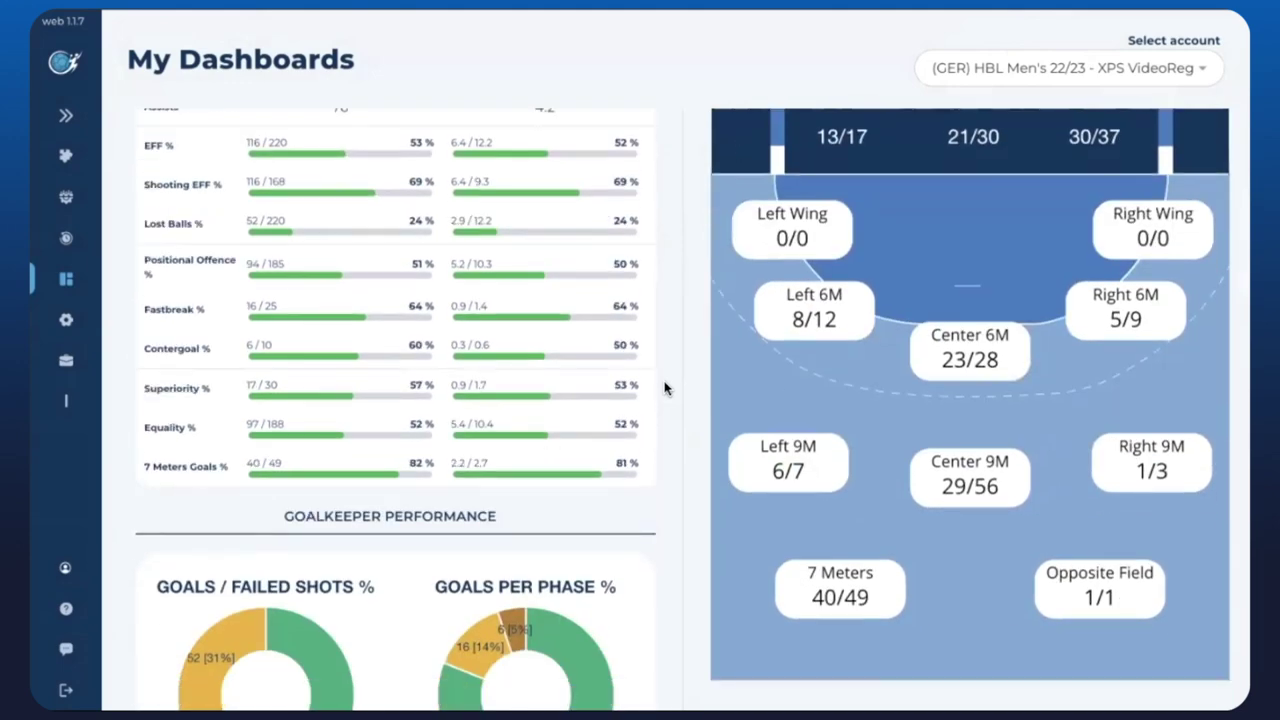
Step: Filter the Player Shooting chart to the 7 Meters shots to view their goal placement, and clear the filter again
left_click(840, 588)
scroll(942, 599, "up", 3)
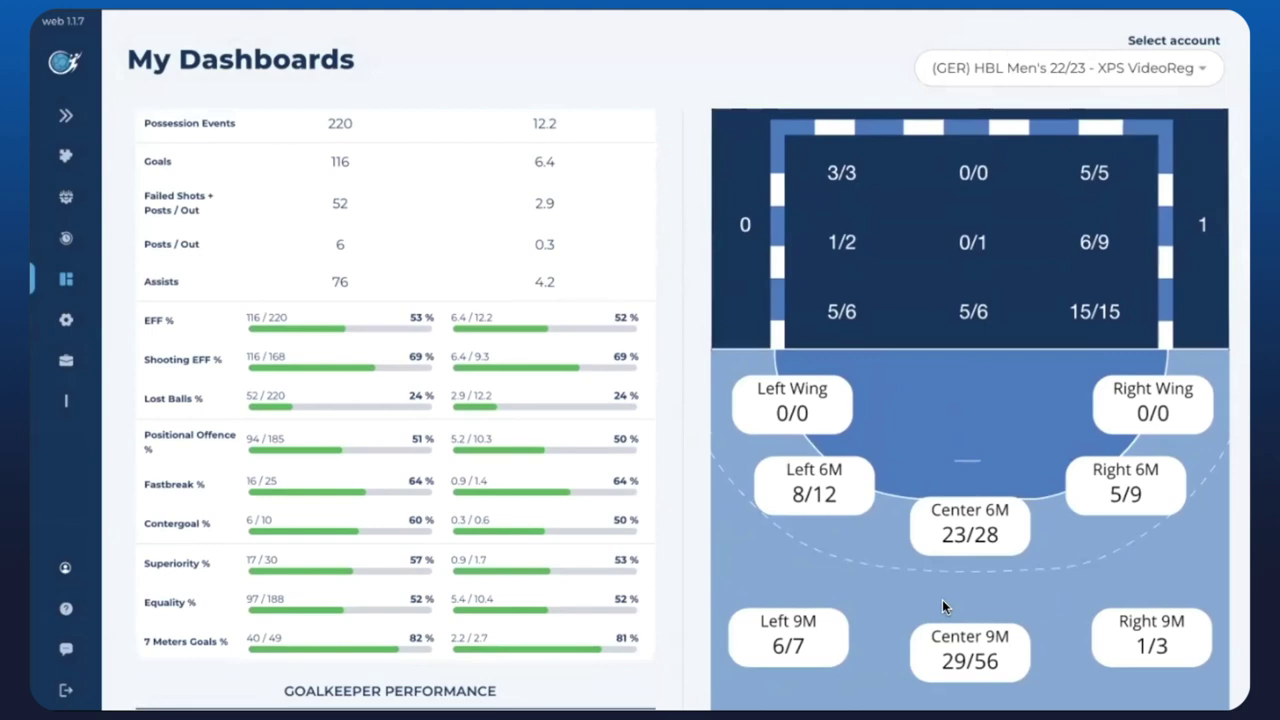
scroll(942, 599, "down", 3)
left_click(837, 611)
scroll(837, 609, "up", 3)
Step: Switch the Center 6M filter of the Player Shooting chart on and off to compare the goal placement
left_click(973, 562)
left_click(975, 563)
left_click(975, 563)
left_click(975, 563)
Step: View the goal placement of only the Center 9M shots and restore the chart to all shooting positions
left_click(992, 688)
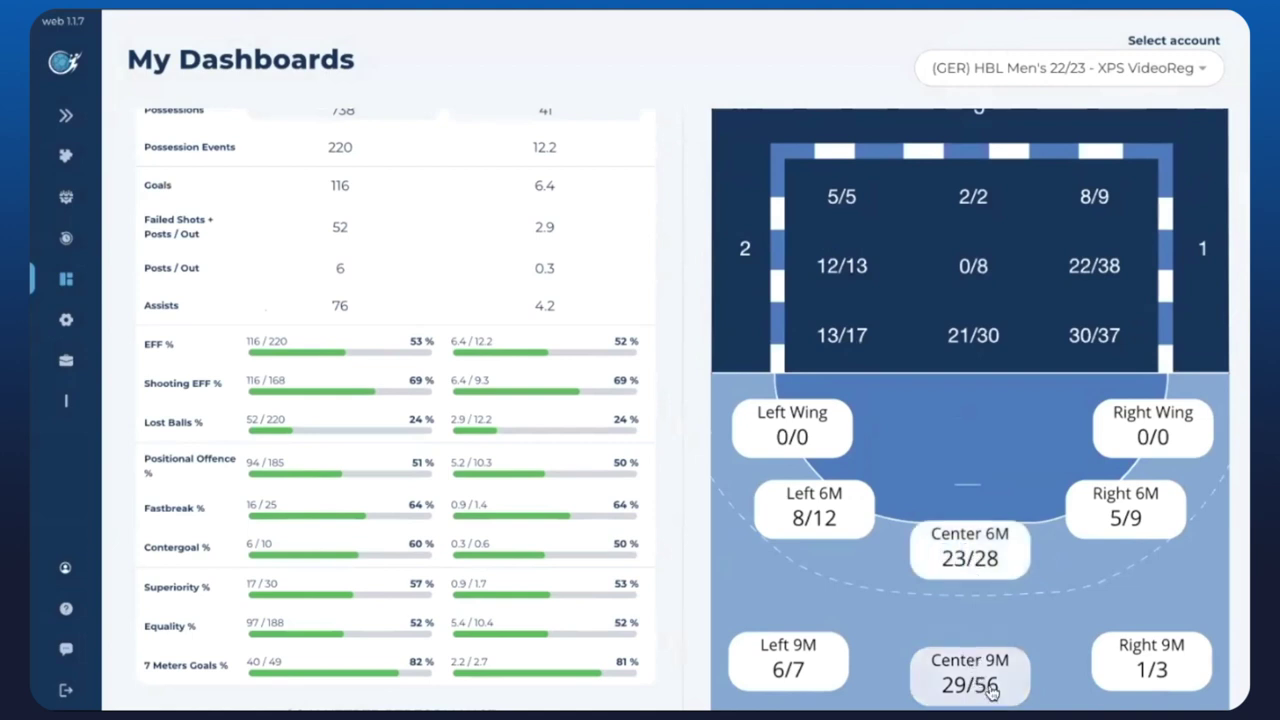
left_click(992, 688)
double_click(992, 688)
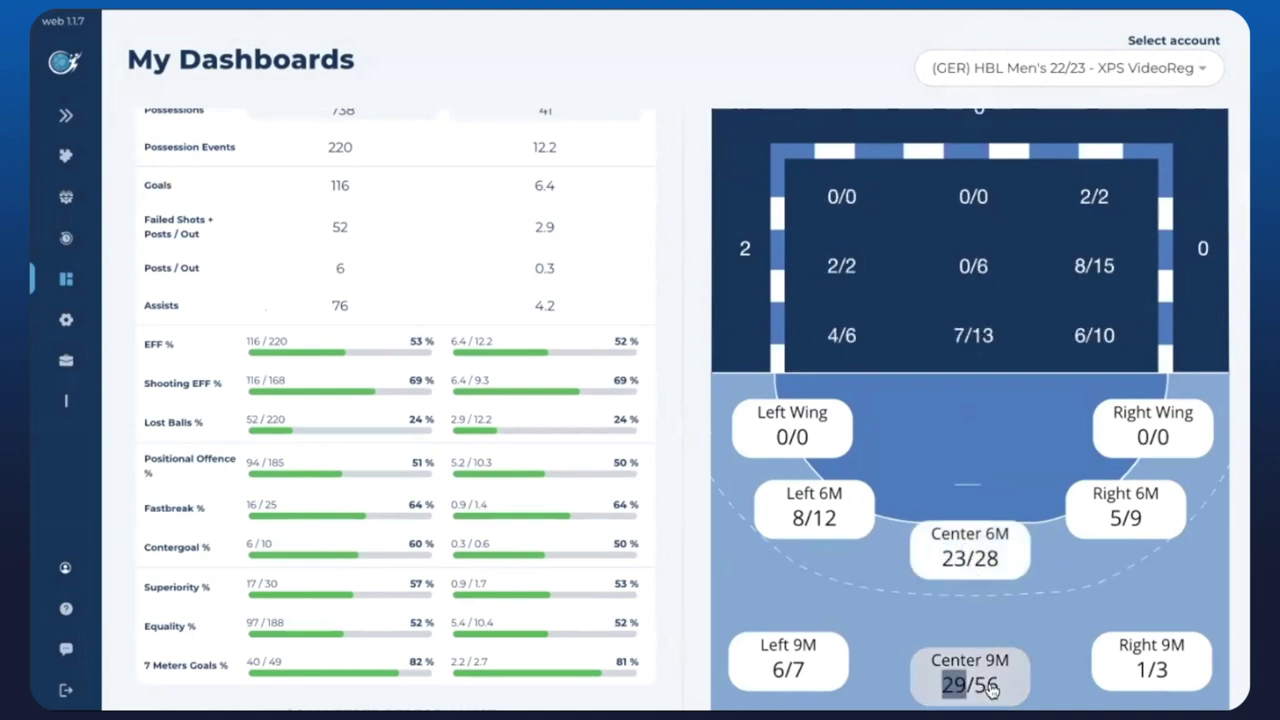
left_click(992, 687)
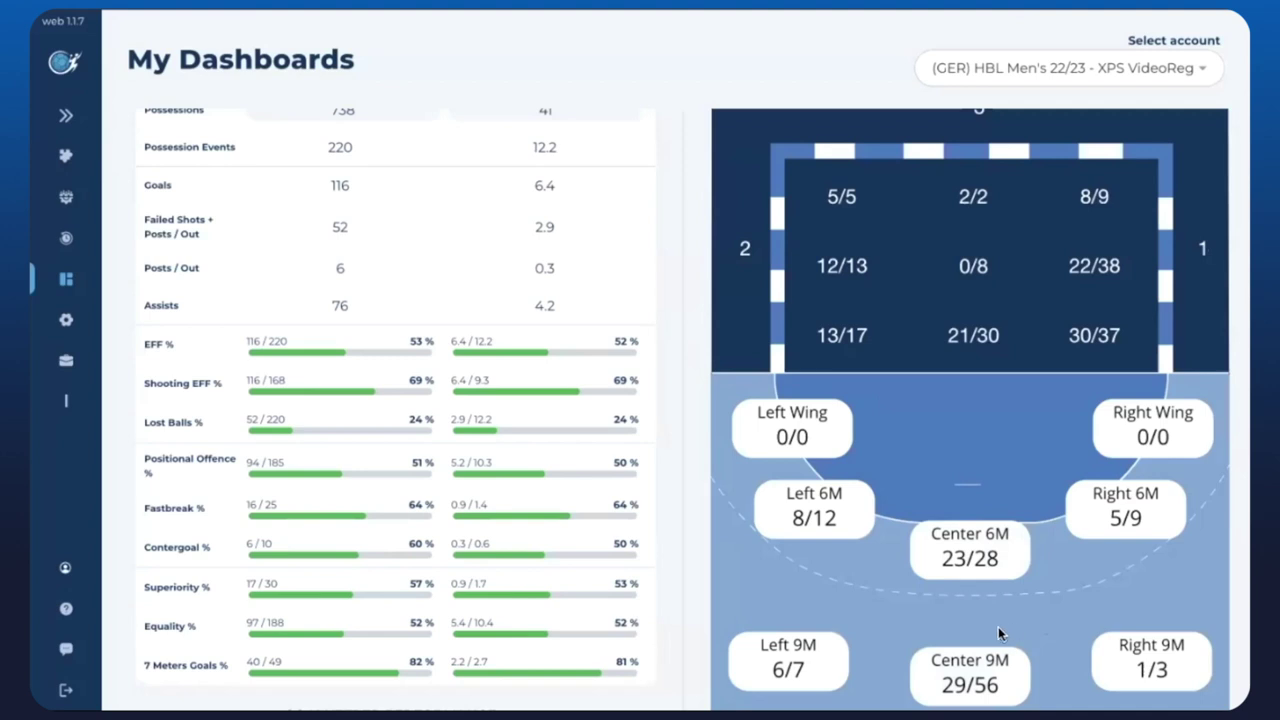
left_click(978, 680)
left_click(962, 678)
Step: Examine the goals / failed shots and goals per phase charts, the Individual Events tables and the start of Last Games
scroll(703, 537, "down", 2)
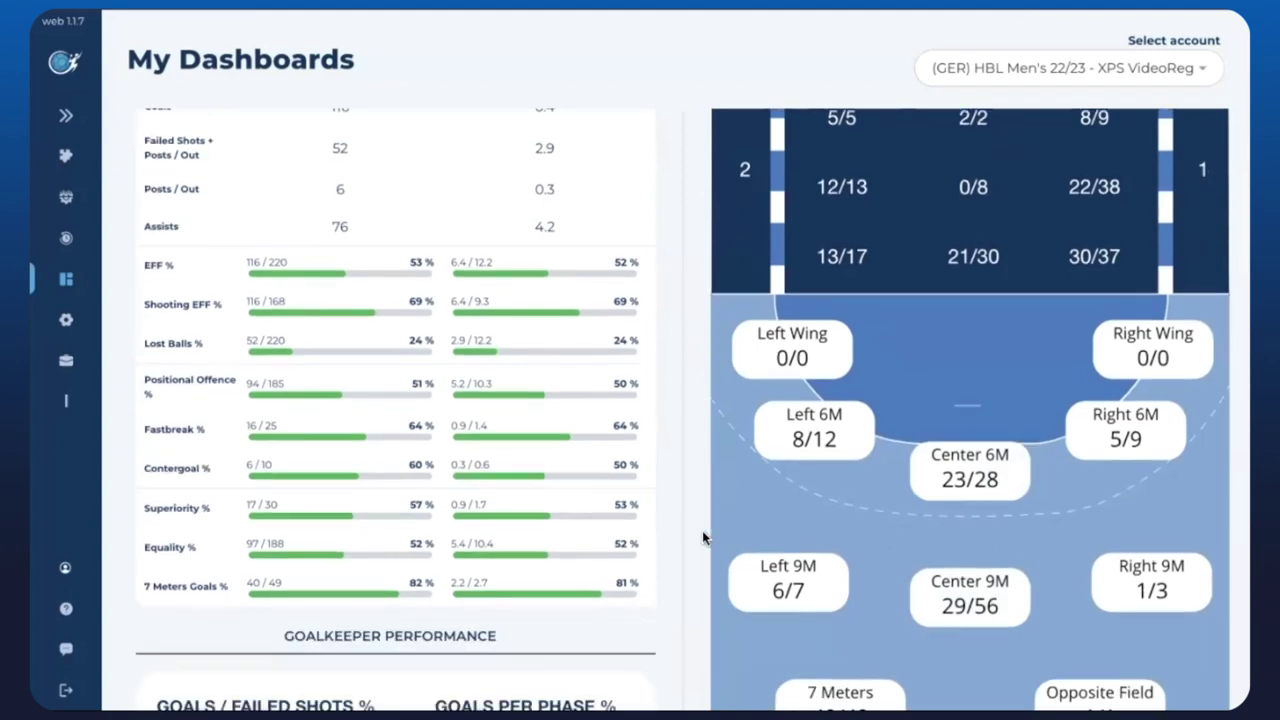
scroll(703, 537, "down", 1)
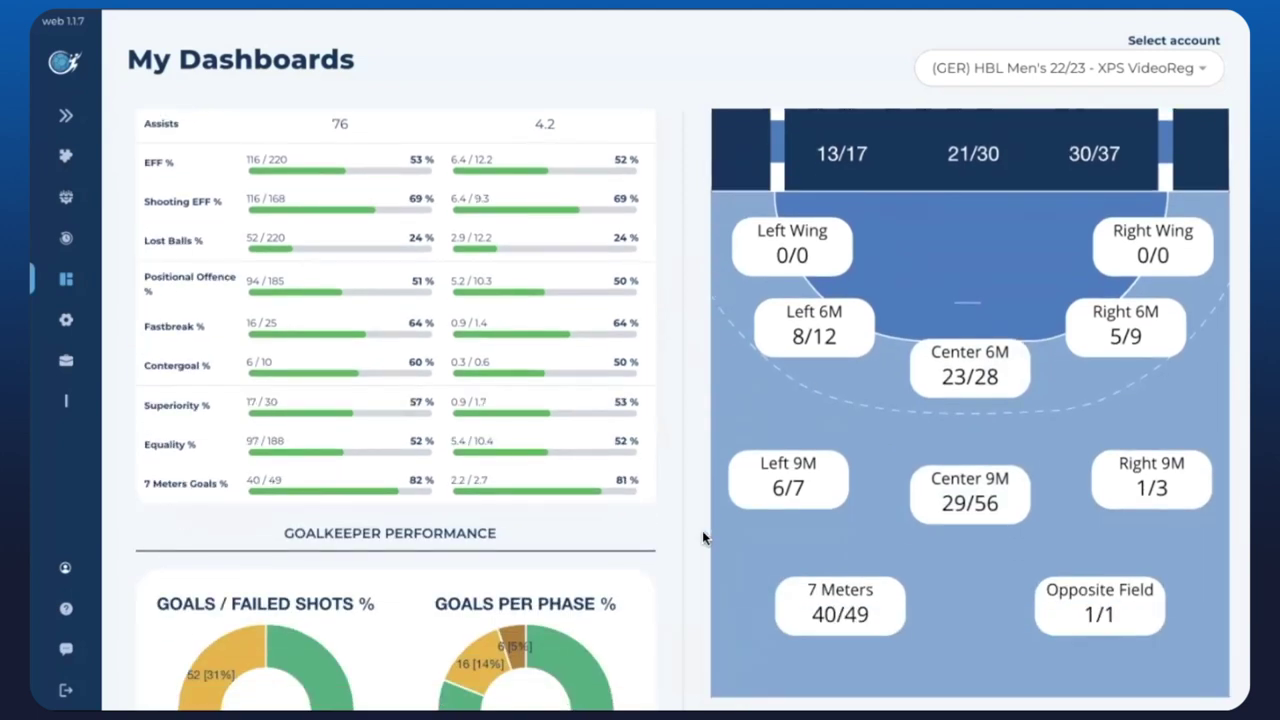
scroll(703, 537, "down", 3)
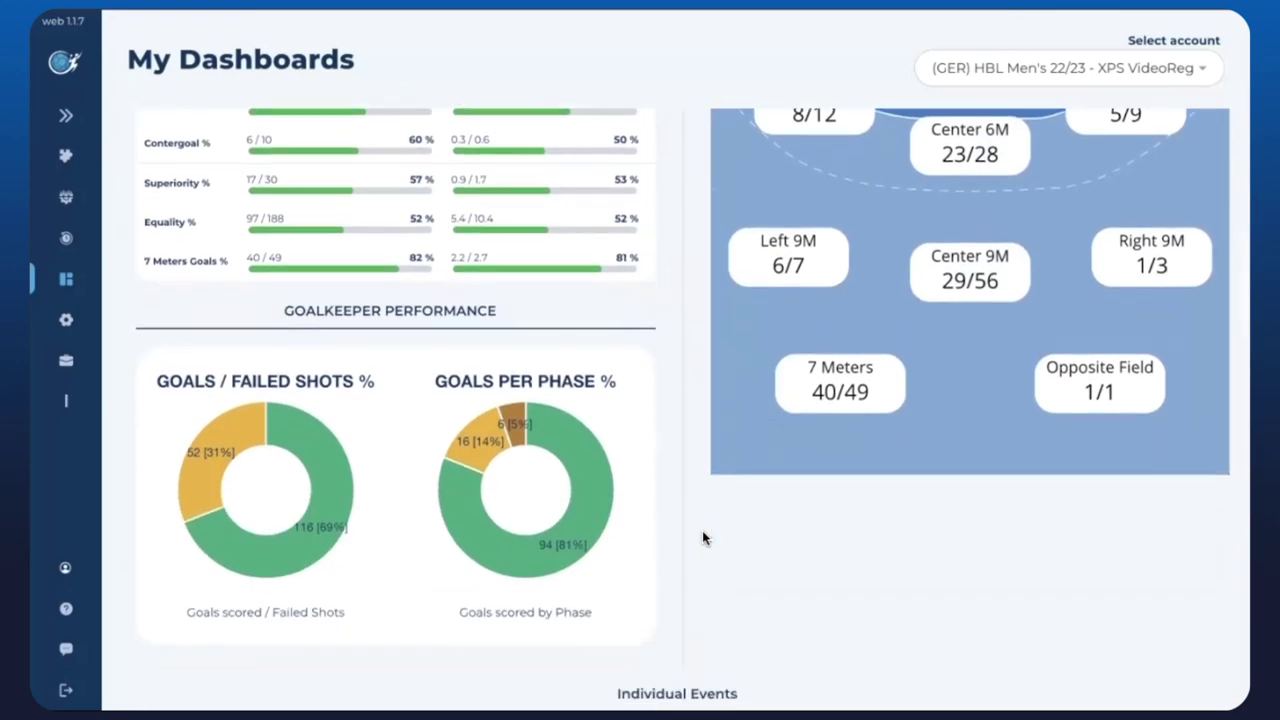
scroll(702, 538, "down", 5)
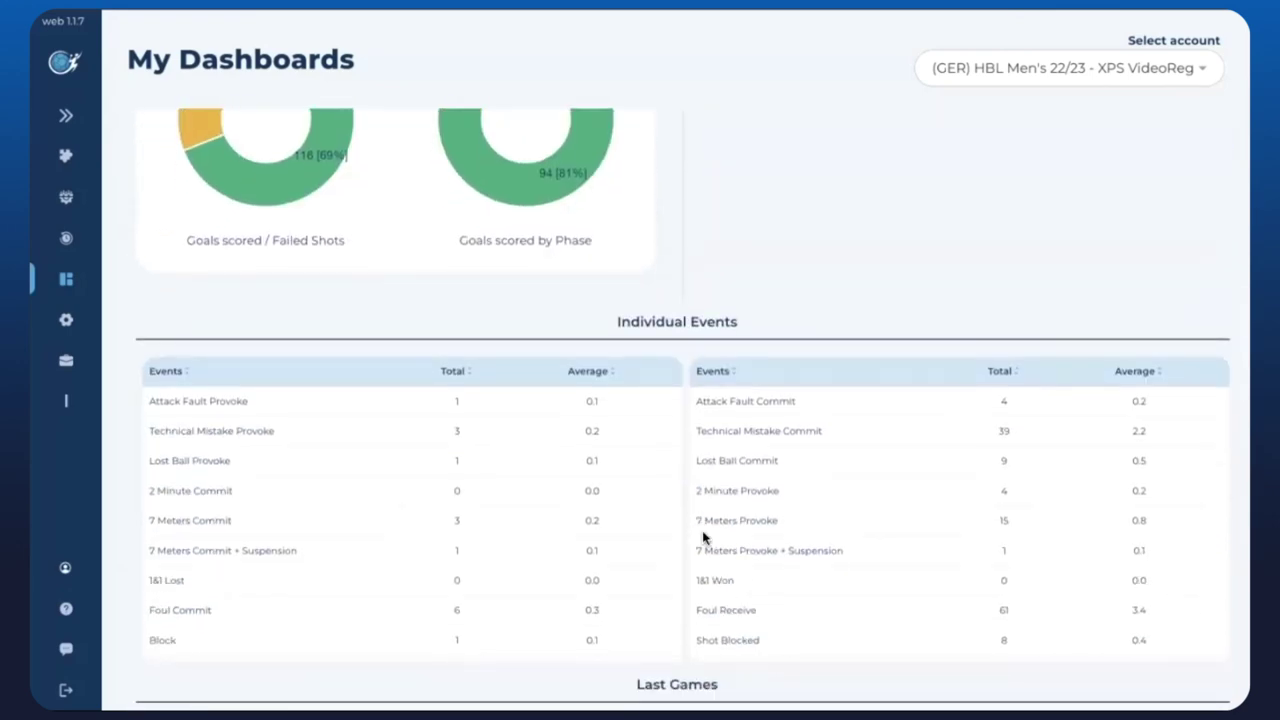
scroll(703, 538, "down", 7)
scroll(702, 538, "down", 2)
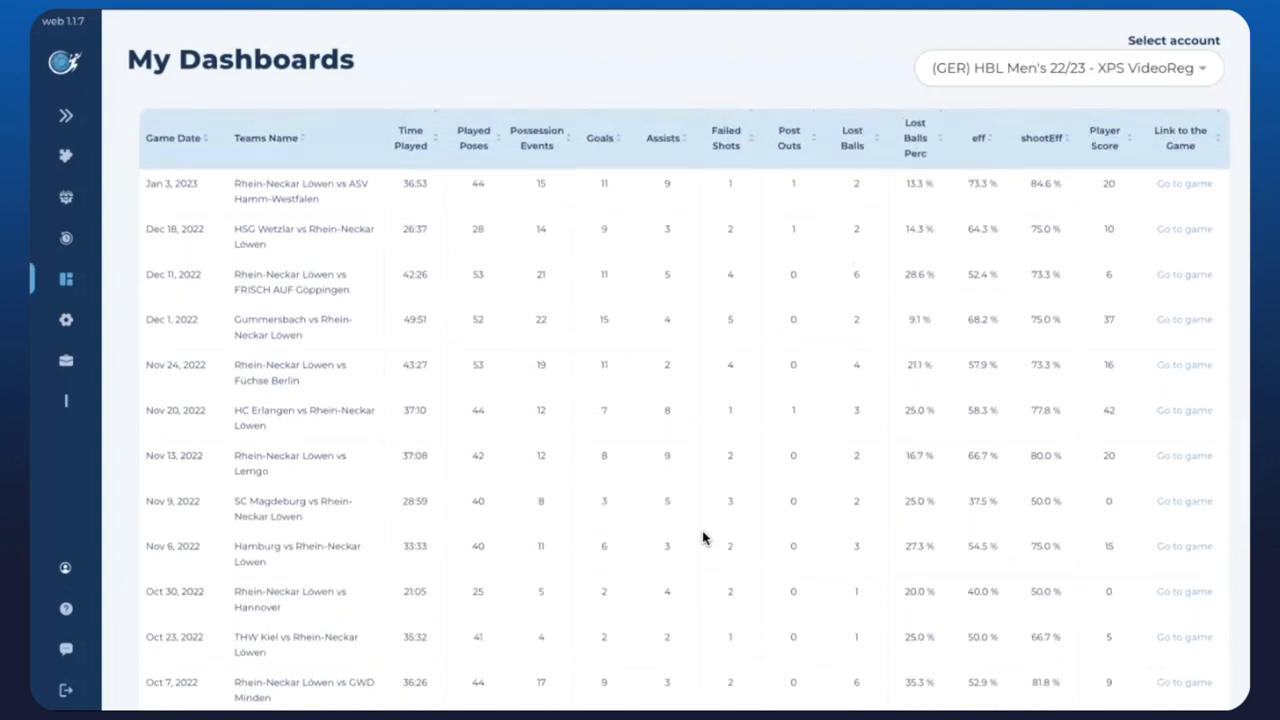
Step: Review the player's game-by-game rows in Last Games and the Game System table, and return to the dashboard's filters
scroll(702, 538, "up", 1)
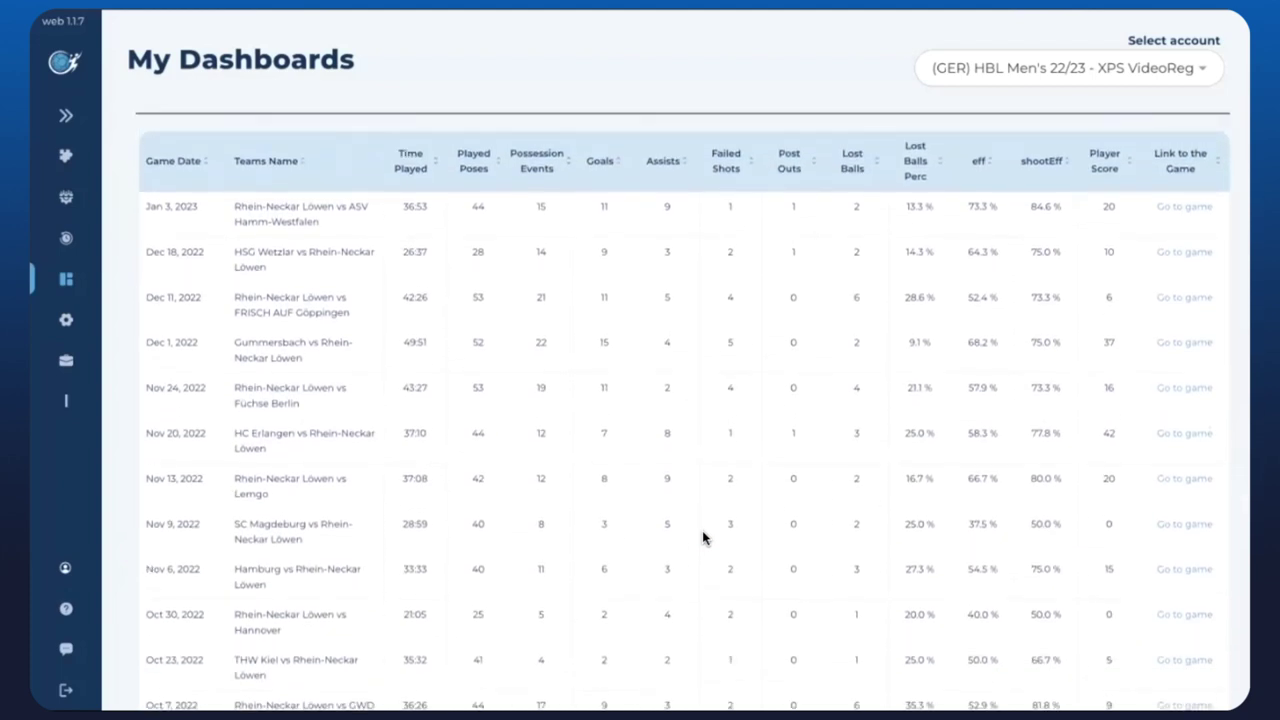
scroll(702, 538, "up", 1)
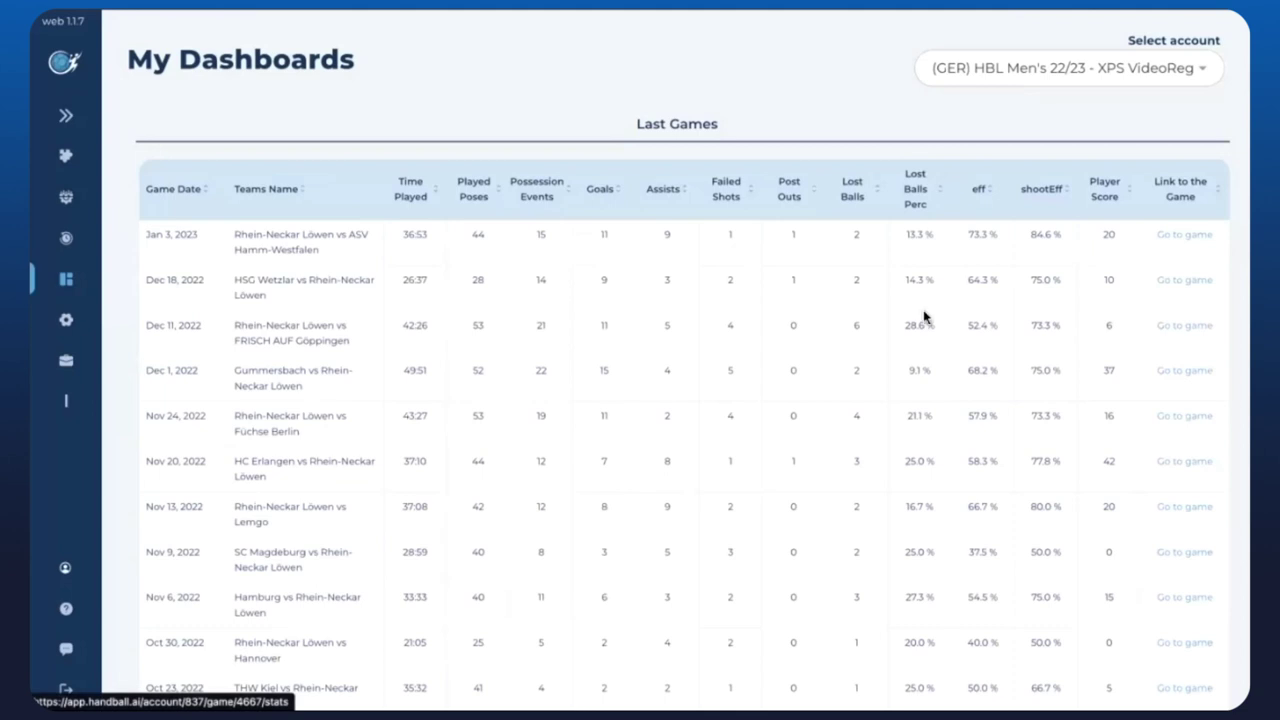
scroll(595, 527, "down", 1)
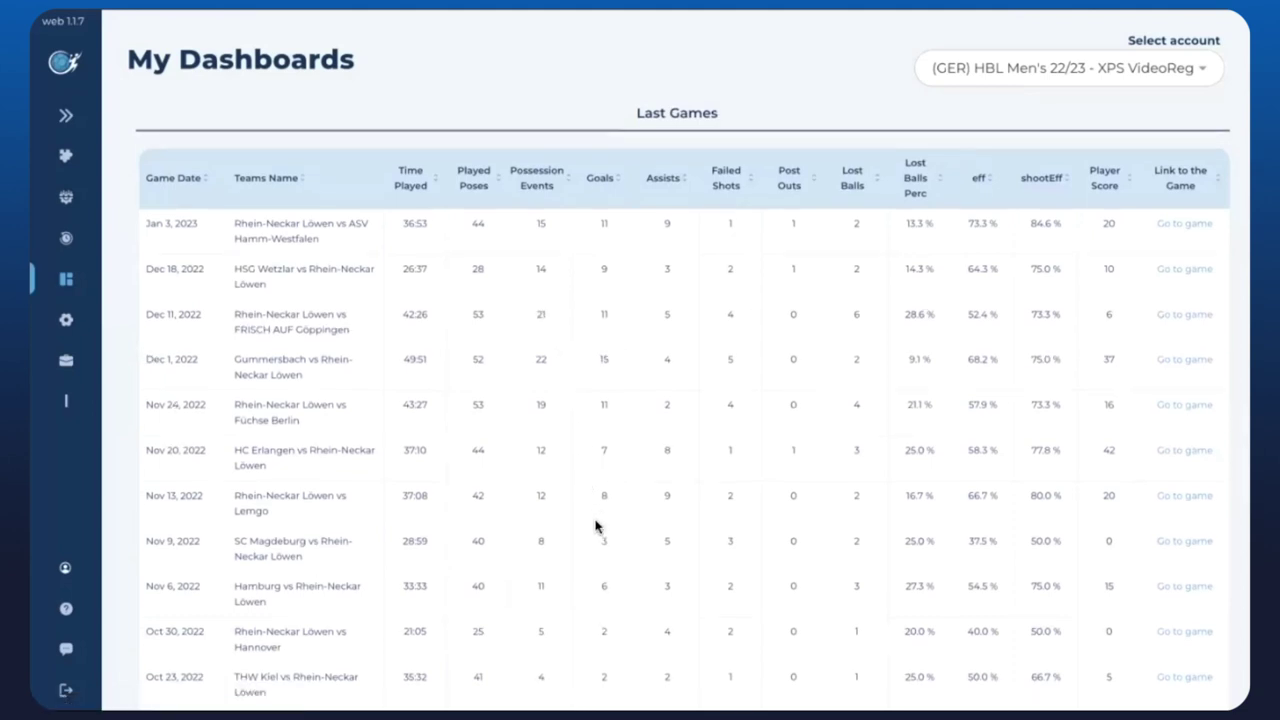
scroll(595, 527, "down", 5)
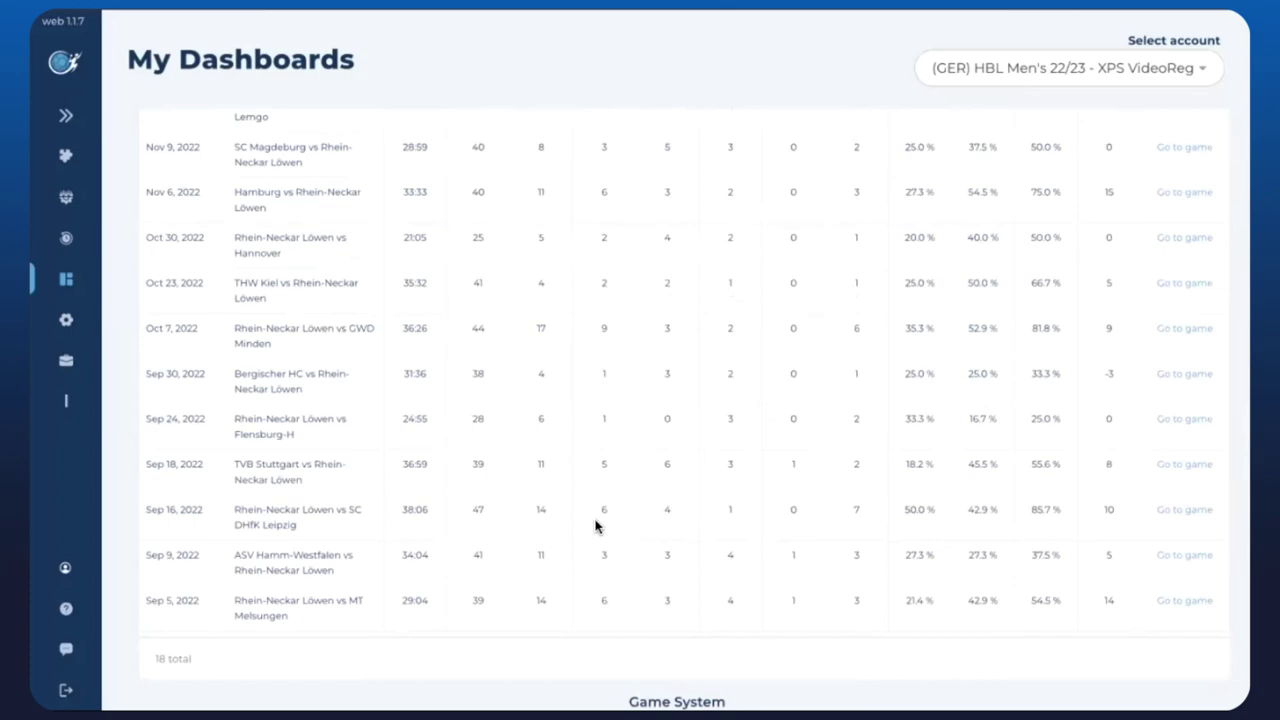
scroll(595, 527, "down", 5)
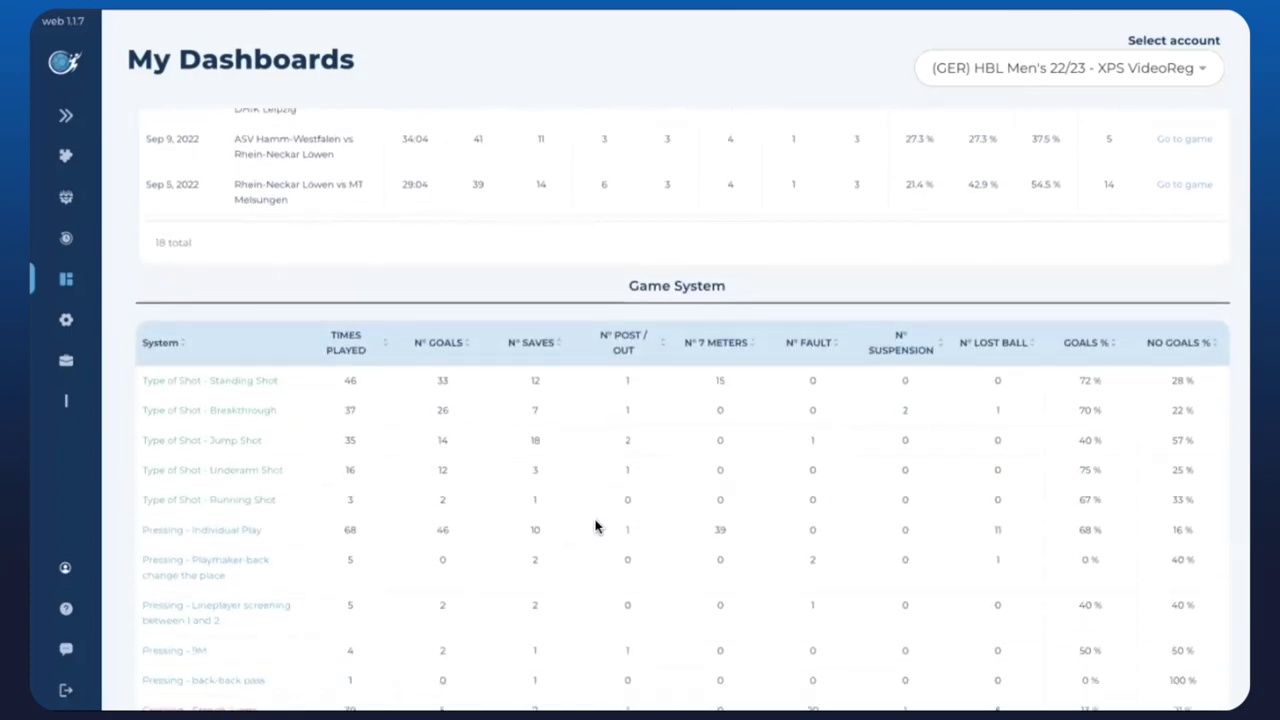
scroll(595, 527, "up", 11)
scroll(597, 523, "up", 11)
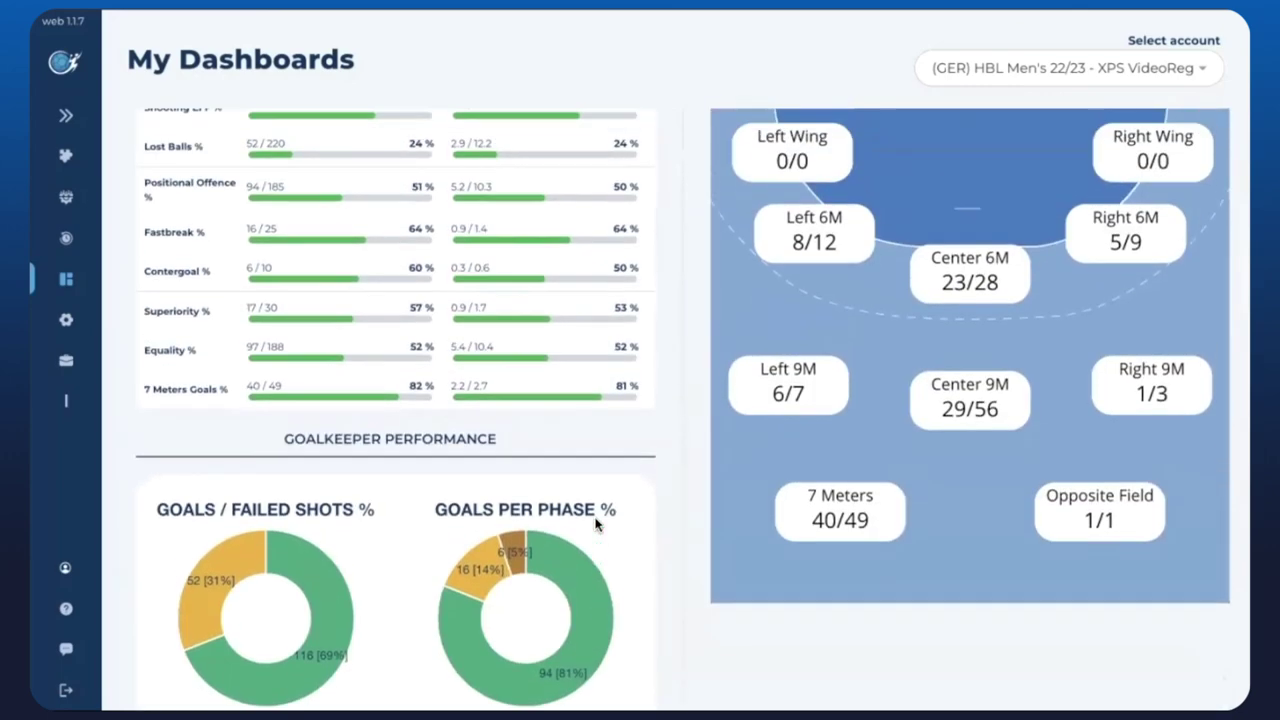
scroll(597, 523, "up", 7)
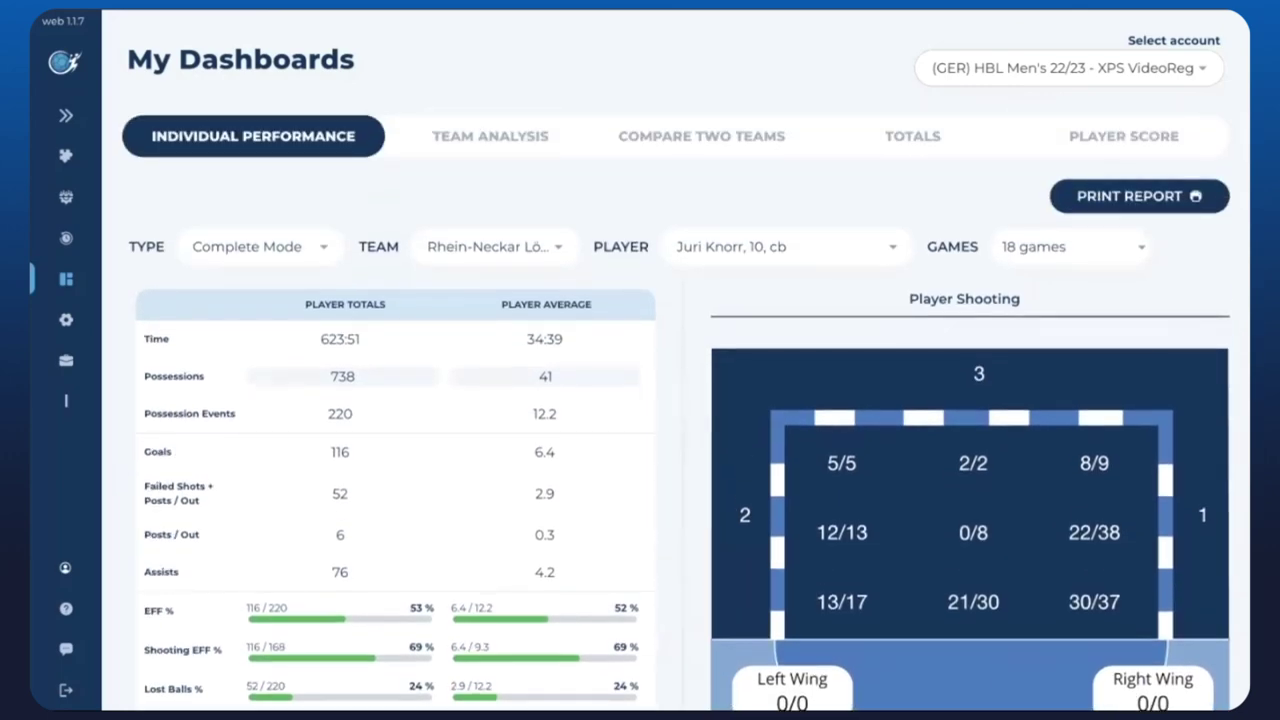
Step: Generate the player's PDF report, enlarge it to 110% and examine its overview page
left_click(1139, 196)
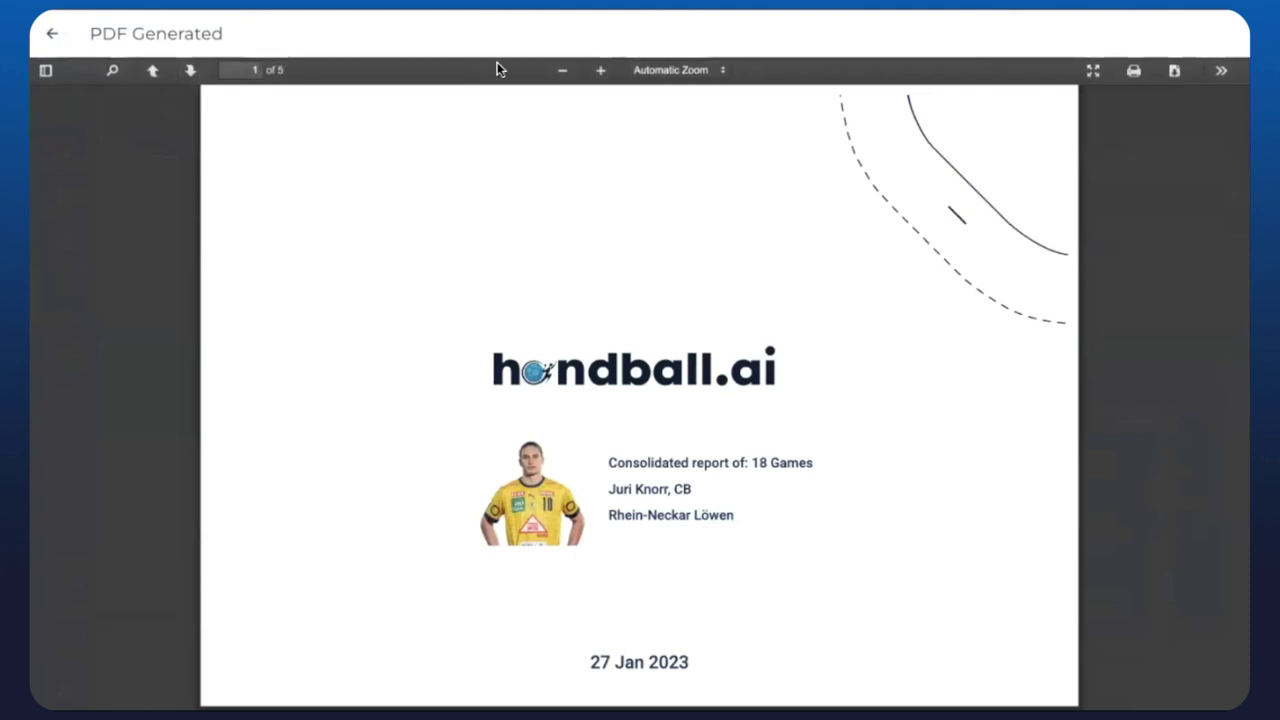
left_click(598, 70)
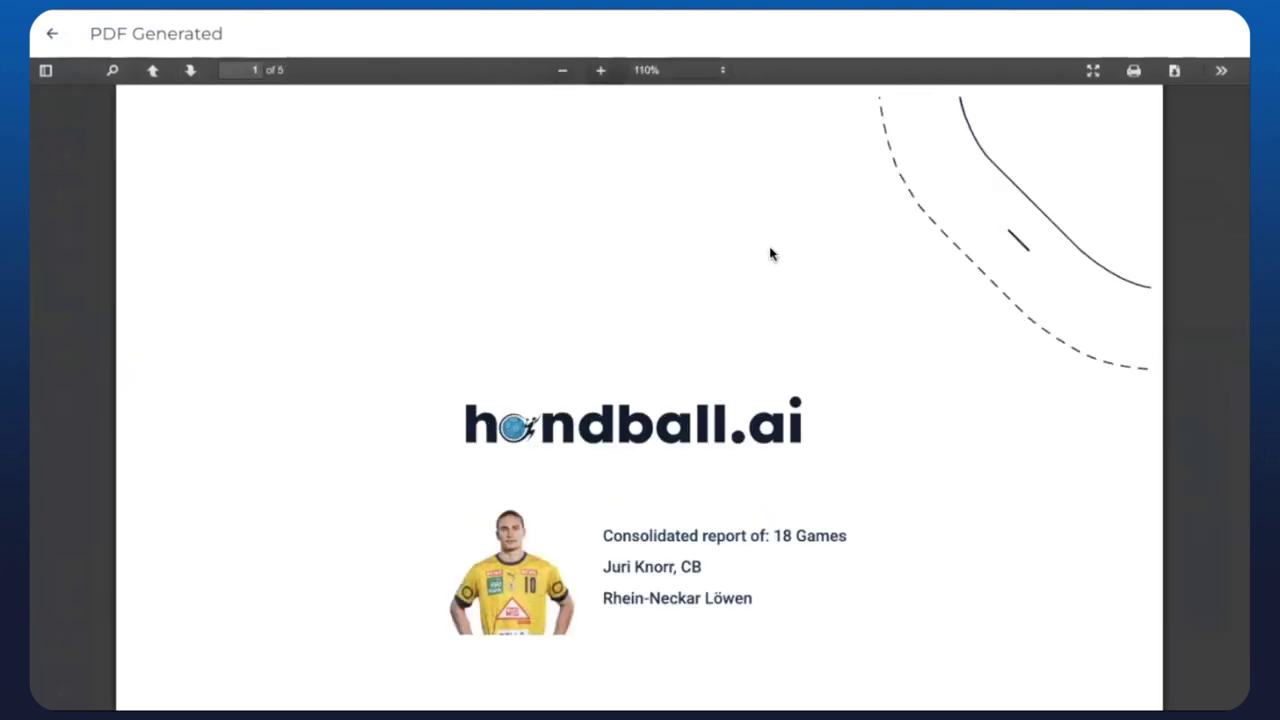
scroll(770, 254, "down", 5)
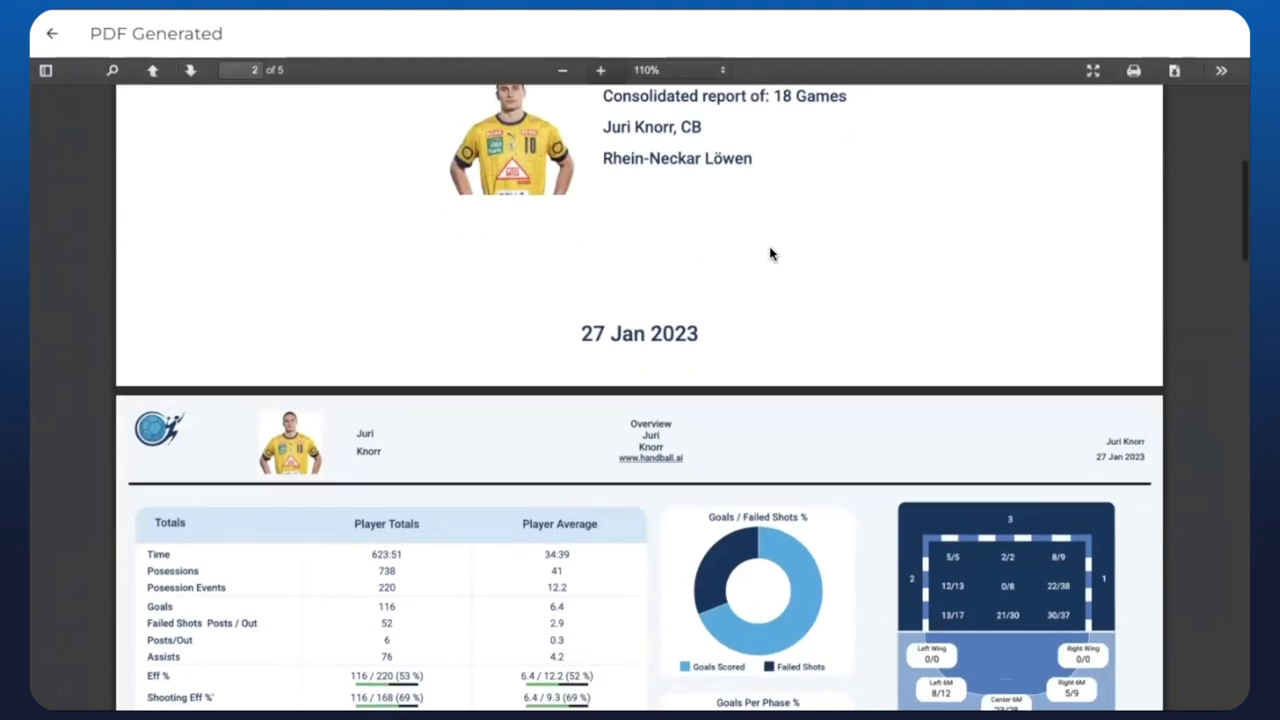
scroll(770, 254, "down", 4)
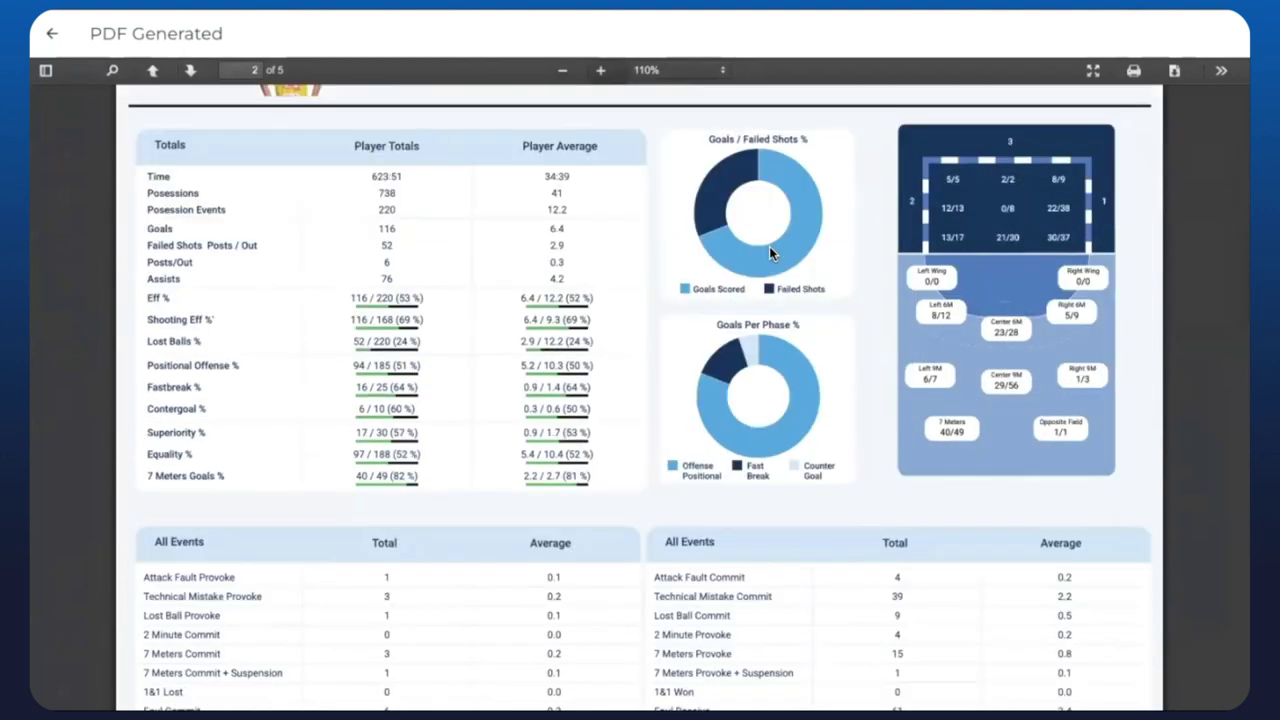
scroll(769, 248, "down", 2)
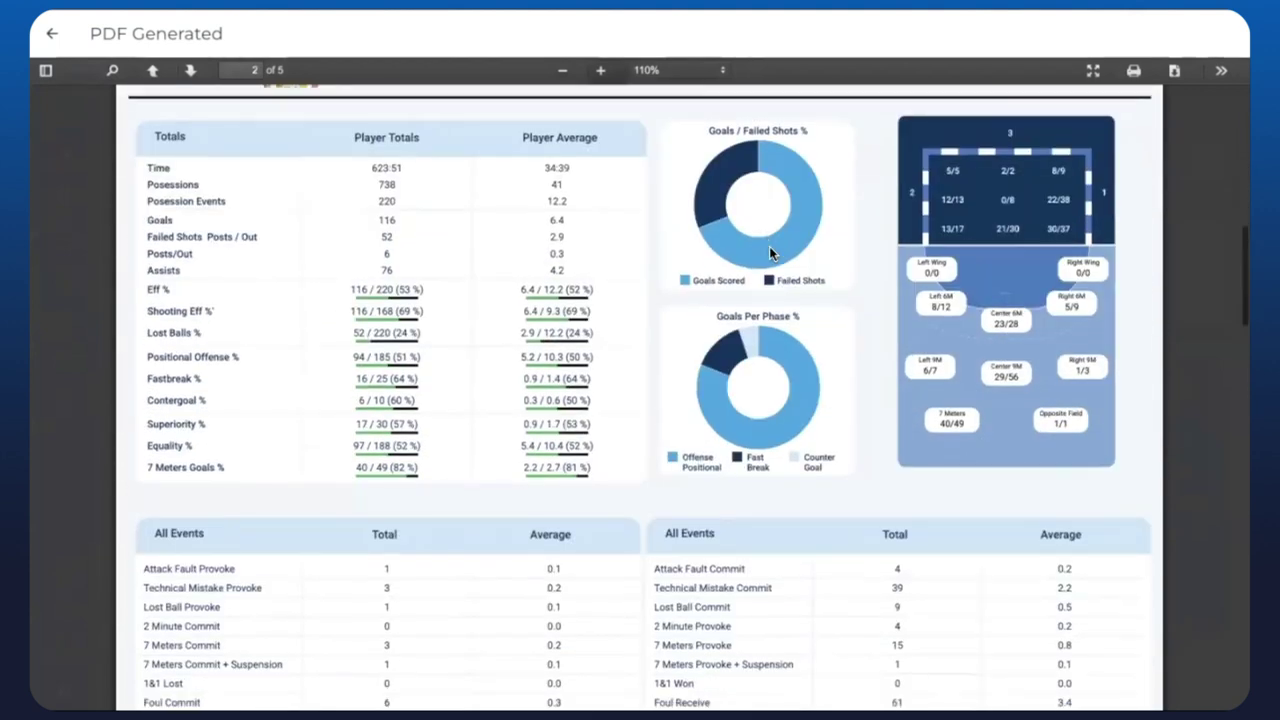
Step: Read the report's Last Games pages and the Game System table on page 5
scroll(769, 252, "down", 7)
scroll(769, 254, "down", 3)
scroll(778, 246, "down", 12)
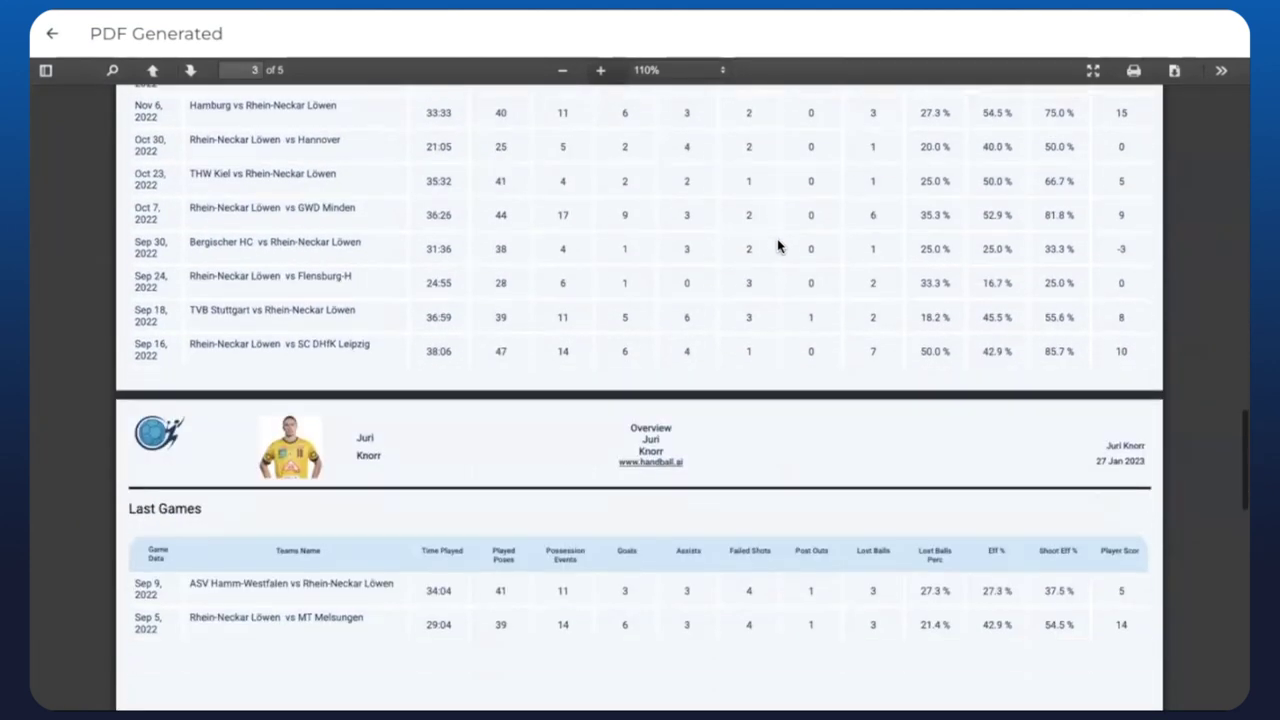
scroll(778, 246, "down", 6)
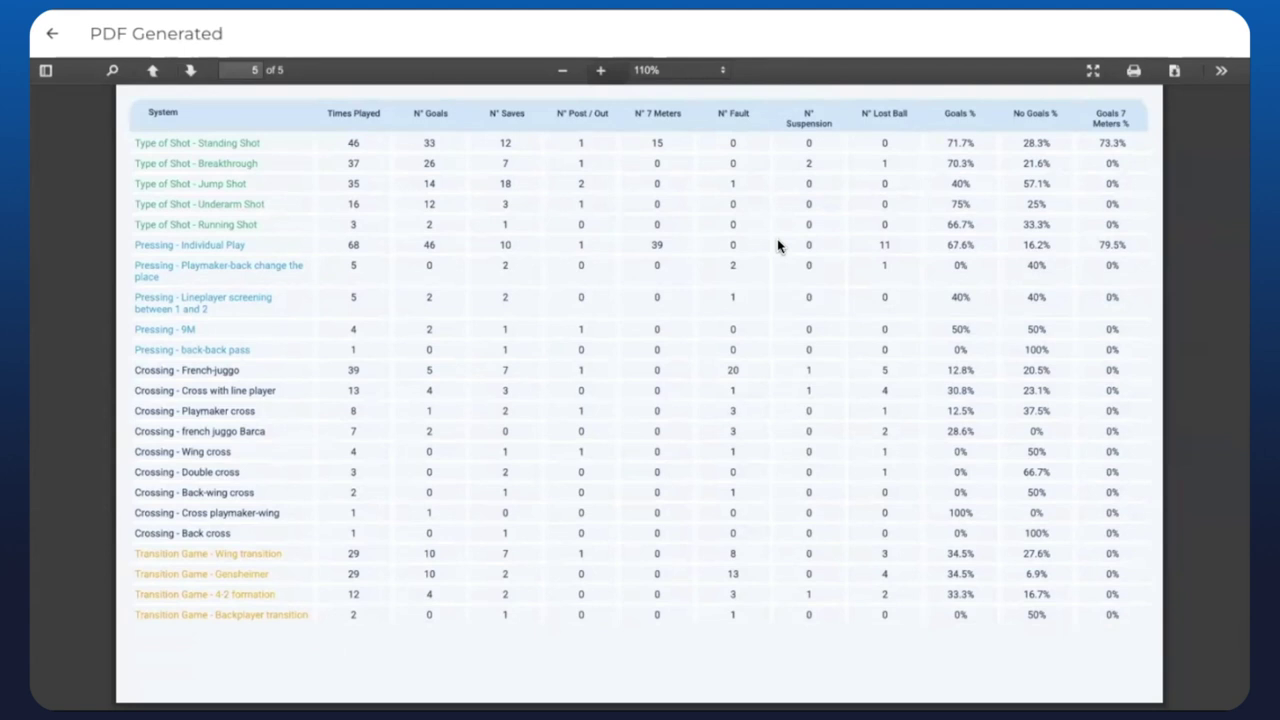
scroll(778, 246, "up", 2)
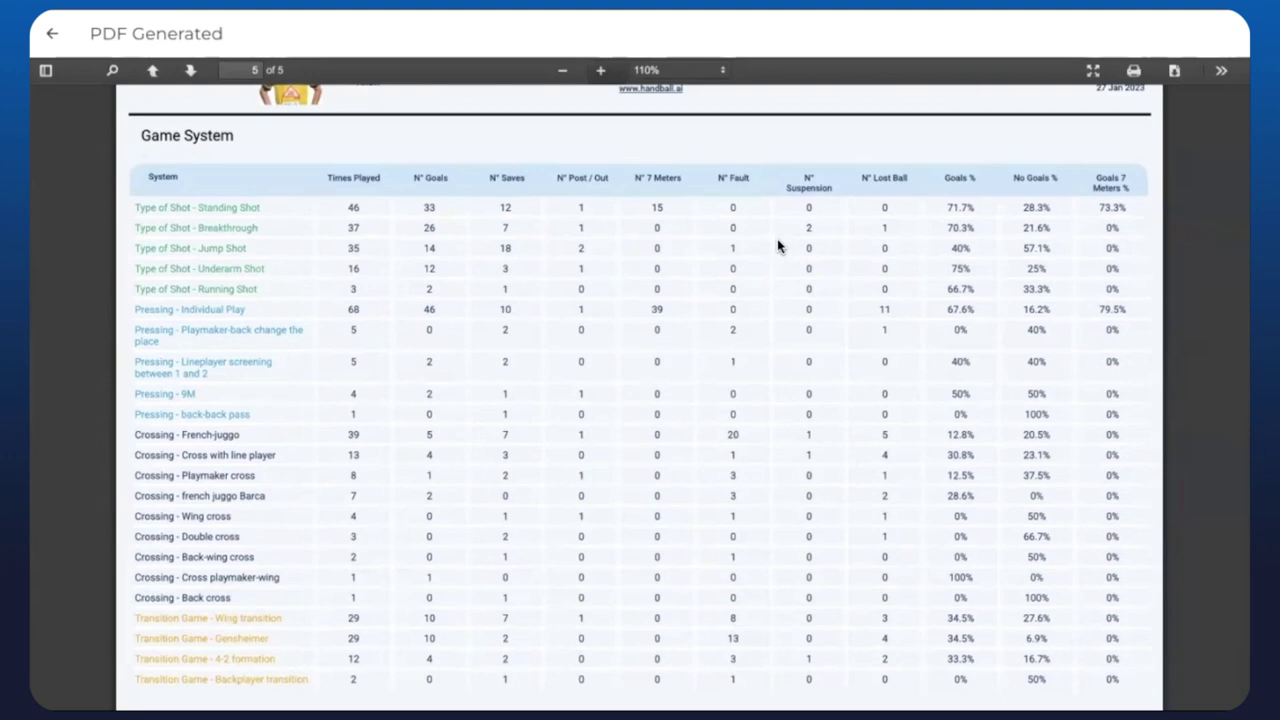
Step: Look back through the report to its overview page and return to My Dashboards
scroll(778, 246, "up", 2)
scroll(778, 246, "up", 20)
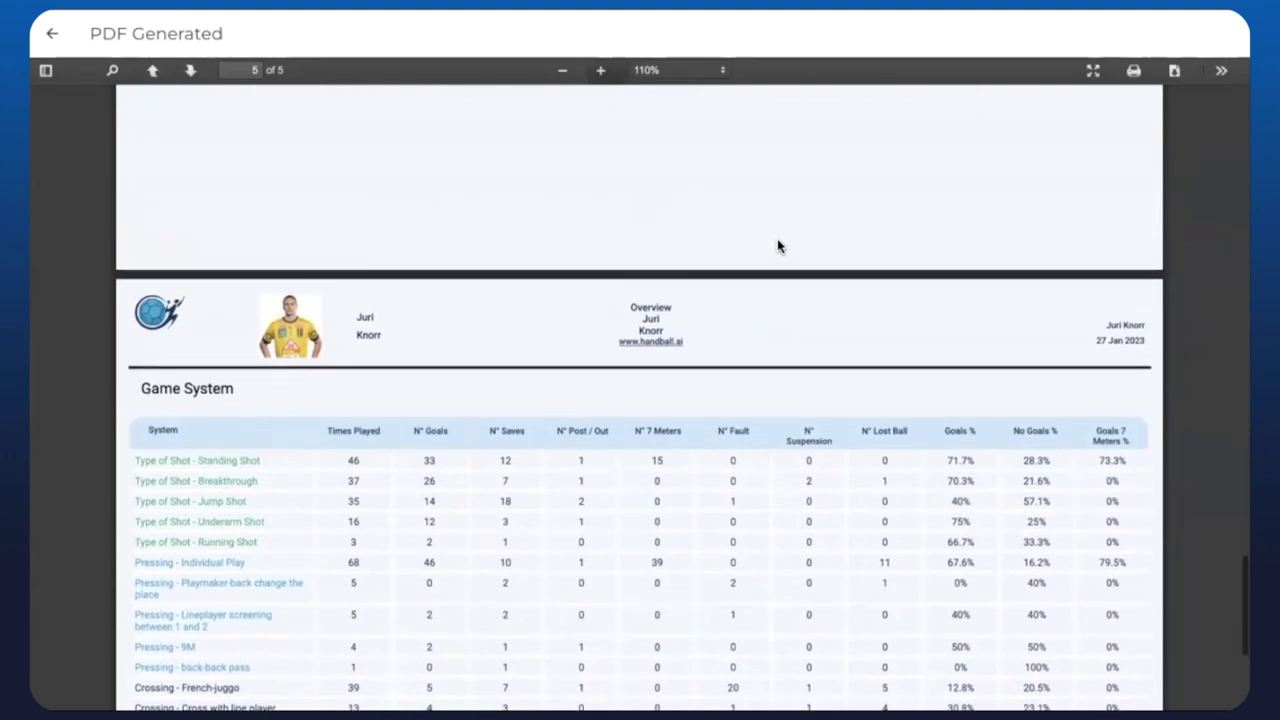
scroll(778, 246, "up", 8)
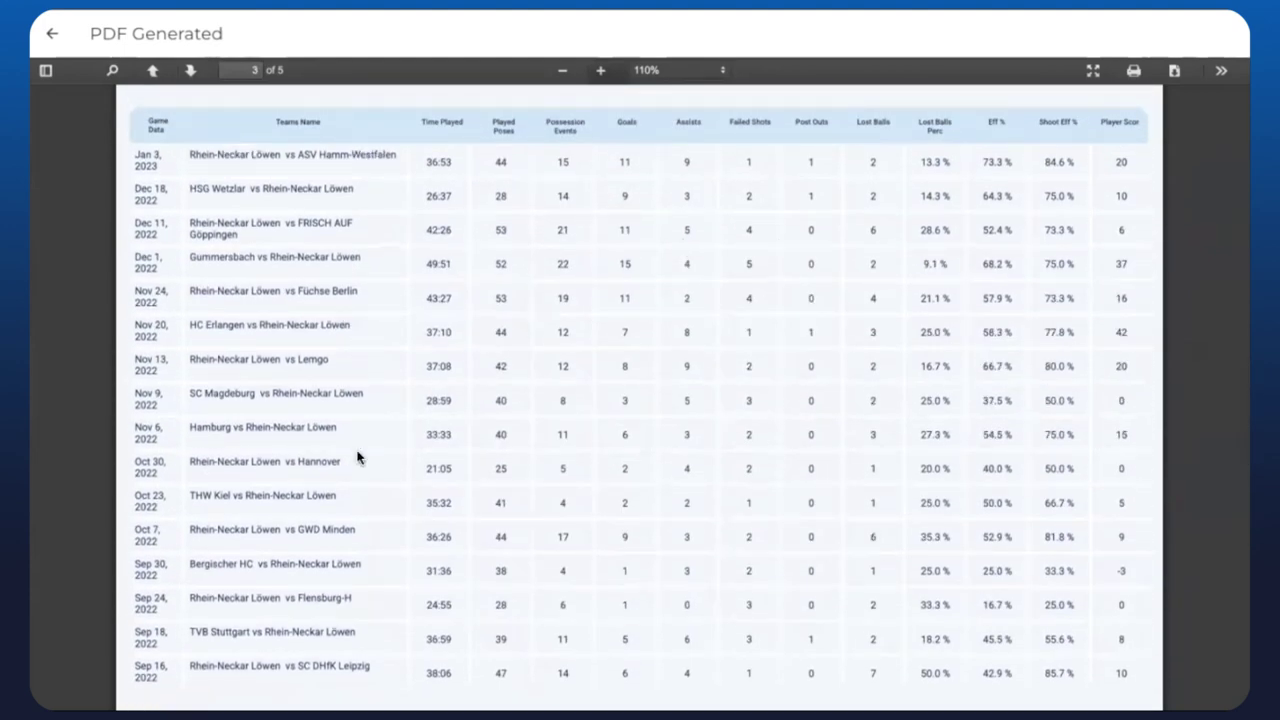
scroll(357, 457, "up", 5)
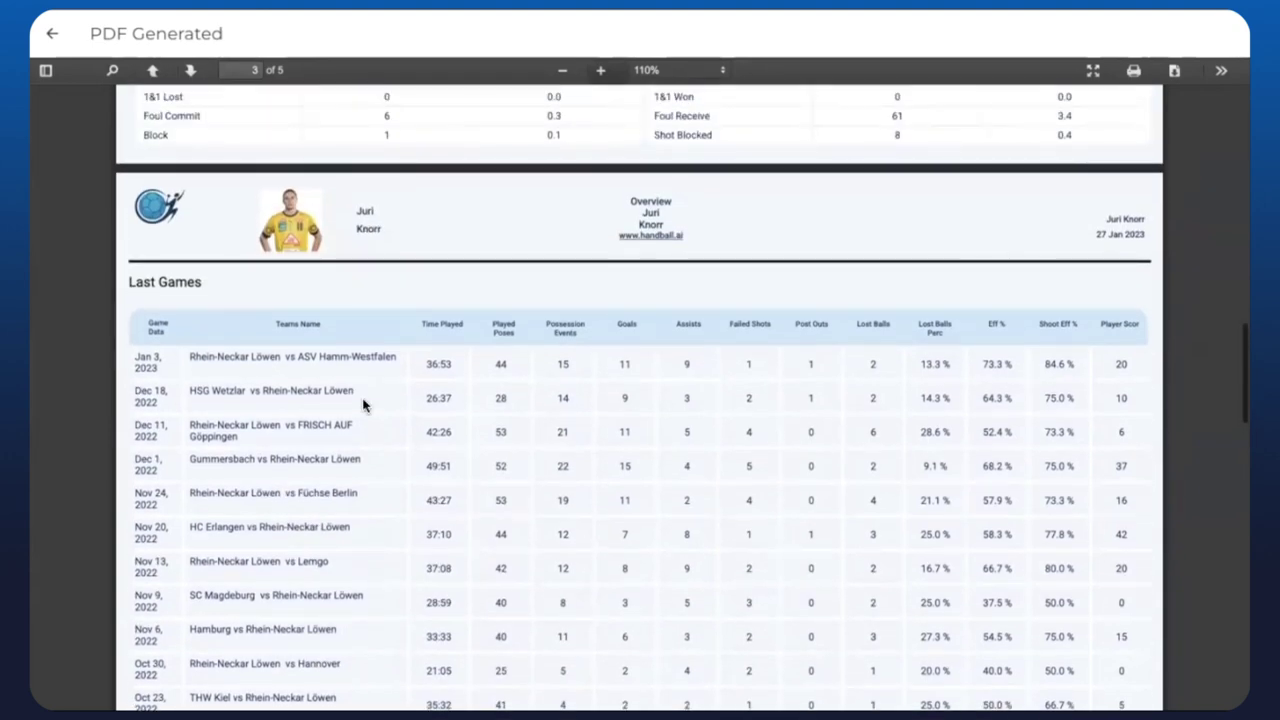
scroll(362, 404, "up", 5)
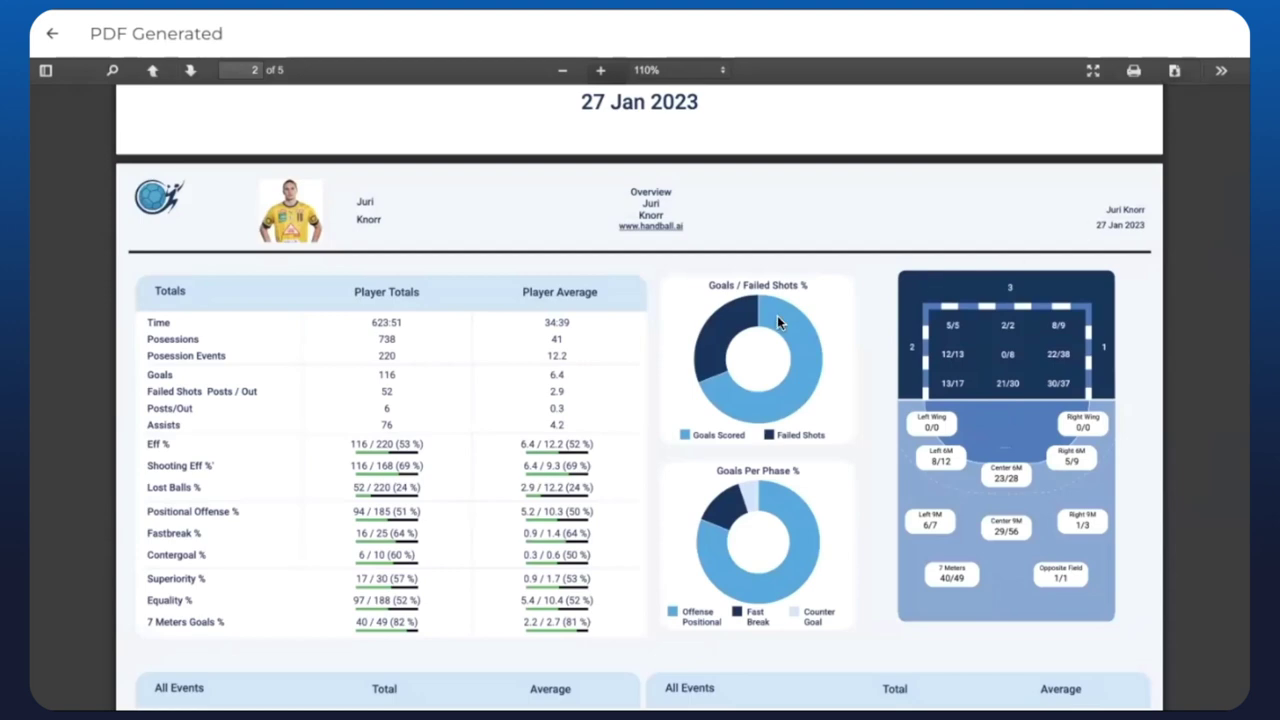
left_click(52, 34)
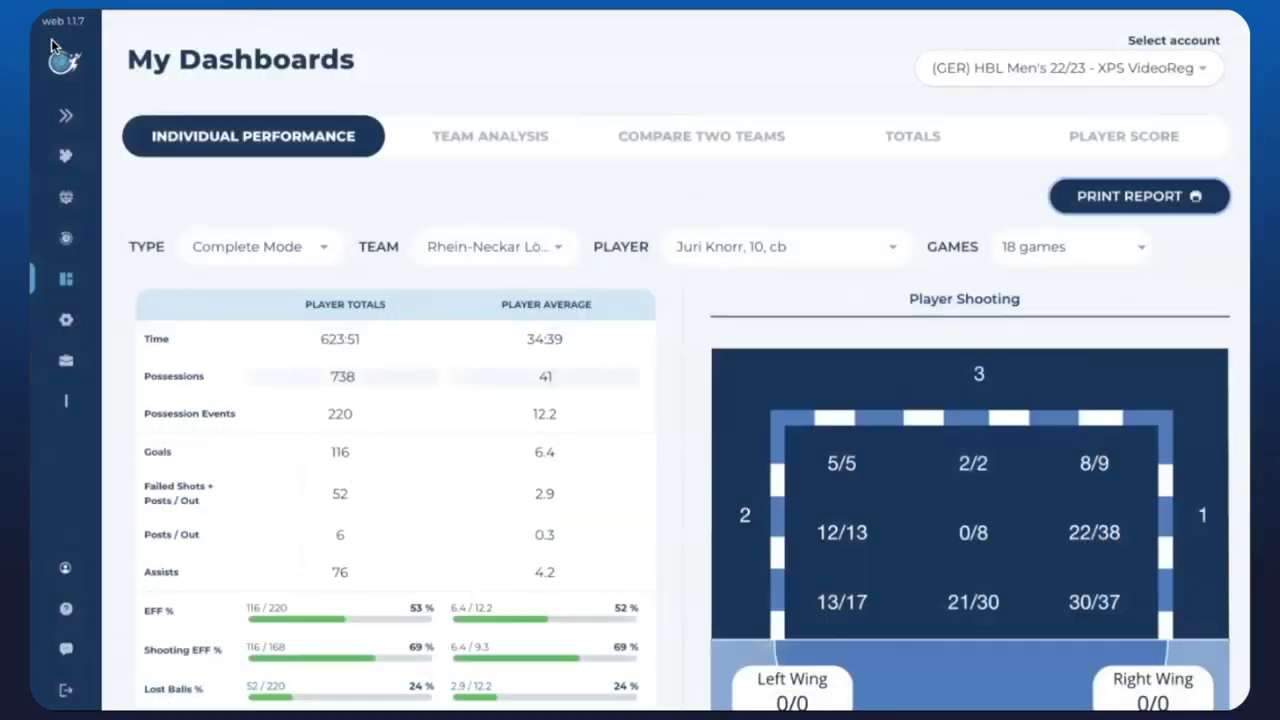
Step: Limit the player's dashboard to the 2022-12-1 Gummersbach vs Rhein-Neckar Löwen game and review its statistics and shooting chart
left_click(1030, 252)
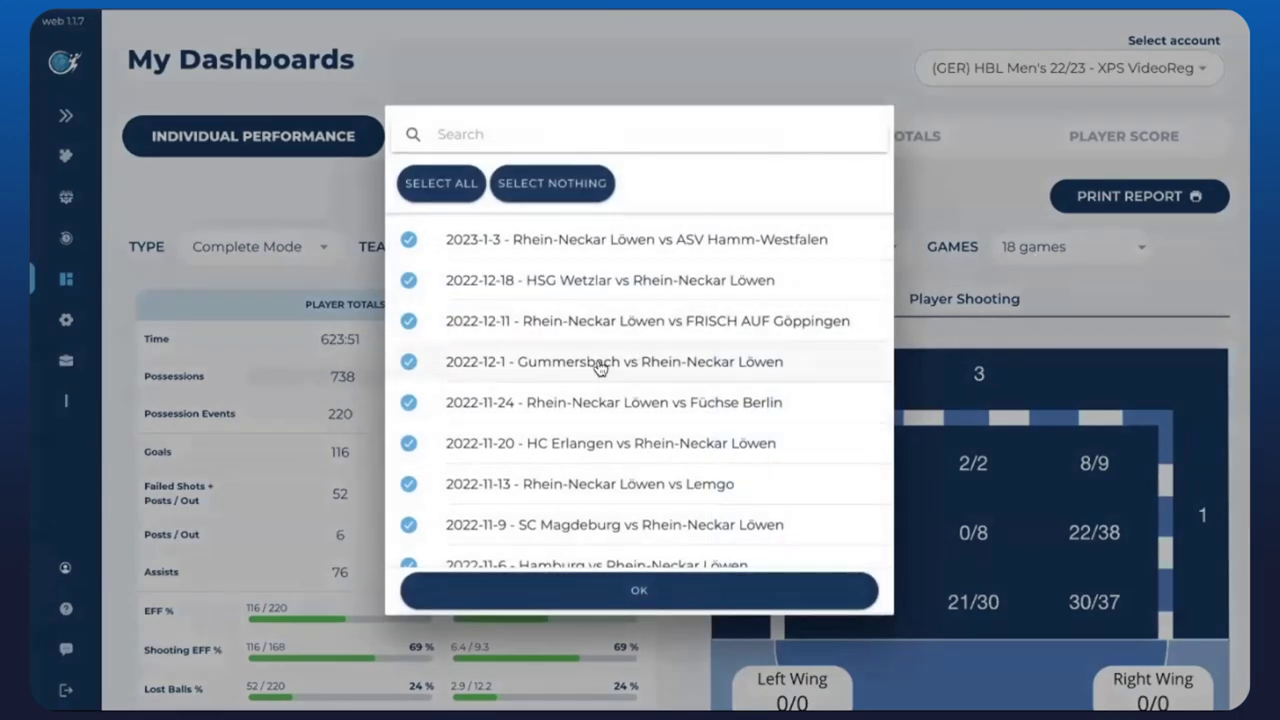
left_click(551, 185)
left_click(543, 365)
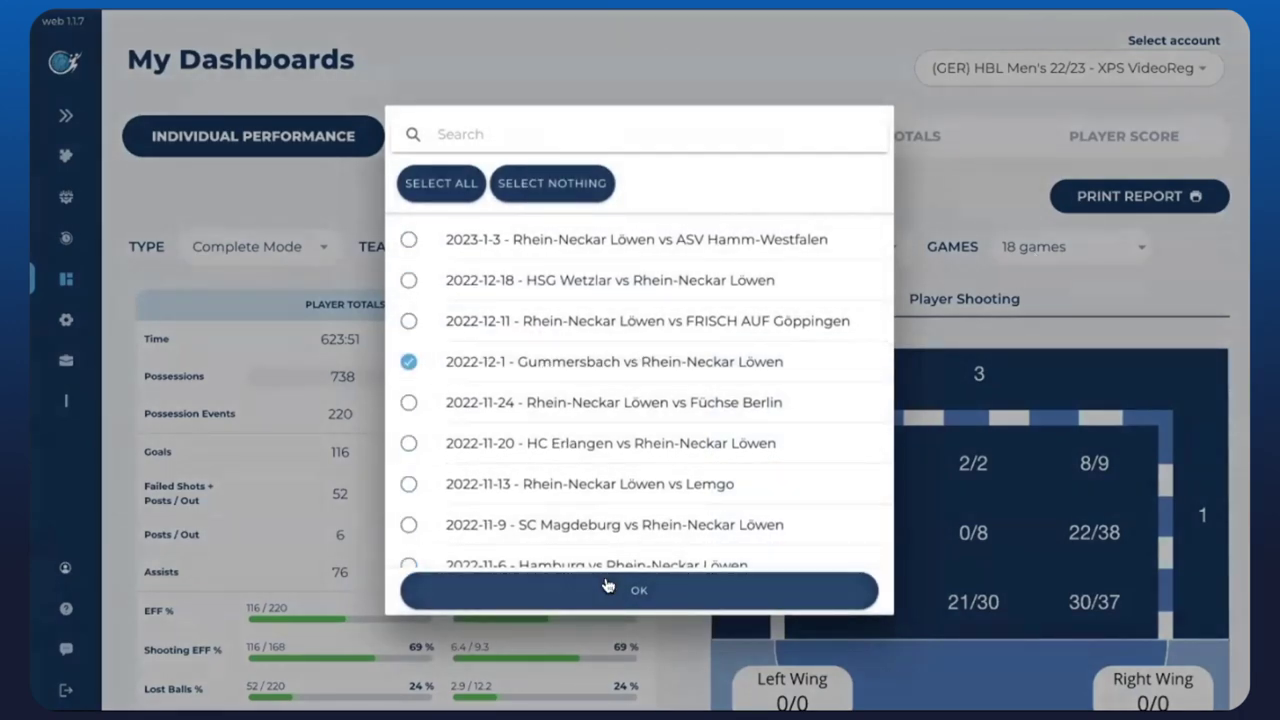
left_click(423, 591)
scroll(700, 486, "down", 5)
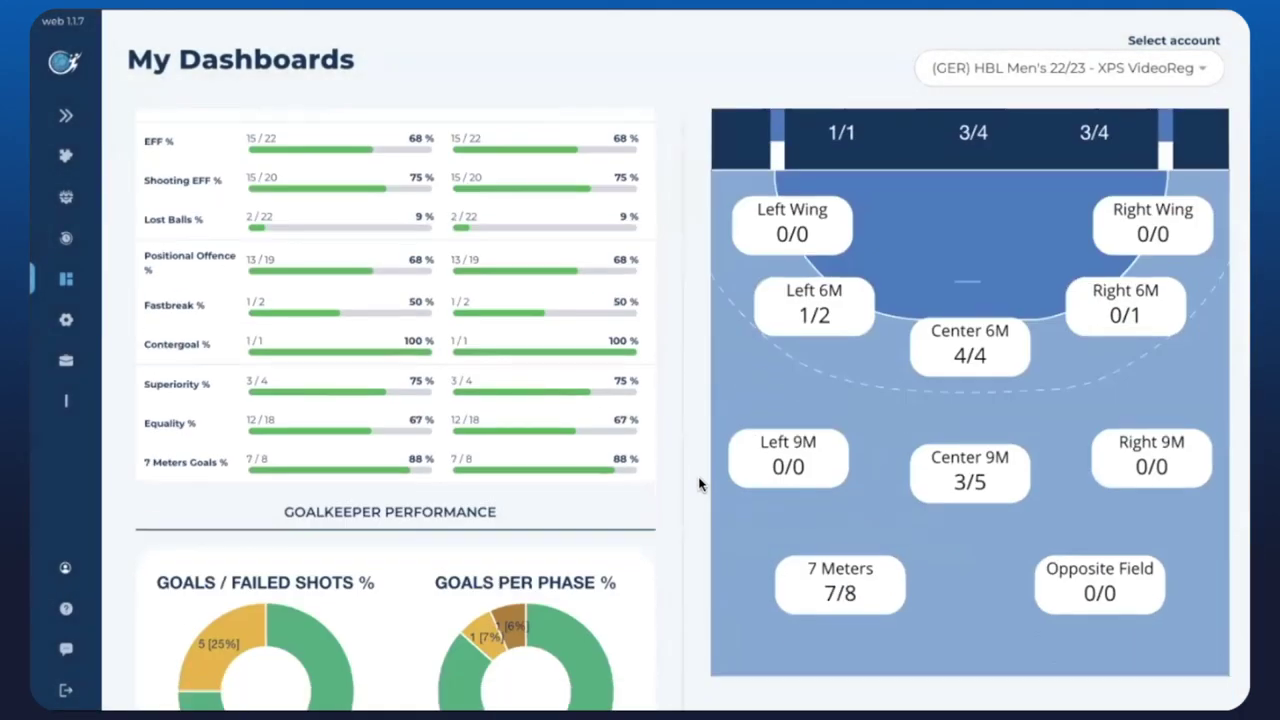
scroll(700, 486, "up", 3)
scroll(700, 486, "up", 2)
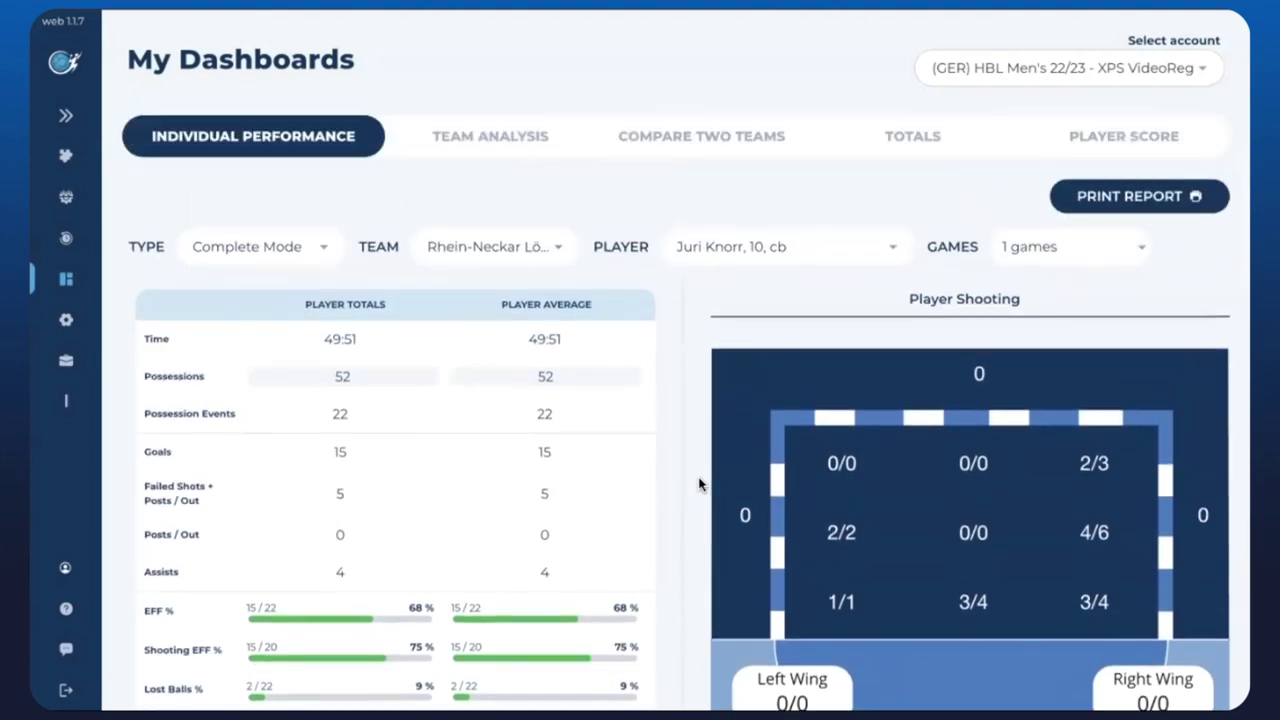
Step: Open Team Analysis in Complete Mode for HSG Wetzlar
left_click(512, 140)
left_click(312, 200)
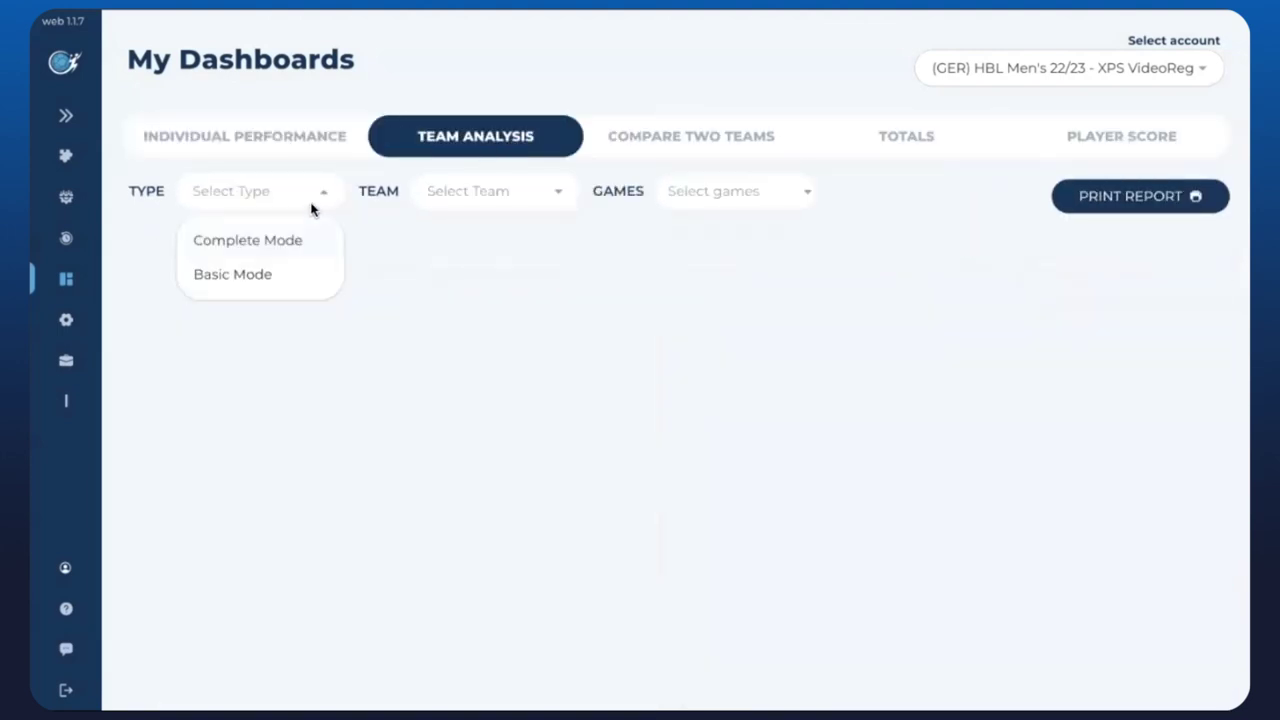
left_click(285, 248)
left_click(543, 203)
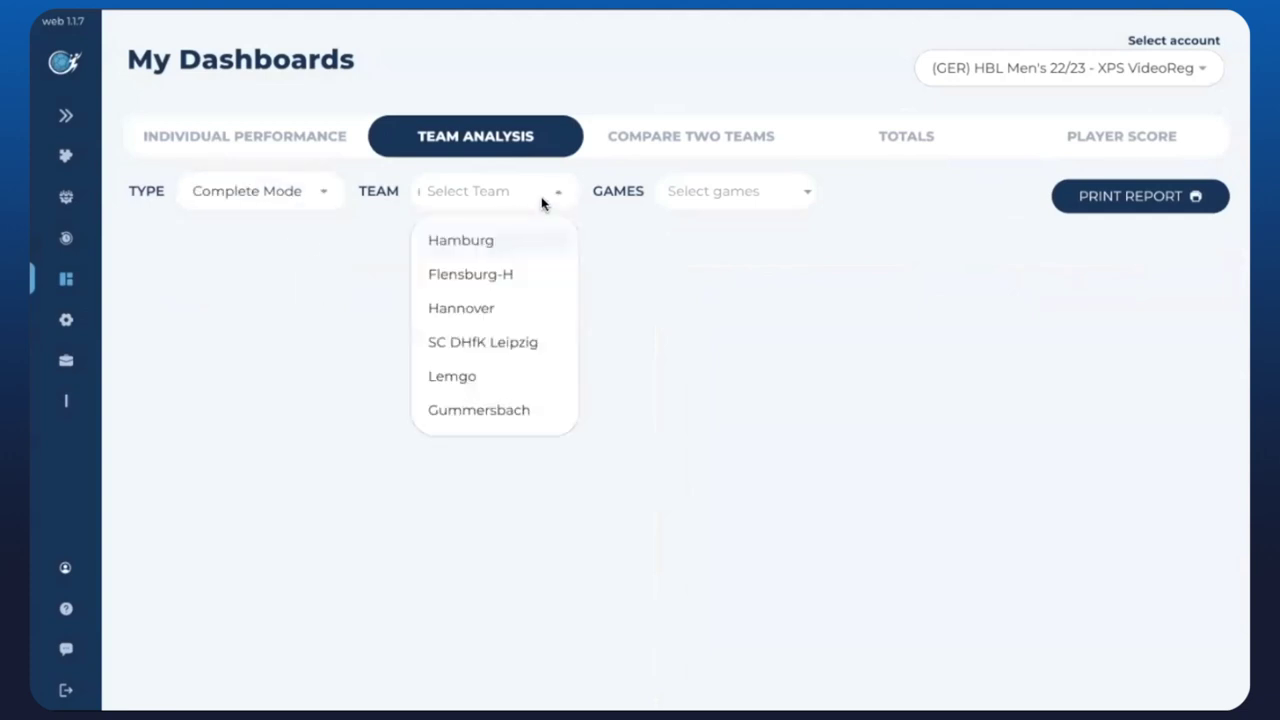
scroll(517, 349, "down", 1)
scroll(517, 349, "down", 1)
left_click(517, 349)
Step: Switch the analysed team to MT Melsungen and include all of its games
left_click(558, 190)
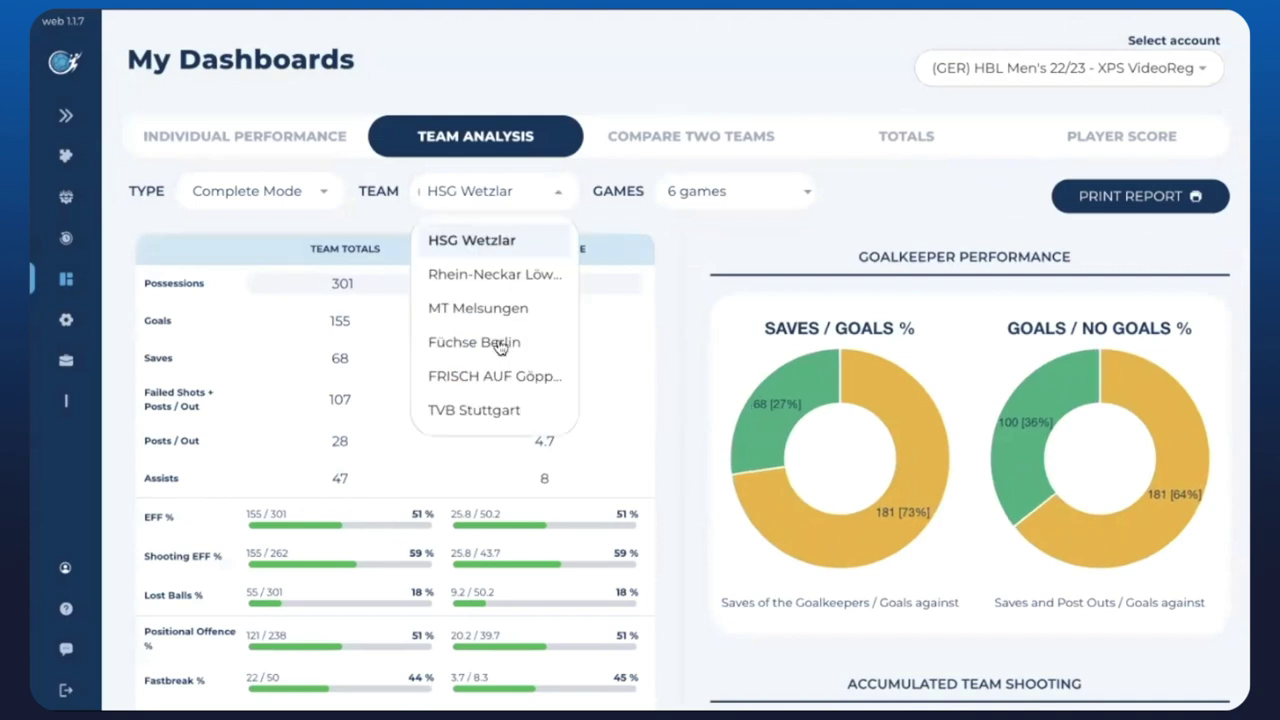
scroll(517, 368, "down", 1)
scroll(497, 406, "down", 1)
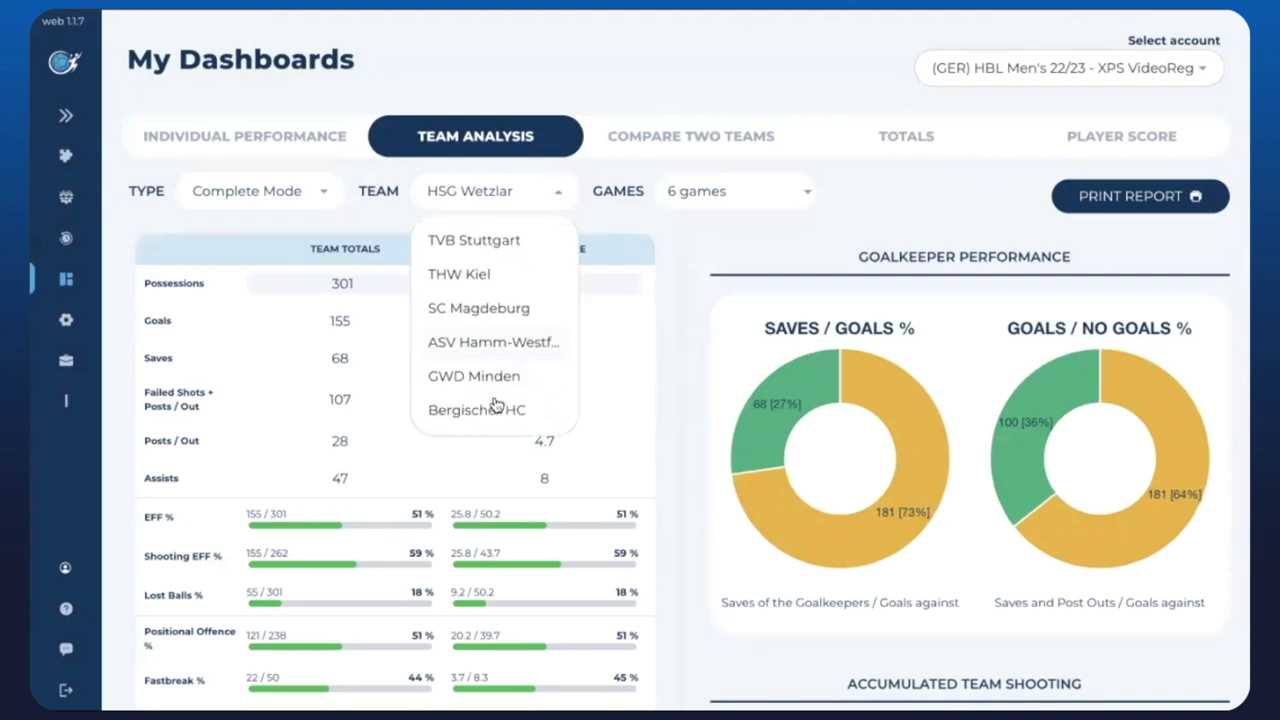
scroll(510, 335, "up", 3)
left_click(531, 246)
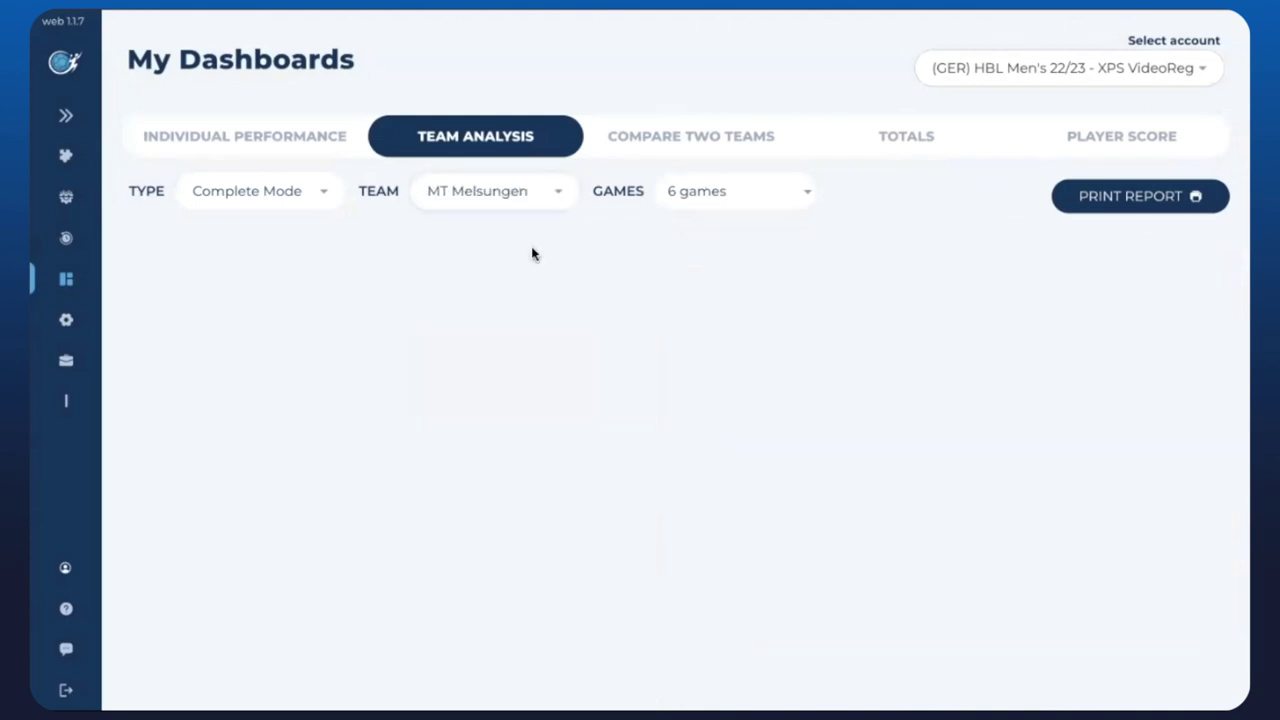
left_click(708, 192)
left_click(437, 185)
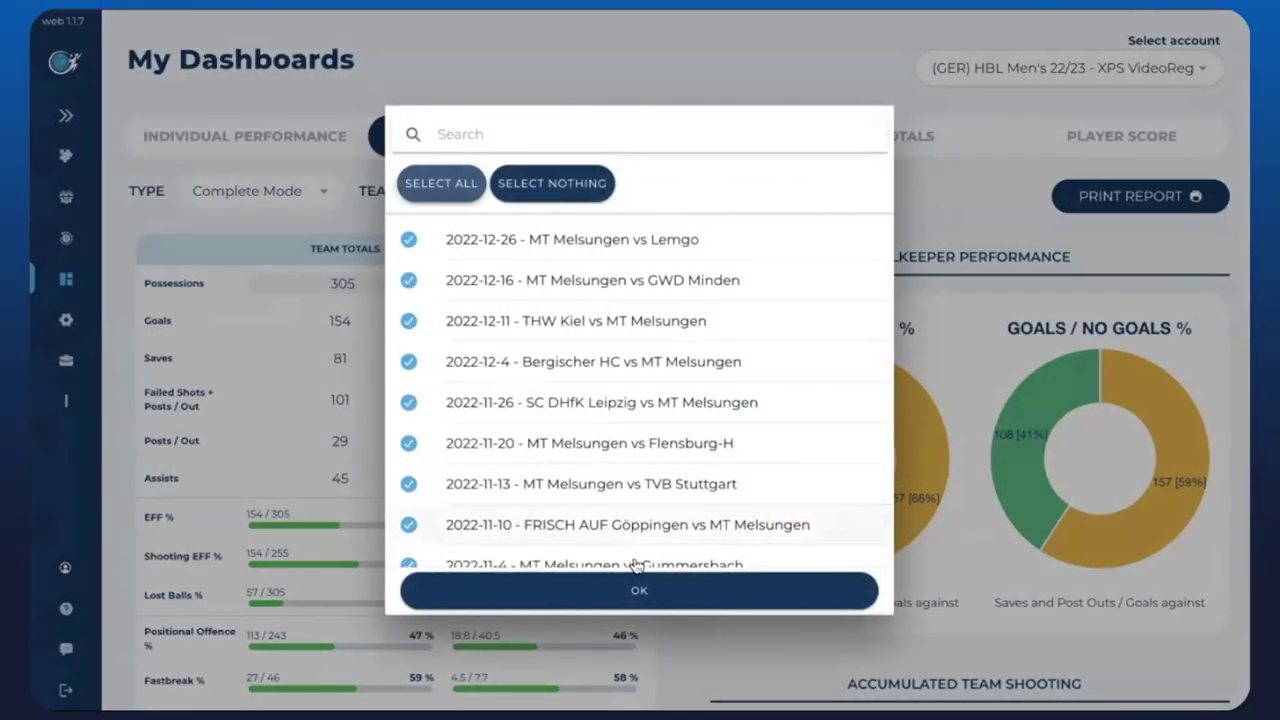
left_click(652, 586)
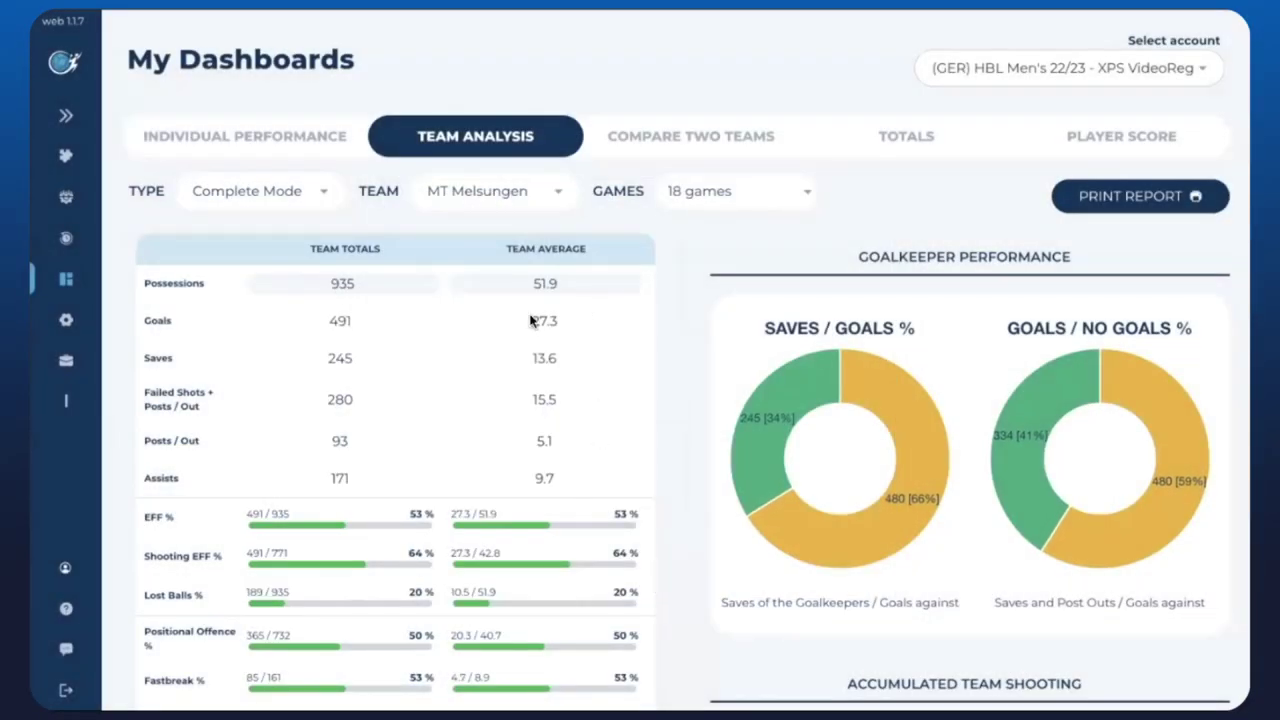
Step: Examine the team totals and averages, and check the Accumulated Team Shooting for Left Wing shots
scroll(480, 354, "down", 1)
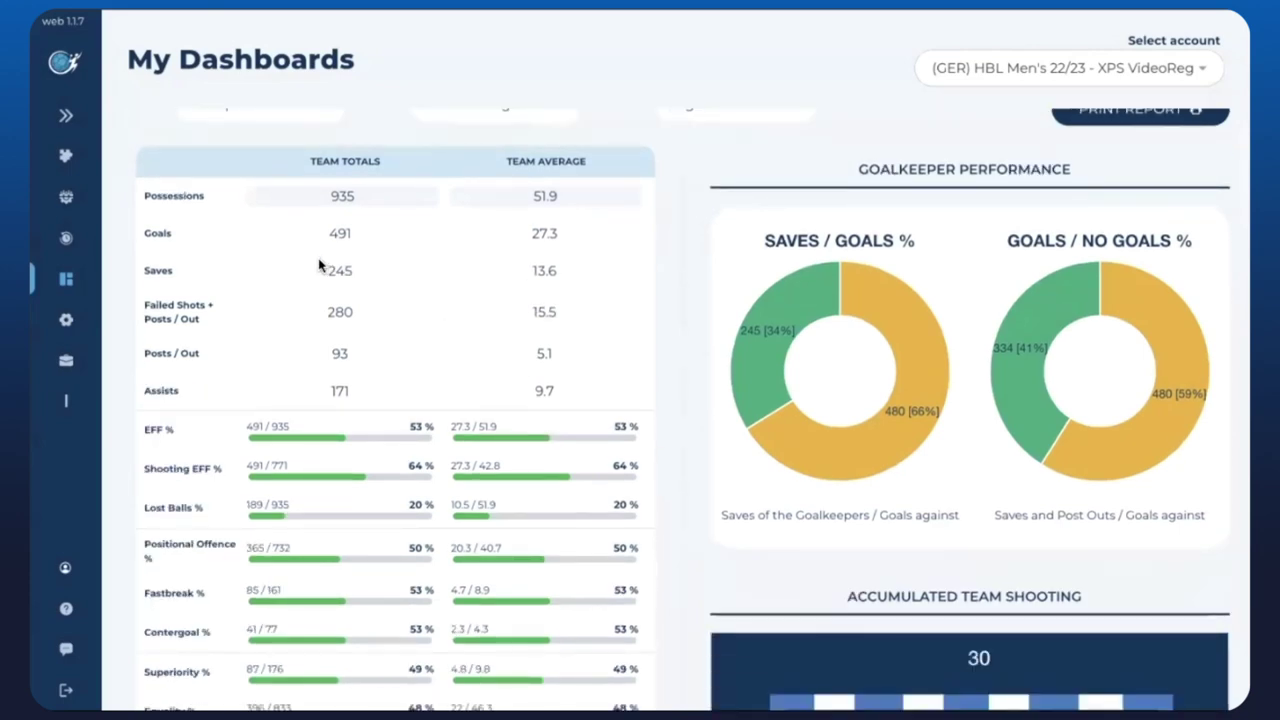
scroll(318, 592, "down", 1)
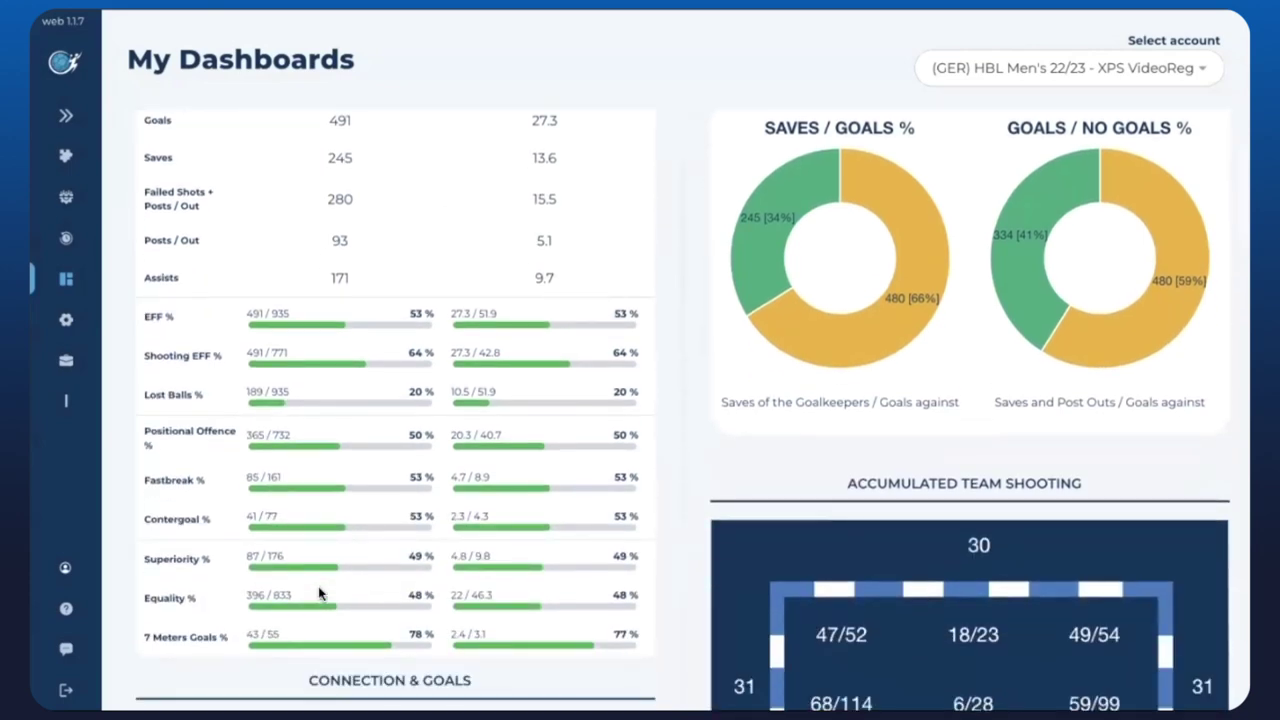
scroll(877, 338, "down", 2)
scroll(877, 341, "down", 1)
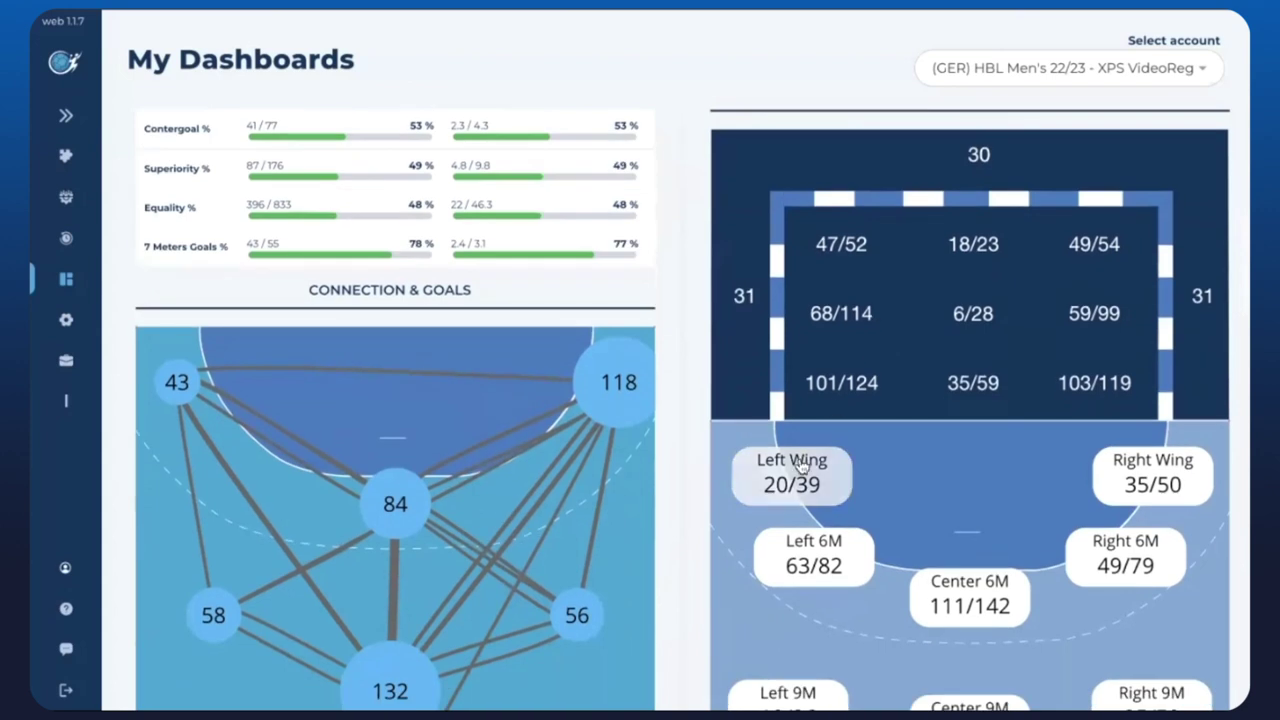
double_click(800, 465)
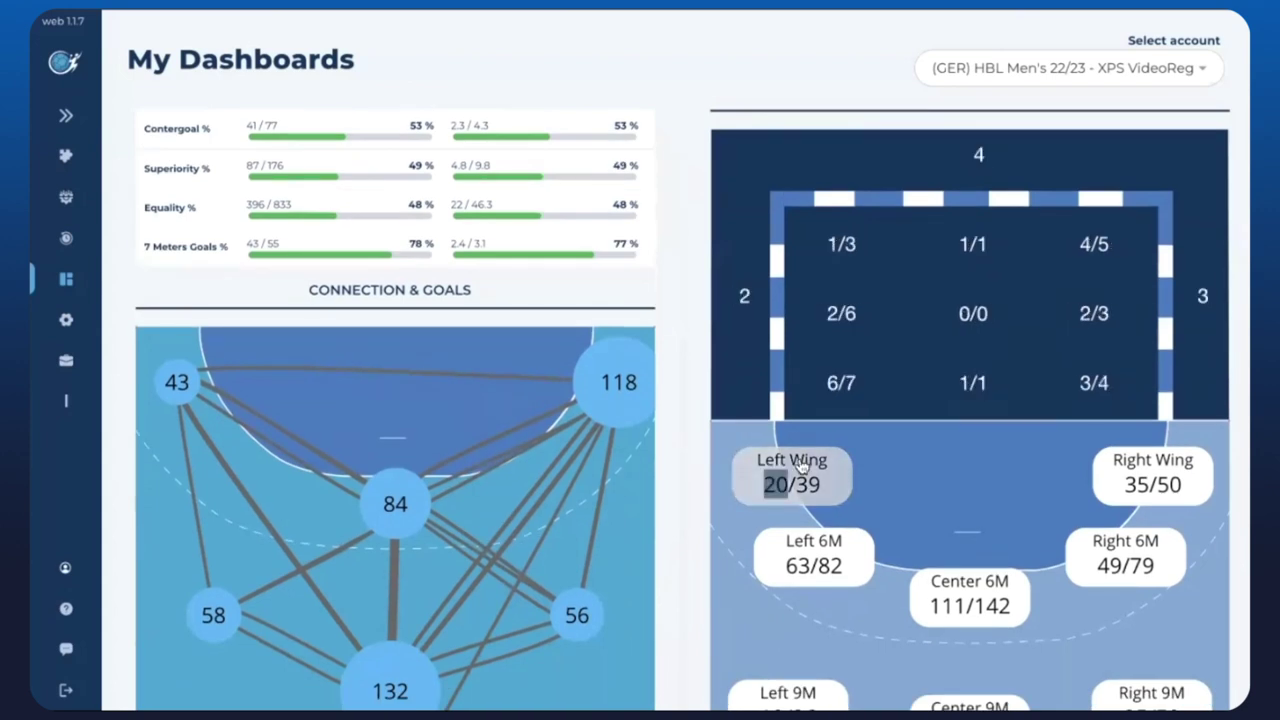
double_click(800, 567)
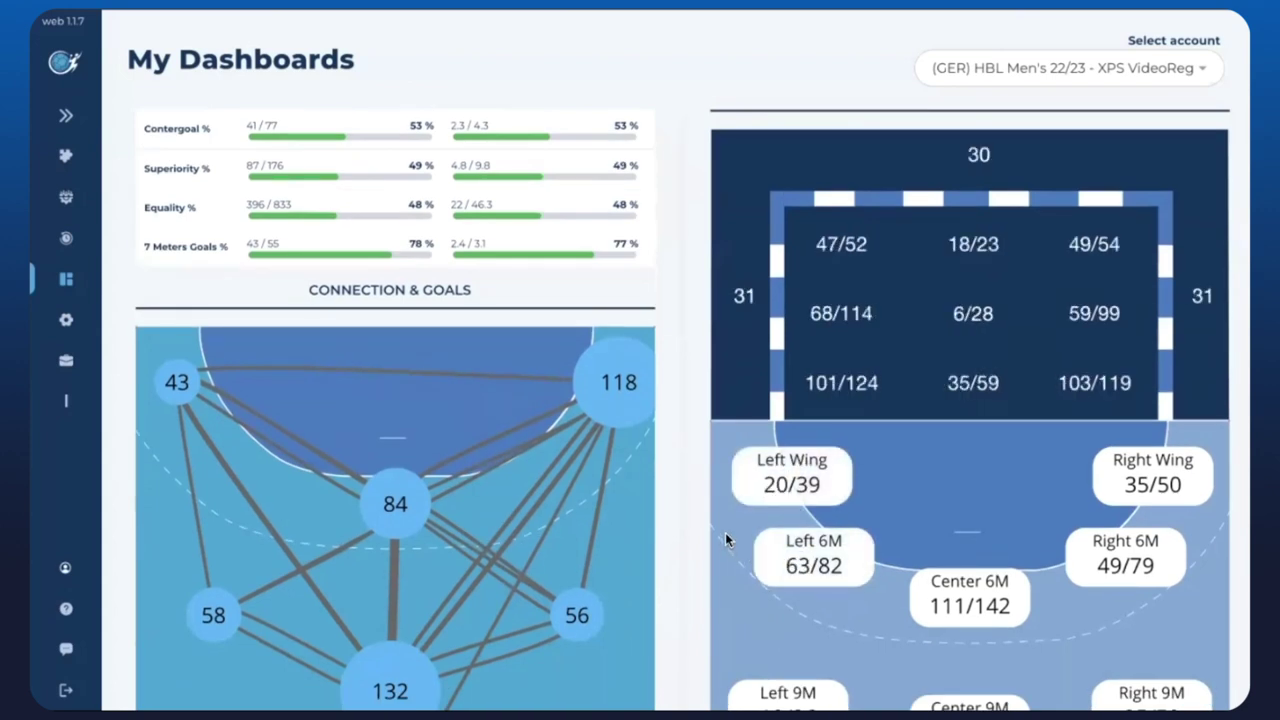
Step: Review the Connection & Goals diagram and the Team Events tables
scroll(406, 476, "down", 2)
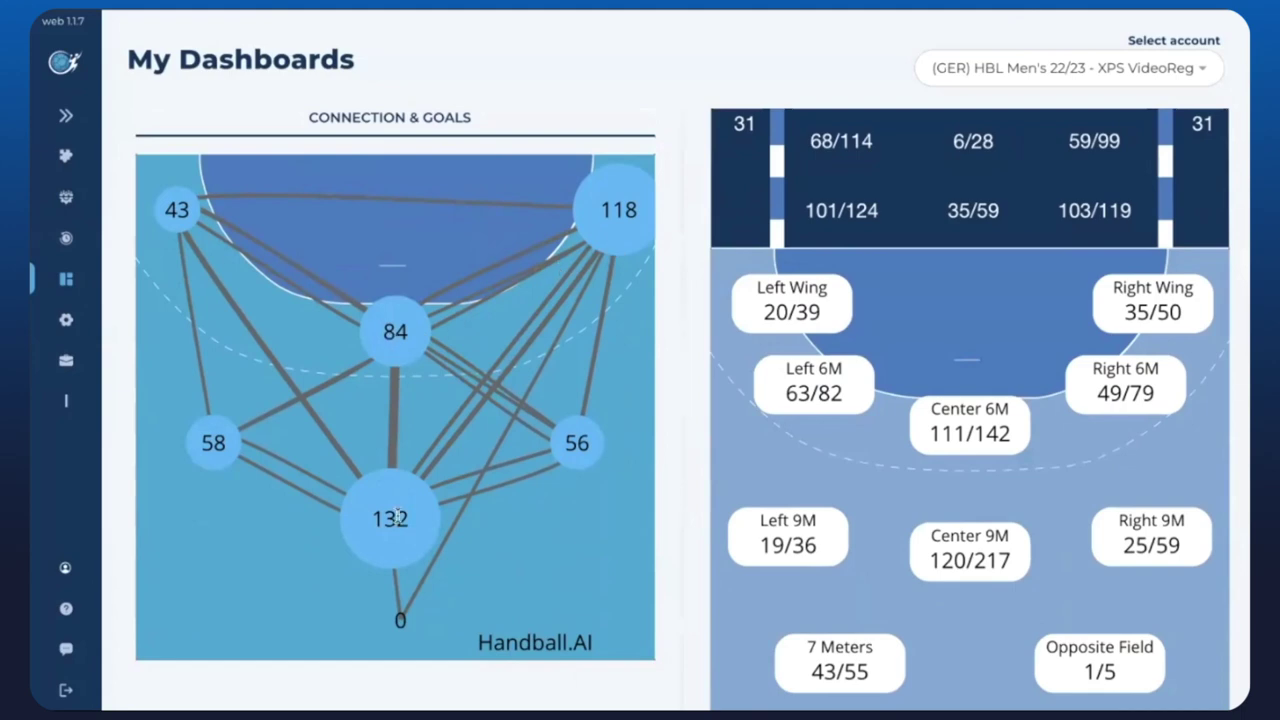
scroll(654, 425, "down", 5)
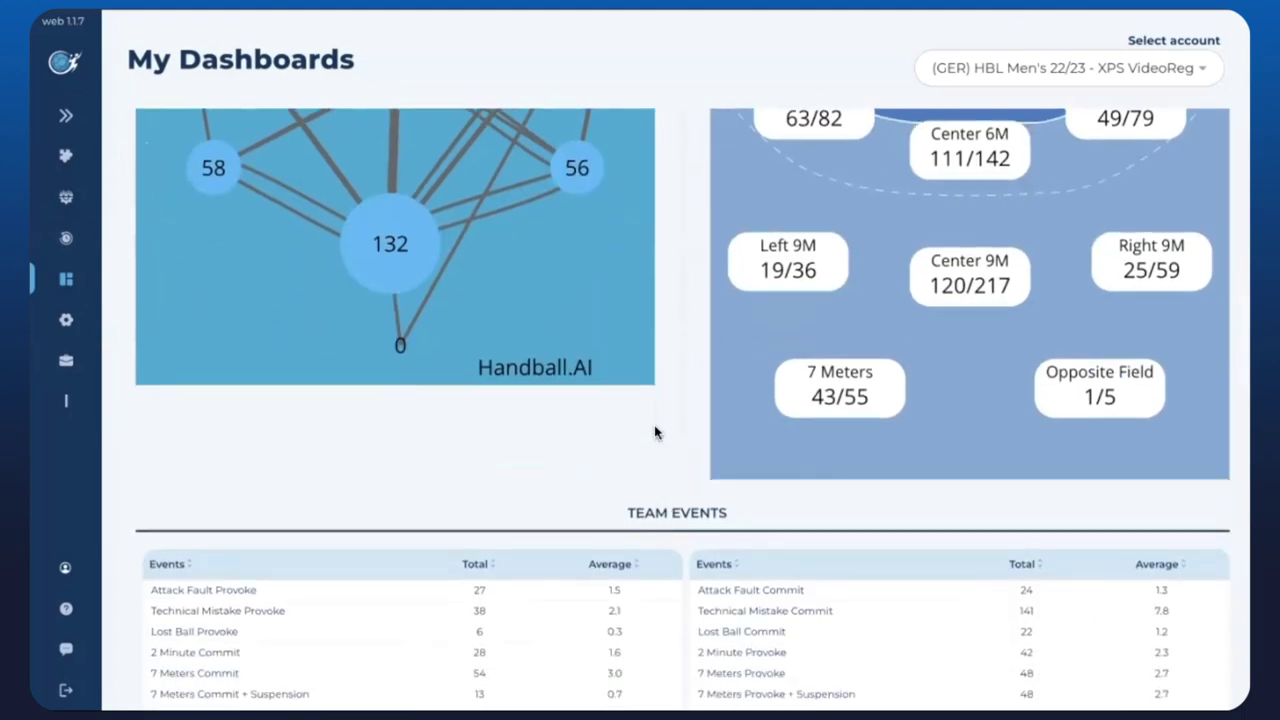
scroll(652, 417, "down", 1)
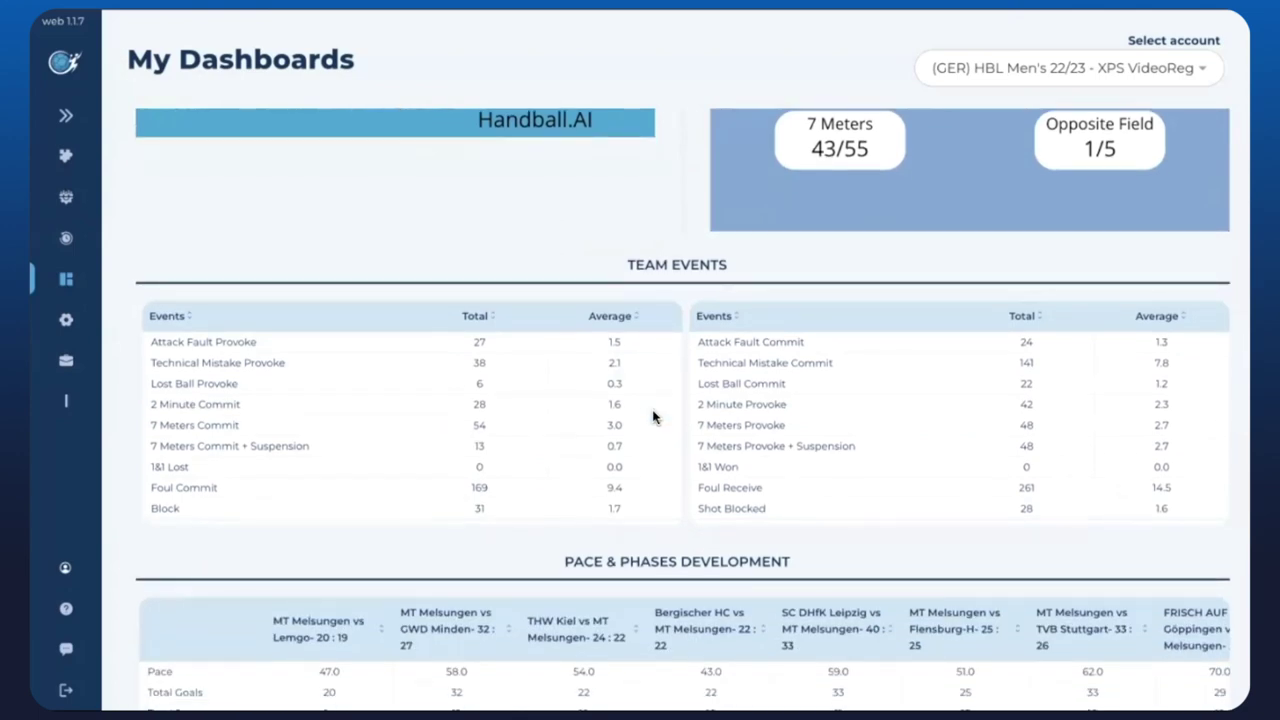
Step: Examine the Pace & Phases Development table across the games and the Players table below it
scroll(652, 417, "down", 5)
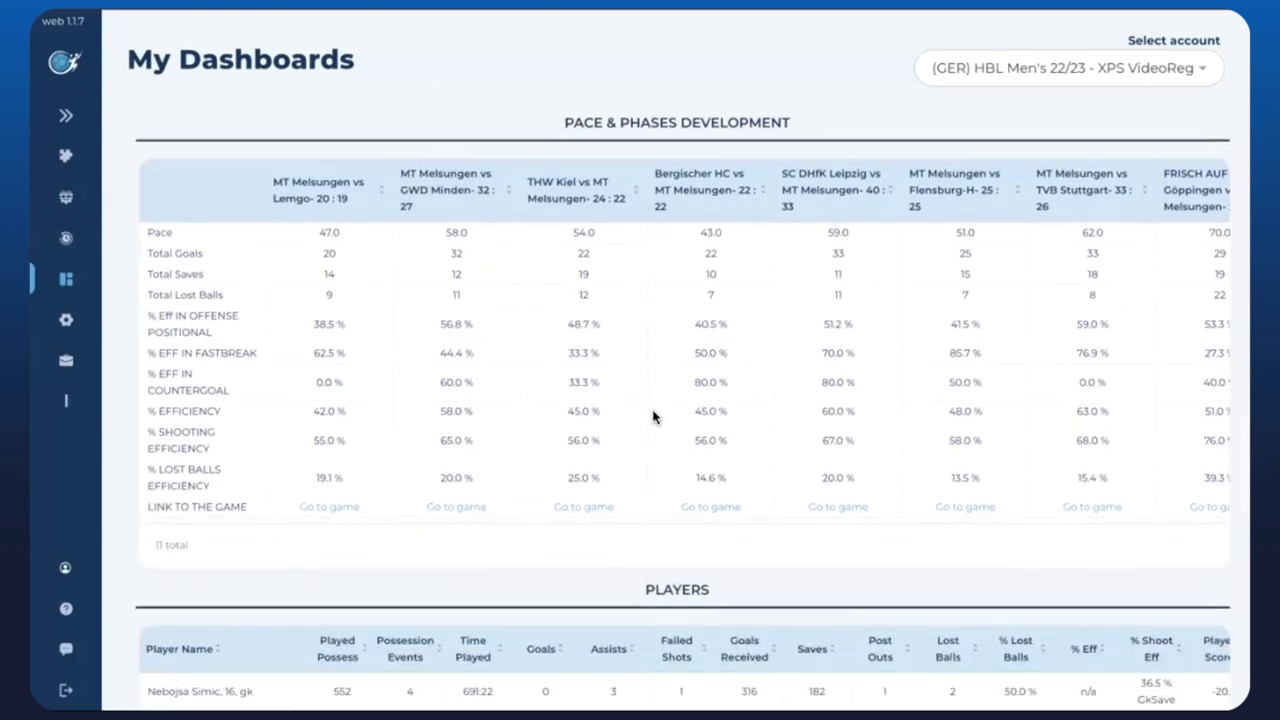
scroll(652, 417, "down", 1)
scroll(652, 417, "up", 1)
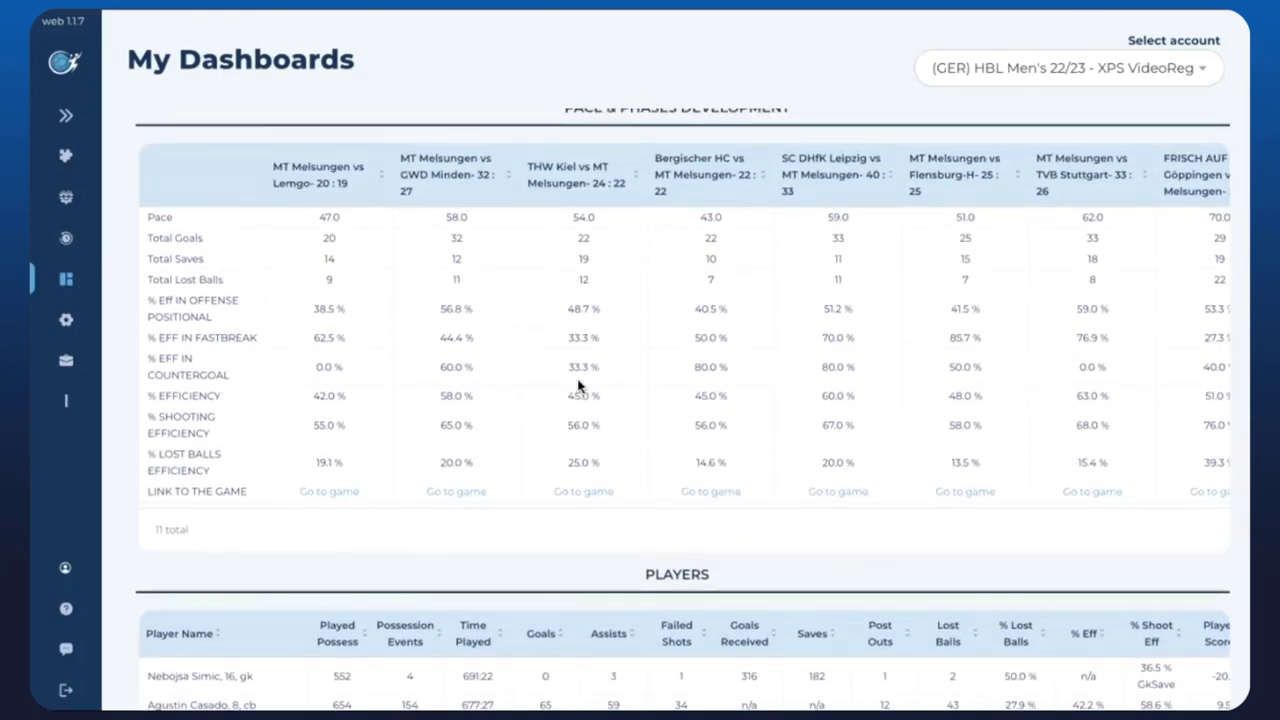
scroll(574, 371, "right", 3)
scroll(566, 375, "left", 3)
scroll(780, 542, "down", 3)
scroll(780, 542, "down", 2)
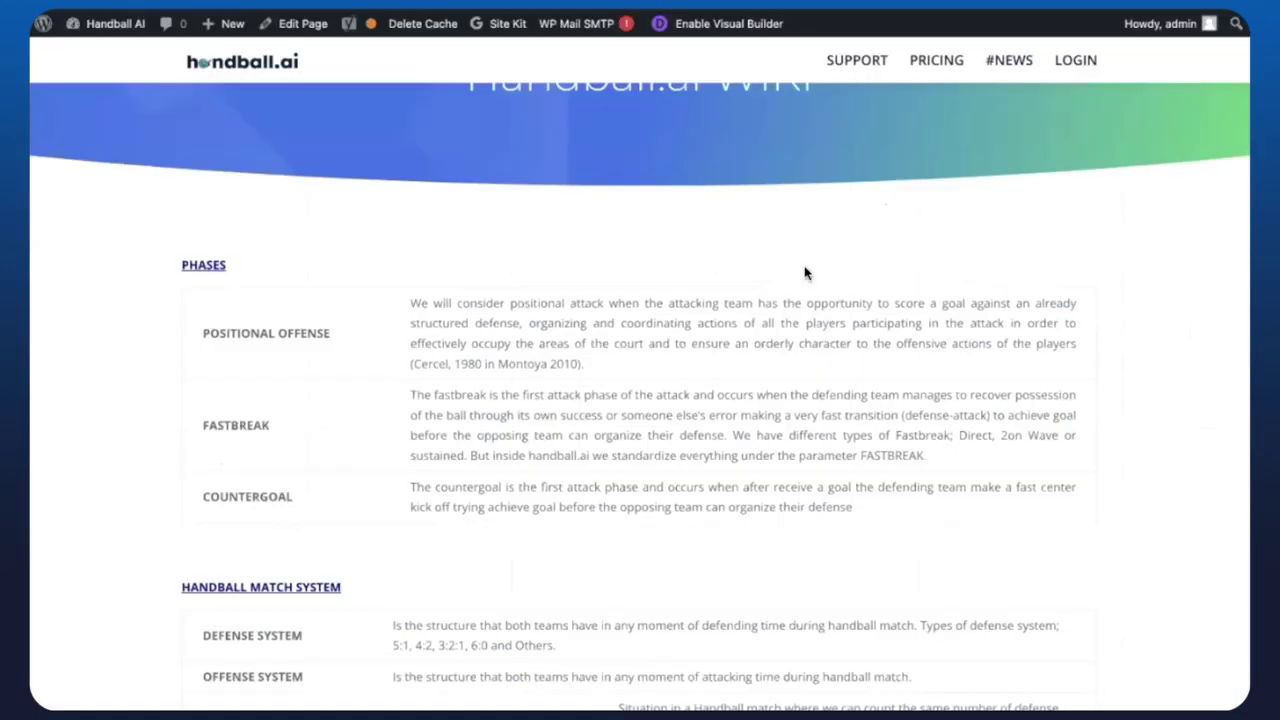
Step: Read the Handball.ai Wiki definitions of phases, match systems, results and events, and return to My Dashboards
scroll(805, 273, "down", 10)
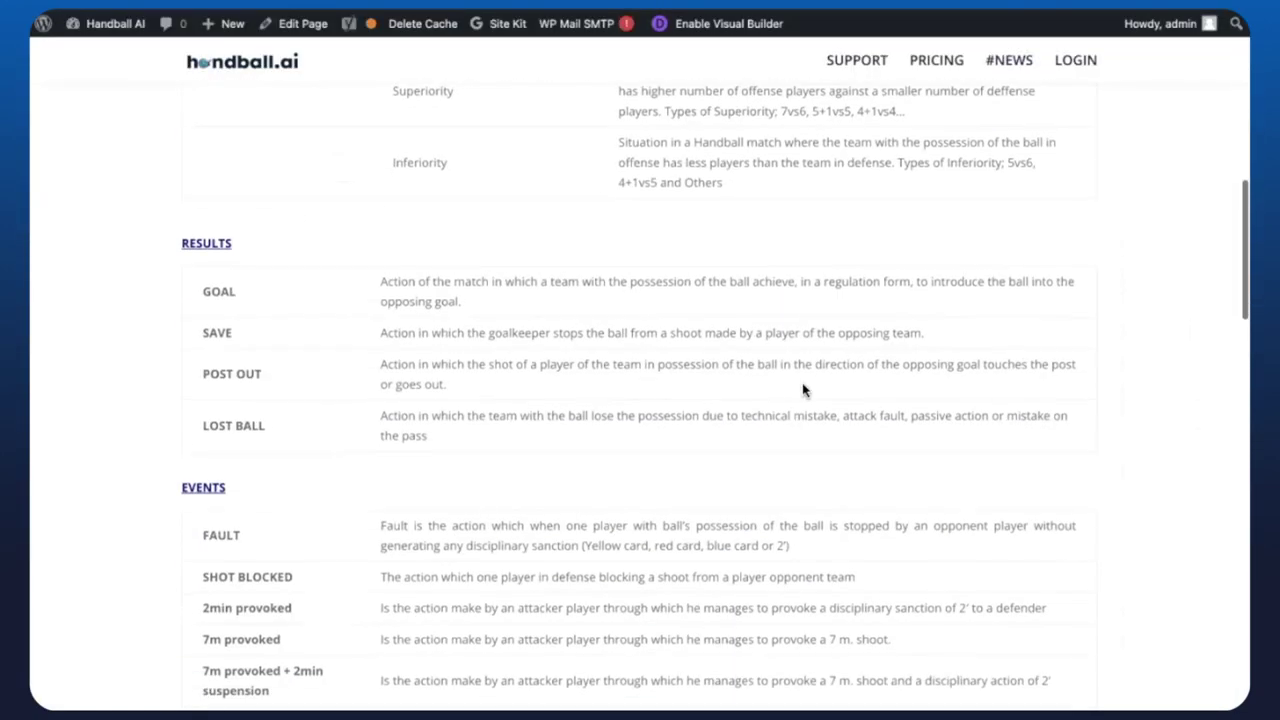
scroll(803, 390, "down", 10)
scroll(803, 390, "down", 3)
scroll(803, 390, "up", 5)
scroll(803, 390, "up", 2)
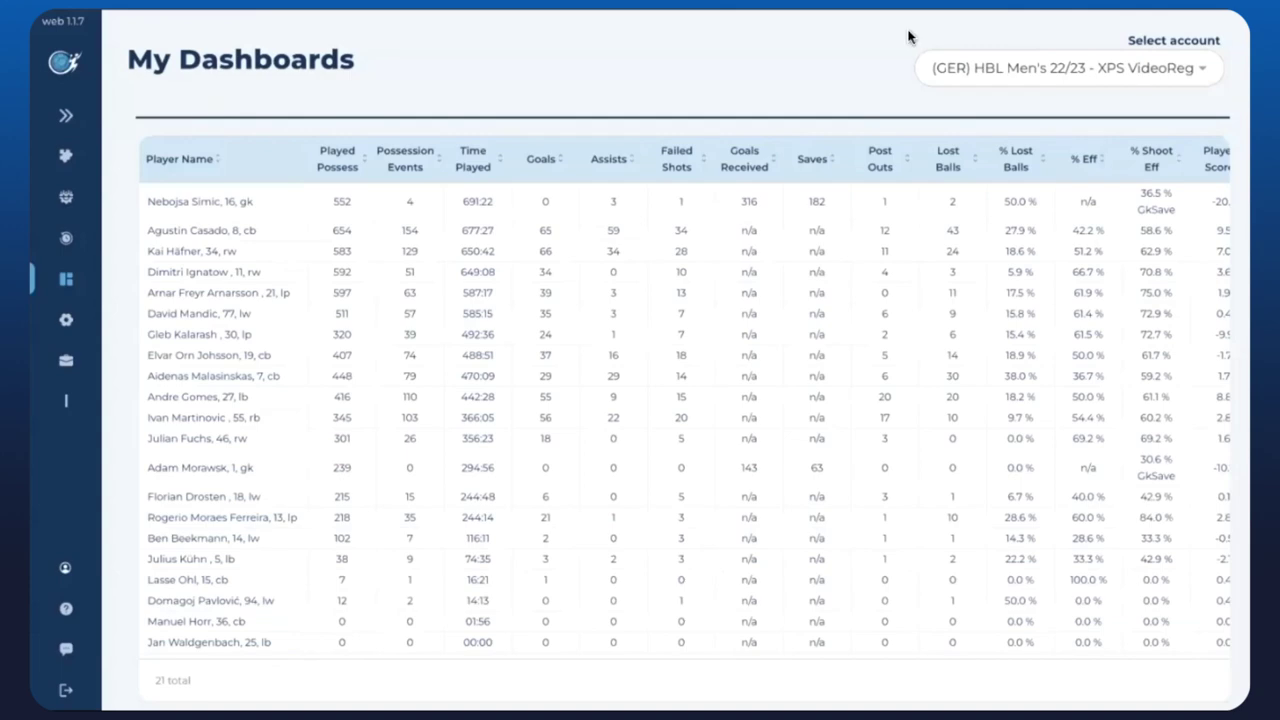
Step: Review the team's Game System table and return to the Team Analysis filters
scroll(614, 490, "down", 8)
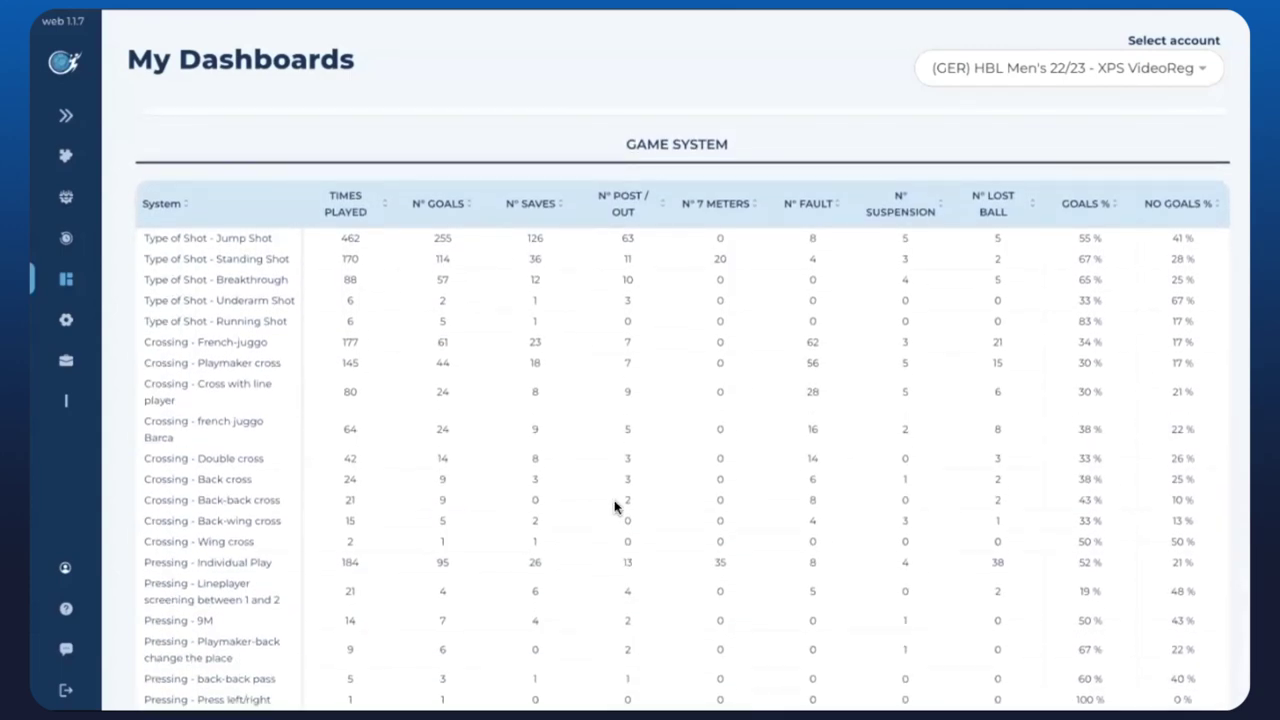
scroll(614, 507, "up", 8)
scroll(614, 507, "up", 15)
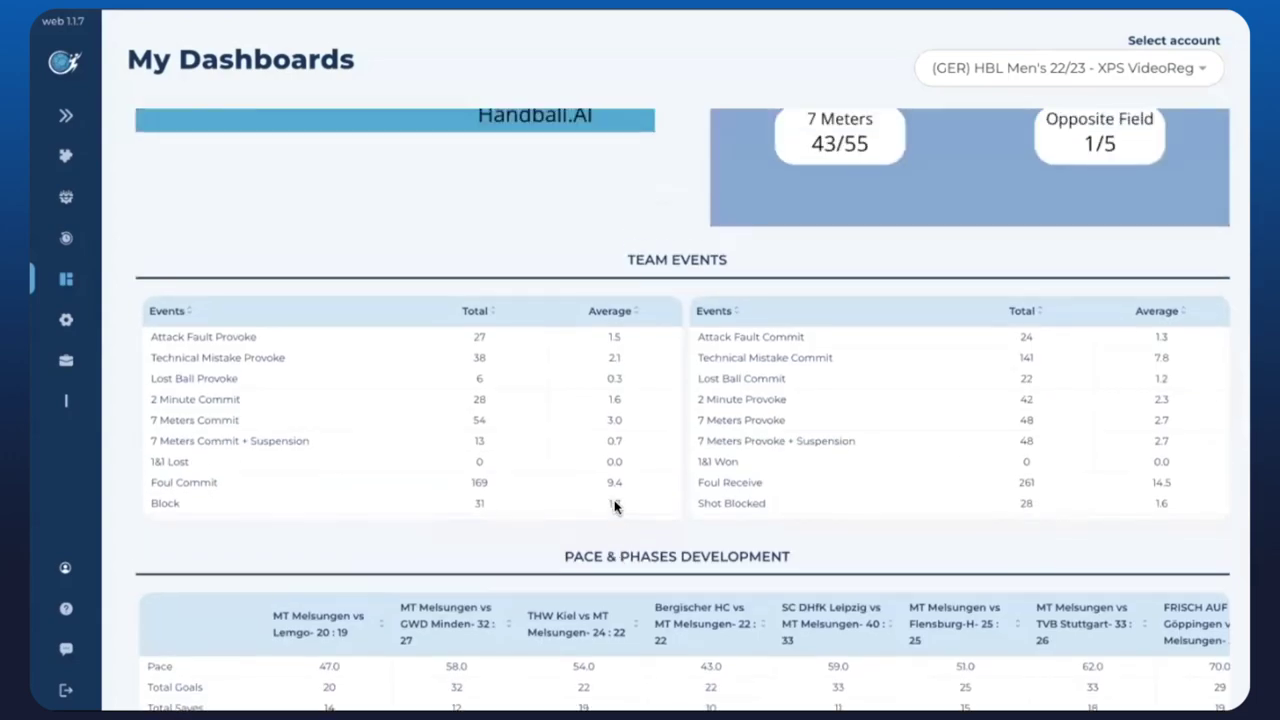
scroll(614, 507, "up", 7)
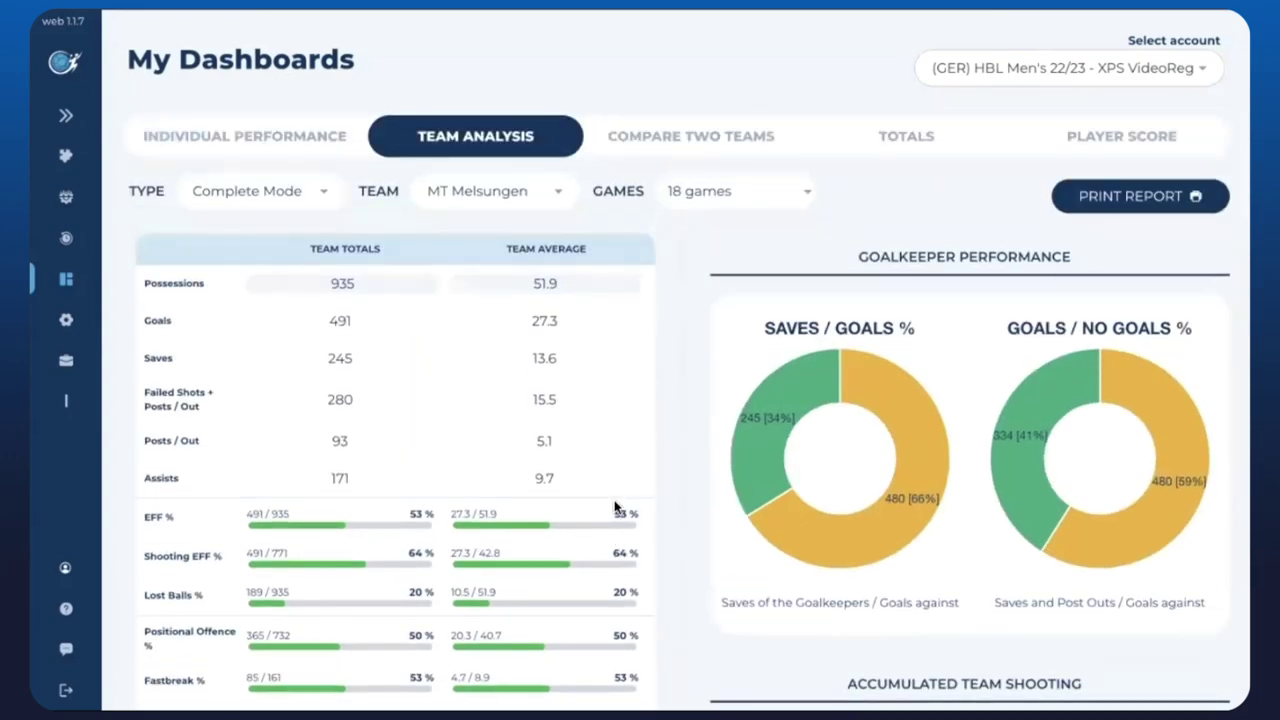
Step: Restrict MT Melsungen's analysis to its five latest games, from 2022-11-26 to 2022-12-26
left_click(779, 193)
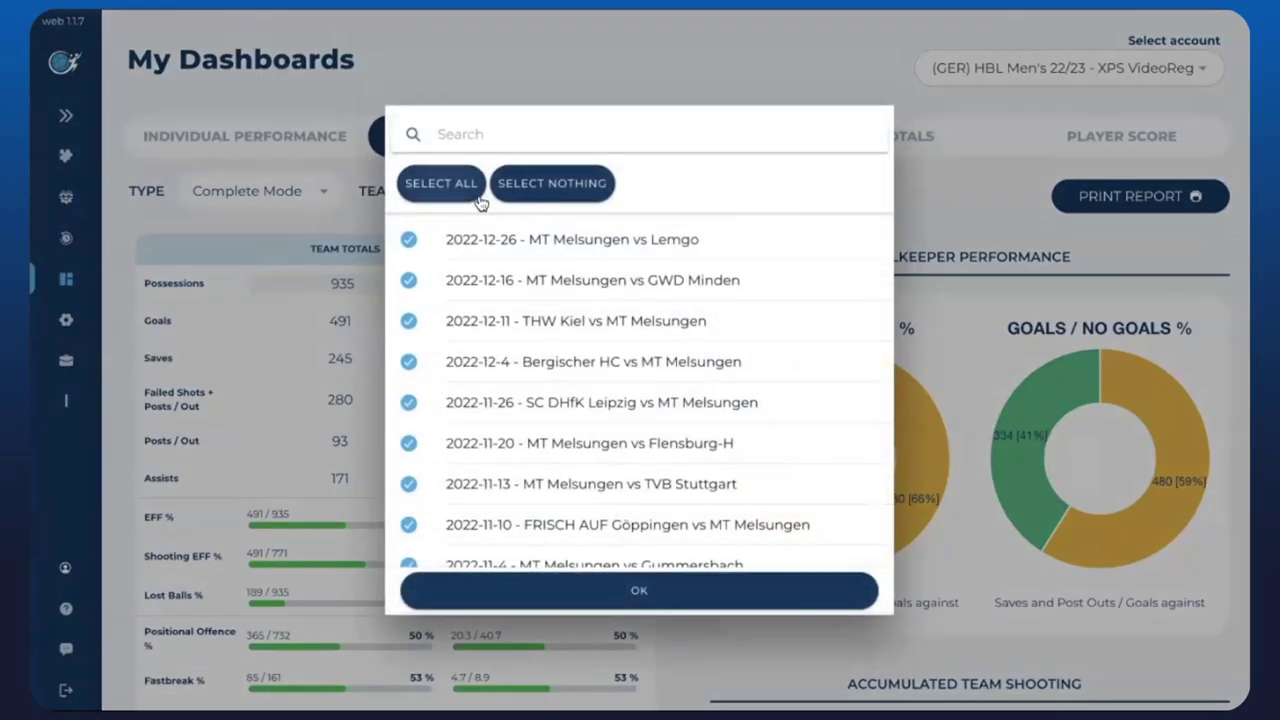
left_click(518, 198)
left_click(510, 240)
left_click(507, 281)
left_click(504, 321)
left_click(502, 362)
left_click(499, 403)
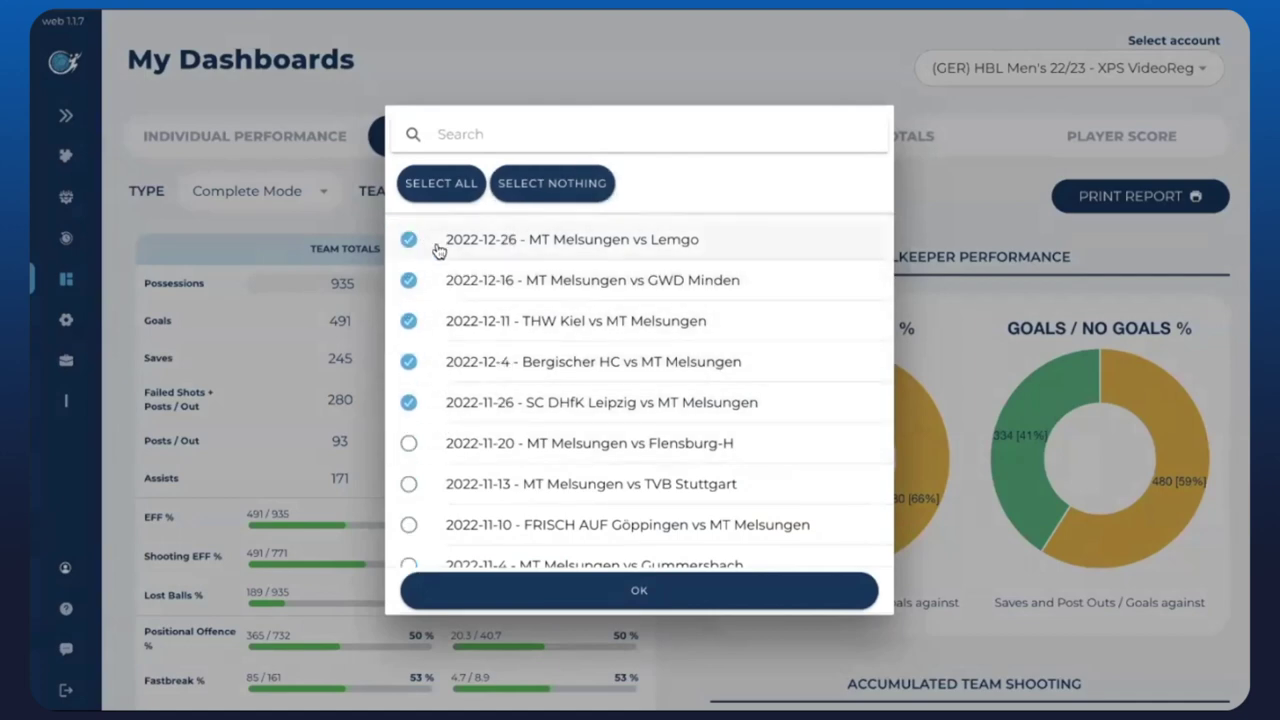
left_click(629, 591)
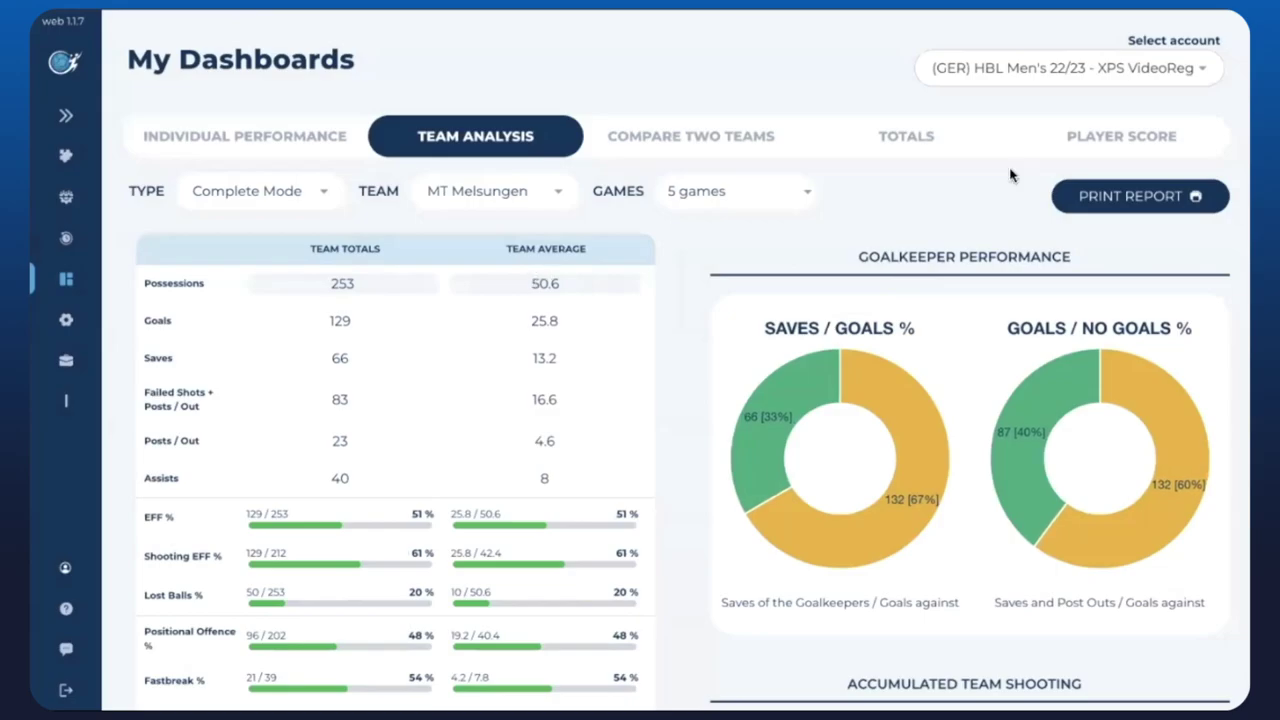
Step: Generate the team's PDF report, enlarge it to 110% and read its overview, Connection & Goals and Team Events pages
left_click(1084, 197)
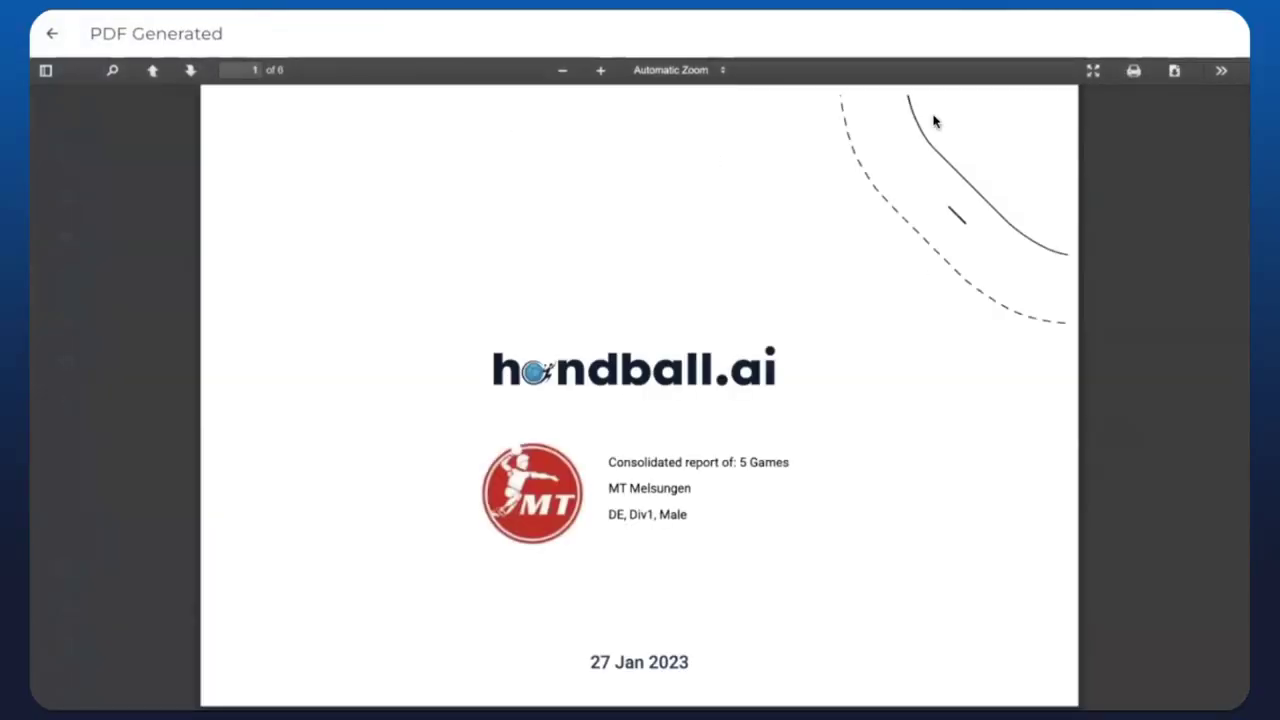
left_click(601, 71)
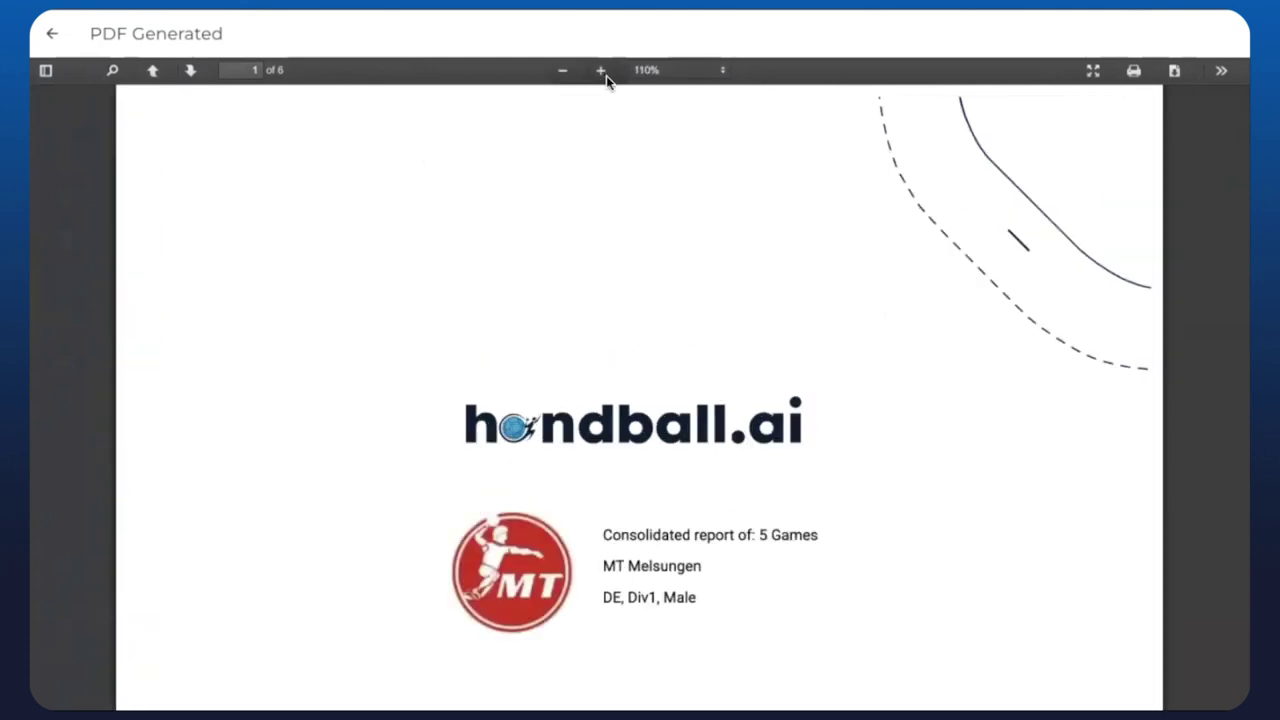
scroll(741, 427, "down", 8)
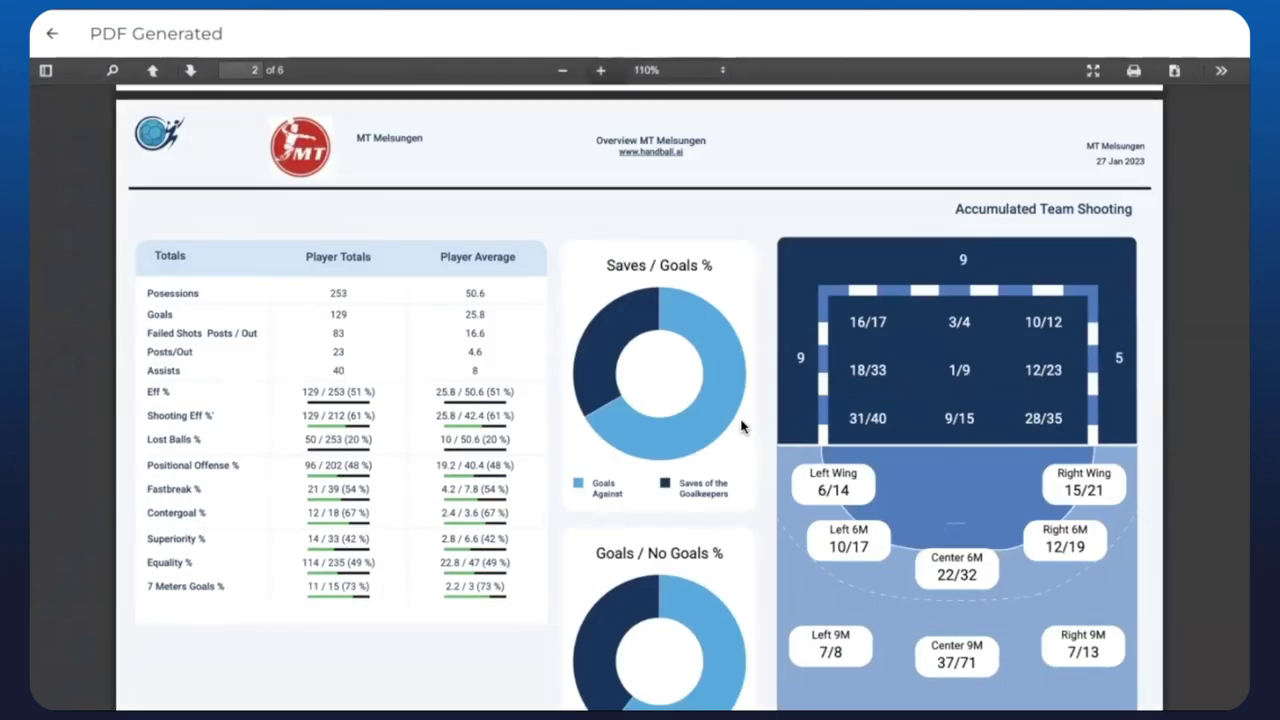
scroll(741, 427, "down", 2)
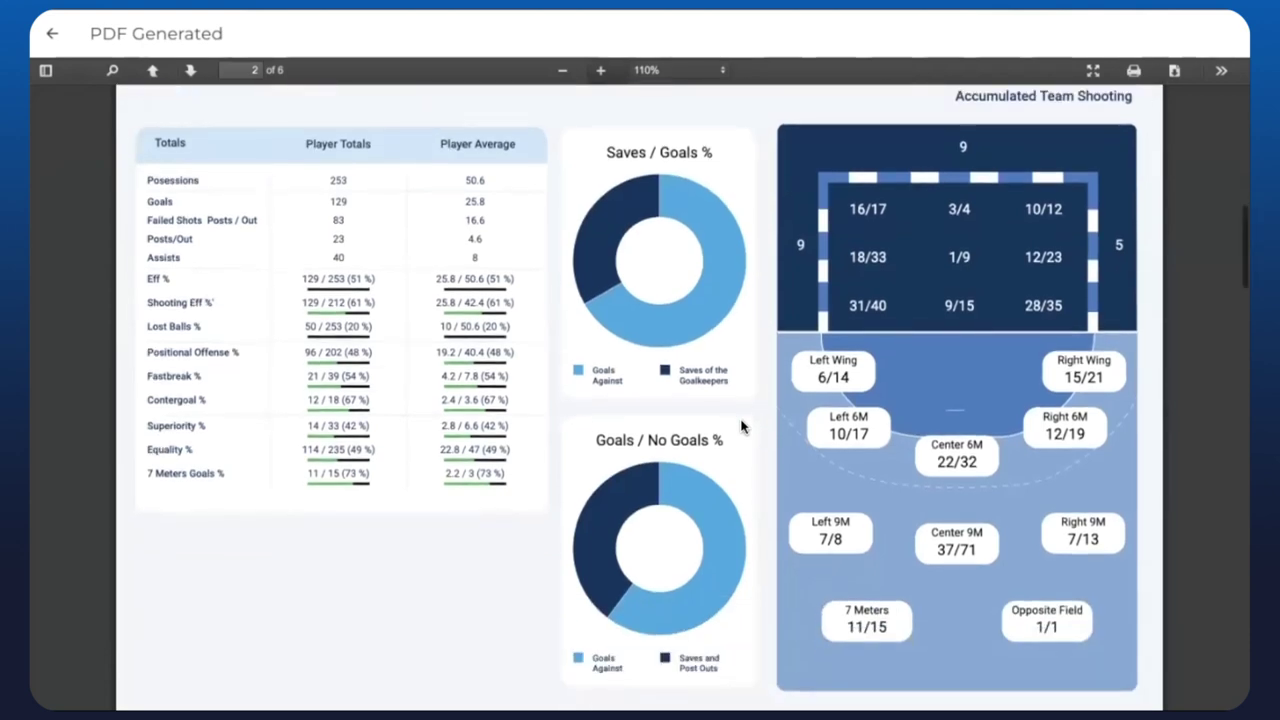
scroll(741, 427, "down", 10)
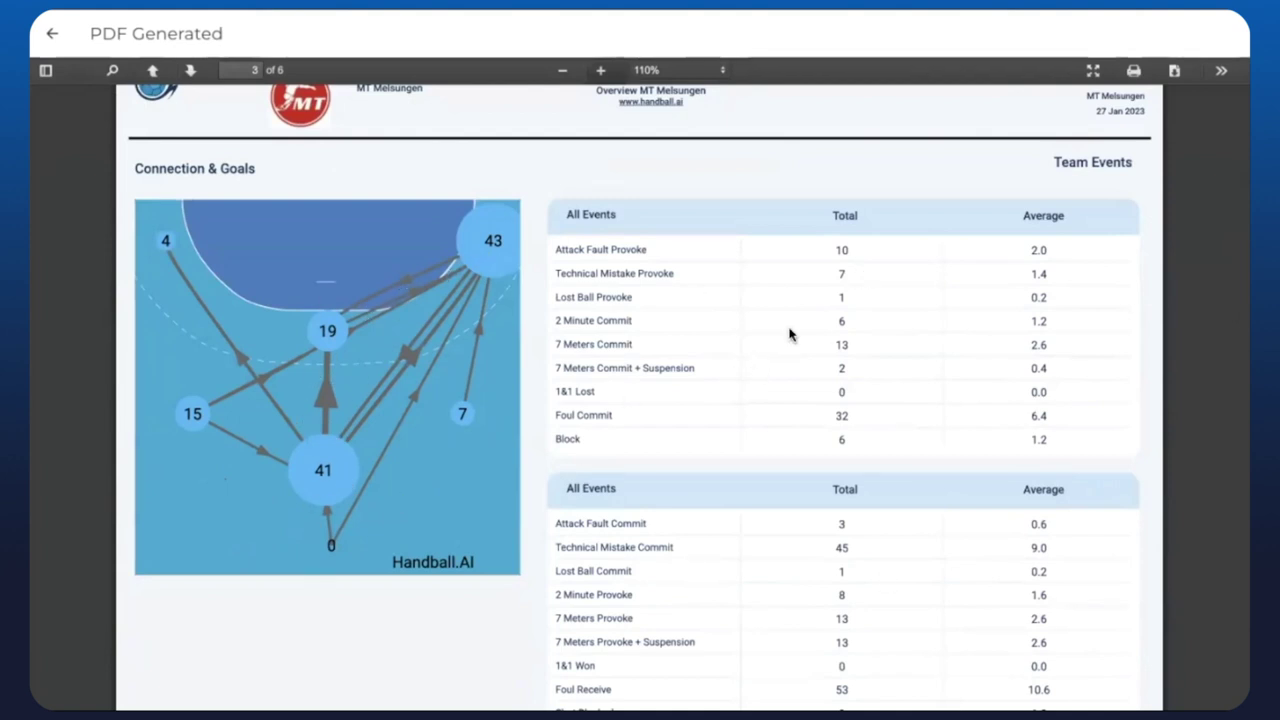
Step: Read the MT Melsungen report's remaining pages: Pace & Phases Development, Players and Game System
scroll(688, 531, "down", 1)
scroll(688, 531, "down", 8)
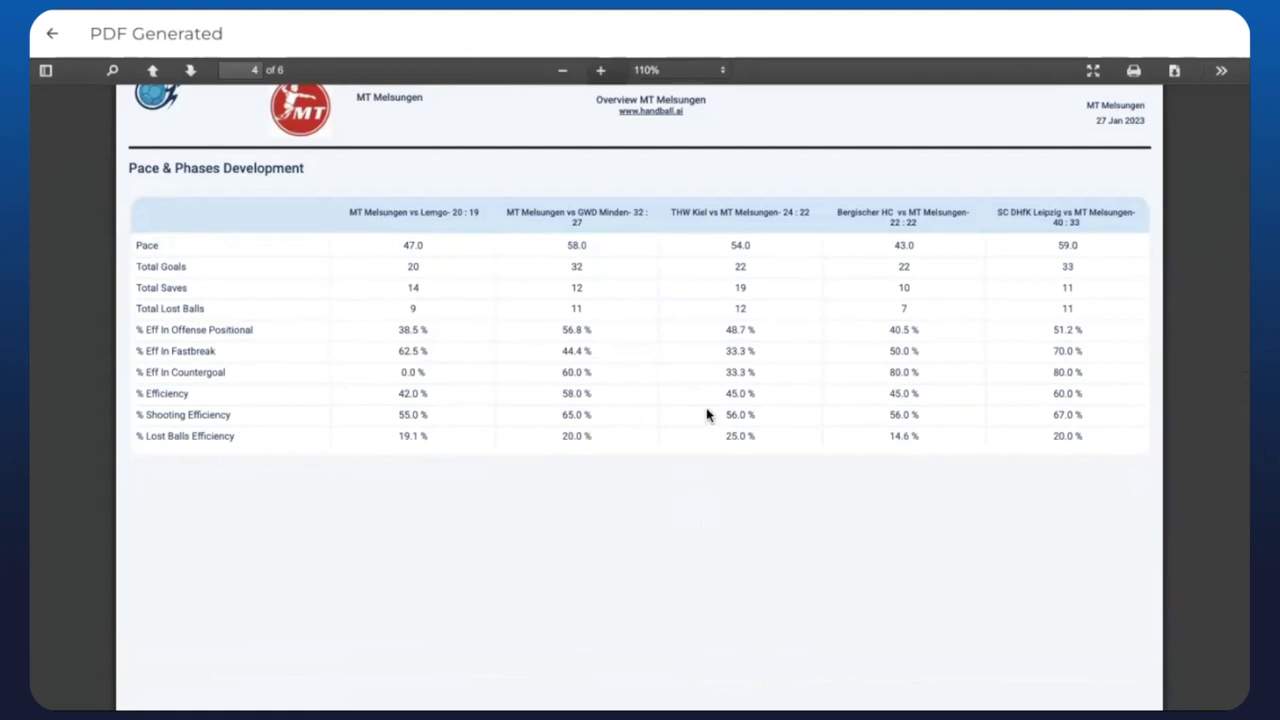
scroll(707, 415, "down", 1)
scroll(707, 415, "down", 5)
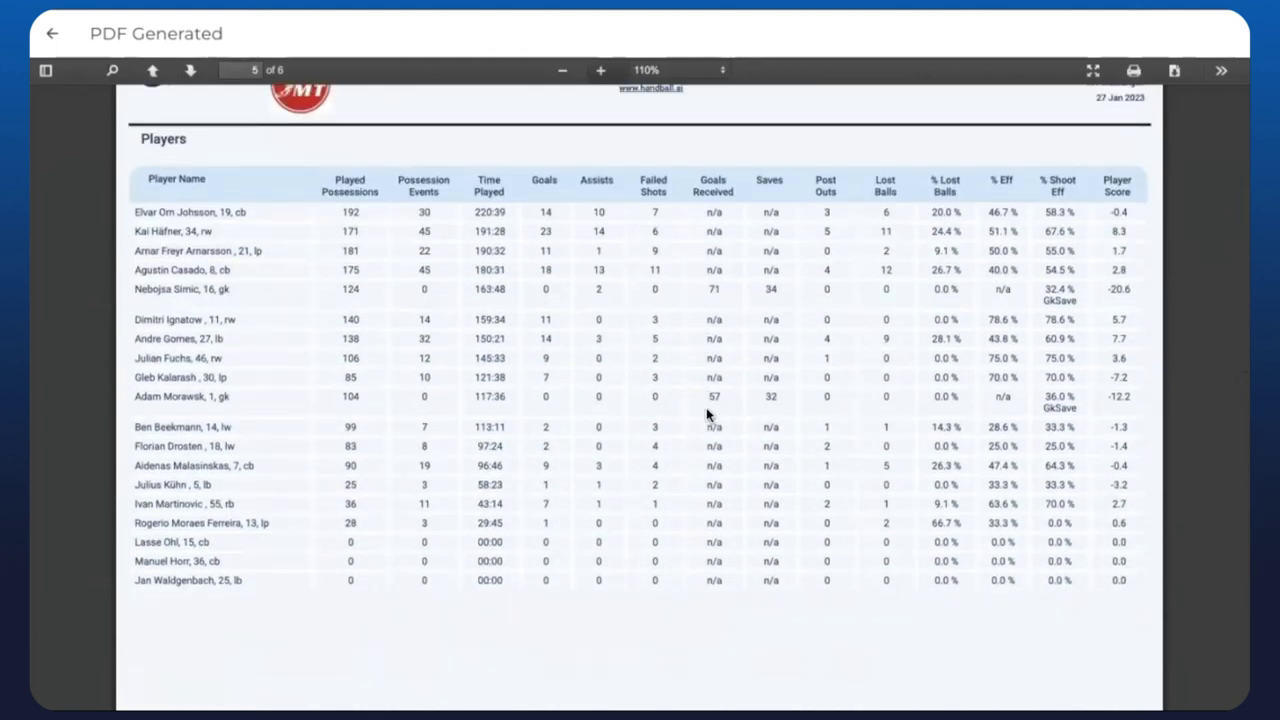
scroll(707, 415, "down", 8)
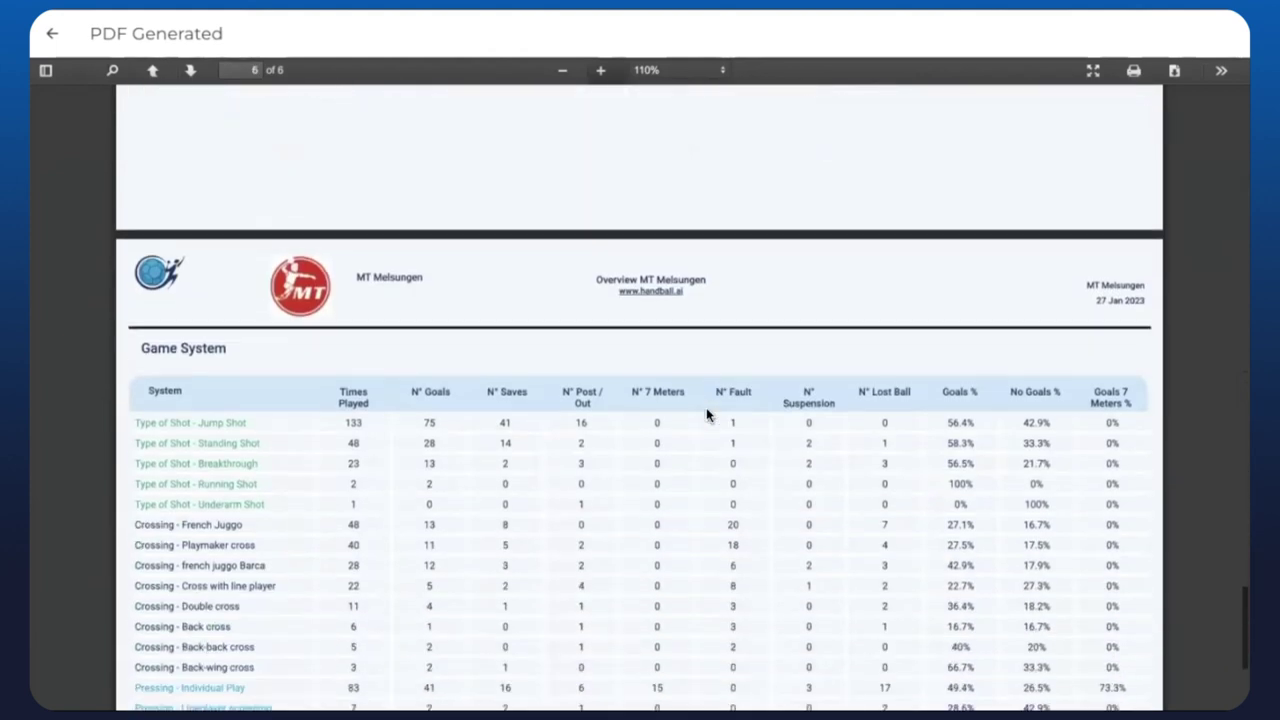
scroll(707, 415, "down", 1)
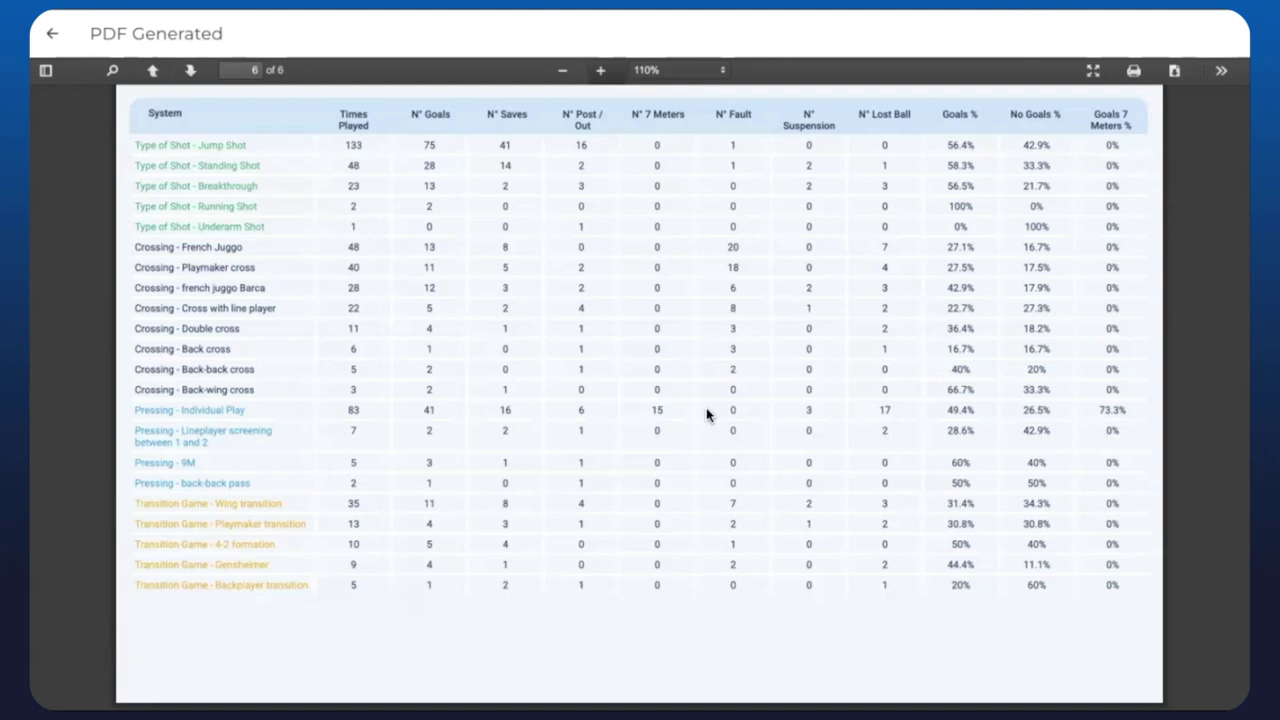
scroll(706, 414, "up", 2)
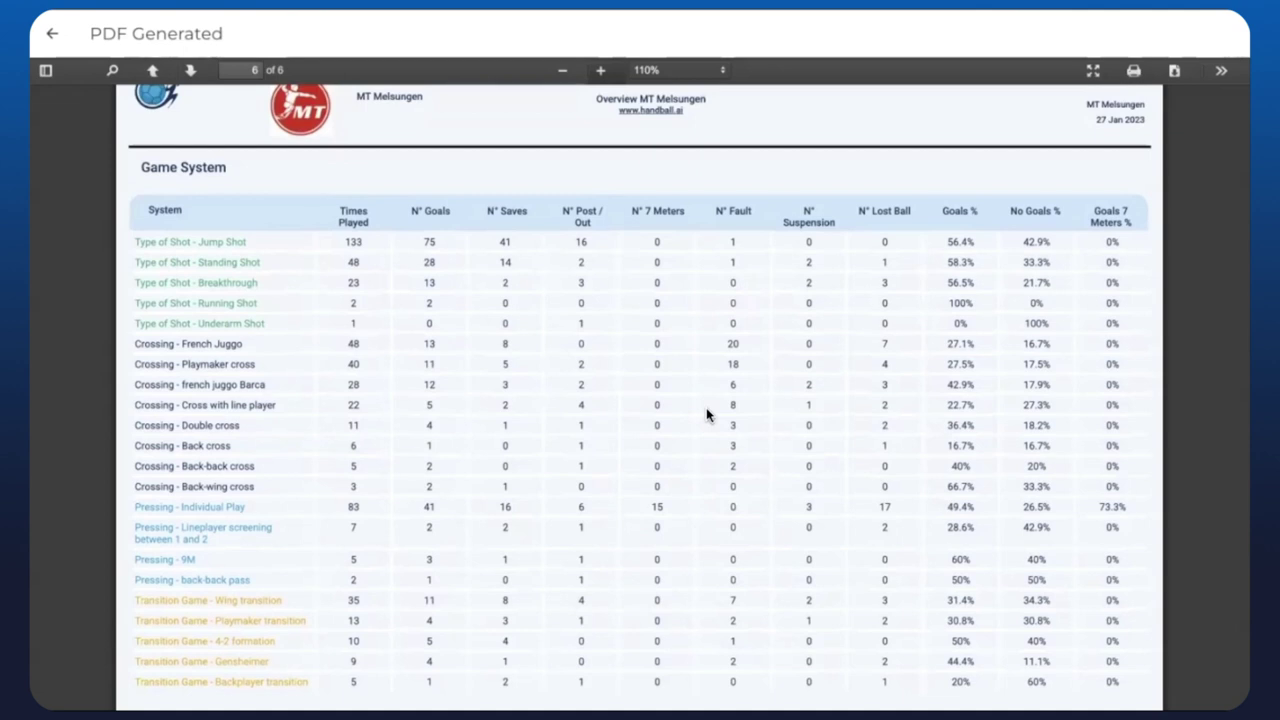
scroll(706, 414, "up", 3)
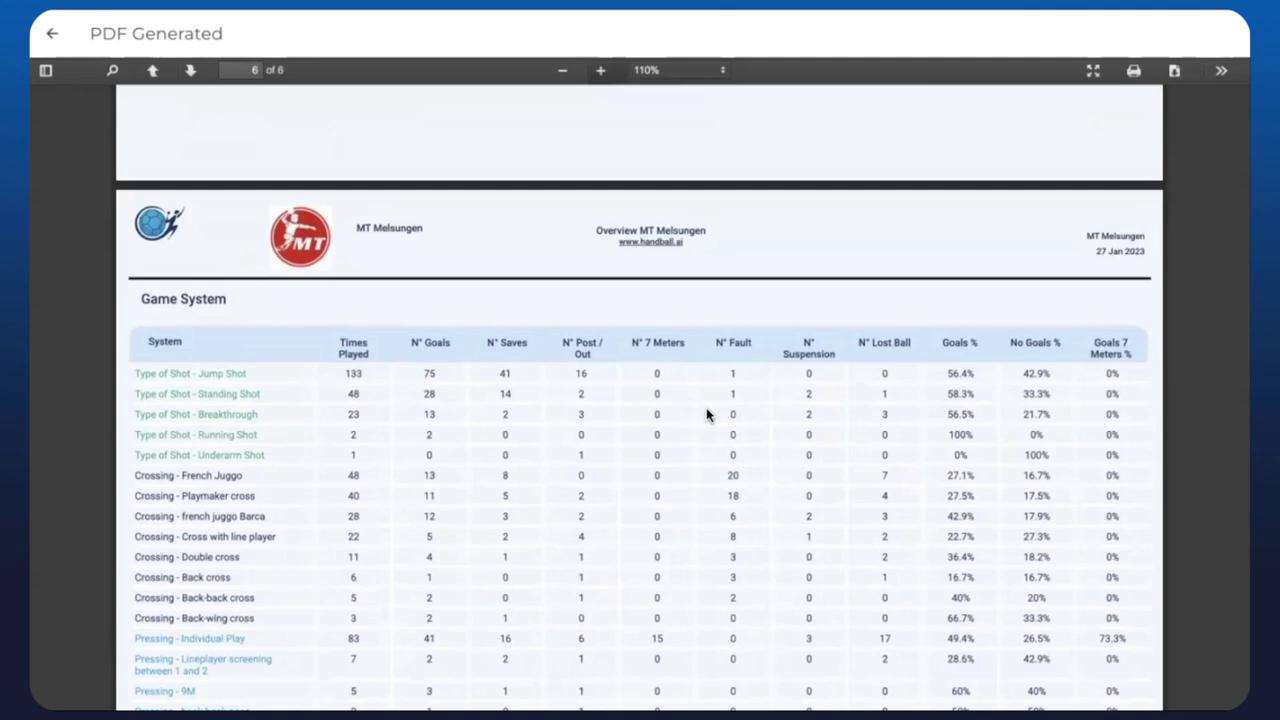
Step: Skim back through the report to its cover page and return to the Team Analysis dashboard
scroll(462, 509, "up", 15)
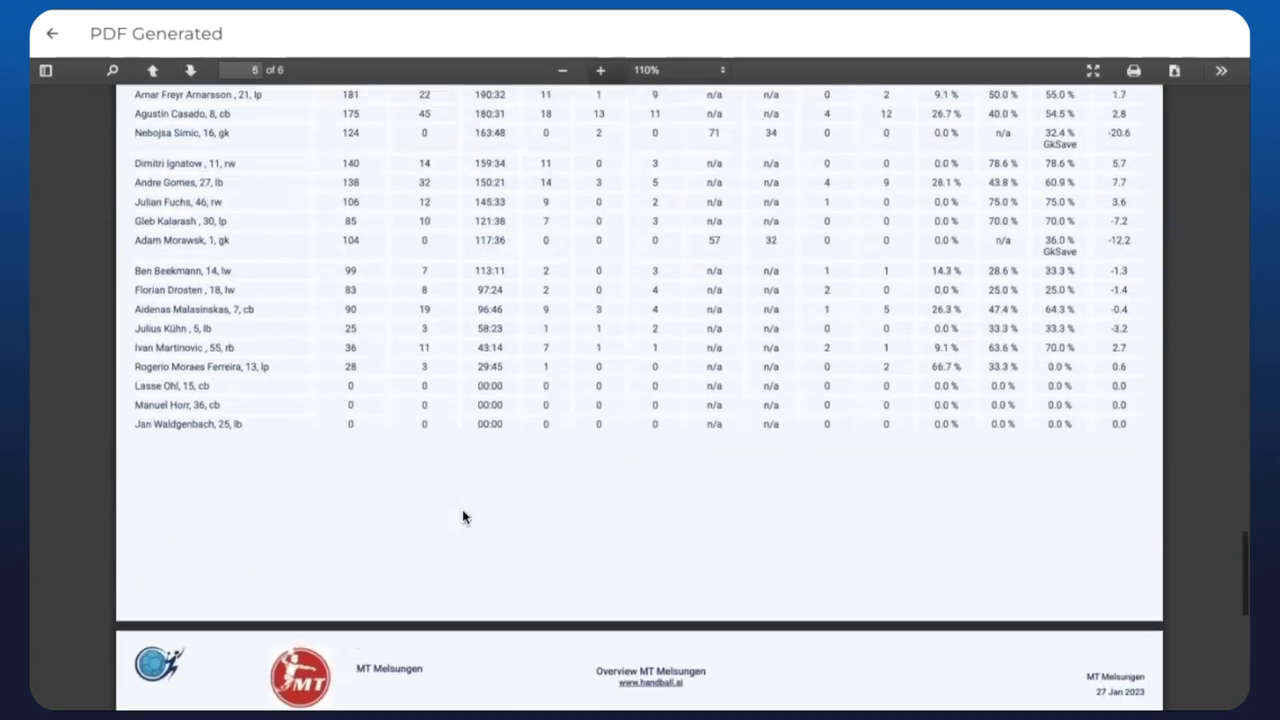
scroll(462, 512, "up", 20)
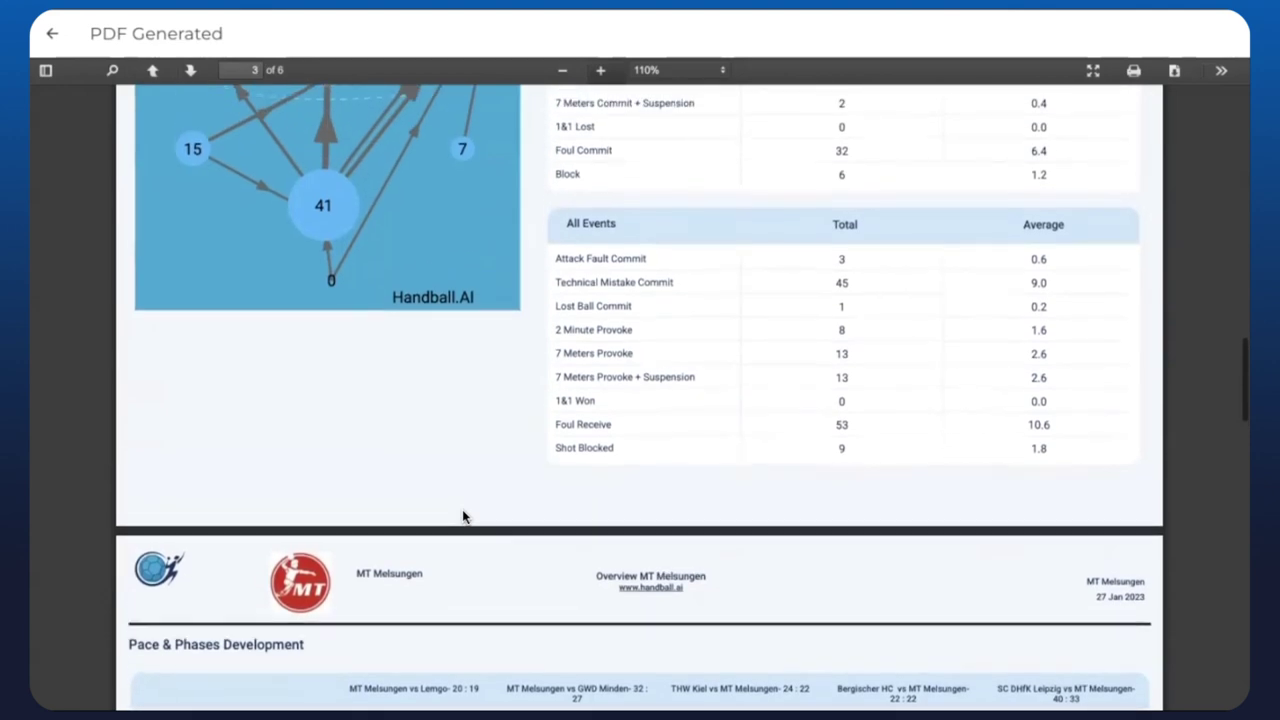
scroll(462, 516, "up", 15)
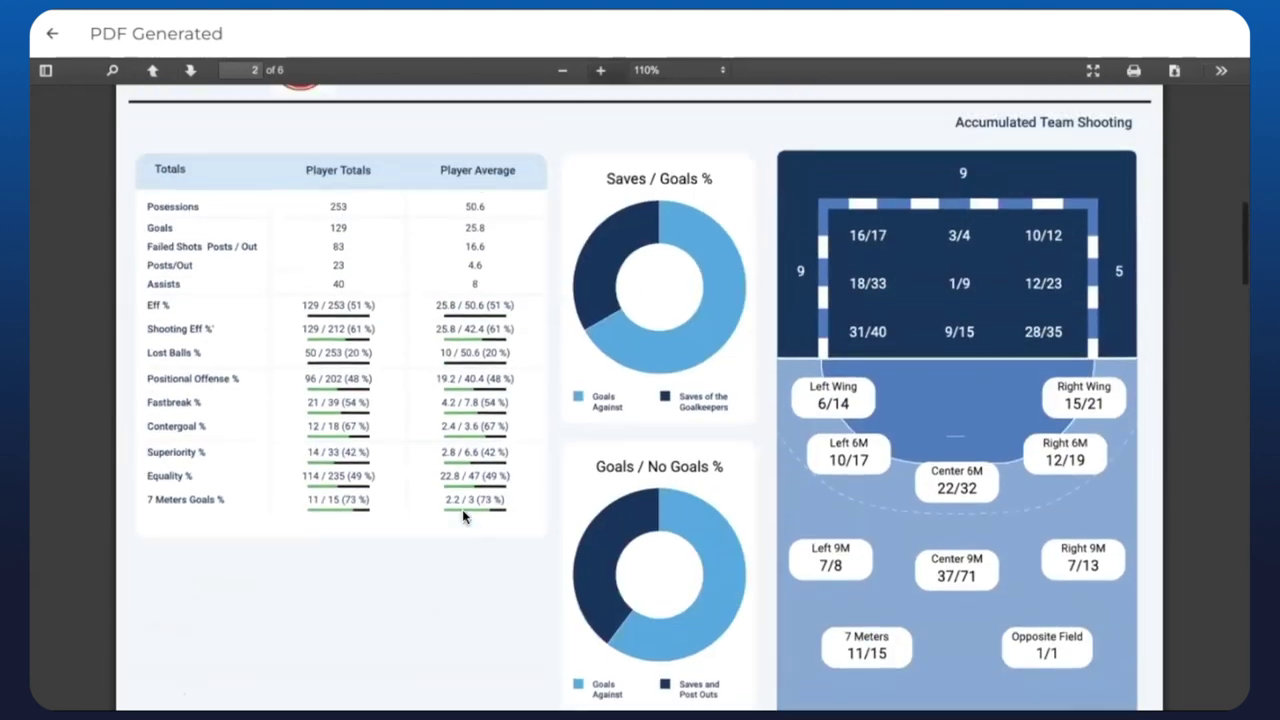
scroll(463, 514, "up", 10)
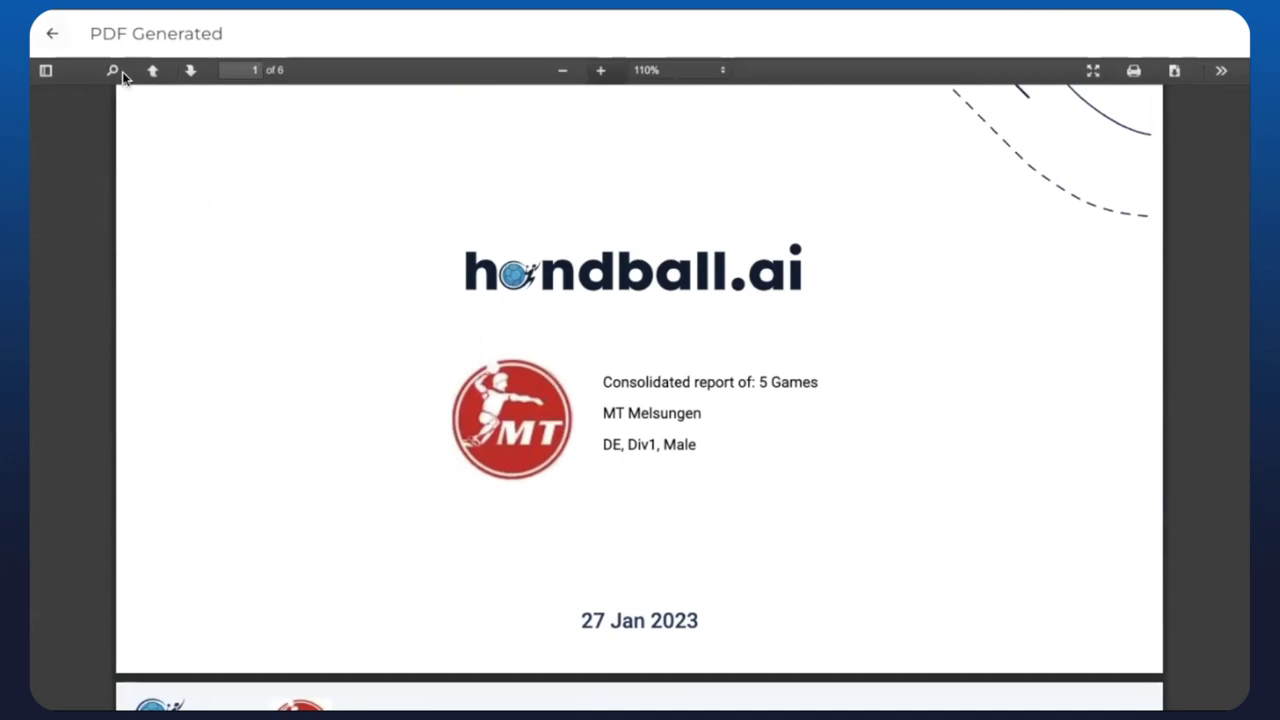
left_click(54, 38)
scroll(643, 371, "down", 3)
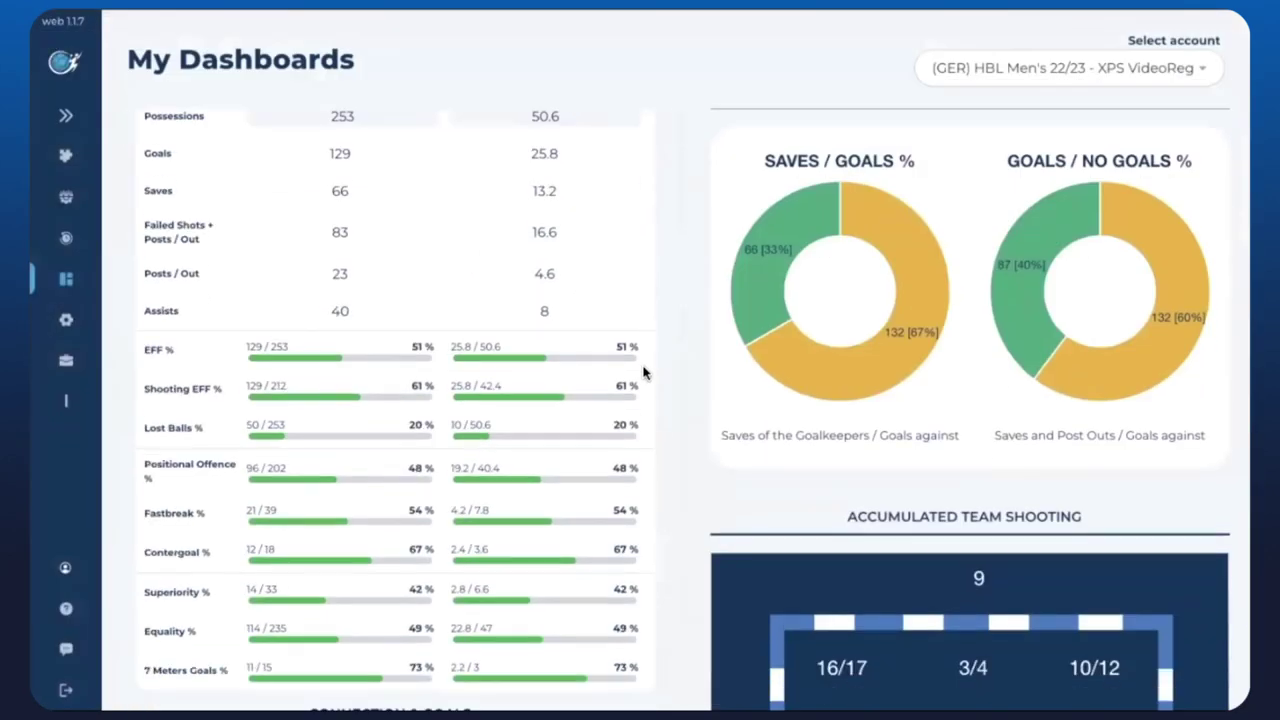
scroll(643, 367, "down", 3)
scroll(643, 366, "up", 5)
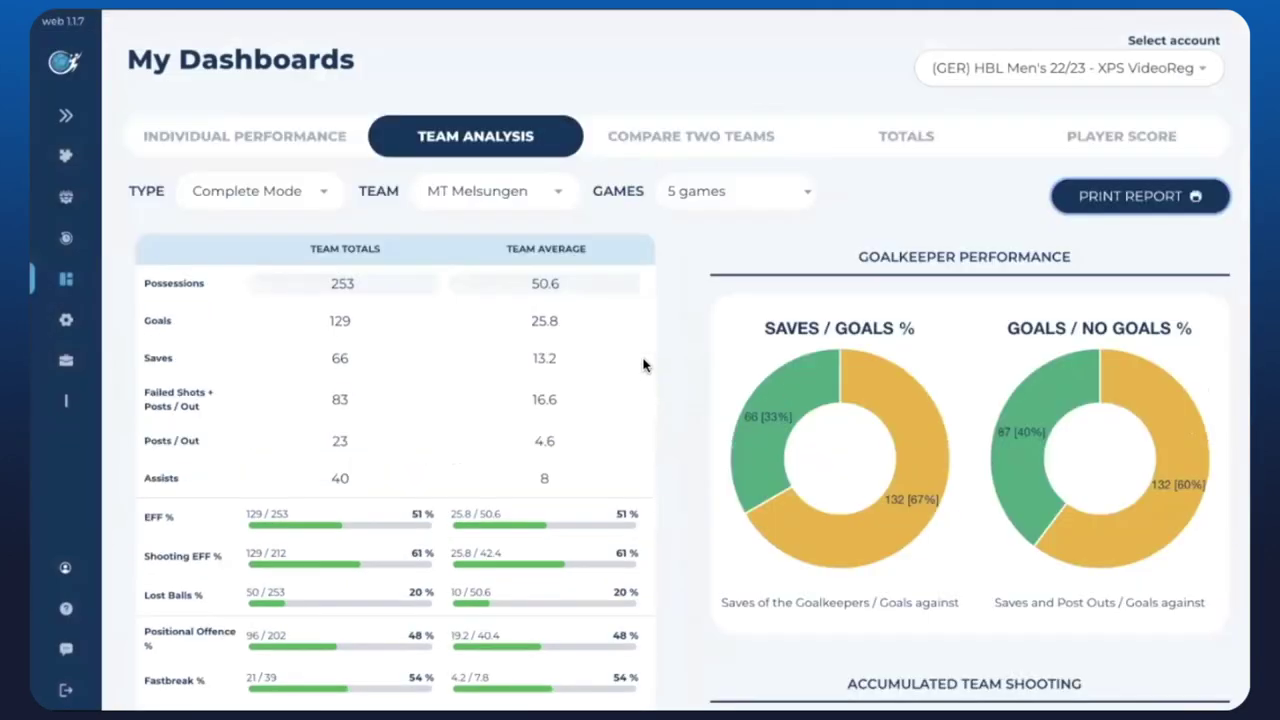
left_click(742, 140)
left_click(437, 197)
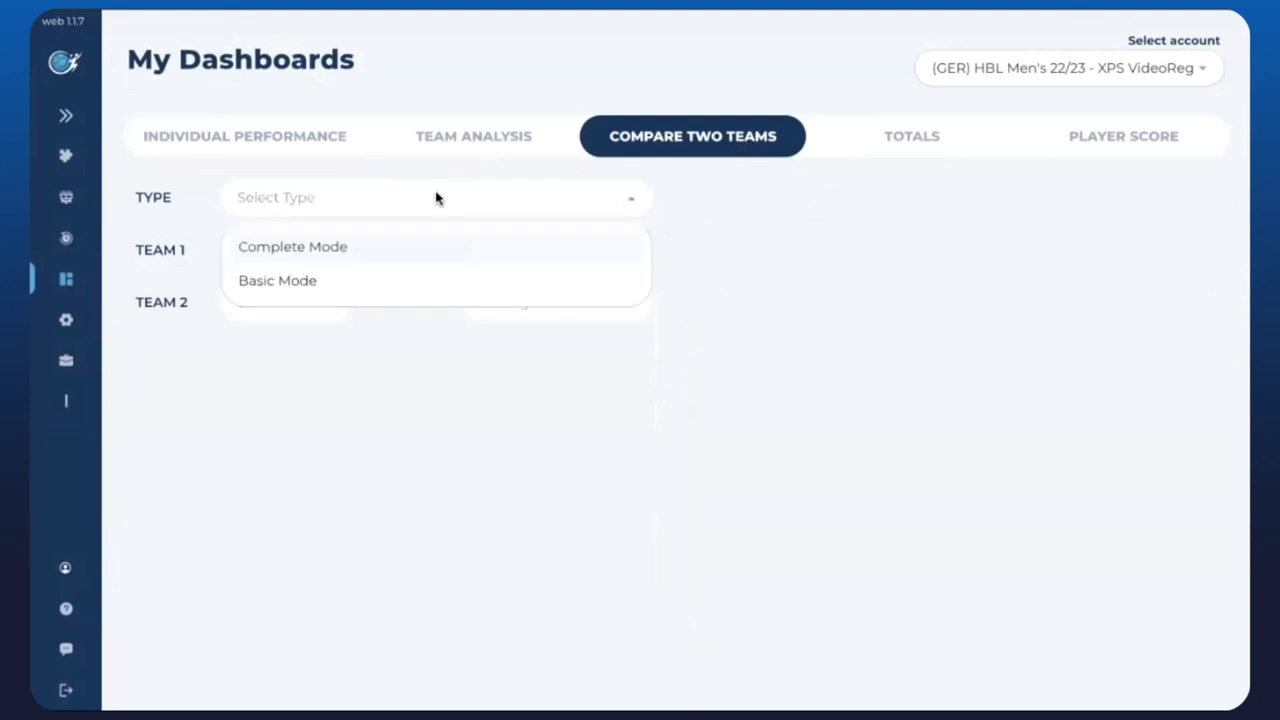
left_click(346, 248)
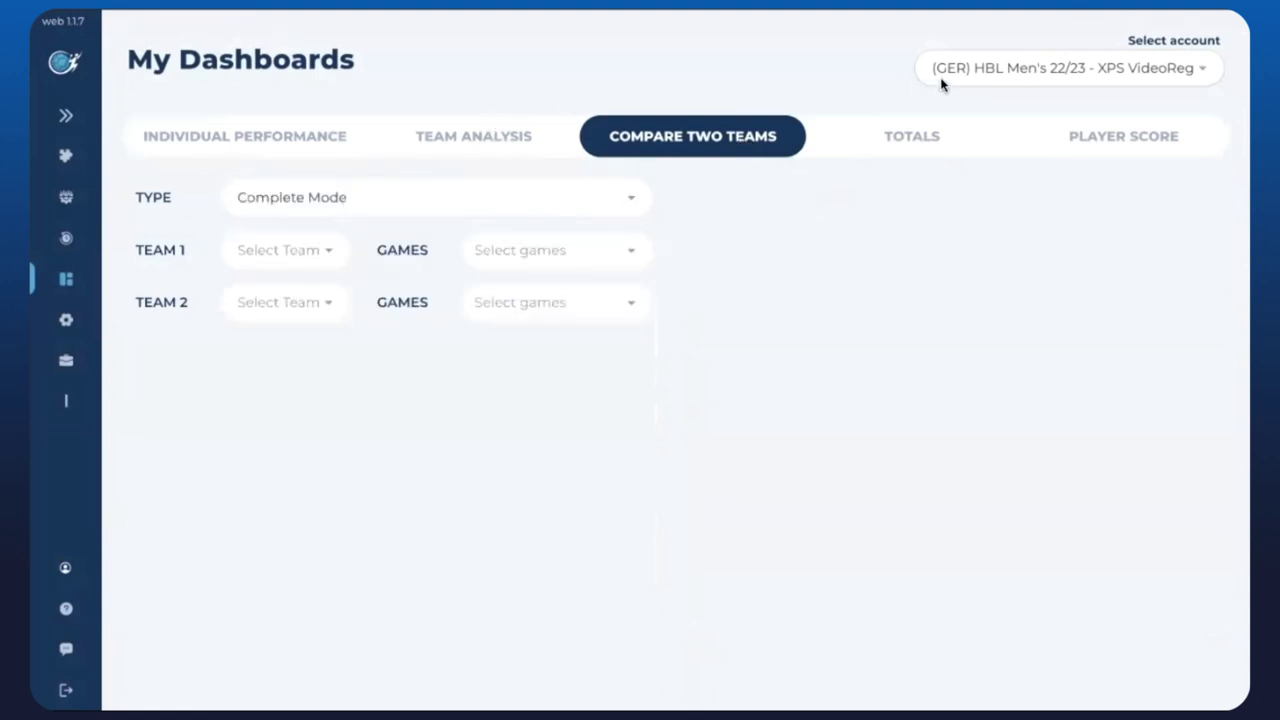
Step: Switch to the (WORLD) IHF Men's World 2023 - XPS VideoReg account and start a two-team comparison in Complete Mode
left_click(974, 76)
left_click(1032, 119)
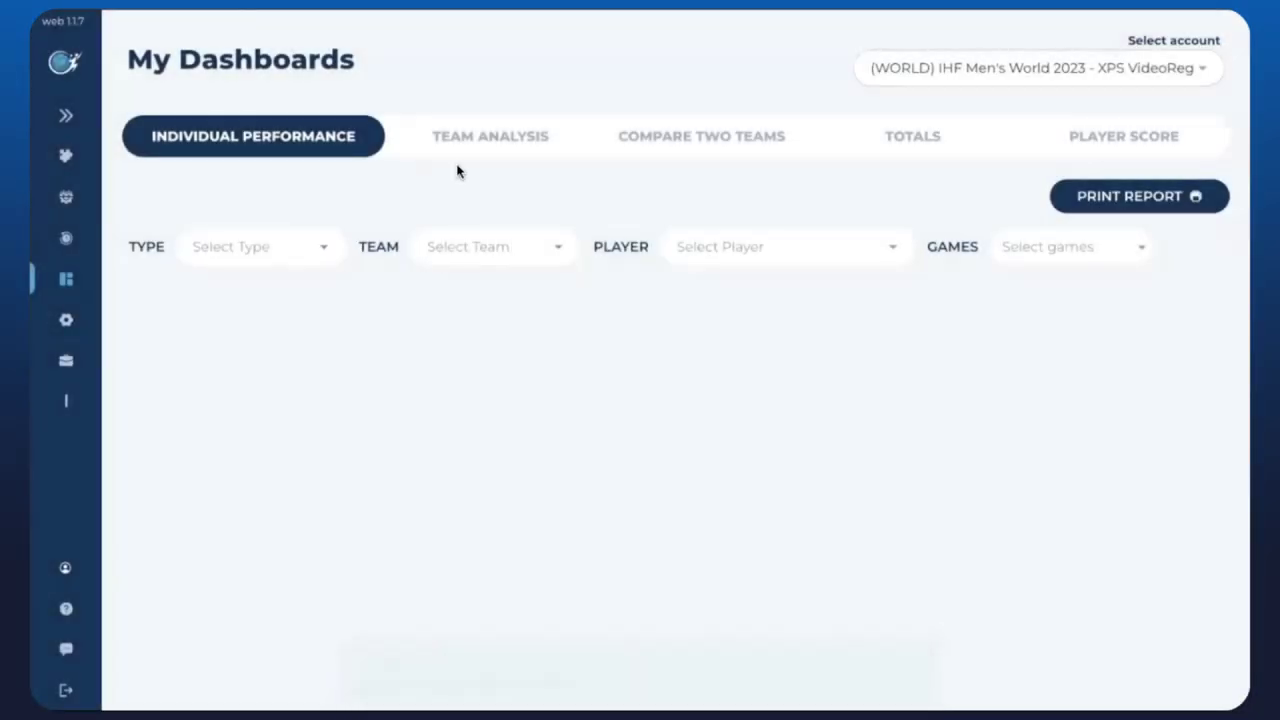
left_click(702, 150)
left_click(457, 187)
left_click(330, 247)
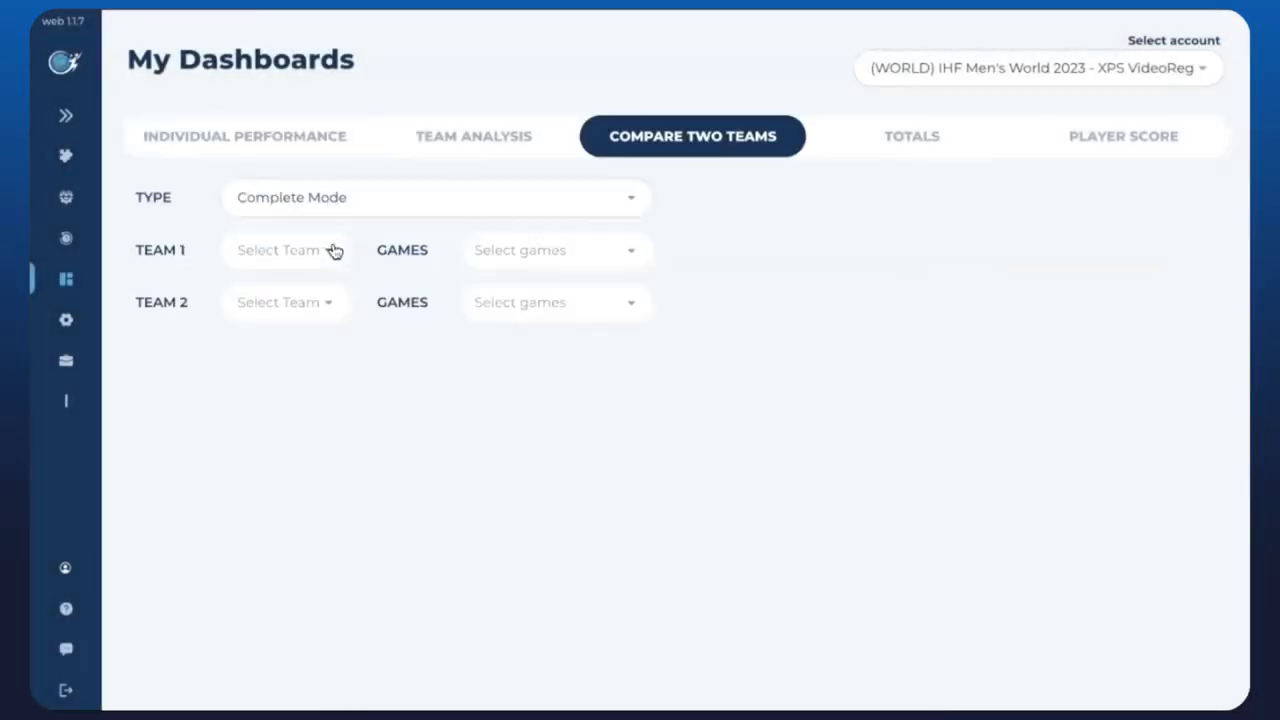
Step: Set France as the first team in the comparison and include all of its games
left_click(323, 250)
left_click(290, 300)
left_click(547, 255)
left_click(441, 187)
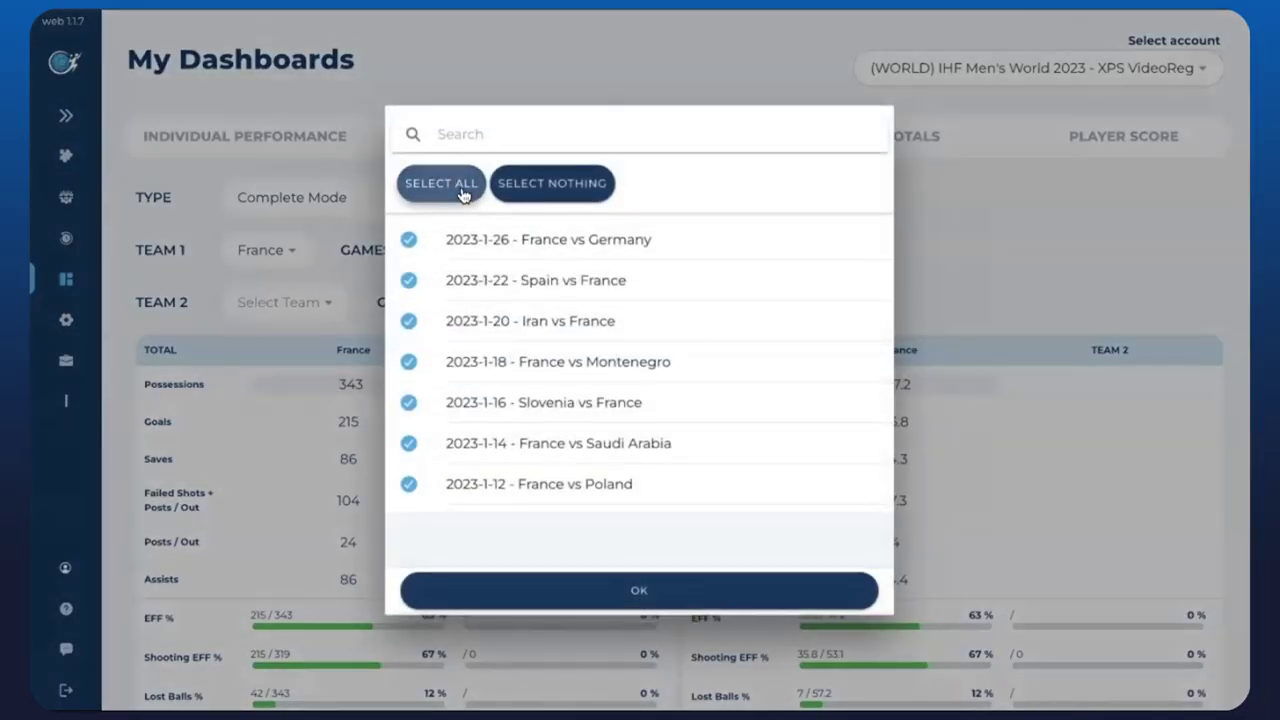
left_click(537, 588)
Step: Set Sweden as the second team in the comparison and include all of its games
left_click(328, 302)
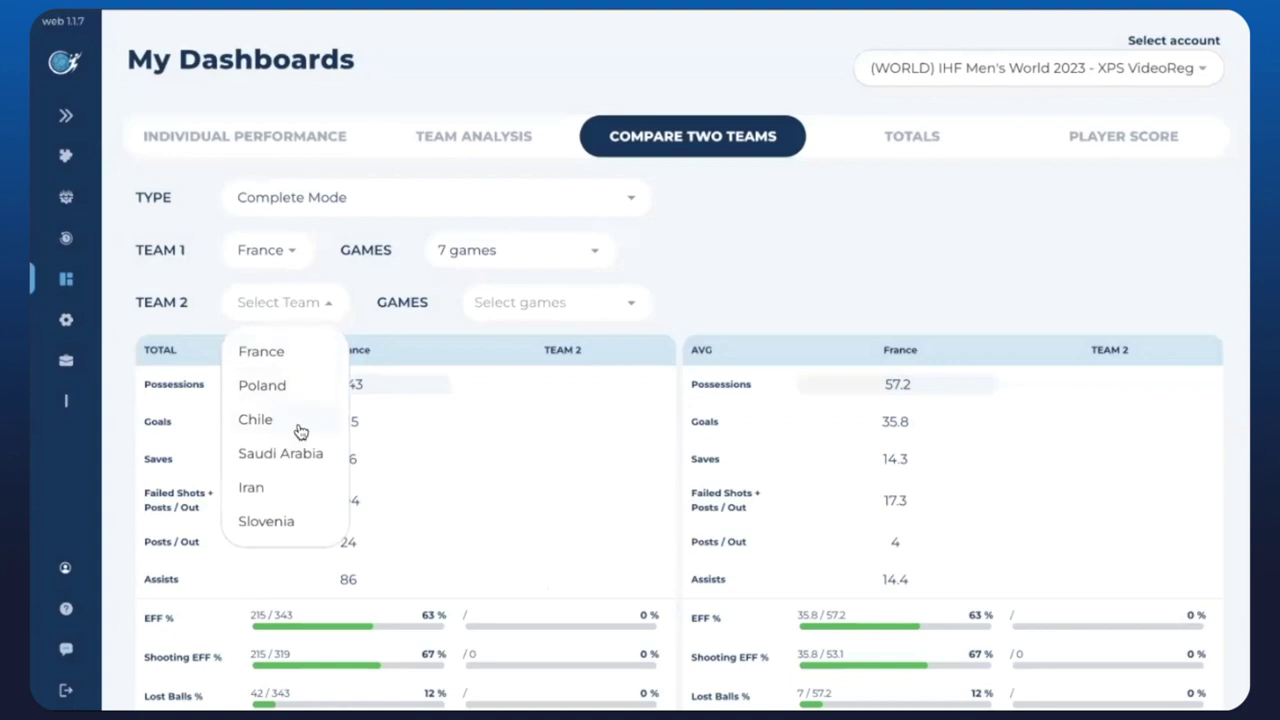
scroll(284, 518, "down", 1)
scroll(283, 519, "down", 4)
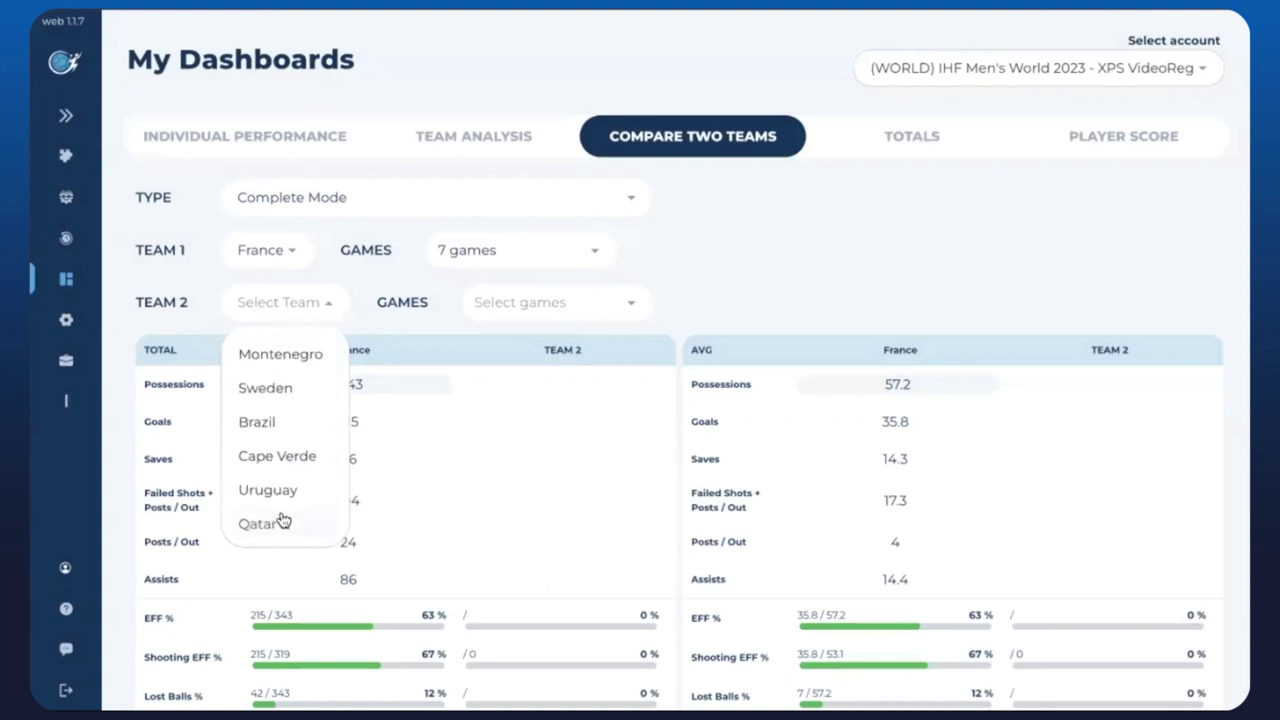
scroll(284, 470, "up", 1)
left_click(286, 416)
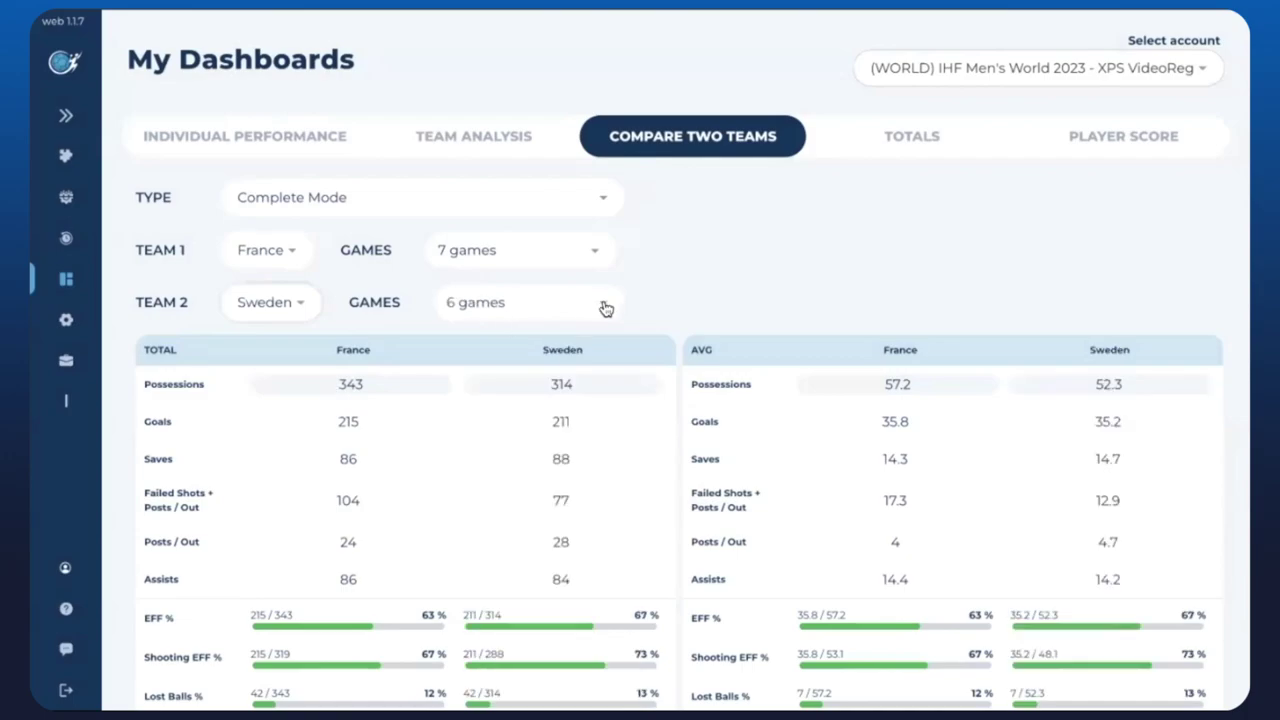
left_click(603, 308)
left_click(440, 183)
left_click(703, 593)
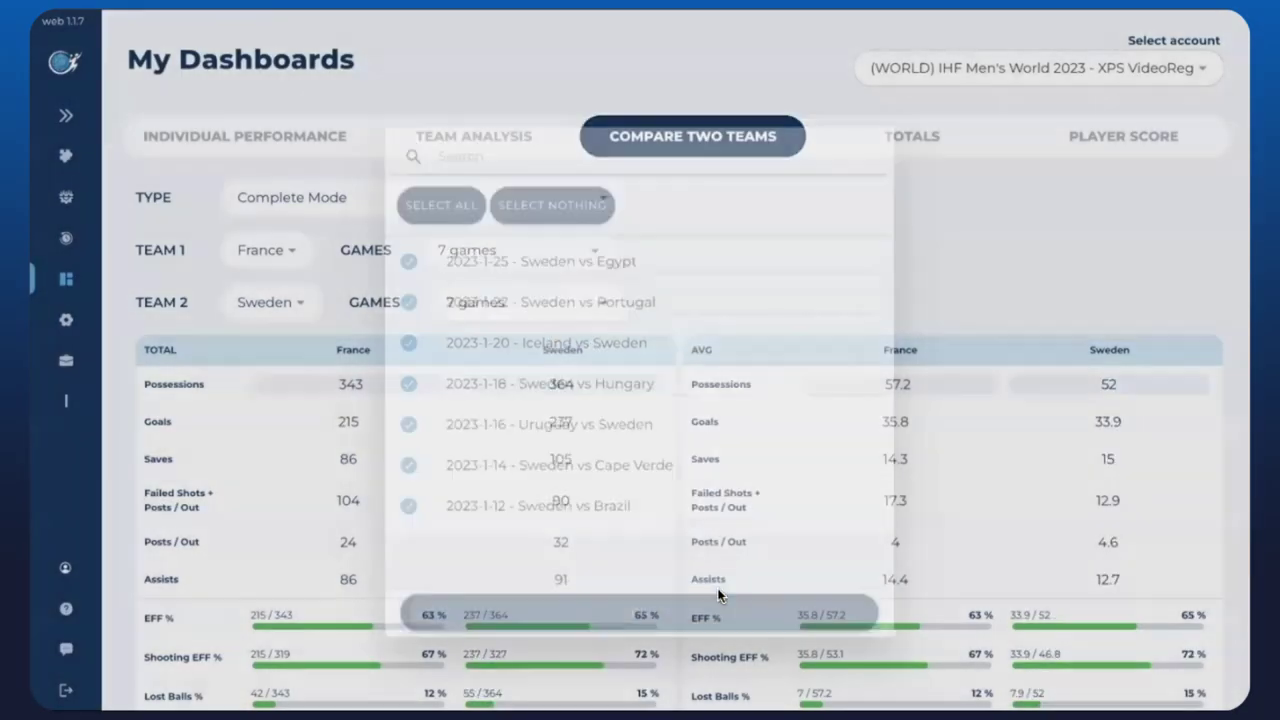
Step: Compare France's and Sweden's totals and averages, from possessions and goals to efficiency, lost balls, game phases and 7 Meters Goals
scroll(679, 415, "down", 3)
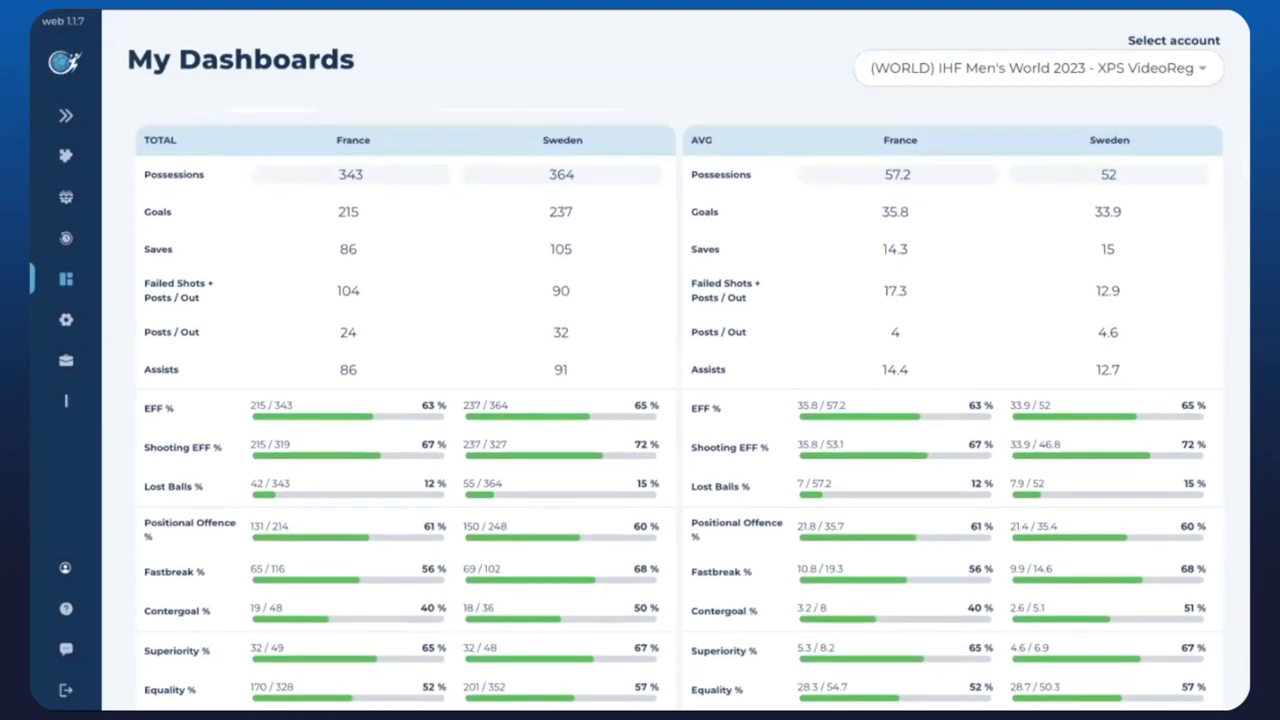
scroll(679, 415, "down", 1)
scroll(679, 415, "up", 1)
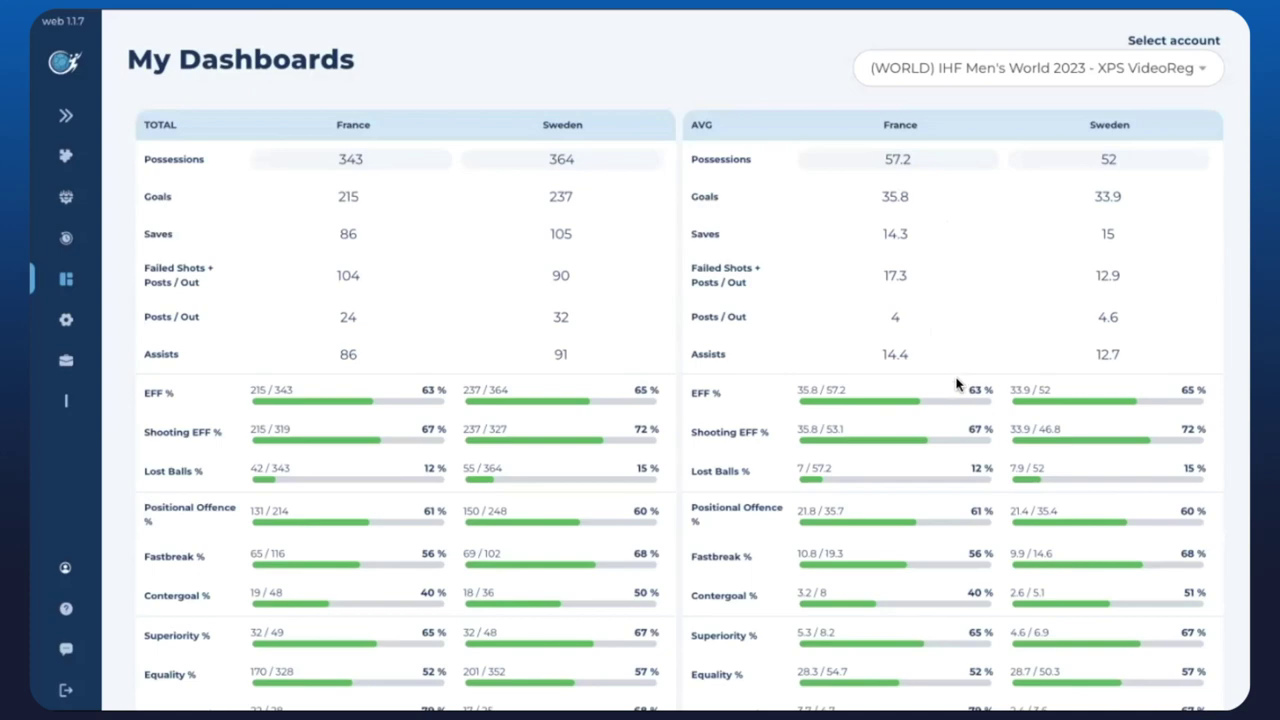
scroll(958, 384, "down", 1)
scroll(958, 384, "up", 1)
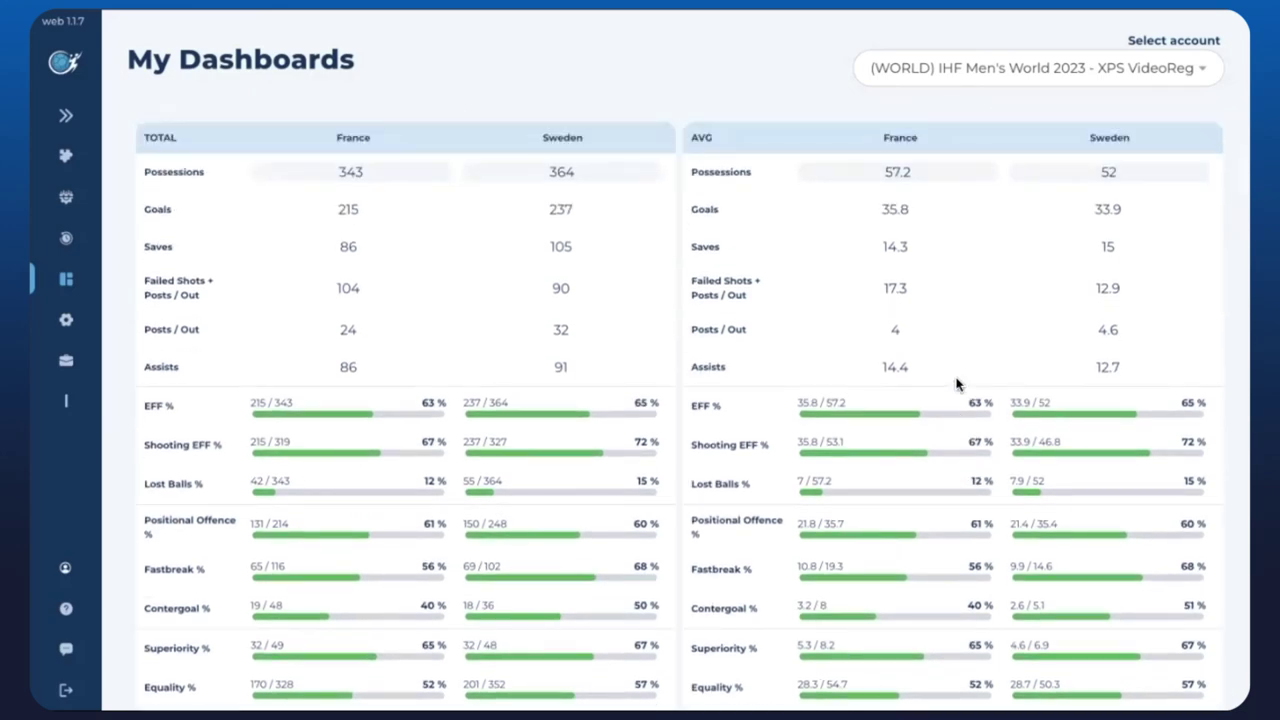
scroll(958, 384, "down", 1)
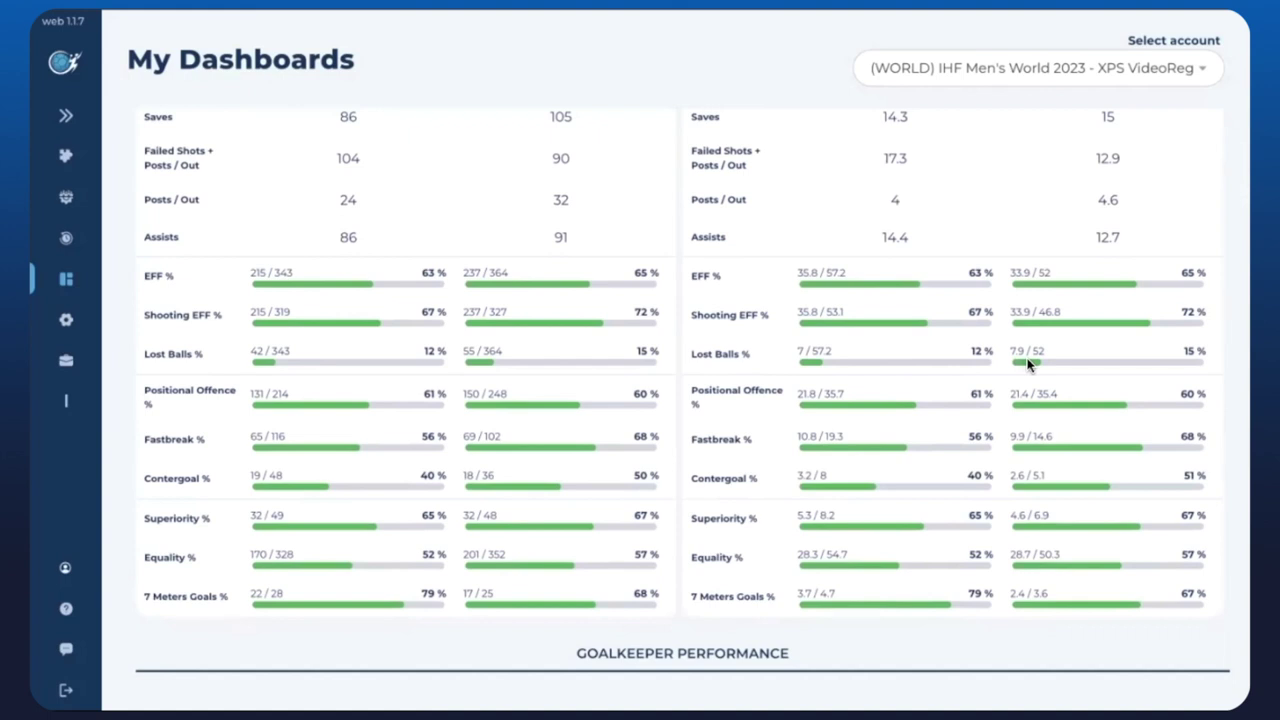
scroll(1028, 365, "down", 1)
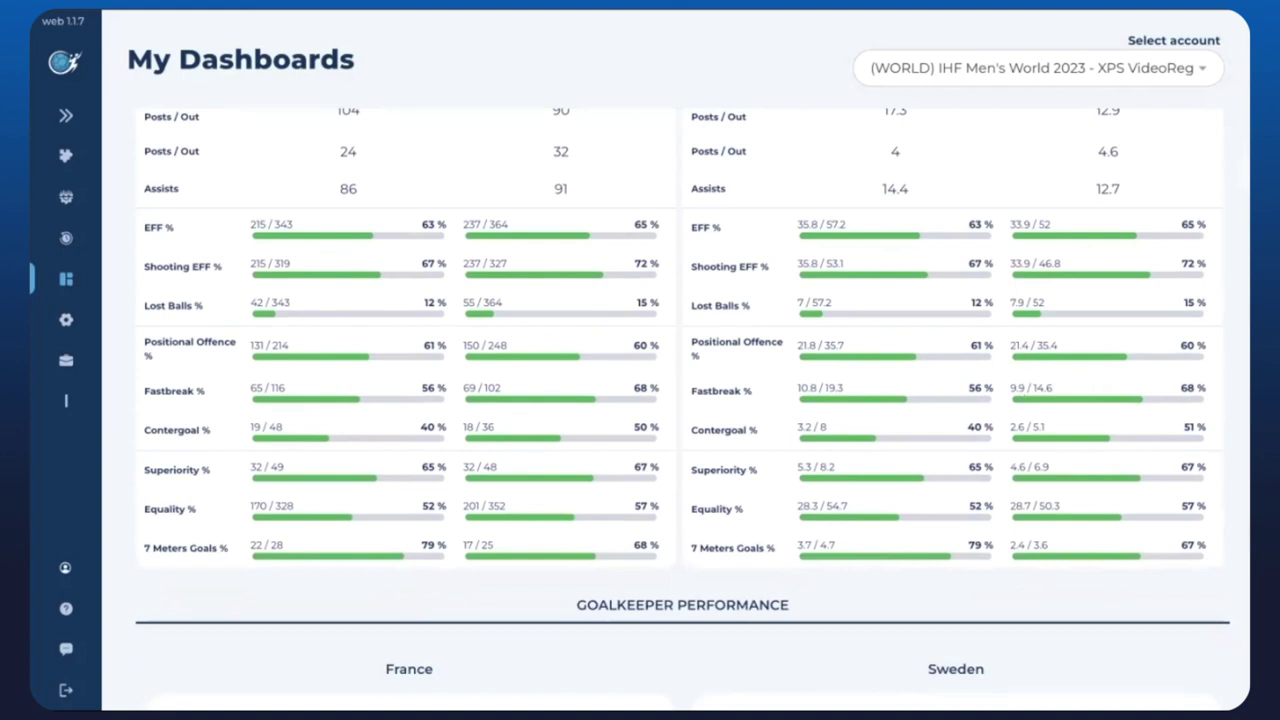
scroll(988, 408, "down", 1)
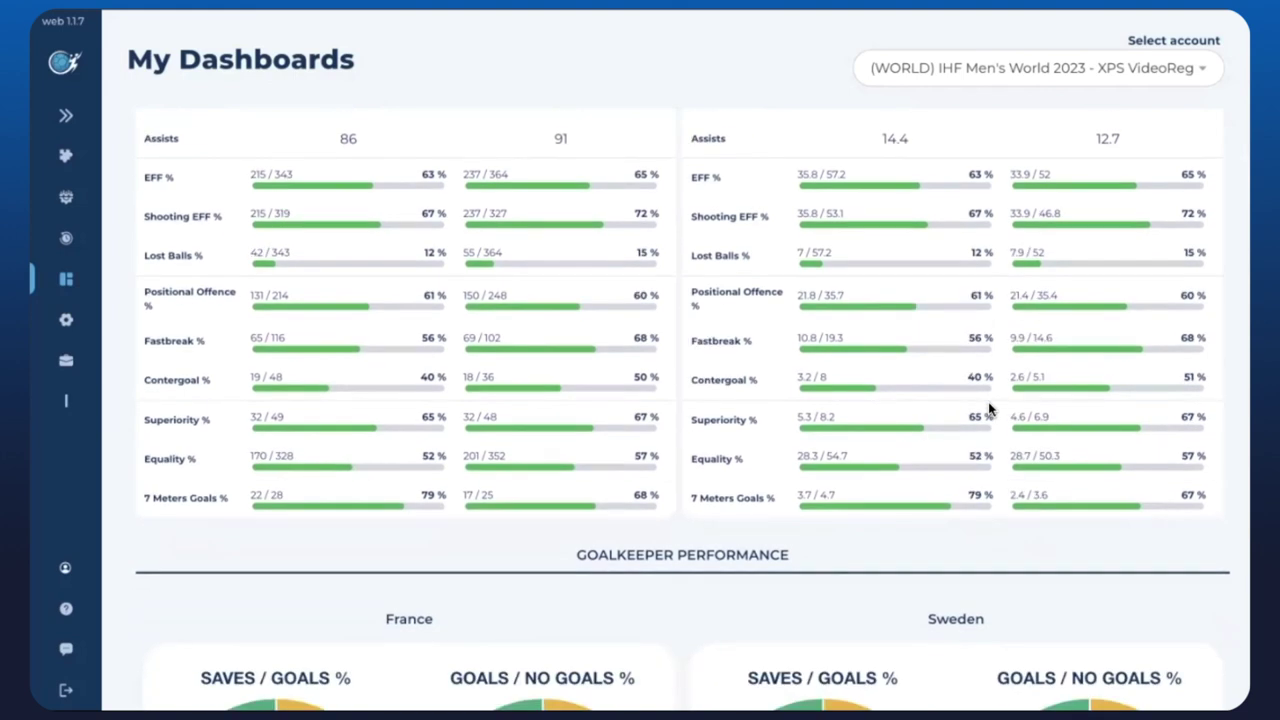
scroll(988, 408, "down", 2)
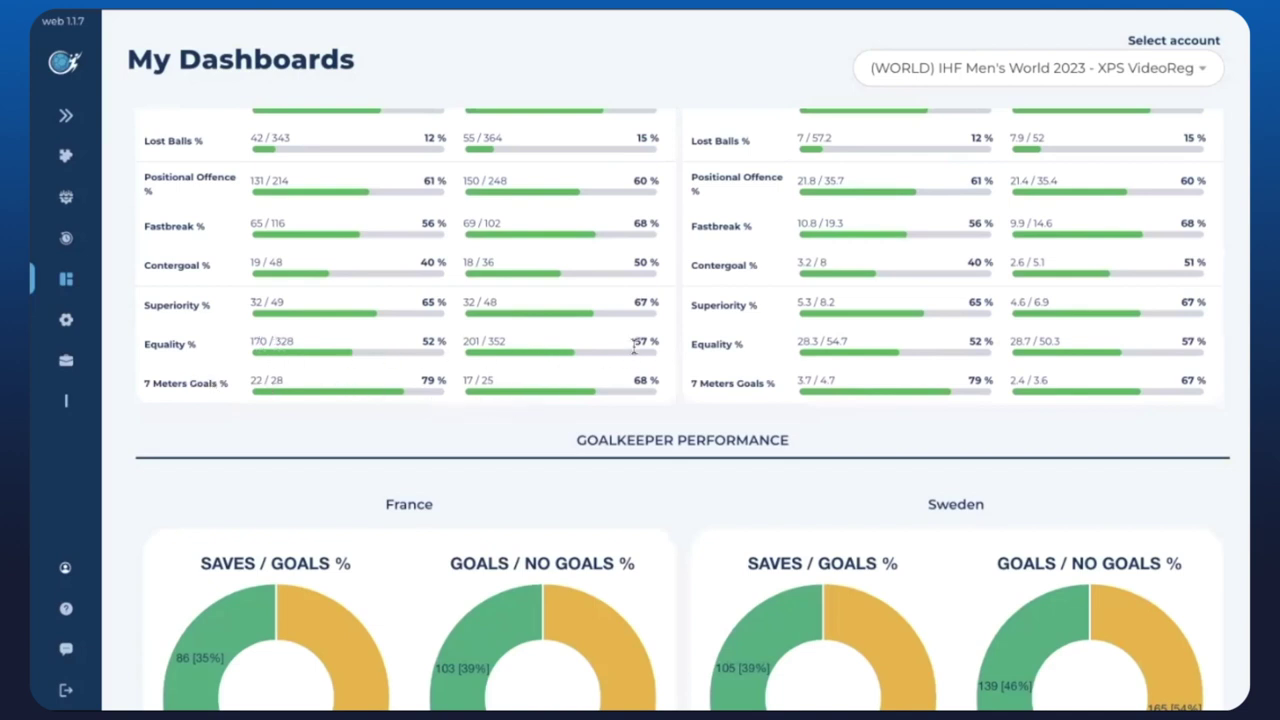
scroll(633, 345, "up", 1)
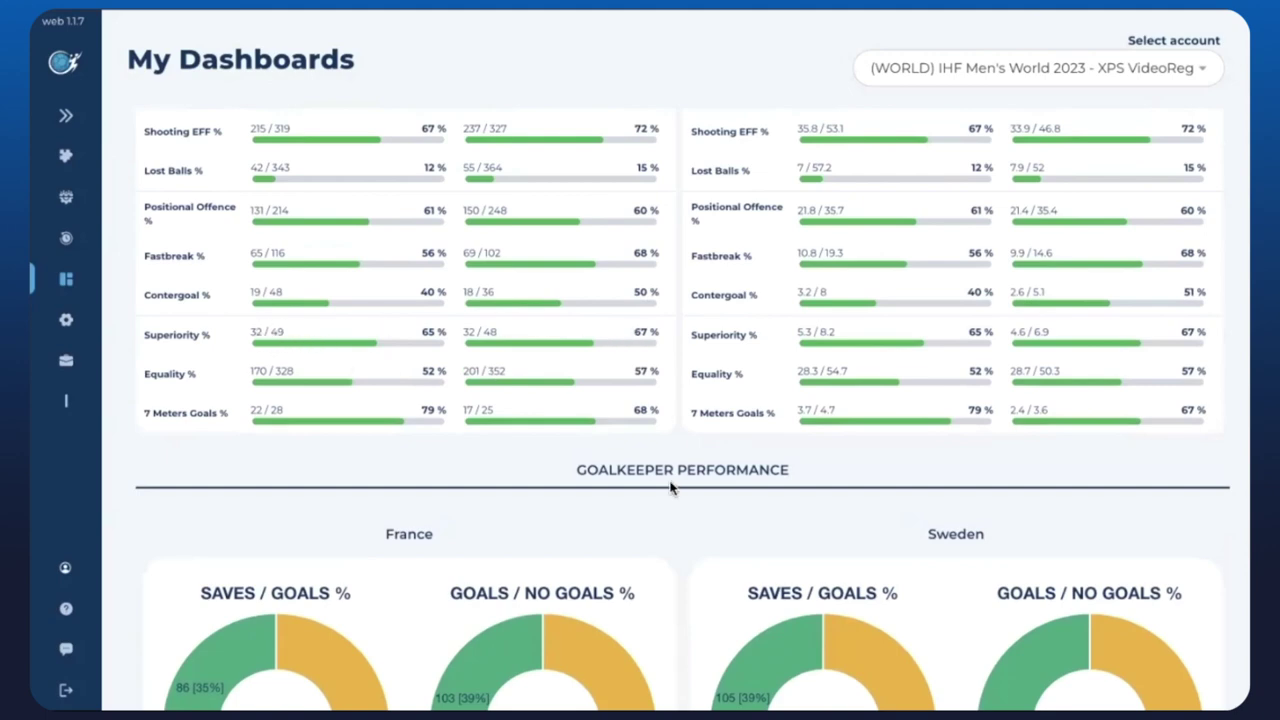
scroll(671, 489, "up", 1)
scroll(671, 489, "up", 2)
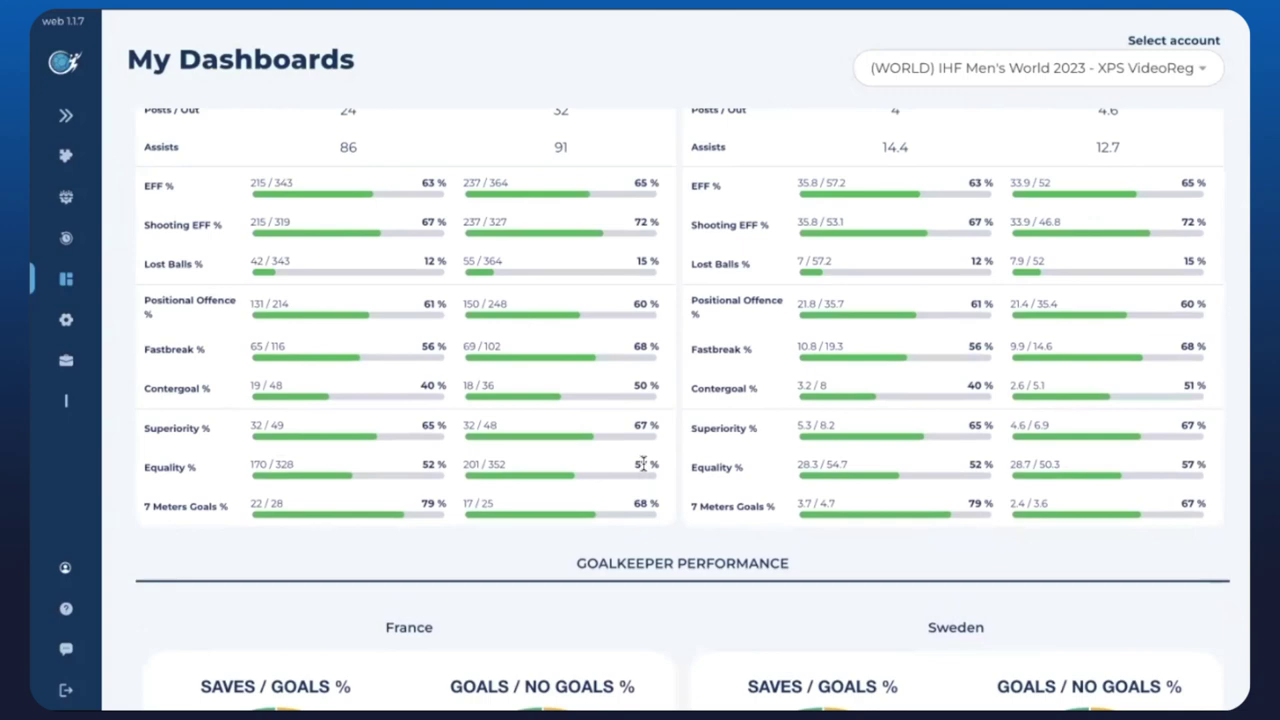
Step: Review the two teams' goalkeeper performance charts, accumulated team shooting maps and efficiency radar charts
scroll(643, 464, "down", 5)
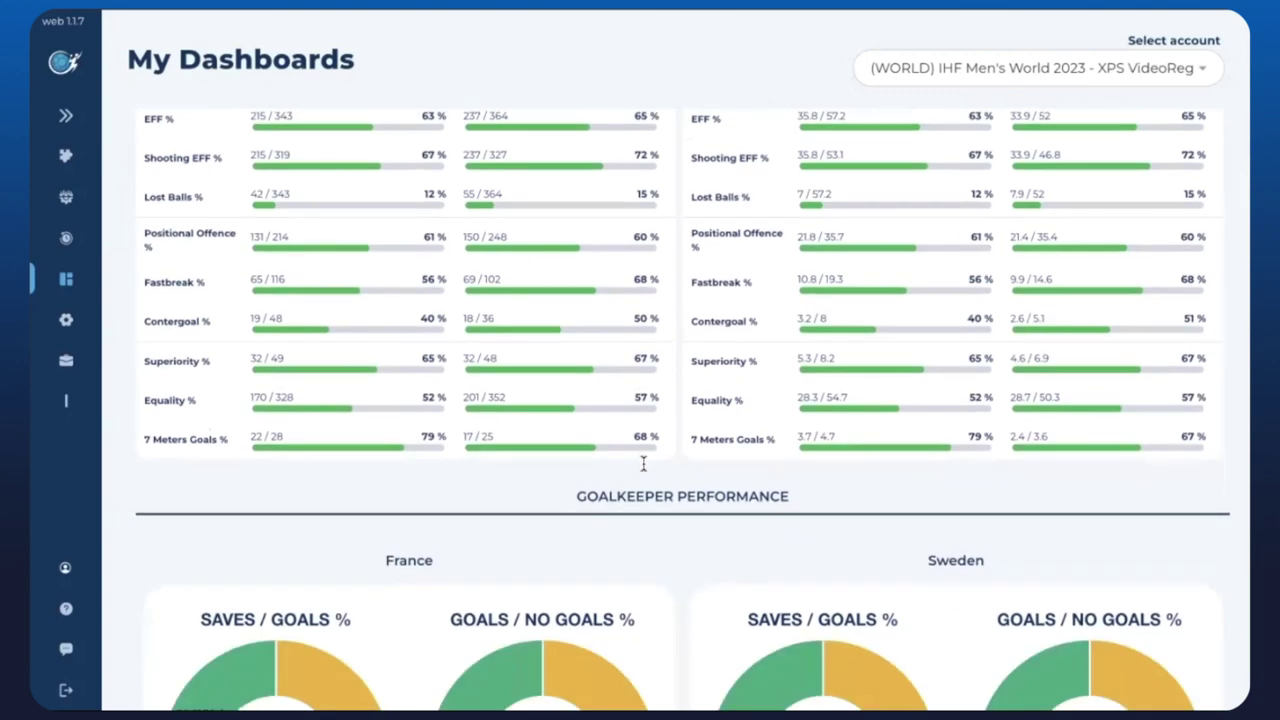
scroll(643, 468, "down", 2)
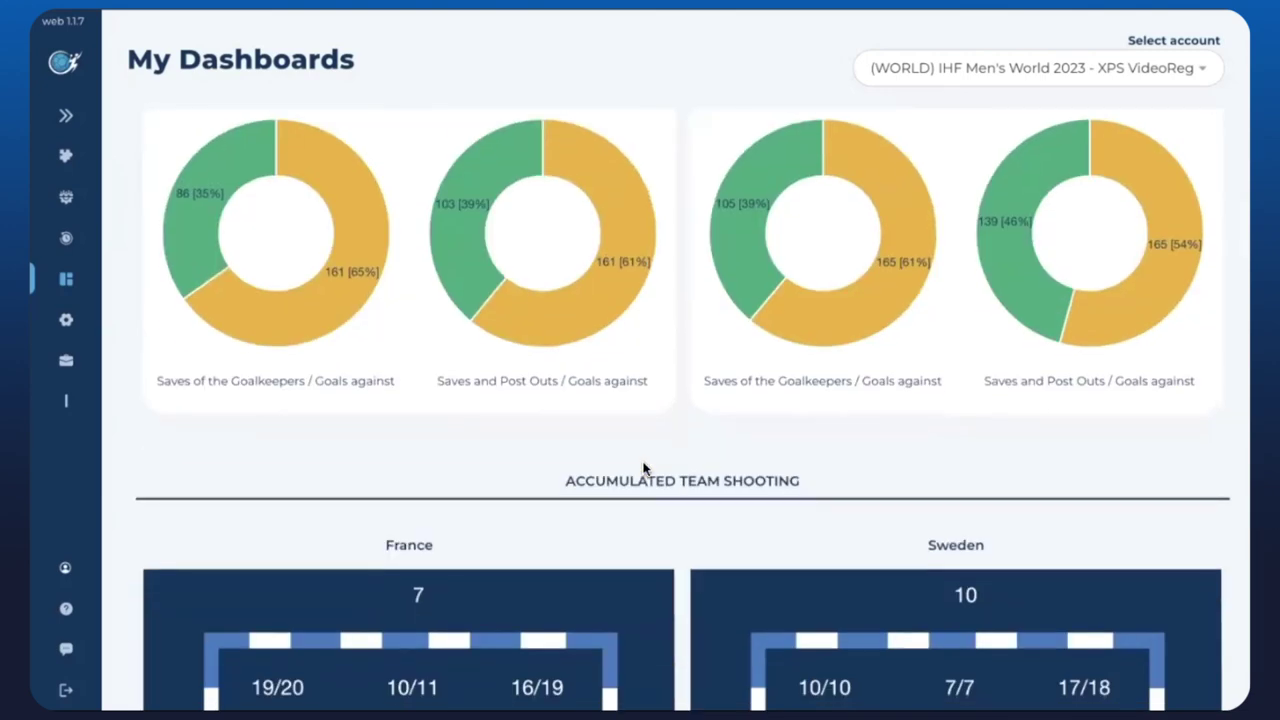
scroll(643, 467, "up", 2)
scroll(645, 466, "down", 5)
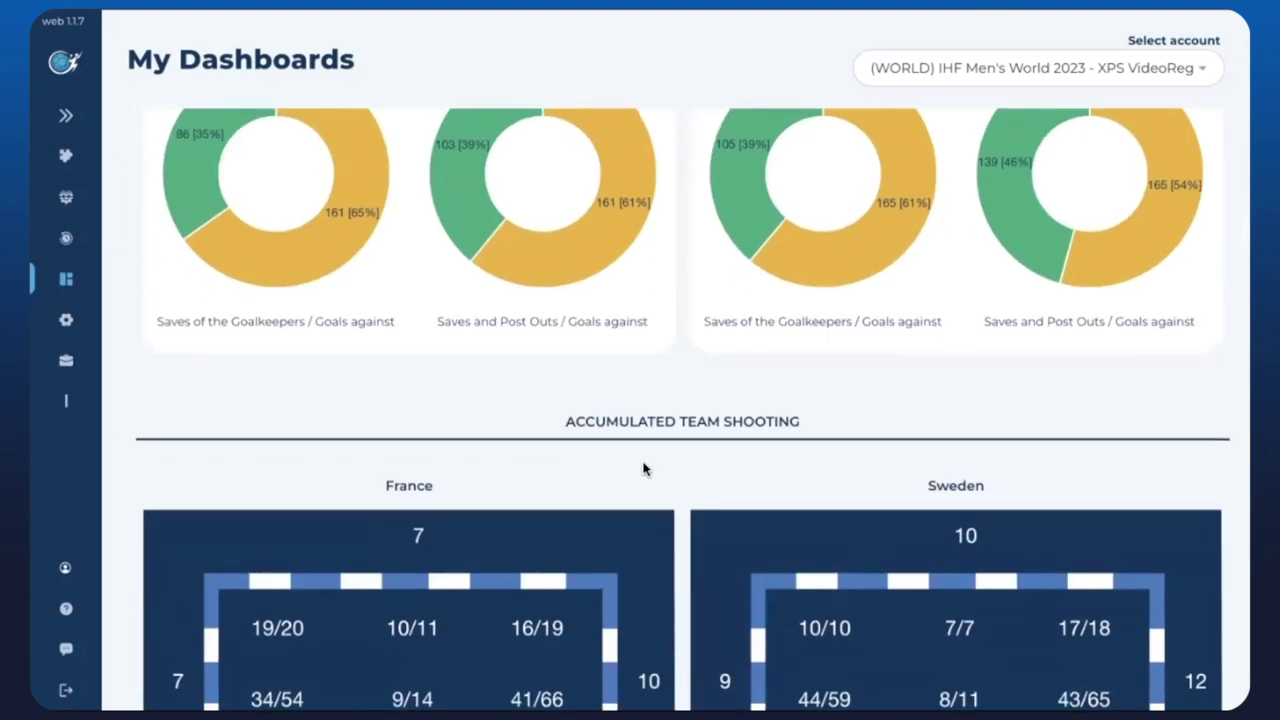
scroll(643, 468, "down", 5)
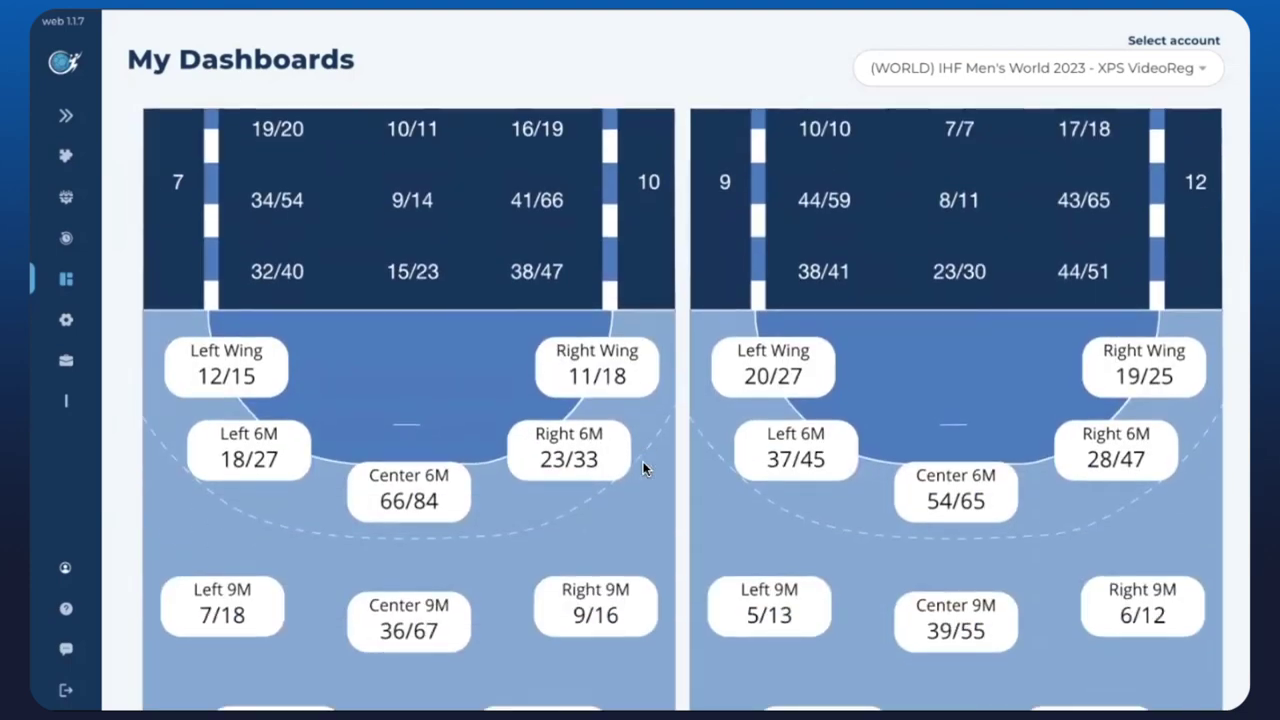
scroll(643, 468, "down", 4)
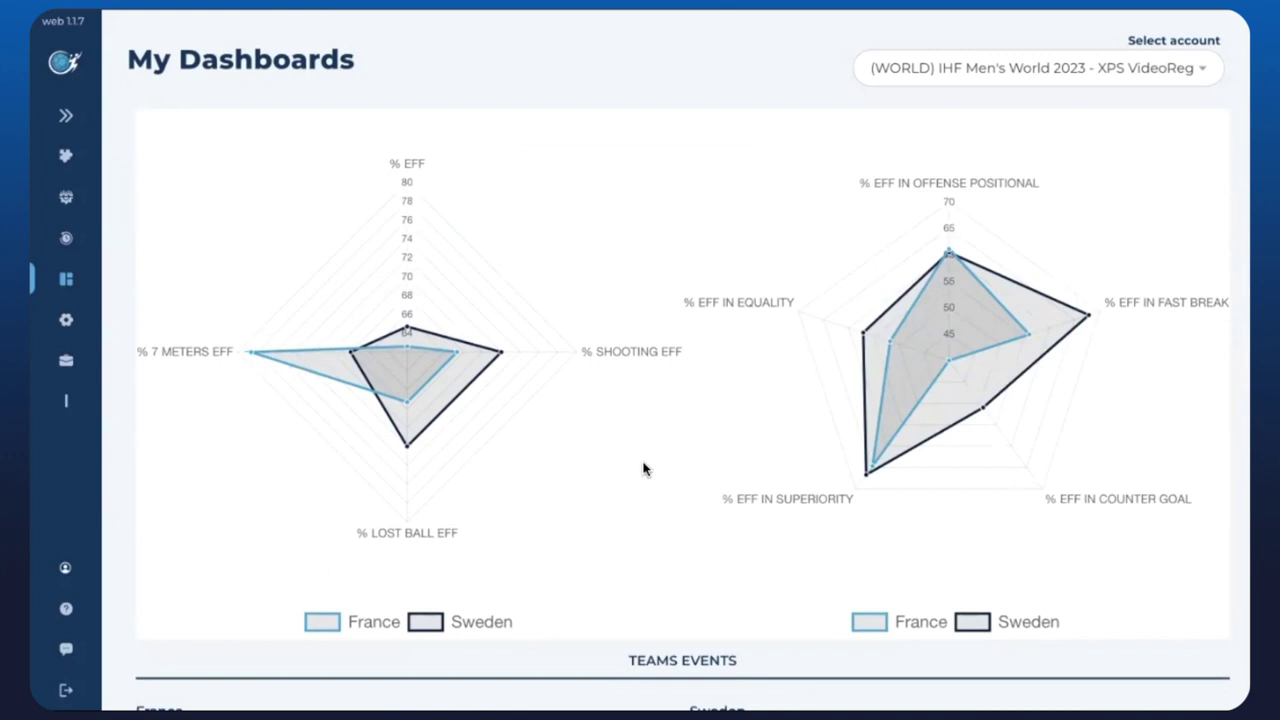
Step: Review France's and Sweden's team events, pace and phases development by game, and player statistics
scroll(643, 468, "down", 5)
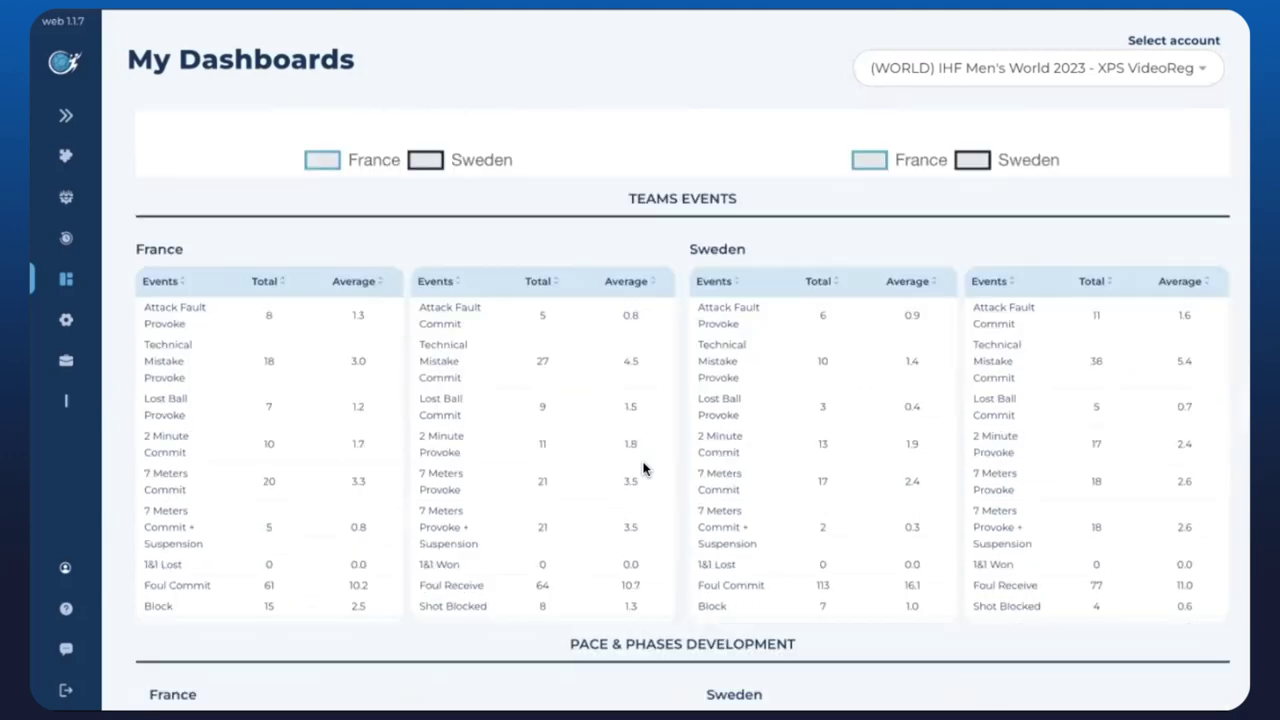
scroll(643, 468, "down", 3)
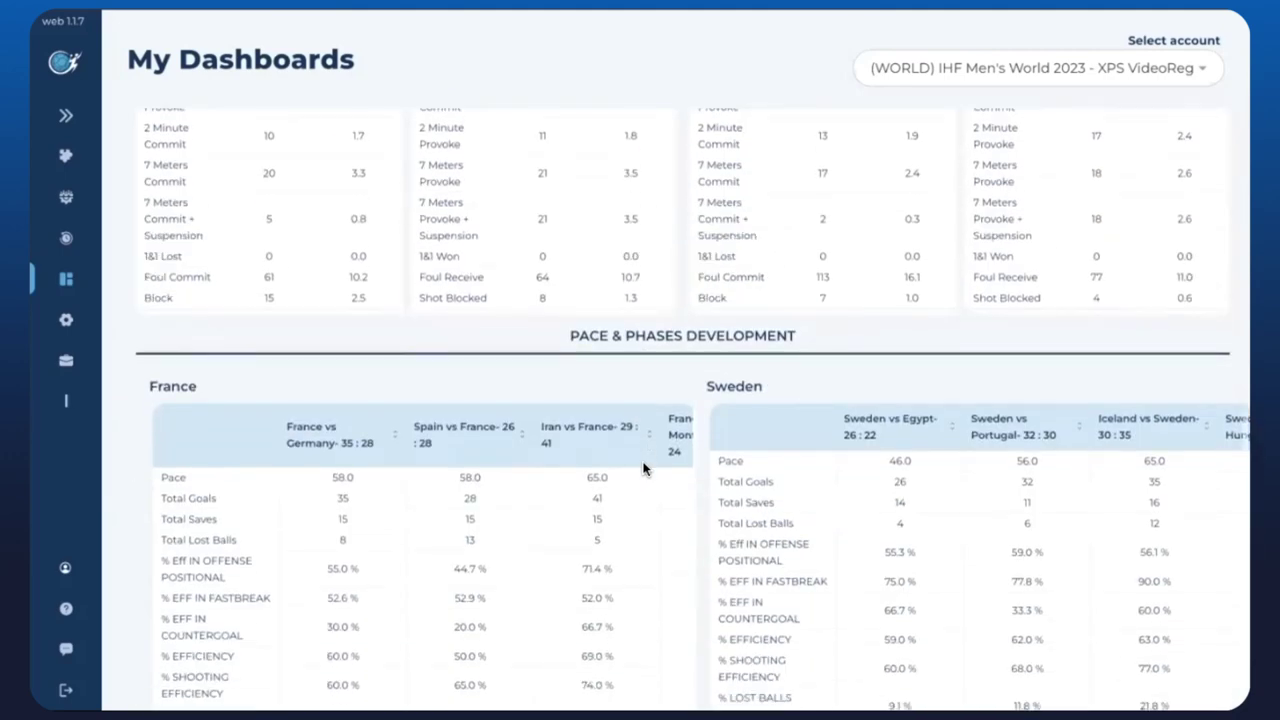
scroll(643, 468, "down", 5)
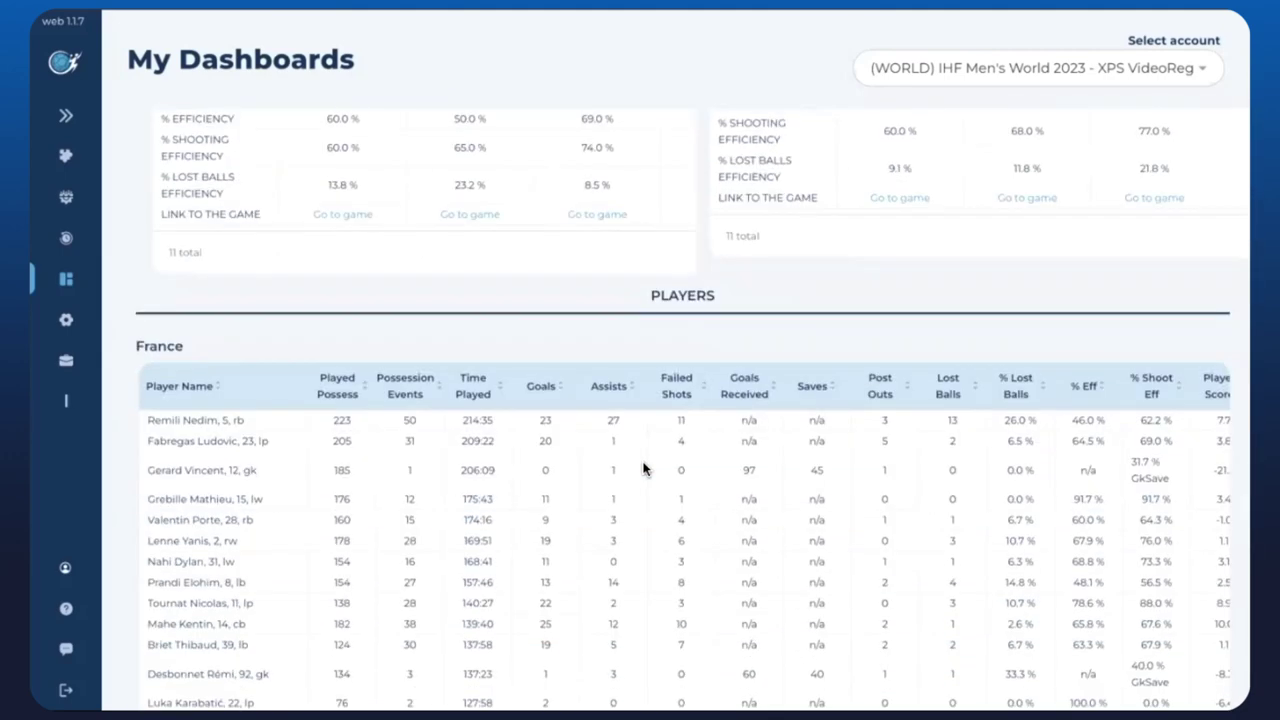
scroll(643, 468, "down", 5)
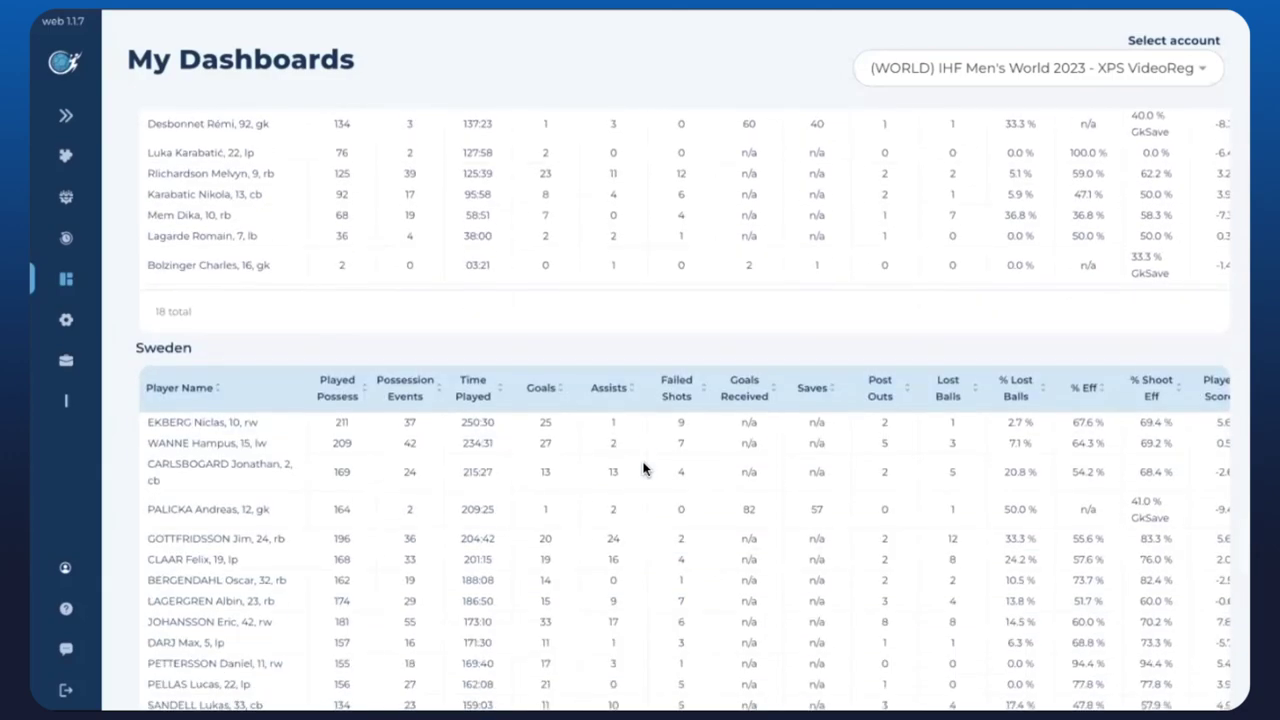
scroll(643, 468, "up", 12)
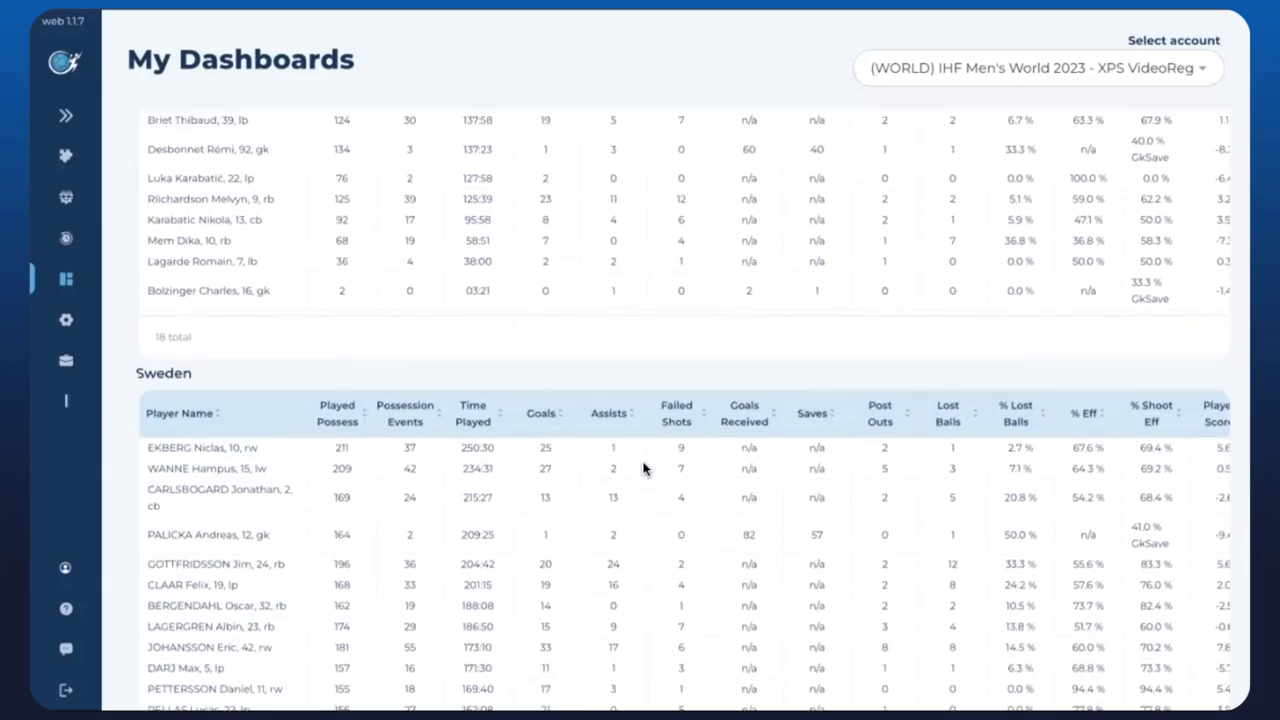
scroll(643, 468, "up", 10)
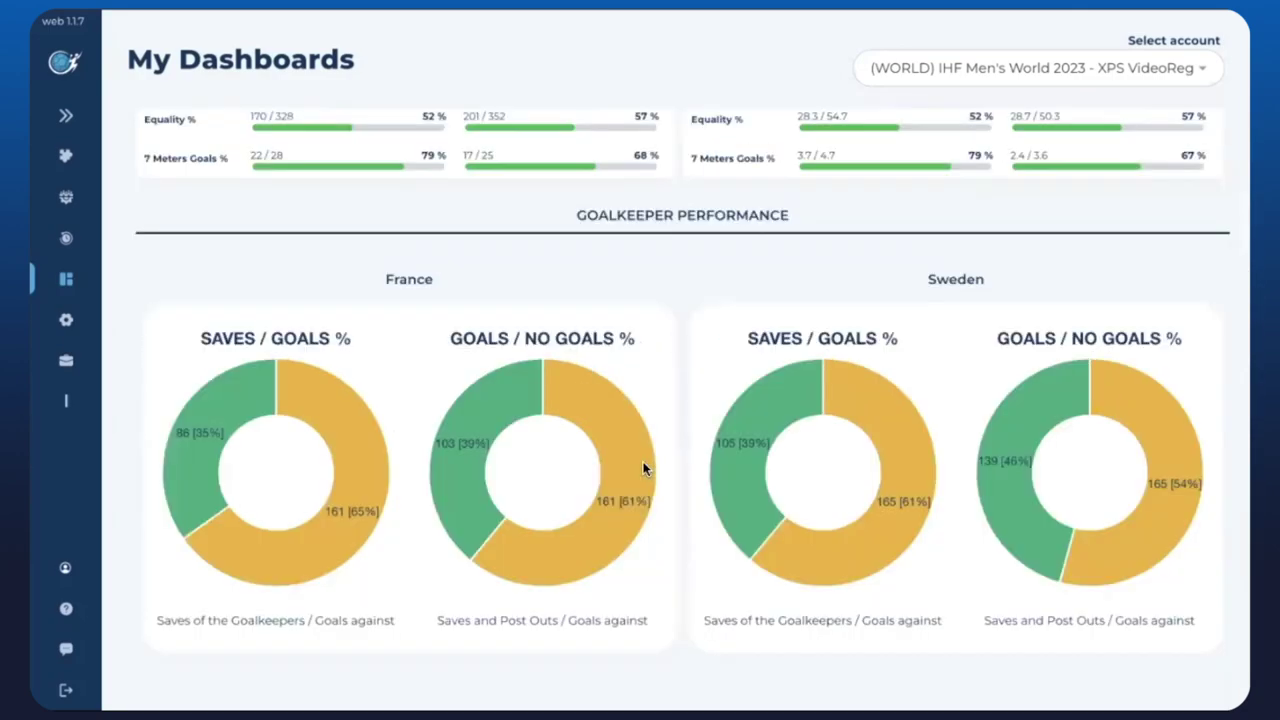
Step: Set up the Totals dashboard in Complete Mode with all teams and all games included
left_click(938, 137)
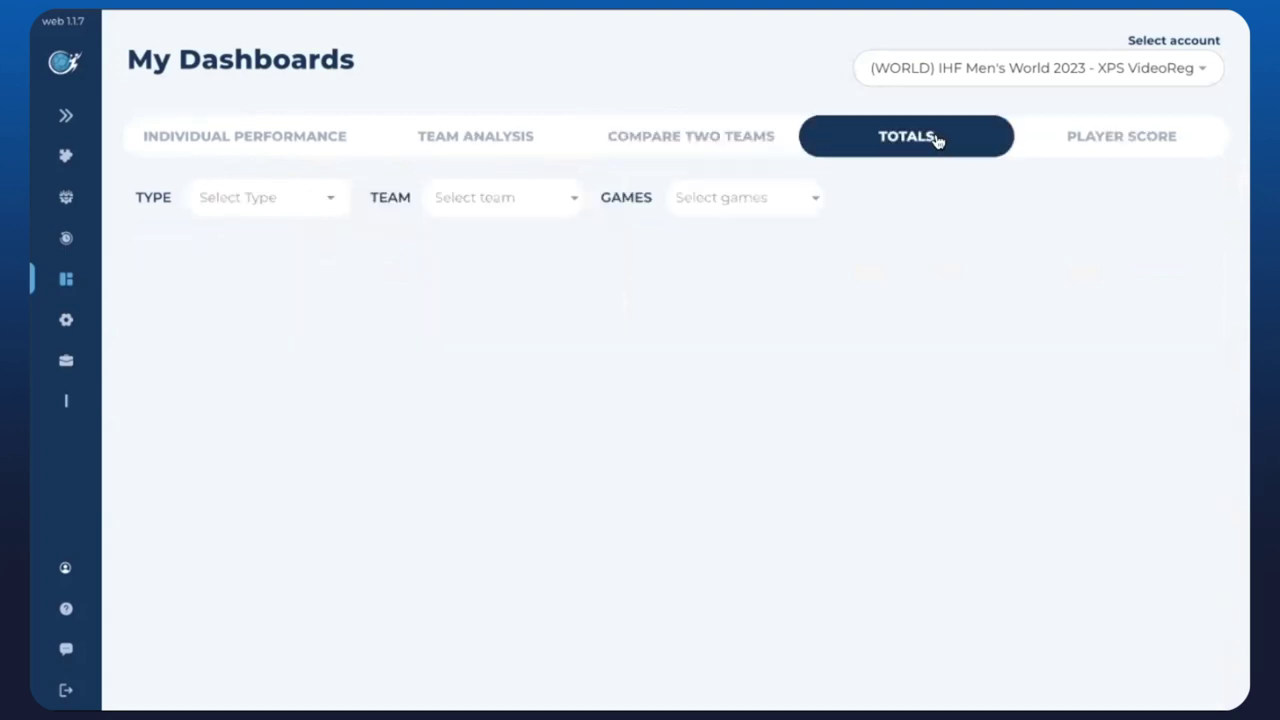
left_click(291, 210)
left_click(298, 247)
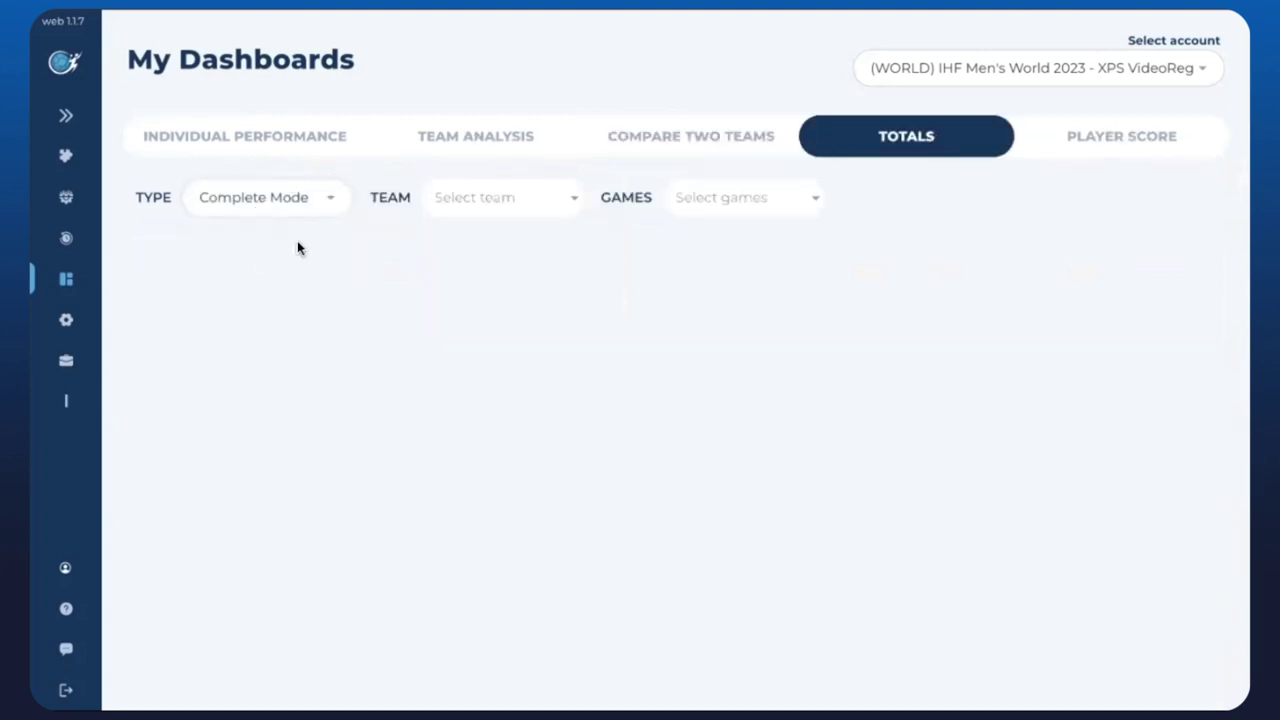
left_click(474, 205)
left_click(449, 200)
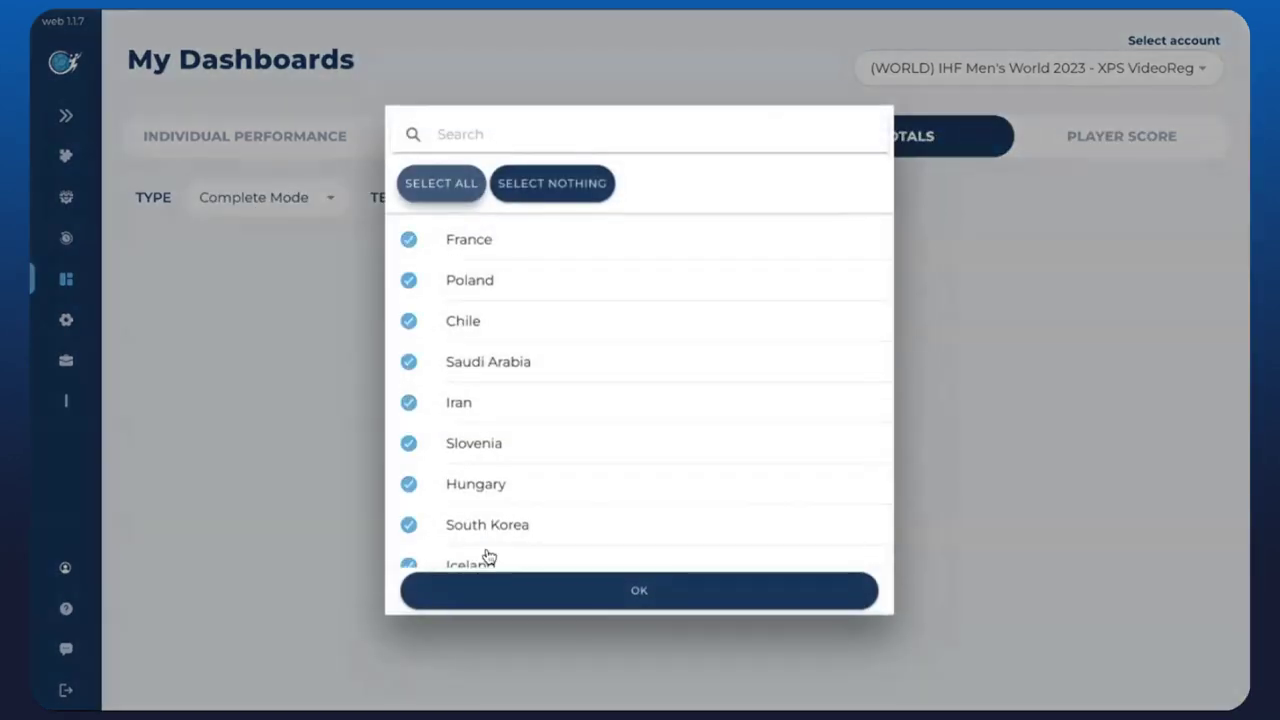
left_click(534, 592)
left_click(755, 192)
left_click(442, 181)
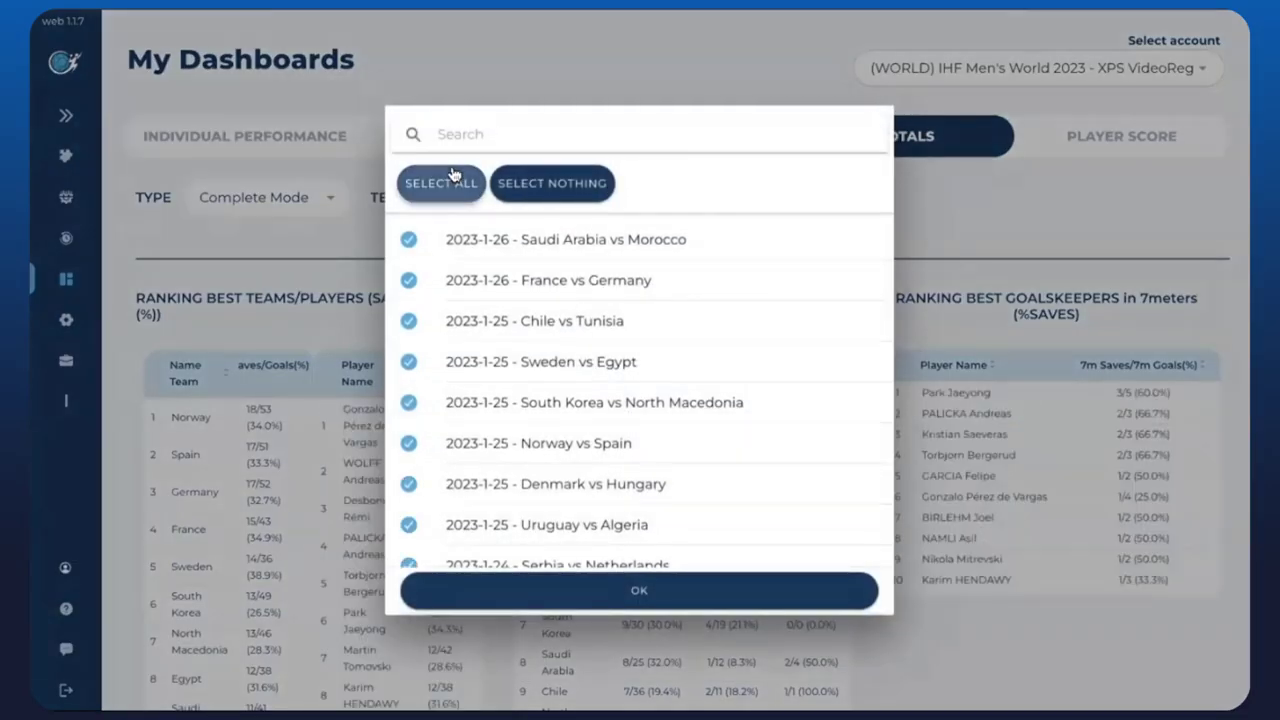
left_click(600, 595)
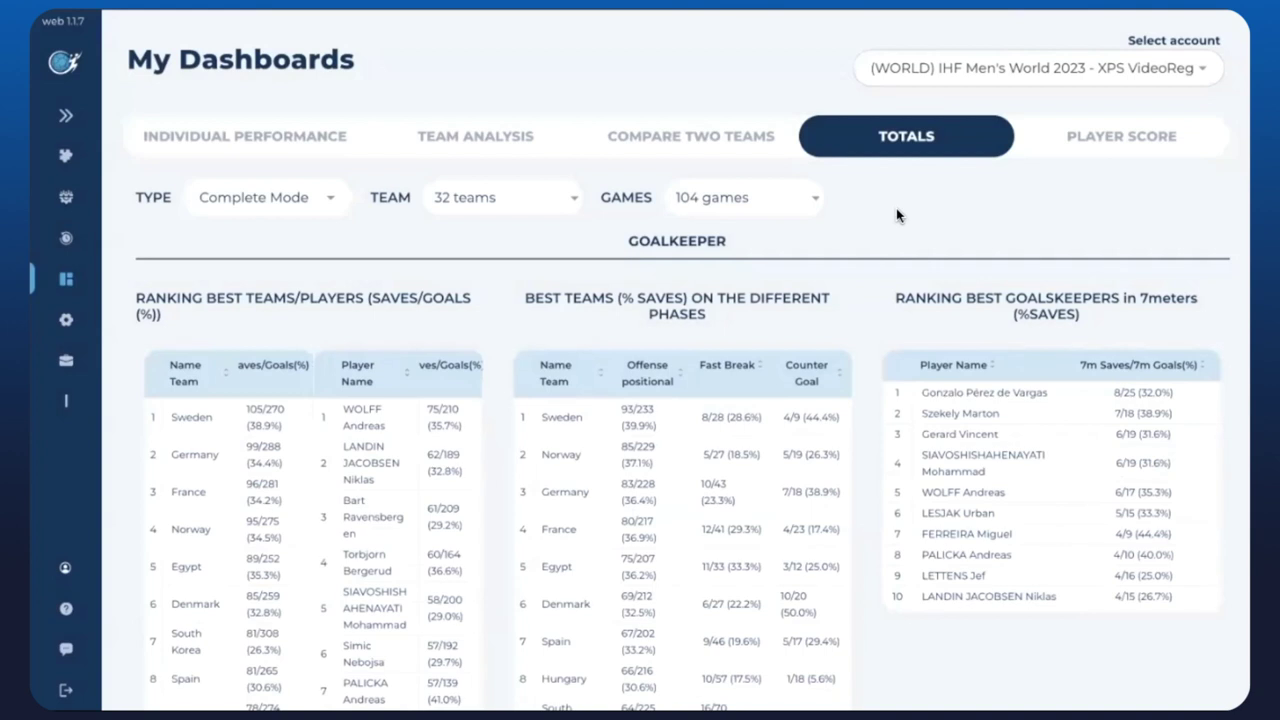
Step: Review the goalkeeper rankings and compare all teams by total goals and total % efficiency across the game phases
scroll(896, 208, "down", 5)
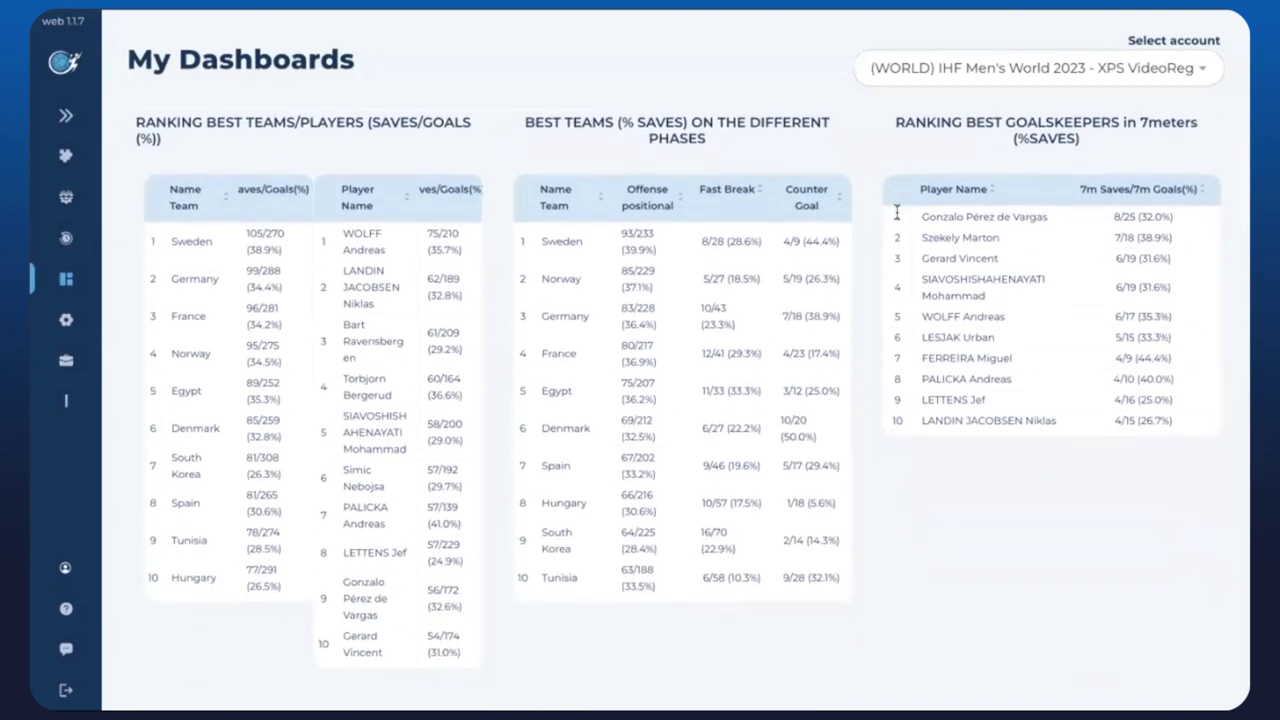
scroll(897, 210, "down", 5)
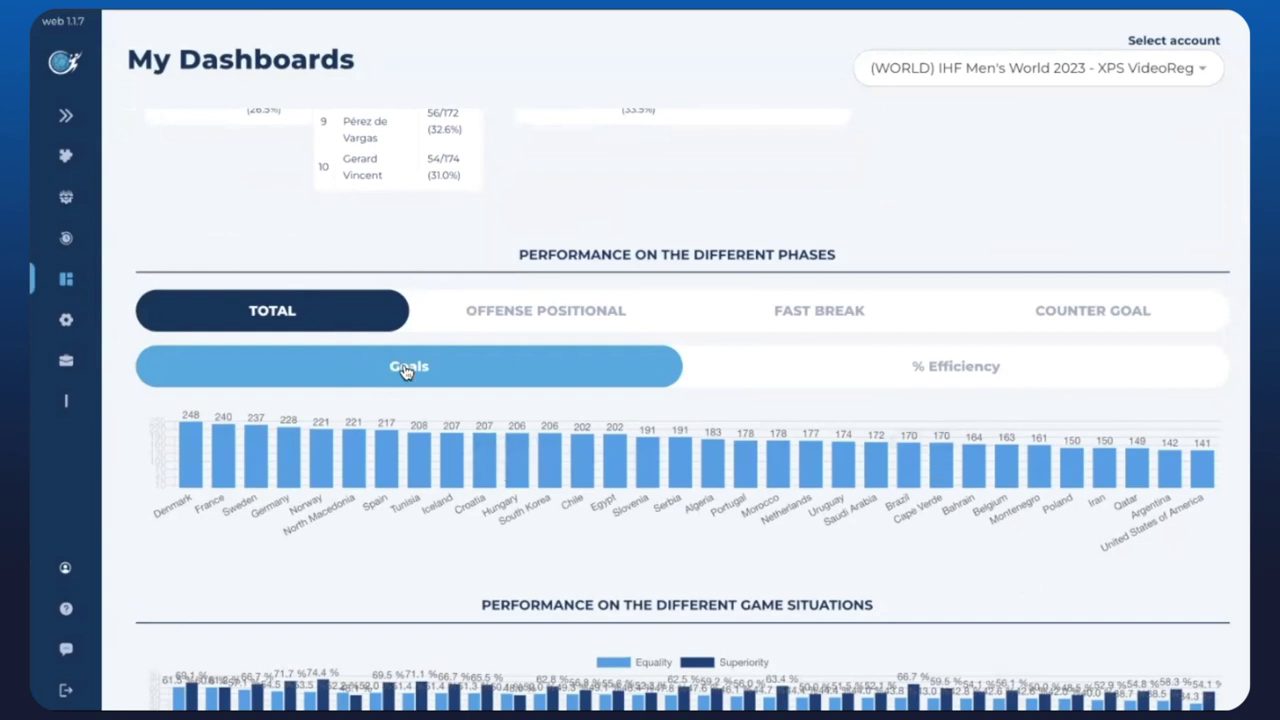
left_click(898, 387)
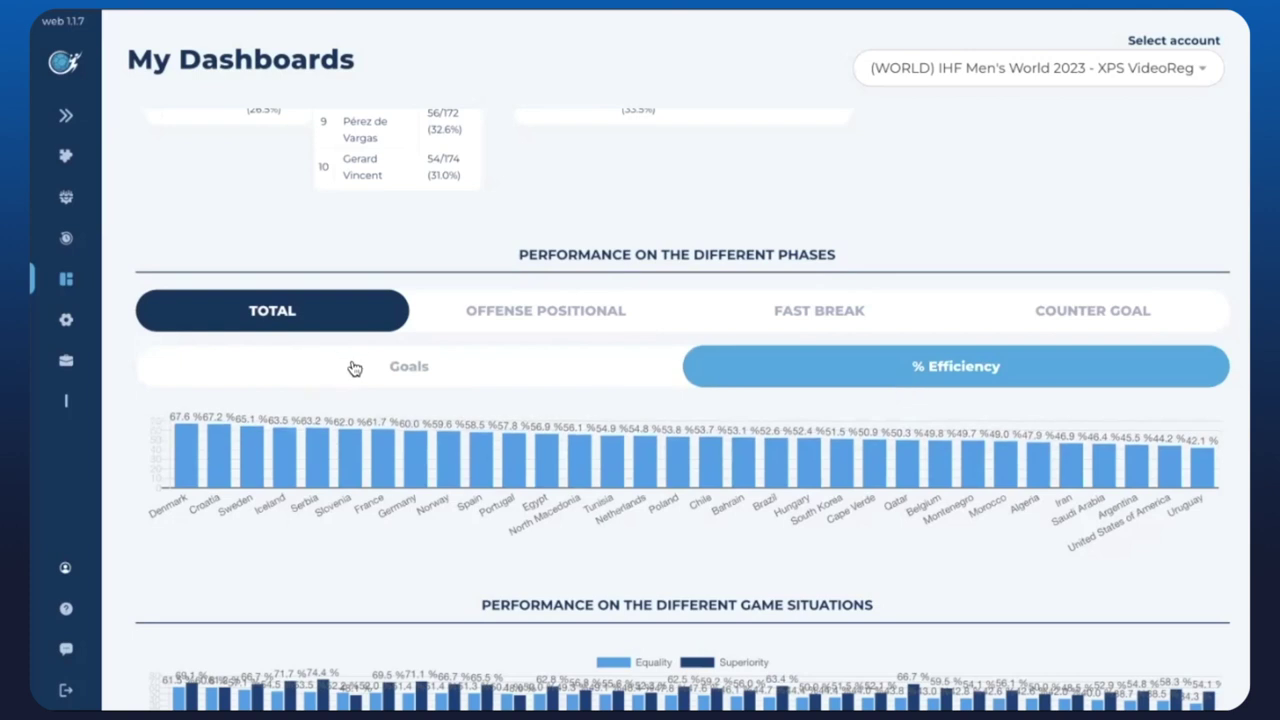
left_click(355, 369)
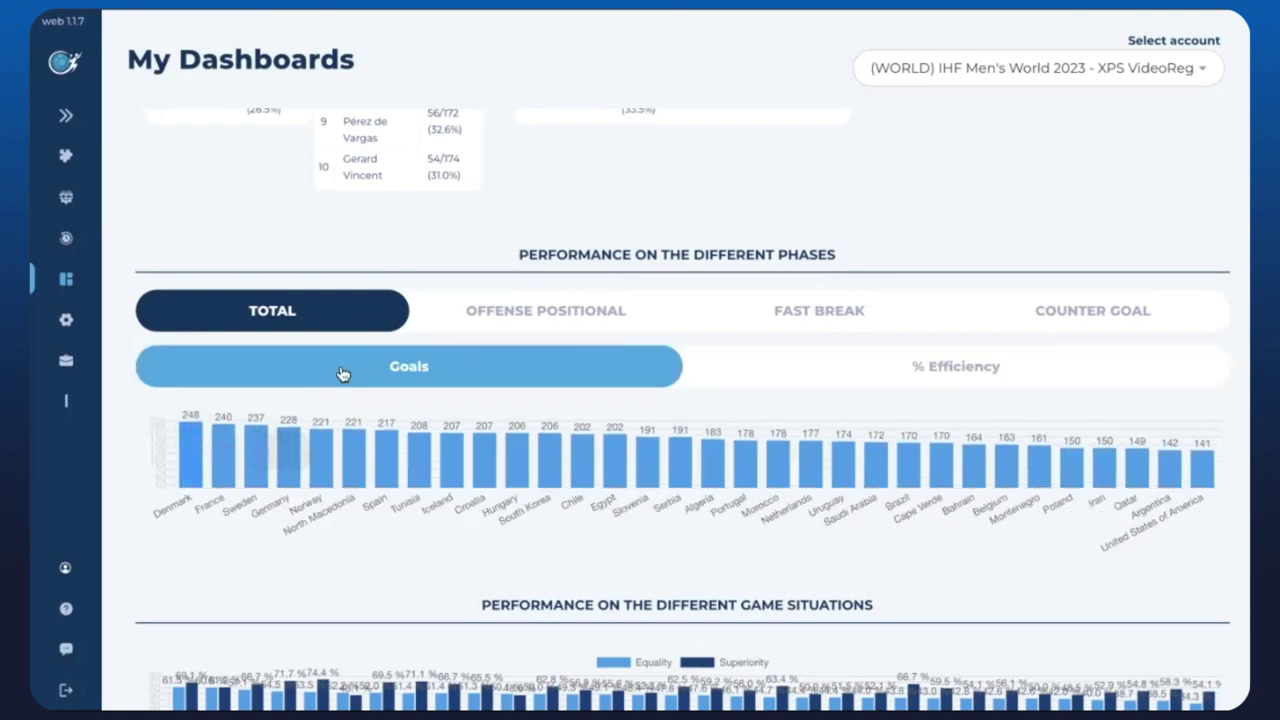
left_click(838, 371)
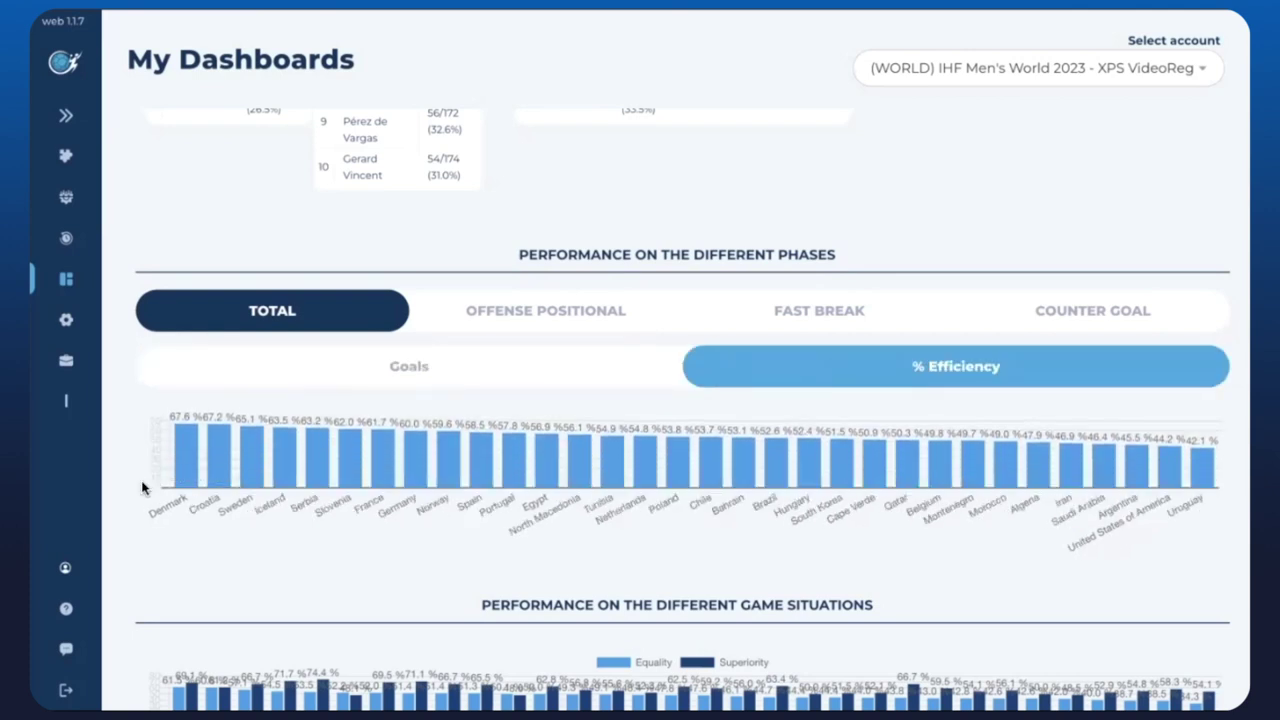
left_click(360, 366)
Step: Compare the teams' goals and % efficiency in the Offense Positional phase, checking the leading teams' bars
left_click(546, 318)
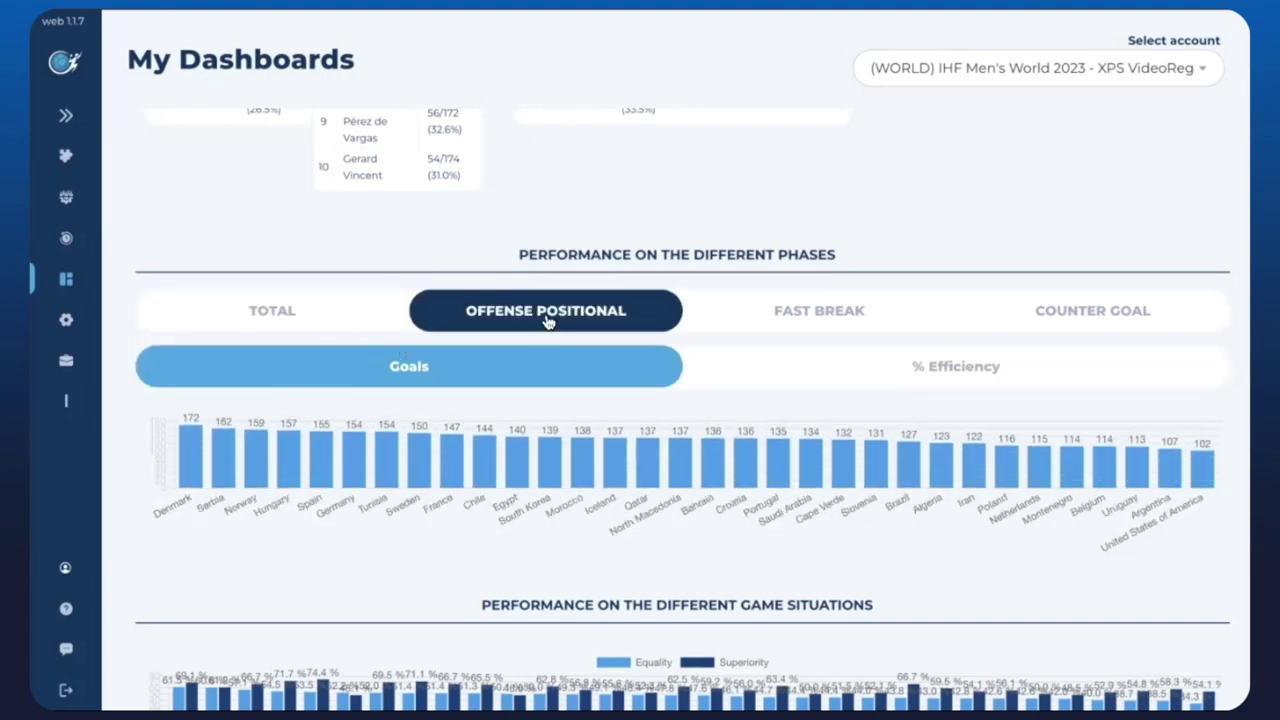
mouse_move(195, 445)
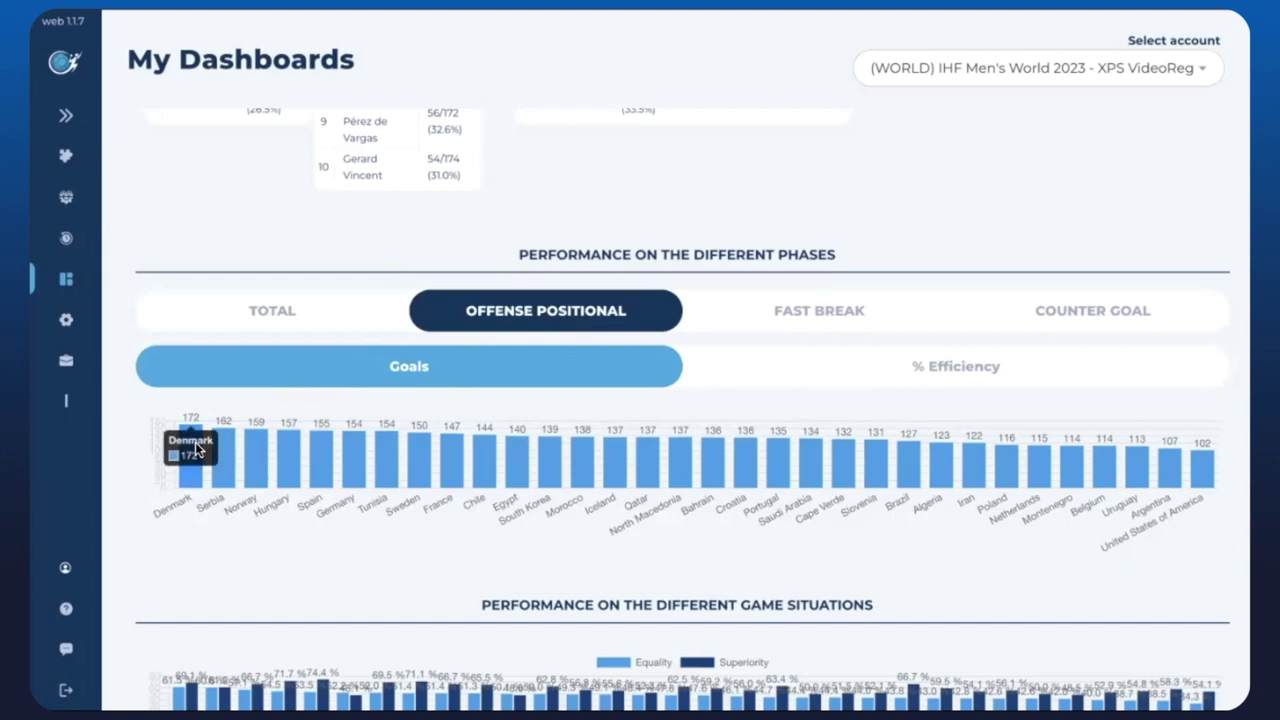
left_click(910, 381)
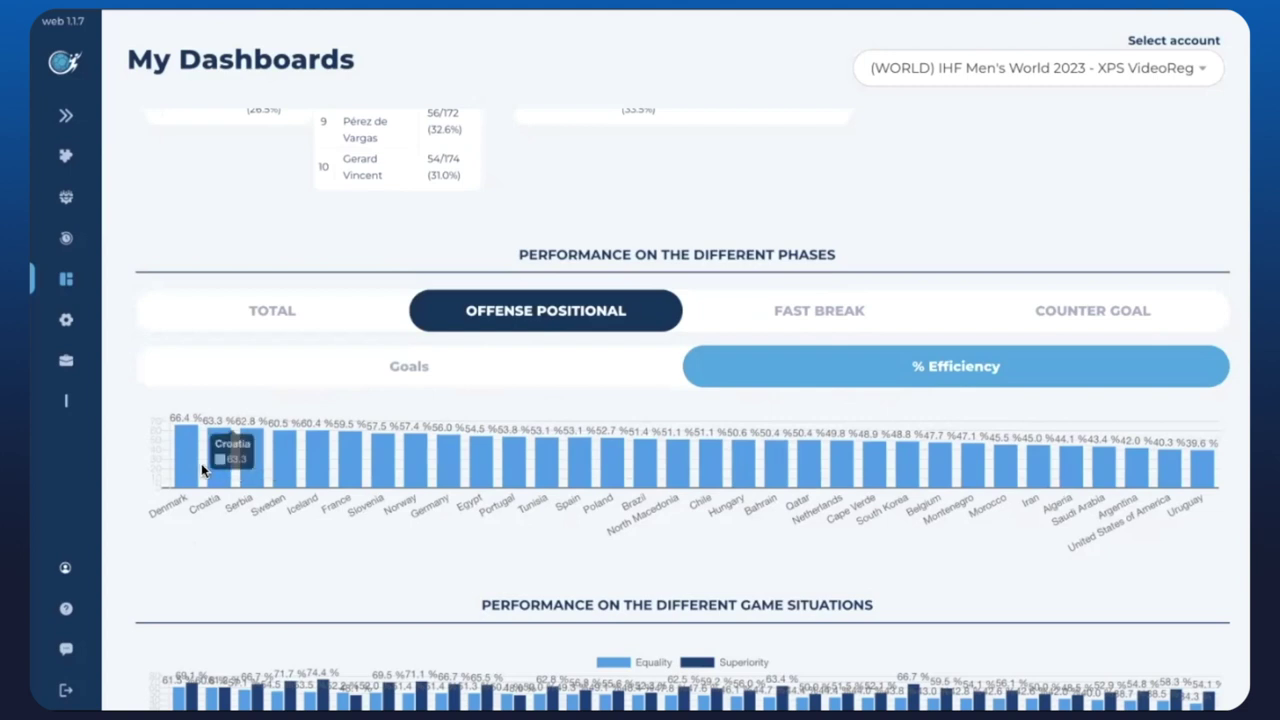
mouse_move(205, 457)
Step: Compare the teams' Fast Break goals with their % efficiency, checking France, Sweden and Croatia in the charts
left_click(771, 322)
left_click(536, 375)
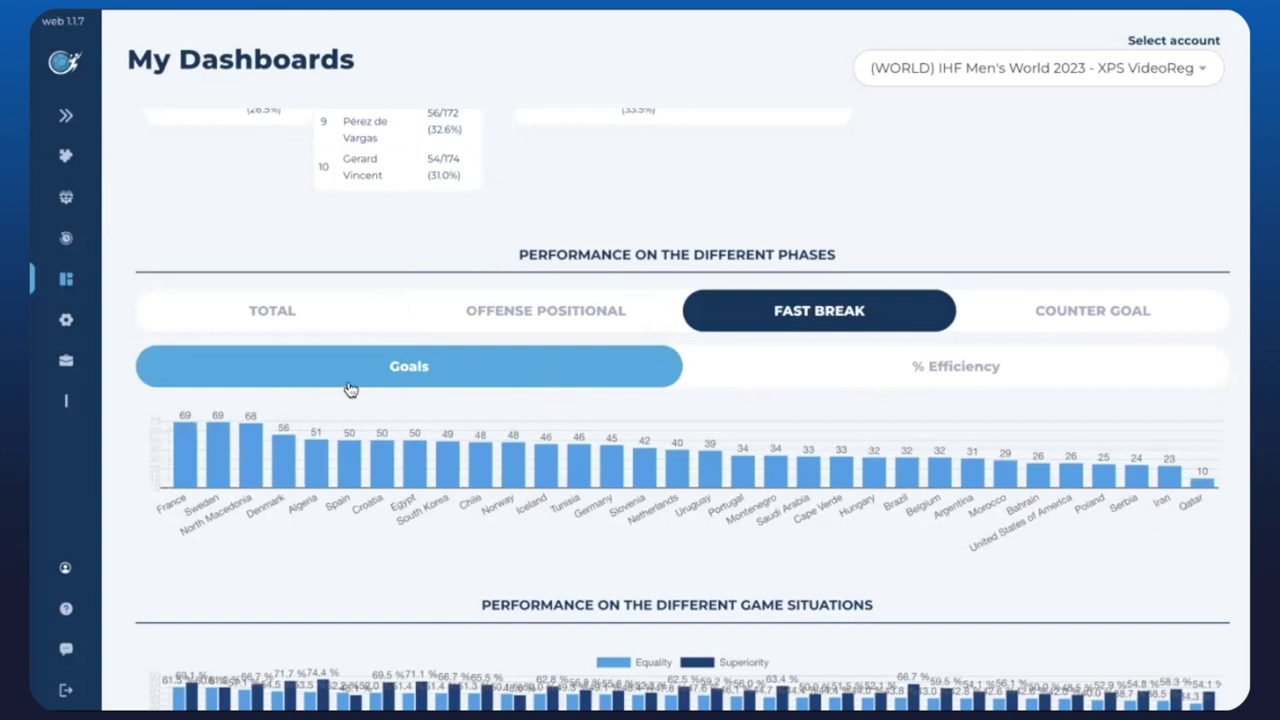
mouse_move(223, 447)
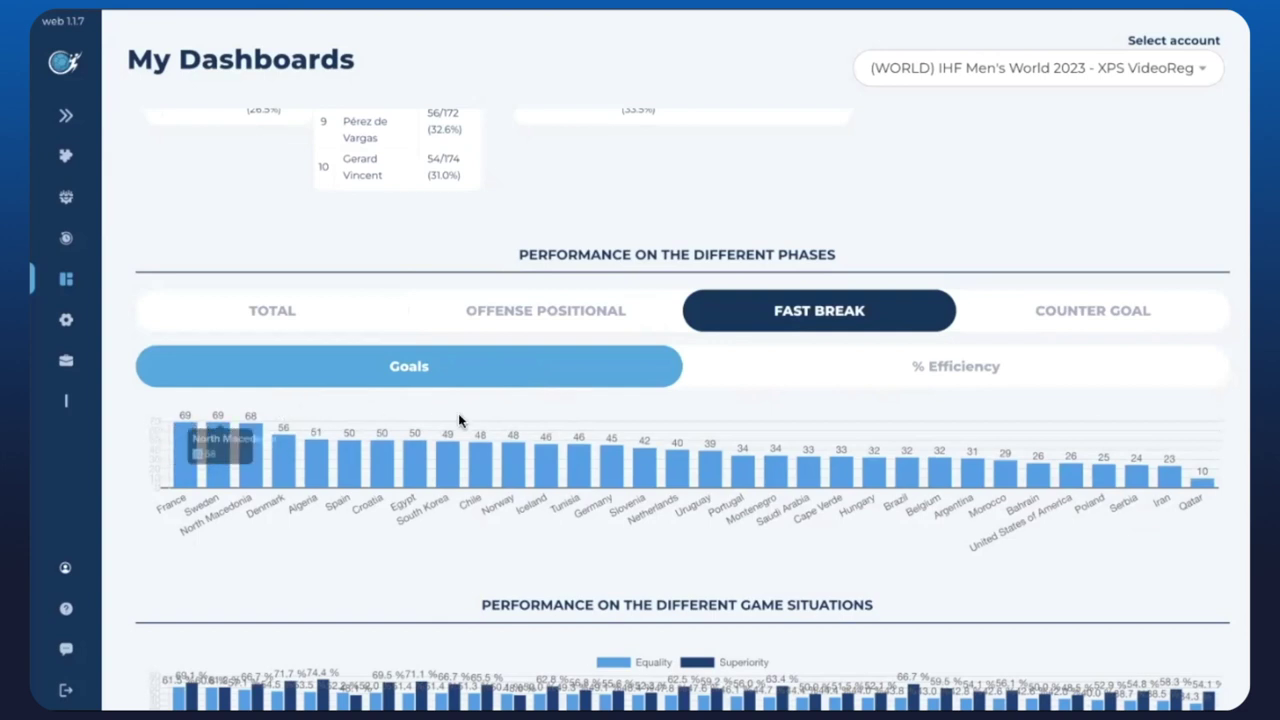
left_click(810, 369)
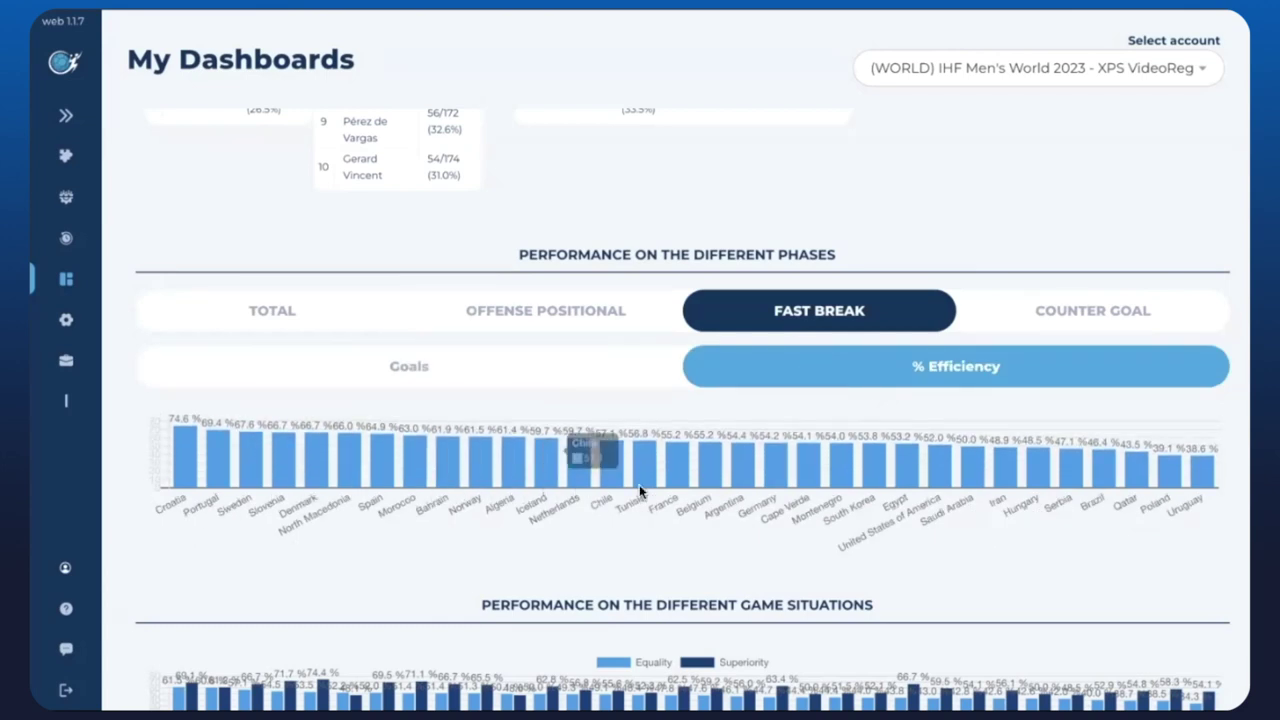
mouse_move(681, 479)
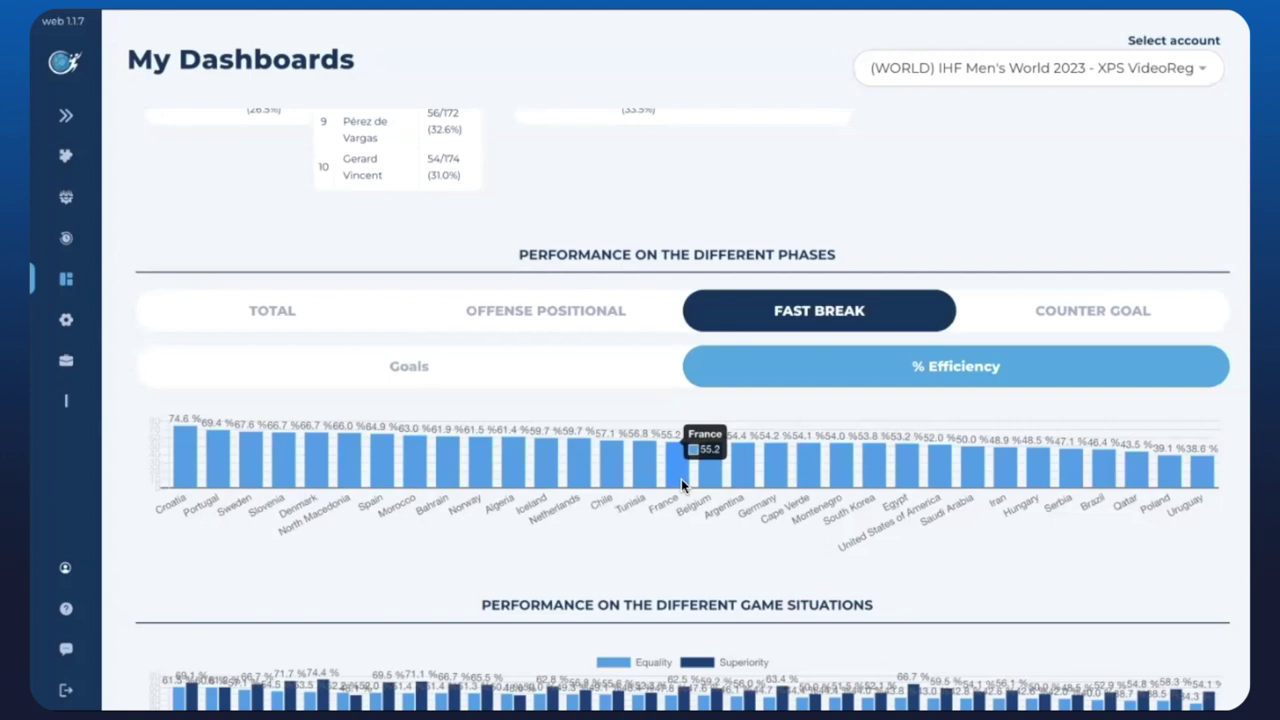
mouse_move(257, 478)
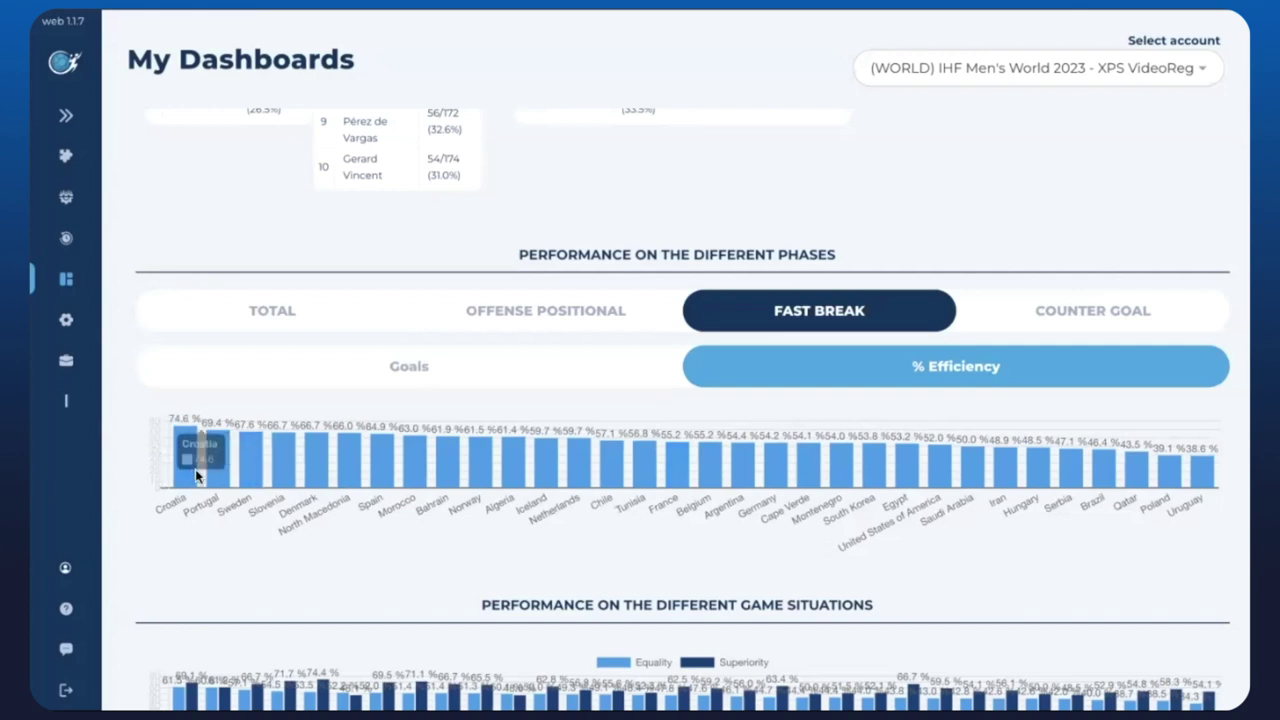
left_click(397, 366)
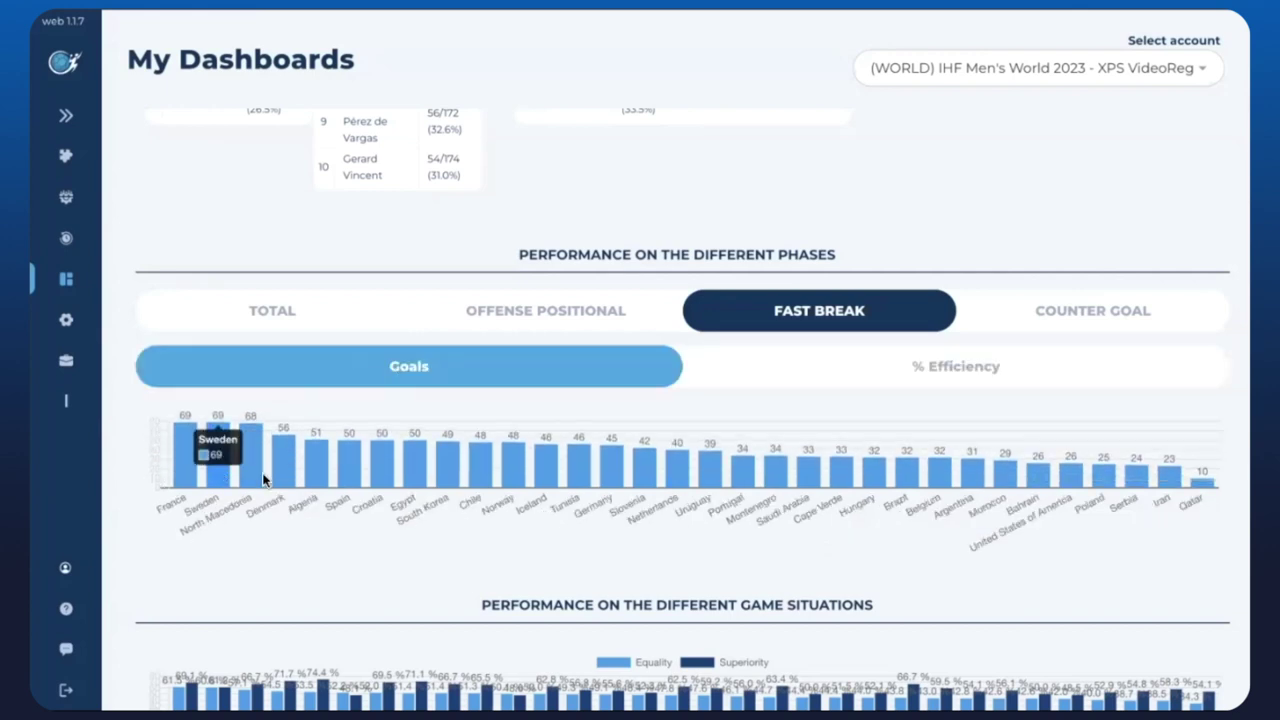
mouse_move(383, 468)
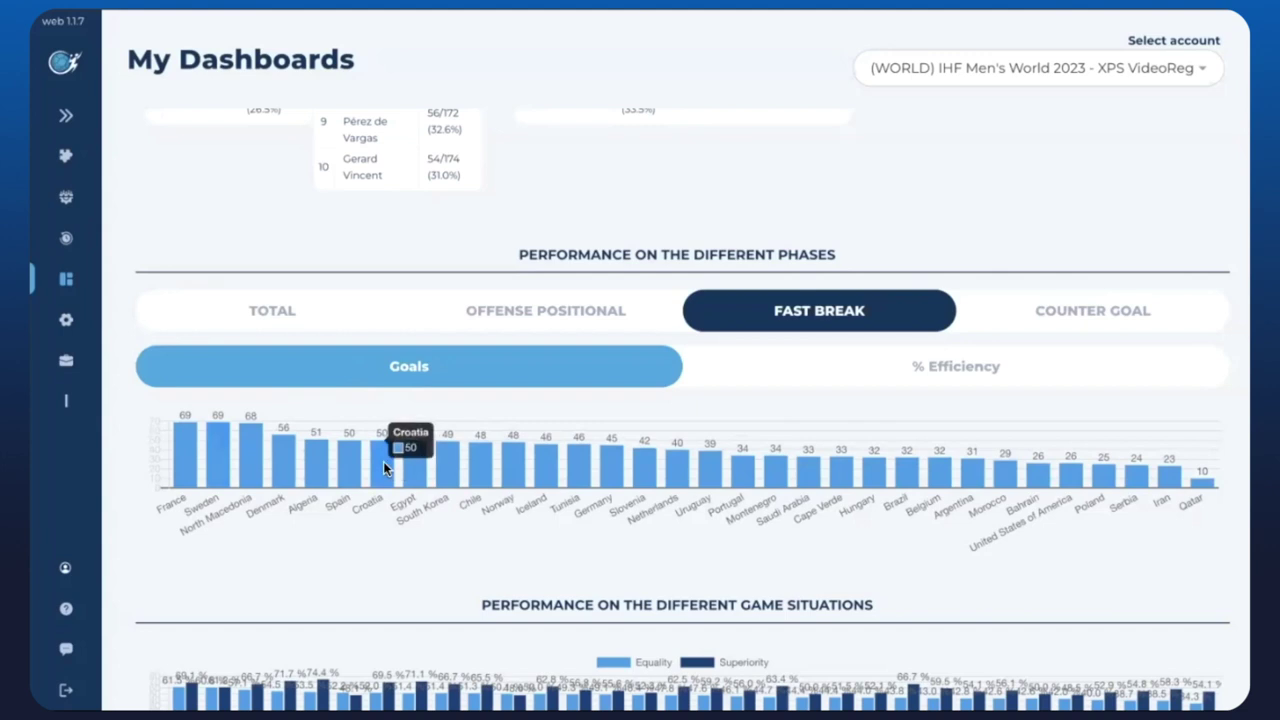
left_click(862, 361)
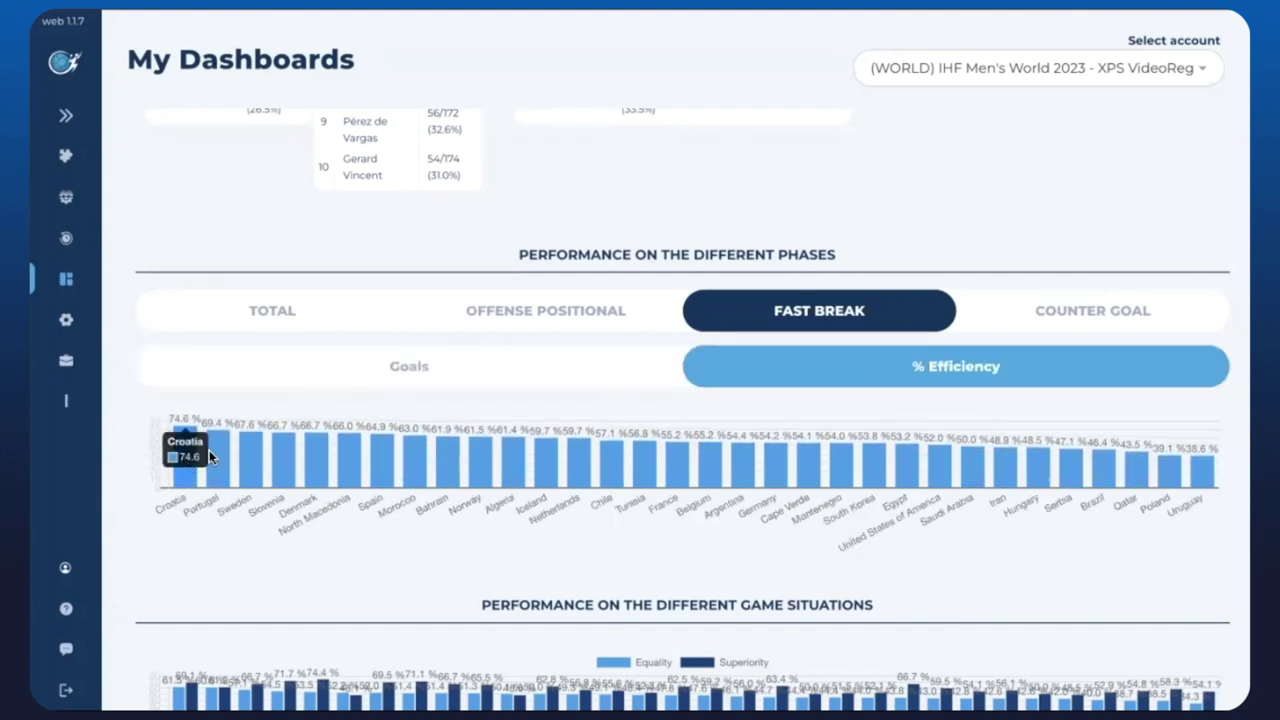
Step: View the teams' Counter Goal goals and return the phase chart to Total
left_click(1037, 312)
left_click(566, 377)
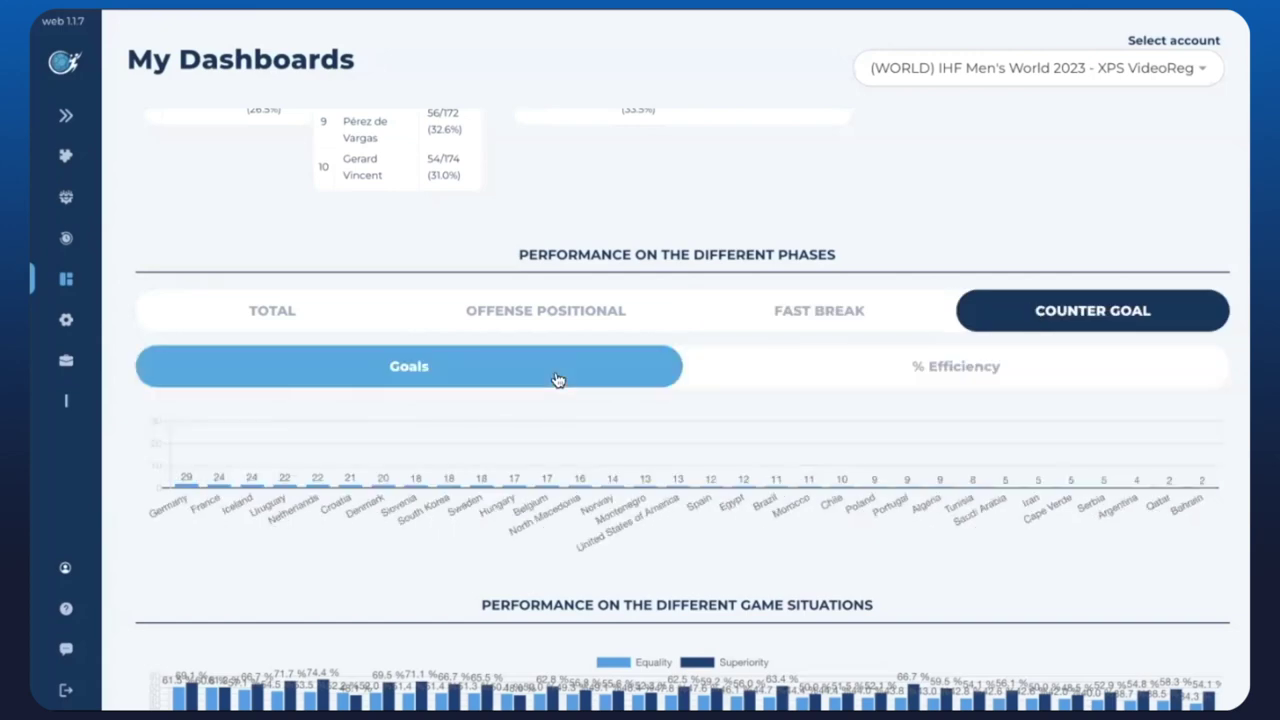
left_click(329, 320)
Step: Review performance in the different game situations, the action event rankings and the players ranking by time played and possessions
scroll(473, 453, "down", 2)
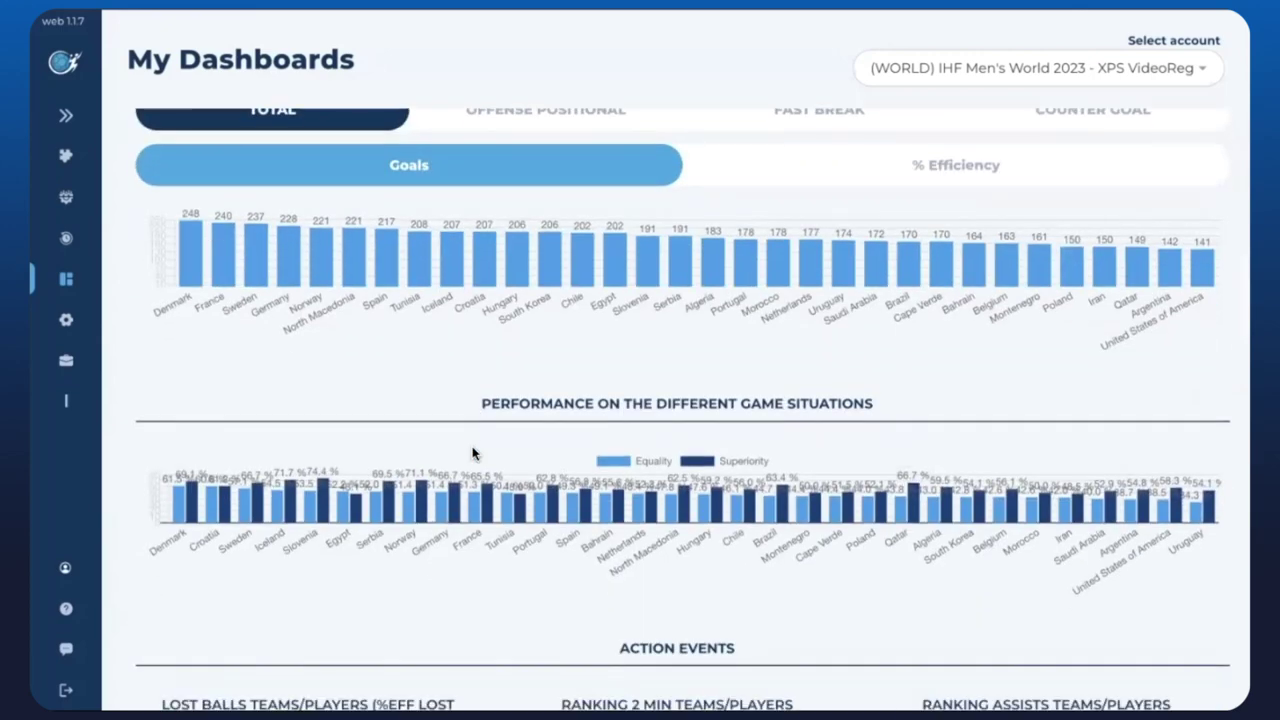
scroll(473, 453, "down", 5)
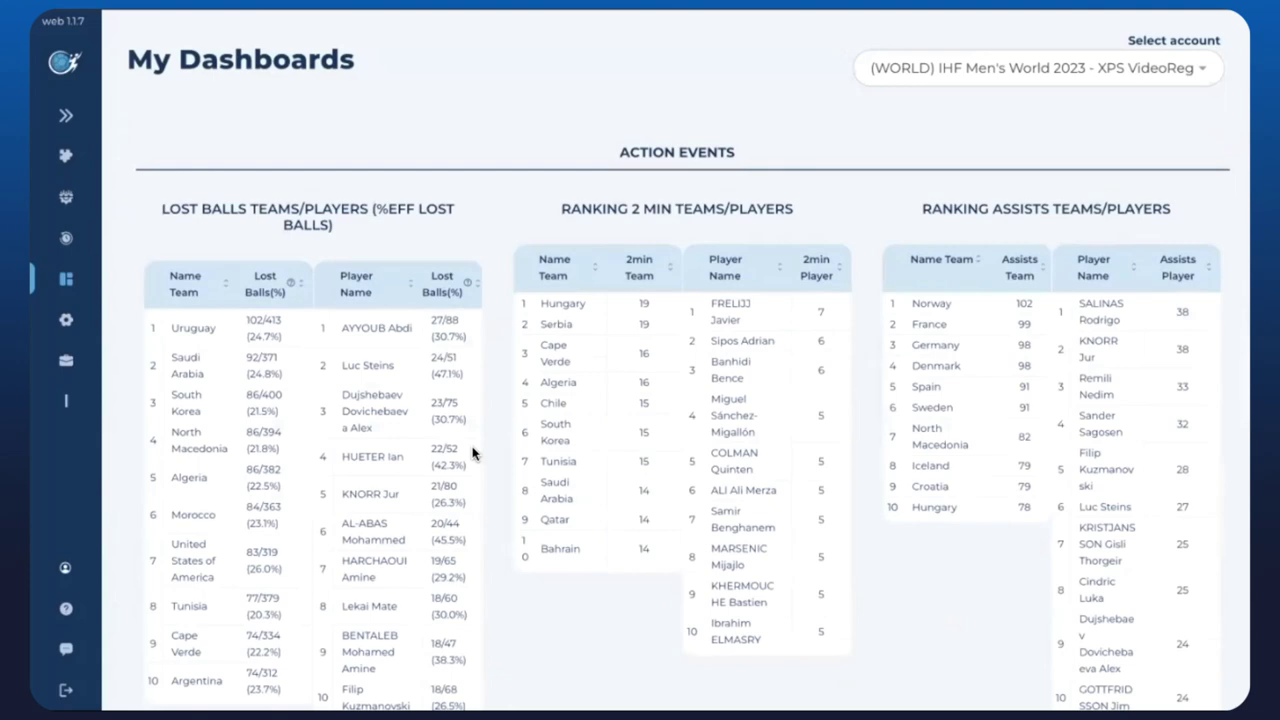
scroll(472, 453, "down", 7)
scroll(472, 453, "down", 5)
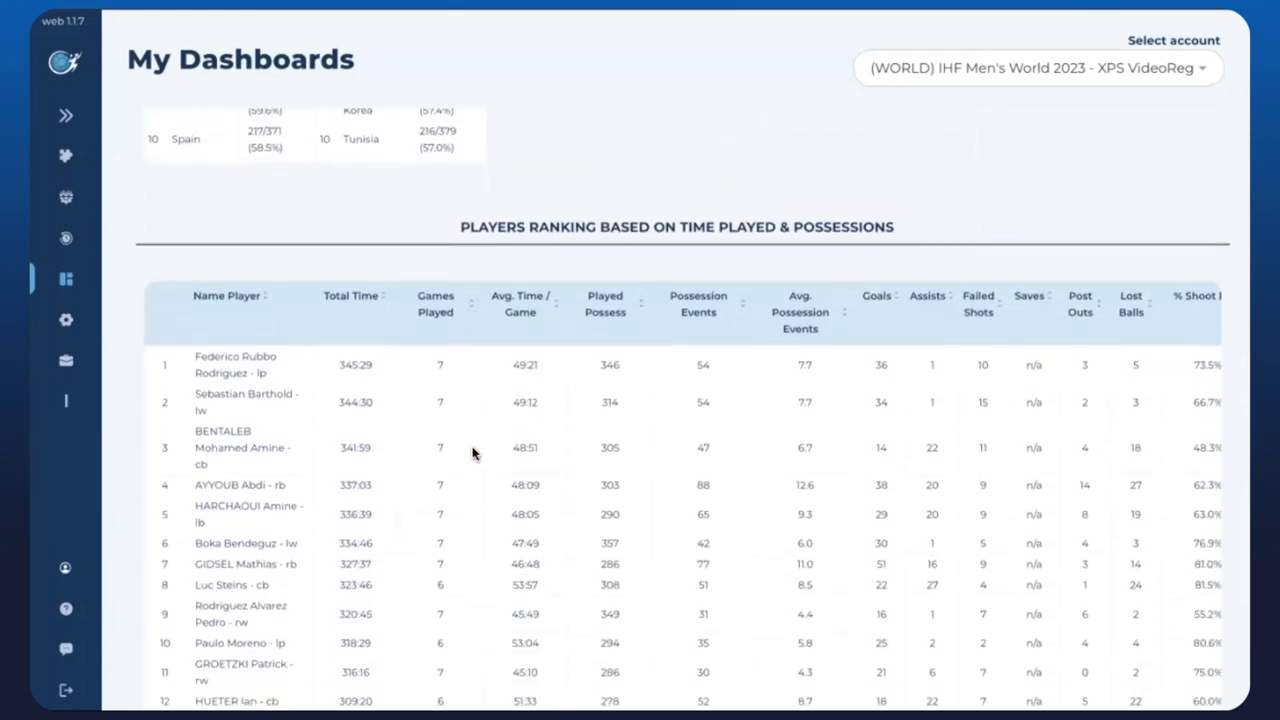
Step: Sort the players ranking by played possessions and finally by average time per game, highest first
left_click(643, 313)
left_click(643, 313)
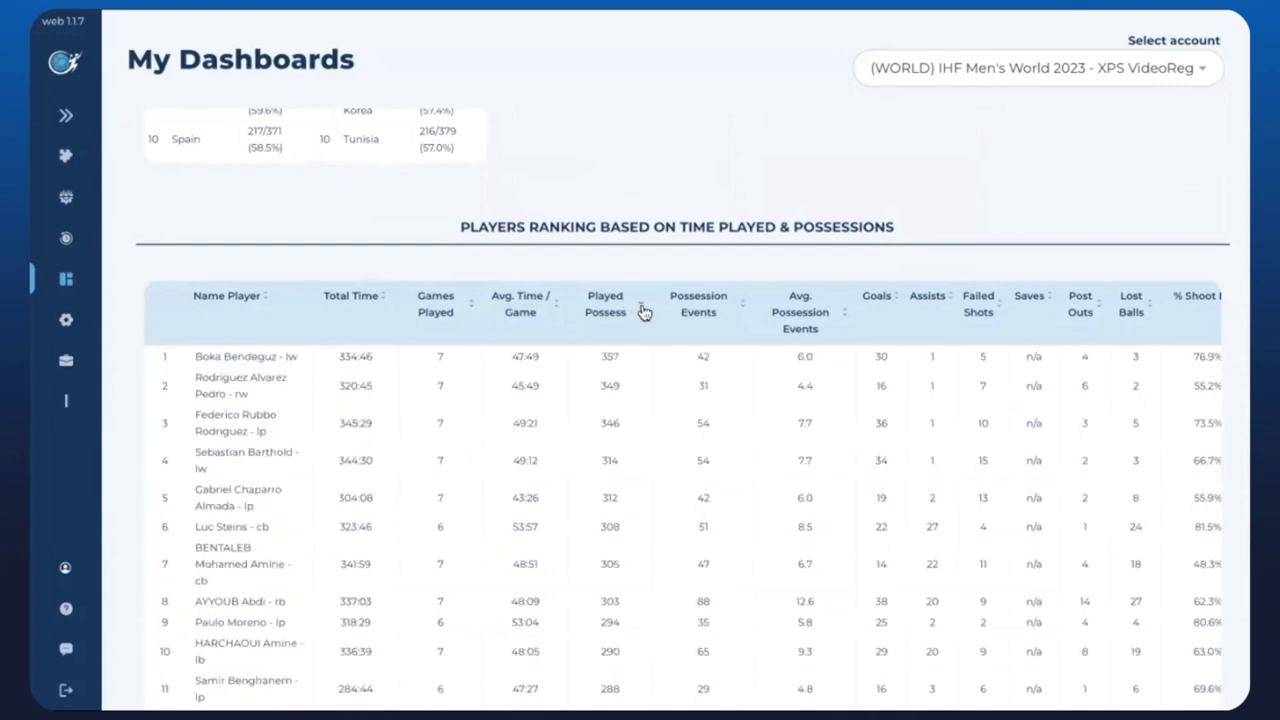
left_click(556, 308)
left_click(556, 308)
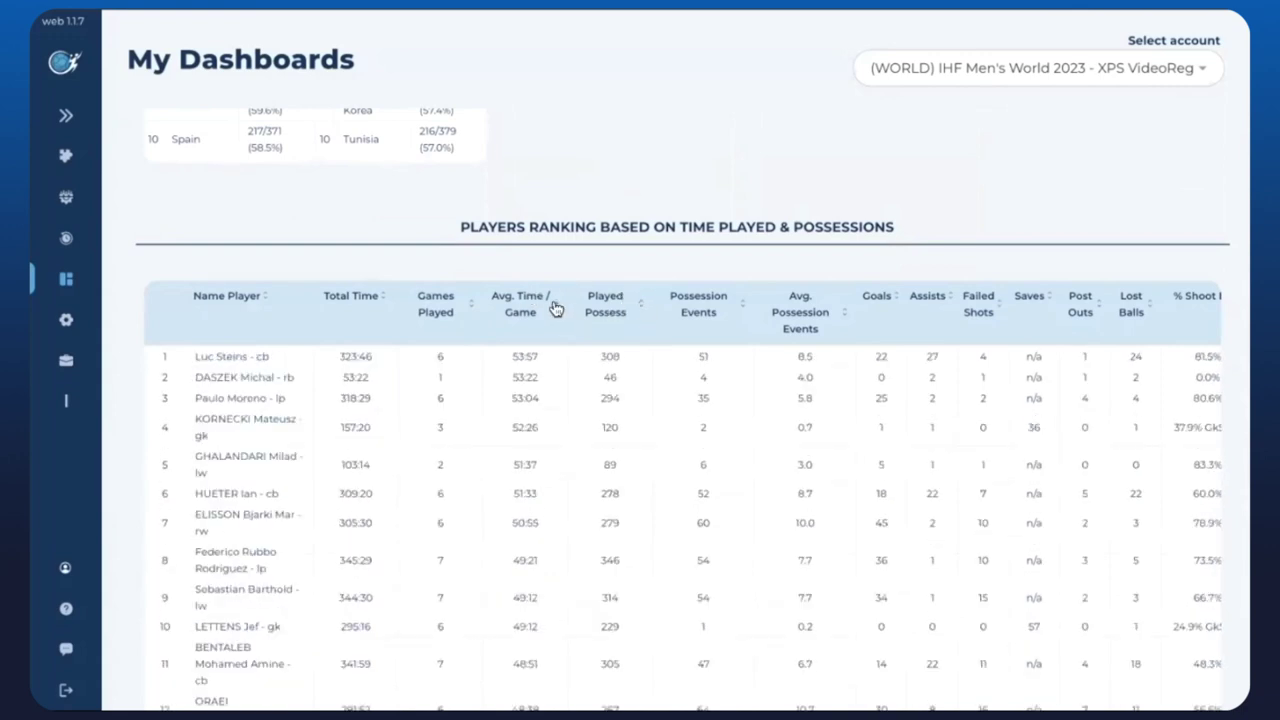
scroll(717, 449, "down", 4)
scroll(717, 449, "up", 6)
scroll(717, 449, "up", 15)
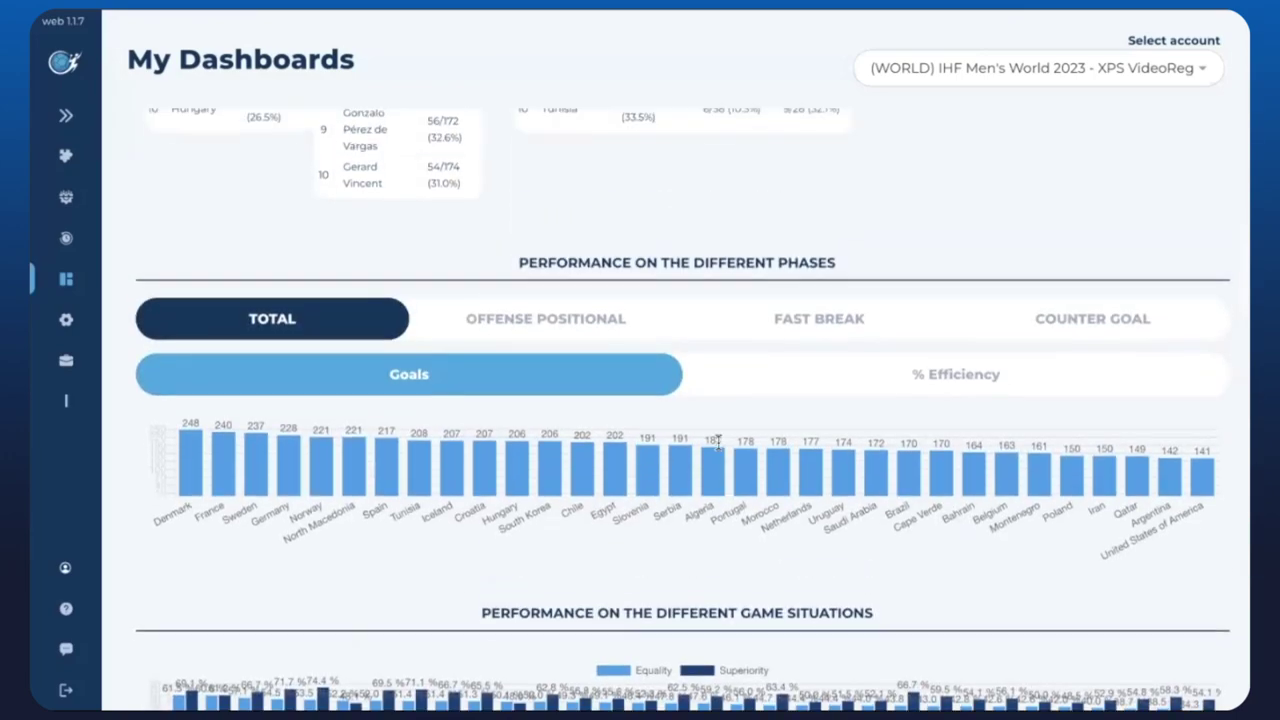
scroll(717, 449, "up", 5)
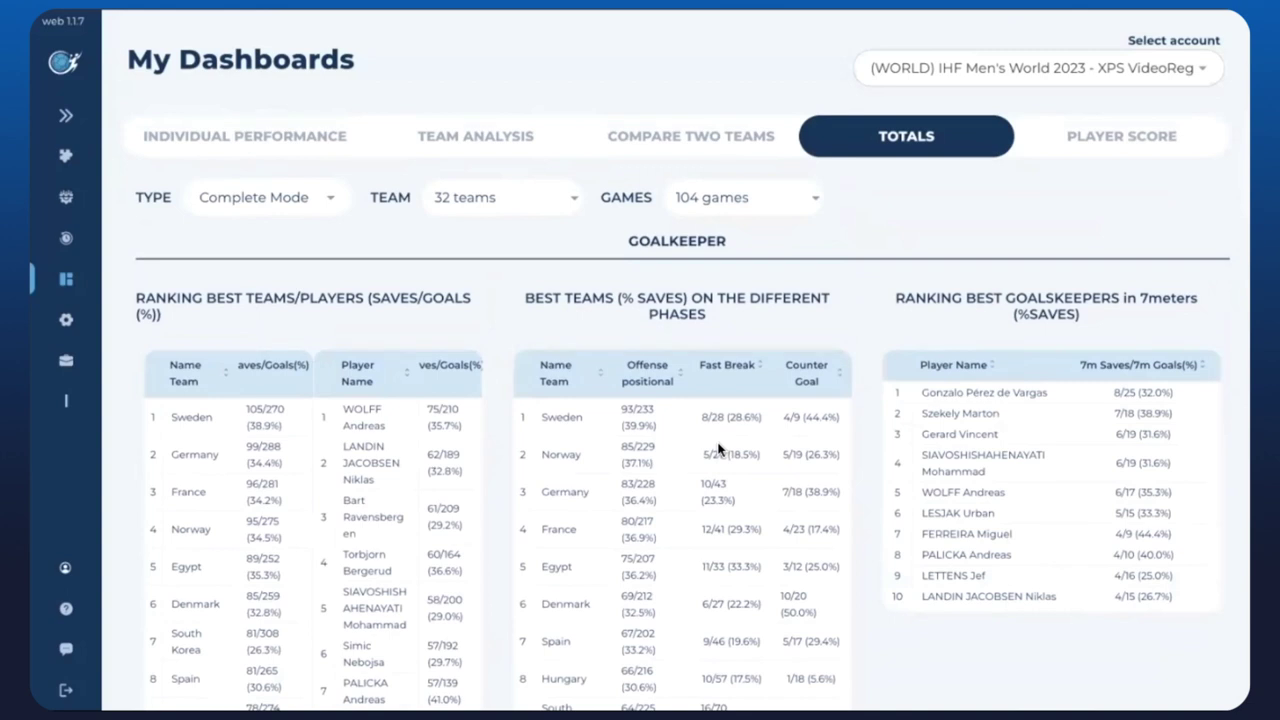
Step: View the empty Individual Performance, Team Analysis and Compare Two Teams dashboards and return to Totals
left_click(290, 147)
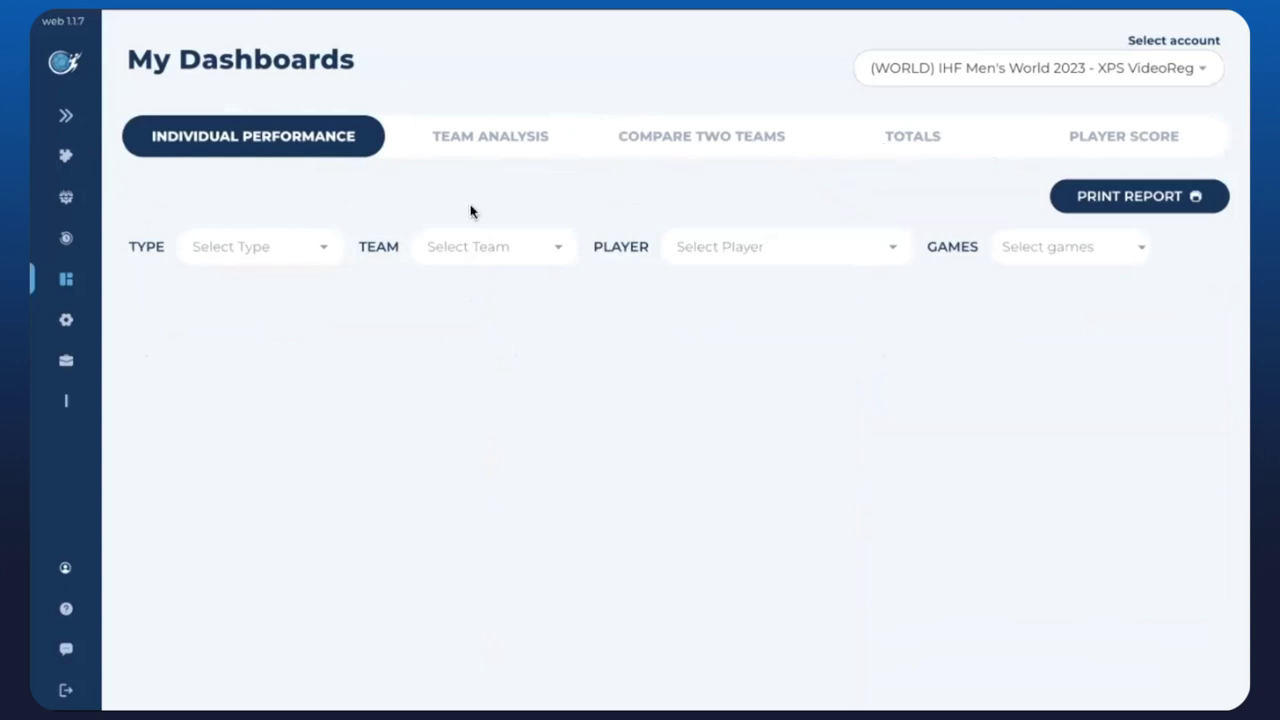
left_click(492, 137)
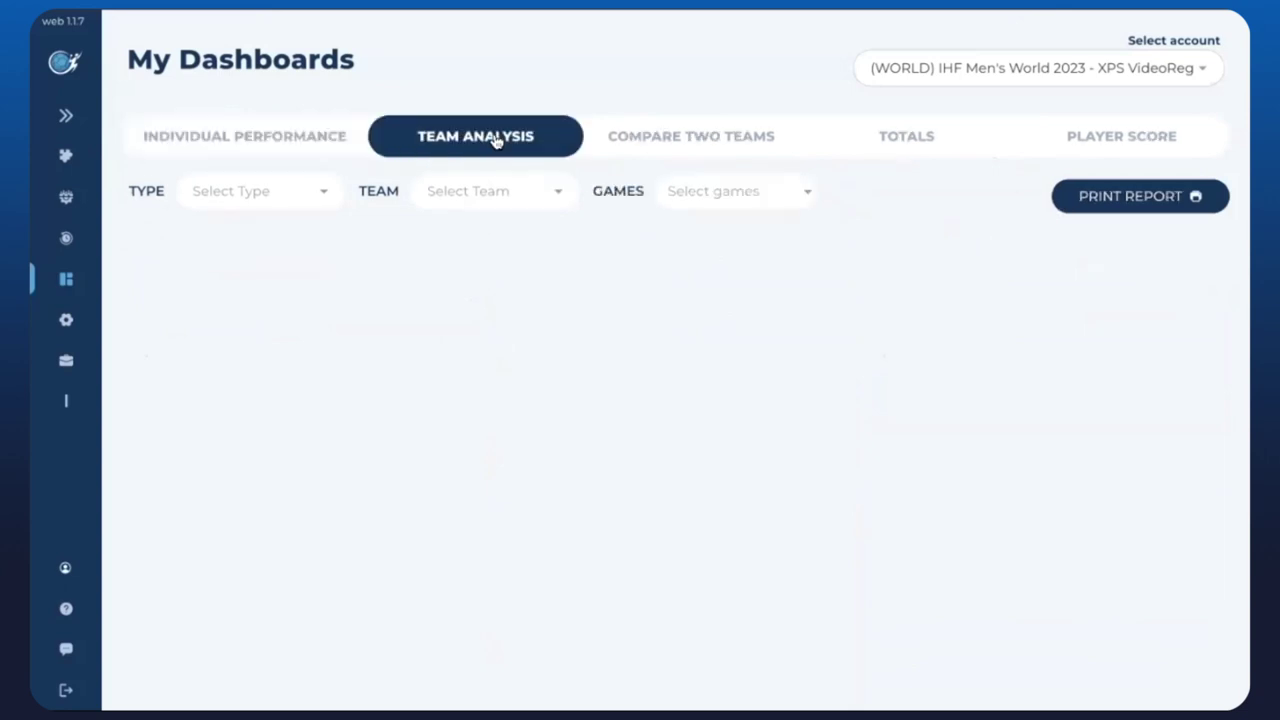
left_click(709, 156)
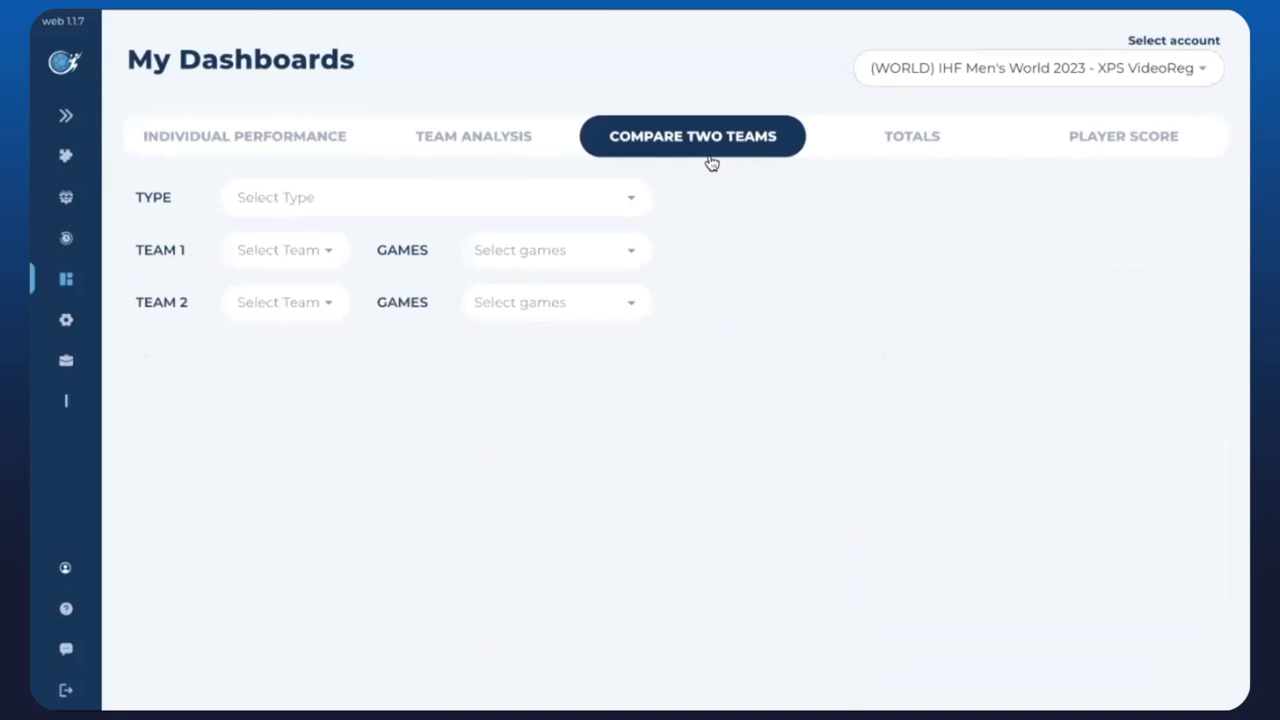
left_click(896, 148)
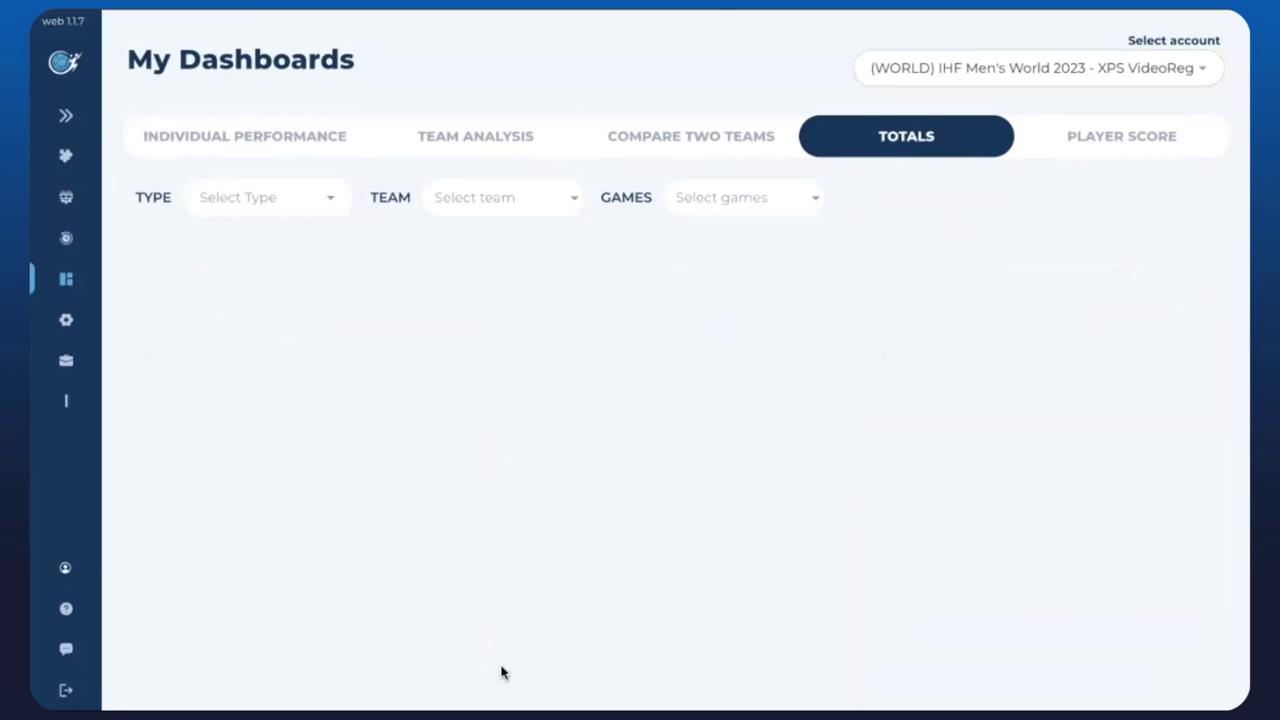
Step: Switch to the PowerPoint agenda slide and highlight the words "Handball.ai from Inside" in the first item
mouse_move(480, 708)
left_click(570, 680)
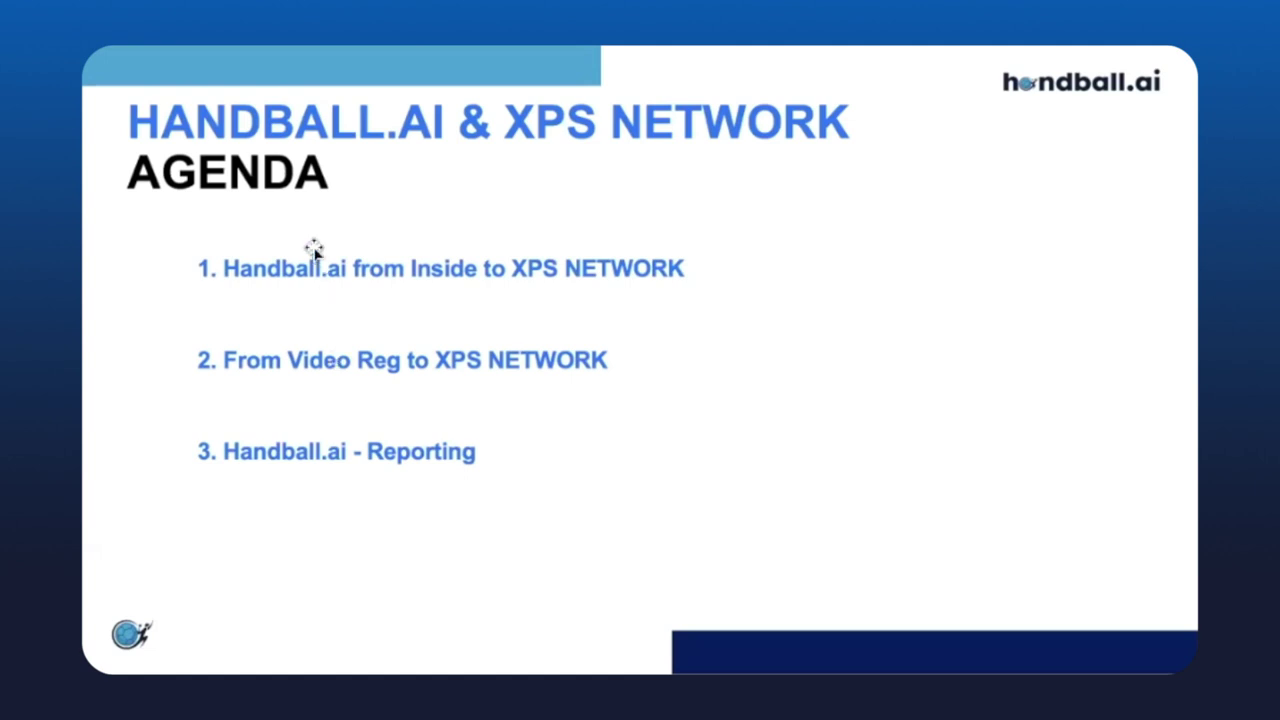
left_click_drag(306, 268, 428, 268)
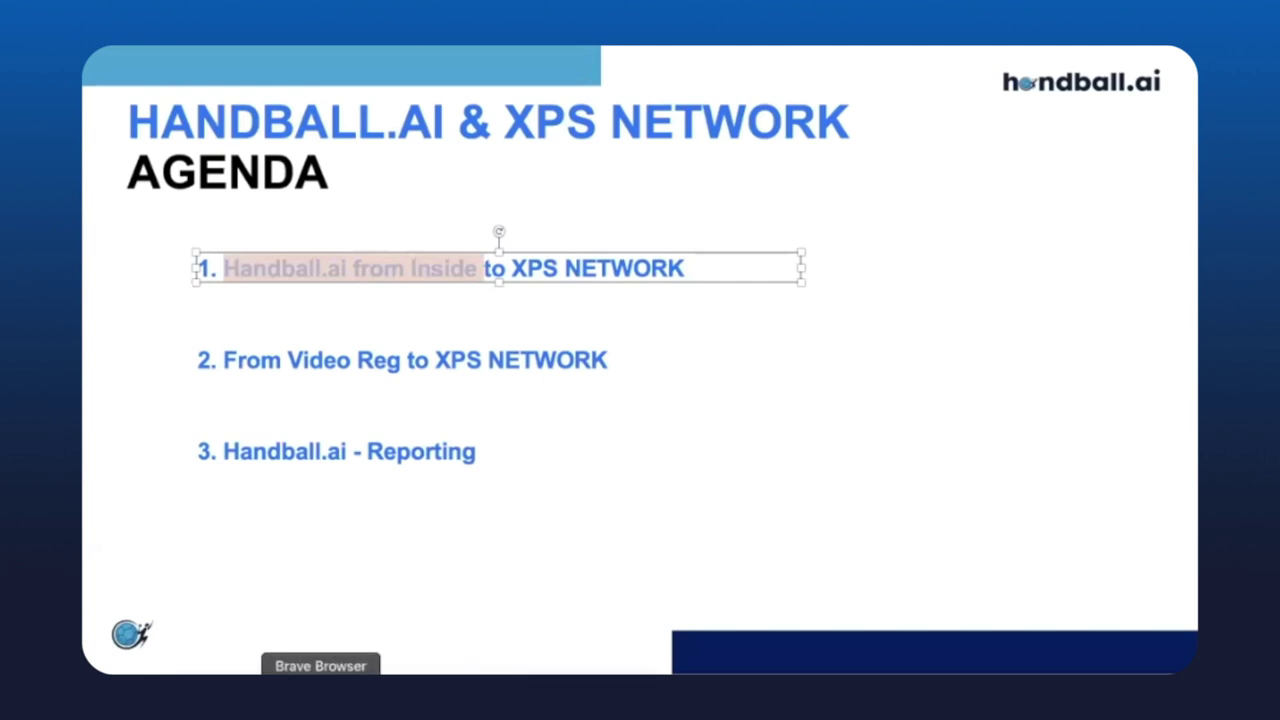
Step: Switch back to Handball.ai in Brave Browser and open the page for creating a new game
left_click(354, 691)
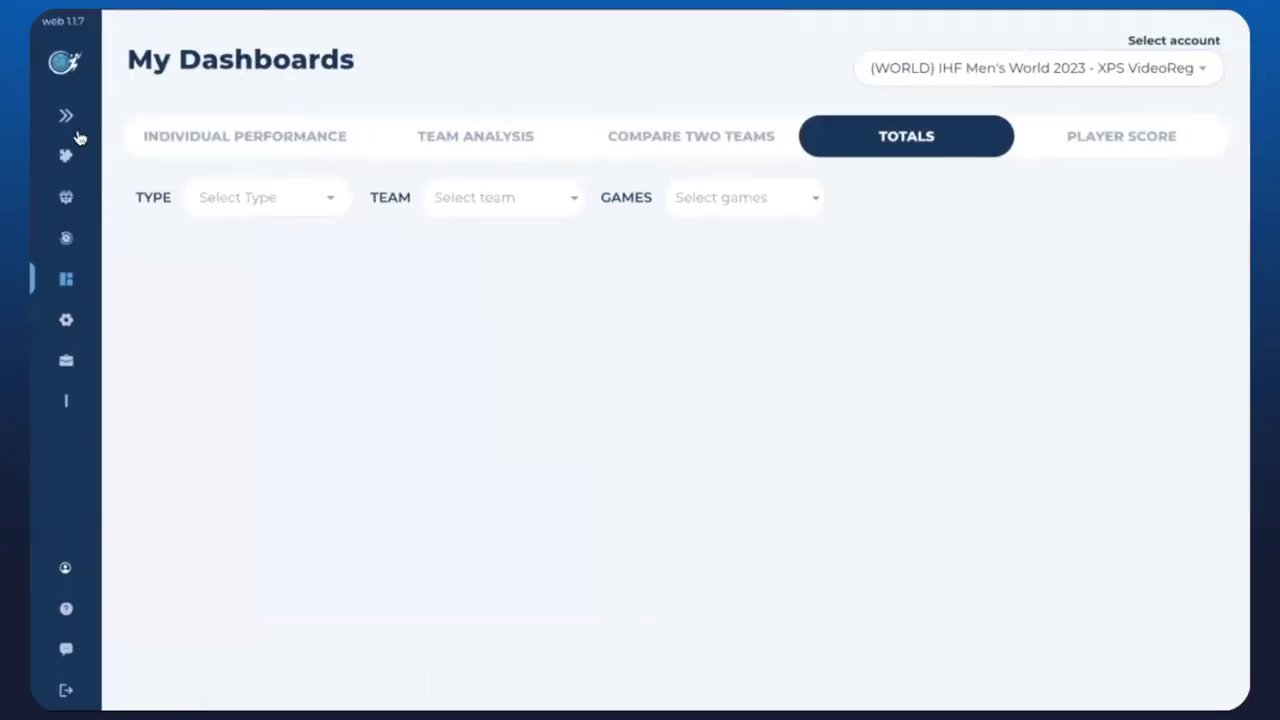
left_click(65, 117)
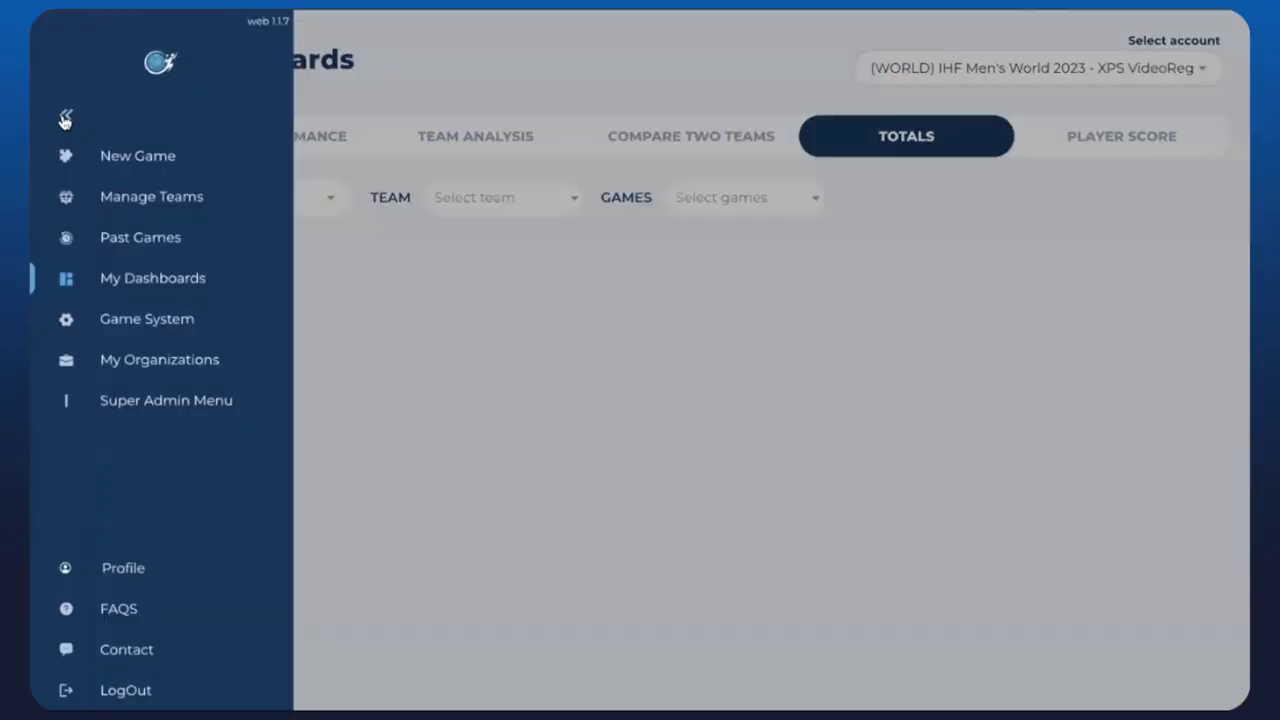
left_click(192, 177)
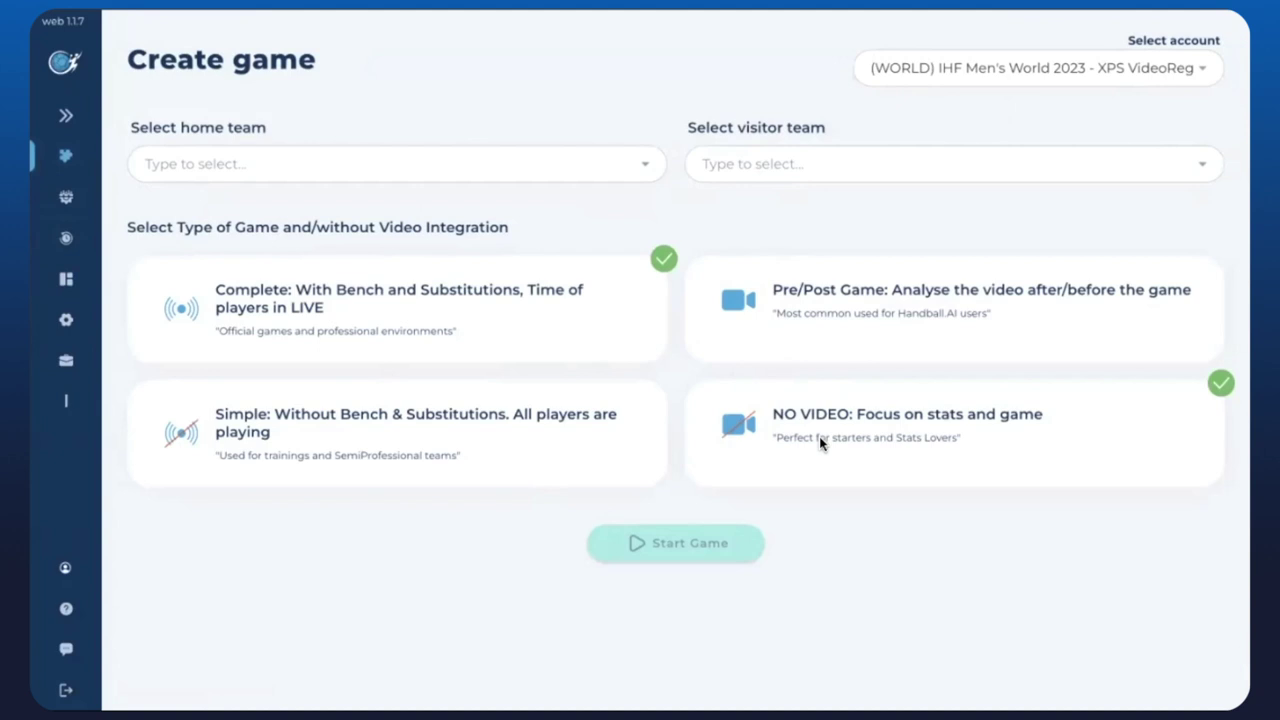
Step: View the list of past games and open the team management page
left_click(67, 117)
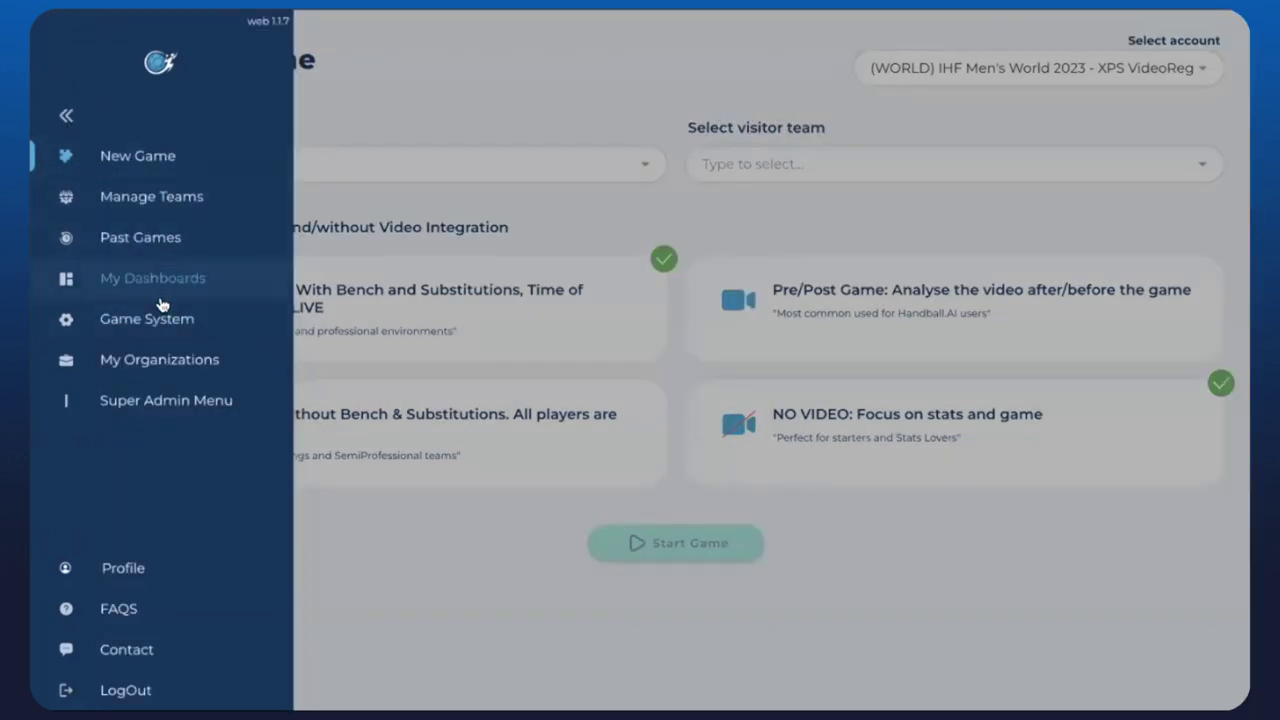
left_click(184, 235)
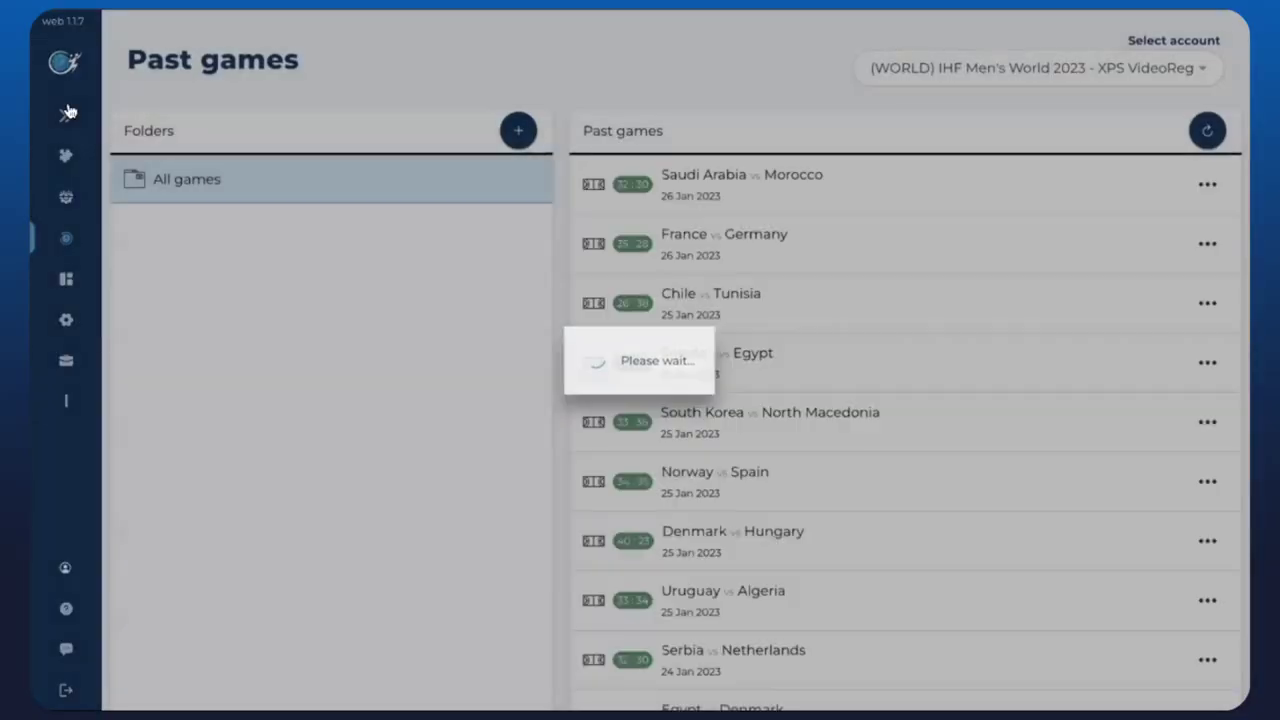
left_click(42, 110)
left_click(131, 195)
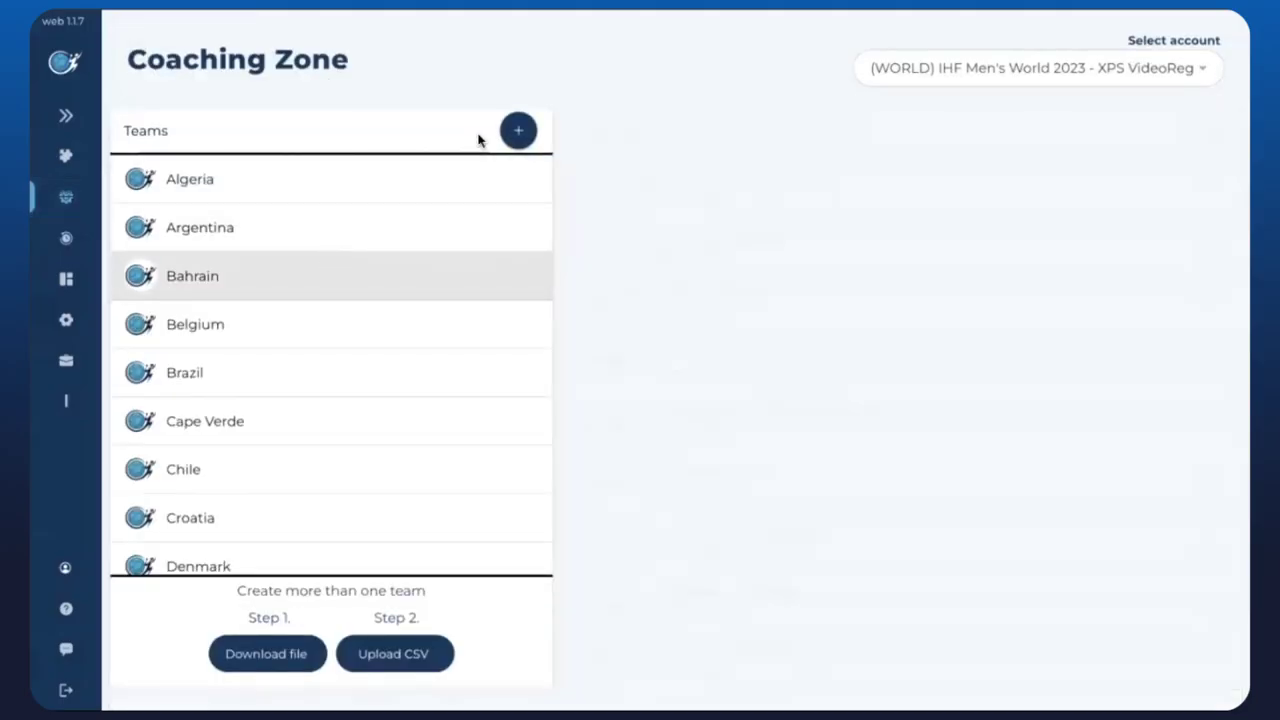
Step: Change the account to (GER) HBL Men's 22/23 - XPS VideoReg and show the players of FRISCH AUF Göppingen
left_click(1037, 76)
scroll(1000, 232, "down", 1)
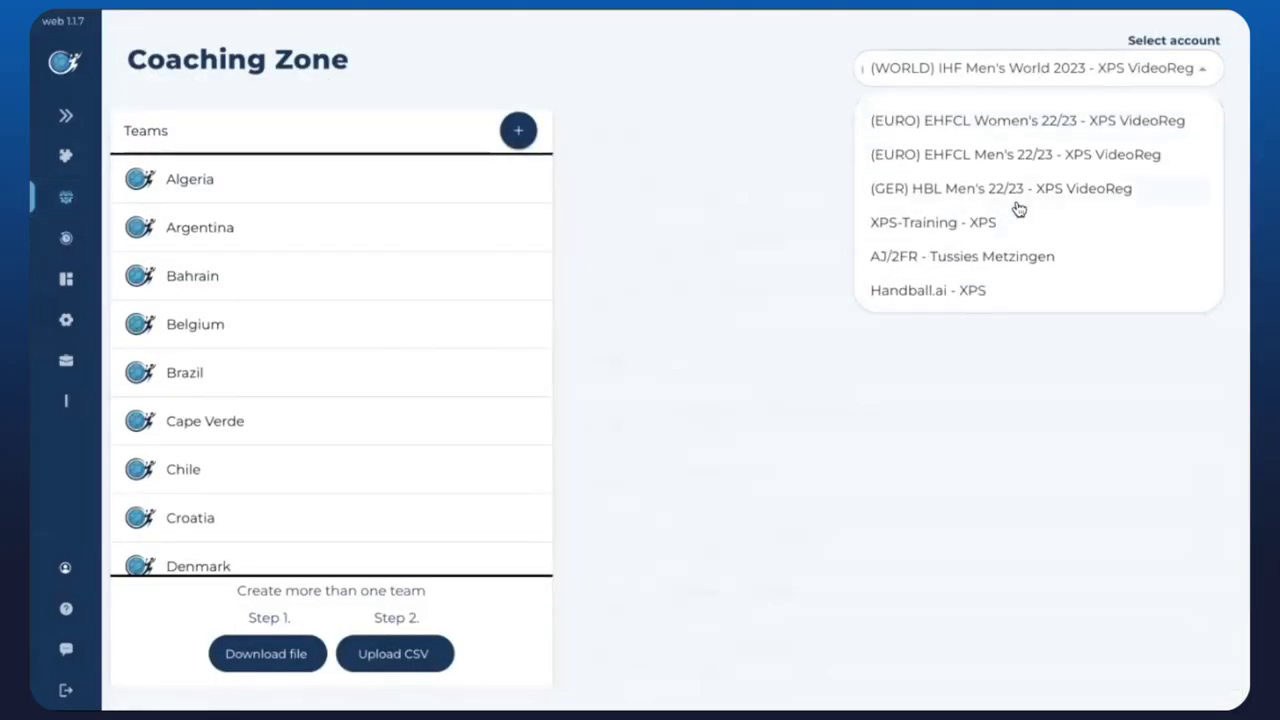
left_click(1015, 198)
left_click(357, 326)
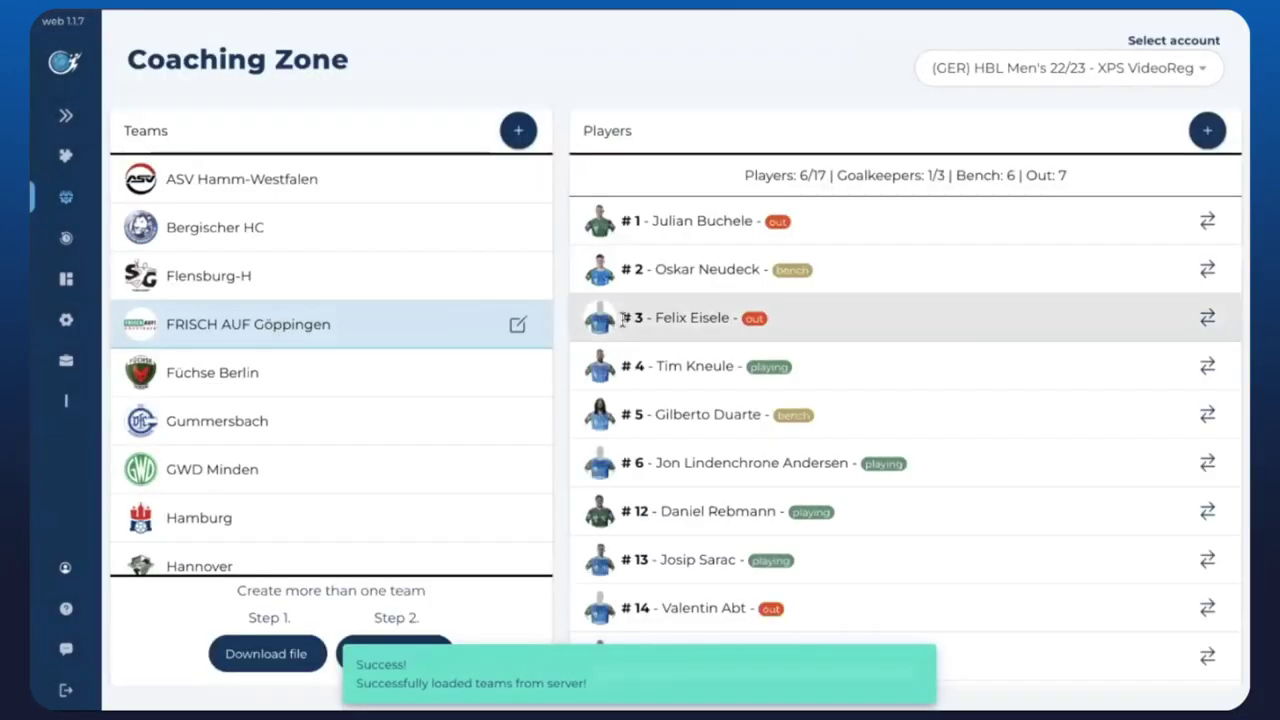
Step: View the details of FRISCH AUF Göppingen's players number 3 and number 12, closing each without changes
left_click(708, 317)
left_click(1028, 189)
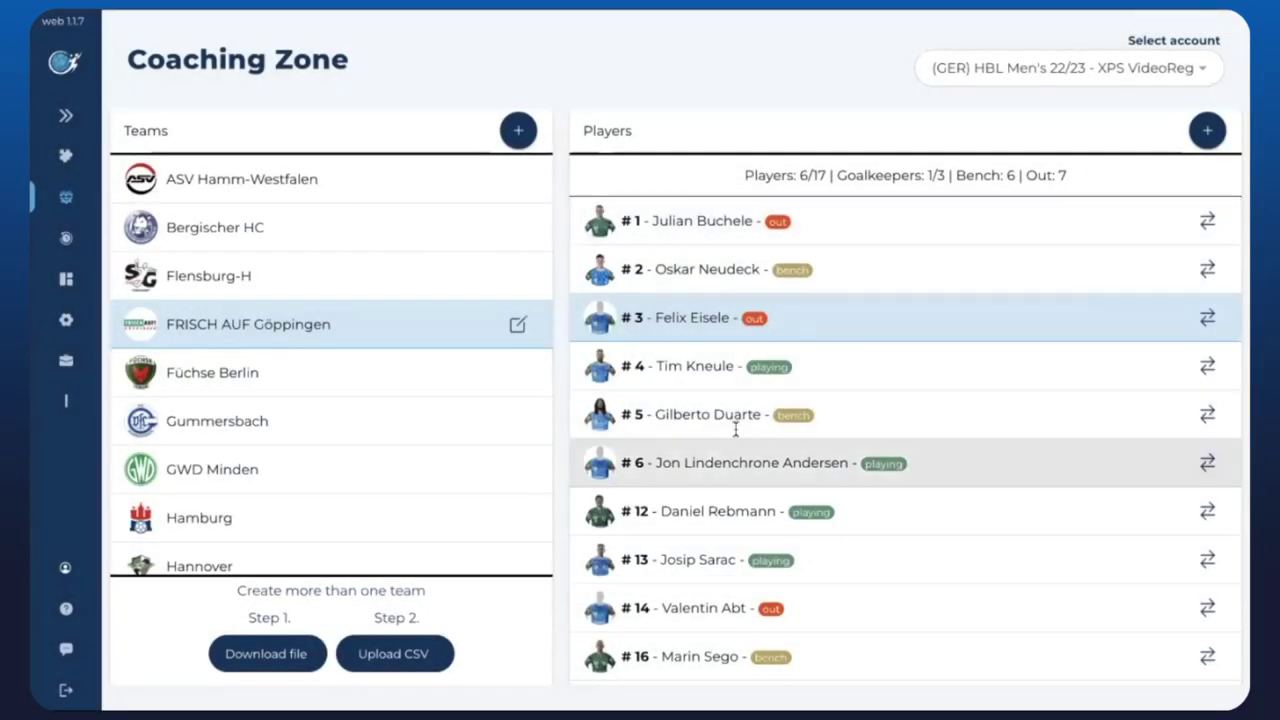
left_click(697, 516)
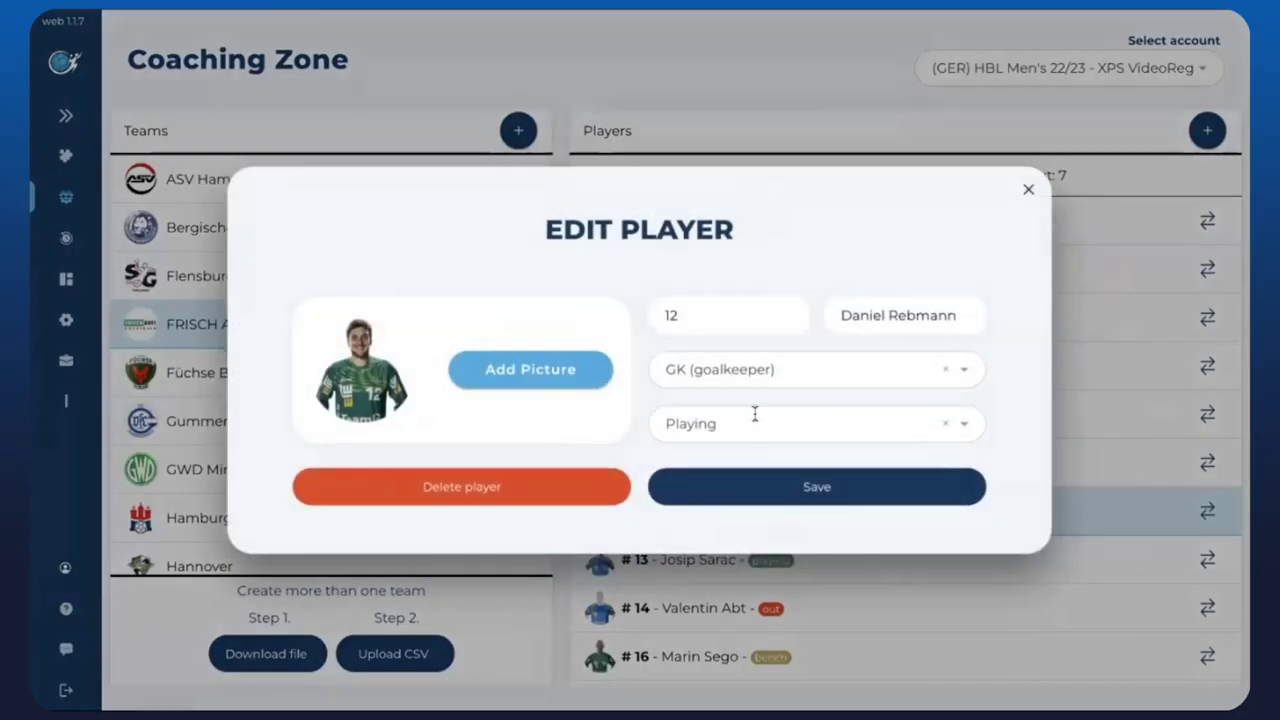
left_click(1029, 190)
Step: Open the past games and view the available options for the Rhein-Neckar Löwen vs ASV Hamm-Westfalen game, including Send to XPS
left_click(66, 120)
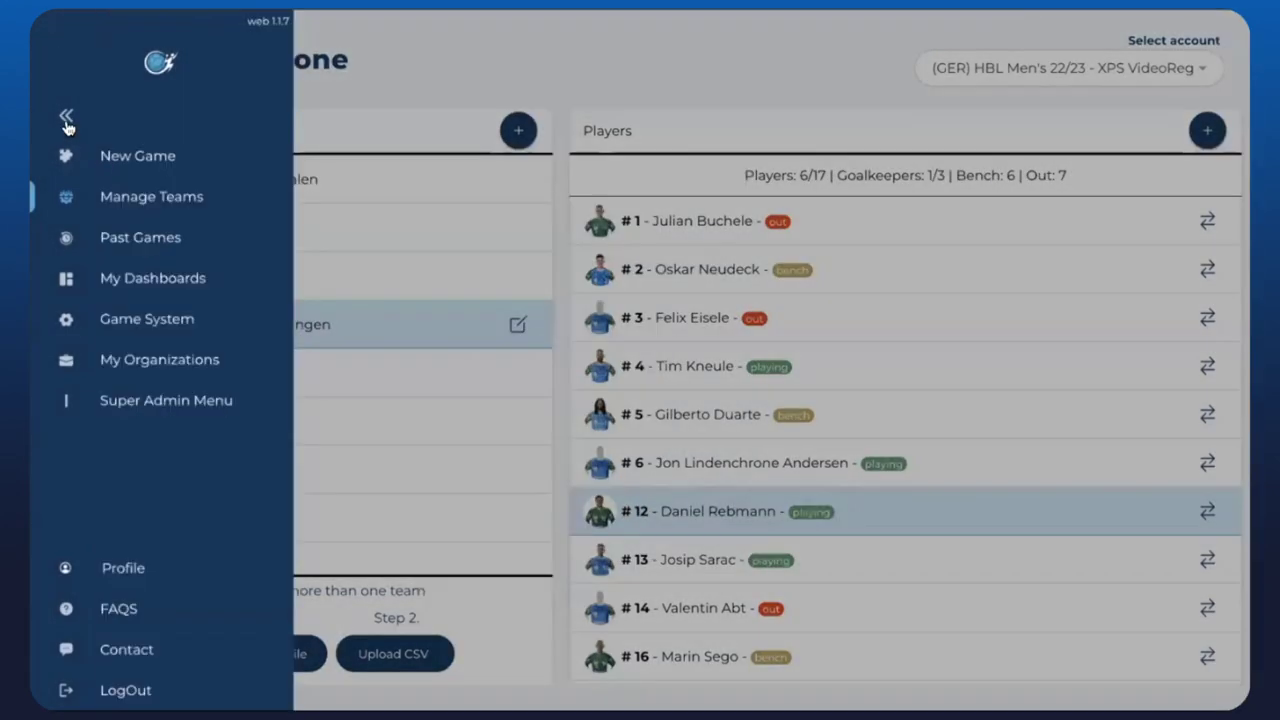
left_click(167, 239)
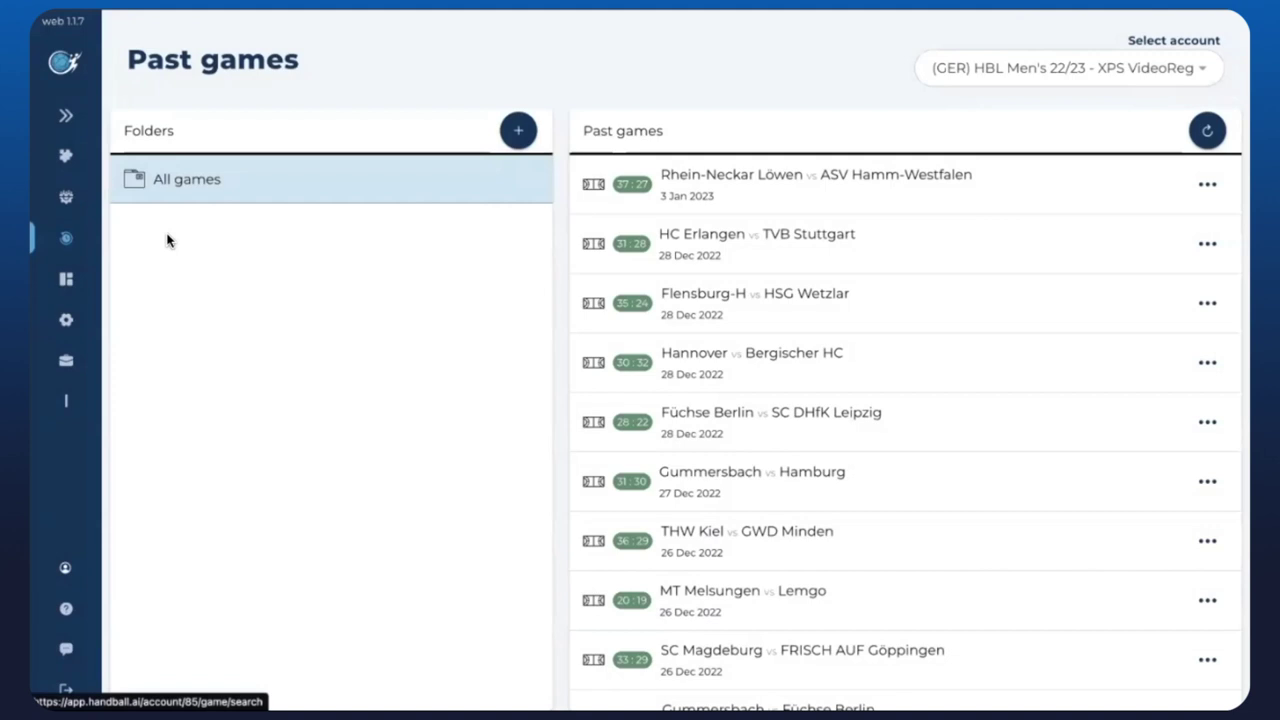
left_click(1207, 184)
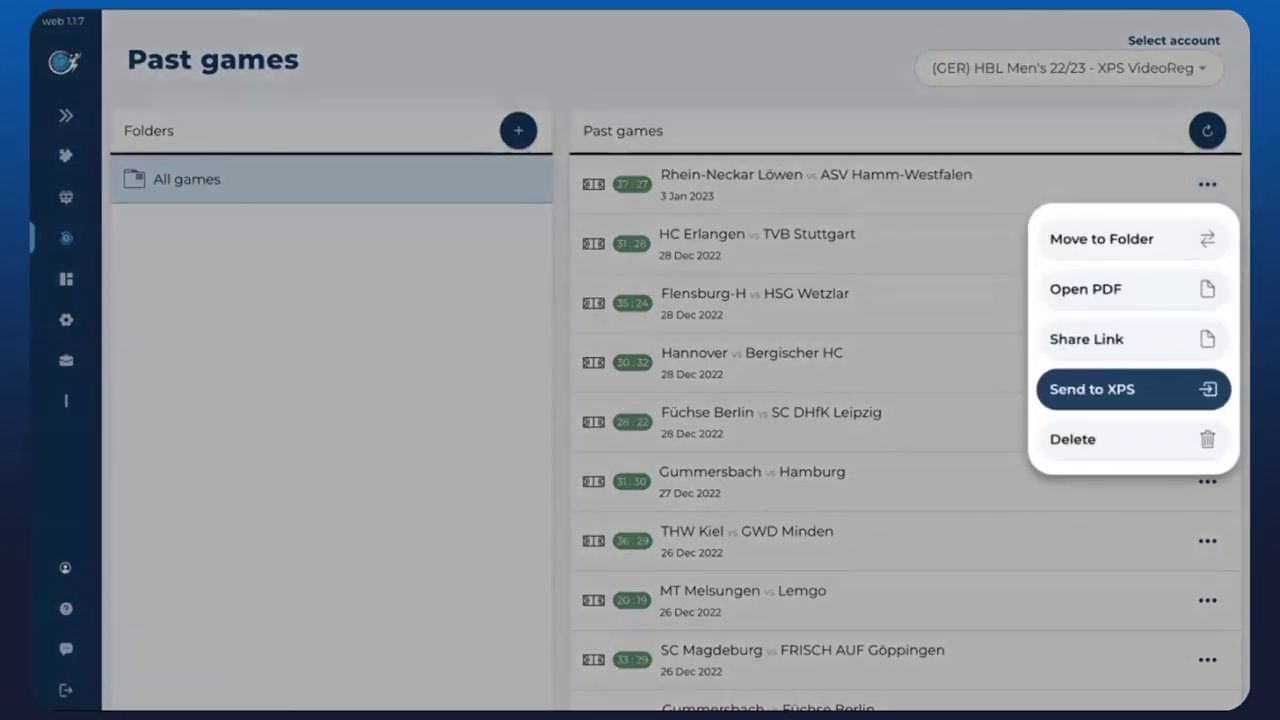
left_click(820, 86)
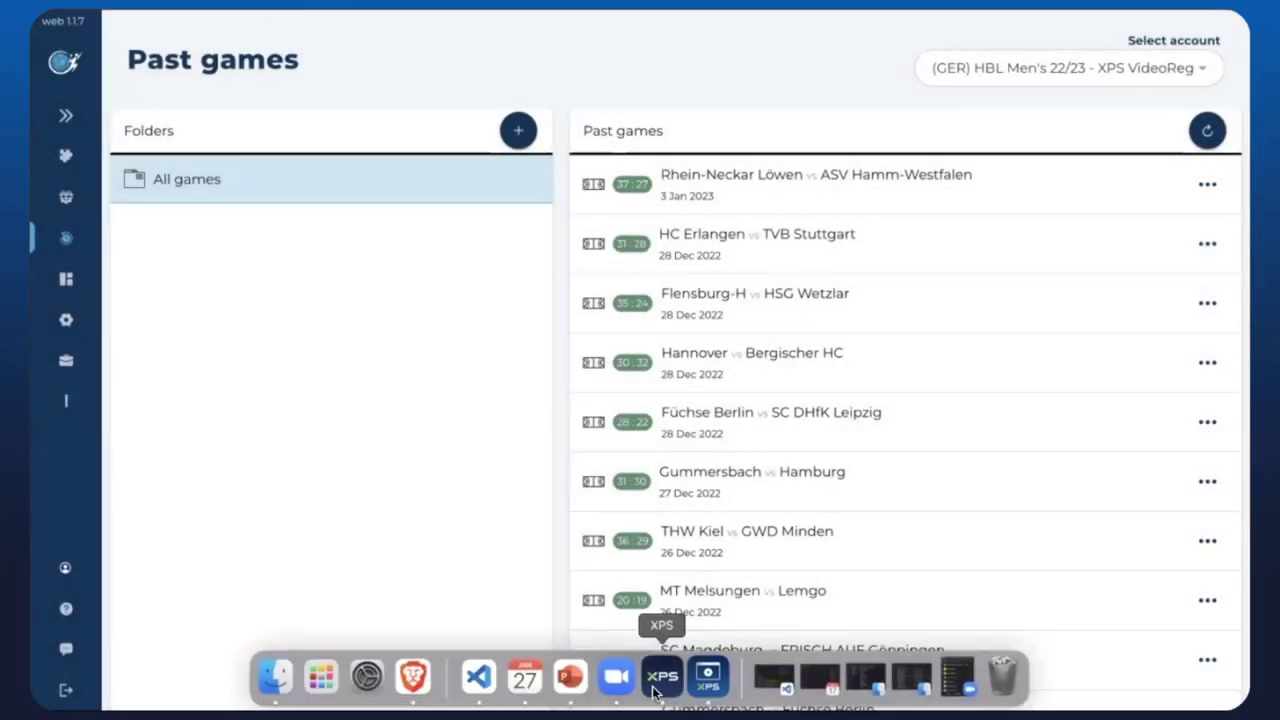
Step: Switch to XPS and close the Fraikin BM.Granollers team window and Team Management in Sideline Video Analyzer
left_click(661, 676)
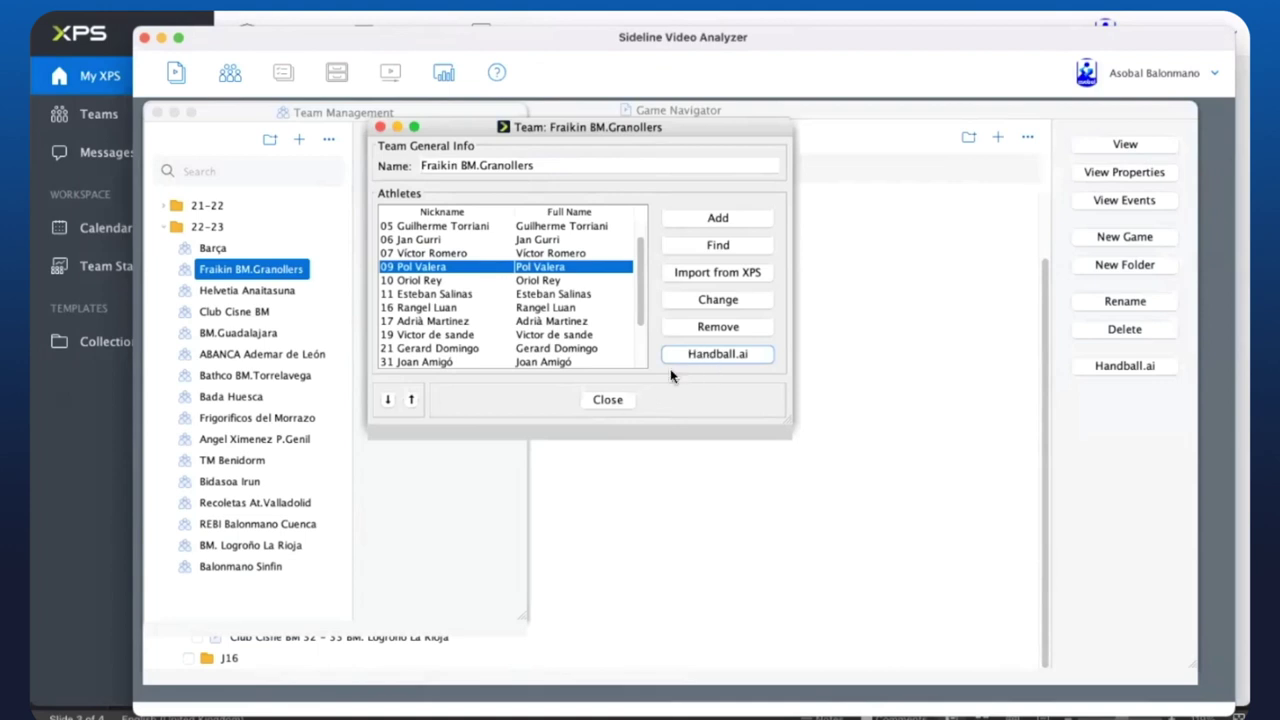
left_click(381, 128)
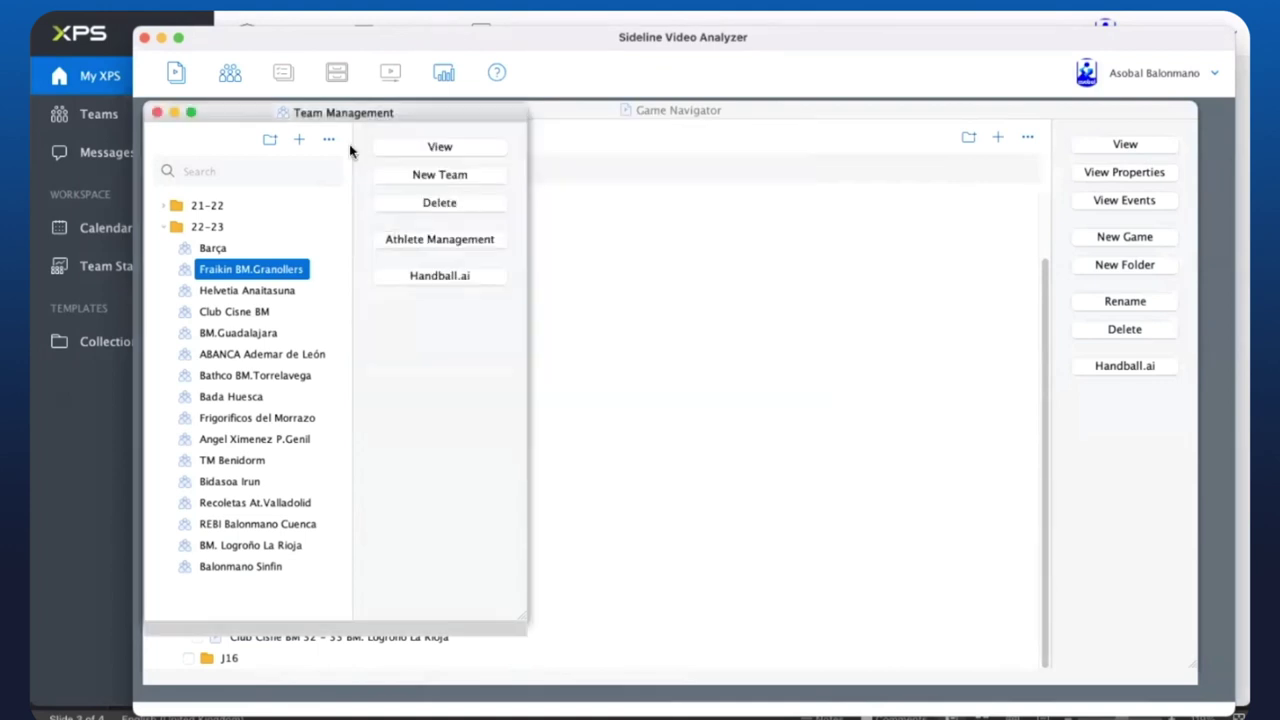
left_click(157, 112)
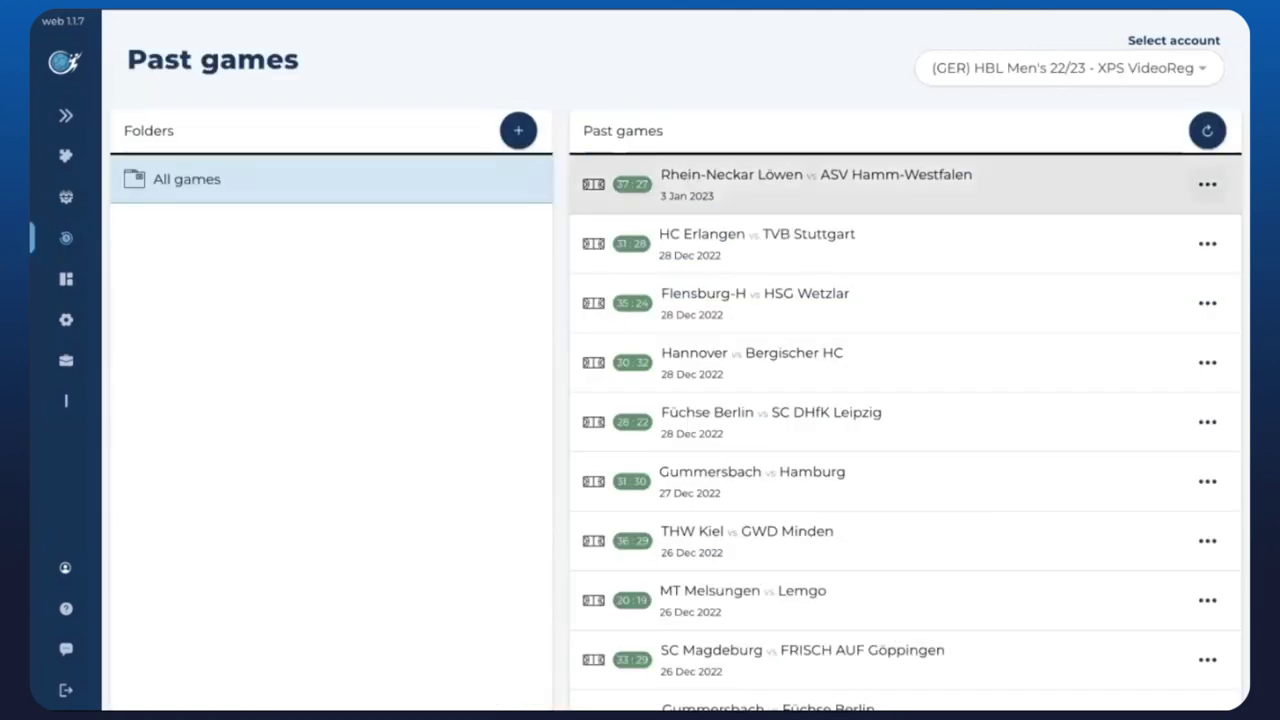
Step: Open the PDF and the share link of the Rhein-Neckar Löwen vs ASV Hamm-Westfalen game and review its Quick Stats overview
left_click(1207, 184)
left_click(1092, 286)
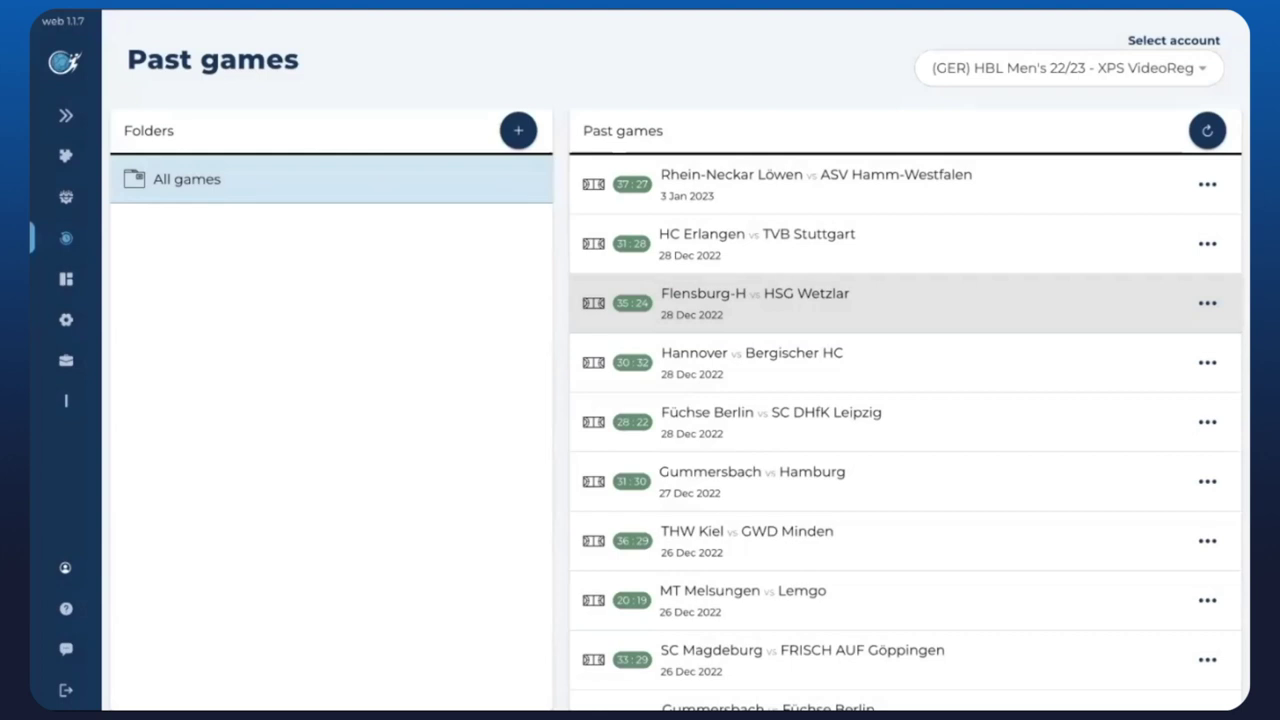
left_click(1207, 184)
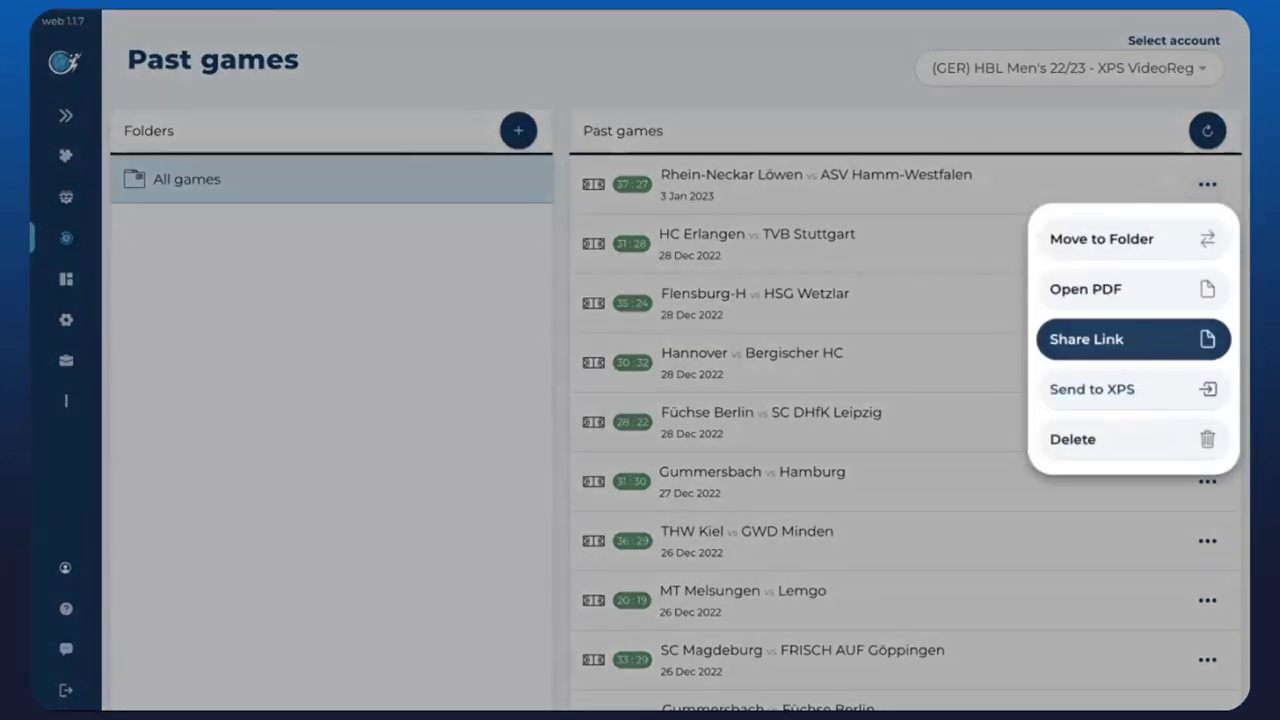
left_click(1100, 339)
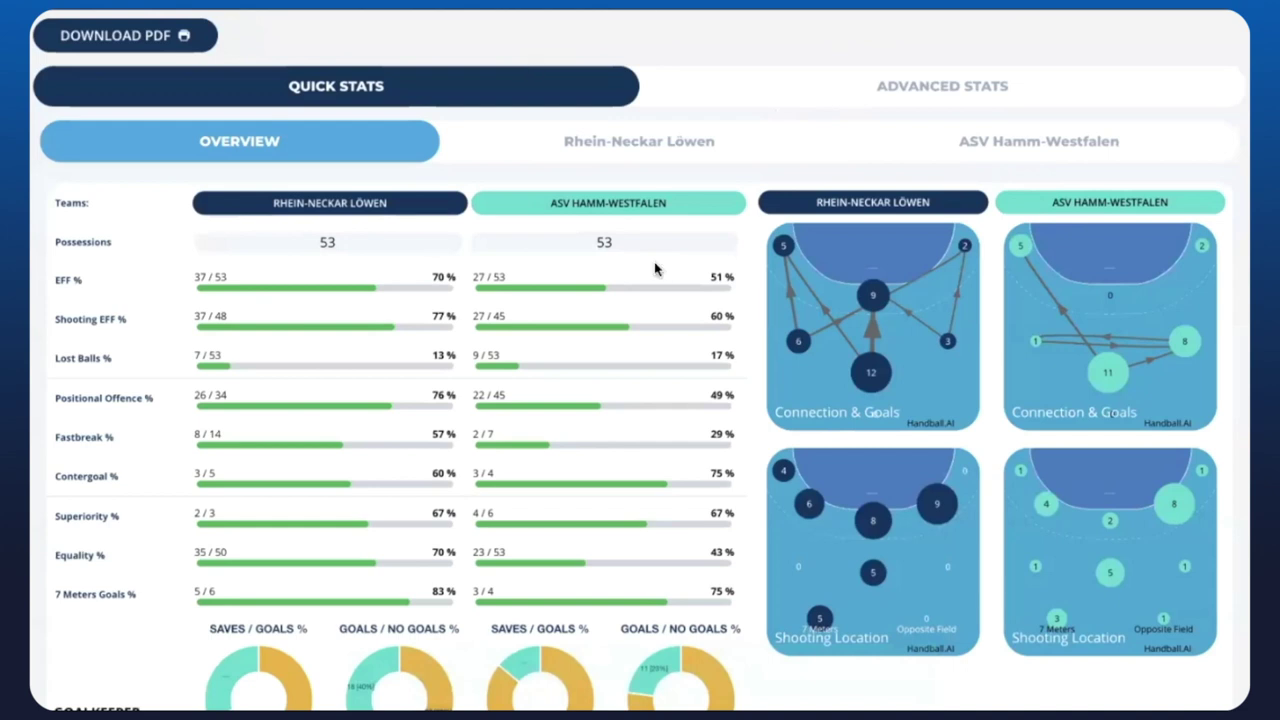
scroll(846, 371, "down", 2)
scroll(846, 371, "up", 2)
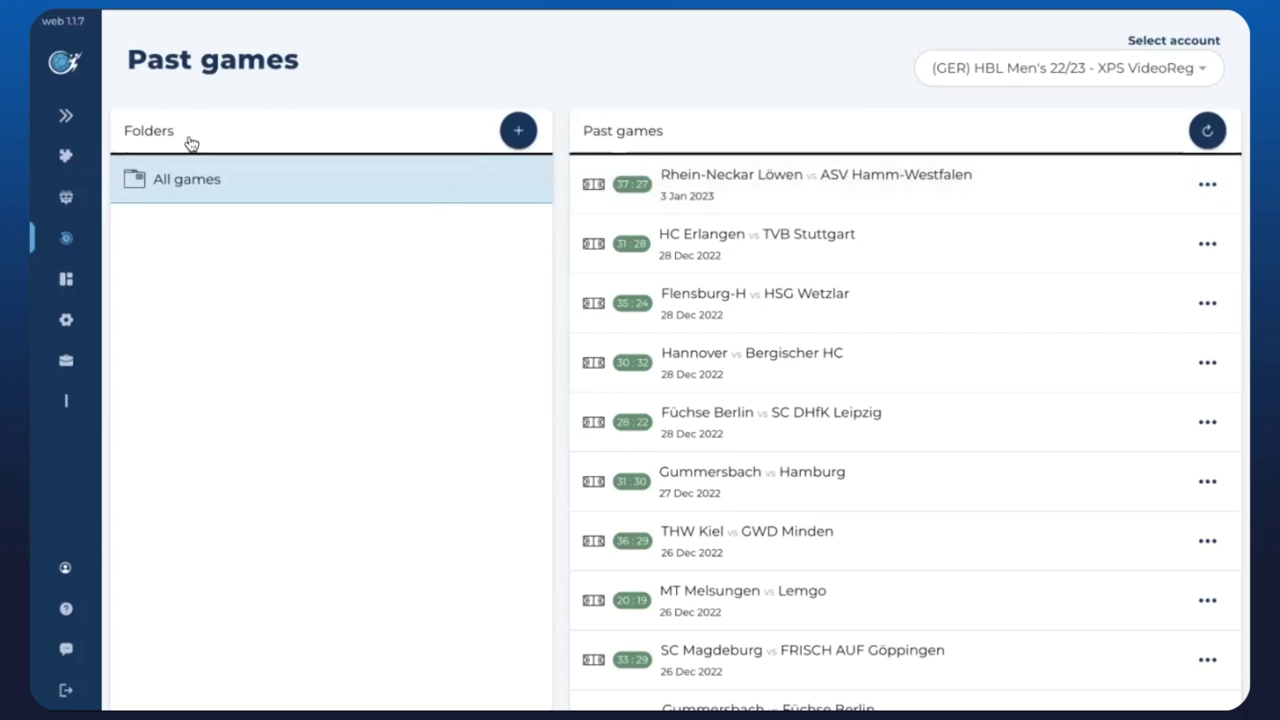
Step: Open My Dashboards and set Individual Performance to Complete Mode for the team Hamburg
left_click(68, 117)
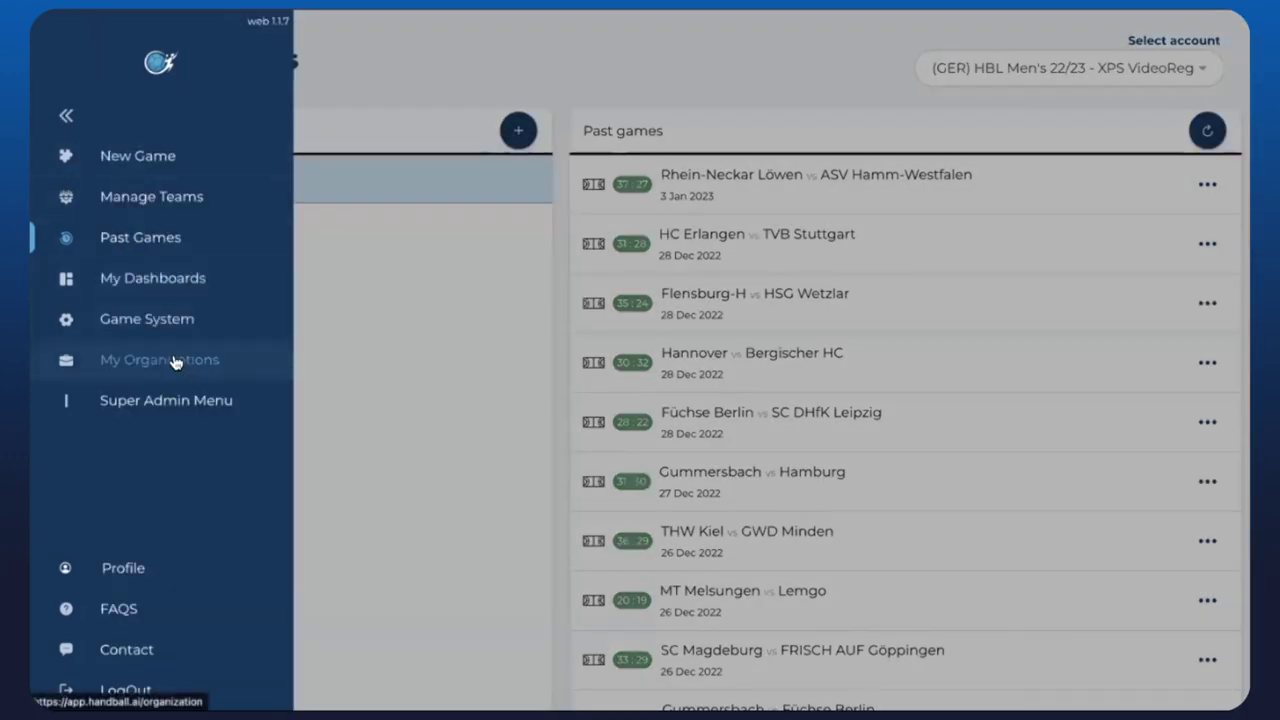
left_click(198, 289)
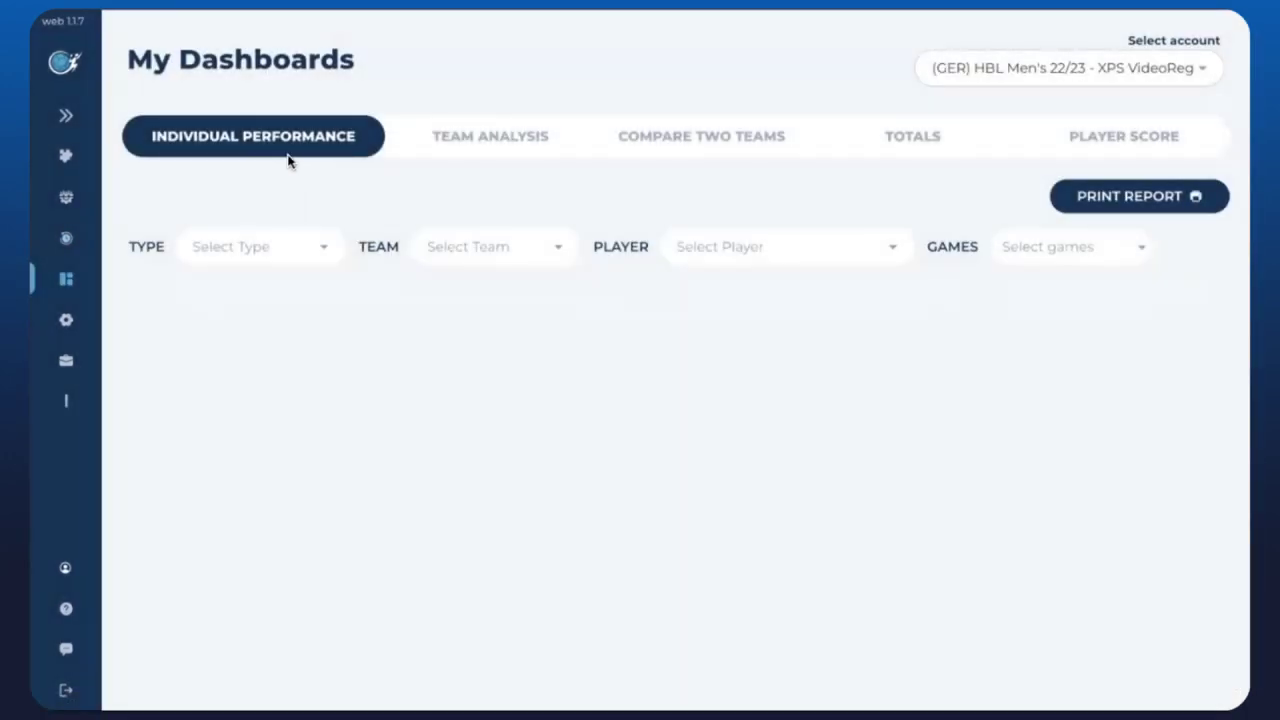
left_click(291, 248)
left_click(262, 330)
left_click(305, 258)
left_click(283, 293)
left_click(441, 248)
left_click(455, 296)
Step: Review the individual statistics of Hamburg's goalkeeper number 80 and of its line player number 4
left_click(760, 250)
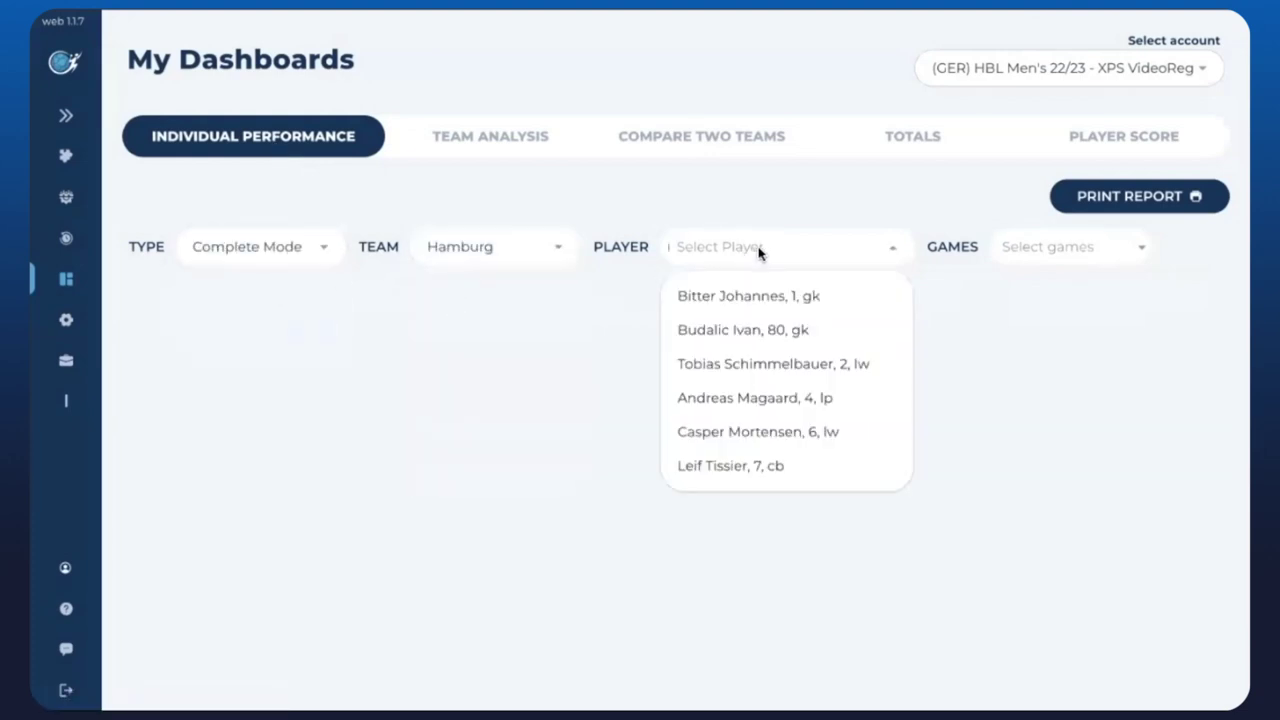
left_click(778, 340)
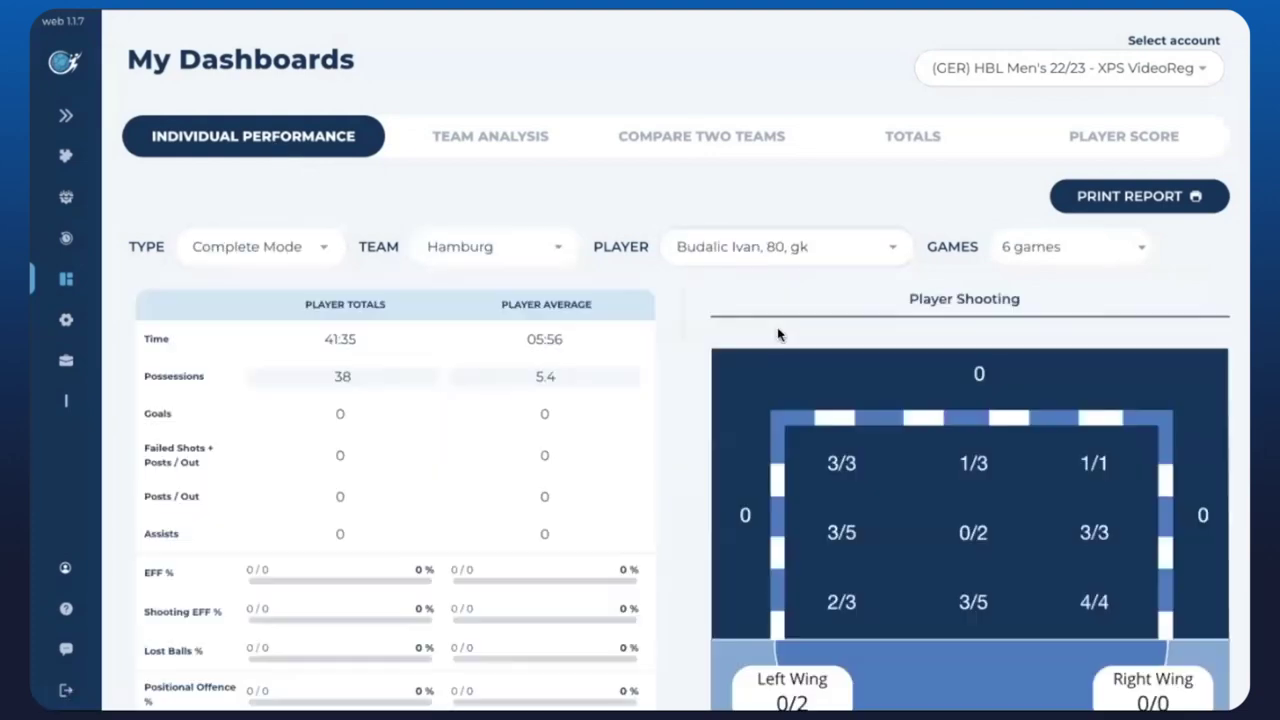
left_click(838, 246)
left_click(798, 404)
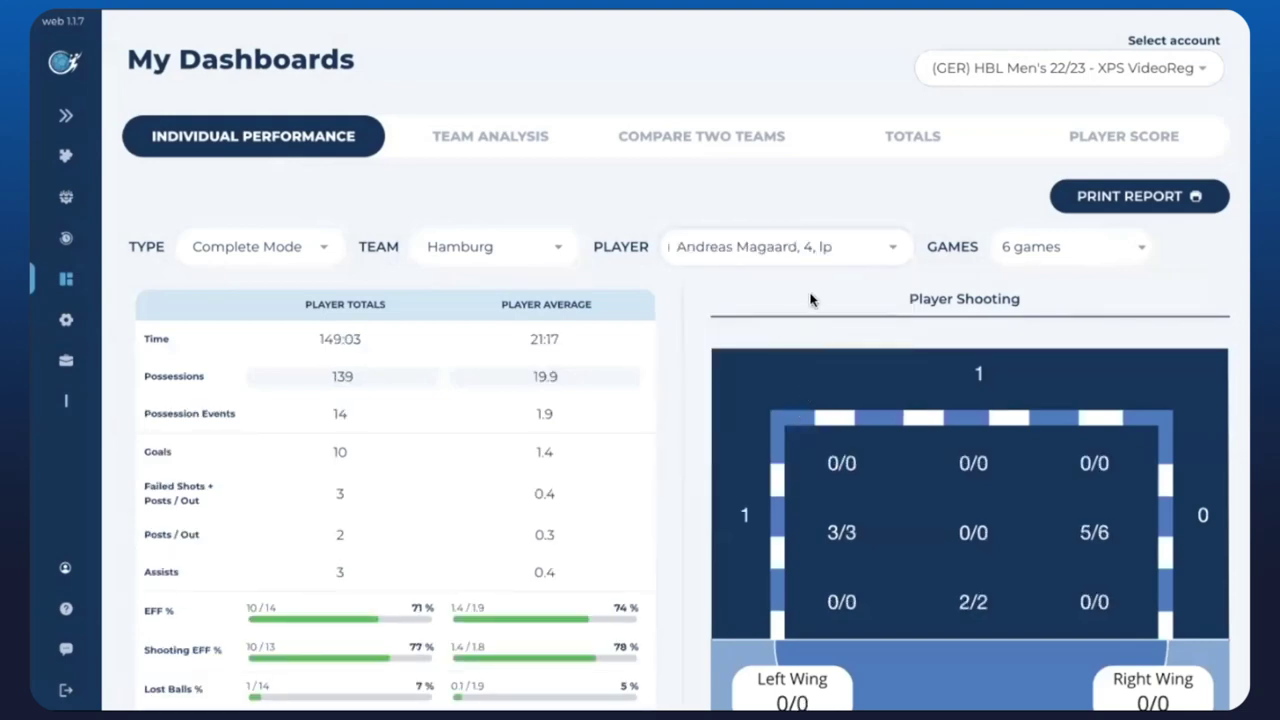
scroll(808, 380, "down", 5)
scroll(808, 380, "up", 5)
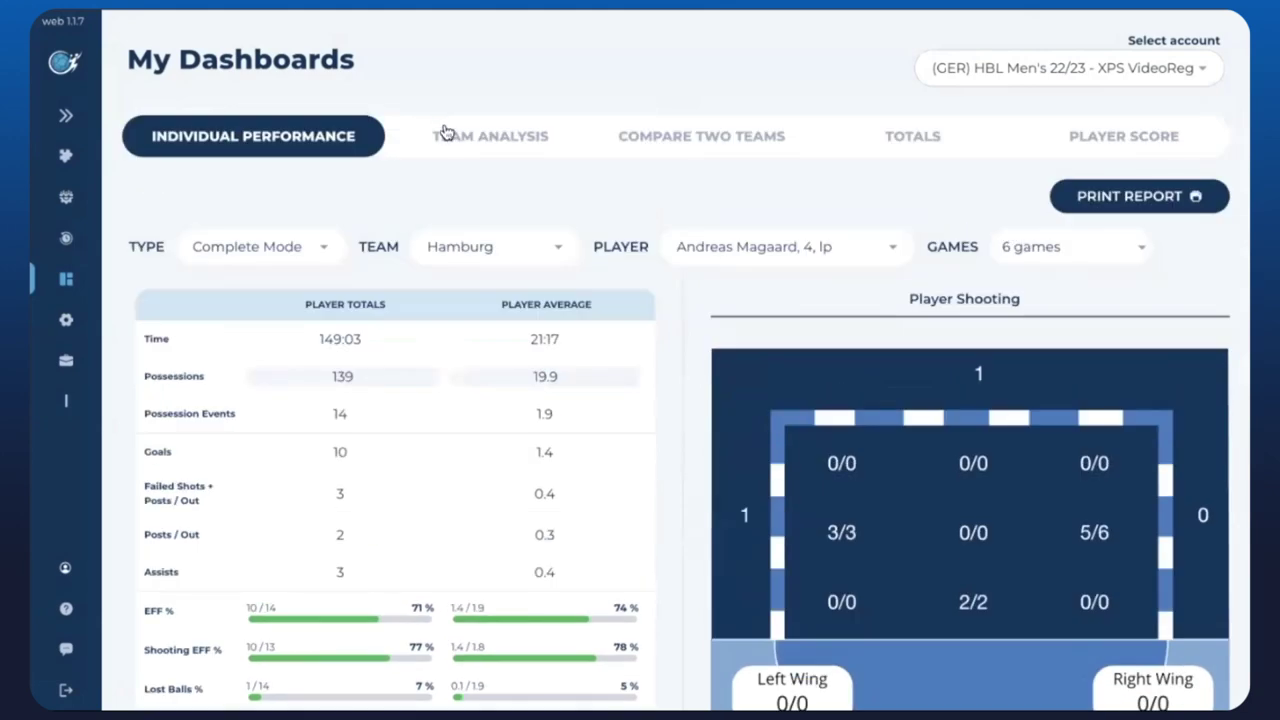
Step: Show the Team Analysis in Complete Mode for Flensburg-H and review the team's statistics and charts
left_click(446, 133)
left_click(311, 203)
left_click(300, 236)
left_click(481, 190)
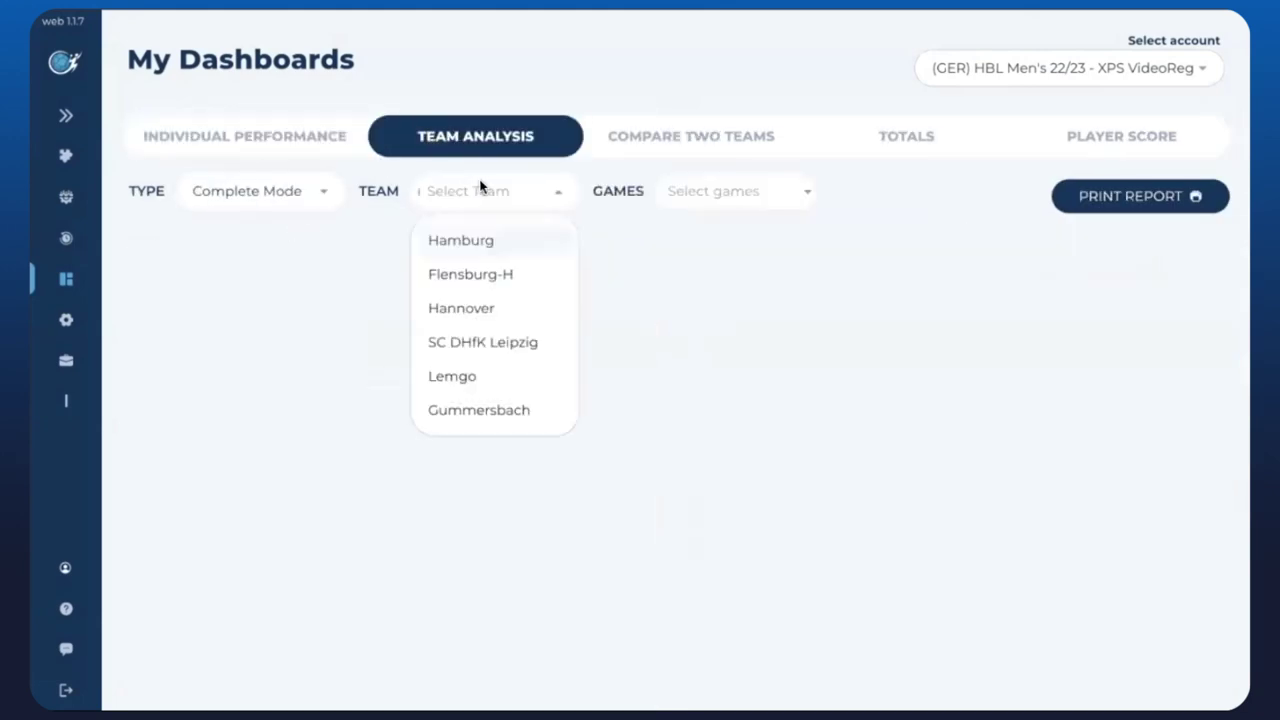
left_click(468, 280)
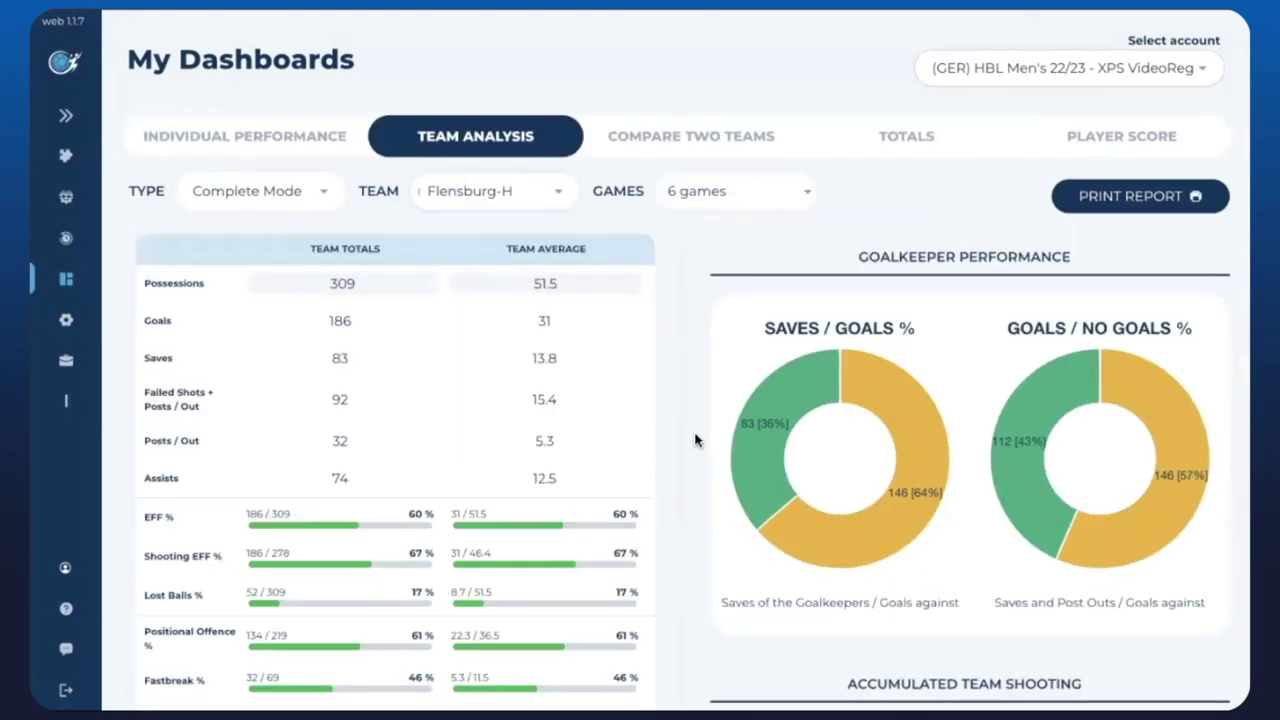
scroll(695, 440, "down", 10)
scroll(695, 440, "up", 10)
Step: View the Compare Two Teams dashboard and open Totals for the HBL account
left_click(686, 146)
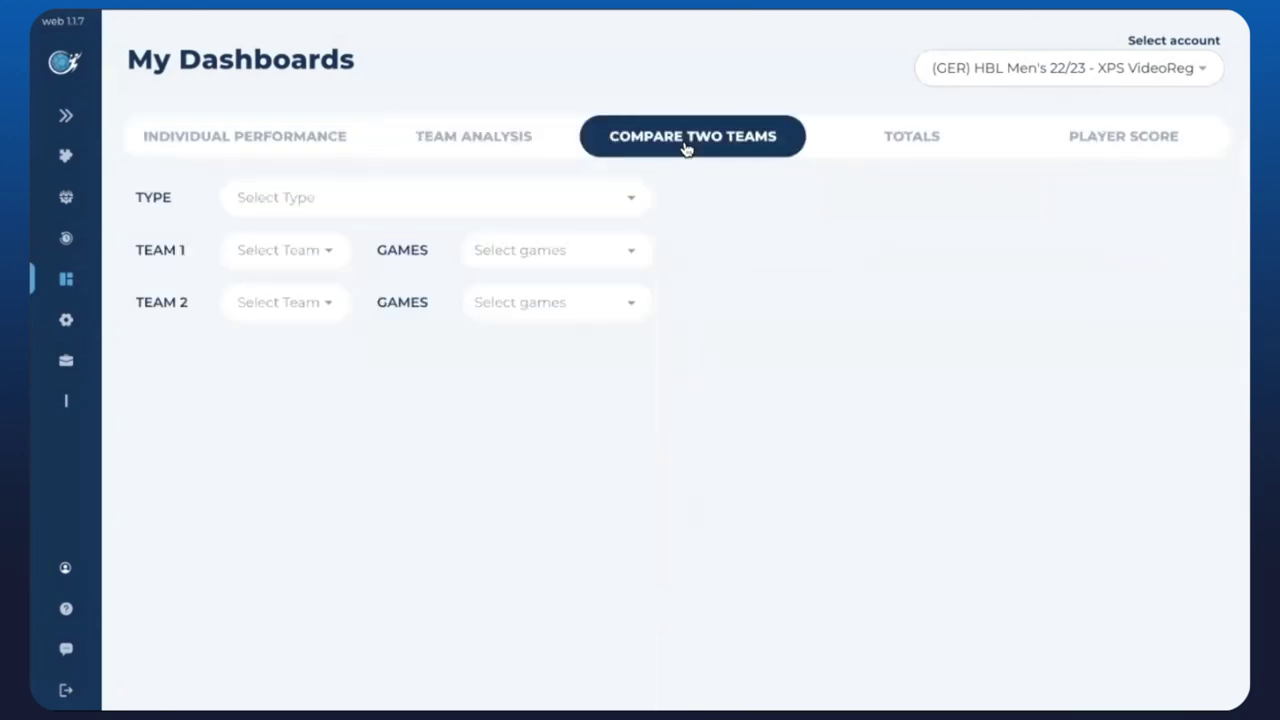
left_click(887, 150)
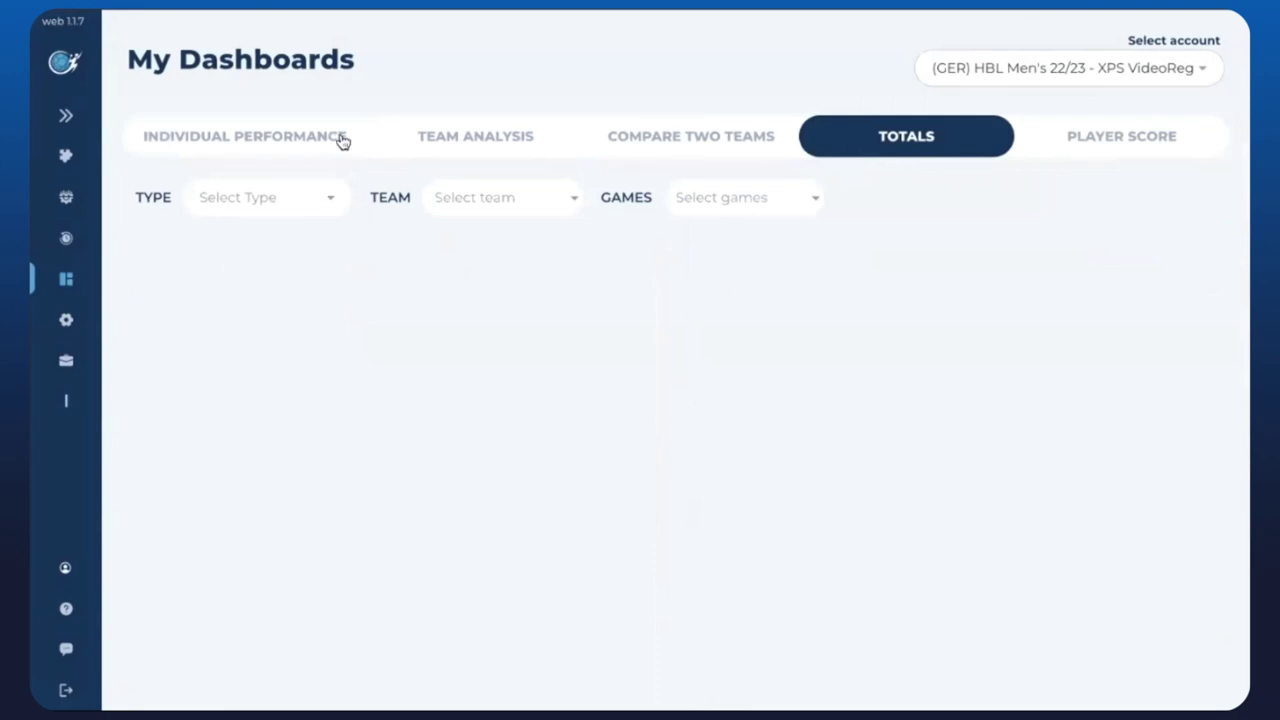